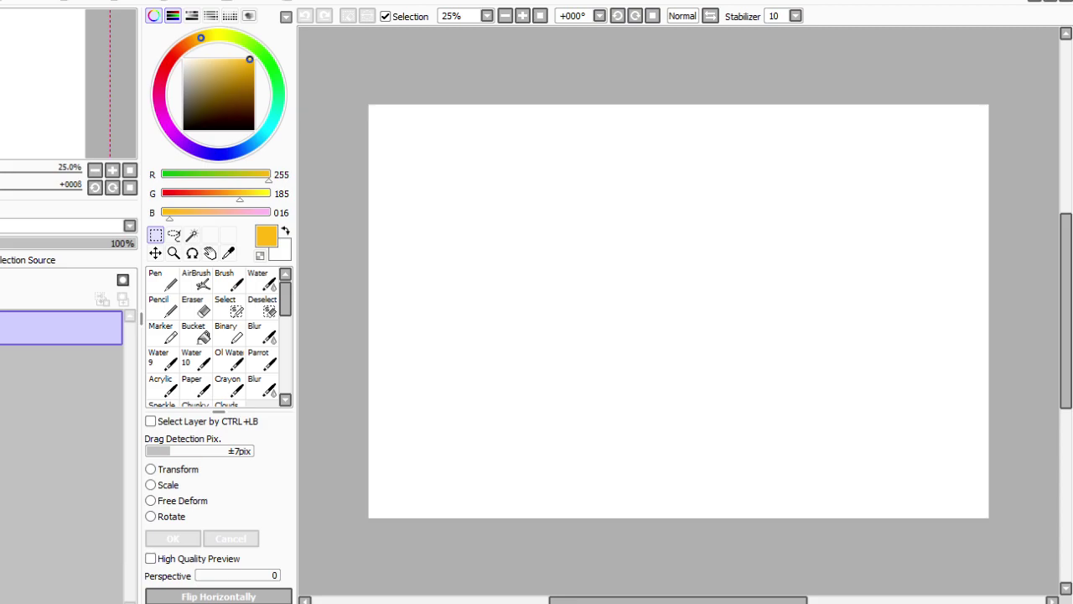
# Add a new layer and set up the Parrot brush at size 20 with a near-black colour (RGB 27, 0, 0).
pyautogui.click(7, 1)
pyautogui.click(34, 24)
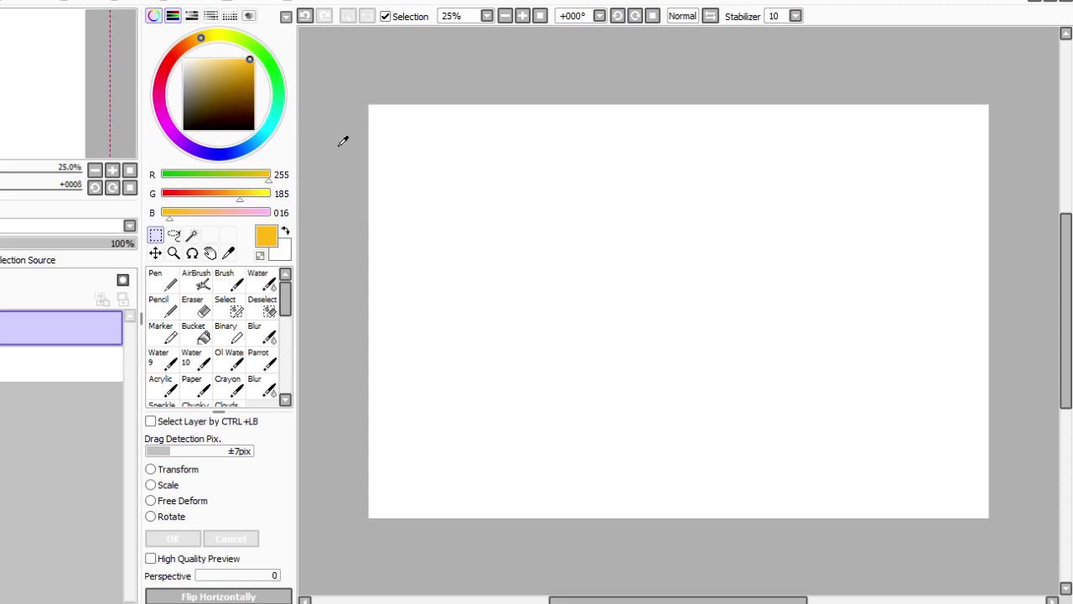
pyautogui.click(251, 118)
pyautogui.click(261, 361)
pyautogui.click(252, 122)
pyautogui.moveTo(212, 442); pyautogui.dragTo(211, 443)
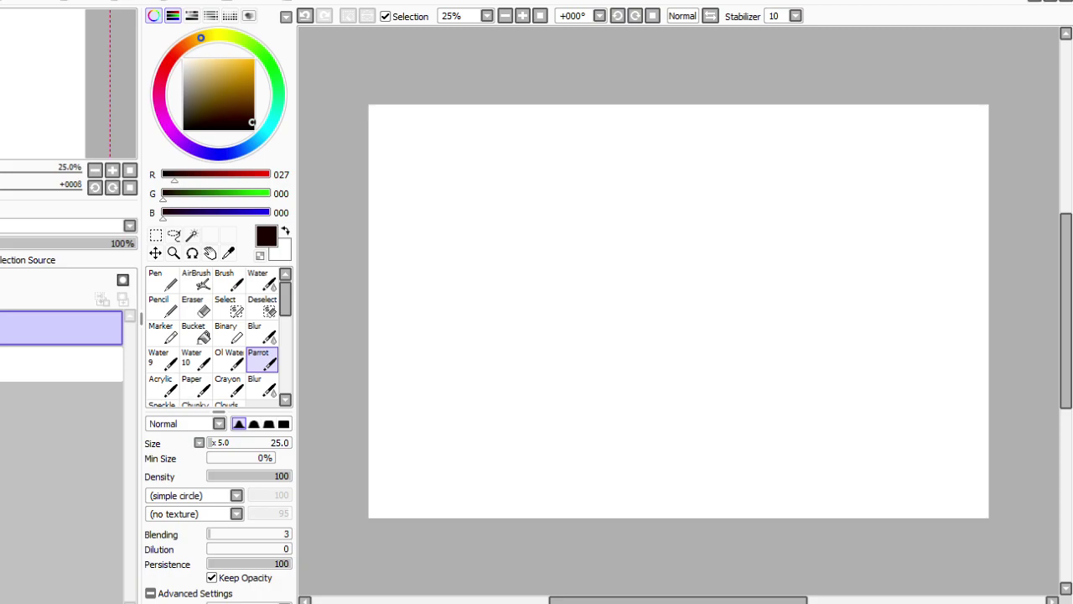
pyautogui.press('[')
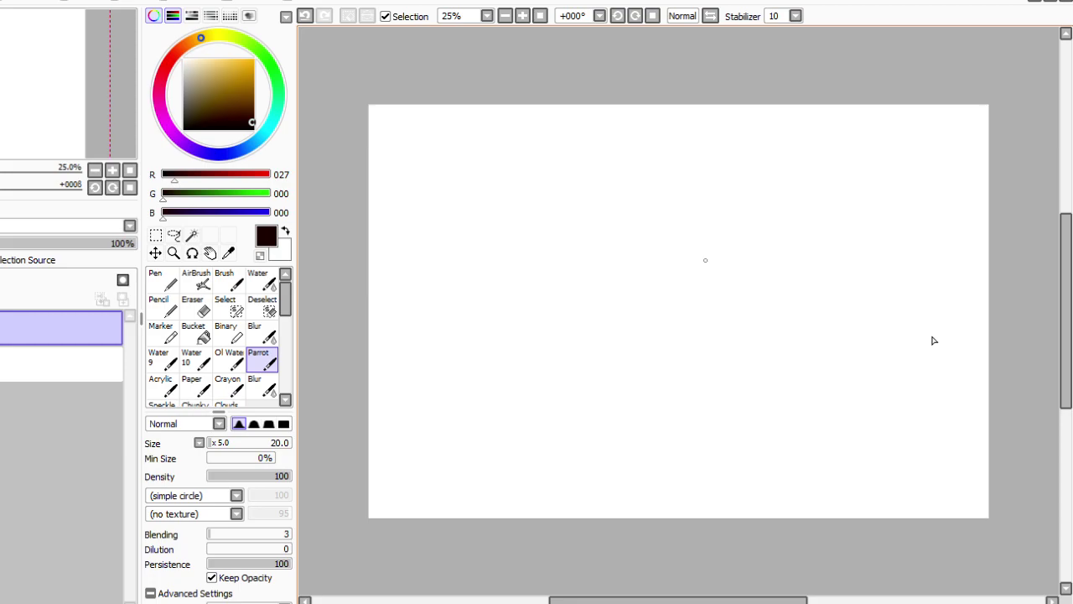
# Sketch the elongated chest and shoulder shape near the canvas centre and lower the layer's opacity to 46%.
pyautogui.moveTo(707, 263)
pyautogui.mouseDown()
pyautogui.moveTo(740, 291)
pyautogui.moveTo(728, 323)
pyautogui.mouseUp()
pyautogui.click(9, 243)
pyautogui.moveTo(696, 260)
pyautogui.mouseDown()
pyautogui.moveTo(688, 295)
pyautogui.moveTo(722, 330)
pyautogui.moveTo(703, 265)
pyautogui.moveTo(754, 317)
pyautogui.moveTo(731, 344)
pyautogui.mouseUp()
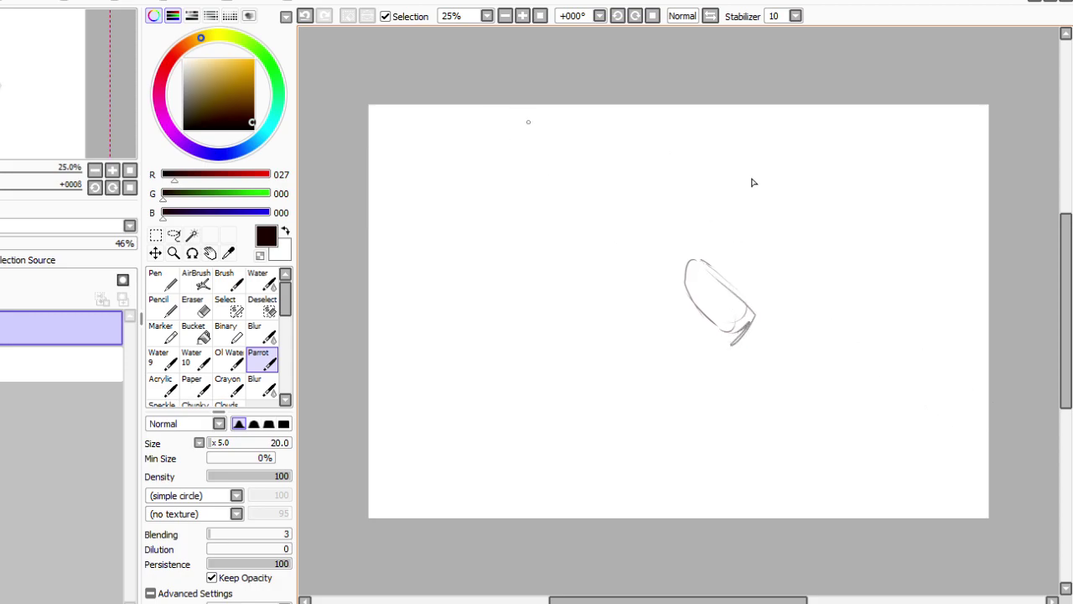
# Sketch the animal's back line, curved belly and lower chest lines extending from the shoulder shape.
pyautogui.moveTo(681, 266)
pyautogui.mouseDown()
pyautogui.moveTo(583, 273)
pyautogui.moveTo(557, 319)
pyautogui.mouseUp()
pyautogui.moveTo(710, 313)
pyautogui.mouseDown()
pyautogui.moveTo(697, 354)
pyautogui.moveTo(640, 334)
pyautogui.mouseUp()
pyautogui.moveTo(602, 290)
pyautogui.mouseDown()
pyautogui.moveTo(660, 342)
pyautogui.moveTo(735, 345)
pyautogui.mouseUp()
pyautogui.moveTo(713, 356); pyautogui.dragTo(649, 349)
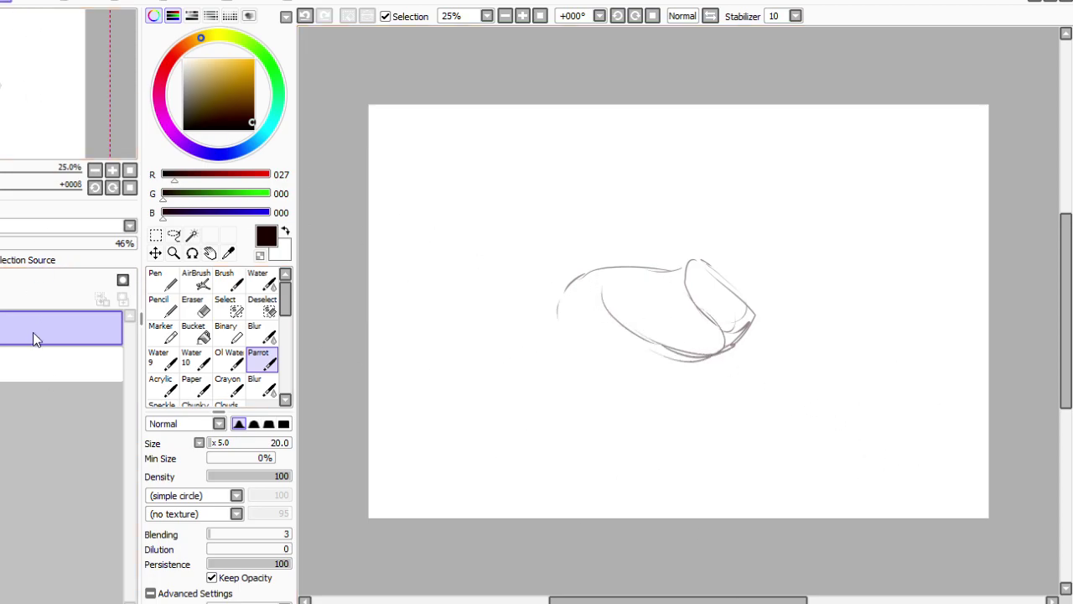
# Flip the view horizontally and sketch the hindquarters with the tapering haunch behind the body.
pyautogui.press('h')
pyautogui.moveTo(726, 275)
pyautogui.mouseDown()
pyautogui.moveTo(746, 289)
pyautogui.moveTo(704, 340)
pyautogui.moveTo(689, 336)
pyautogui.moveTo(756, 362)
pyautogui.moveTo(779, 328)
pyautogui.mouseUp()
pyautogui.moveTo(745, 290)
pyautogui.mouseDown()
pyautogui.moveTo(780, 361)
pyautogui.moveTo(668, 350)
pyautogui.mouseUp()
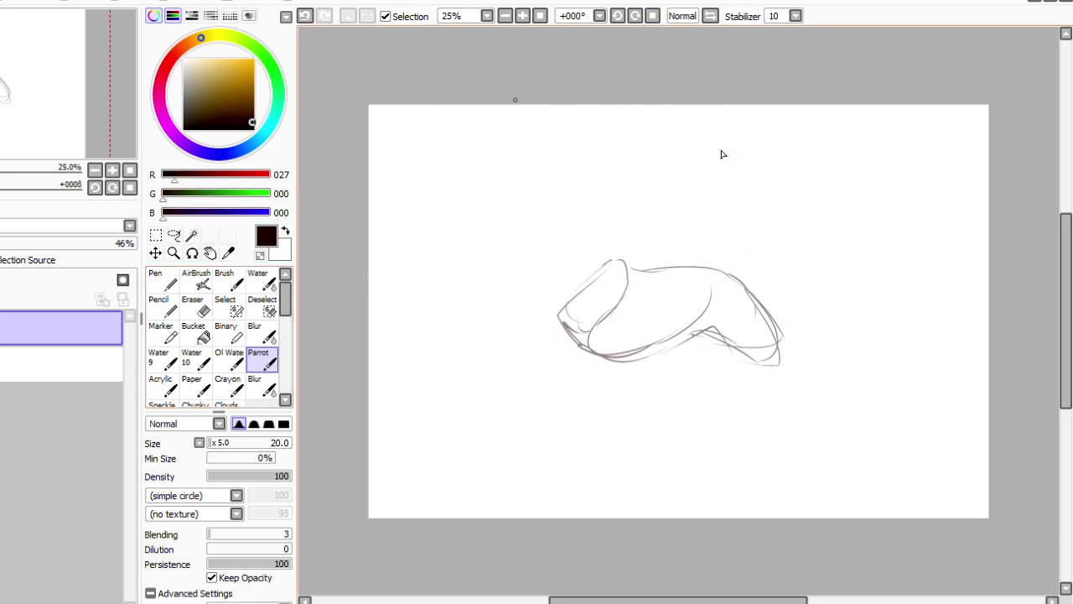
# Sketch the neck, a round head with two tall pointed ears, and a muzzle with a nose.
pyautogui.moveTo(595, 203)
pyautogui.mouseDown()
pyautogui.moveTo(609, 231)
pyautogui.moveTo(588, 199)
pyautogui.moveTo(608, 257)
pyautogui.mouseUp()
pyautogui.moveTo(588, 198)
pyautogui.mouseDown()
pyautogui.moveTo(601, 220)
pyautogui.moveTo(596, 263)
pyautogui.mouseUp()
pyautogui.moveTo(586, 168)
pyautogui.mouseDown()
pyautogui.moveTo(575, 207)
pyautogui.moveTo(589, 192)
pyautogui.moveTo(572, 152)
pyautogui.moveTo(592, 117)
pyautogui.moveTo(593, 159)
pyautogui.mouseUp()
pyautogui.moveTo(591, 121)
pyautogui.mouseDown()
pyautogui.moveTo(588, 183)
pyautogui.moveTo(548, 171)
pyautogui.moveTo(539, 125)
pyautogui.moveTo(550, 159)
pyautogui.mouseUp()
pyautogui.moveTo(537, 121)
pyautogui.mouseDown()
pyautogui.moveTo(530, 172)
pyautogui.moveTo(602, 190)
pyautogui.moveTo(599, 200)
pyautogui.mouseUp()
pyautogui.moveTo(535, 172)
pyautogui.mouseDown()
pyautogui.moveTo(536, 205)
pyautogui.moveTo(562, 213)
pyautogui.moveTo(583, 201)
pyautogui.moveTo(567, 236)
pyautogui.mouseUp()
pyautogui.moveTo(549, 201)
pyautogui.mouseDown()
pyautogui.moveTo(557, 234)
pyautogui.moveTo(571, 230)
pyautogui.moveTo(562, 233)
pyautogui.mouseUp()
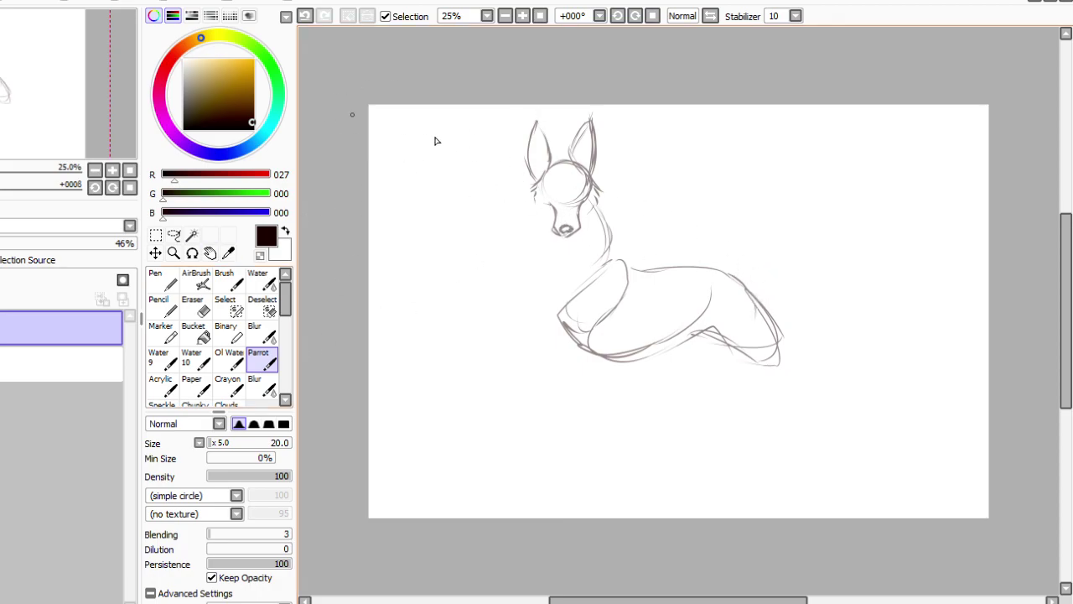
# Set the Pencil to size 1.5 and density 98.
pyautogui.click(159, 305)
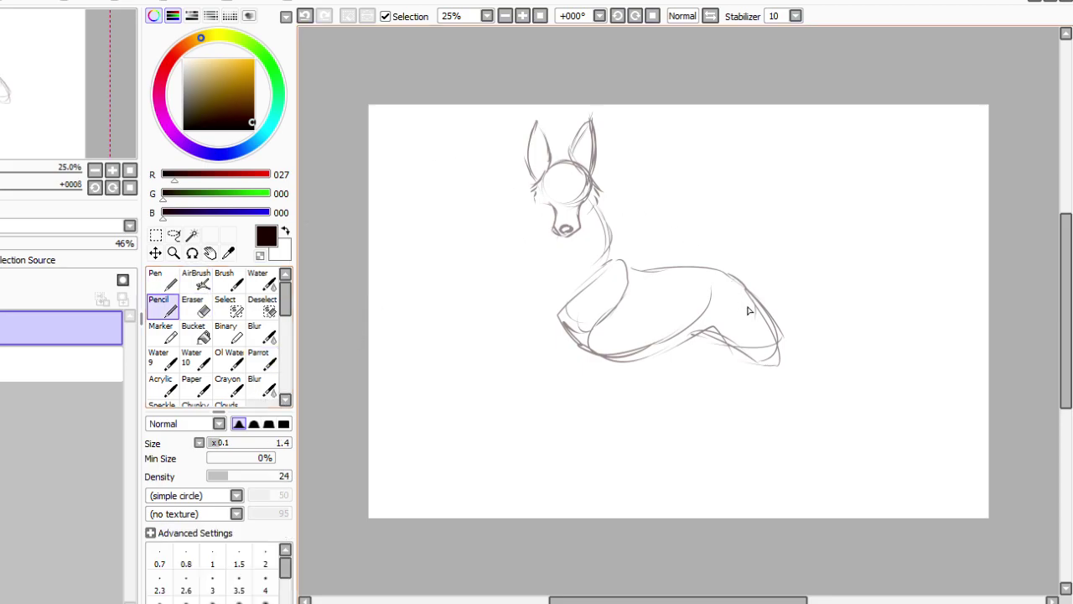
pyautogui.moveTo(233, 476); pyautogui.dragTo(288, 476)
pyautogui.click(239, 560)
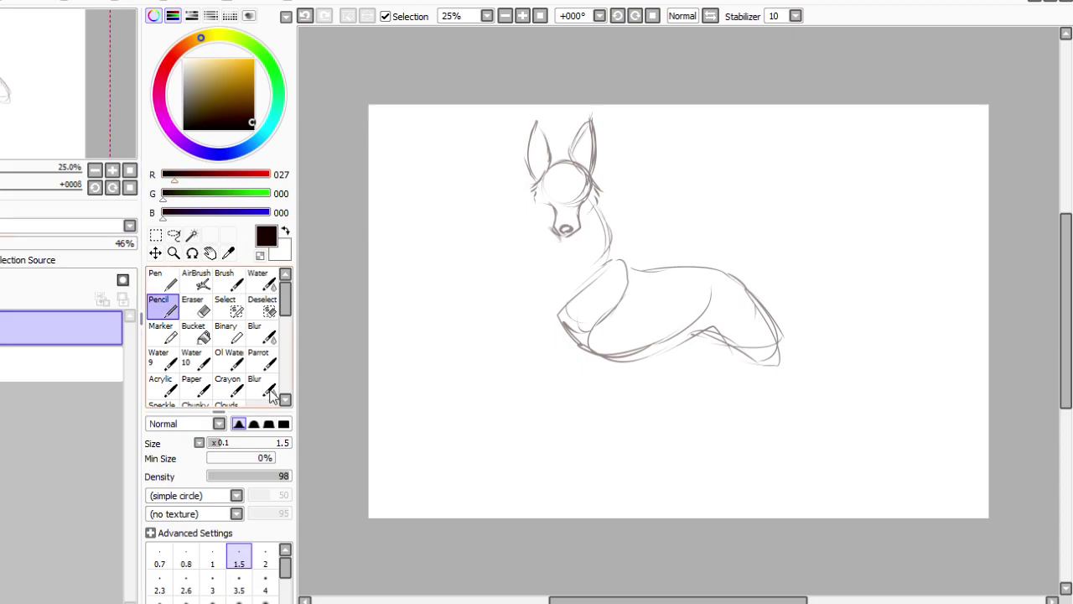
# Raise the Eraser's density to 100, clean up the muzzle and redraw its lower outline with the Parrot brush.
pyautogui.press('e')
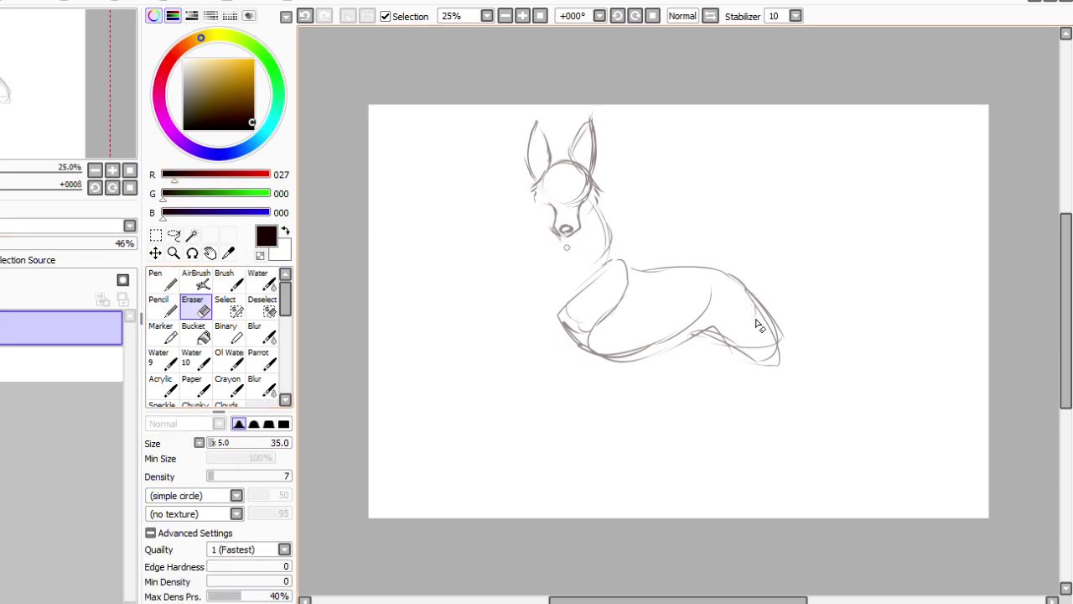
pyautogui.moveTo(220, 476); pyautogui.dragTo(291, 476)
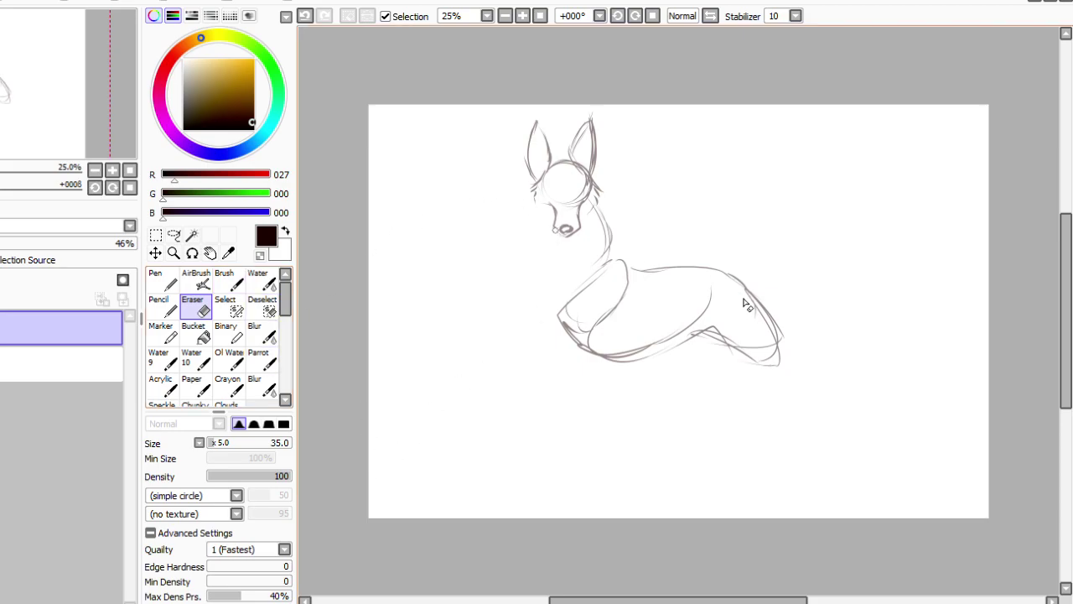
pyautogui.click(262, 359)
pyautogui.moveTo(553, 224); pyautogui.dragTo(566, 236)
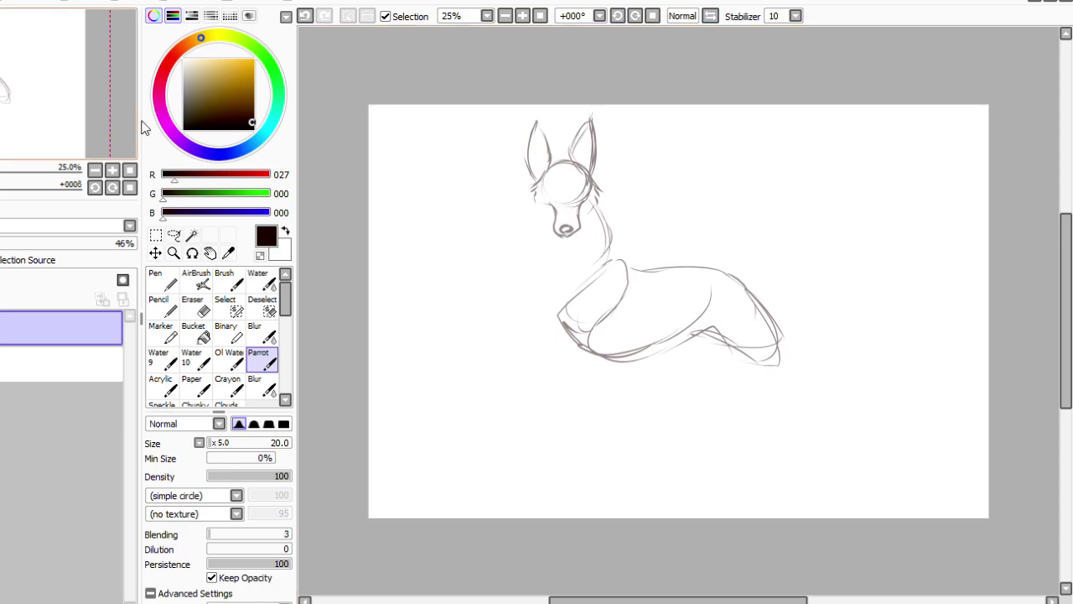
# Lasso the muzzle and transform it so it sits slightly lower and tilts away from the neck.
pyautogui.press('l')
pyautogui.moveTo(591, 190)
pyautogui.mouseDown()
pyautogui.moveTo(560, 248)
pyautogui.moveTo(545, 189)
pyautogui.mouseUp()
pyautogui.hotkey('ctrl', 't')
pyautogui.moveTo(724, 343); pyautogui.dragTo(732, 305)
pyautogui.press('Return')
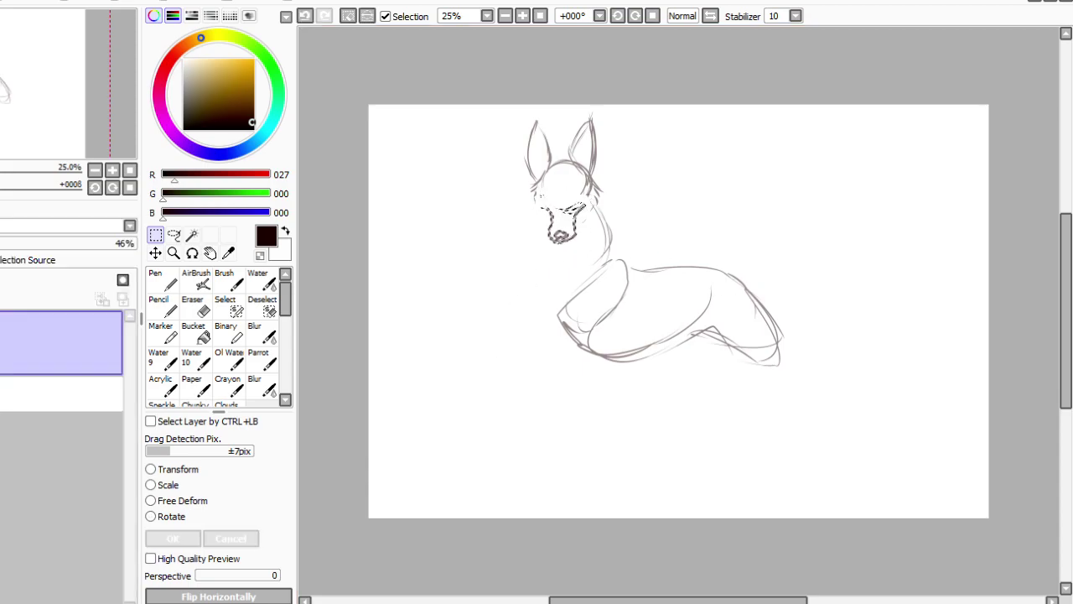
# Erase stray lines around the muzzle and darken the nose with the Parrot brush.
pyautogui.press('e')
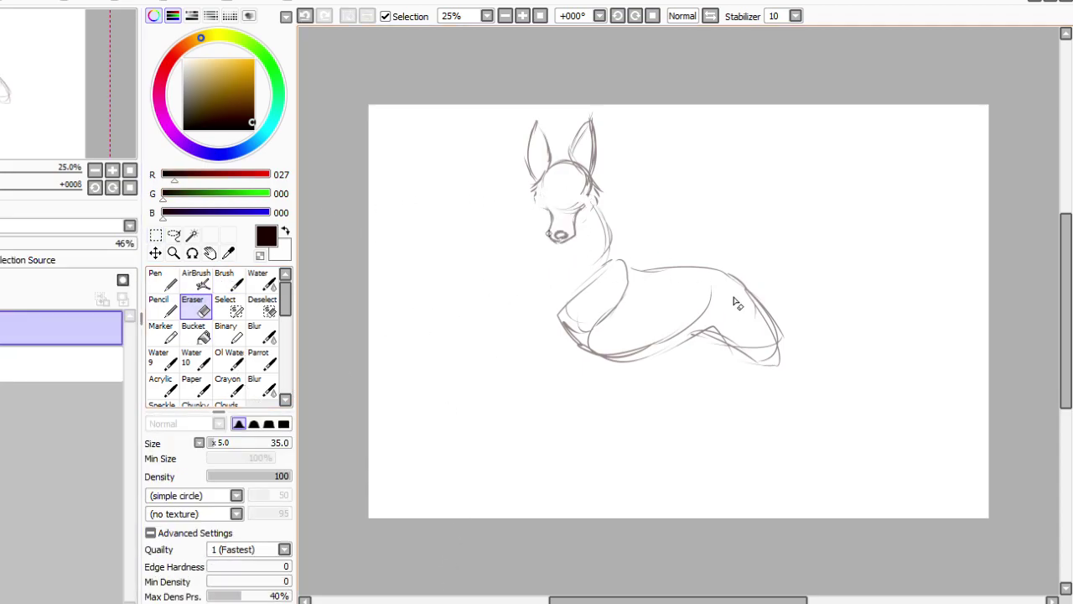
pyautogui.click(262, 359)
pyautogui.moveTo(551, 221); pyautogui.dragTo(562, 243)
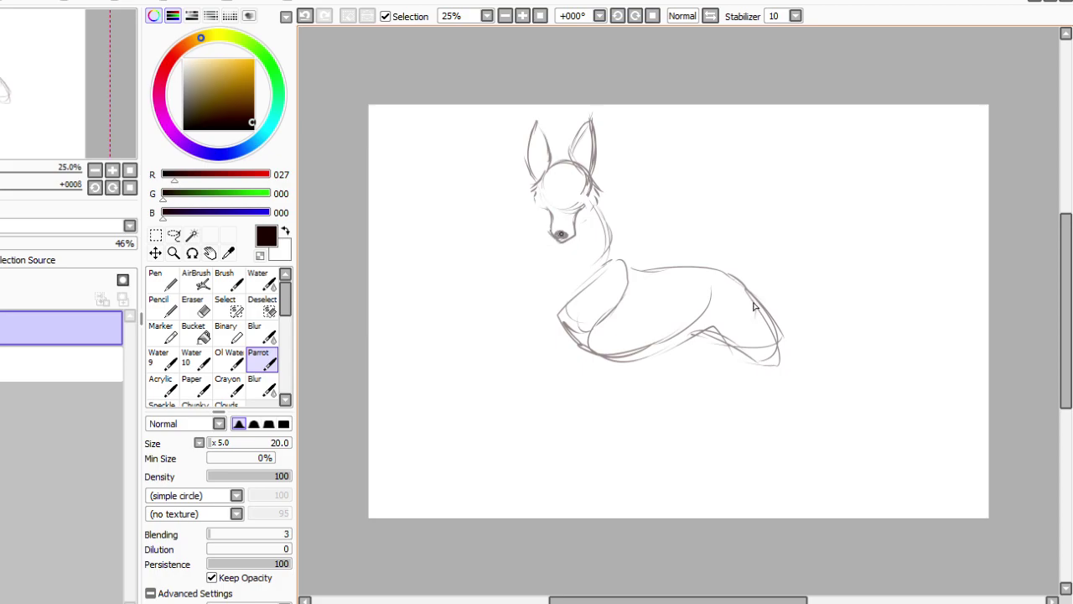
# Trim the nose edges with the Eraser at size 10 and refine the nose shape with the Parrot brush.
pyautogui.press('e')
pyautogui.moveTo(214, 442); pyautogui.dragTo(209, 442)
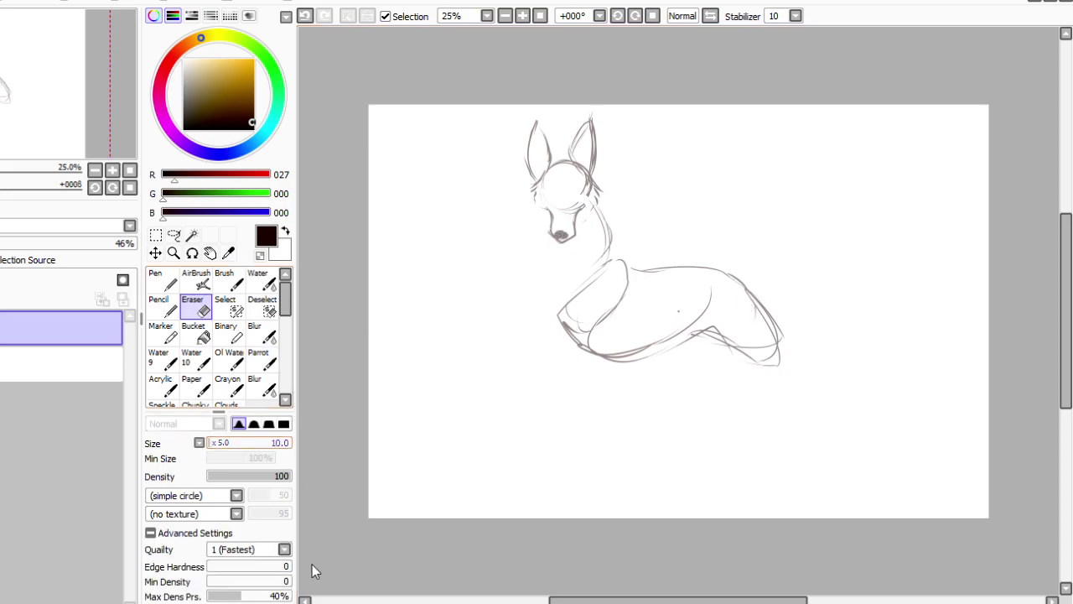
pyautogui.moveTo(554, 233); pyautogui.dragTo(558, 238)
pyautogui.click(262, 360)
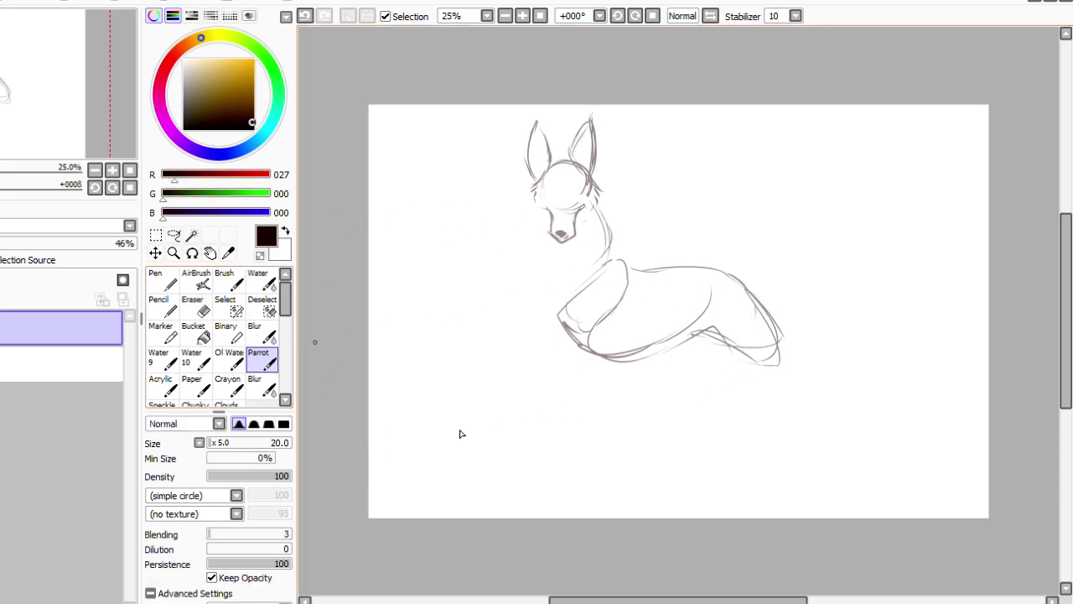
pyautogui.moveTo(565, 234); pyautogui.dragTo(563, 233)
# Erase the head's guide lines with the Eraser at size 70 and draw the ear outlines and inner-ear fur.
pyautogui.click(193, 304)
pyautogui.click(220, 443)
pyautogui.moveTo(583, 170)
pyautogui.mouseDown()
pyautogui.moveTo(591, 182)
pyautogui.moveTo(580, 182)
pyautogui.mouseUp()
pyautogui.click(262, 360)
pyautogui.moveTo(721, 165); pyautogui.dragTo(738, 228)
# Rework the chin under the nose, erasing the lower edge of the muzzle.
pyautogui.press('e')
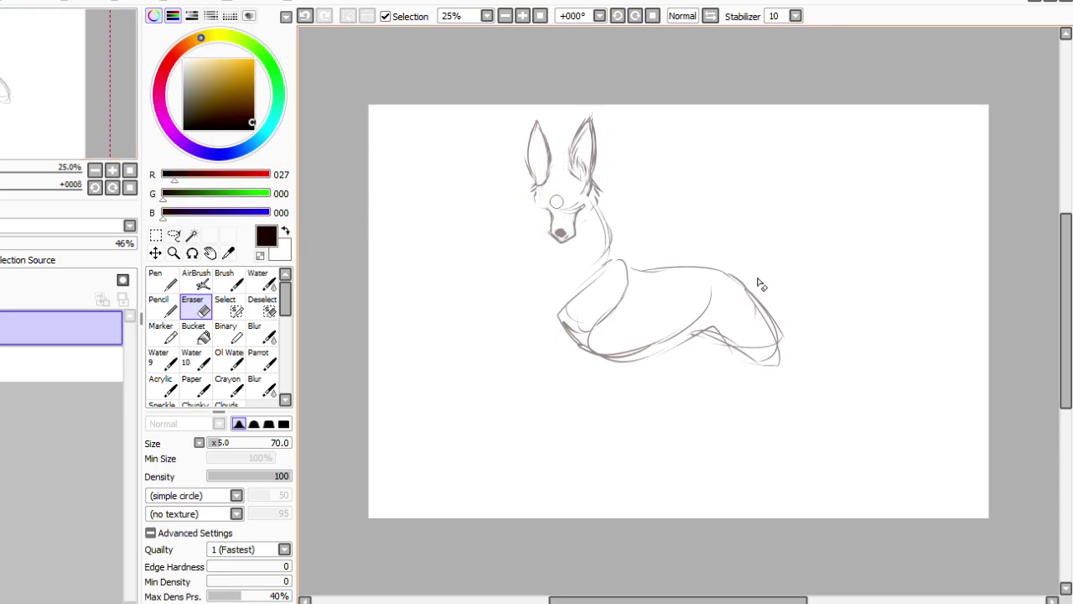
pyautogui.press('e')
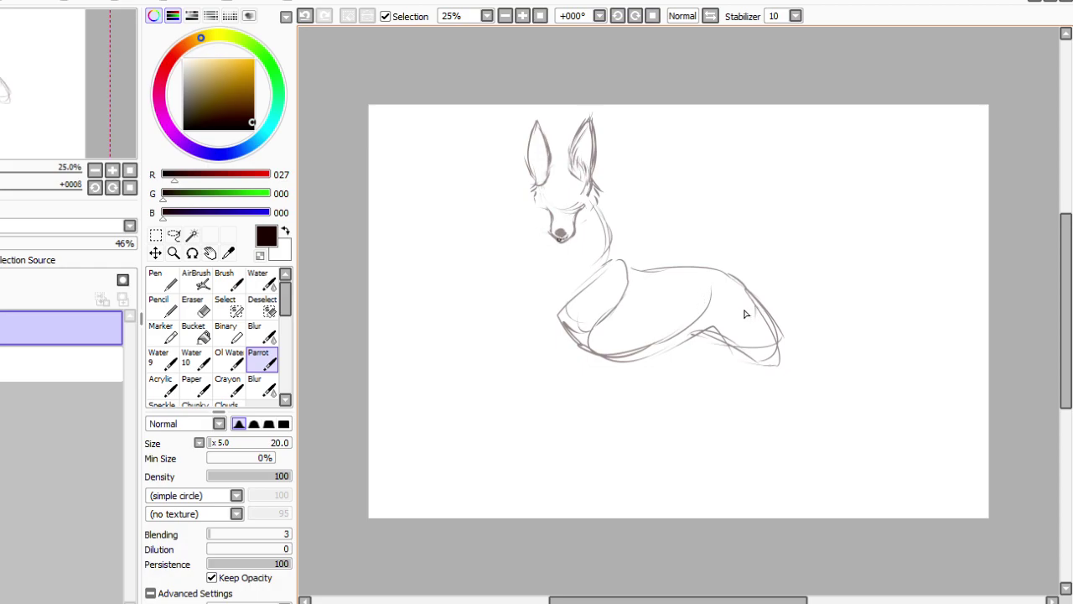
pyautogui.click(193, 306)
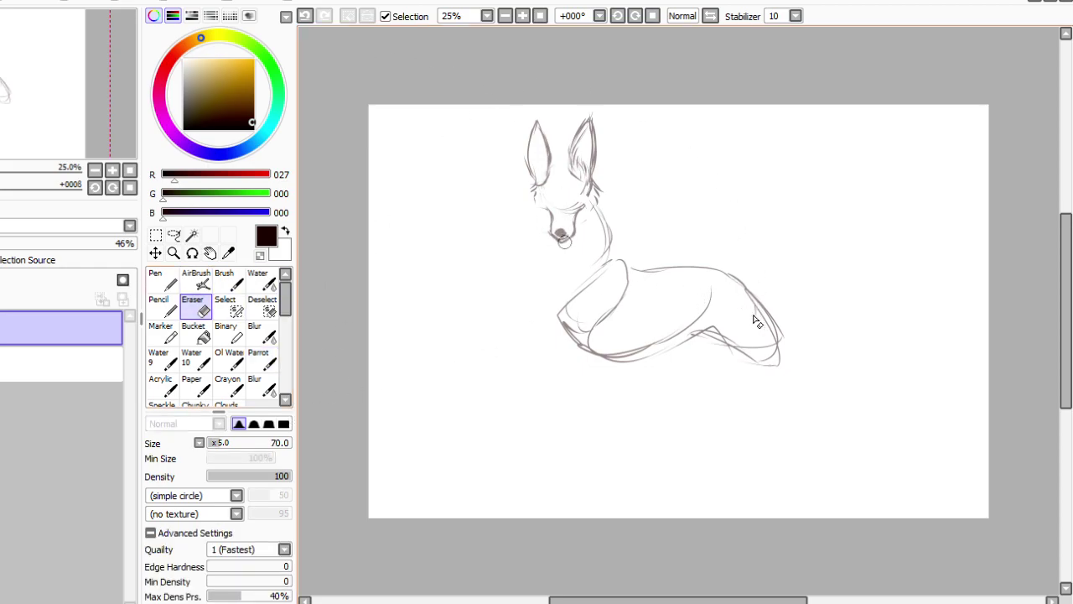
pyautogui.press('e')
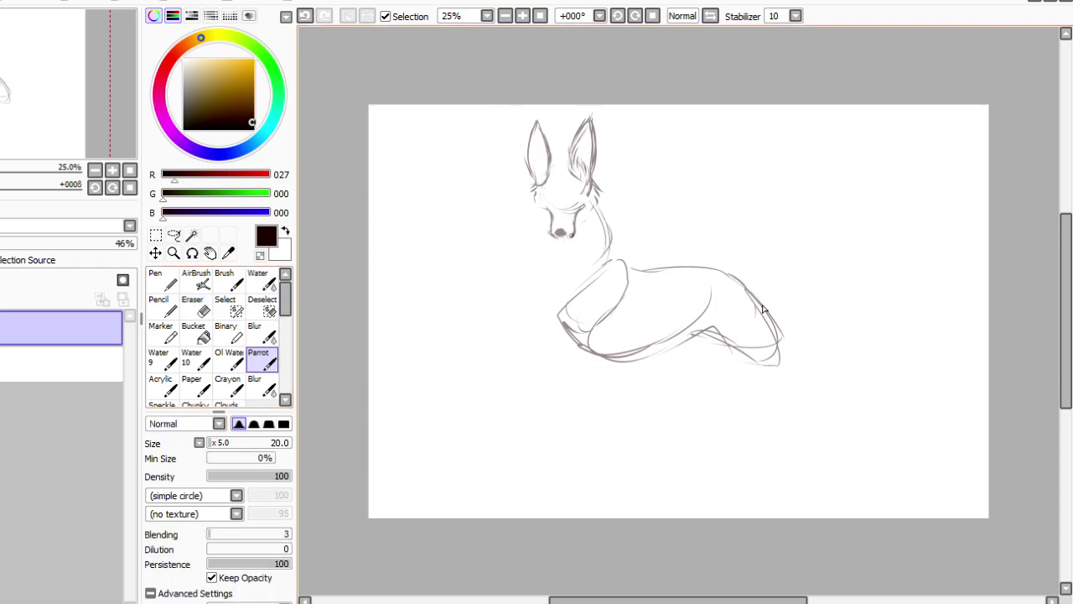
# Redraw the chin and sketch spiky mane fur down the back of the neck and a tuft between the ears.
pyautogui.moveTo(789, 224)
pyautogui.mouseDown()
pyautogui.moveTo(803, 218)
pyautogui.moveTo(817, 254)
pyautogui.moveTo(807, 276)
pyautogui.moveTo(819, 311)
pyautogui.moveTo(846, 326)
pyautogui.moveTo(831, 335)
pyautogui.moveTo(858, 349)
pyautogui.mouseUp()
pyautogui.click(735, 220)
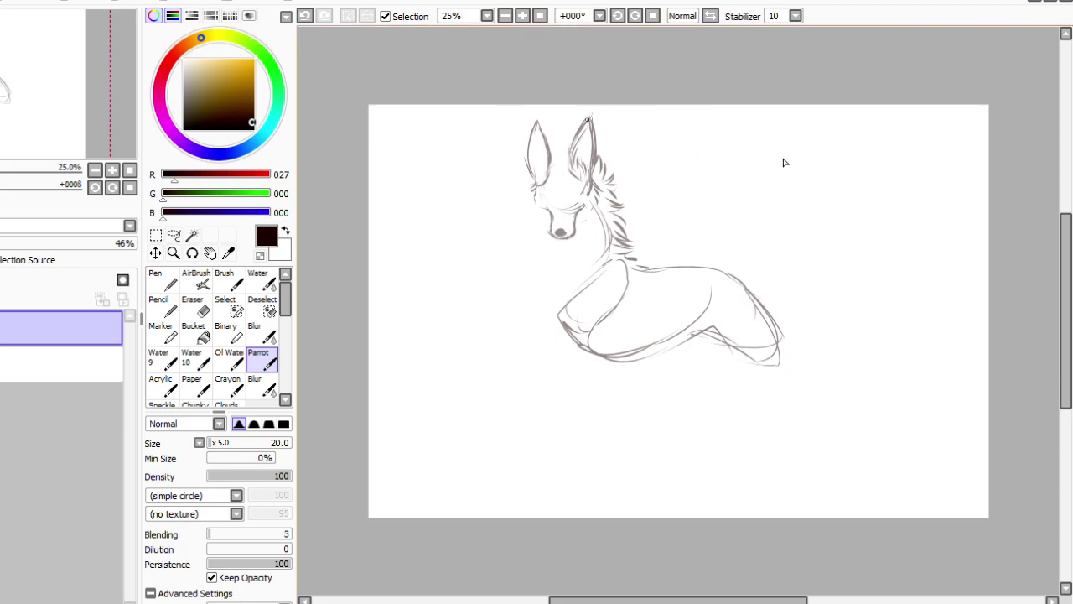
pyautogui.moveTo(762, 204)
pyautogui.mouseDown()
pyautogui.moveTo(757, 227)
pyautogui.moveTo(738, 230)
pyautogui.moveTo(738, 210)
pyautogui.moveTo(752, 228)
pyautogui.moveTo(718, 227)
pyautogui.mouseUp()
# Lasso the muzzle and use Free Deform to lengthen it and narrow its lower end.
pyautogui.click(173, 235)
pyautogui.moveTo(765, 264)
pyautogui.mouseDown()
pyautogui.moveTo(780, 301)
pyautogui.moveTo(730, 252)
pyautogui.mouseUp()
pyautogui.hotkey('ctrl', 't')
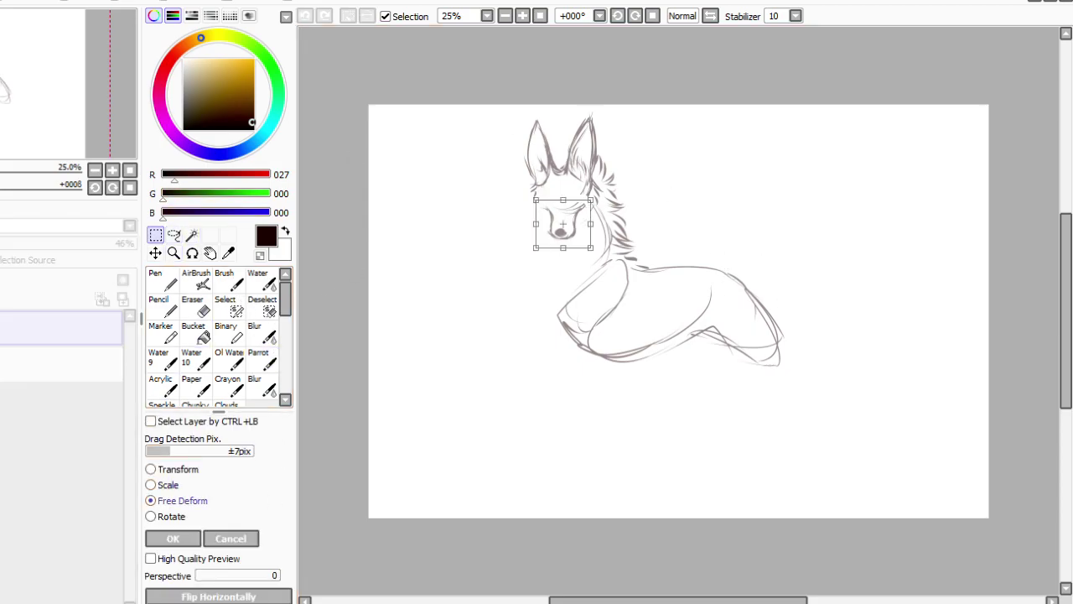
pyautogui.moveTo(791, 339); pyautogui.dragTo(784, 337)
pyautogui.moveTo(712, 339); pyautogui.dragTo(770, 332)
pyautogui.moveTo(543, 261); pyautogui.dragTo(546, 263)
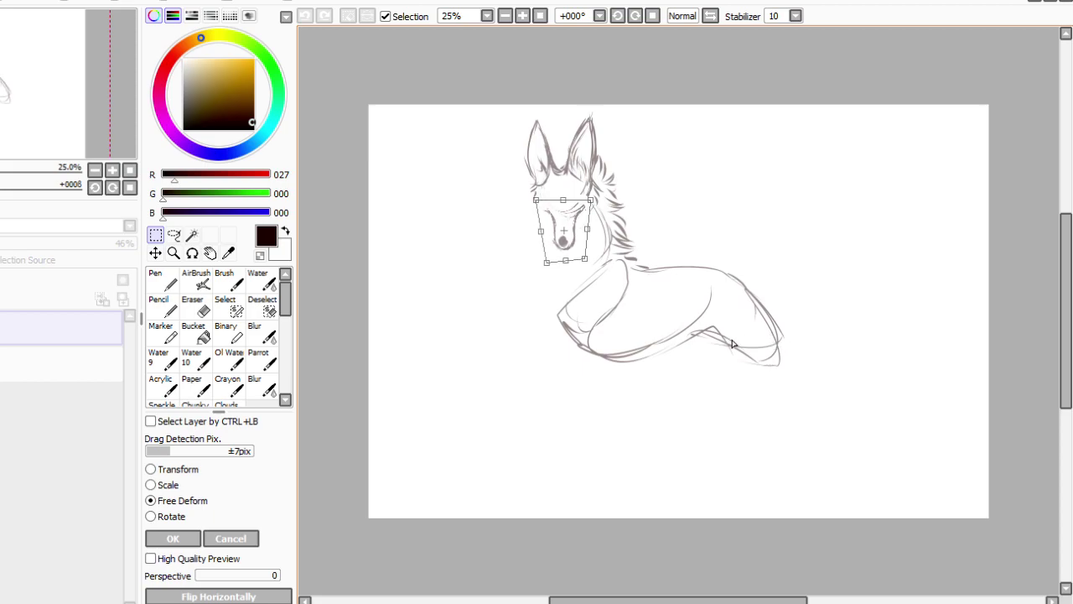
pyautogui.click(172, 538)
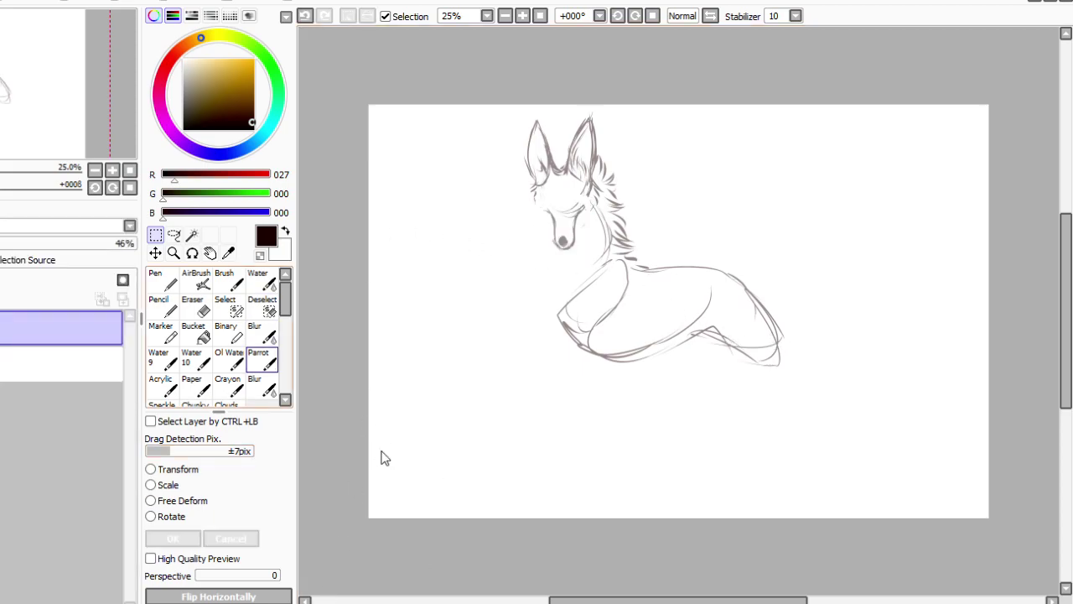
# Lasso the muzzle again and rotate it slightly clockwise.
pyautogui.click(174, 235)
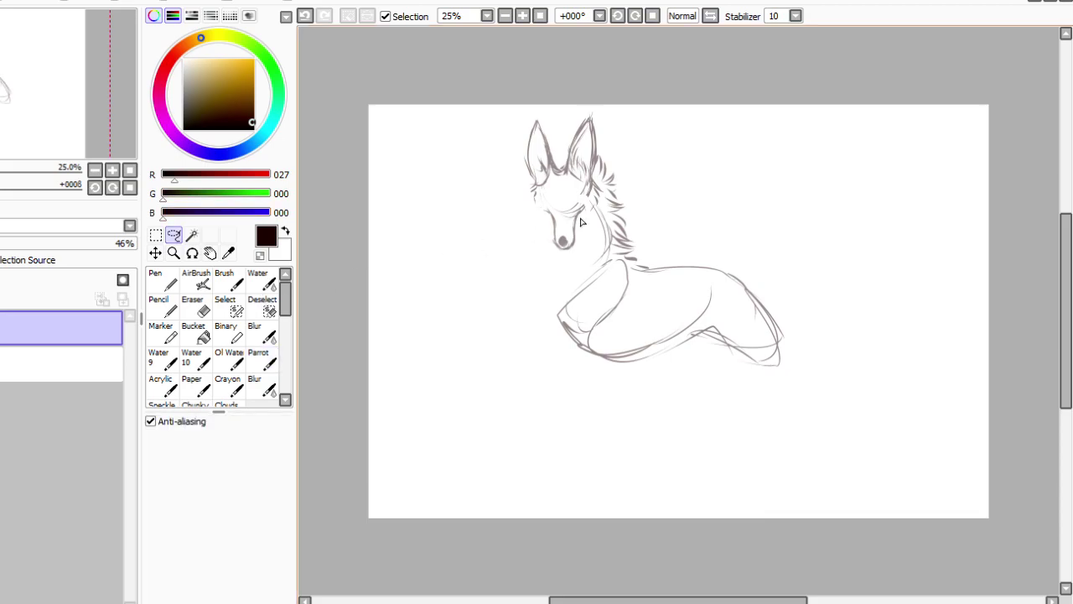
pyautogui.moveTo(592, 207); pyautogui.dragTo(556, 196)
pyautogui.click(156, 236)
pyautogui.click(171, 517)
pyautogui.moveTo(712, 347)
pyautogui.mouseDown()
pyautogui.moveTo(738, 304)
pyautogui.moveTo(729, 312)
pyautogui.mouseUp()
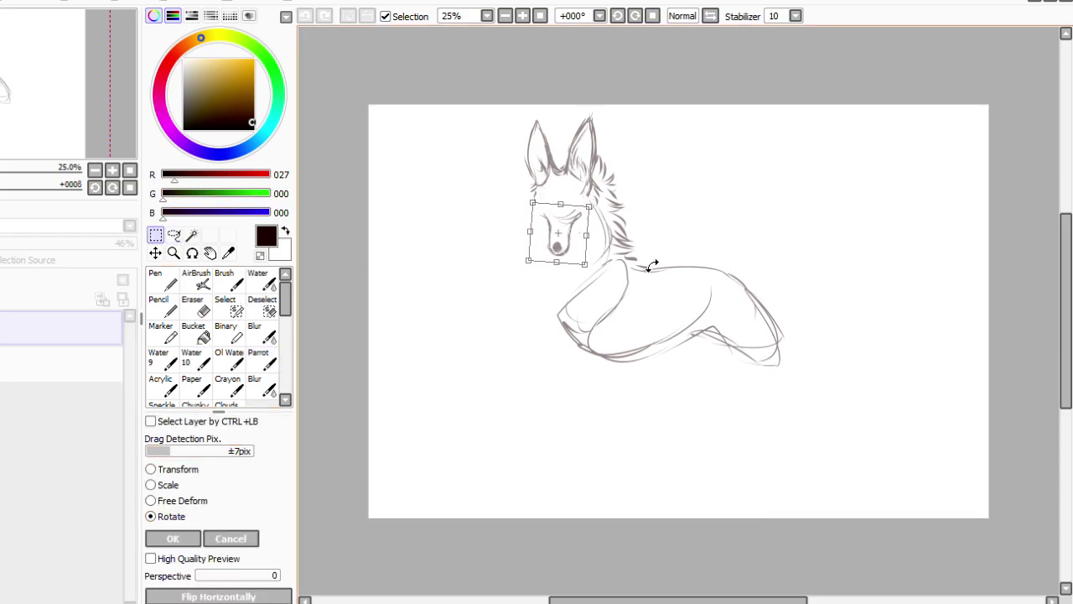
pyautogui.click(172, 539)
# Darken the nose and draw both eyes with the Parrot brush, cleaning up with the Eraser at size 30.
pyautogui.click(258, 359)
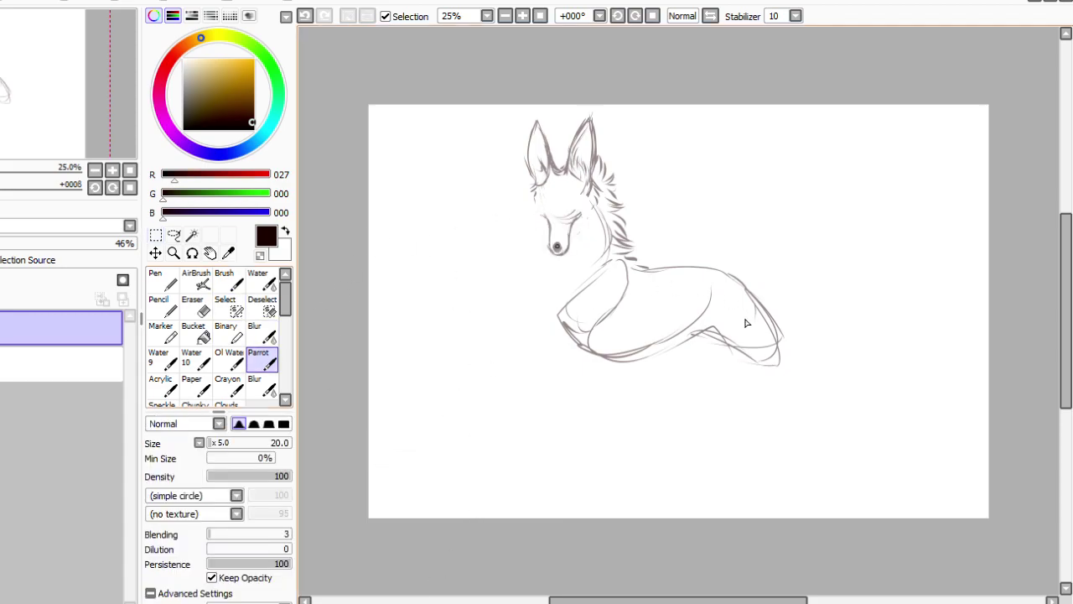
pyautogui.moveTo(558, 246); pyautogui.dragTo(560, 249)
pyautogui.moveTo(578, 211); pyautogui.dragTo(574, 217)
pyautogui.moveTo(551, 208); pyautogui.dragTo(544, 211)
pyautogui.click(192, 307)
pyautogui.click(213, 443)
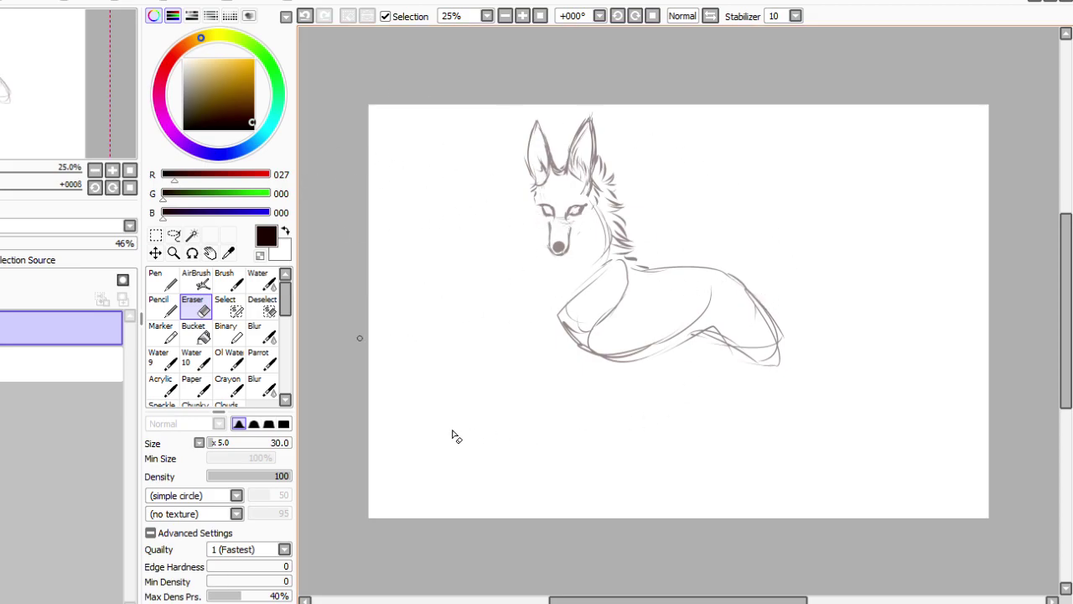
# Draw fur tufts on both cheeks, beside the outer ear and along the throat with the Parrot brush.
pyautogui.click(261, 361)
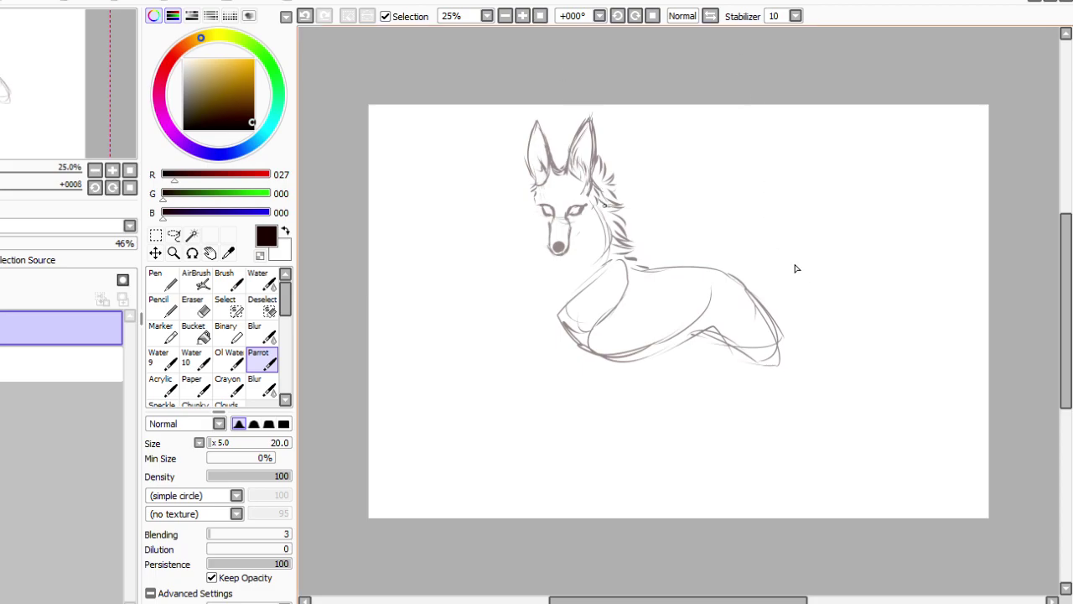
pyautogui.moveTo(590, 223)
pyautogui.mouseDown()
pyautogui.moveTo(595, 234)
pyautogui.moveTo(574, 239)
pyautogui.mouseUp()
pyautogui.moveTo(530, 187)
pyautogui.mouseDown()
pyautogui.moveTo(521, 216)
pyautogui.moveTo(551, 245)
pyautogui.mouseUp()
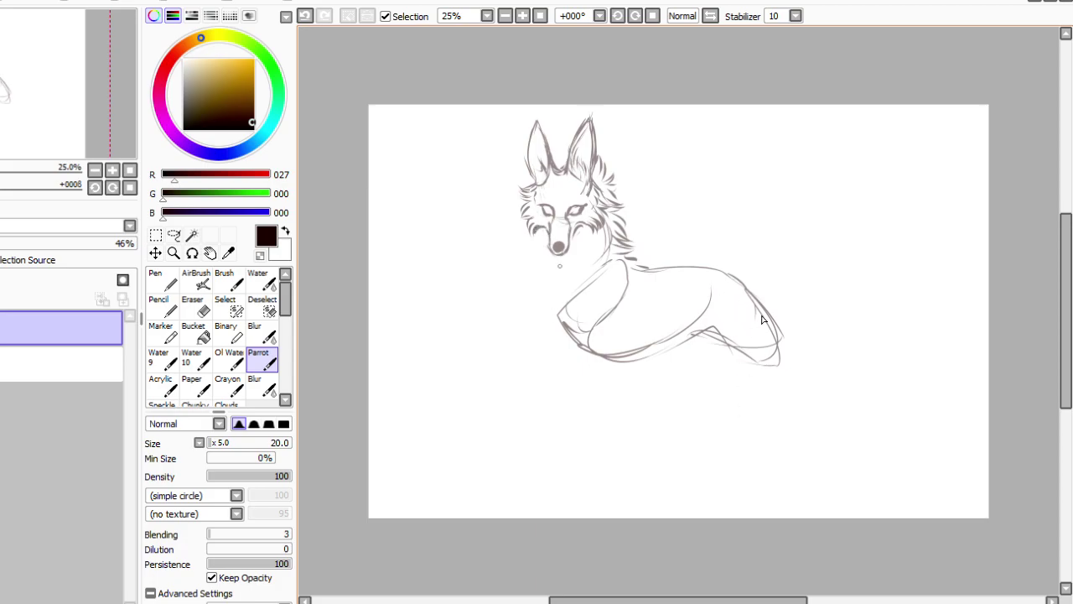
pyautogui.moveTo(530, 156); pyautogui.dragTo(514, 182)
pyautogui.moveTo(612, 257); pyautogui.dragTo(592, 287)
# Raise the sketch layer's opacity to 100% and flip the view horizontally.
pyautogui.moveTo(51, 243); pyautogui.dragTo(323, 275)
pyautogui.click(10, 2)
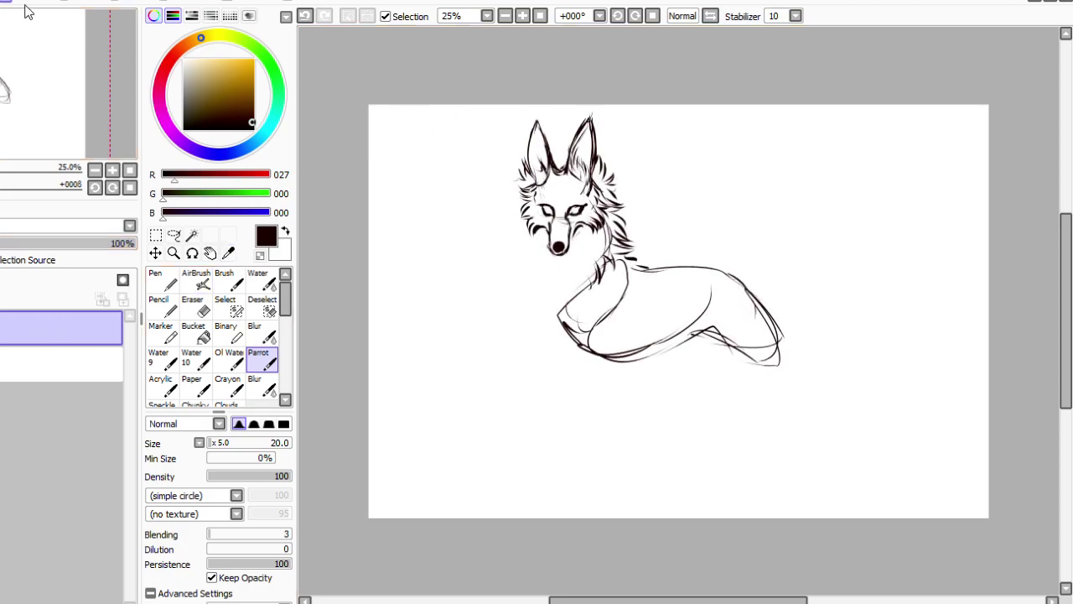
pyautogui.click(79, 373)
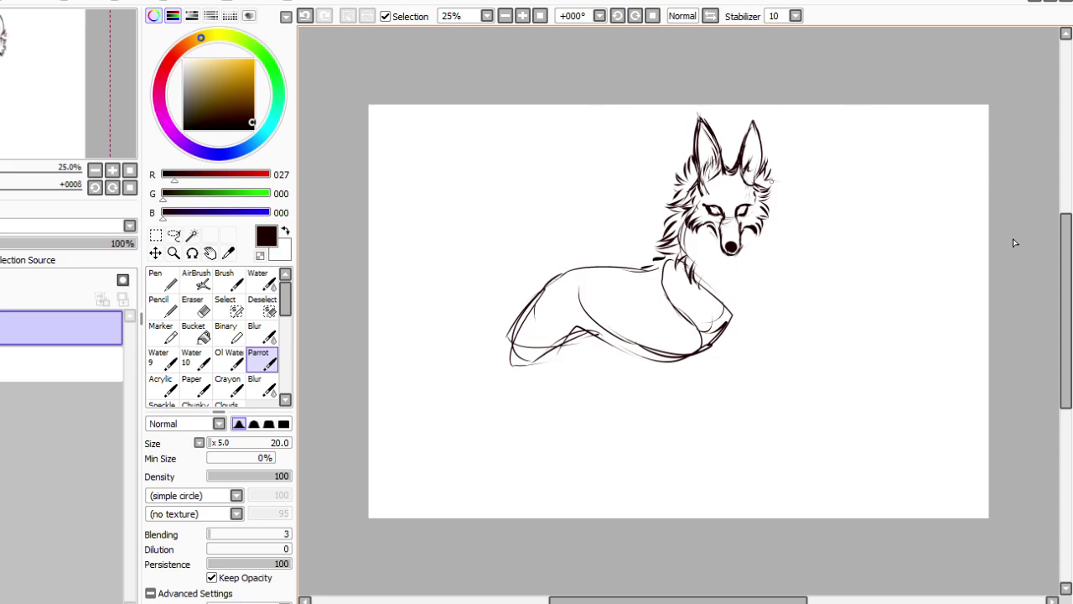
# Extend the fur on the outer cheek and draw jagged chest fur from the jaw down to the front of the body.
pyautogui.moveTo(773, 210); pyautogui.dragTo(782, 222)
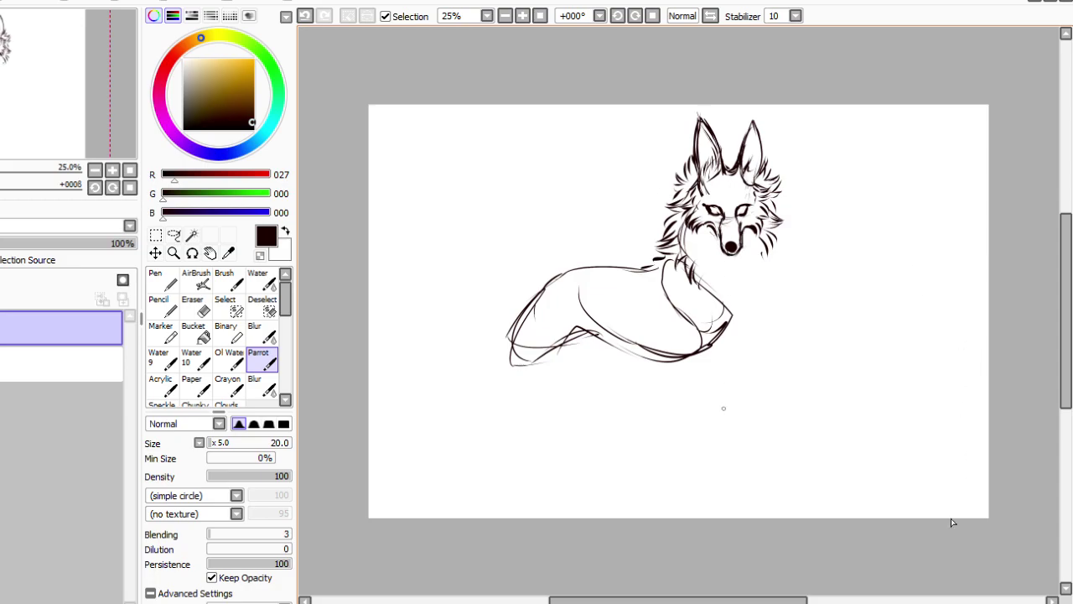
pyautogui.moveTo(757, 265)
pyautogui.mouseDown()
pyautogui.moveTo(758, 292)
pyautogui.moveTo(749, 275)
pyautogui.moveTo(754, 309)
pyautogui.moveTo(728, 332)
pyautogui.mouseUp()
pyautogui.moveTo(718, 290)
pyautogui.mouseDown()
pyautogui.moveTo(733, 338)
pyautogui.moveTo(731, 325)
pyautogui.mouseUp()
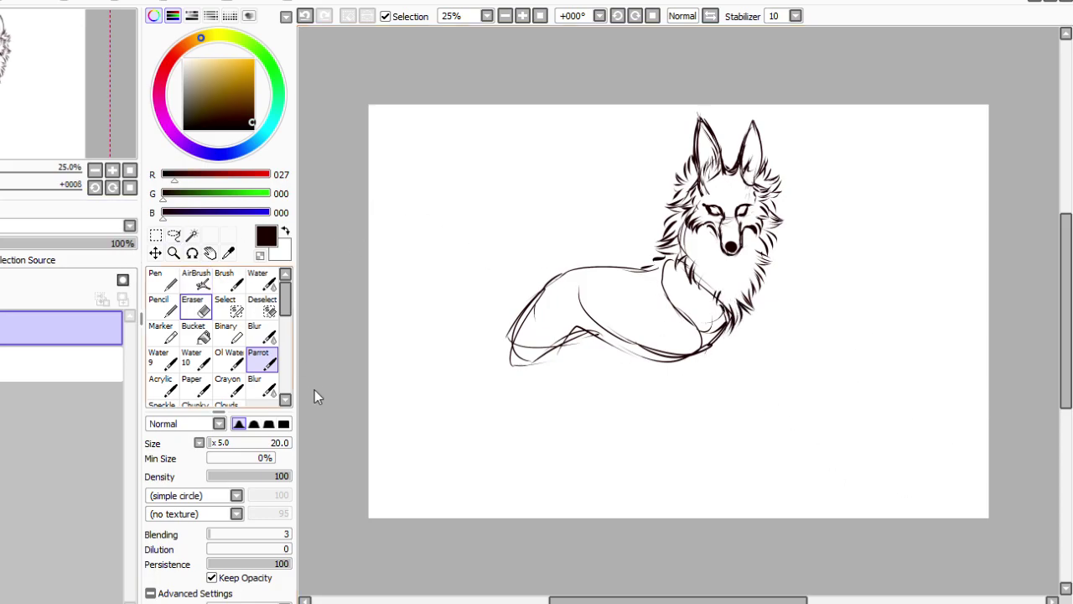
# Erase part of the neck guide line and fill the neck, jaw and chest with short fur strokes using the Parrot brush.
pyautogui.press('e')
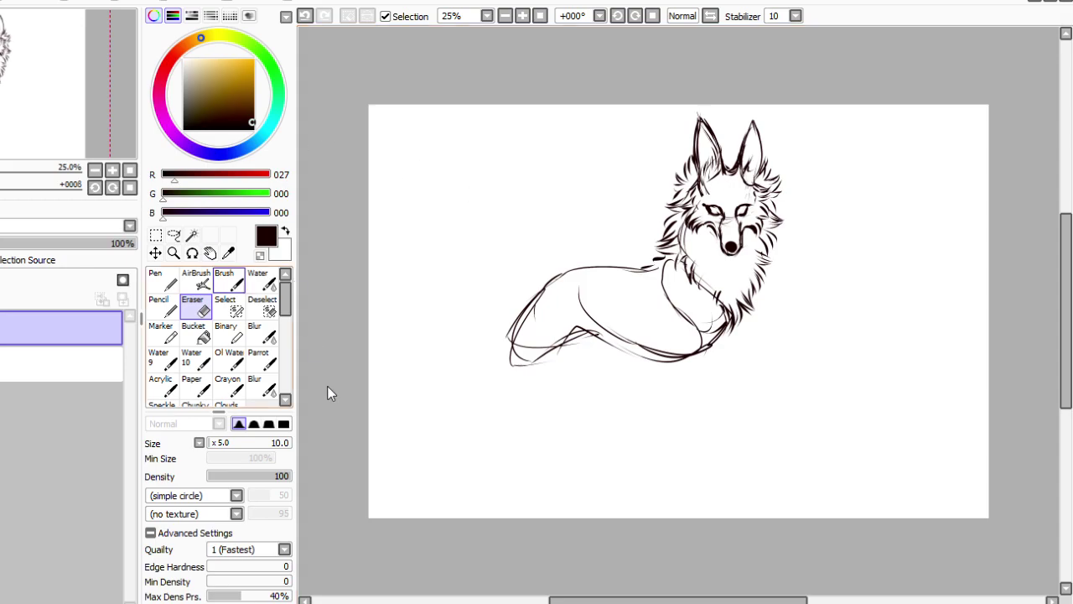
pyautogui.click(218, 443)
pyautogui.moveTo(684, 260)
pyautogui.mouseDown()
pyautogui.moveTo(704, 274)
pyautogui.moveTo(676, 258)
pyautogui.moveTo(685, 278)
pyautogui.mouseUp()
pyautogui.click(262, 358)
pyautogui.moveTo(693, 267)
pyautogui.mouseDown()
pyautogui.moveTo(689, 281)
pyautogui.moveTo(703, 286)
pyautogui.moveTo(714, 266)
pyautogui.moveTo(720, 288)
pyautogui.mouseUp()
pyautogui.moveTo(714, 232)
pyautogui.mouseDown()
pyautogui.moveTo(701, 290)
pyautogui.moveTo(747, 247)
pyautogui.mouseUp()
pyautogui.moveTo(756, 242); pyautogui.dragTo(748, 257)
pyautogui.moveTo(756, 253); pyautogui.dragTo(735, 287)
pyautogui.moveTo(738, 280); pyautogui.dragTo(728, 307)
pyautogui.moveTo(703, 233); pyautogui.dragTo(696, 252)
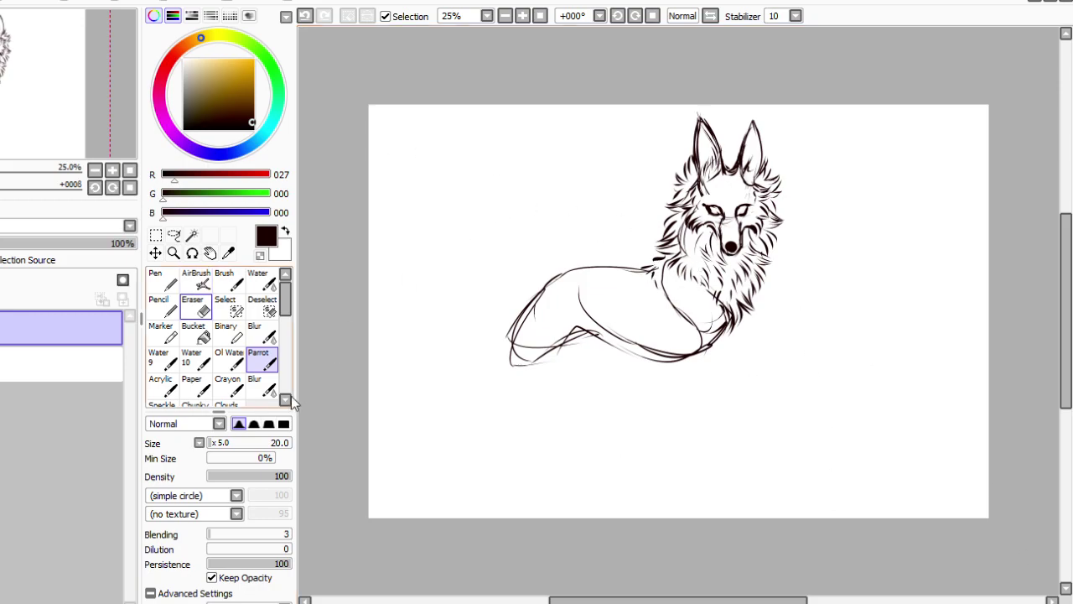
# Erase the heavy lines below the chest fur at the front of the body with the Eraser at size 70.
pyautogui.click(195, 307)
pyautogui.moveTo(716, 318); pyautogui.dragTo(710, 333)
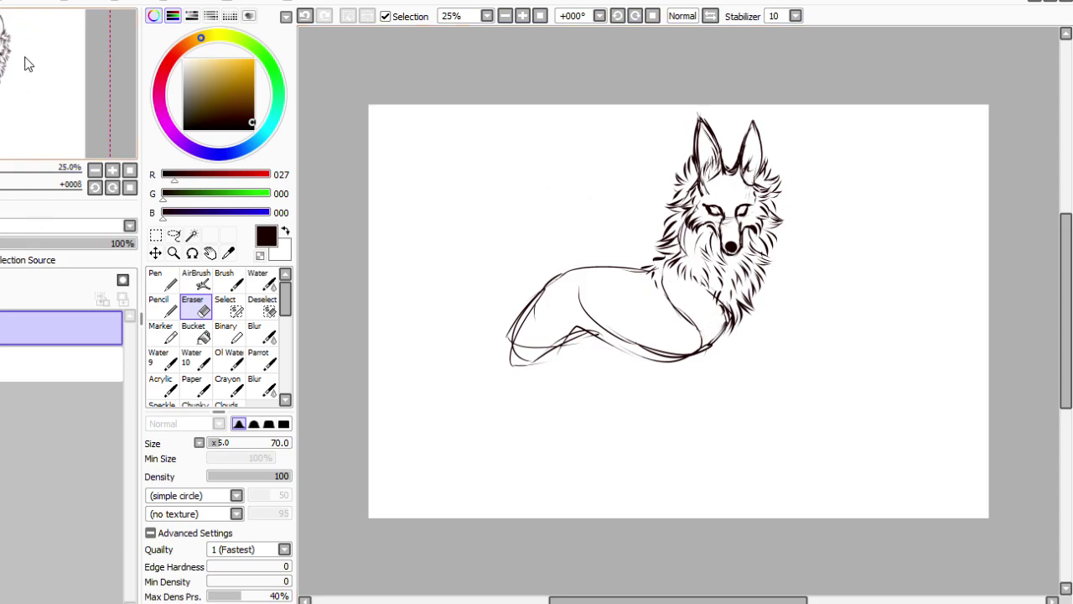
pyautogui.press('h')
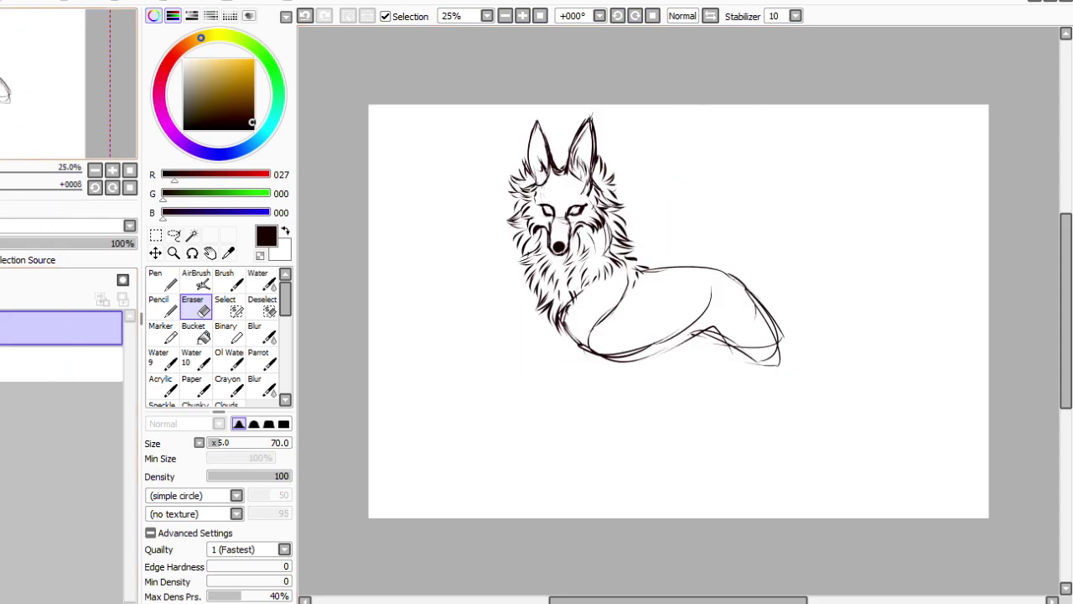
# Add fur strokes inside the ears and small brow markings above the eyes with the Parrot brush at size 20.
pyautogui.moveTo(219, 443); pyautogui.dragTo(209, 443)
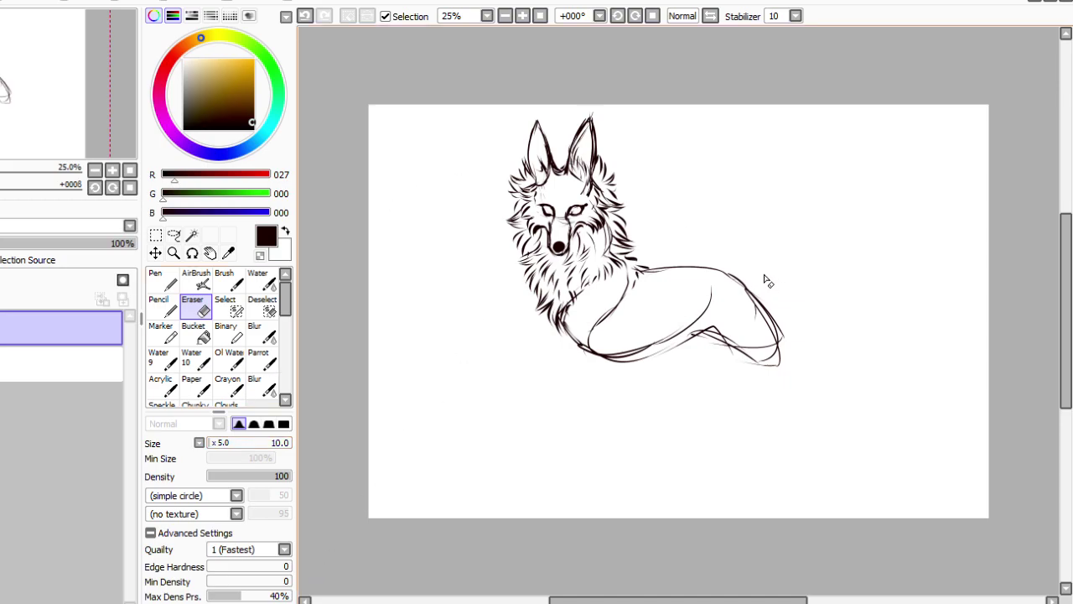
pyautogui.press(']')
pyautogui.press(']')
pyautogui.press(']')
pyautogui.press(']')
pyautogui.click(262, 360)
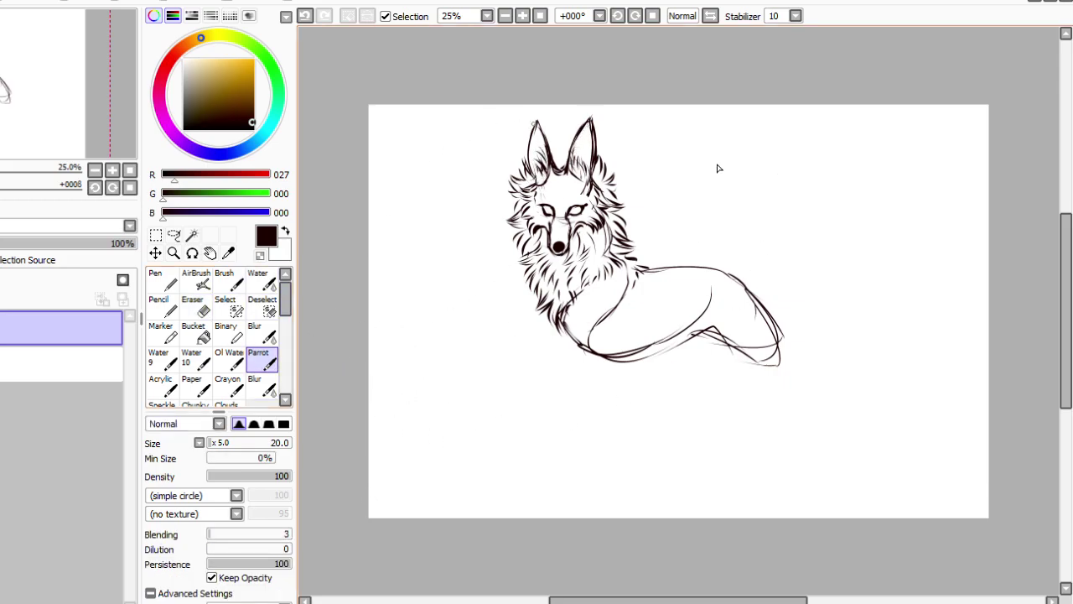
pyautogui.moveTo(587, 124)
pyautogui.mouseDown()
pyautogui.moveTo(576, 150)
pyautogui.moveTo(545, 160)
pyautogui.mouseUp()
pyautogui.click(8, 2)
pyautogui.click(31, 46)
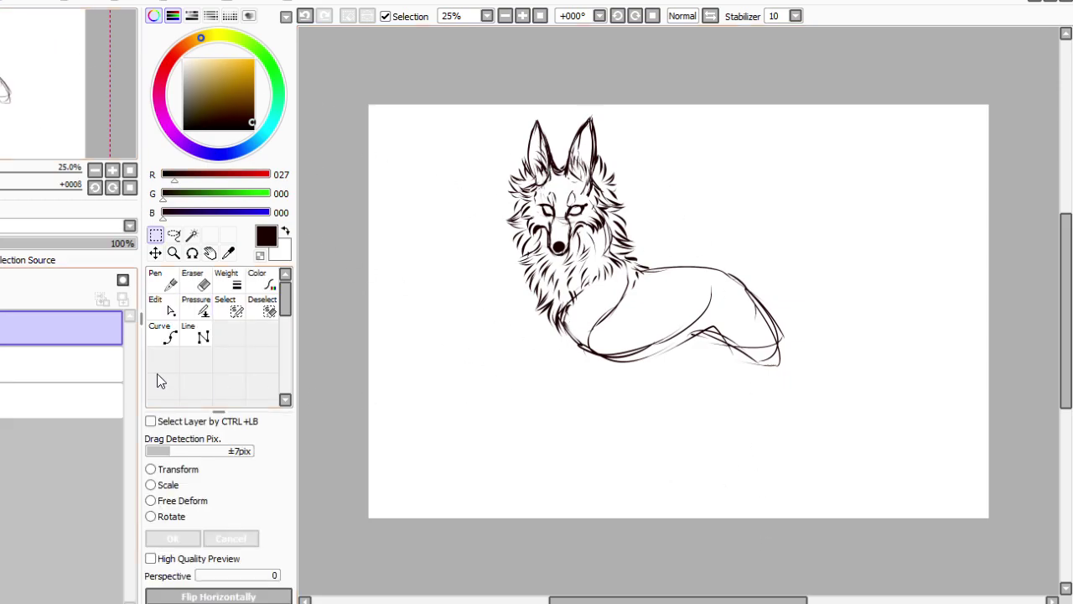
pyautogui.press('b')
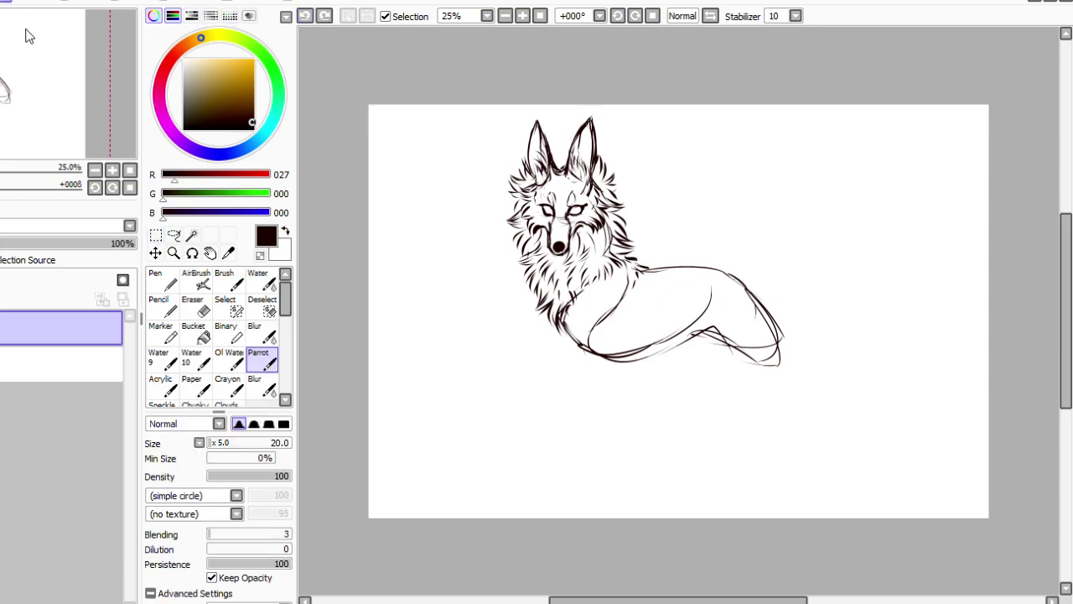
# Draw the bent near foreleg from elbow to wrist, with fur at the elbow, on a new layer with the Parrot brush.
pyautogui.moveTo(602, 324)
pyautogui.mouseDown()
pyautogui.moveTo(606, 363)
pyautogui.moveTo(578, 368)
pyautogui.mouseUp()
pyautogui.moveTo(561, 320)
pyautogui.mouseDown()
pyautogui.moveTo(570, 339)
pyautogui.moveTo(551, 338)
pyautogui.moveTo(570, 346)
pyautogui.moveTo(550, 340)
pyautogui.mouseUp()
pyautogui.moveTo(569, 344)
pyautogui.mouseDown()
pyautogui.moveTo(504, 296)
pyautogui.moveTo(480, 311)
pyautogui.mouseUp()
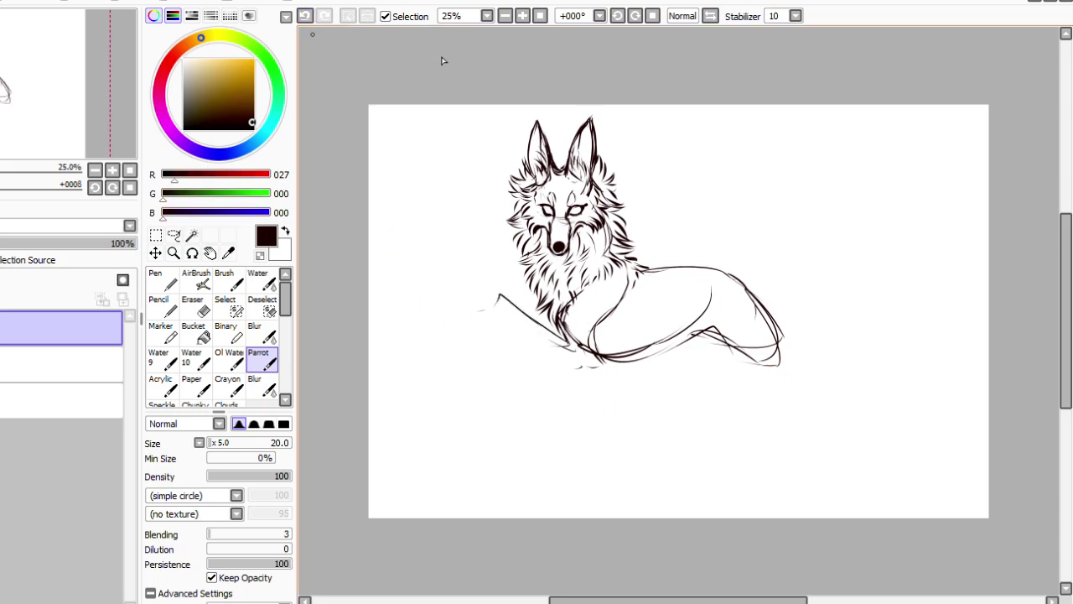
pyautogui.hotkey('ctrl', 'z')
pyautogui.moveTo(569, 344)
pyautogui.mouseDown()
pyautogui.moveTo(502, 296)
pyautogui.moveTo(493, 309)
pyautogui.moveTo(576, 378)
pyautogui.moveTo(590, 352)
pyautogui.moveTo(592, 381)
pyautogui.mouseUp()
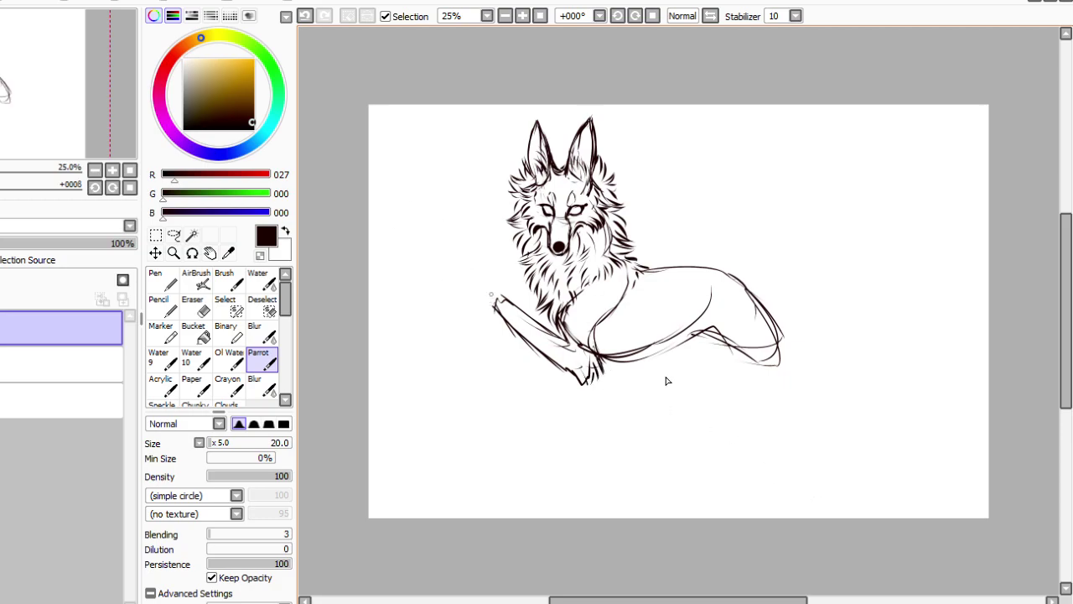
# Draw the hanging paw with toes and claws at the end of the bent foreleg with the Parrot brush.
pyautogui.moveTo(497, 295)
pyautogui.mouseDown()
pyautogui.moveTo(462, 325)
pyautogui.moveTo(509, 316)
pyautogui.mouseUp()
pyautogui.hotkey('ctrl', 'z')
pyautogui.press('e')
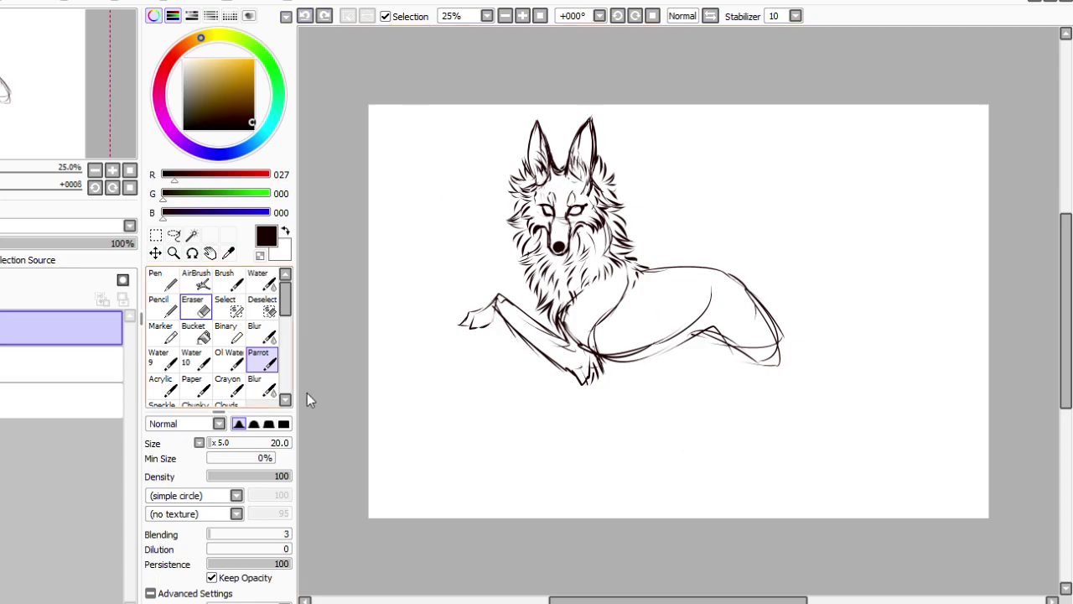
pyautogui.click(263, 361)
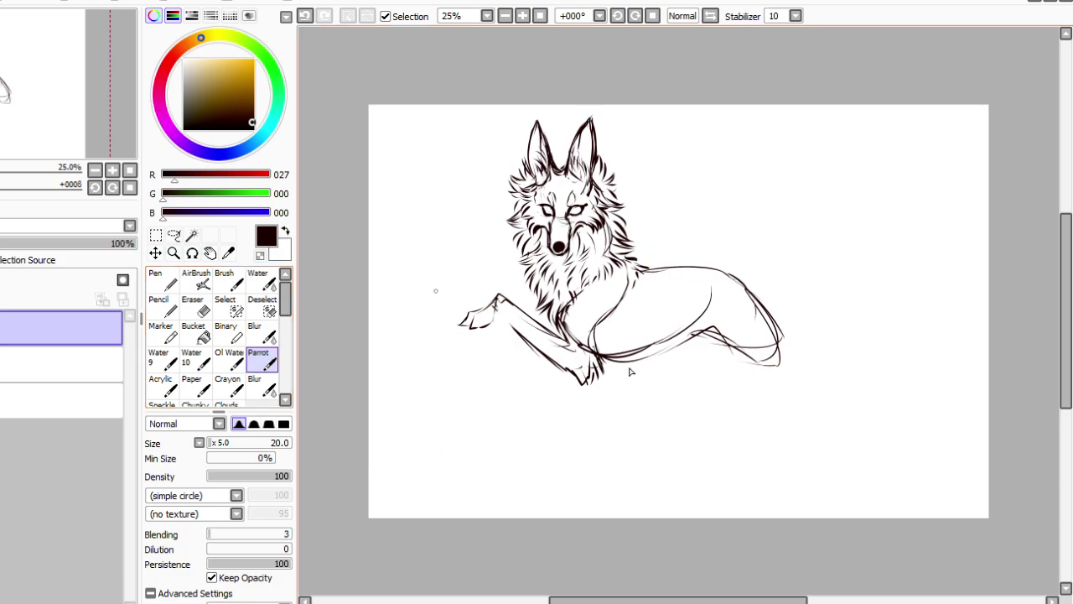
pyautogui.moveTo(490, 325)
pyautogui.mouseDown()
pyautogui.moveTo(507, 315)
pyautogui.moveTo(530, 338)
pyautogui.moveTo(474, 321)
pyautogui.moveTo(454, 332)
pyautogui.mouseUp()
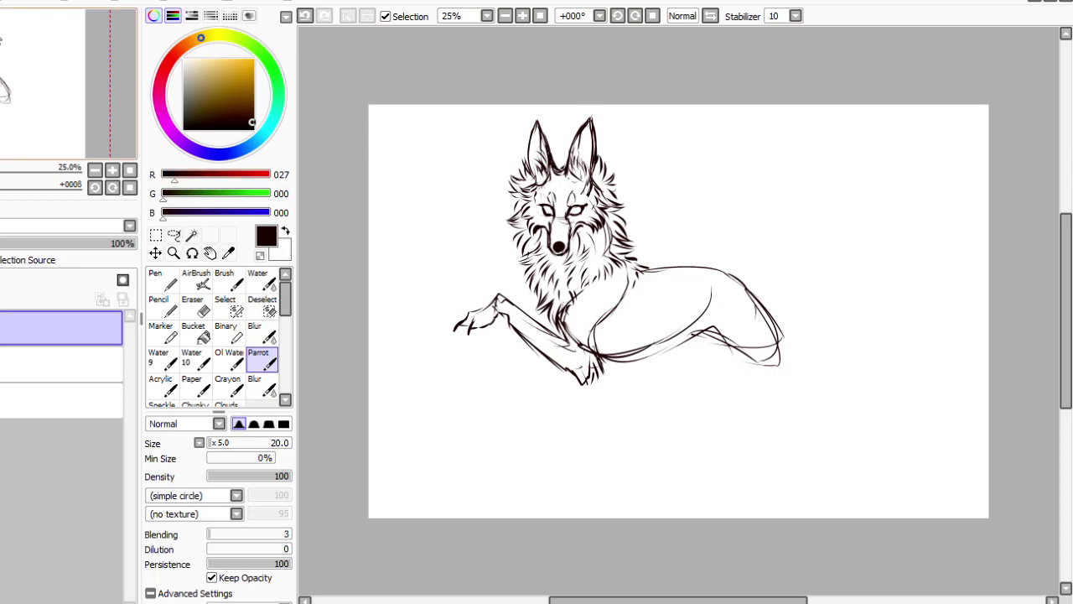
# Erase the body lines overlapping the upper foreleg on the sketch layer and merge the leg layer with it.
pyautogui.click(193, 306)
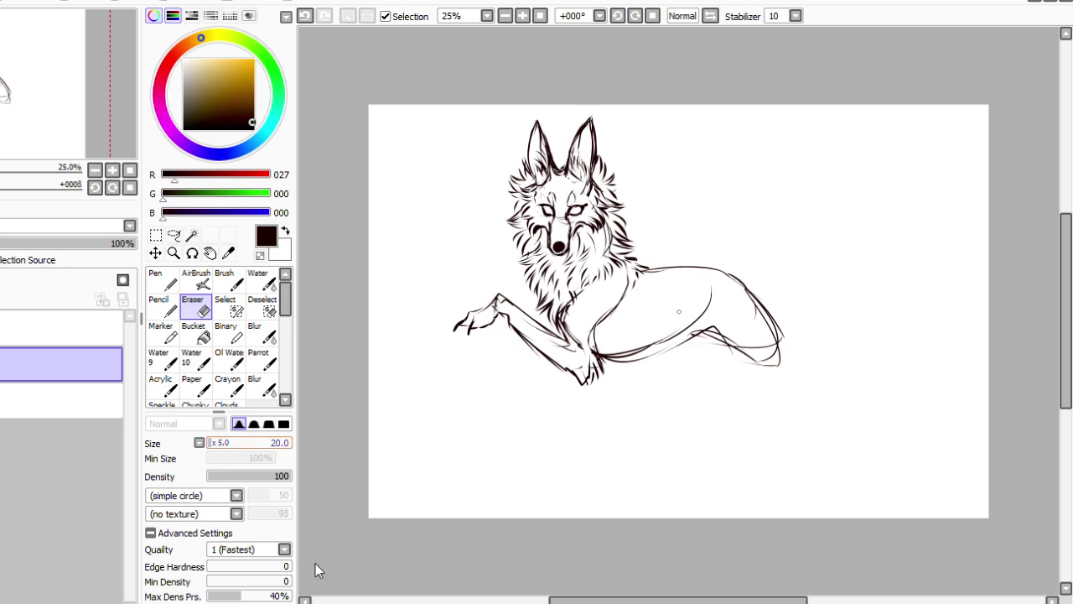
pyautogui.moveTo(570, 325); pyautogui.dragTo(597, 354)
pyautogui.click(43, 191)
# Draw the outstretched far foreleg and its paw on a new layer beneath the sketch, and merge the two layers.
pyautogui.click(9, 2)
pyautogui.click(24, 25)
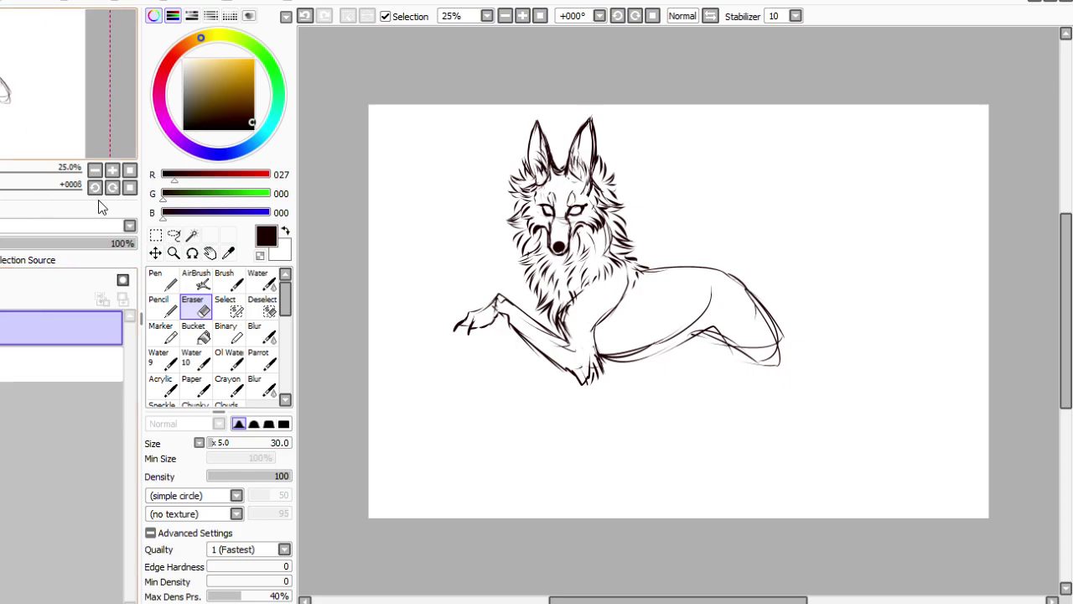
pyautogui.click(34, 376)
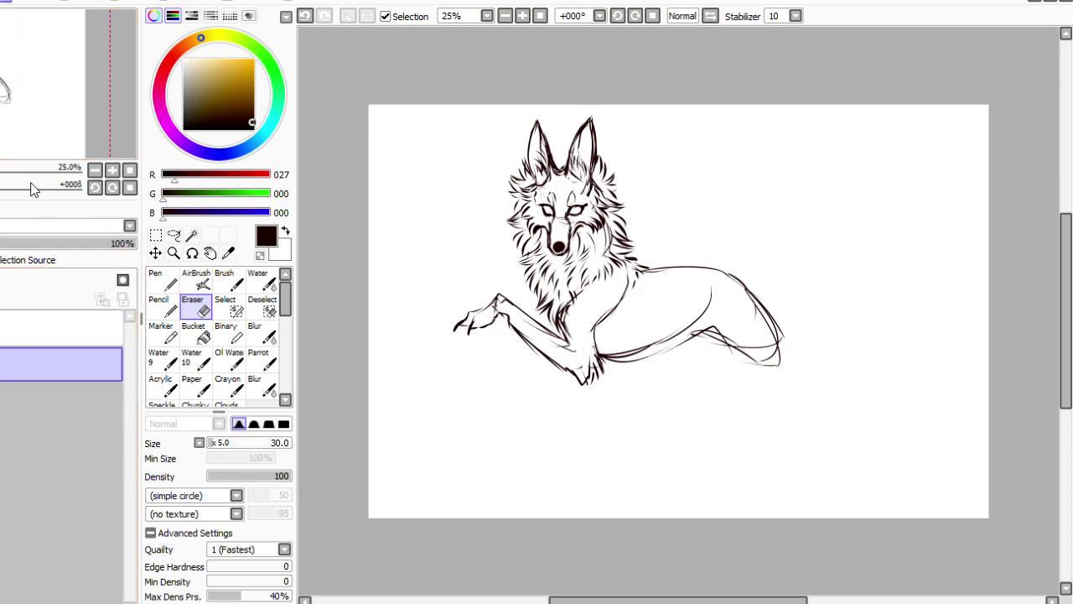
pyautogui.press('h')
pyautogui.click(259, 361)
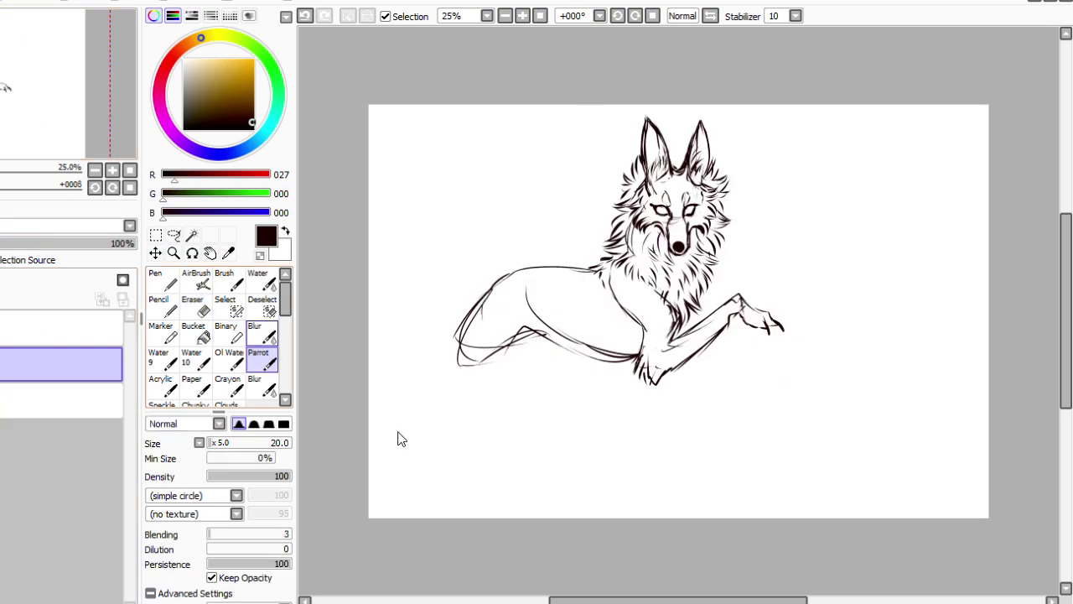
pyautogui.click(635, 16)
pyautogui.click(636, 16)
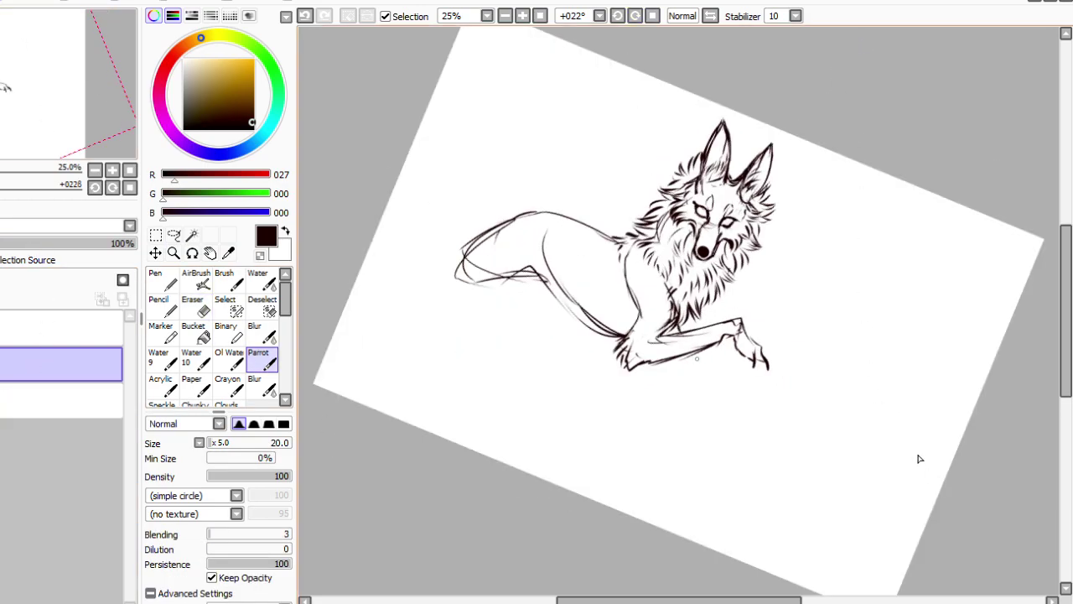
pyautogui.moveTo(695, 356); pyautogui.dragTo(763, 426)
pyautogui.moveTo(662, 358)
pyautogui.mouseDown()
pyautogui.moveTo(756, 433)
pyautogui.moveTo(786, 449)
pyautogui.mouseUp()
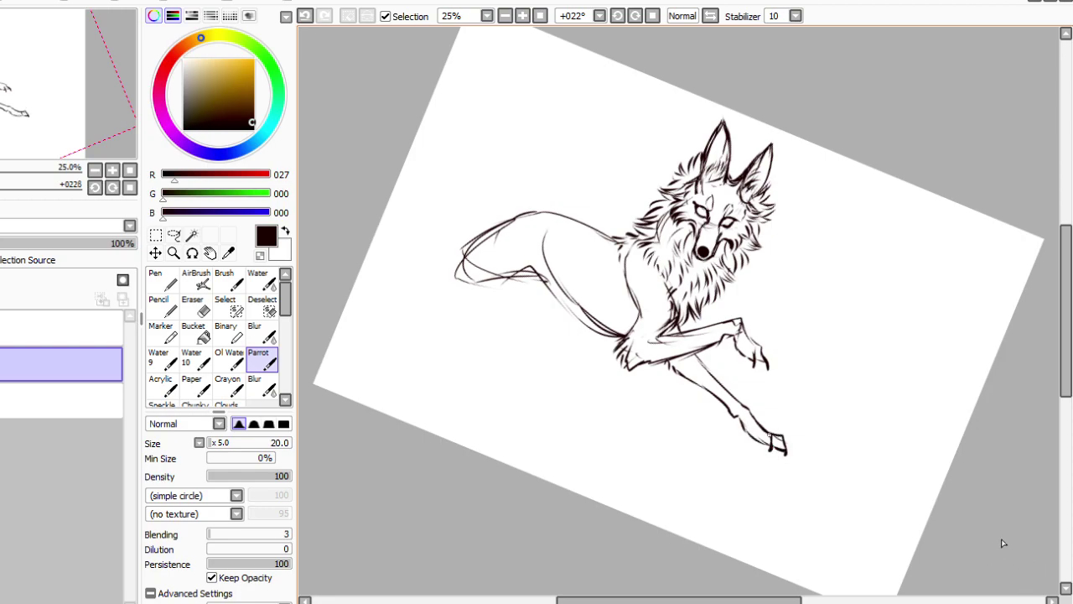
pyautogui.press('Home')
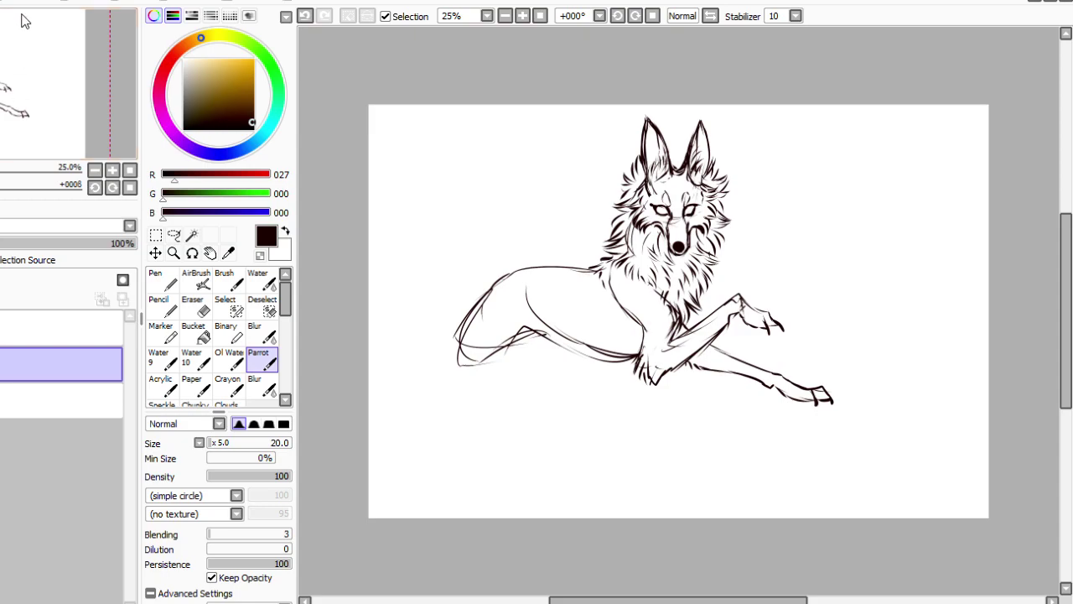
pyautogui.click(42, 203)
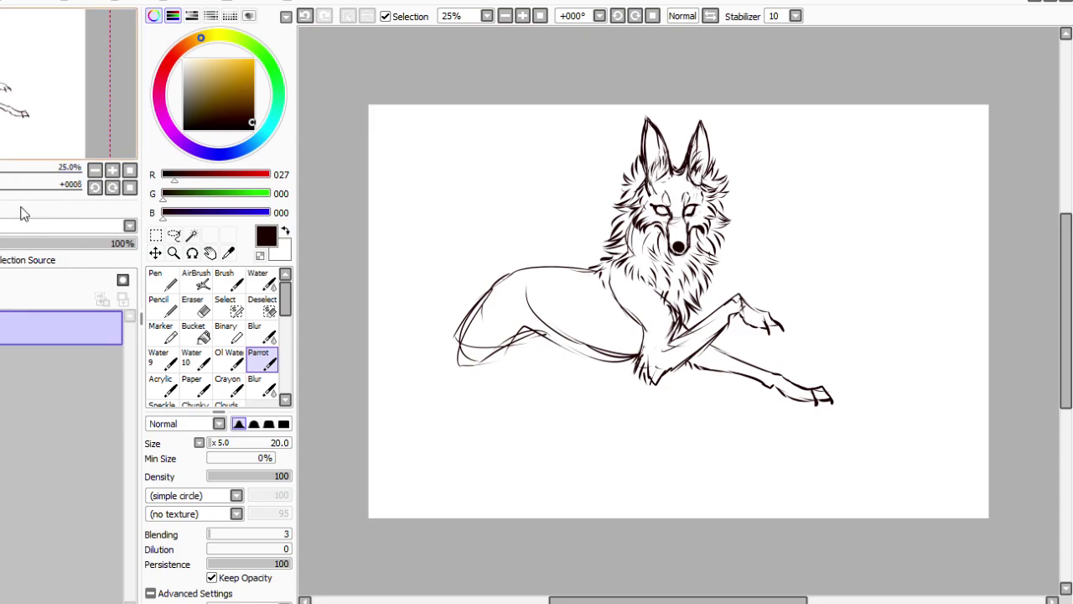
# Rotate the whole drawing slightly counter-clockwise, scale it down and move it toward the lower left of the canvas.
pyautogui.click(156, 236)
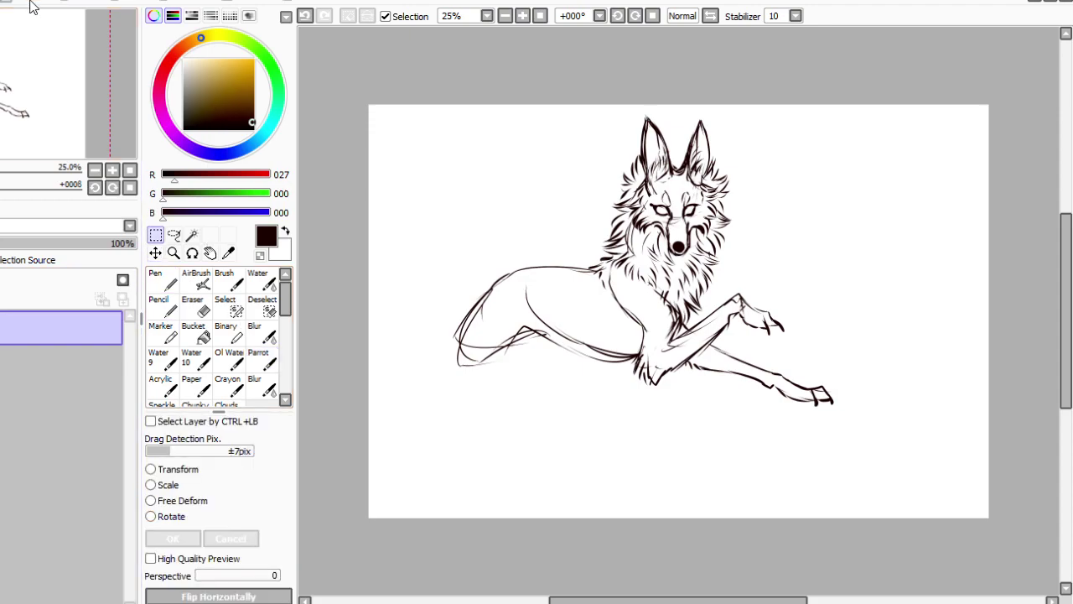
pyautogui.press('h')
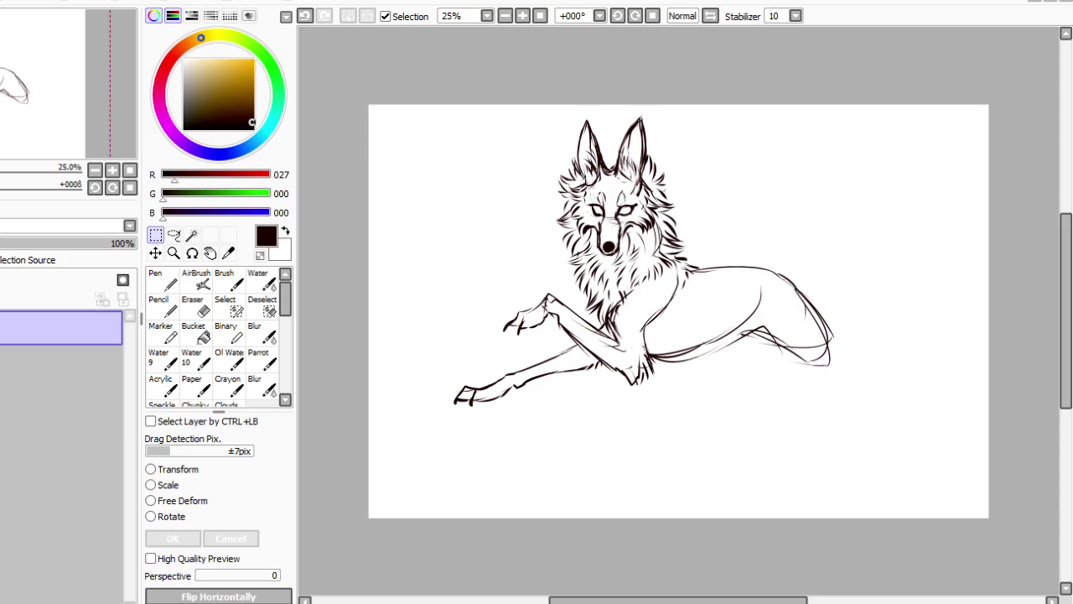
pyautogui.click(152, 515)
pyautogui.moveTo(642, 468)
pyautogui.mouseDown()
pyautogui.moveTo(559, 436)
pyautogui.moveTo(611, 443)
pyautogui.moveTo(544, 472)
pyautogui.mouseUp()
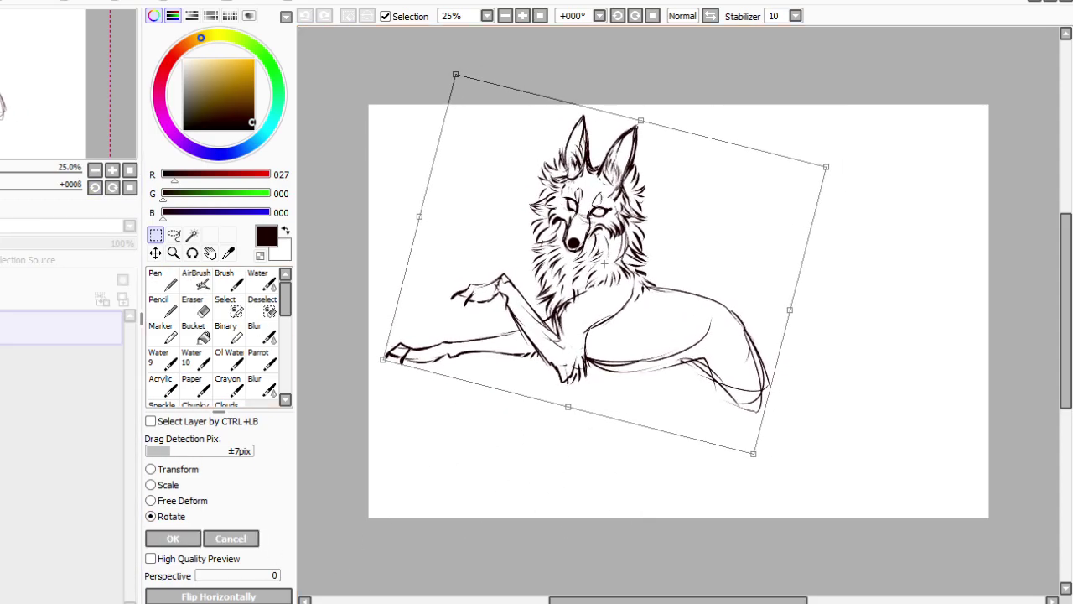
pyautogui.click(172, 538)
pyautogui.click(152, 516)
pyautogui.moveTo(520, 434)
pyautogui.mouseDown()
pyautogui.moveTo(628, 426)
pyautogui.moveTo(579, 428)
pyautogui.moveTo(582, 461)
pyautogui.moveTo(585, 450)
pyautogui.mouseUp()
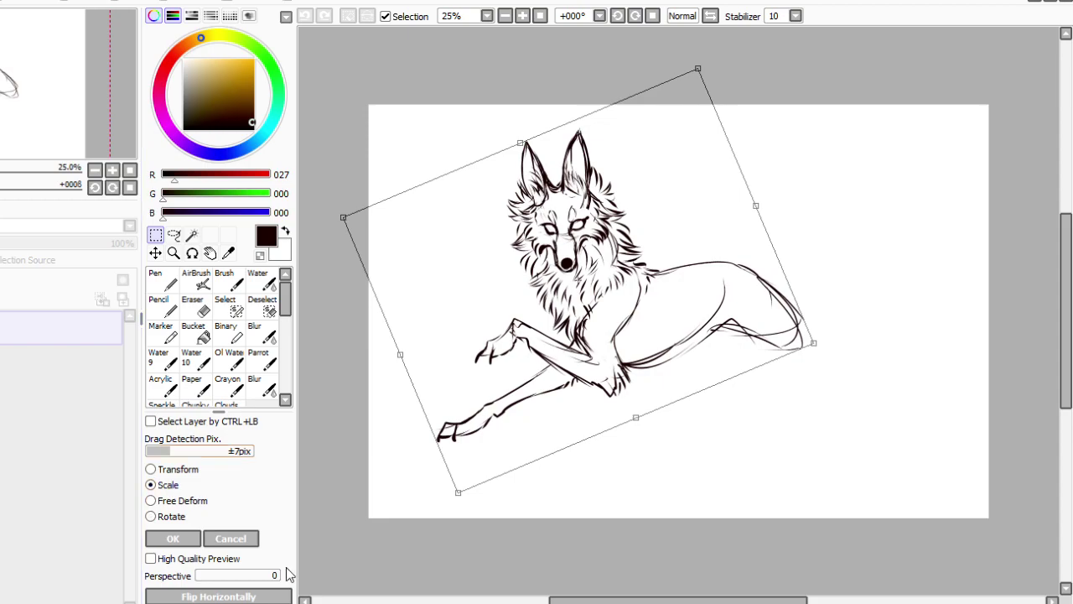
pyautogui.moveTo(479, 276)
pyautogui.mouseDown()
pyautogui.moveTo(597, 329)
pyautogui.moveTo(523, 379)
pyautogui.mouseUp()
pyautogui.moveTo(456, 577); pyautogui.dragTo(447, 555)
pyautogui.press('Return')
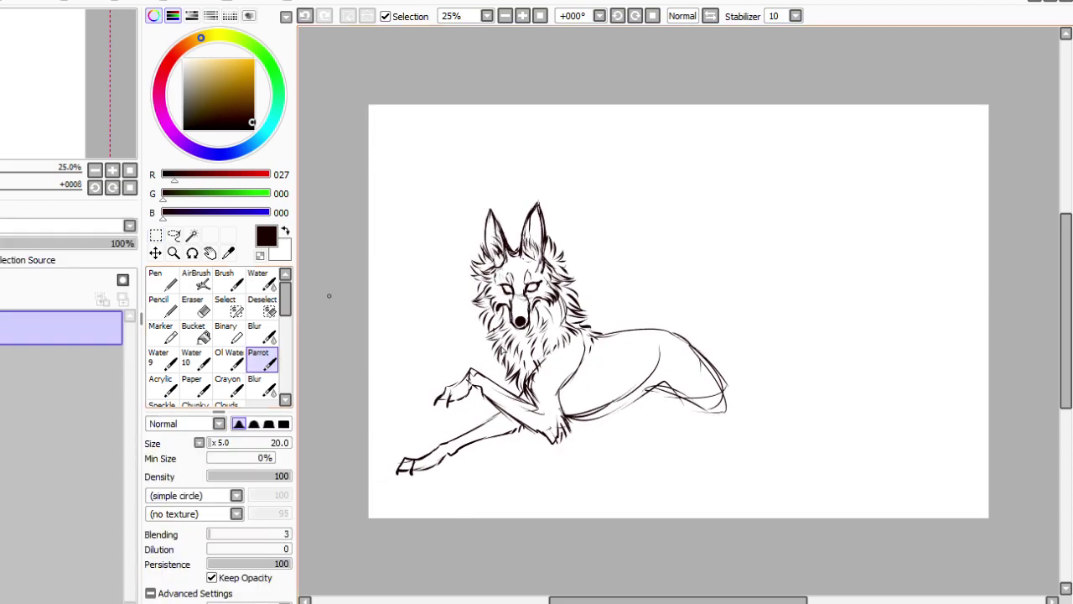
# Erase the rough rump lines and redraw the rump with jagged fur and a rounded hind leg using the Parrot brush.
pyautogui.click(192, 304)
pyautogui.click(217, 443)
pyautogui.moveTo(702, 350); pyautogui.dragTo(726, 384)
pyautogui.moveTo(684, 340); pyautogui.dragTo(720, 388)
pyautogui.click(262, 360)
pyautogui.moveTo(680, 334)
pyautogui.mouseDown()
pyautogui.moveTo(726, 381)
pyautogui.moveTo(694, 411)
pyautogui.moveTo(728, 426)
pyautogui.mouseUp()
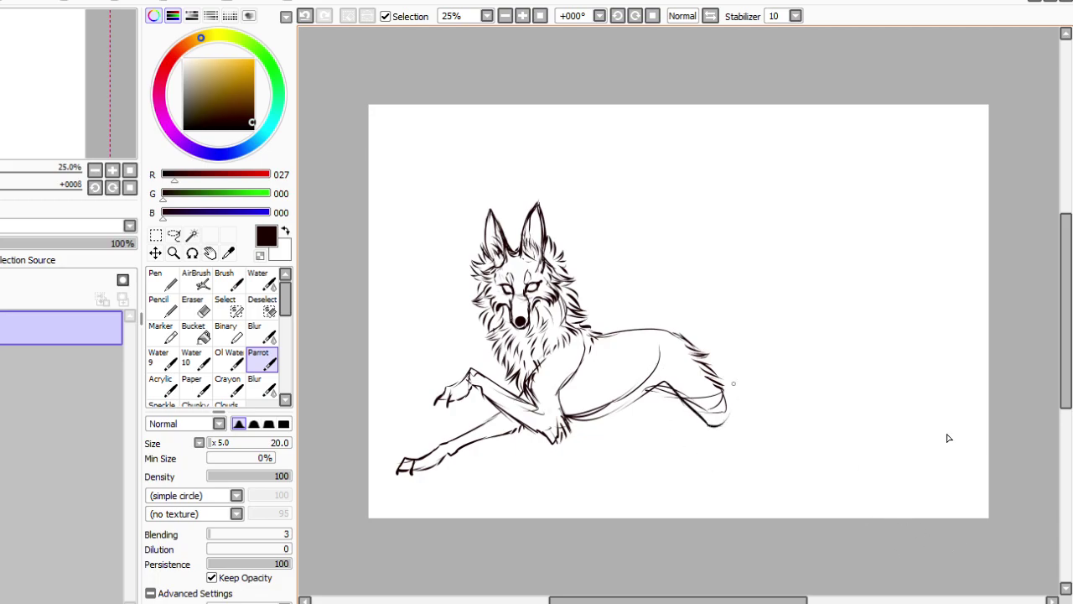
# Erase the leftover guide lines inside the hind leg with the Eraser at size 35 and strengthen the thigh's lower contour.
pyautogui.click(192, 305)
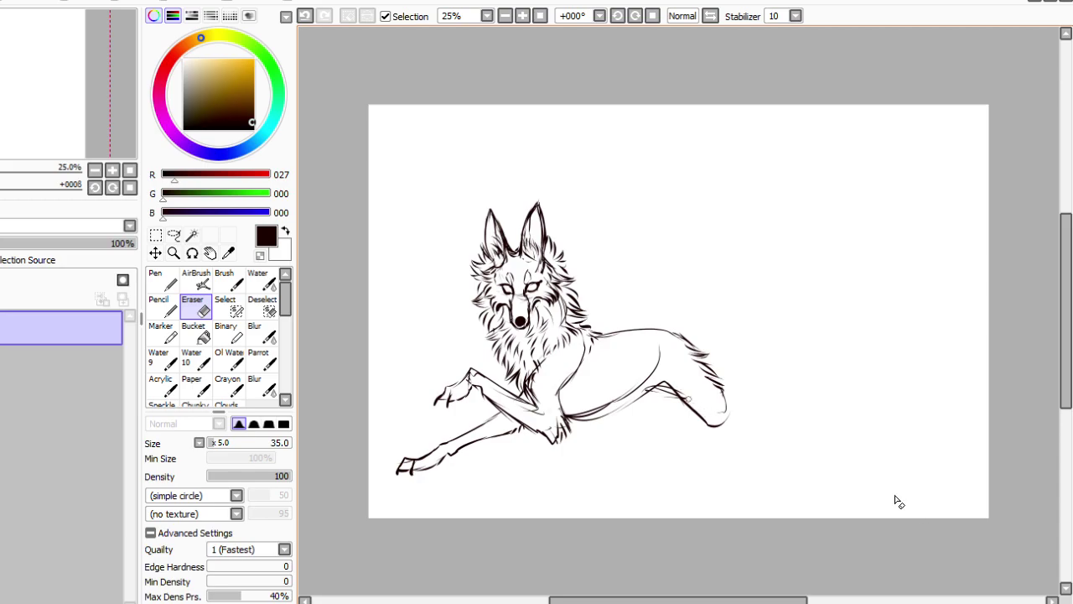
pyautogui.moveTo(659, 388)
pyautogui.mouseDown()
pyautogui.moveTo(688, 390)
pyautogui.moveTo(648, 379)
pyautogui.moveTo(650, 391)
pyautogui.moveTo(668, 387)
pyautogui.mouseUp()
pyautogui.press('e')
pyautogui.moveTo(692, 409); pyautogui.dragTo(667, 384)
pyautogui.moveTo(690, 409)
pyautogui.mouseDown()
pyautogui.moveTo(661, 384)
pyautogui.moveTo(651, 388)
pyautogui.moveTo(693, 414)
pyautogui.moveTo(678, 396)
pyautogui.moveTo(638, 395)
pyautogui.moveTo(671, 403)
pyautogui.moveTo(611, 413)
pyautogui.mouseUp()
pyautogui.click(308, 16)
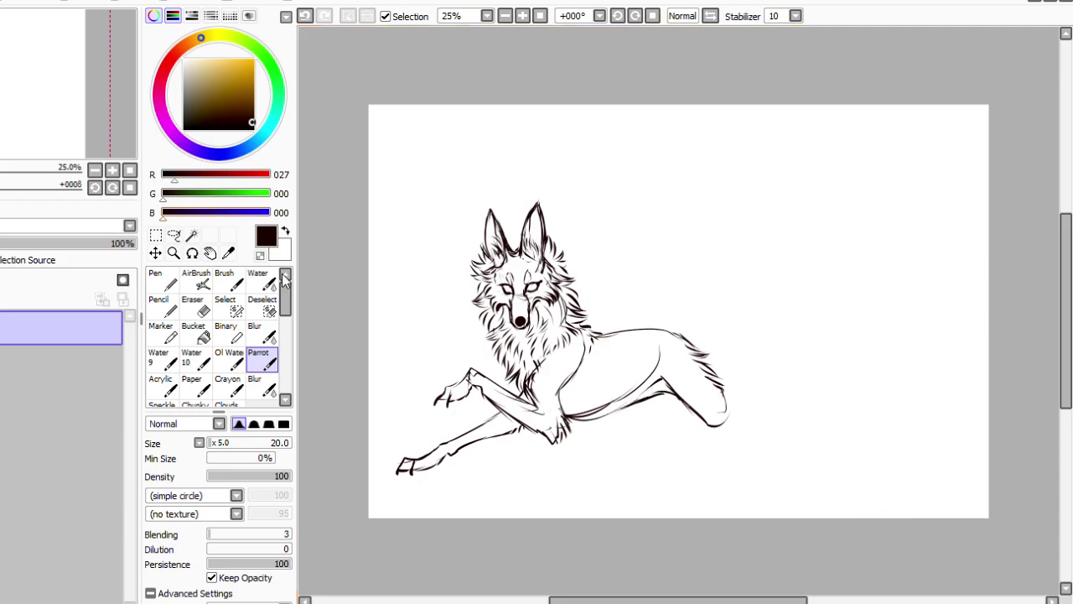
# Erase the belly line with the Eraser at size 30 and draw jagged belly and flank fur with the Parrot brush.
pyautogui.click(193, 306)
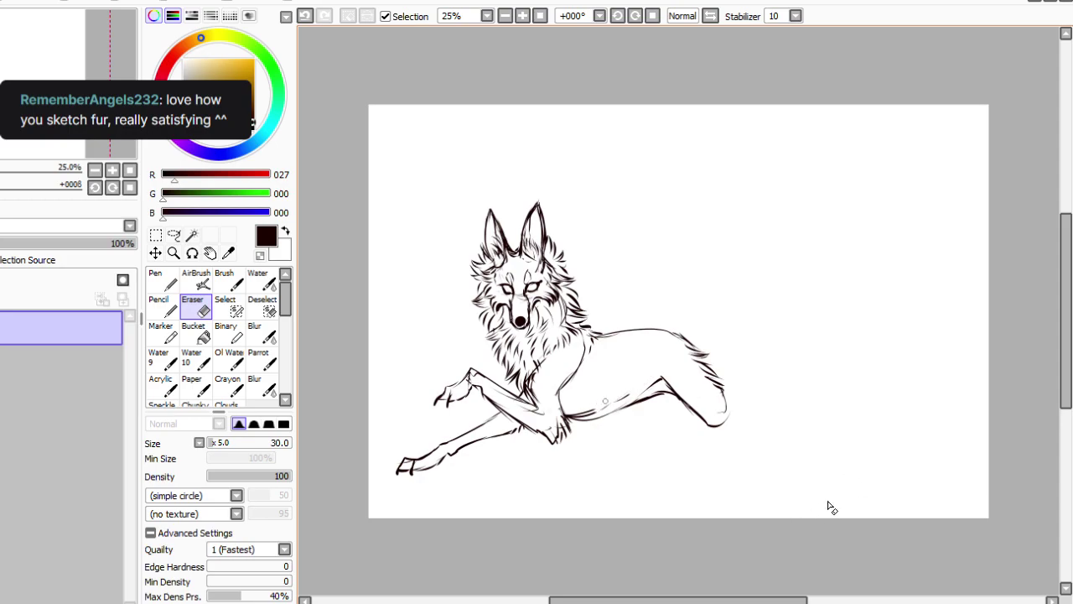
pyautogui.moveTo(584, 412); pyautogui.dragTo(575, 413)
pyautogui.moveTo(656, 392); pyautogui.dragTo(587, 416)
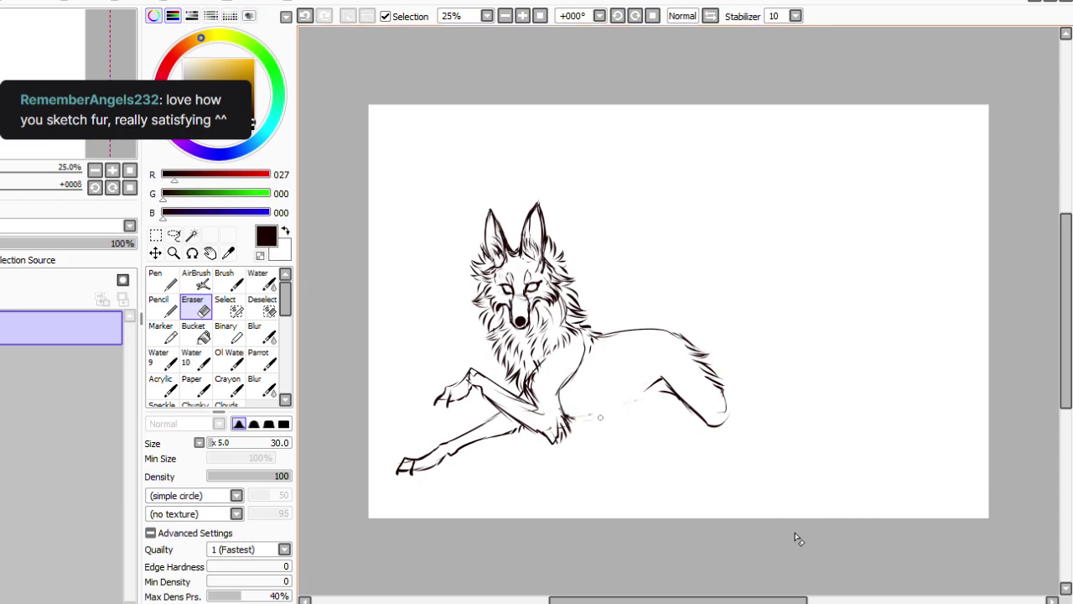
pyautogui.click(262, 360)
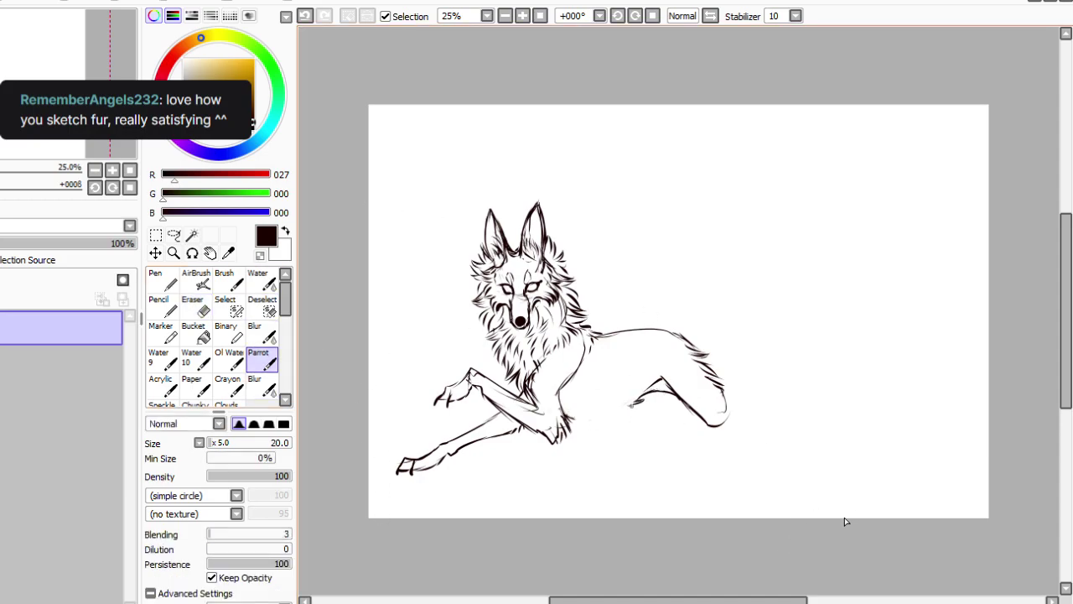
pyautogui.moveTo(632, 414)
pyautogui.mouseDown()
pyautogui.moveTo(585, 412)
pyautogui.moveTo(586, 428)
pyautogui.moveTo(550, 421)
pyautogui.mouseUp()
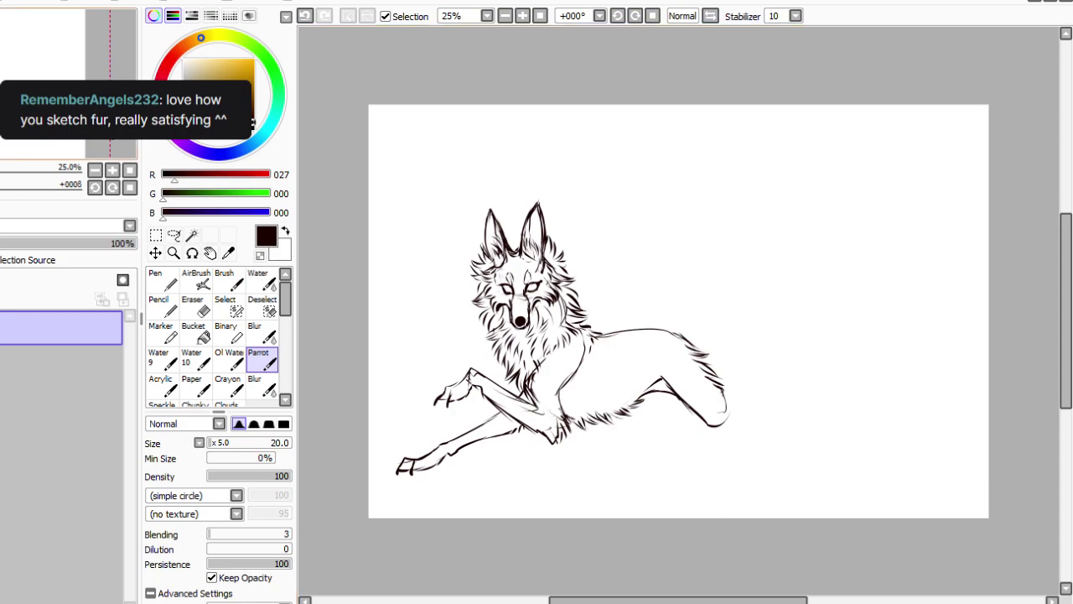
pyautogui.moveTo(570, 378)
pyautogui.mouseDown()
pyautogui.moveTo(573, 405)
pyautogui.moveTo(604, 396)
pyautogui.mouseUp()
# Mirror the view, then rotate the whole drawing slightly counter-clockwise and move it toward the upper right of the canvas.
pyautogui.press('h')
pyautogui.hotkey('ctrl', 't')
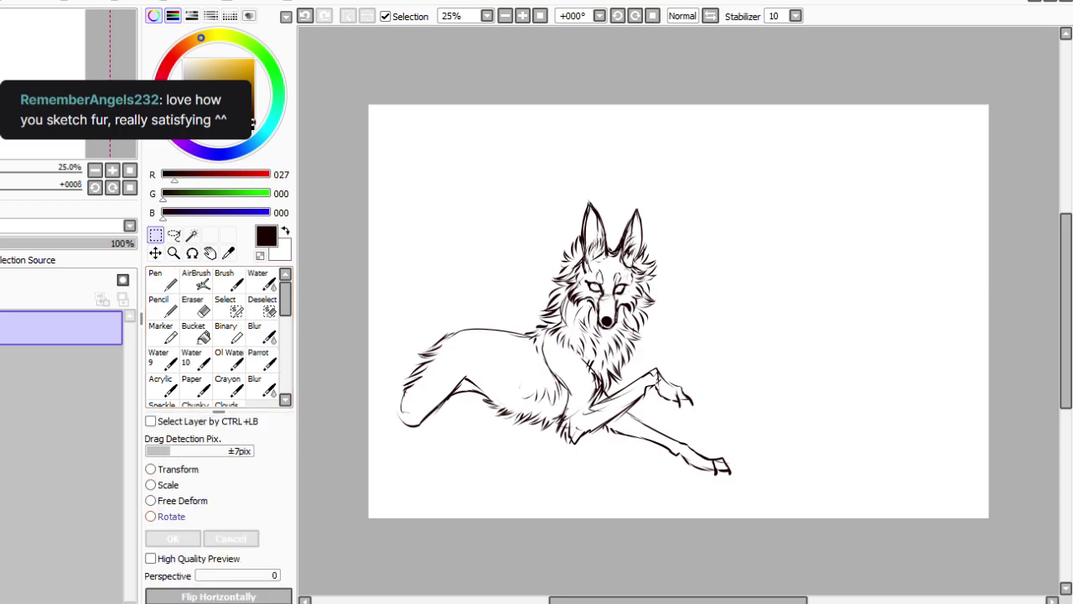
pyautogui.moveTo(701, 477)
pyautogui.mouseDown()
pyautogui.moveTo(927, 477)
pyautogui.moveTo(978, 444)
pyautogui.mouseUp()
pyautogui.moveTo(900, 532); pyautogui.dragTo(882, 489)
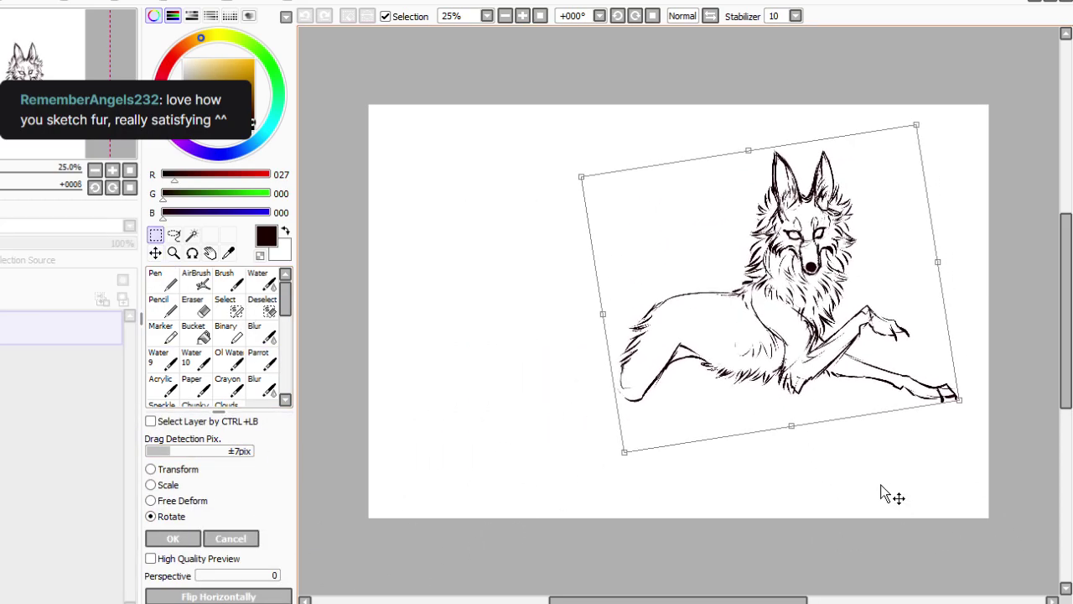
pyautogui.click(172, 538)
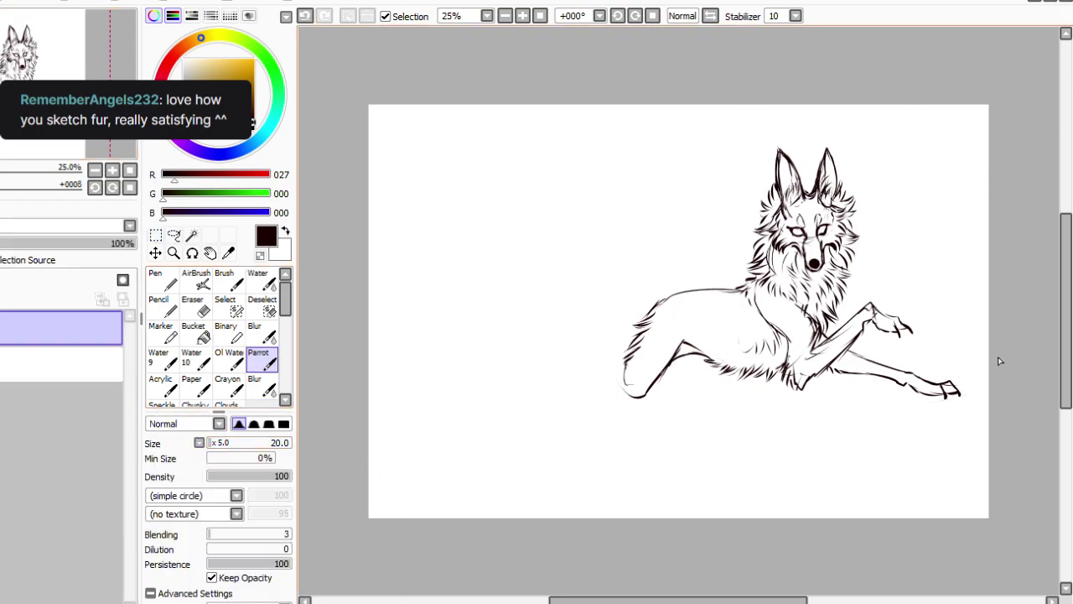
# Add short fur strokes to the chest, shoulder and flank with the Parrot brush at size 20.
pyautogui.moveTo(773, 367); pyautogui.dragTo(769, 353)
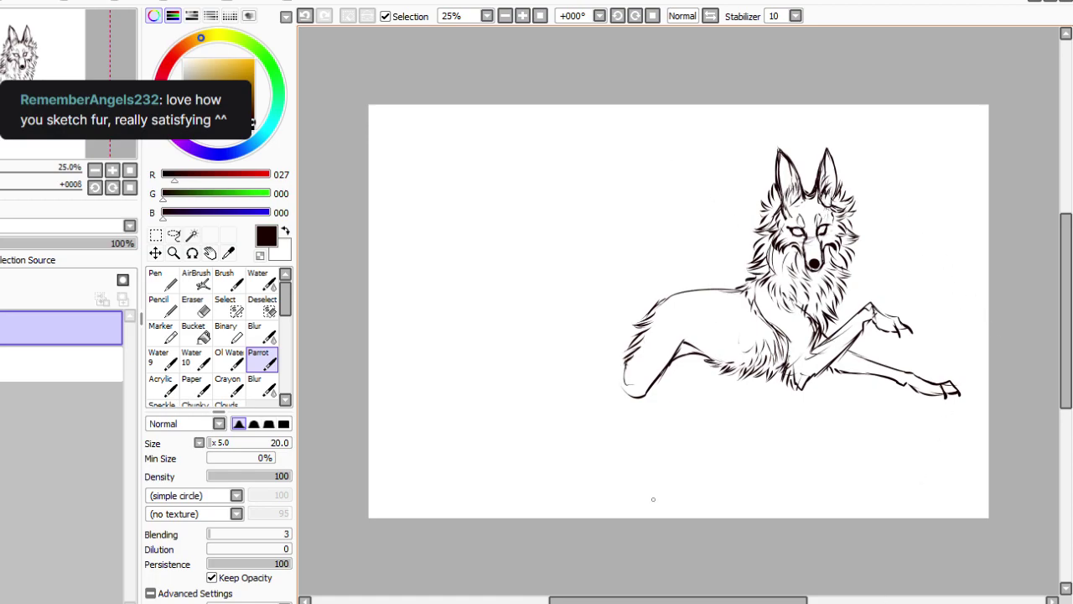
pyautogui.moveTo(791, 306); pyautogui.dragTo(806, 325)
pyautogui.moveTo(753, 286); pyautogui.dragTo(762, 306)
pyautogui.moveTo(752, 312); pyautogui.dragTo(762, 332)
pyautogui.moveTo(760, 322)
pyautogui.mouseDown()
pyautogui.moveTo(767, 341)
pyautogui.moveTo(748, 347)
pyautogui.mouseUp()
pyautogui.moveTo(739, 344); pyautogui.dragTo(726, 350)
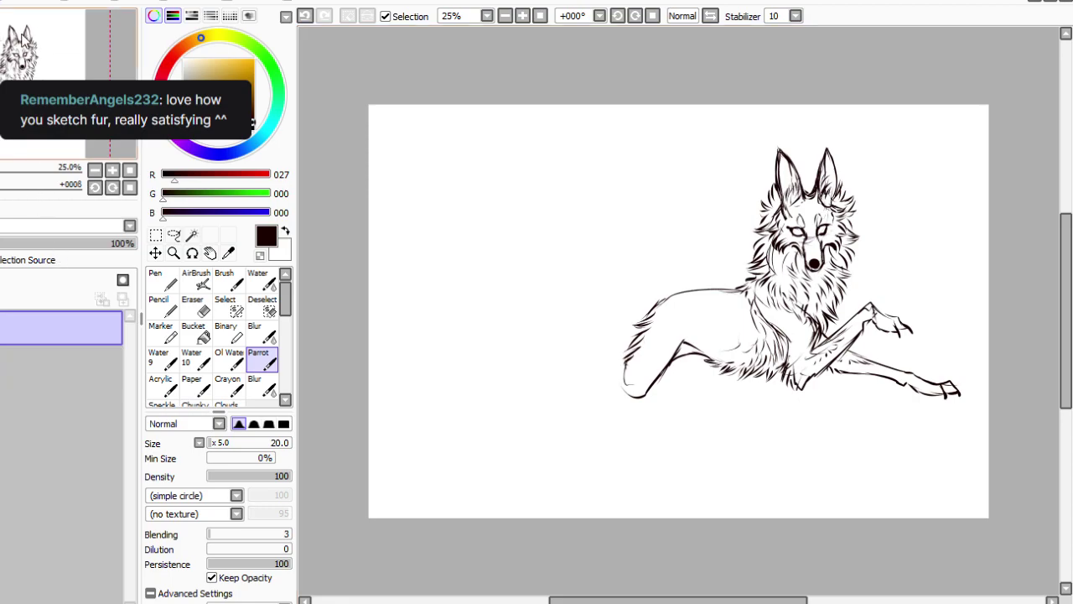
# Flip the view back and move the whole drawing leftward to about the middle of the canvas.
pyautogui.hotkey('ctrl', 'z')
pyautogui.click(155, 234)
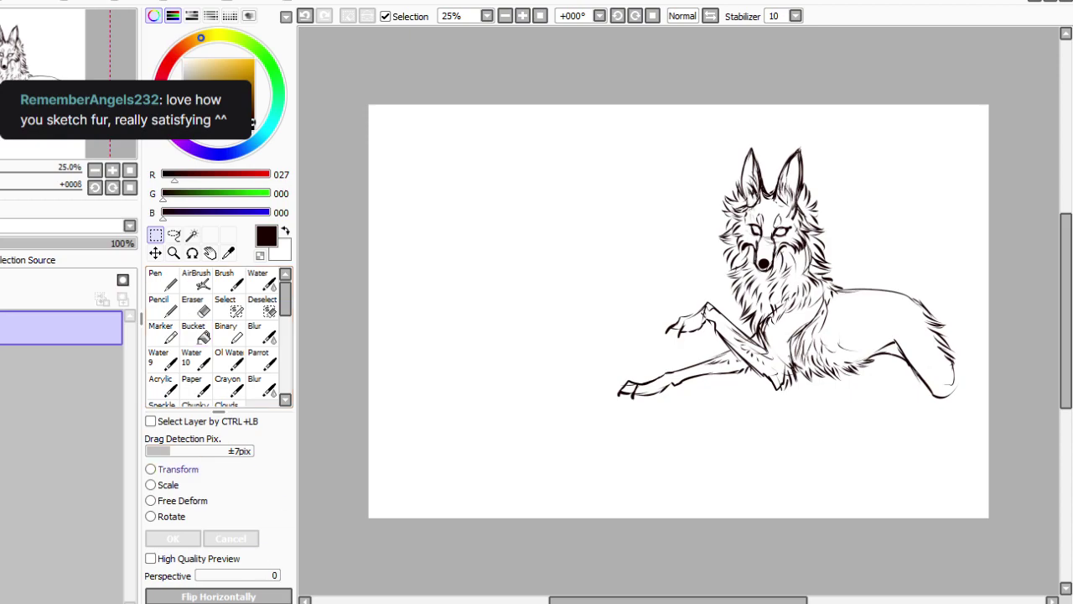
pyautogui.click(152, 517)
pyautogui.moveTo(925, 452); pyautogui.dragTo(788, 418)
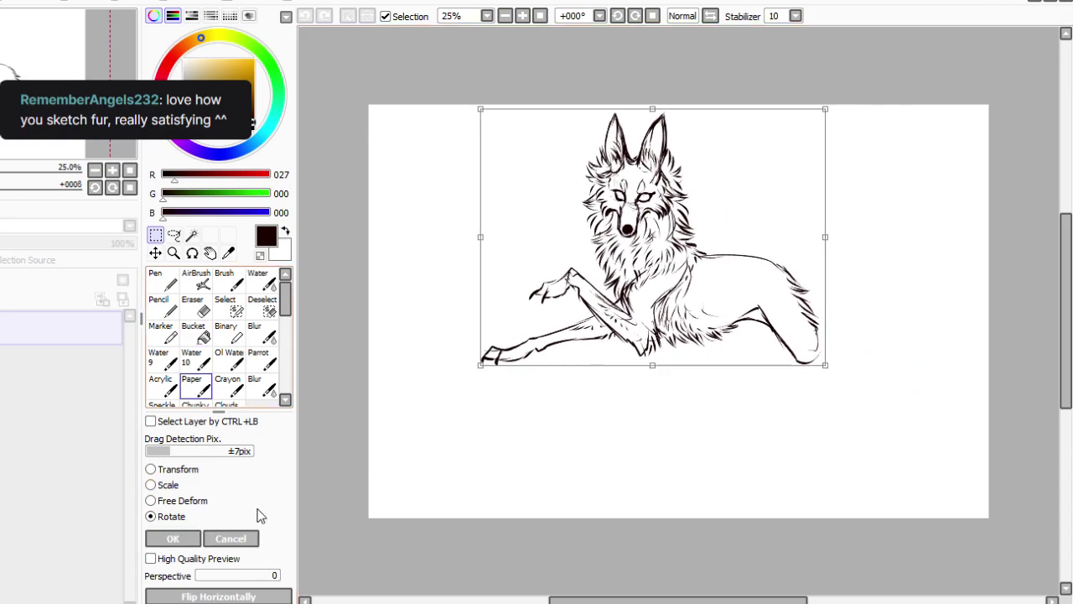
pyautogui.moveTo(611, 364); pyautogui.dragTo(631, 409)
pyautogui.moveTo(733, 444); pyautogui.dragTo(631, 541)
pyautogui.moveTo(511, 575); pyautogui.dragTo(572, 514)
pyautogui.press('Return')
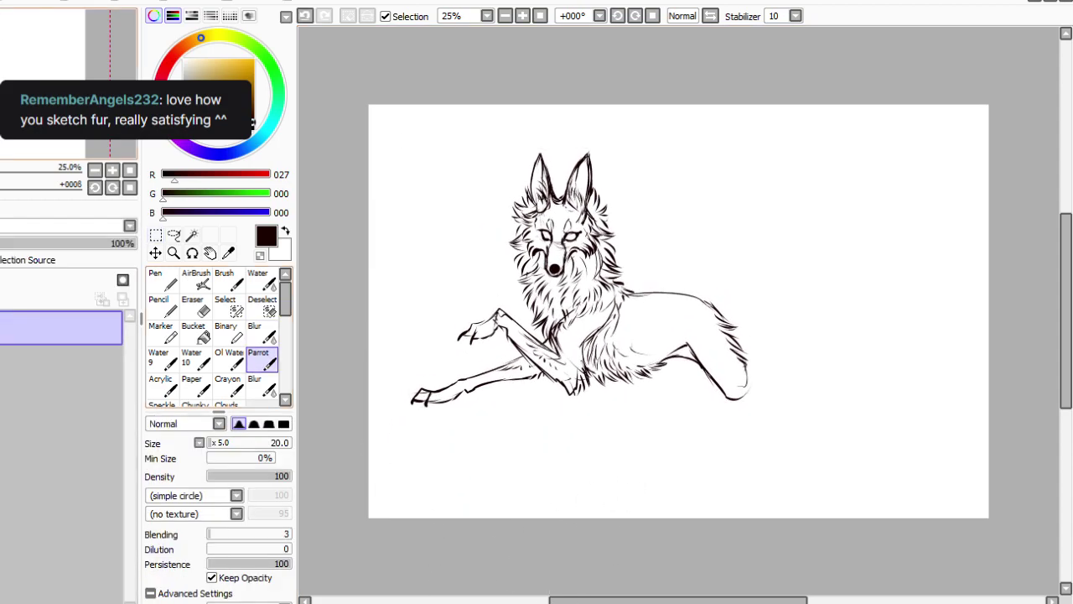
# Set the Parrot brush to size 10 and draw the lower hind leg from the rounded thigh back to the hock.
pyautogui.moveTo(216, 442); pyautogui.dragTo(210, 442)
pyautogui.click(636, 16)
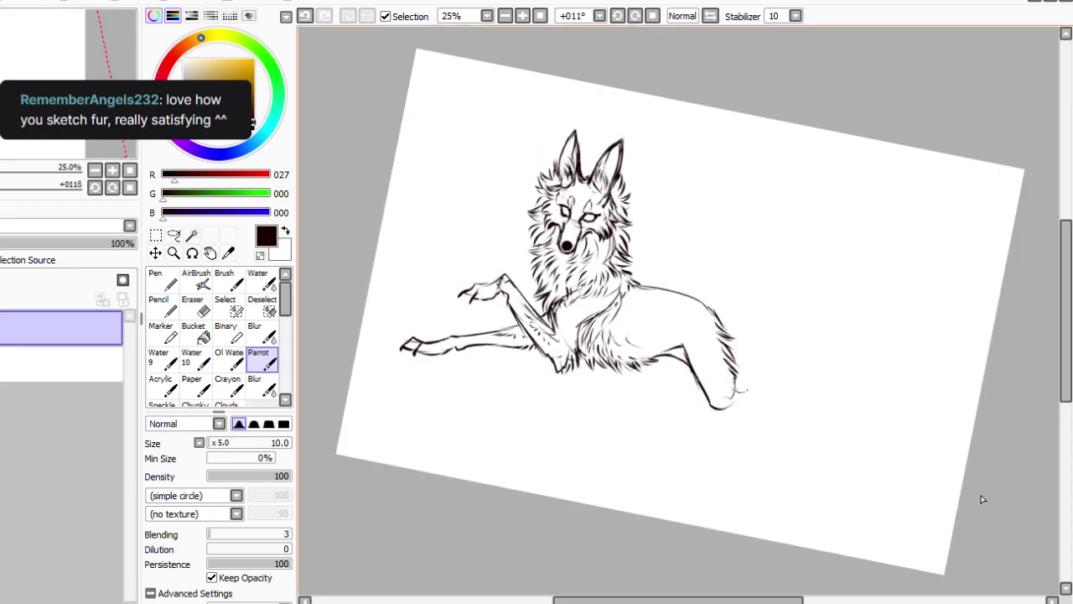
pyautogui.moveTo(959, 292)
pyautogui.mouseDown()
pyautogui.moveTo(848, 32)
pyautogui.moveTo(862, 302)
pyautogui.mouseUp()
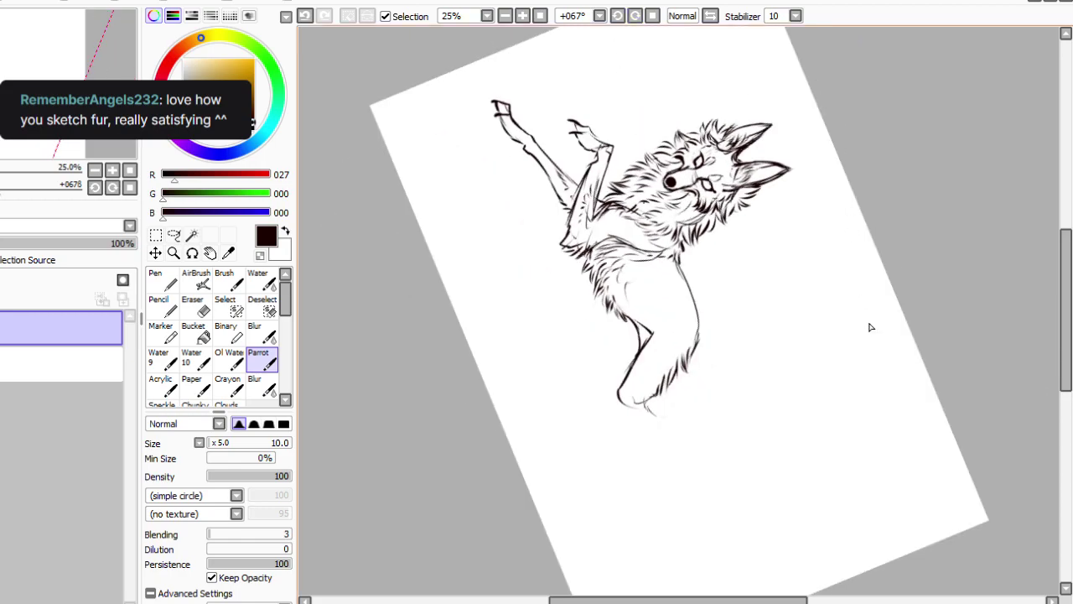
pyautogui.moveTo(658, 392); pyautogui.dragTo(650, 406)
pyautogui.moveTo(651, 400)
pyautogui.mouseDown()
pyautogui.moveTo(683, 427)
pyautogui.moveTo(654, 418)
pyautogui.moveTo(674, 437)
pyautogui.mouseUp()
pyautogui.press('Escape')
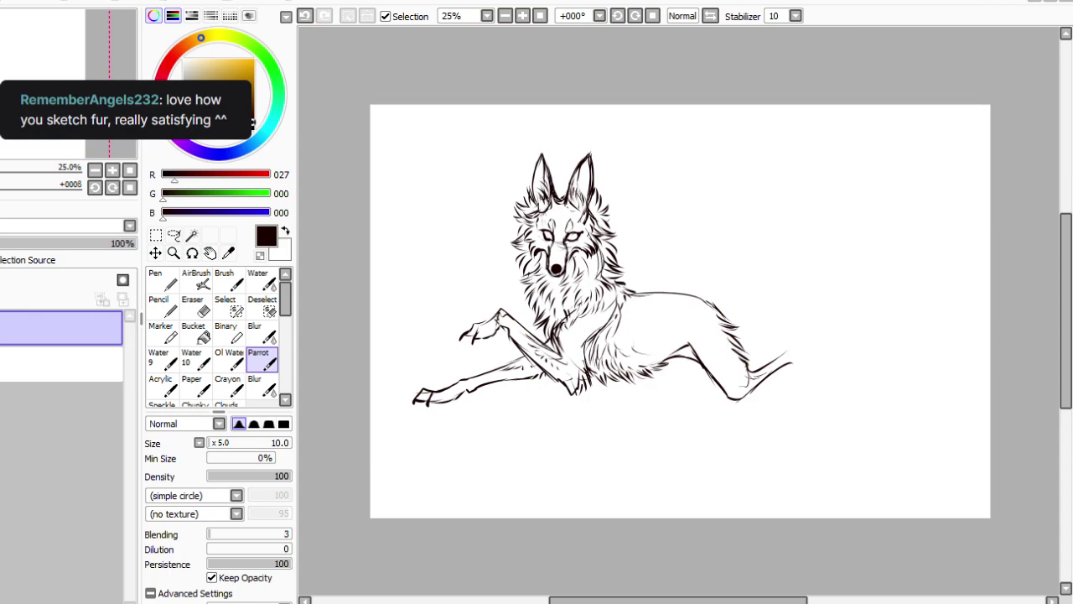
# Draw the hind foot from the hock down to a clawed paw, cleaning up the rough line with the Eraser at size 30.
pyautogui.moveTo(781, 356)
pyautogui.mouseDown()
pyautogui.moveTo(794, 349)
pyautogui.moveTo(821, 384)
pyautogui.mouseUp()
pyautogui.click(635, 15)
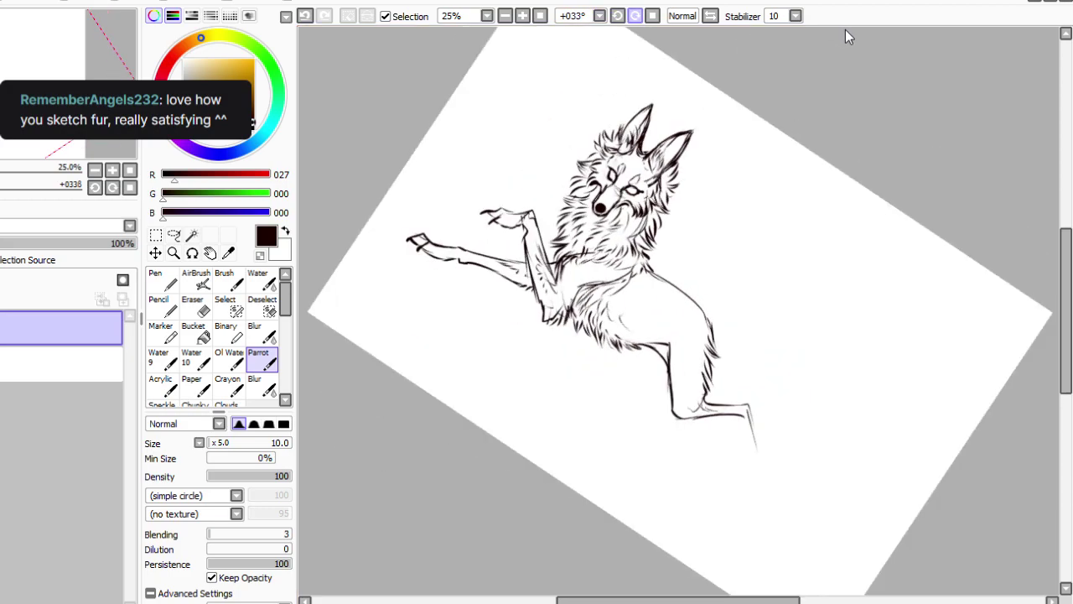
pyautogui.click(196, 306)
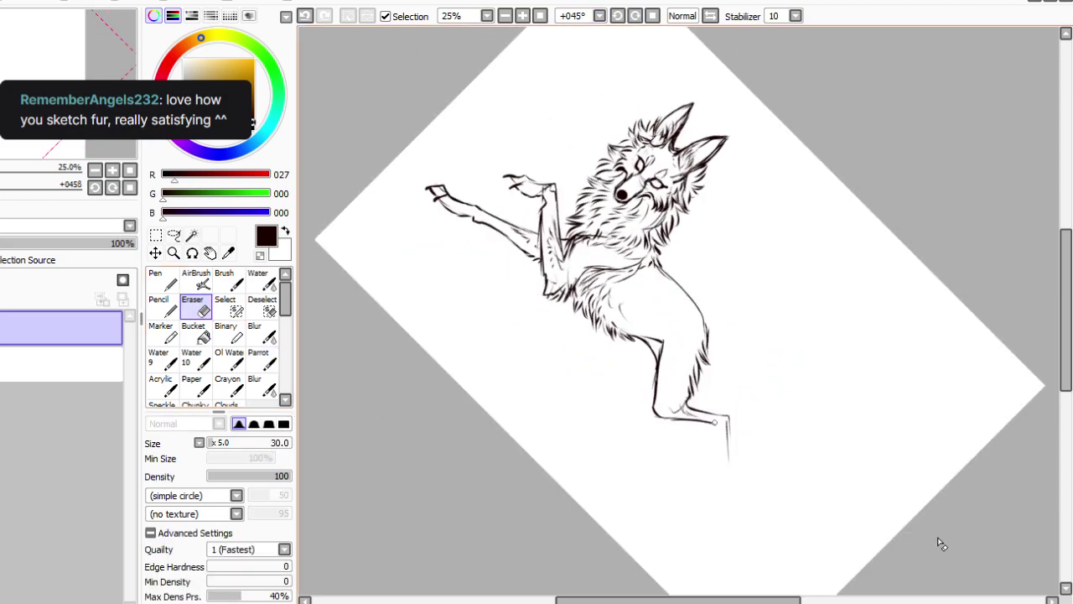
pyautogui.click(262, 359)
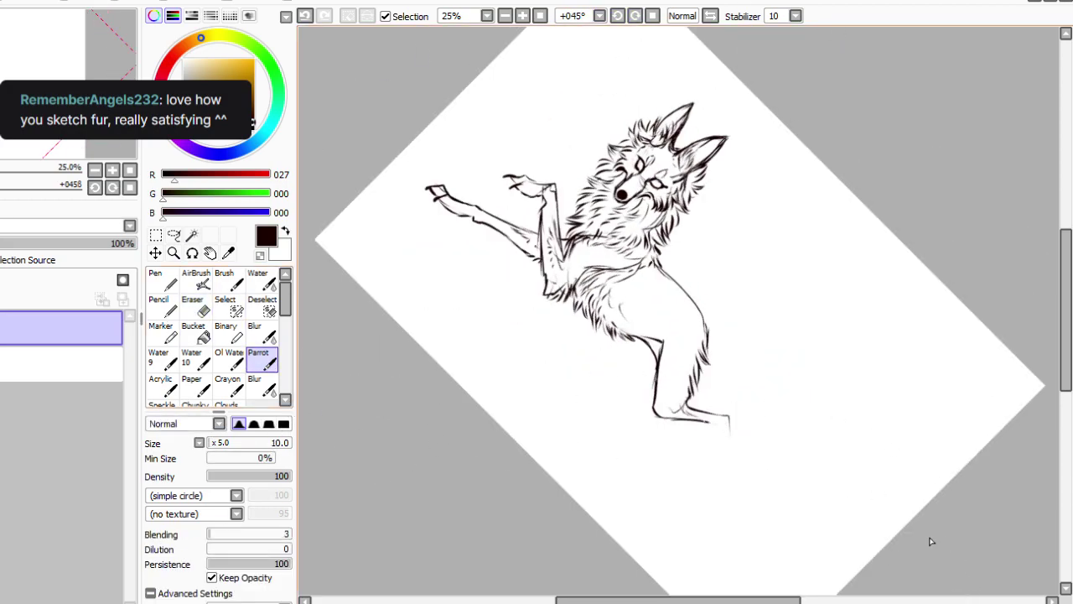
pyautogui.moveTo(724, 426); pyautogui.dragTo(719, 478)
pyautogui.moveTo(727, 418); pyautogui.dragTo(732, 461)
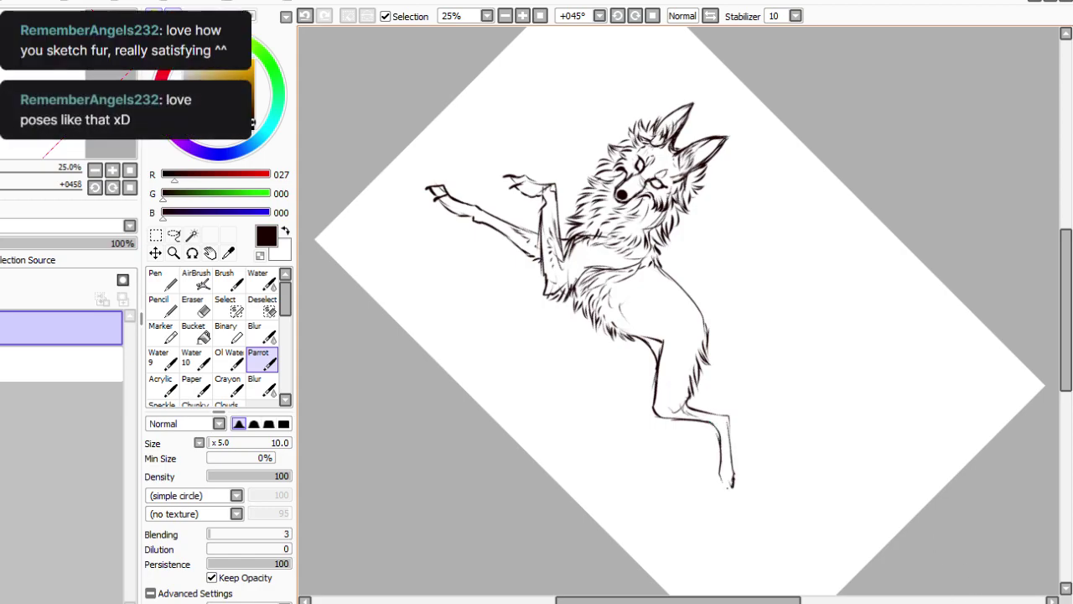
pyautogui.moveTo(726, 463); pyautogui.dragTo(724, 476)
pyautogui.press('Home')
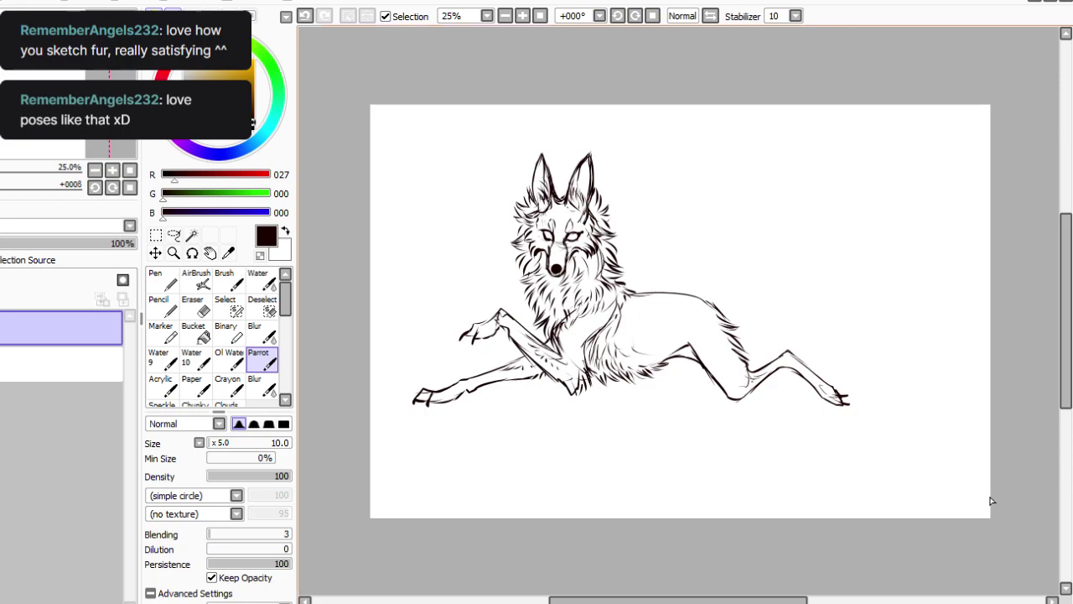
# Add jagged fur strokes along the rump and the back of the thigh.
pyautogui.moveTo(708, 306); pyautogui.dragTo(722, 318)
pyautogui.moveTo(709, 312); pyautogui.dragTo(724, 331)
pyautogui.moveTo(719, 332); pyautogui.dragTo(733, 354)
pyautogui.moveTo(724, 349); pyautogui.dragTo(735, 375)
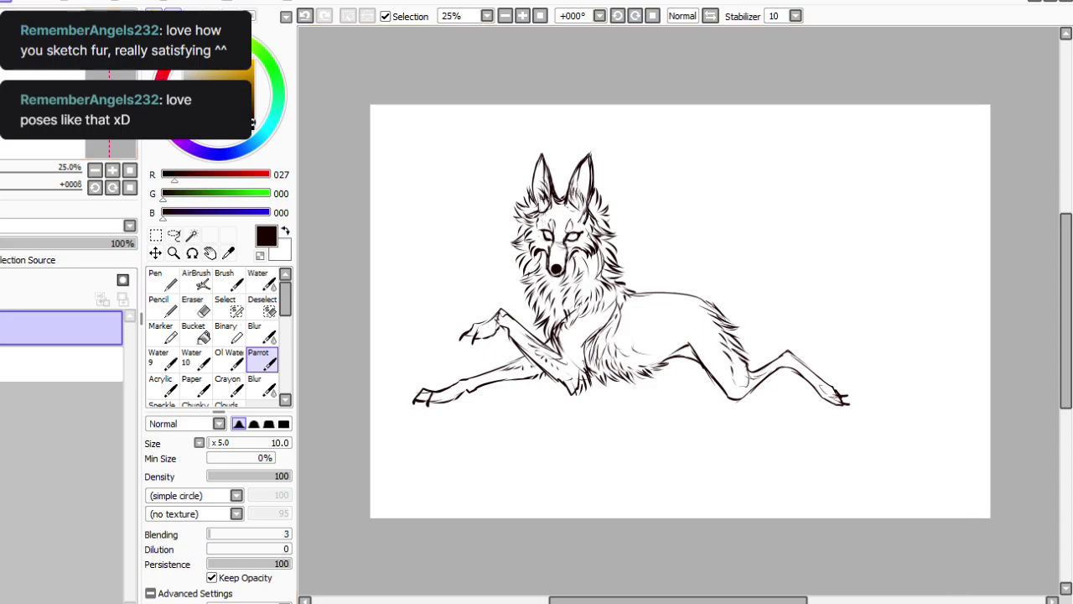
# Mirror the view, then rotate the whole drawing slightly clockwise and move it toward the lower right of the canvas.
pyautogui.press('h')
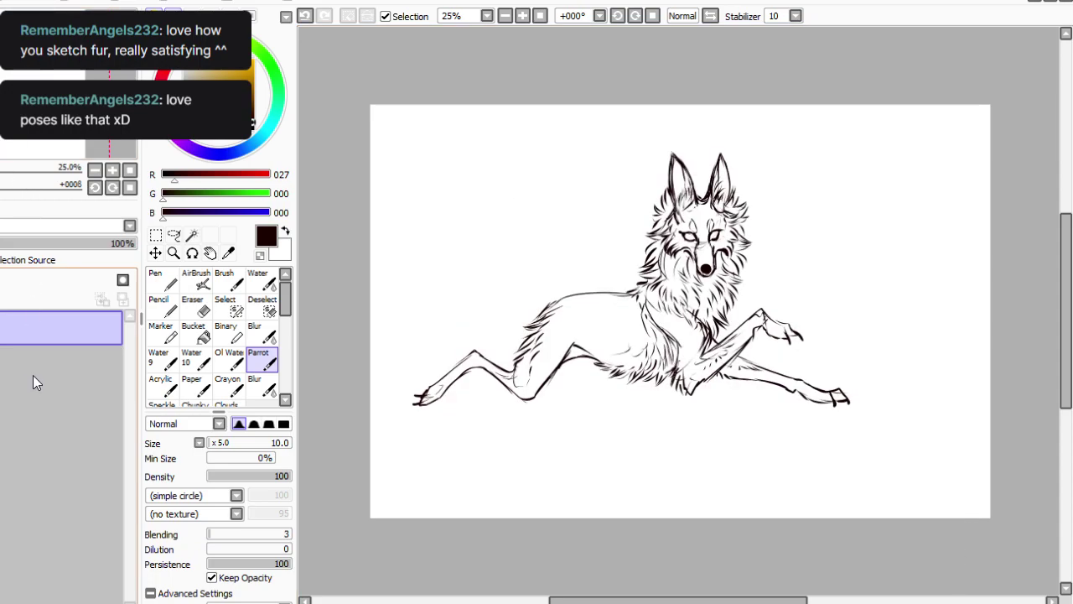
pyautogui.click(156, 236)
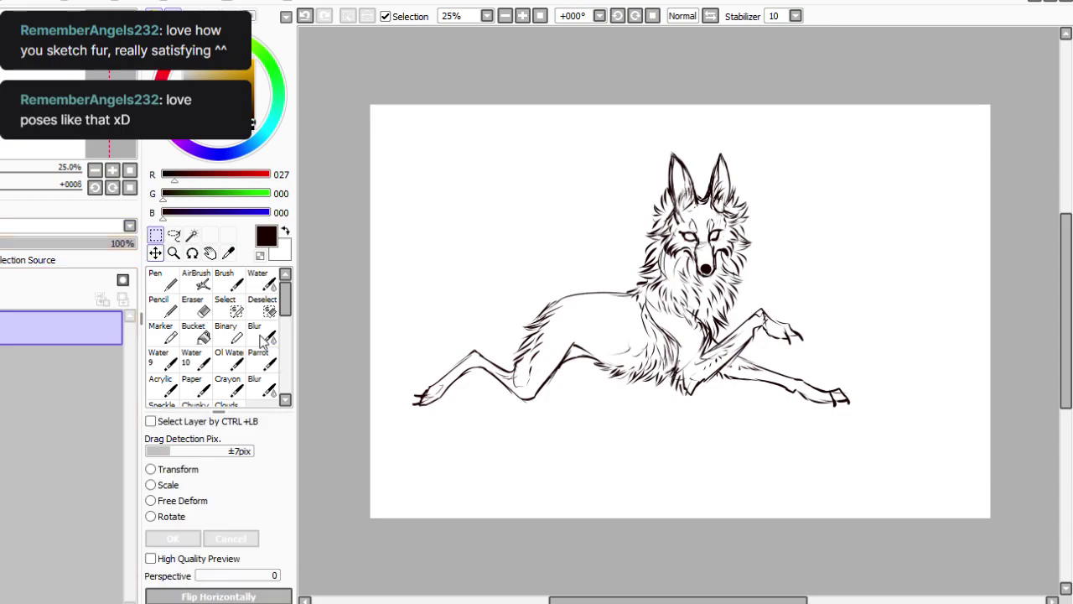
pyautogui.click(169, 517)
pyautogui.moveTo(491, 351); pyautogui.dragTo(494, 356)
pyautogui.moveTo(645, 510)
pyautogui.mouseDown()
pyautogui.moveTo(726, 498)
pyautogui.moveTo(700, 491)
pyautogui.mouseUp()
pyautogui.moveTo(679, 532)
pyautogui.mouseDown()
pyautogui.moveTo(668, 455)
pyautogui.moveTo(796, 472)
pyautogui.mouseUp()
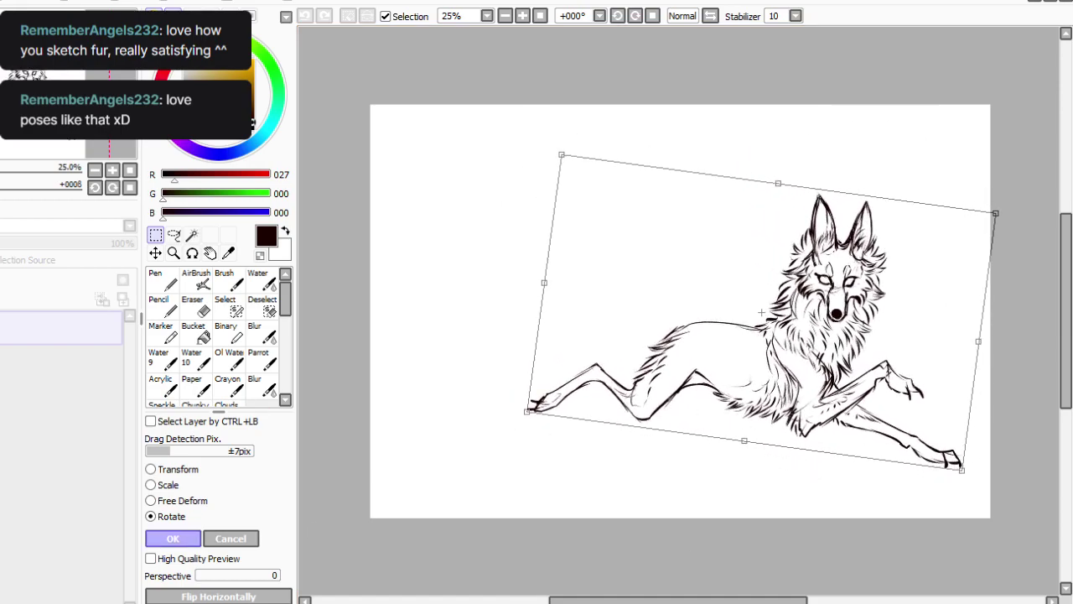
pyautogui.press('Return')
pyautogui.hotkey('ctrl', 'shift', 'n')
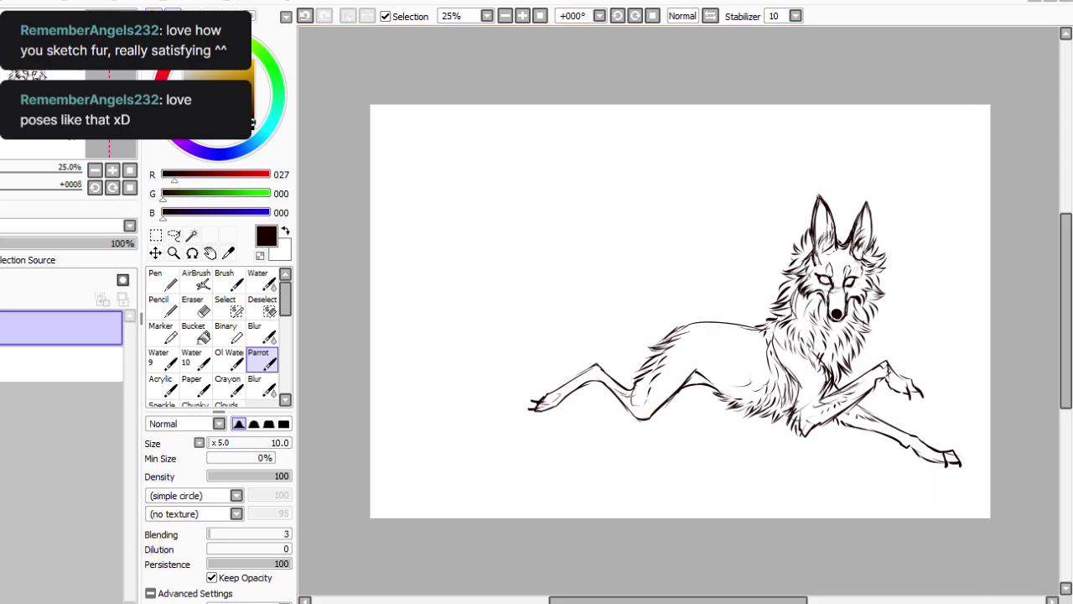
# Rotate the view and add fur strokes inside the flank and belly with the Parrot brush at size 10.
pyautogui.press('End')
pyautogui.press('End')
pyautogui.press('End')
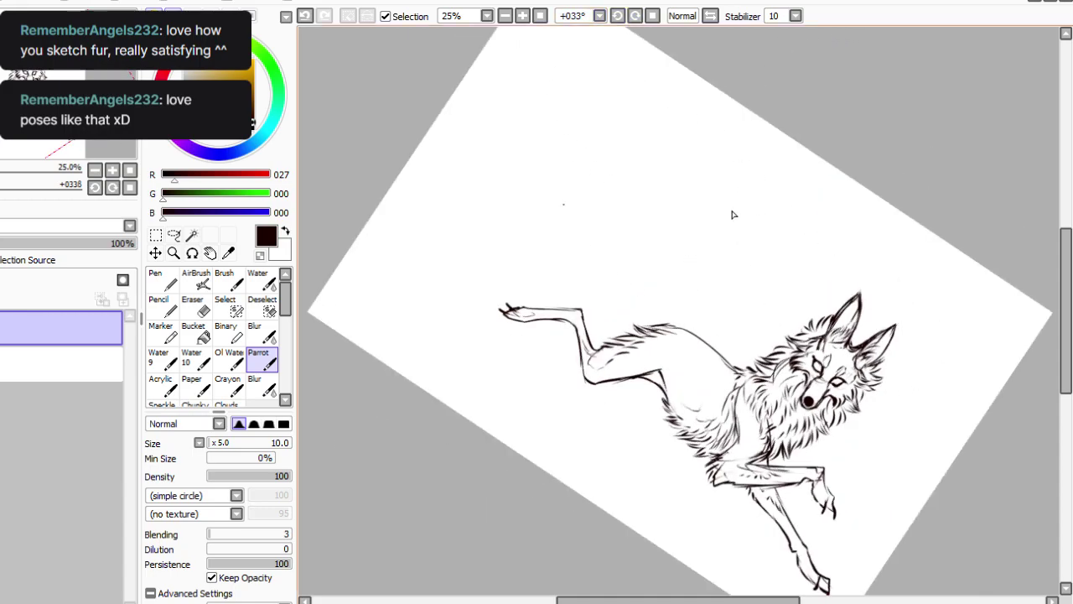
pyautogui.press('Delete')
pyautogui.press('Delete')
pyautogui.press('Delete')
pyautogui.press('Delete')
pyautogui.press('Delete')
pyautogui.press('Delete')
pyautogui.press('Delete')
pyautogui.press('Delete')
pyautogui.press('Delete')
pyautogui.press('Delete')
pyautogui.press('Delete')
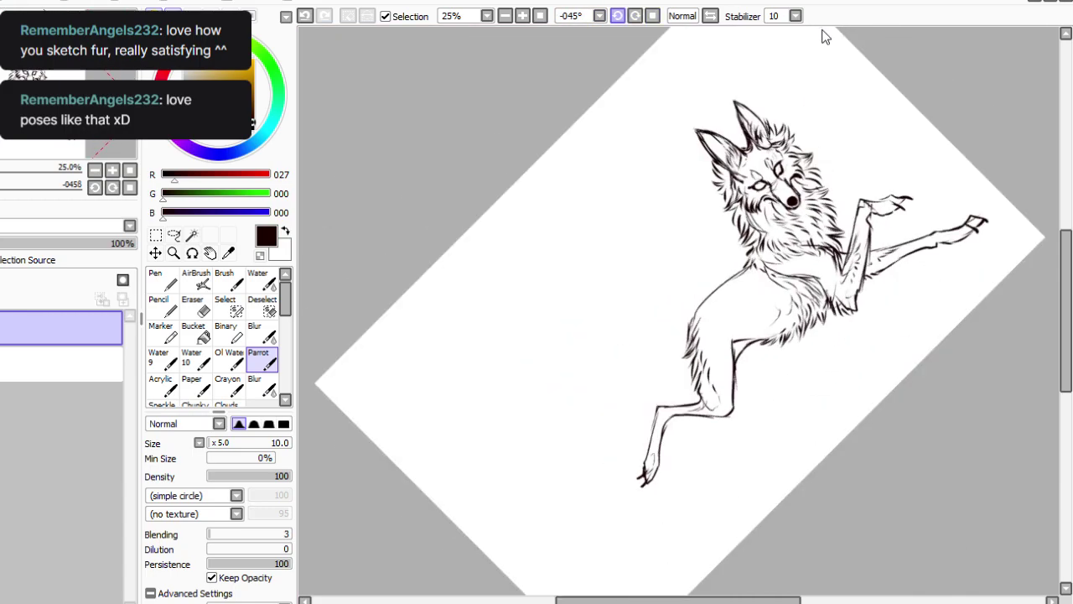
pyautogui.moveTo(731, 223)
pyautogui.mouseDown()
pyautogui.moveTo(753, 236)
pyautogui.moveTo(744, 263)
pyautogui.mouseUp()
pyautogui.moveTo(743, 257); pyautogui.dragTo(739, 294)
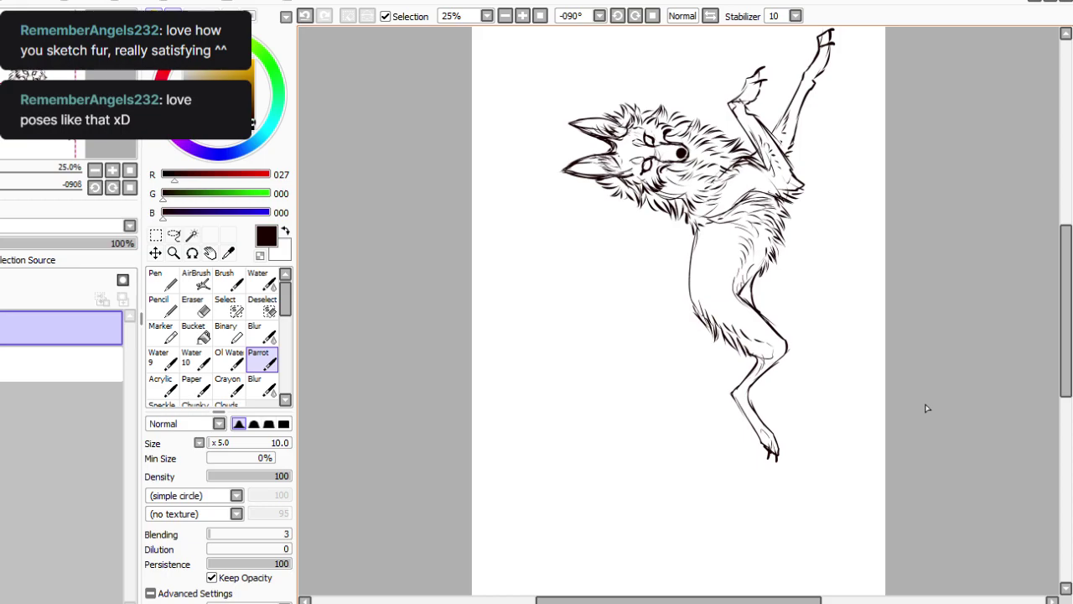
# Sketch the guide curves of a long tail that sweeps out from the rump and loops back over the animal's back.
pyautogui.moveTo(717, 335); pyautogui.dragTo(727, 428)
pyautogui.moveTo(633, 248)
pyautogui.mouseDown()
pyautogui.moveTo(651, 319)
pyautogui.moveTo(636, 253)
pyautogui.moveTo(653, 289)
pyautogui.moveTo(641, 342)
pyautogui.mouseUp()
pyautogui.moveTo(652, 284); pyautogui.dragTo(609, 419)
pyautogui.moveTo(652, 304); pyautogui.dragTo(615, 420)
pyautogui.moveTo(645, 331); pyautogui.dragTo(618, 475)
pyautogui.moveTo(619, 410); pyautogui.dragTo(660, 491)
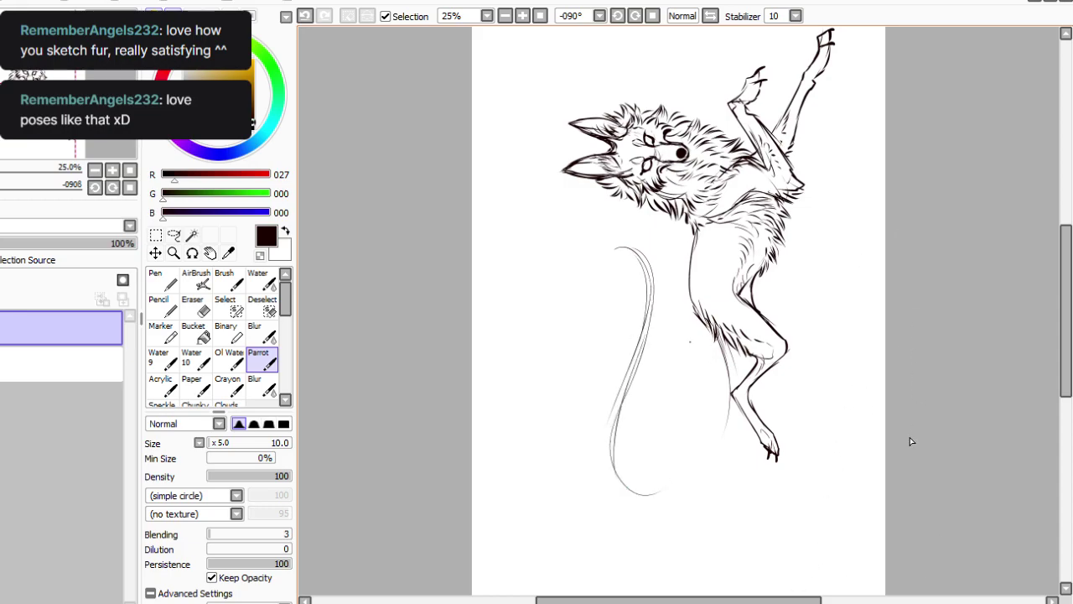
pyautogui.moveTo(693, 307); pyautogui.dragTo(713, 406)
pyautogui.moveTo(694, 314)
pyautogui.mouseDown()
pyautogui.moveTo(702, 451)
pyautogui.moveTo(692, 470)
pyautogui.mouseUp()
pyautogui.moveTo(694, 318)
pyautogui.mouseDown()
pyautogui.moveTo(702, 437)
pyautogui.moveTo(669, 495)
pyautogui.mouseUp()
pyautogui.moveTo(697, 451); pyautogui.dragTo(648, 494)
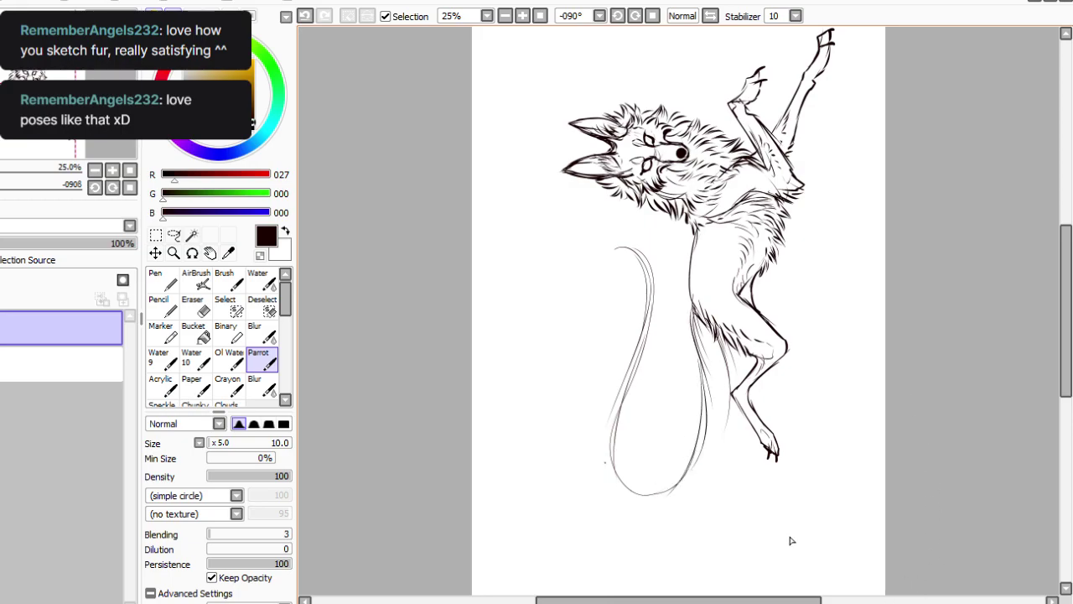
# Draw long thin hair strands flowing from the rump between the tail curve and the hind leg.
pyautogui.moveTo(699, 310); pyautogui.dragTo(726, 394)
pyautogui.moveTo(703, 338); pyautogui.dragTo(726, 428)
pyautogui.click(709, 480)
pyautogui.moveTo(708, 358); pyautogui.dragTo(720, 460)
pyautogui.moveTo(712, 394); pyautogui.dragTo(710, 483)
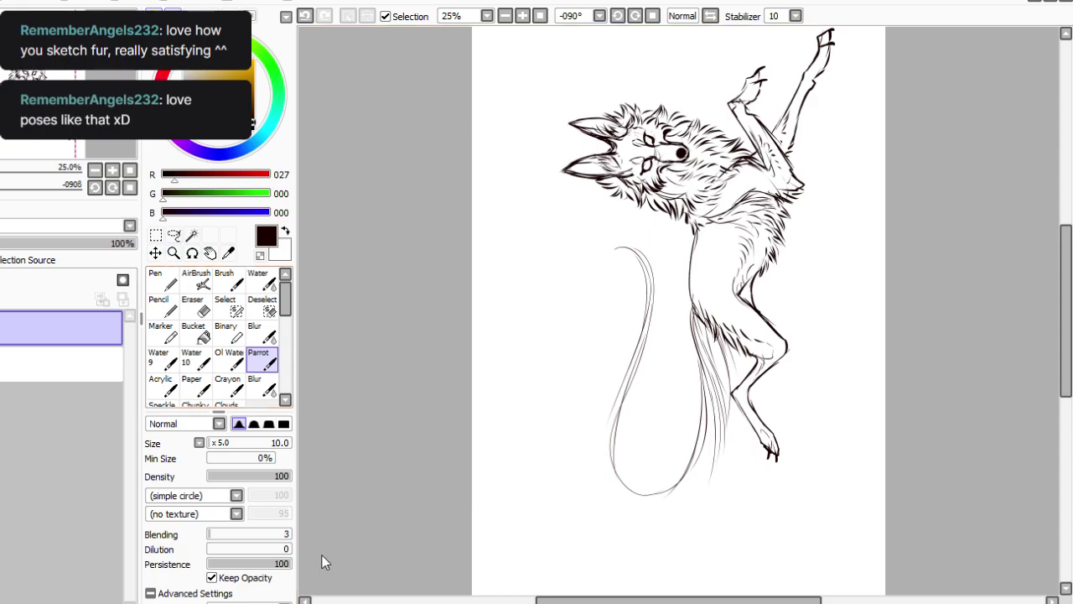
# Raise the brush size to 15 and draw long curved strands behind the hind leg to form the tail's lower edge.
pyautogui.press(']')
pyautogui.moveTo(710, 329); pyautogui.dragTo(722, 370)
pyautogui.moveTo(710, 335); pyautogui.dragTo(729, 392)
pyautogui.moveTo(733, 343); pyautogui.dragTo(744, 377)
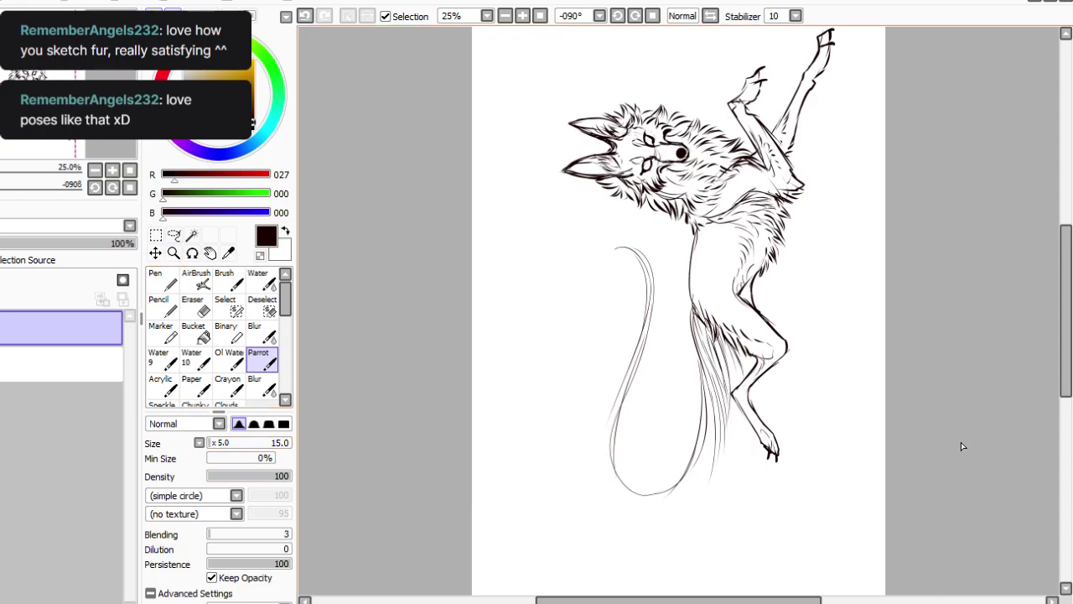
pyautogui.moveTo(720, 334); pyautogui.dragTo(739, 445)
pyautogui.moveTo(735, 407)
pyautogui.mouseDown()
pyautogui.moveTo(738, 469)
pyautogui.moveTo(741, 453)
pyautogui.moveTo(724, 458)
pyautogui.moveTo(722, 501)
pyautogui.mouseUp()
pyautogui.moveTo(727, 437)
pyautogui.mouseDown()
pyautogui.moveTo(707, 524)
pyautogui.moveTo(689, 538)
pyautogui.mouseUp()
pyautogui.moveTo(741, 345); pyautogui.dragTo(748, 381)
pyautogui.moveTo(747, 423)
pyautogui.mouseDown()
pyautogui.moveTo(748, 479)
pyautogui.moveTo(700, 574)
pyautogui.mouseUp()
pyautogui.press('Delete')
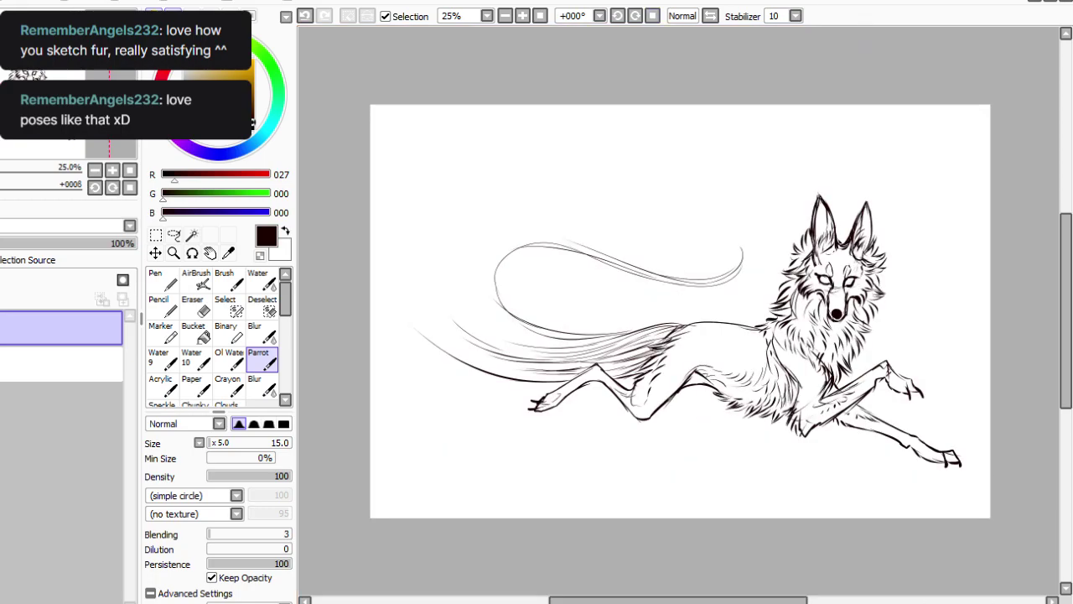
# Redraw the tail's upper edge from the rump with a darker line and extend its loop farther out.
pyautogui.press('End')
pyautogui.press('End')
pyautogui.press('End')
pyautogui.press('End')
pyautogui.press('End')
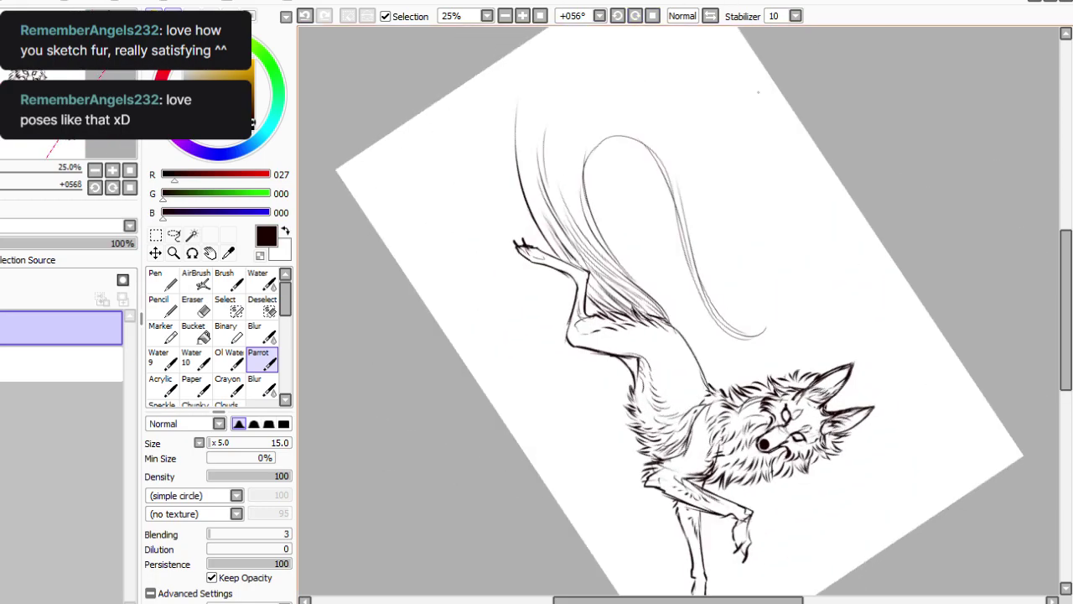
pyautogui.press('Home')
pyautogui.press('Delete')
pyautogui.press('Delete')
pyautogui.press('Delete')
pyautogui.press('Delete')
pyautogui.press('Delete')
pyautogui.press('Delete')
pyautogui.press('Delete')
pyautogui.press('Delete')
pyautogui.press('Delete')
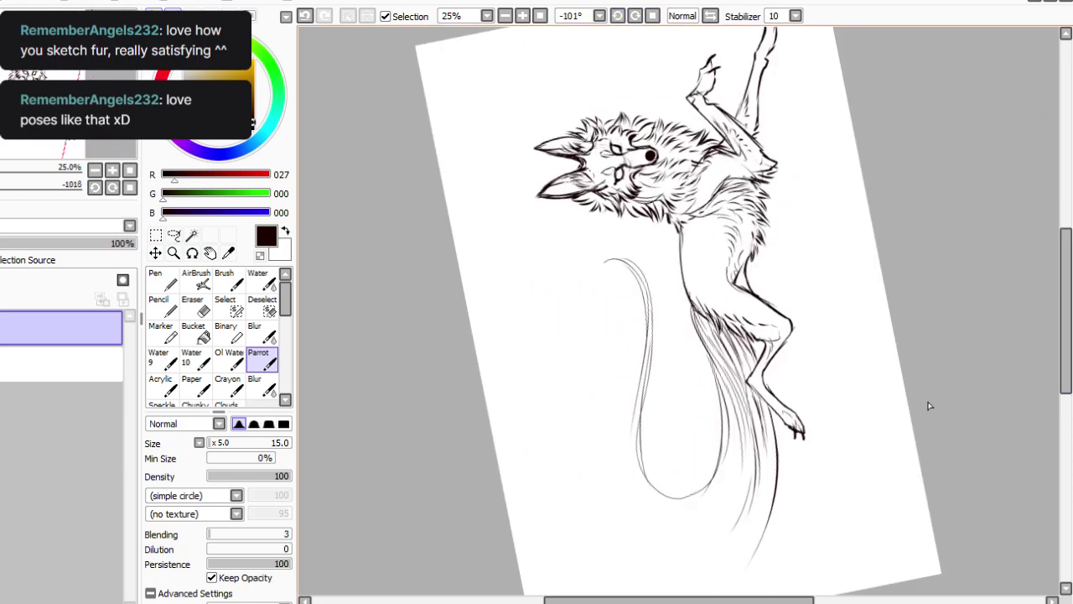
pyautogui.moveTo(691, 302); pyautogui.dragTo(717, 370)
pyautogui.moveTo(694, 329)
pyautogui.mouseDown()
pyautogui.moveTo(721, 385)
pyautogui.moveTo(721, 441)
pyautogui.moveTo(675, 540)
pyautogui.moveTo(637, 520)
pyautogui.mouseUp()
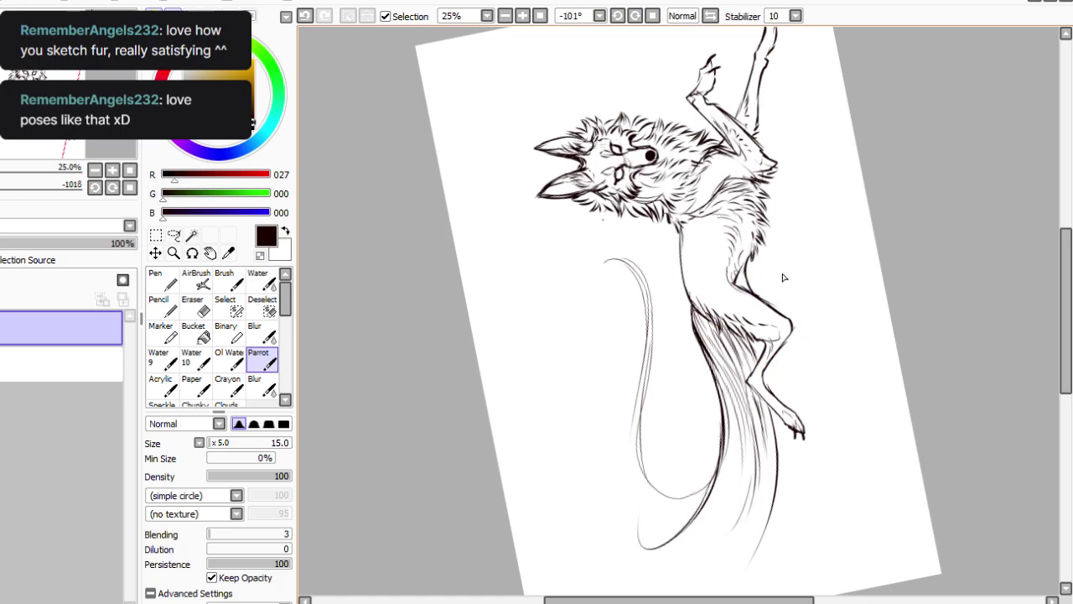
pyautogui.moveTo(649, 289)
pyautogui.mouseDown()
pyautogui.moveTo(636, 537)
pyautogui.moveTo(684, 470)
pyautogui.mouseUp()
# Fill the tail with long flowing hair strands that sweep past the loop and taper to a pointed end.
pyautogui.scroll(-3, 913, 406)
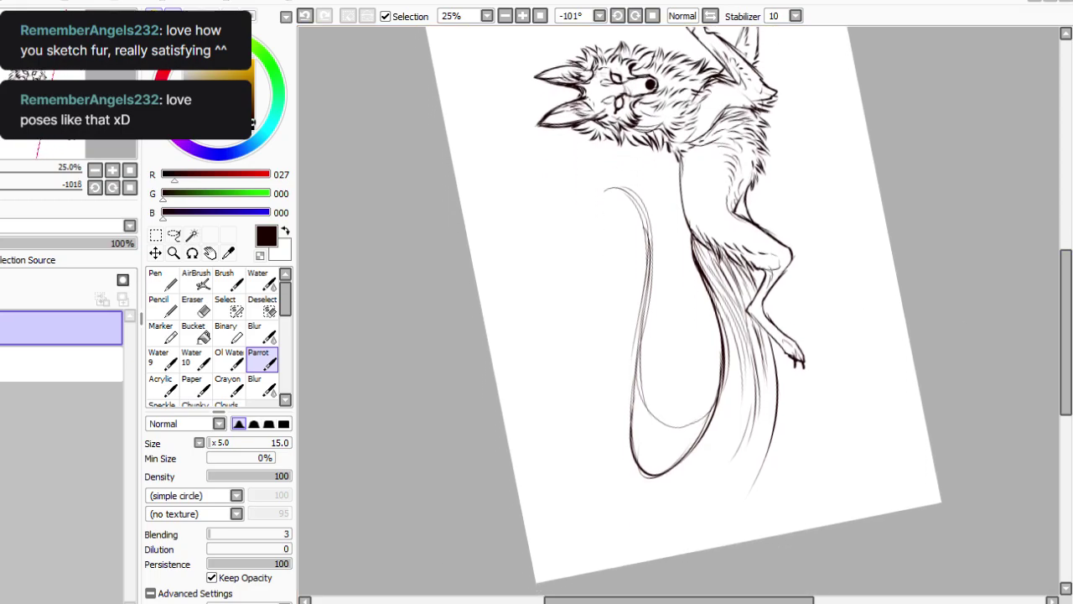
pyautogui.moveTo(764, 335)
pyautogui.mouseDown()
pyautogui.moveTo(768, 445)
pyautogui.moveTo(751, 490)
pyautogui.moveTo(758, 439)
pyautogui.moveTo(749, 473)
pyautogui.mouseUp()
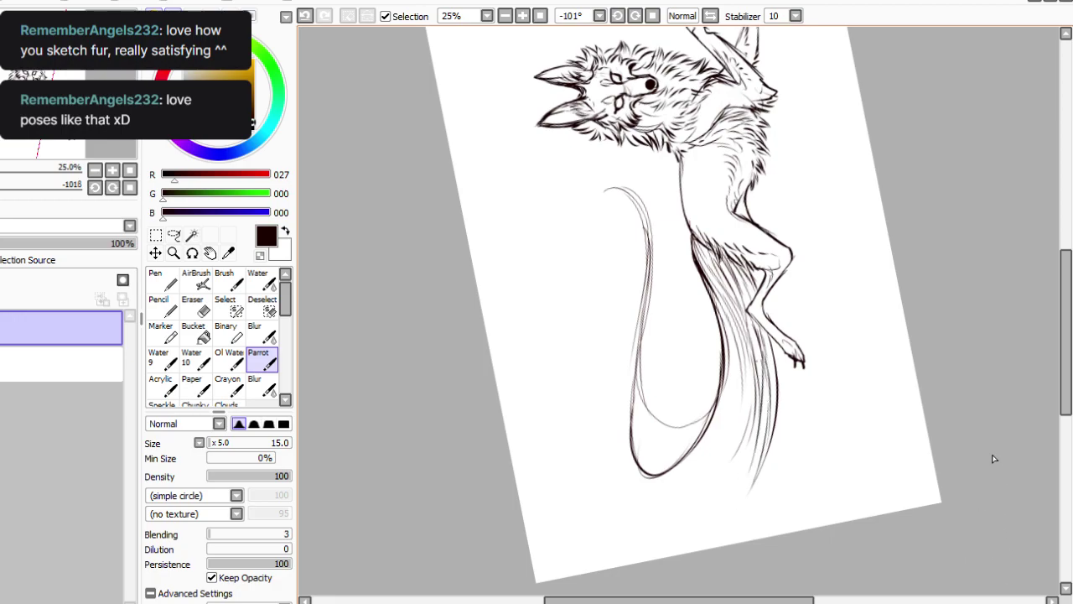
pyautogui.moveTo(769, 369); pyautogui.dragTo(762, 434)
pyautogui.moveTo(766, 394)
pyautogui.mouseDown()
pyautogui.moveTo(728, 507)
pyautogui.moveTo(743, 475)
pyautogui.moveTo(727, 509)
pyautogui.moveTo(714, 506)
pyautogui.mouseUp()
pyautogui.moveTo(746, 446); pyautogui.dragTo(688, 535)
pyautogui.moveTo(748, 379); pyautogui.dragTo(736, 450)
pyautogui.moveTo(745, 401); pyautogui.dragTo(708, 505)
pyautogui.moveTo(727, 468); pyautogui.dragTo(691, 531)
pyautogui.moveTo(734, 337); pyautogui.dragTo(725, 433)
pyautogui.moveTo(729, 367); pyautogui.dragTo(707, 489)
pyautogui.moveTo(724, 409)
pyautogui.mouseDown()
pyautogui.moveTo(689, 510)
pyautogui.moveTo(664, 540)
pyautogui.mouseUp()
pyautogui.moveTo(726, 384)
pyautogui.mouseDown()
pyautogui.moveTo(715, 444)
pyautogui.moveTo(674, 521)
pyautogui.mouseUp()
pyautogui.moveTo(701, 480)
pyautogui.mouseDown()
pyautogui.moveTo(654, 545)
pyautogui.moveTo(631, 550)
pyautogui.mouseUp()
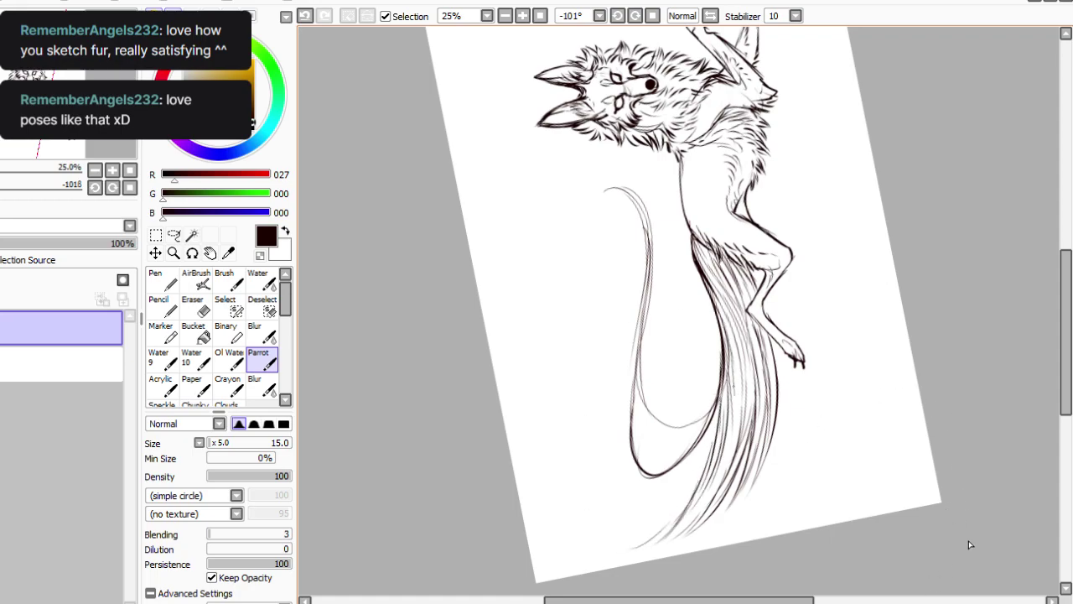
# Add hair strands to the tail's outer end and curl their tips around toward the loop.
pyautogui.moveTo(733, 407); pyautogui.dragTo(701, 510)
pyautogui.moveTo(718, 471); pyautogui.dragTo(676, 535)
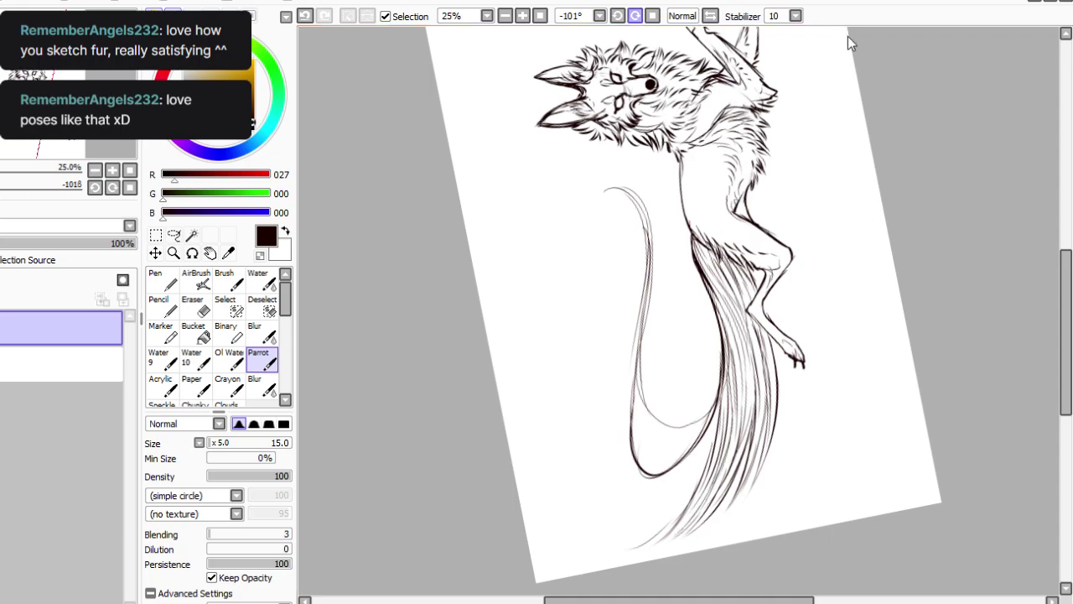
pyautogui.press('Home')
pyautogui.click(635, 16)
pyautogui.click(635, 16)
pyautogui.click(635, 16)
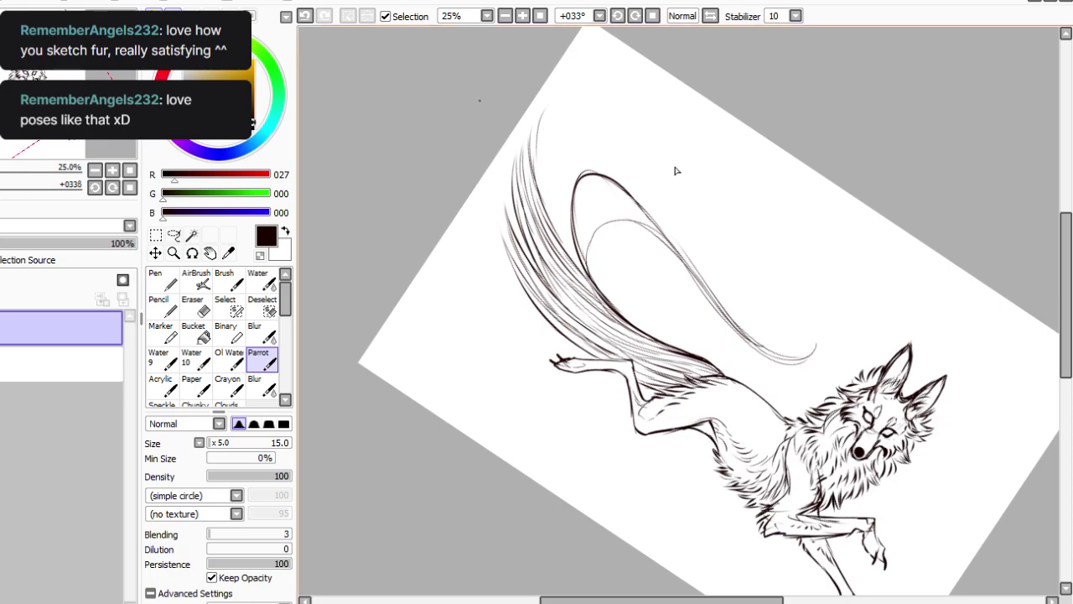
pyautogui.moveTo(546, 108)
pyautogui.mouseDown()
pyautogui.moveTo(577, 110)
pyautogui.moveTo(553, 159)
pyautogui.moveTo(564, 197)
pyautogui.mouseUp()
pyautogui.moveTo(561, 156); pyautogui.dragTo(554, 218)
pyautogui.moveTo(553, 113); pyautogui.dragTo(543, 205)
pyautogui.moveTo(565, 161); pyautogui.dragTo(545, 230)
pyautogui.moveTo(545, 124); pyautogui.dragTo(529, 196)
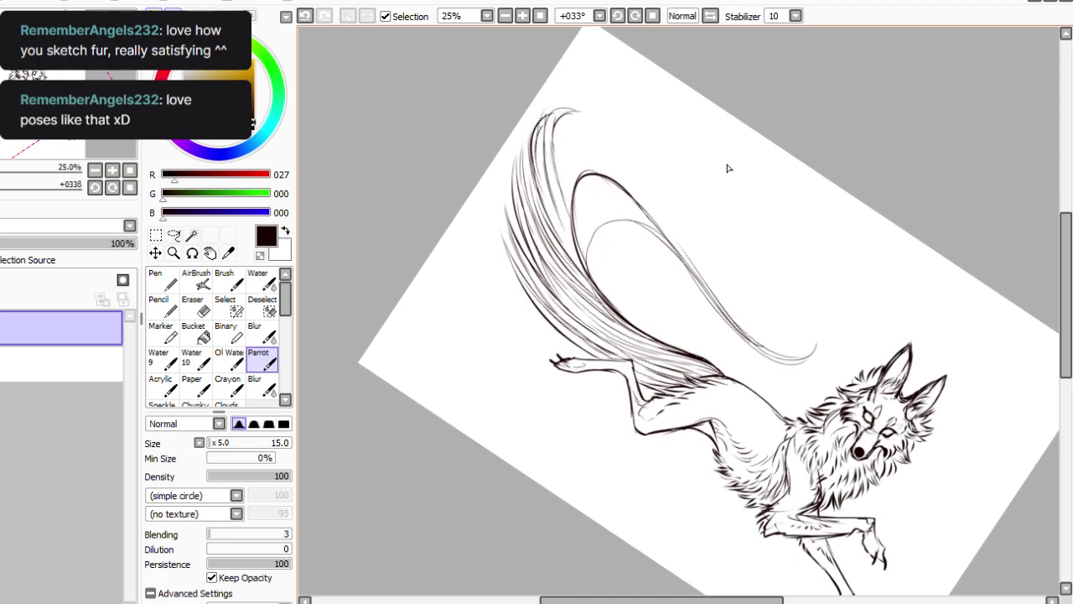
# Carry the tail's outer edge over the first bend and darken the strands along its outer side.
pyautogui.moveTo(566, 110)
pyautogui.mouseDown()
pyautogui.moveTo(607, 125)
pyautogui.moveTo(575, 116)
pyautogui.moveTo(542, 153)
pyautogui.moveTo(605, 127)
pyautogui.mouseUp()
pyautogui.moveTo(531, 135); pyautogui.dragTo(512, 208)
pyautogui.moveTo(540, 156); pyautogui.dragTo(560, 292)
pyautogui.moveTo(509, 213); pyautogui.dragTo(594, 340)
pyautogui.click(653, 16)
pyautogui.moveTo(513, 196)
pyautogui.mouseDown()
pyautogui.moveTo(574, 206)
pyautogui.moveTo(637, 245)
pyautogui.mouseUp()
pyautogui.click(636, 16)
pyautogui.click(636, 16)
pyautogui.click(635, 15)
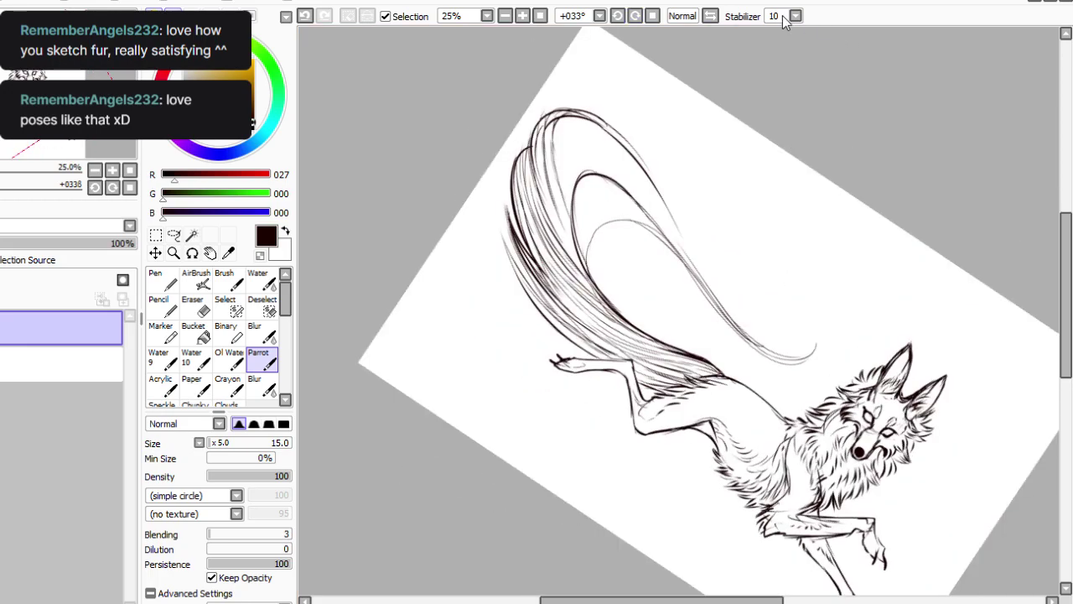
# Fill the tail's first bend with concentric curved hair strands and erase the stray inner sketch loop.
pyautogui.moveTo(607, 148)
pyautogui.mouseDown()
pyautogui.moveTo(564, 159)
pyautogui.moveTo(573, 184)
pyautogui.mouseUp()
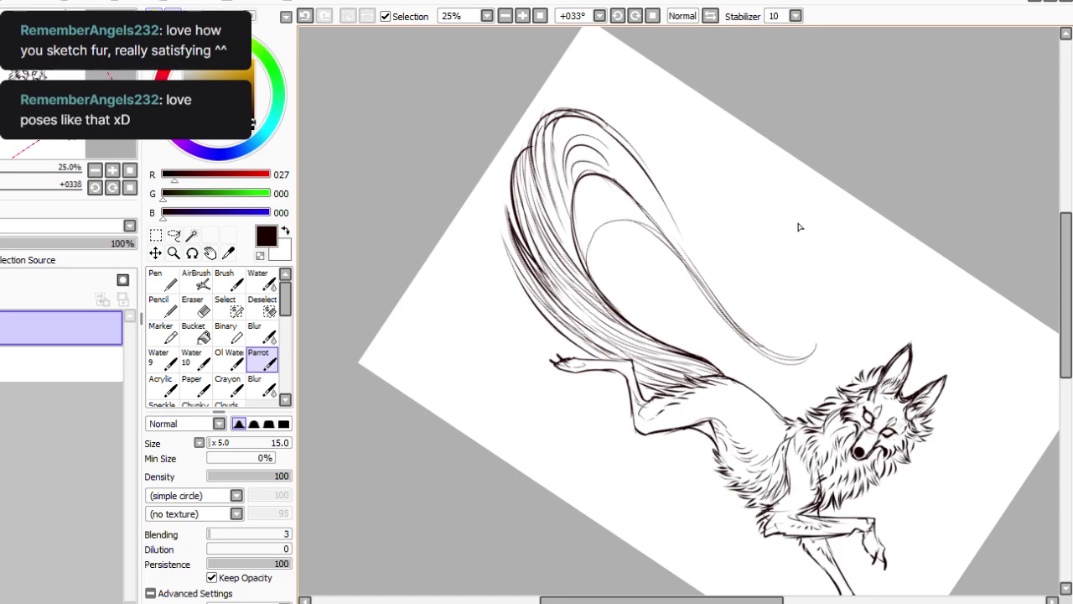
pyautogui.moveTo(611, 134); pyautogui.dragTo(558, 211)
pyautogui.moveTo(623, 207)
pyautogui.mouseDown()
pyautogui.moveTo(582, 240)
pyautogui.moveTo(598, 189)
pyautogui.moveTo(576, 238)
pyautogui.moveTo(614, 238)
pyautogui.moveTo(590, 258)
pyautogui.mouseUp()
pyautogui.press('e')
pyautogui.click(262, 360)
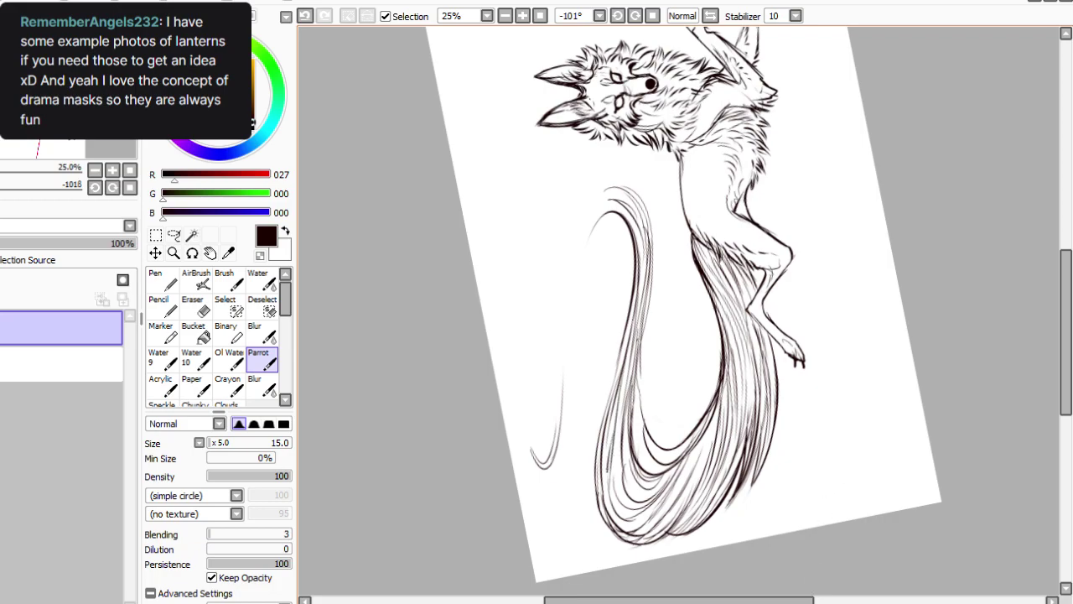
# Draw curved strands around the tail's second bend and run them back toward the thin tail end.
pyautogui.press('Delete')
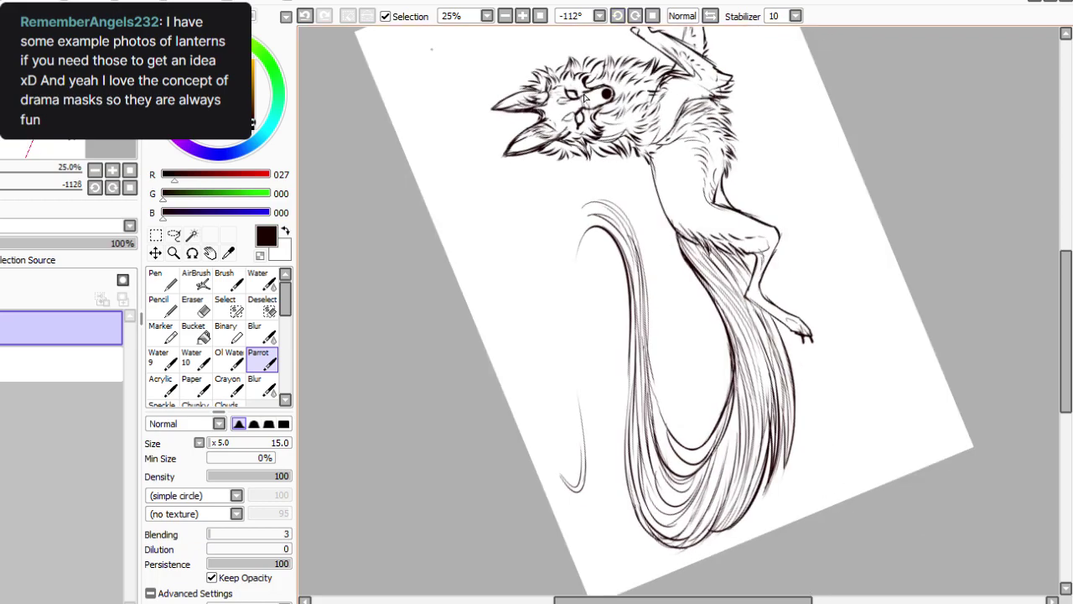
pyautogui.moveTo(593, 216)
pyautogui.mouseDown()
pyautogui.moveTo(568, 262)
pyautogui.moveTo(571, 302)
pyautogui.mouseUp()
pyautogui.moveTo(571, 237); pyautogui.dragTo(576, 345)
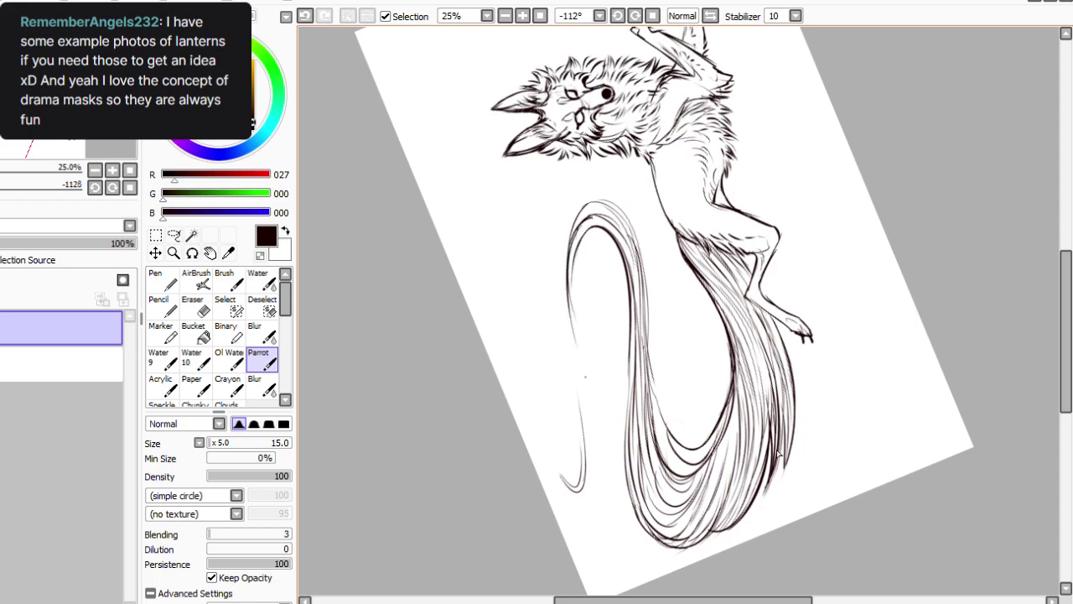
pyautogui.moveTo(584, 255); pyautogui.dragTo(574, 419)
pyautogui.moveTo(580, 302); pyautogui.dragTo(572, 461)
pyautogui.moveTo(583, 394); pyautogui.dragTo(577, 485)
pyautogui.moveTo(569, 281); pyautogui.dragTo(583, 466)
pyautogui.moveTo(592, 224)
pyautogui.mouseDown()
pyautogui.moveTo(573, 250)
pyautogui.moveTo(581, 369)
pyautogui.moveTo(610, 207)
pyautogui.moveTo(620, 227)
pyautogui.mouseUp()
pyautogui.moveTo(574, 227)
pyautogui.mouseDown()
pyautogui.moveTo(616, 209)
pyautogui.moveTo(607, 202)
pyautogui.moveTo(644, 274)
pyautogui.moveTo(670, 432)
pyautogui.mouseUp()
# Draw several curled strands at the thin tail end to form a hooked tip.
pyautogui.click(652, 16)
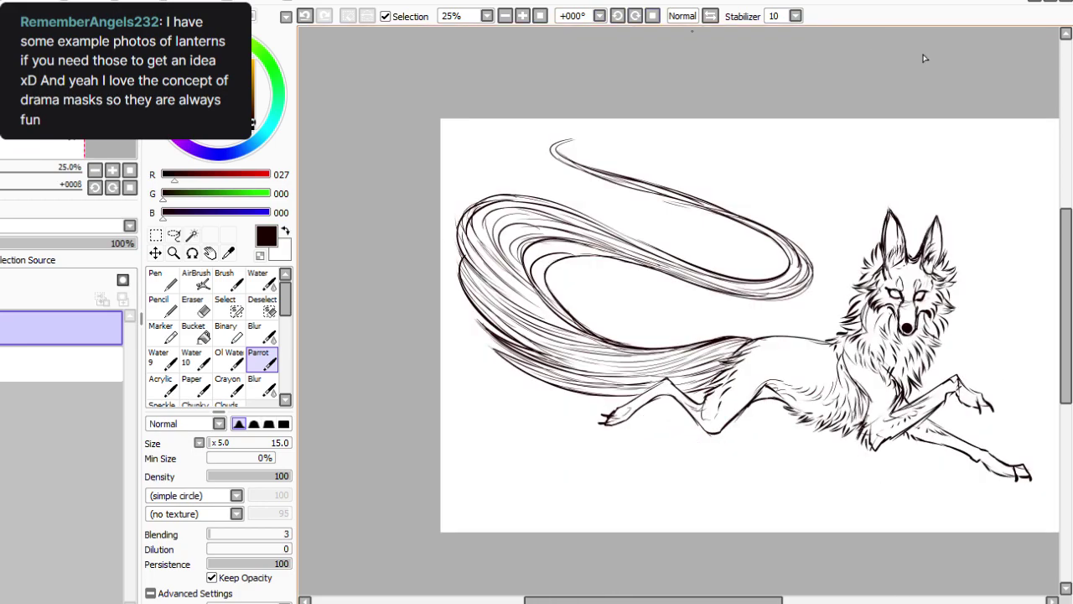
pyautogui.click(635, 16)
pyautogui.moveTo(671, 108); pyautogui.dragTo(723, 141)
pyautogui.moveTo(673, 104); pyautogui.dragTo(737, 154)
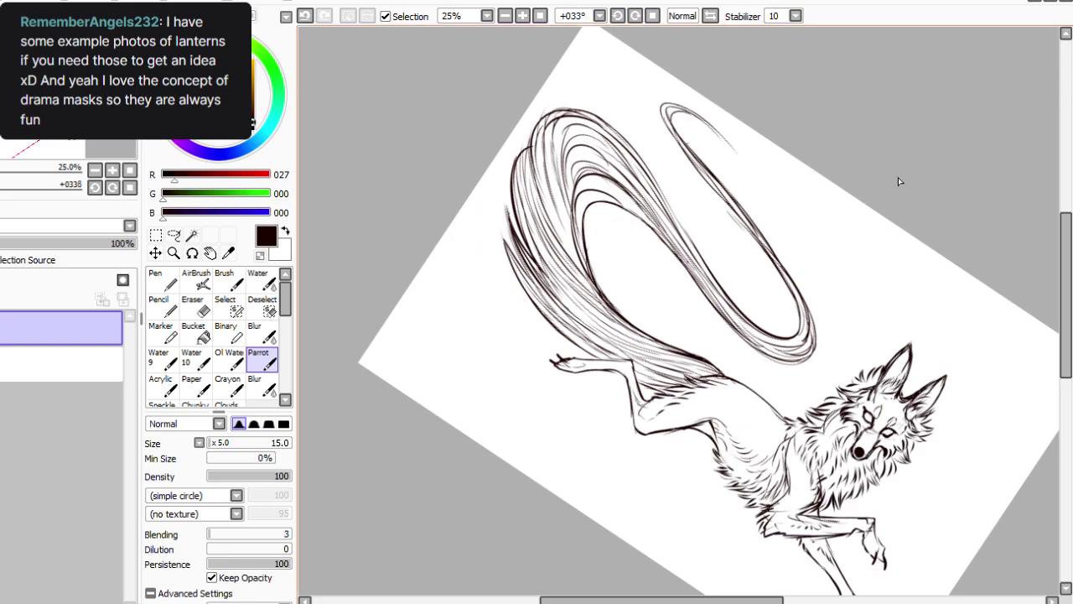
pyautogui.moveTo(693, 117); pyautogui.dragTo(678, 139)
# Add short curved strands along the inner side of the tail's second bend, undoing and redrawing one.
pyautogui.moveTo(773, 266); pyautogui.dragTo(767, 321)
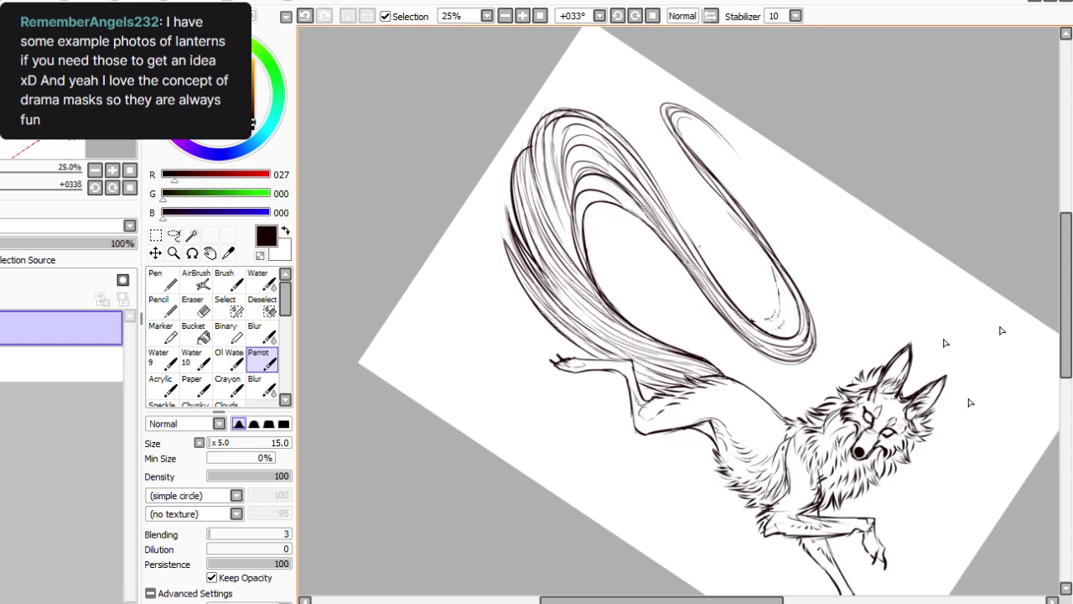
pyautogui.moveTo(773, 262); pyautogui.dragTo(730, 292)
pyautogui.moveTo(772, 321); pyautogui.dragTo(739, 305)
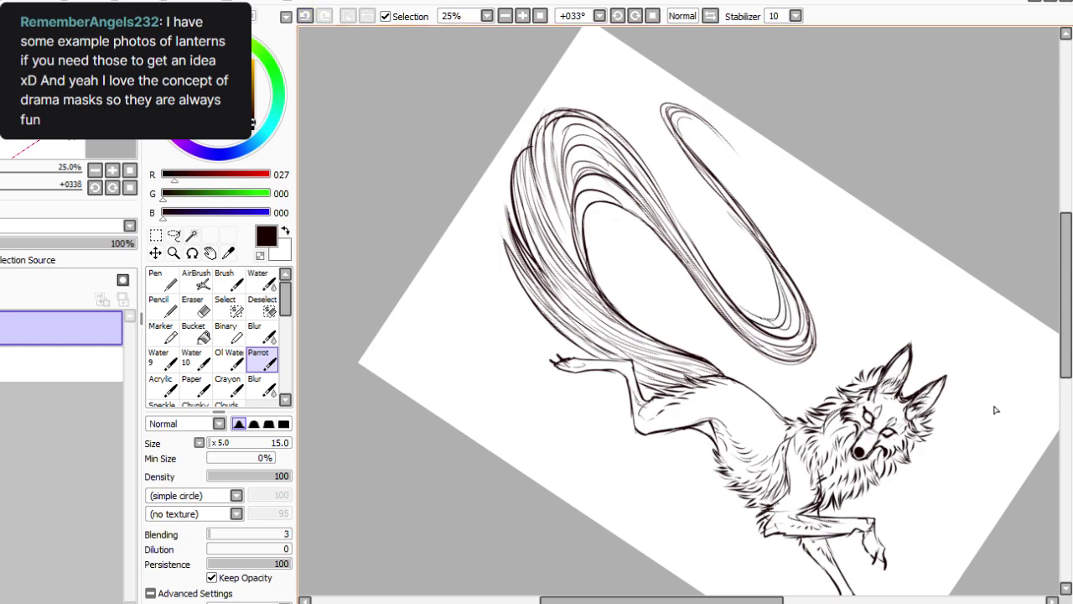
pyautogui.hotkey('ctrl', 'z')
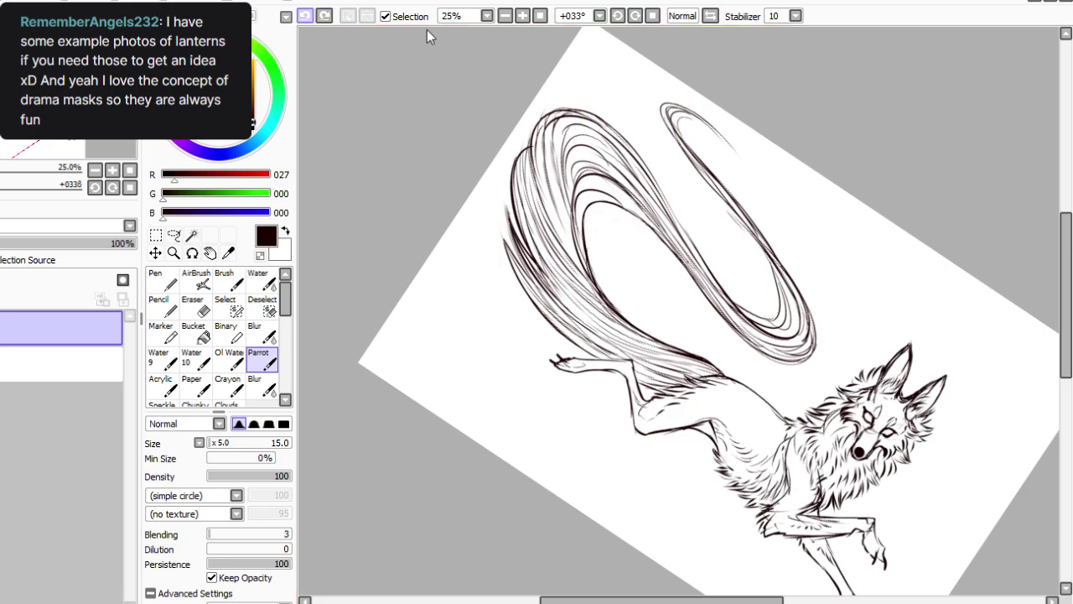
pyautogui.moveTo(757, 243)
pyautogui.mouseDown()
pyautogui.moveTo(774, 278)
pyautogui.moveTo(728, 294)
pyautogui.mouseUp()
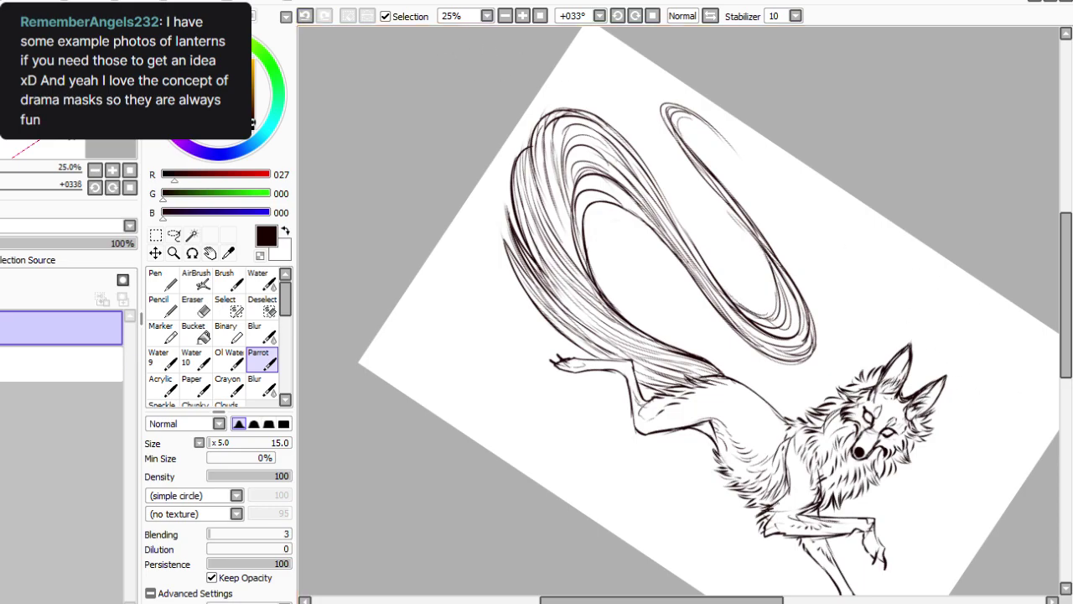
# Add finishing hair strands inside the tail's first bend and at the hooked tip.
pyautogui.press('Home')
pyautogui.moveTo(609, 254)
pyautogui.mouseDown()
pyautogui.moveTo(548, 249)
pyautogui.moveTo(528, 274)
pyautogui.mouseUp()
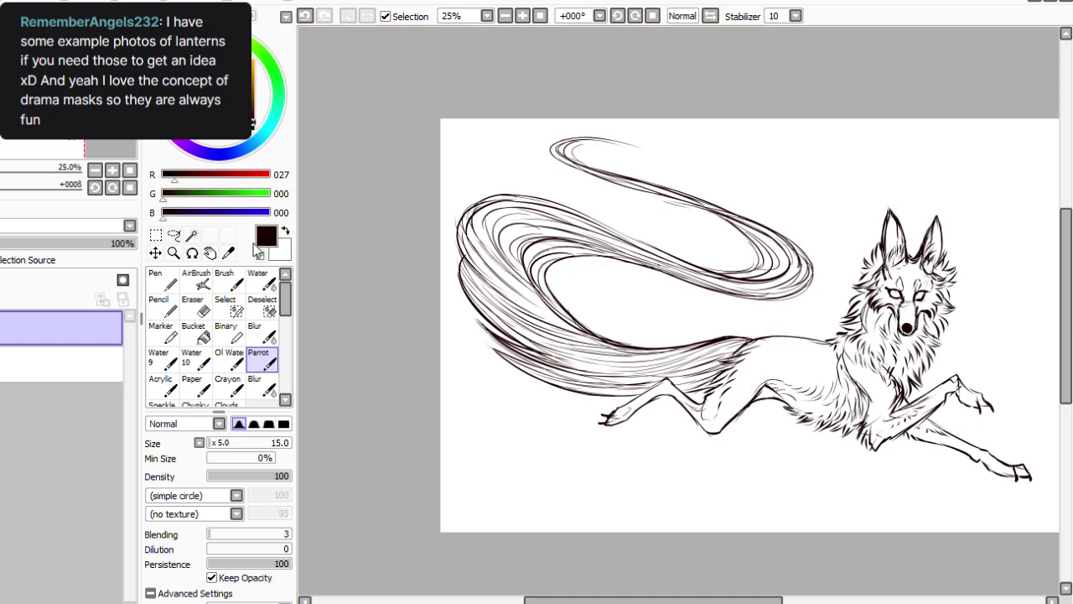
pyautogui.press('End')
pyautogui.press('End')
pyautogui.press('End')
pyautogui.moveTo(701, 126)
pyautogui.mouseDown()
pyautogui.moveTo(681, 116)
pyautogui.moveTo(676, 137)
pyautogui.mouseUp()
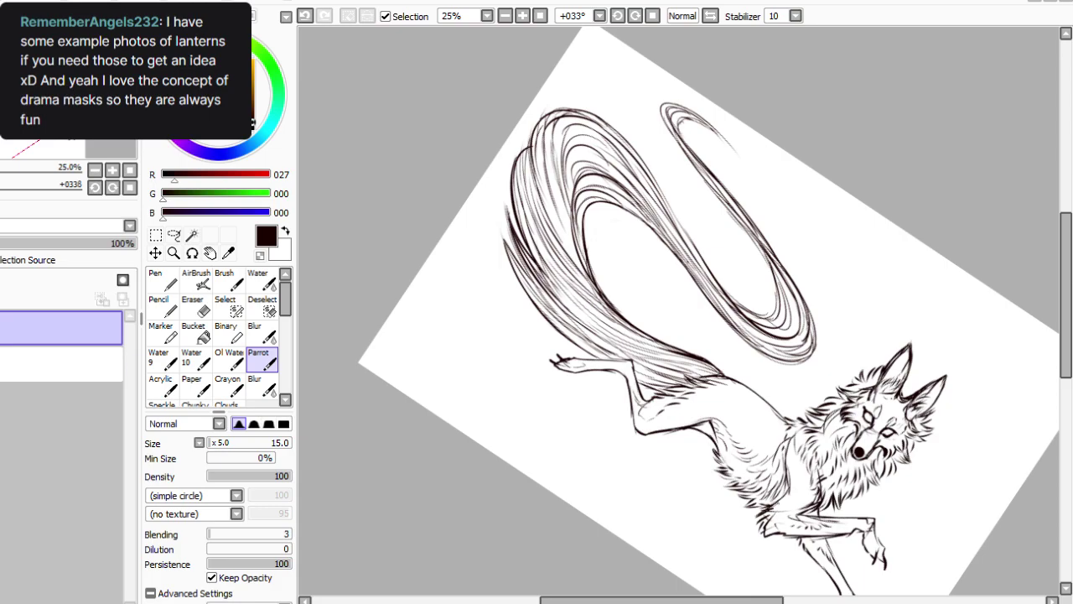
# Examine the drama mask and red lantern reference images and return to the wolf drawing.
pyautogui.click(709, 602)
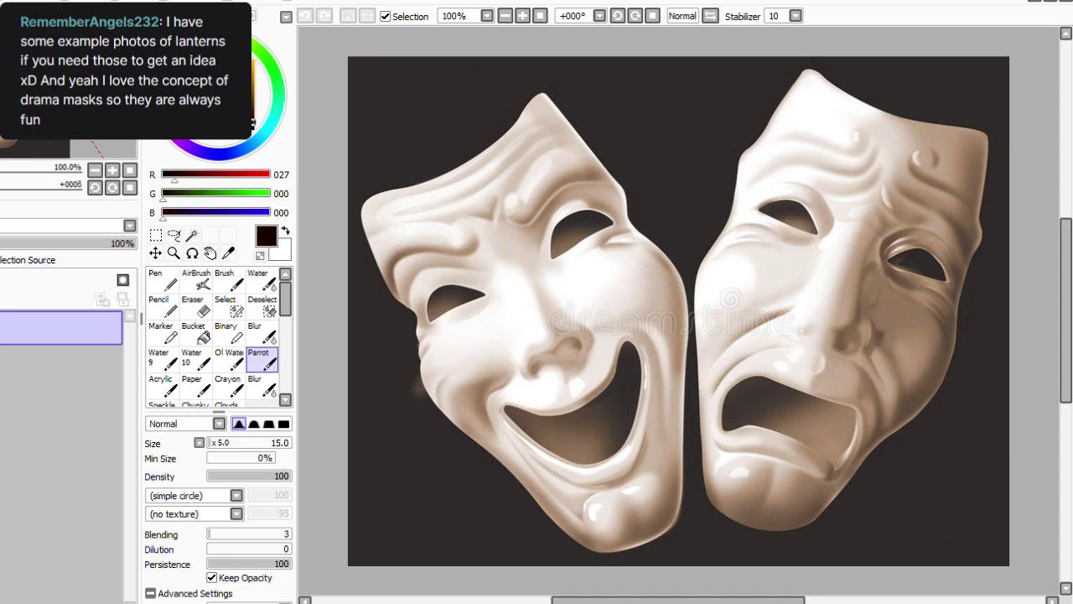
pyautogui.hotkey('ctrl', 'Tab')
pyautogui.hotkey('ctrl', 'Tab')
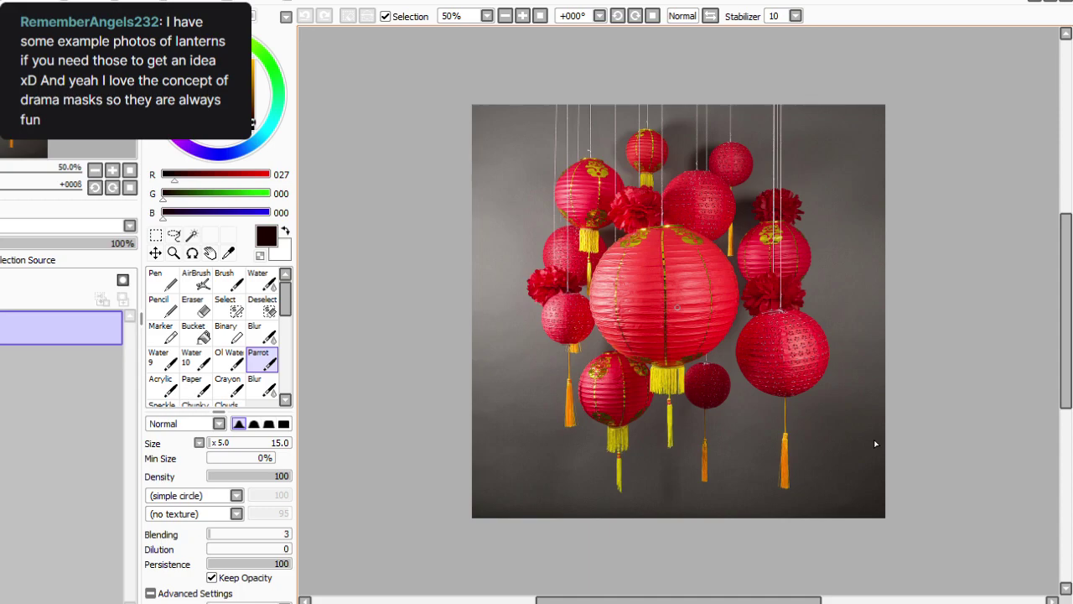
pyautogui.click(361, 602)
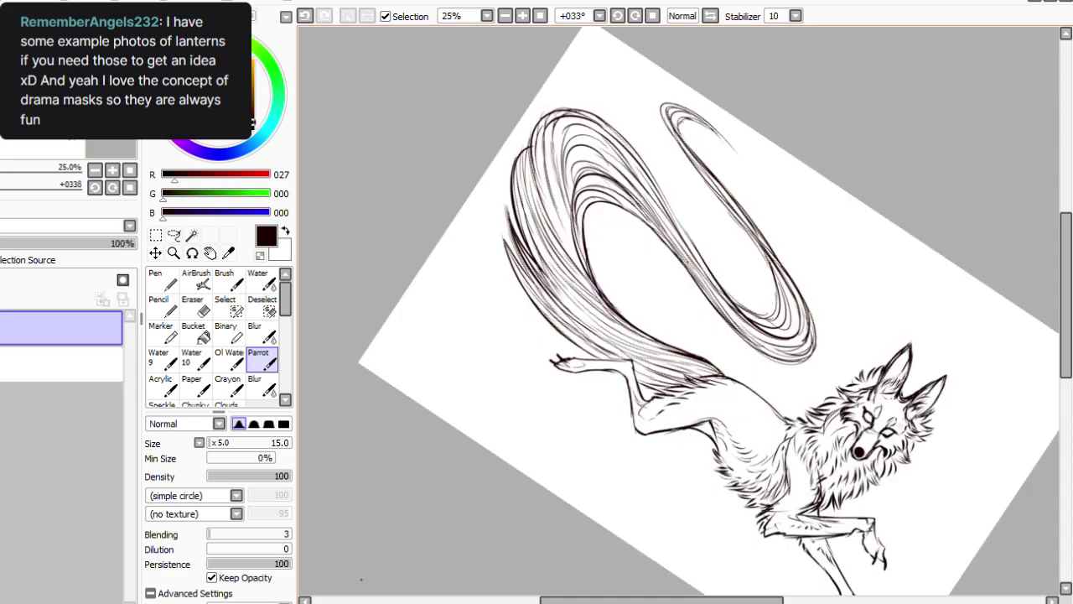
# Reset the canvas view and flip the whole wolf drawing horizontally.
pyautogui.click(652, 16)
pyautogui.click(636, 16)
pyautogui.click(635, 16)
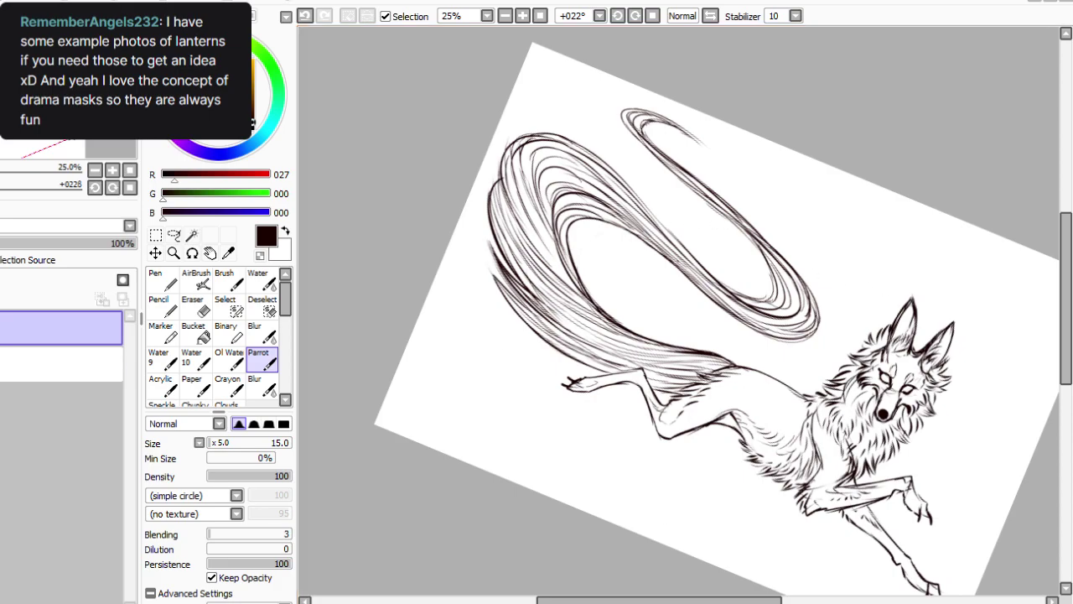
pyautogui.click(652, 16)
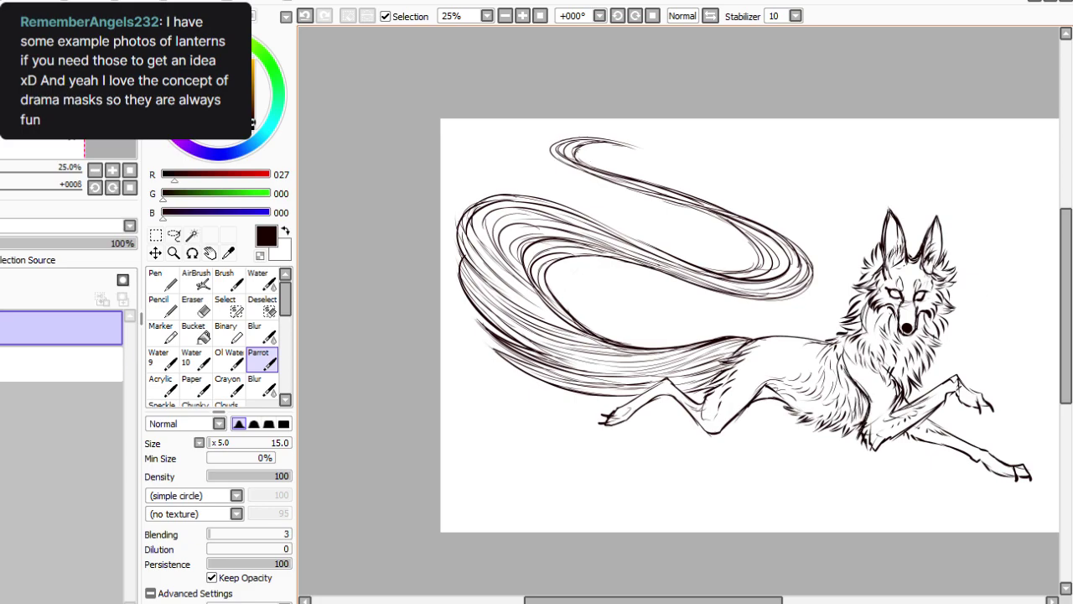
pyautogui.click(541, 16)
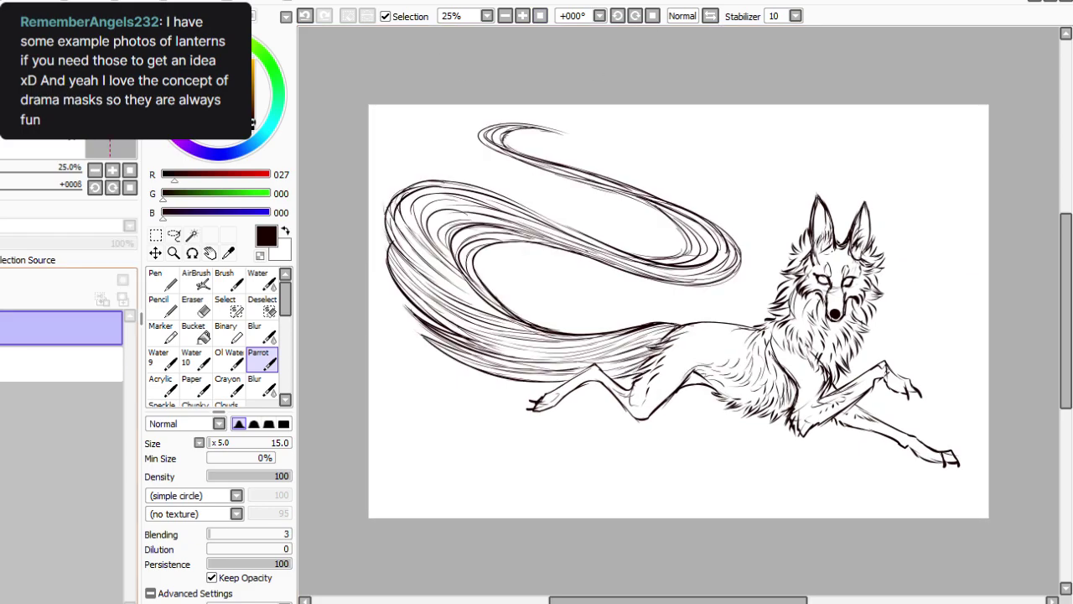
pyautogui.click(59, 327)
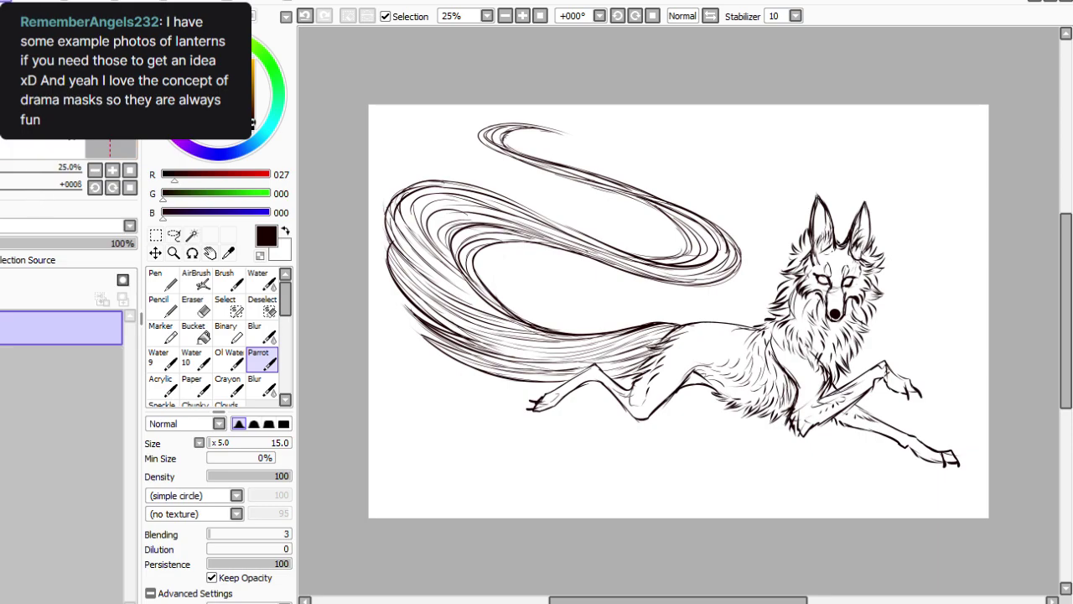
pyautogui.press('h')
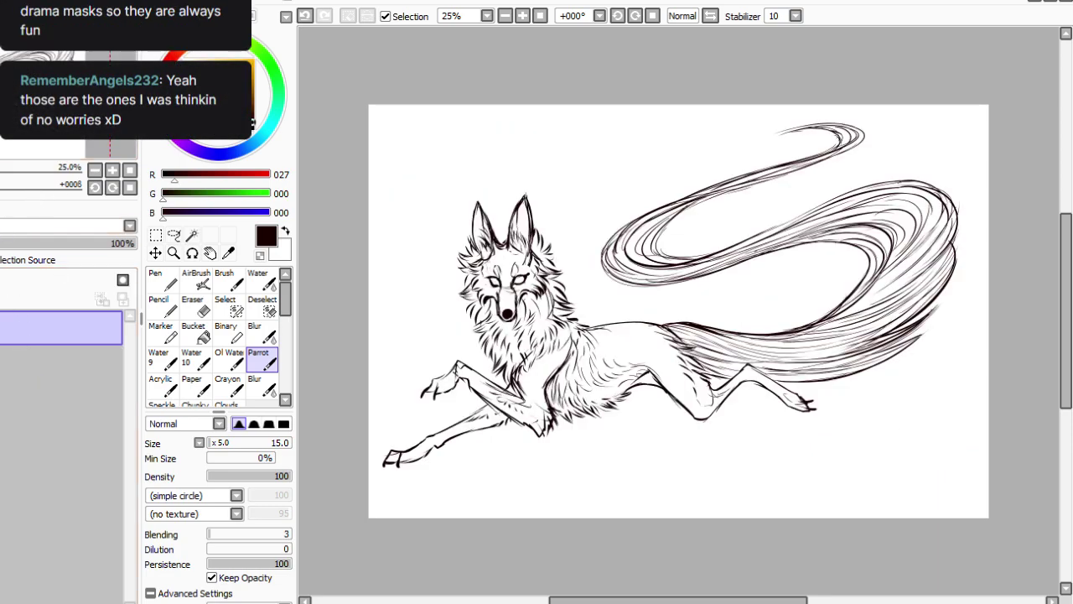
# Move the flipped wolf drawing slightly down and to the right to centre it on the canvas.
pyautogui.hotkey('ctrl', 'j')
pyautogui.click(1, 364)
pyautogui.click(156, 236)
pyautogui.hotkey('ctrl', 't')
pyautogui.moveTo(563, 462); pyautogui.dragTo(589, 509)
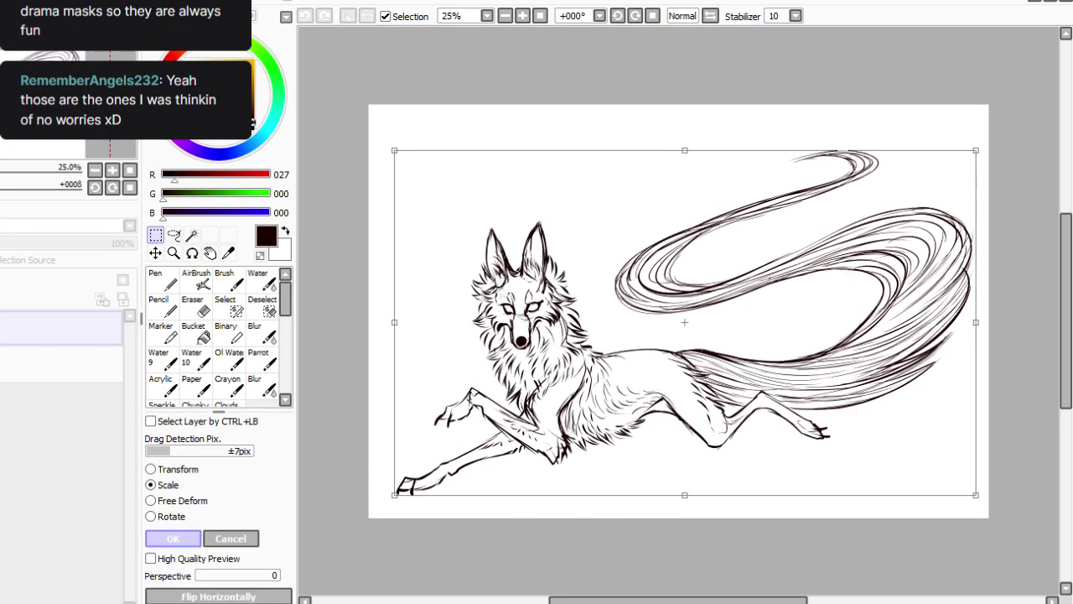
pyautogui.click(173, 538)
# Add a new layer above the wolf sketch and set the Parrot brush size to 30.
pyautogui.click(1, 280)
pyautogui.click(263, 361)
pyautogui.click(212, 443)
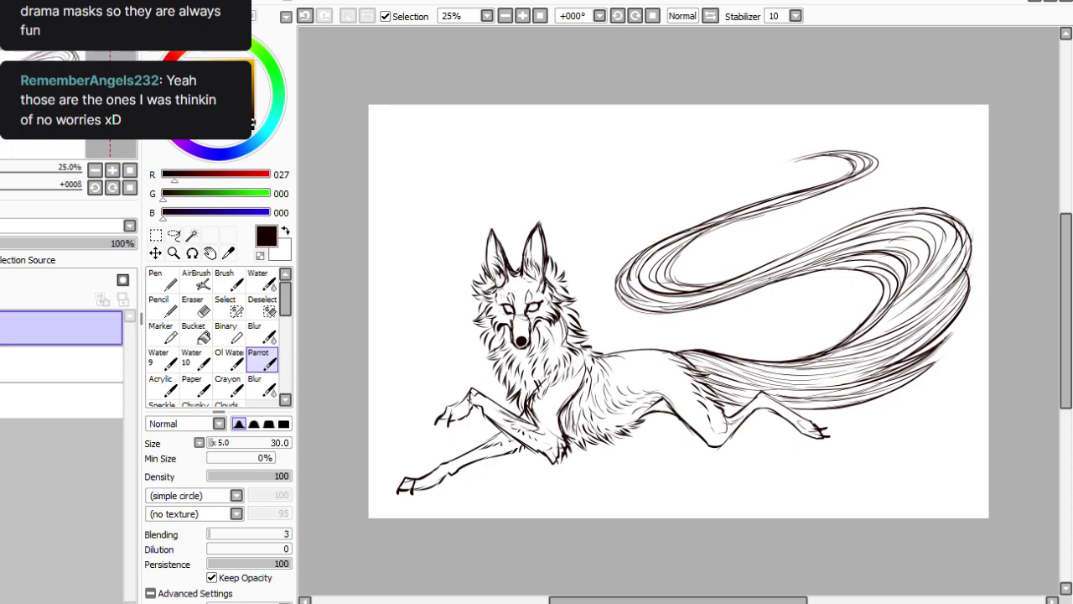
# Examine the paper lantern, drama mask and red lantern reference images and return to the wolf drawing.
pyautogui.hotkey('ctrl', 'Tab')
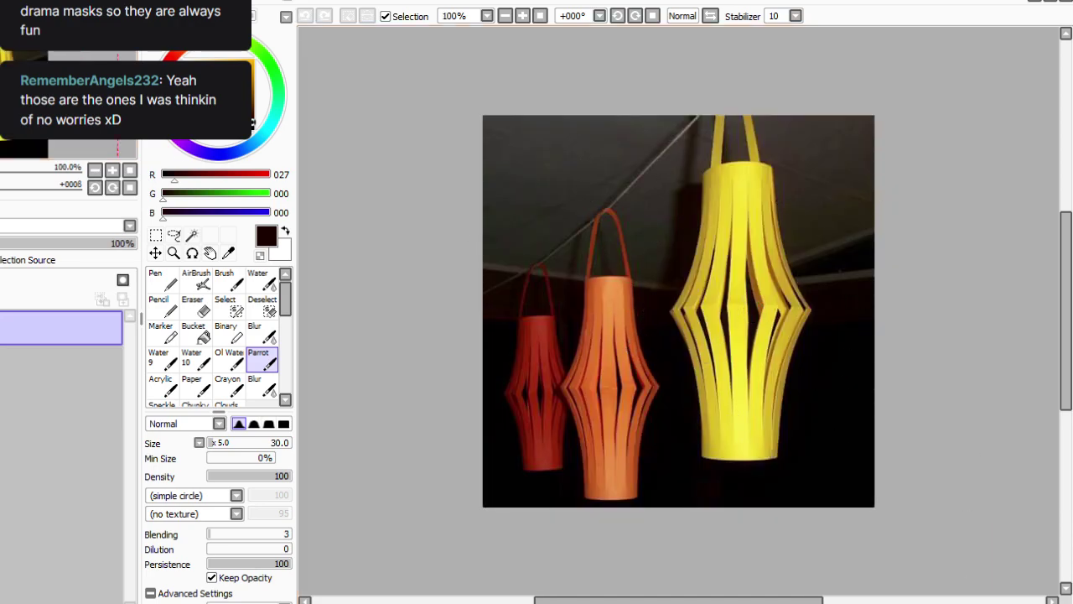
pyautogui.hotkey('ctrl', 'Tab')
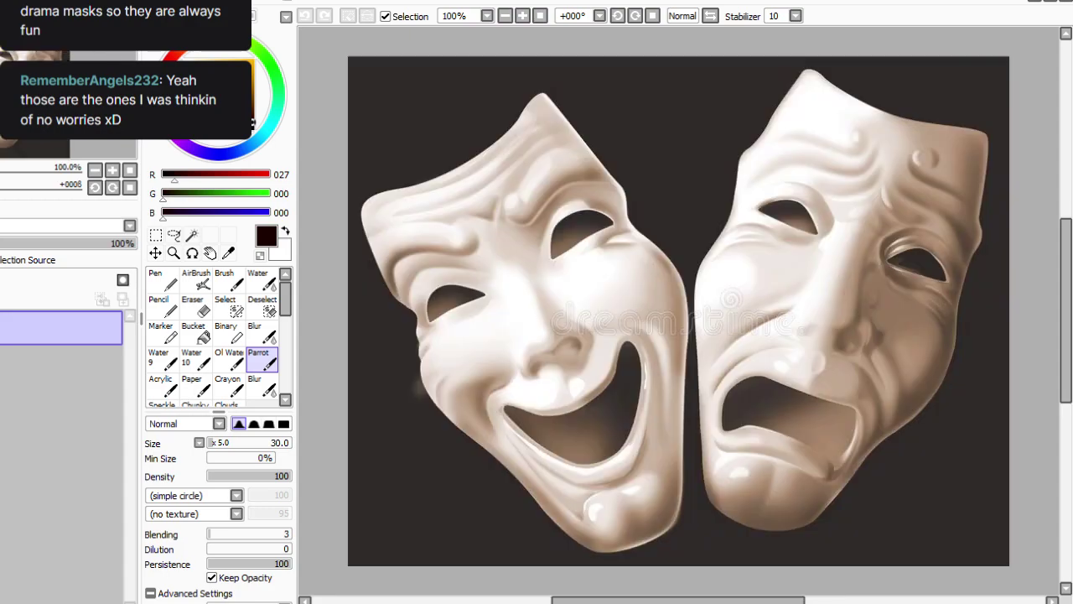
pyautogui.hotkey('ctrl', 'Tab')
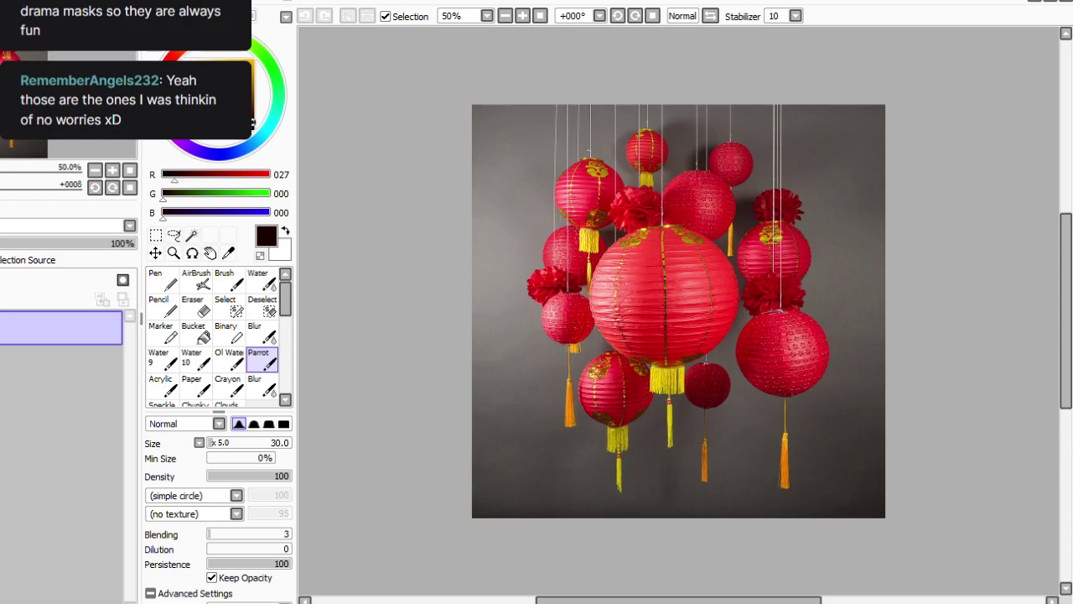
pyautogui.hotkey('ctrl', 'Tab')
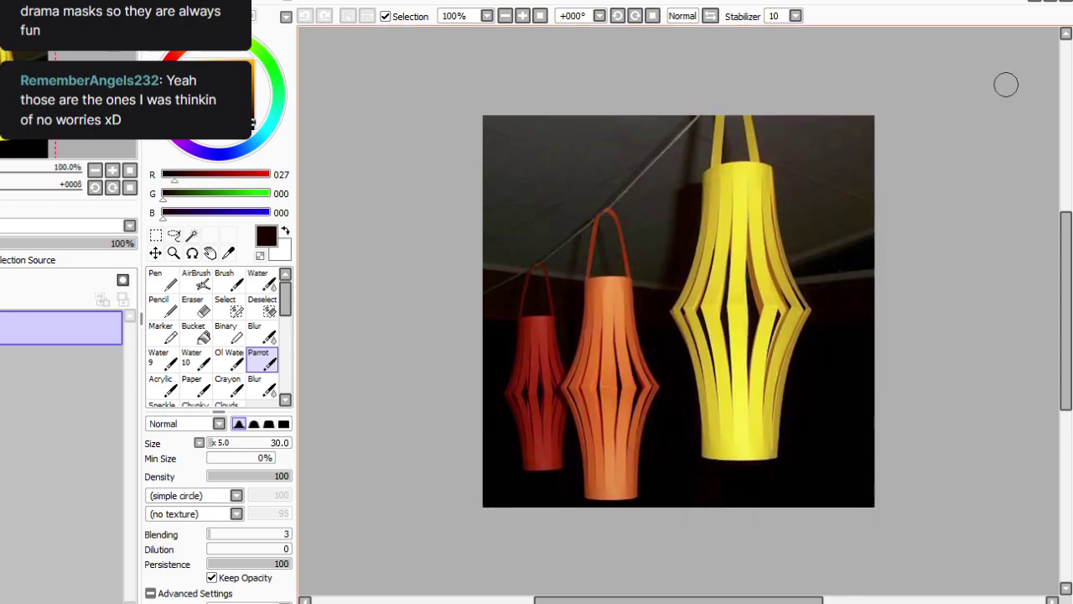
pyautogui.hotkey('ctrl', 'shift', 'Tab')
pyautogui.hotkey('ctrl', 'Tab')
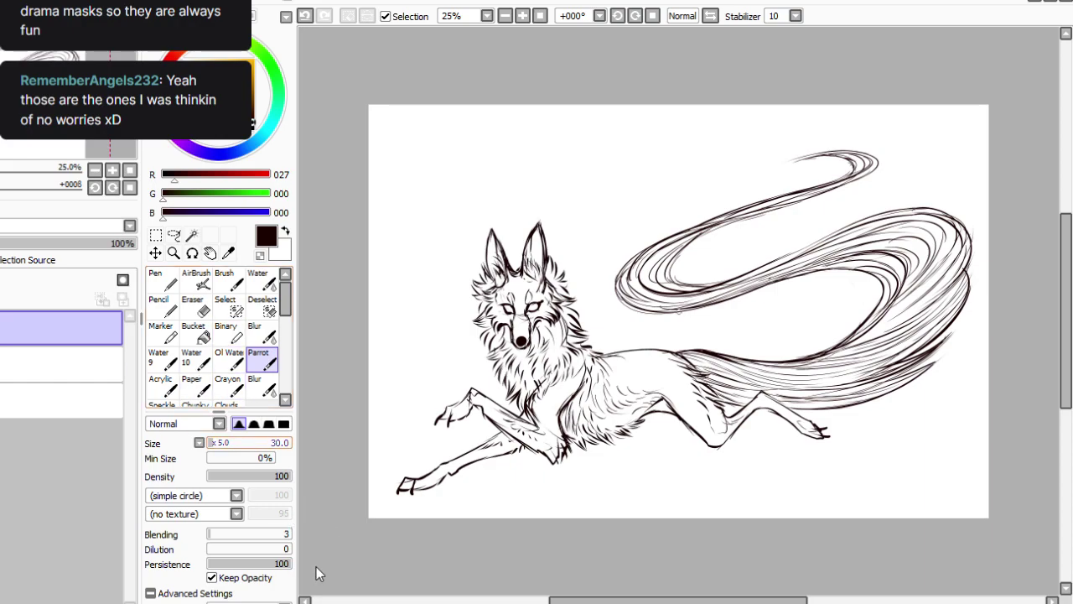
# Draw a dark curved line from the wolf's neck to the tail's second bend with the size 30 brush.
pyautogui.press(']')
pyautogui.press(']')
pyautogui.press(']')
pyautogui.press(']')
pyautogui.press(']')
pyautogui.press(']')
pyautogui.moveTo(223, 442); pyautogui.dragTo(211, 442)
pyautogui.click(635, 16)
pyautogui.click(635, 16)
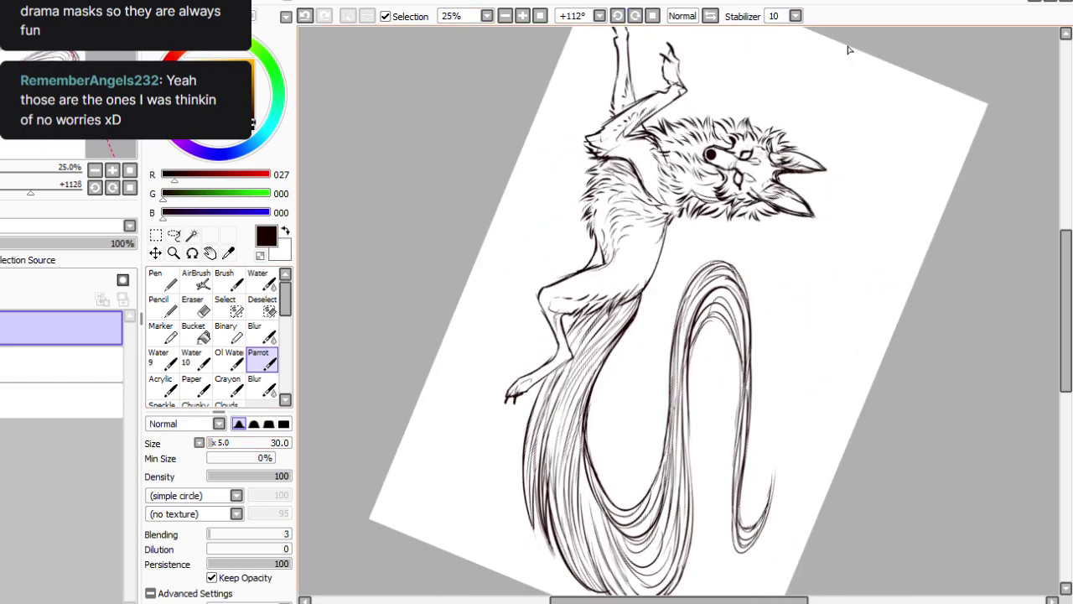
pyautogui.moveTo(714, 239); pyautogui.dragTo(748, 312)
# Lower the opacity of the wolf sketch layer to a faint guide and reselect the new layer.
pyautogui.click(62, 365)
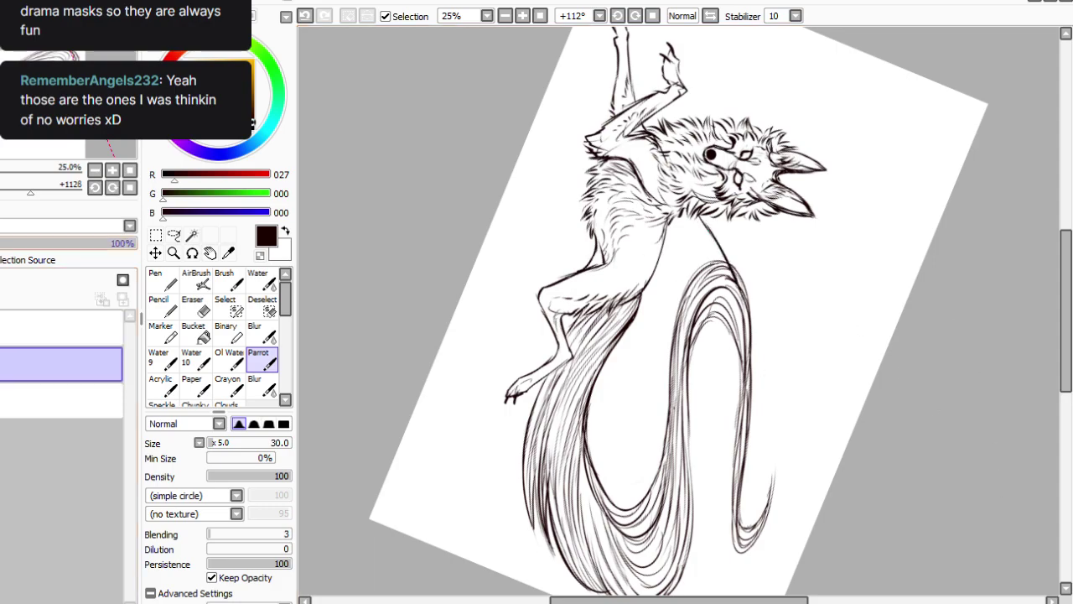
pyautogui.click(3, 244)
pyautogui.click(62, 328)
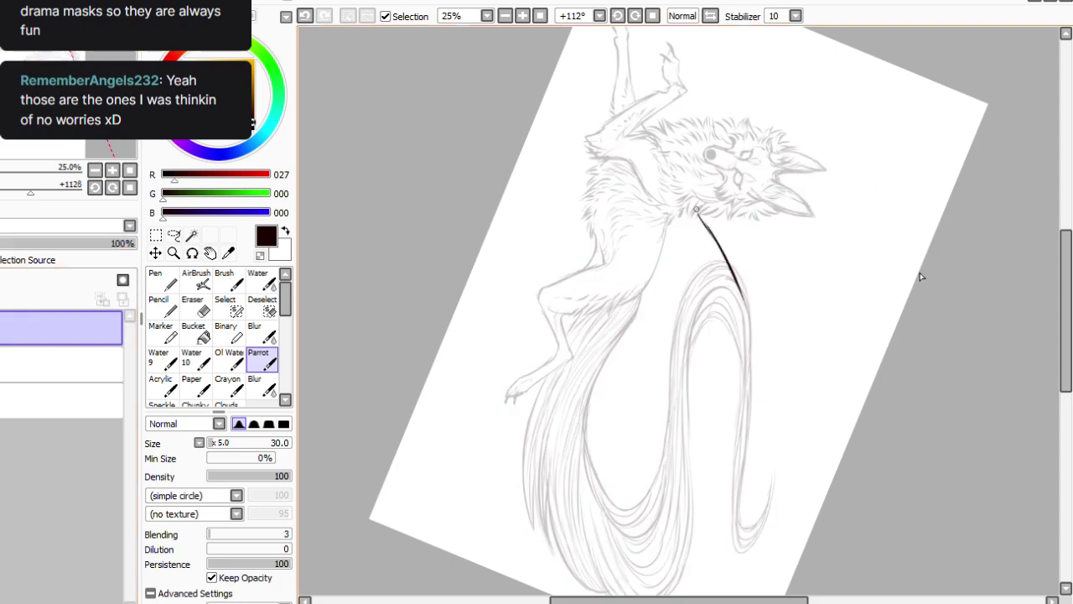
pyautogui.hotkey('ctrl', 'z')
pyautogui.moveTo(696, 210); pyautogui.dragTo(716, 234)
pyautogui.click(305, 16)
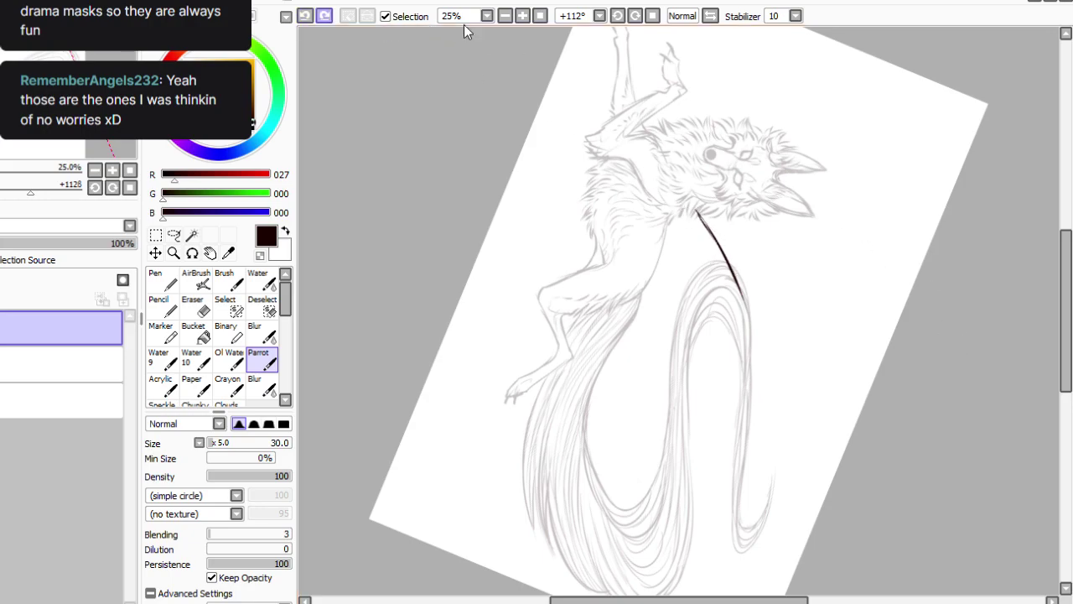
pyautogui.hotkey('ctrl', 'y')
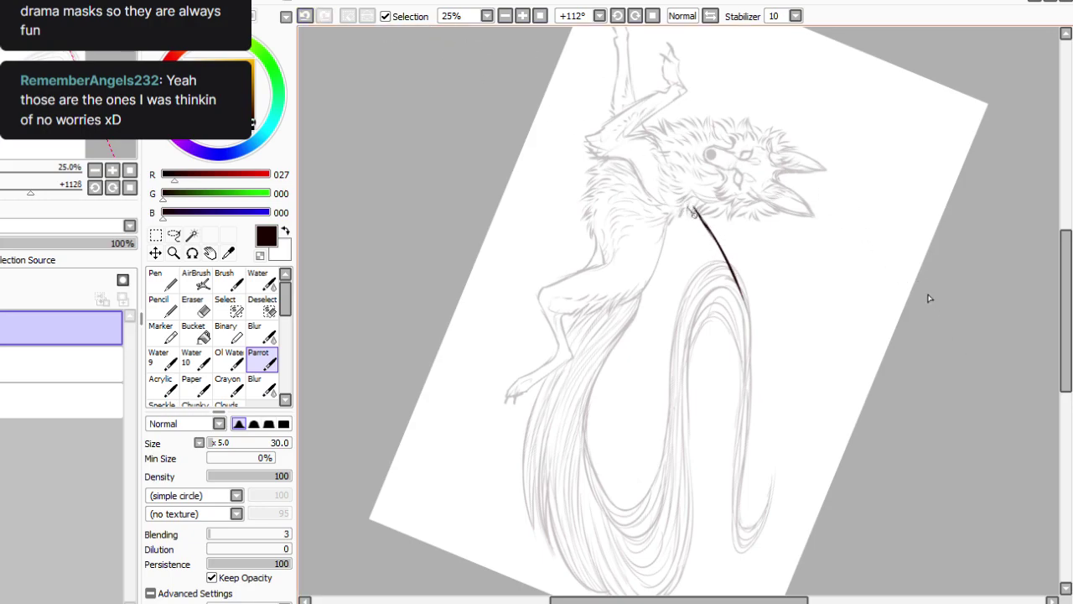
pyautogui.hotkey('ctrl', 'z')
pyautogui.click(305, 16)
# Sketch long tapered dark spines fanning out from the back of the wolf's neck over the tail's inner bend.
pyautogui.moveTo(687, 206); pyautogui.dragTo(751, 331)
pyautogui.moveTo(738, 288); pyautogui.dragTo(752, 340)
pyautogui.moveTo(706, 206)
pyautogui.mouseDown()
pyautogui.moveTo(757, 276)
pyautogui.moveTo(743, 252)
pyautogui.mouseUp()
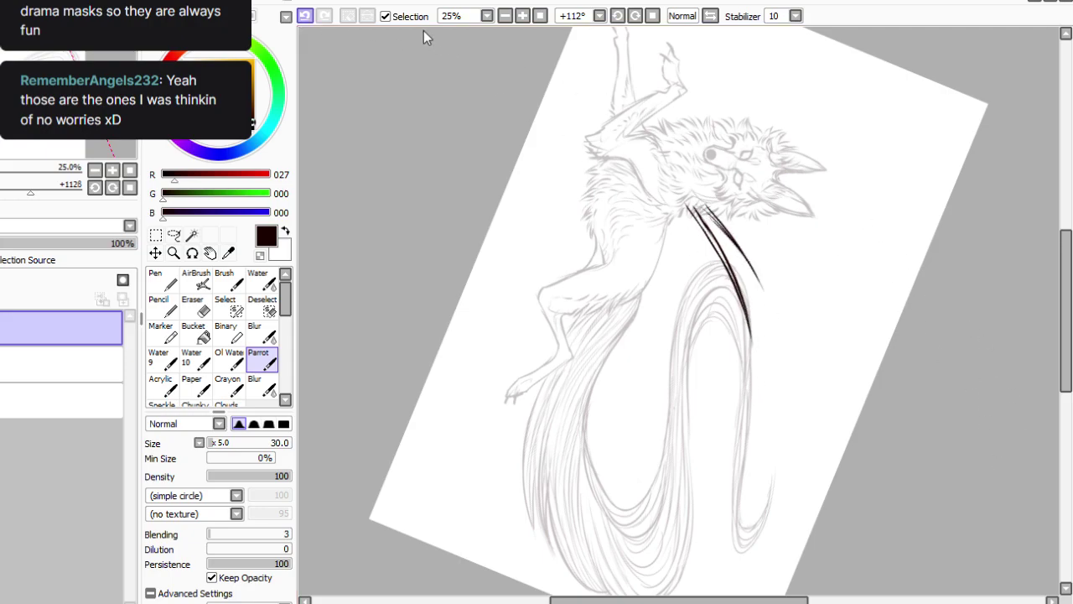
pyautogui.hotkey('ctrl', 'z')
pyautogui.moveTo(699, 205); pyautogui.dragTo(753, 270)
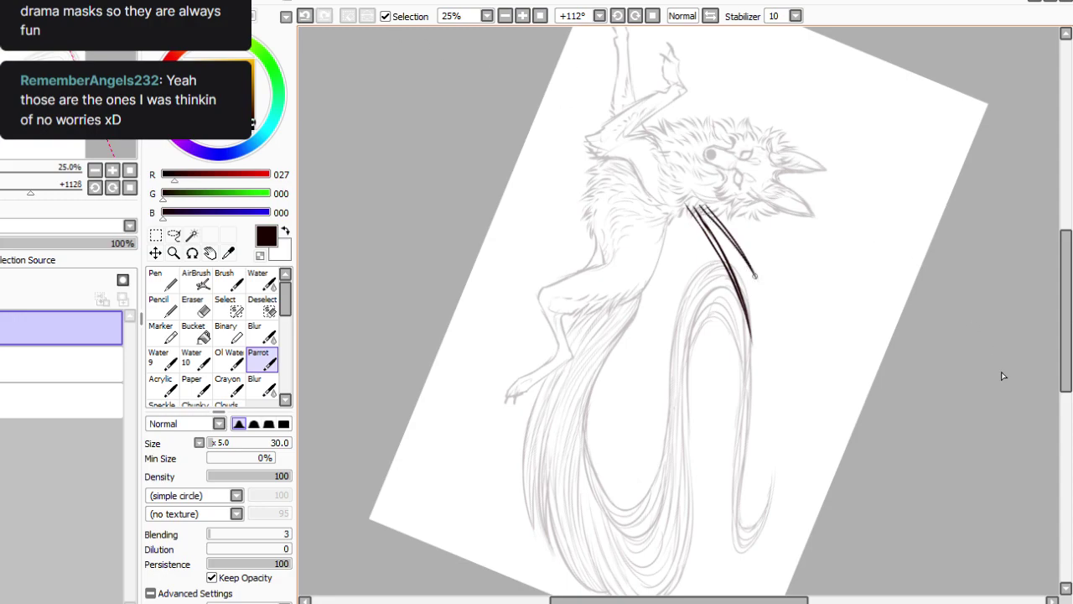
pyautogui.moveTo(688, 206); pyautogui.dragTo(701, 354)
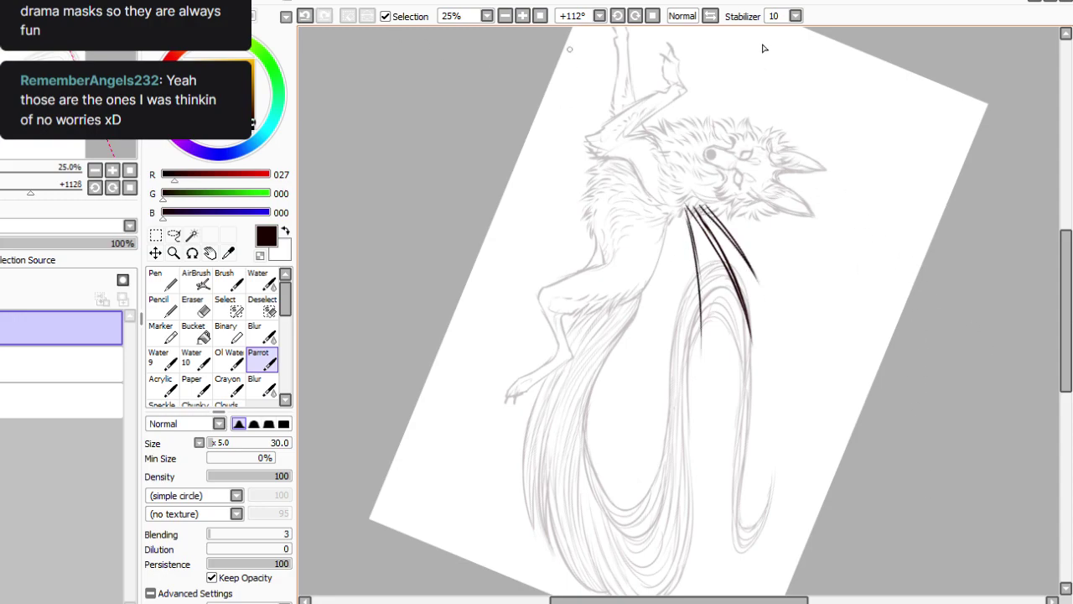
# Extend the neck fan with more long spines, including a short one lying close along the wolf's back.
pyautogui.click(618, 16)
pyautogui.moveTo(638, 215); pyautogui.dragTo(676, 264)
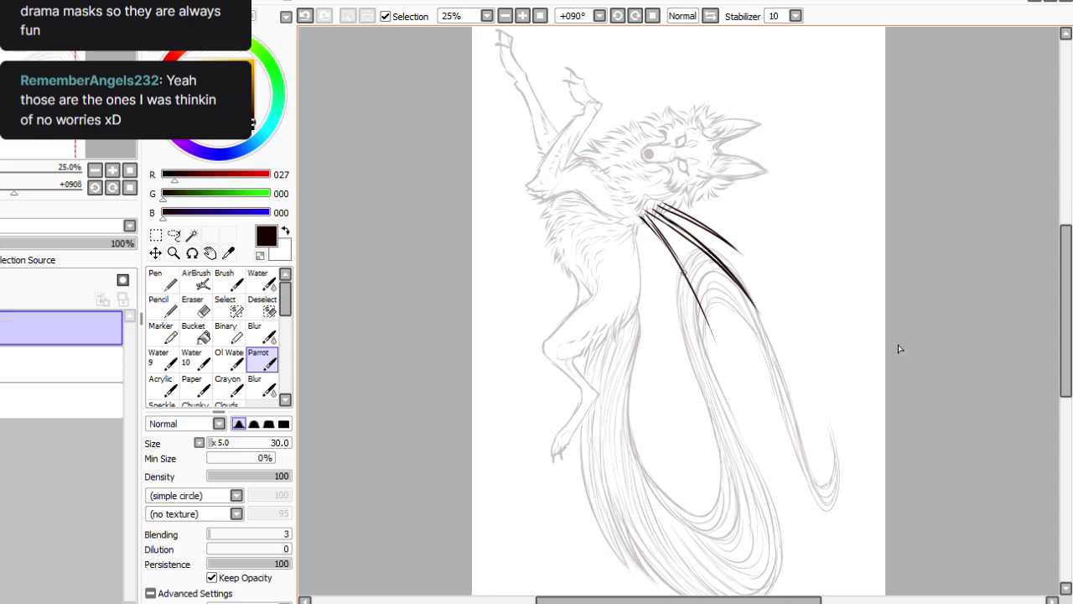
pyautogui.click(305, 16)
pyautogui.moveTo(638, 214); pyautogui.dragTo(662, 247)
pyautogui.moveTo(641, 219); pyautogui.dragTo(708, 332)
pyautogui.moveTo(638, 216)
pyautogui.mouseDown()
pyautogui.moveTo(660, 318)
pyautogui.moveTo(639, 243)
pyautogui.moveTo(649, 267)
pyautogui.mouseUp()
pyautogui.moveTo(633, 222)
pyautogui.mouseDown()
pyautogui.moveTo(658, 296)
pyautogui.moveTo(658, 222)
pyautogui.moveTo(705, 278)
pyautogui.mouseUp()
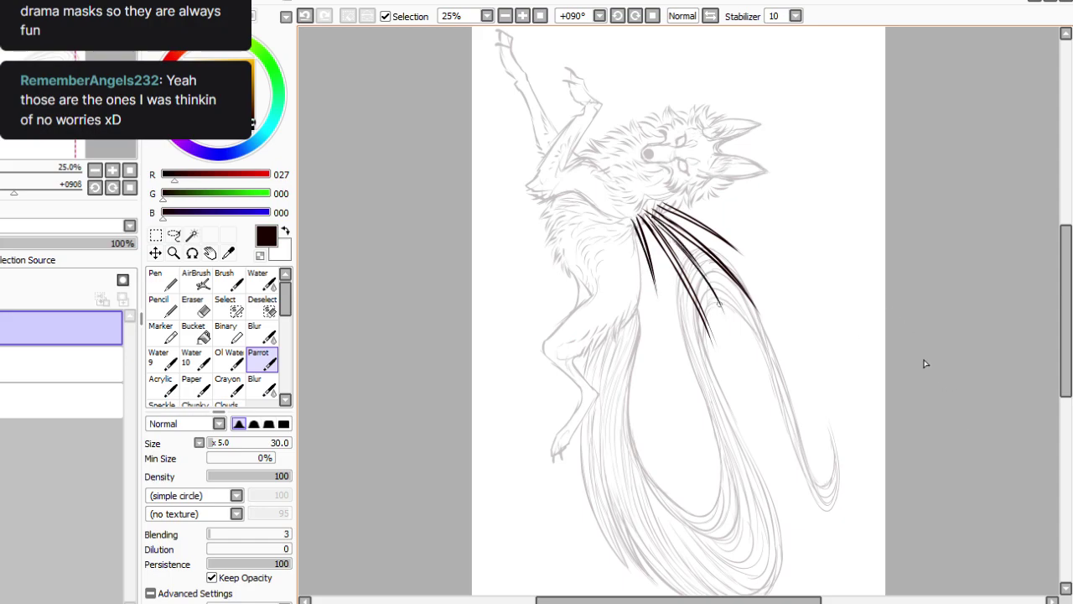
pyautogui.click(653, 16)
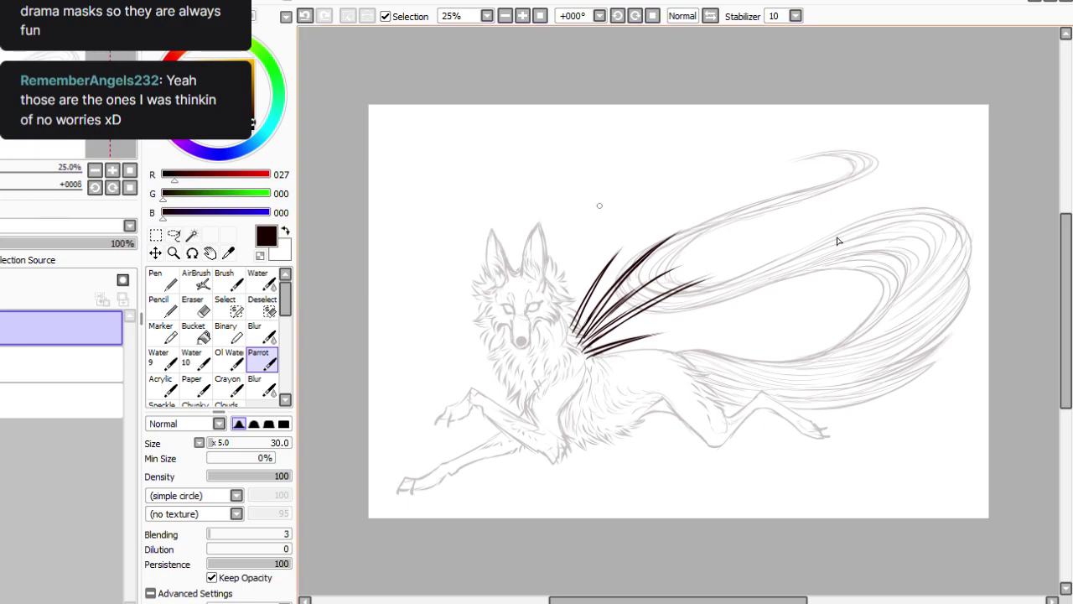
# Draw the first two curved, double-lined spines rising from the wolf's lower back, one short and one long.
pyautogui.click(635, 16)
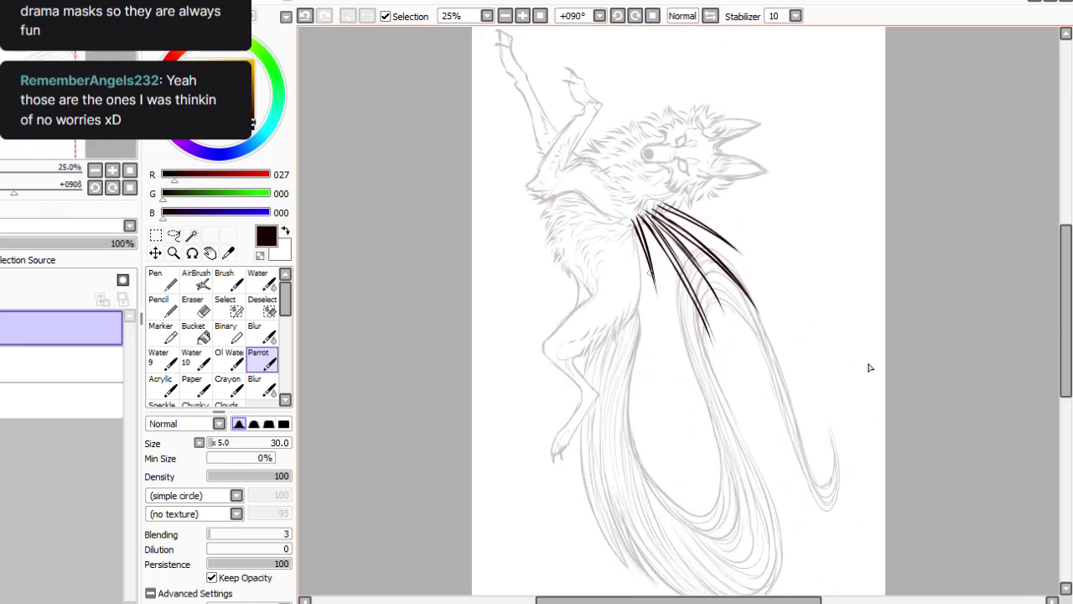
pyautogui.moveTo(636, 298); pyautogui.dragTo(677, 345)
pyautogui.hotkey('ctrl', 'z')
pyautogui.moveTo(636, 297); pyautogui.dragTo(691, 361)
pyautogui.moveTo(656, 313); pyautogui.dragTo(691, 362)
pyautogui.moveTo(629, 304); pyautogui.dragTo(698, 454)
pyautogui.moveTo(630, 307); pyautogui.dragTo(671, 378)
pyautogui.moveTo(649, 338); pyautogui.dragTo(701, 473)
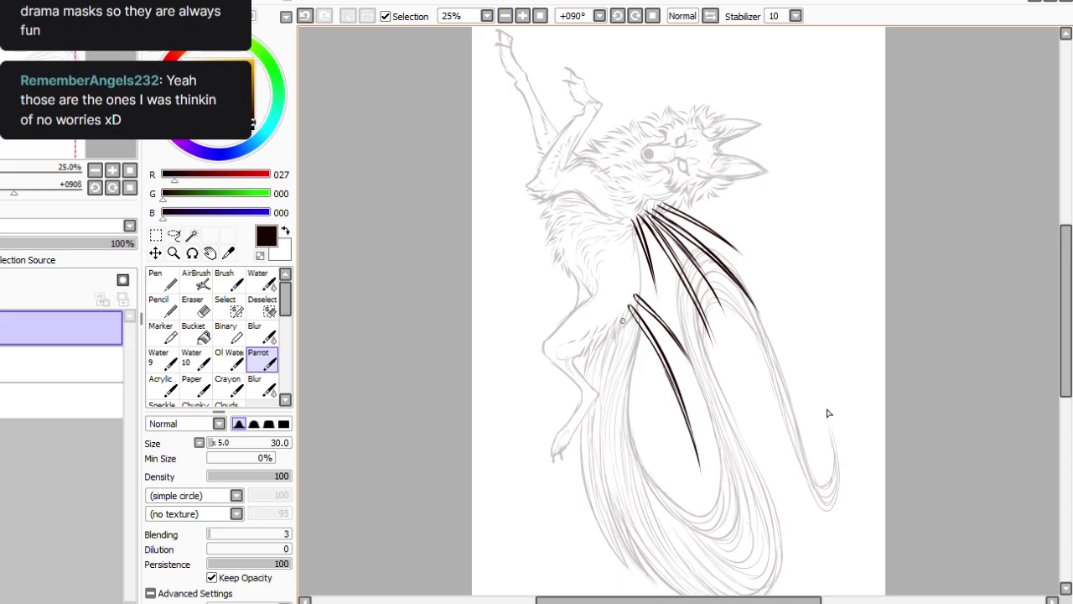
# Add more long double-lined spines along the rump toward the base of the tail.
pyautogui.moveTo(619, 314); pyautogui.dragTo(666, 448)
pyautogui.moveTo(619, 313); pyautogui.dragTo(669, 480)
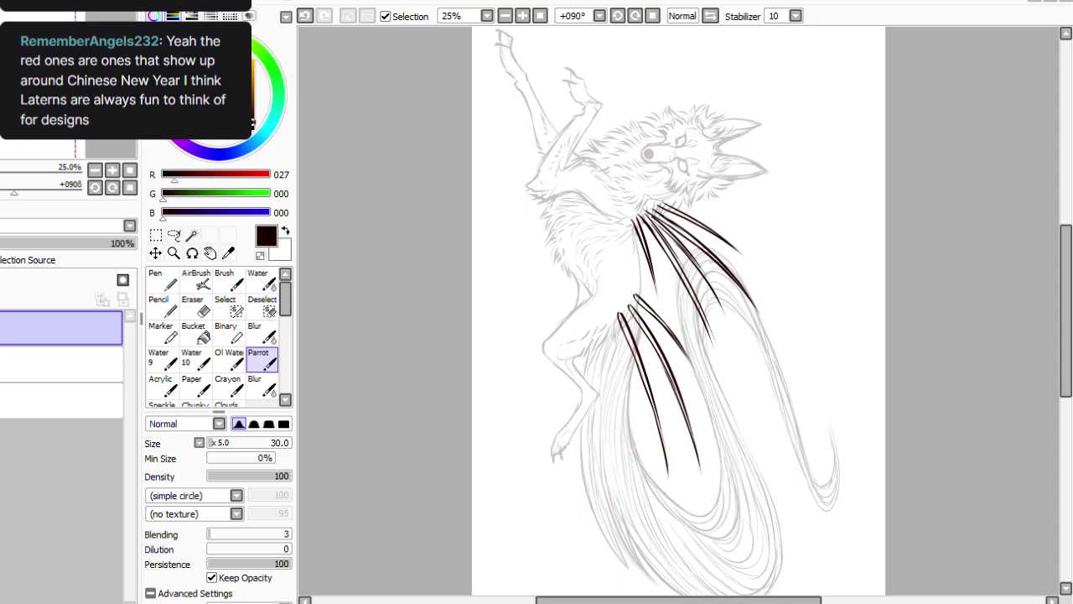
pyautogui.moveTo(610, 322); pyautogui.dragTo(626, 414)
pyautogui.moveTo(604, 323); pyautogui.dragTo(625, 451)
pyautogui.moveTo(621, 398); pyautogui.dragTo(627, 463)
pyautogui.moveTo(617, 332); pyautogui.dragTo(654, 458)
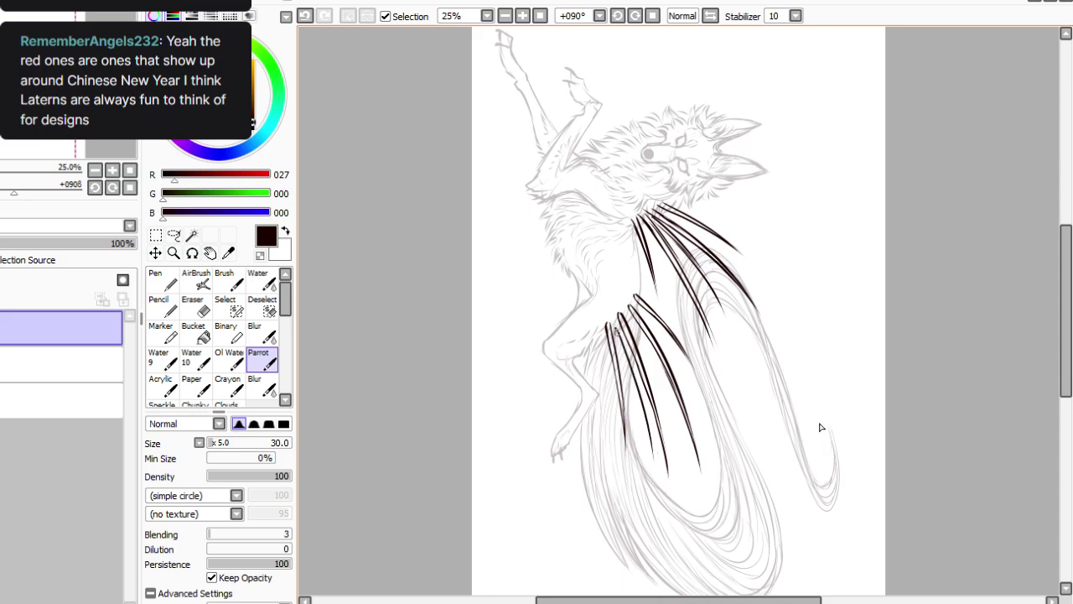
# Draw a longer spine between the rump spines and rework its tip into a tapered point over the tail.
pyautogui.moveTo(616, 336); pyautogui.dragTo(652, 491)
pyautogui.moveTo(646, 422); pyautogui.dragTo(652, 510)
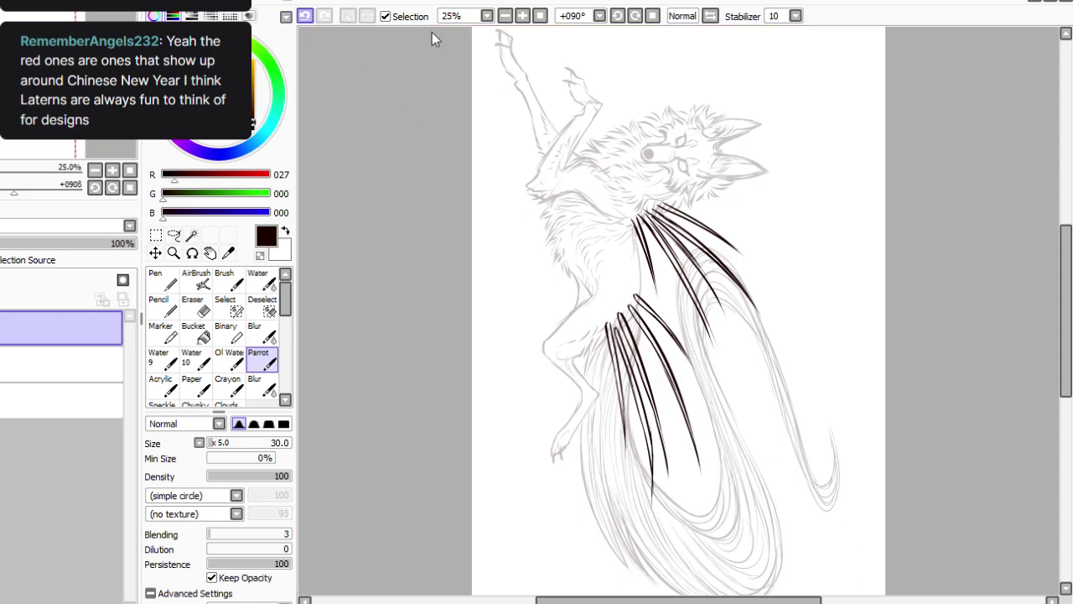
pyautogui.hotkey('ctrl', 'z')
pyautogui.moveTo(637, 416); pyautogui.dragTo(653, 474)
pyautogui.hotkey('ctrl', 'z')
pyautogui.moveTo(636, 410); pyautogui.dragTo(650, 458)
pyautogui.click(305, 16)
pyautogui.hotkey('ctrl', 'y')
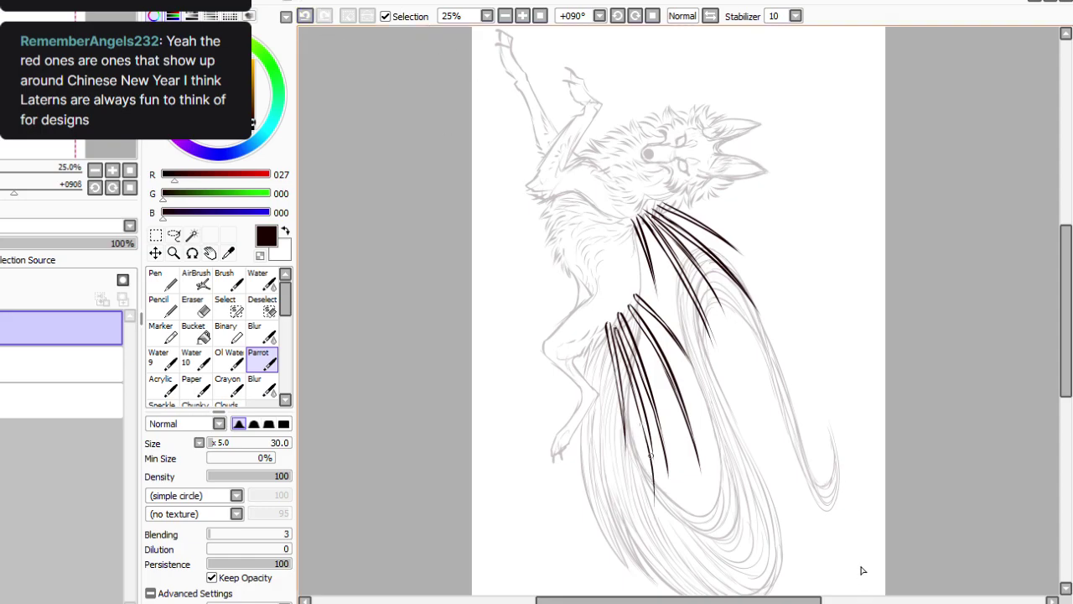
# Add a spine at the tail base and another long one in the middle of the rump fan.
pyautogui.moveTo(602, 332); pyautogui.dragTo(605, 422)
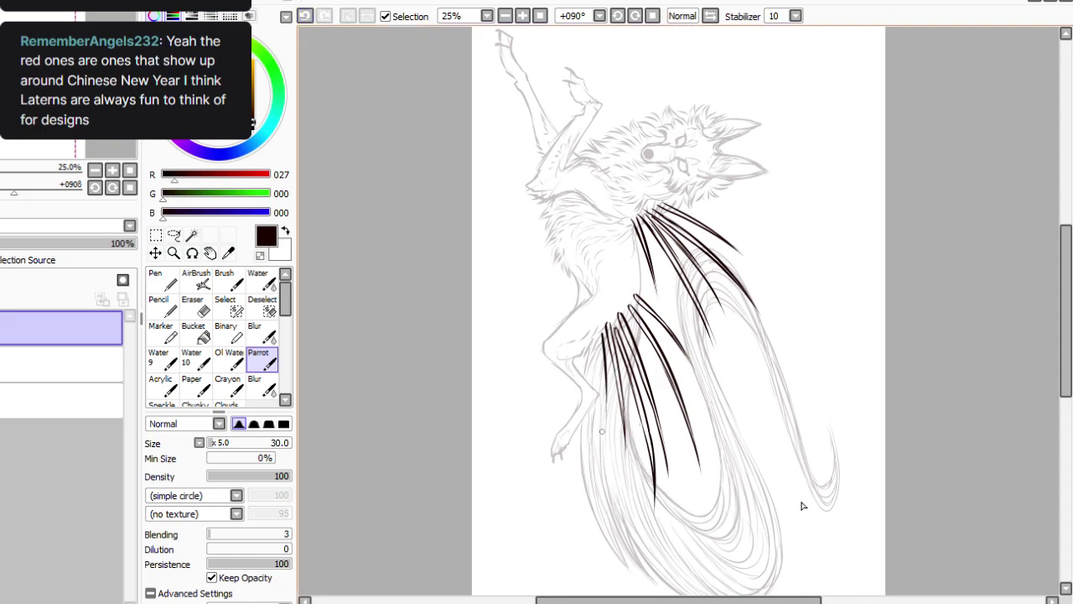
pyautogui.moveTo(599, 332); pyautogui.dragTo(604, 436)
pyautogui.moveTo(628, 317); pyautogui.dragTo(688, 491)
pyautogui.moveTo(625, 313)
pyautogui.mouseDown()
pyautogui.moveTo(669, 415)
pyautogui.moveTo(686, 513)
pyautogui.mouseUp()
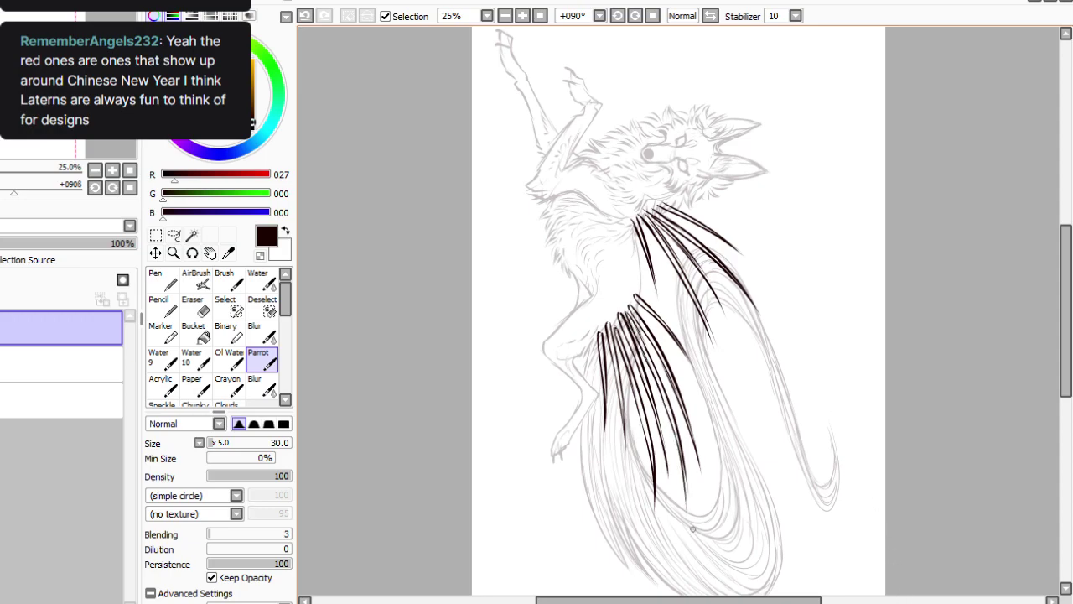
# Fill the front end of the lower-back fan with additional short and medium curved spines.
pyautogui.moveTo(635, 284); pyautogui.dragTo(694, 338)
pyautogui.moveTo(633, 299); pyautogui.dragTo(685, 371)
pyautogui.moveTo(655, 324); pyautogui.dragTo(672, 346)
pyautogui.moveTo(667, 339); pyautogui.dragTo(707, 428)
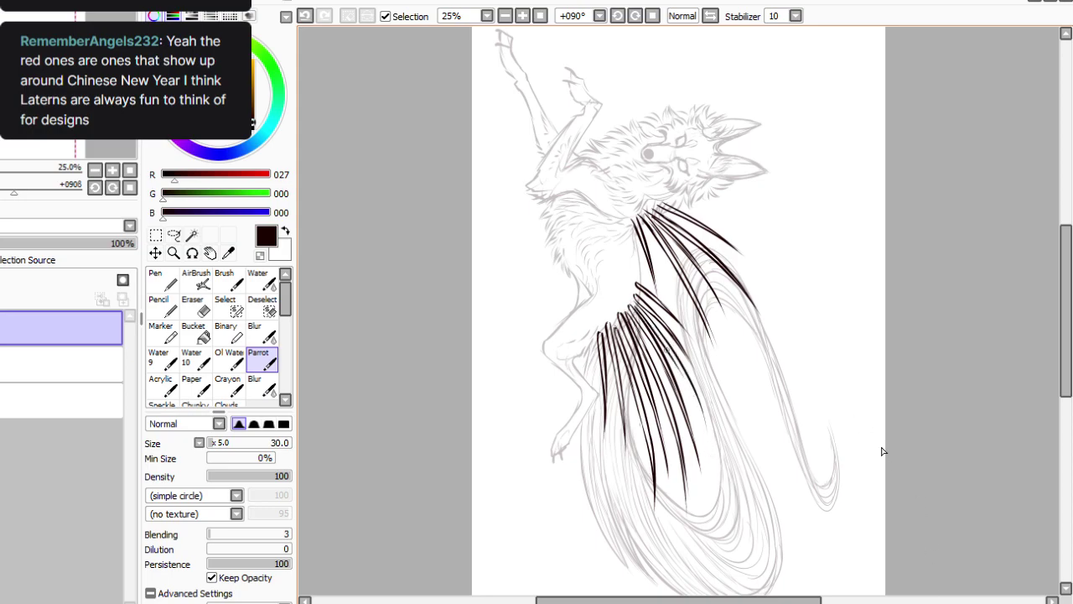
pyautogui.click(652, 15)
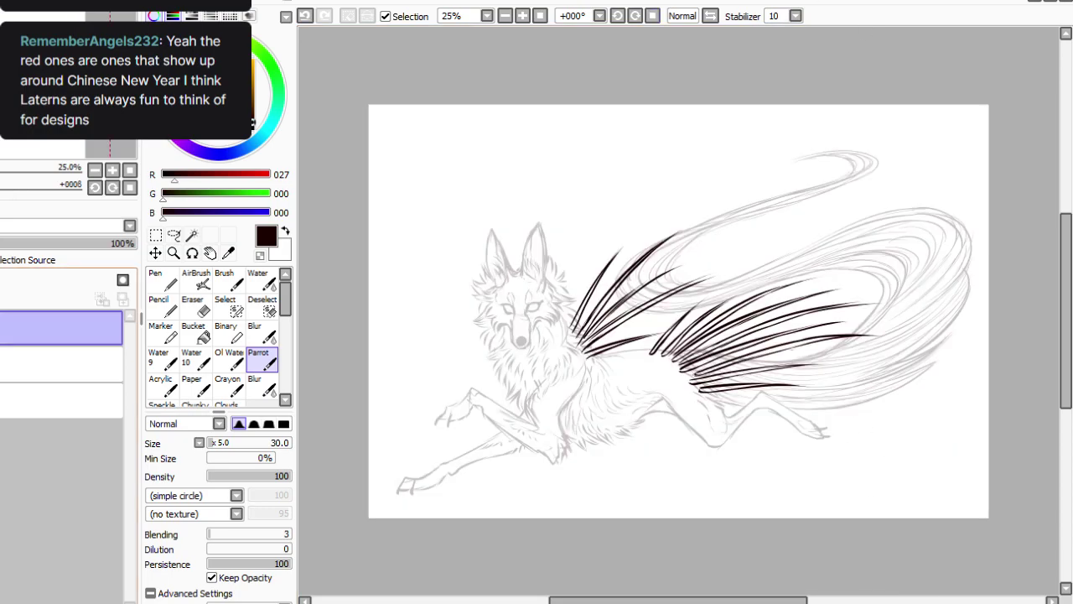
# Duplicate the faded wolf sketch layer, hide the original, and ready the Eraser at size 20.
pyautogui.click(61, 364)
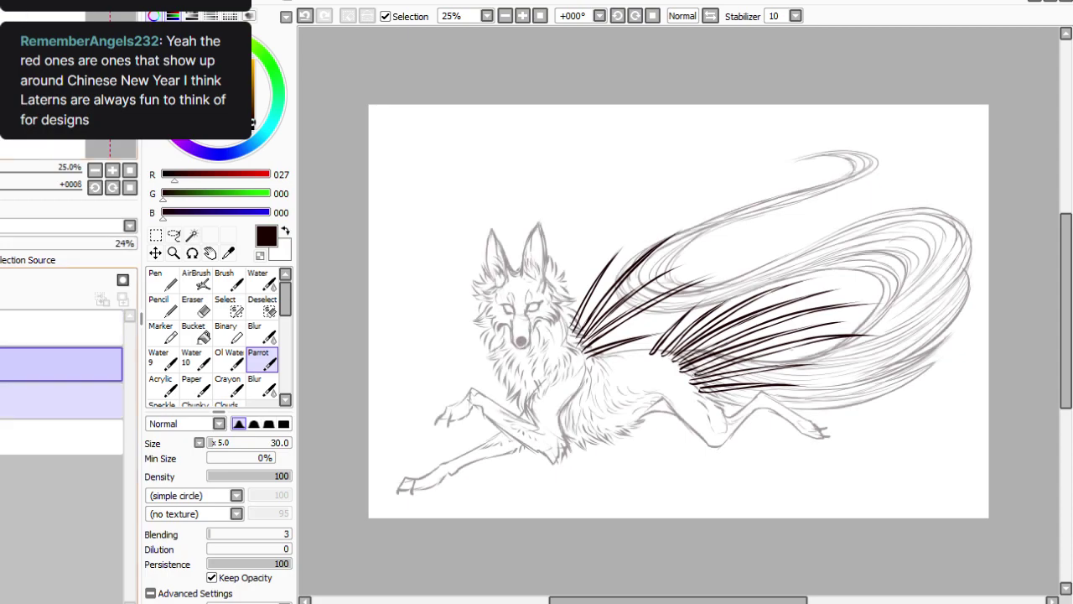
pyautogui.press('e')
pyautogui.moveTo(212, 442); pyautogui.dragTo(211, 443)
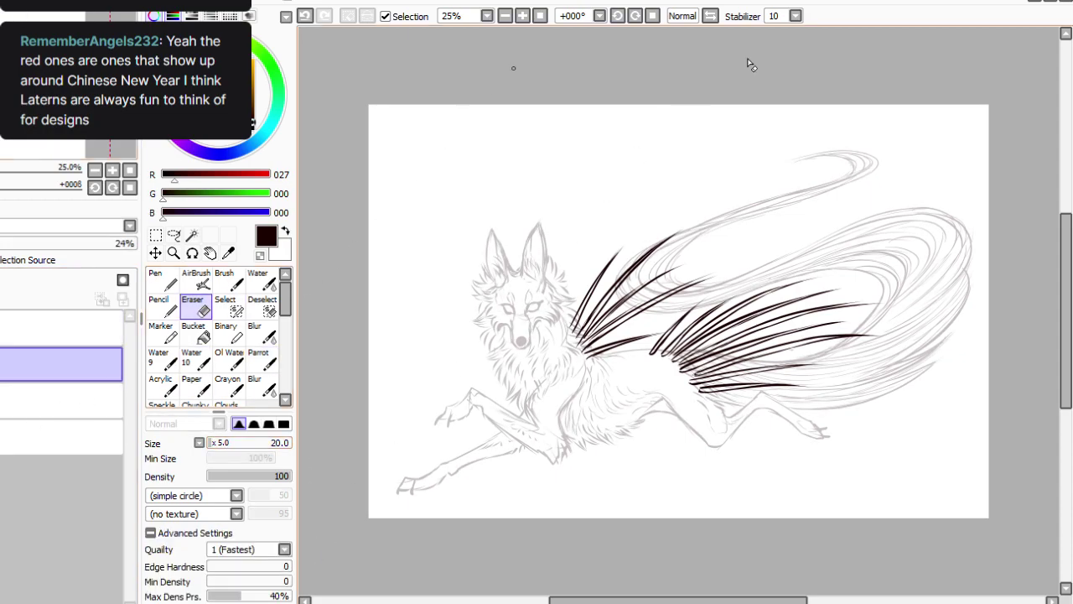
pyautogui.click(636, 15)
pyautogui.click(636, 15)
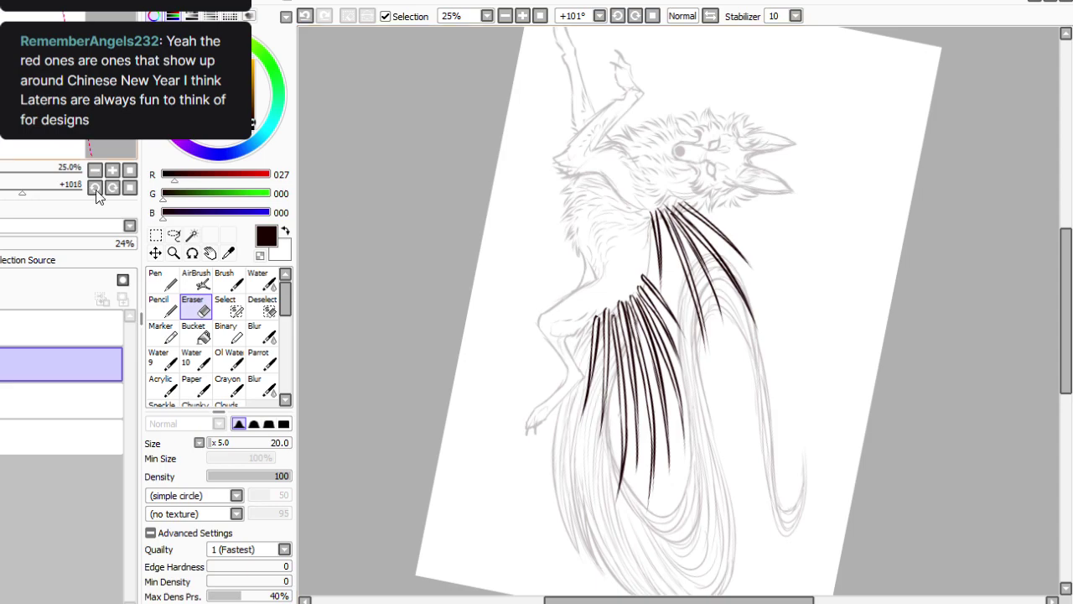
# Raise the duplicated wolf sketch layer's opacity to 100%.
pyautogui.moveTo(2, 243)
pyautogui.mouseDown()
pyautogui.moveTo(189, 334)
pyautogui.moveTo(1, 323)
pyautogui.mouseUp()
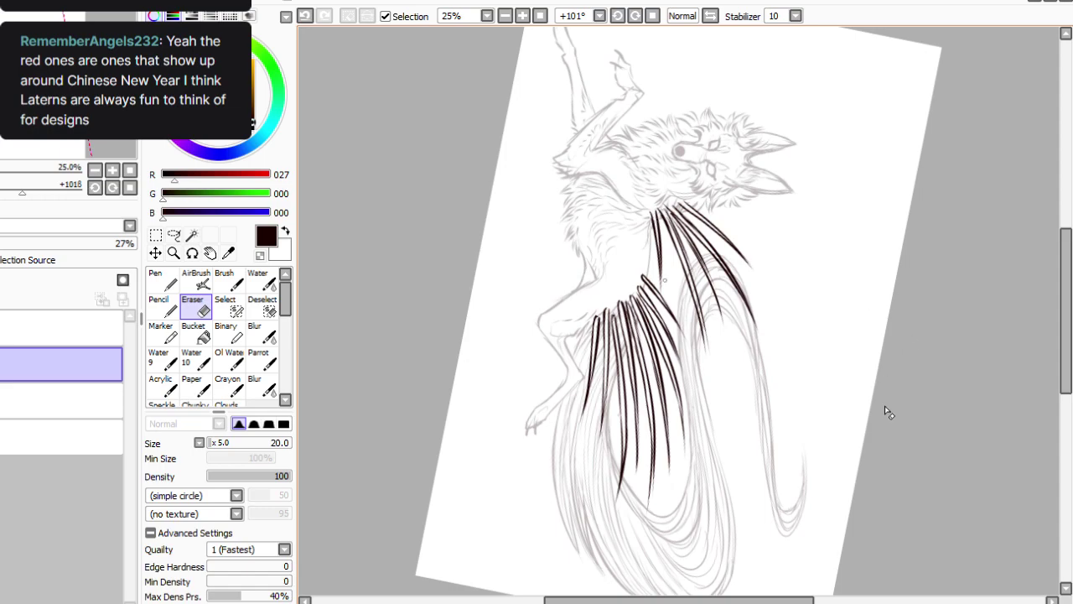
pyautogui.moveTo(67, 244)
pyautogui.mouseDown()
pyautogui.moveTo(24, 324)
pyautogui.moveTo(328, 353)
pyautogui.mouseUp()
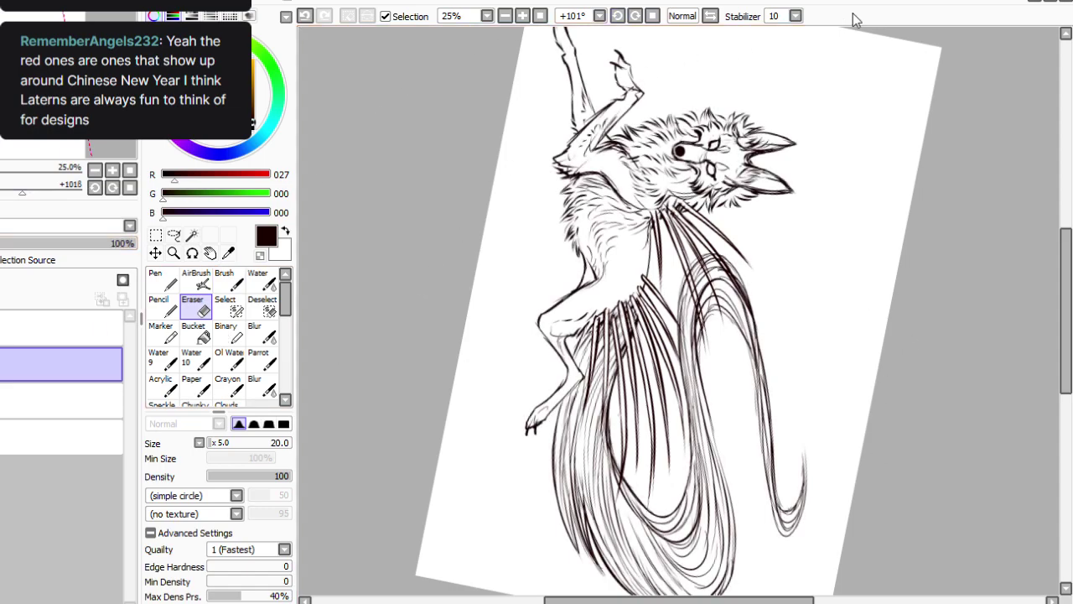
pyautogui.click(652, 16)
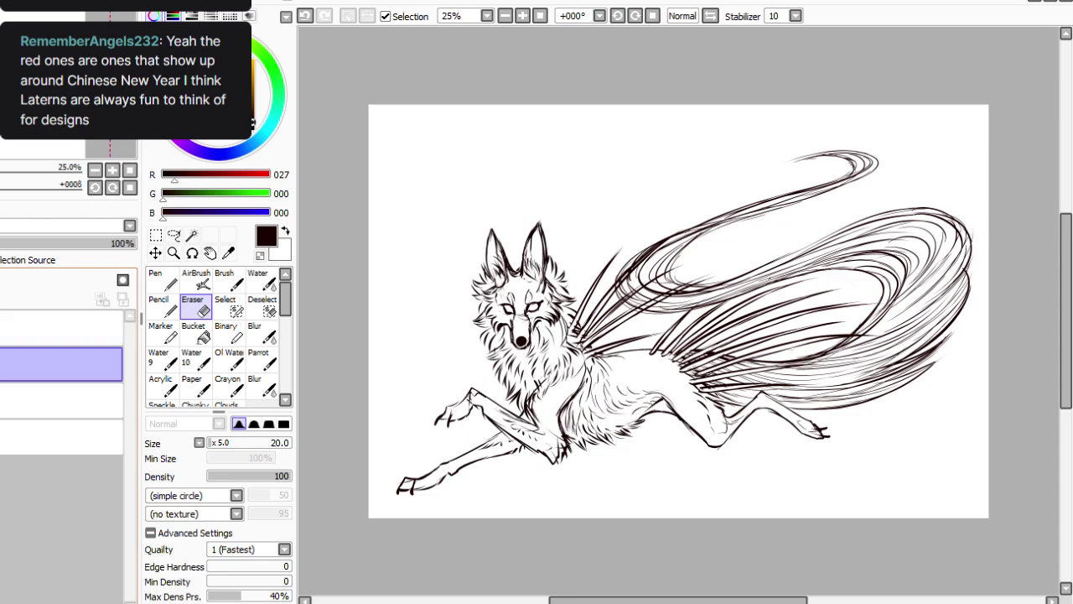
# Erase bits of the tail linework where it overlaps the new spines around the tail's bends.
pyautogui.click(618, 16)
pyautogui.click(618, 16)
pyautogui.click(618, 16)
pyautogui.click(618, 16)
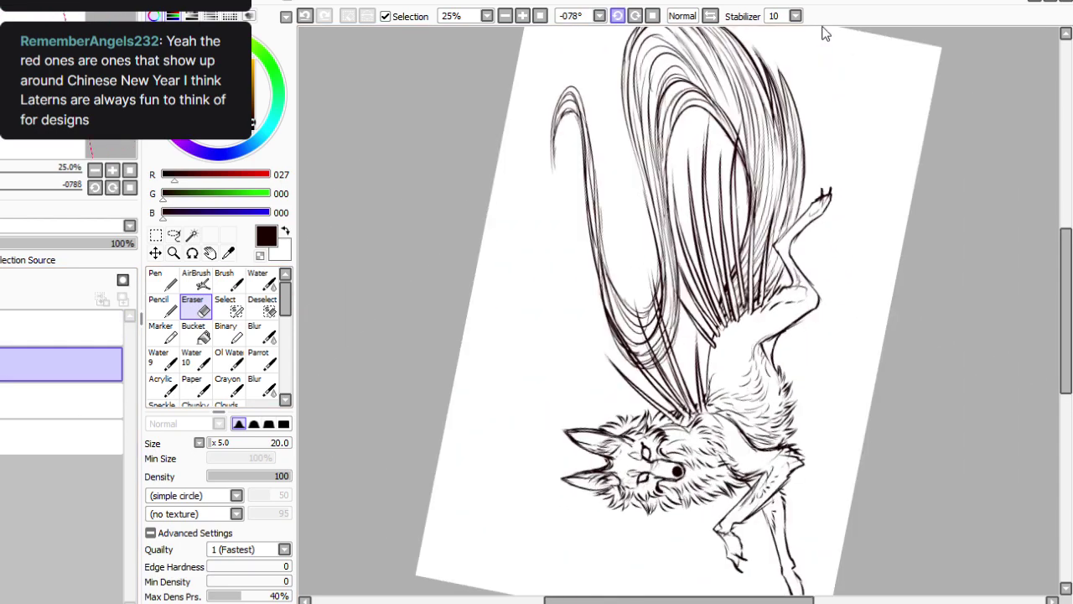
pyautogui.moveTo(740, 134)
pyautogui.mouseDown()
pyautogui.moveTo(736, 152)
pyautogui.moveTo(738, 140)
pyautogui.mouseUp()
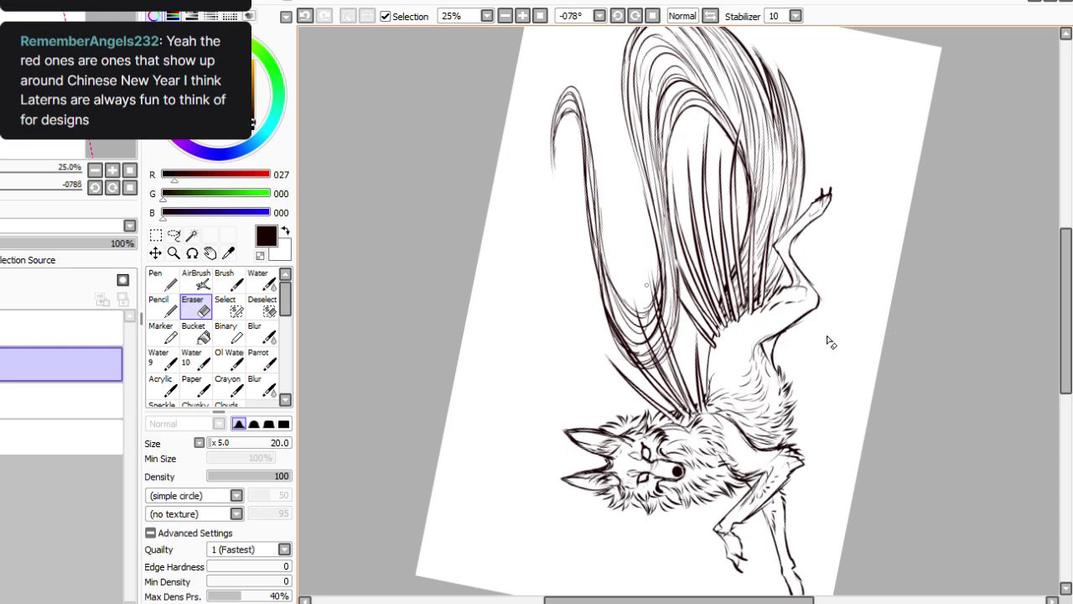
pyautogui.hotkey('ctrl', 'z')
pyautogui.hotkey('ctrl', 'y')
pyautogui.click(635, 16)
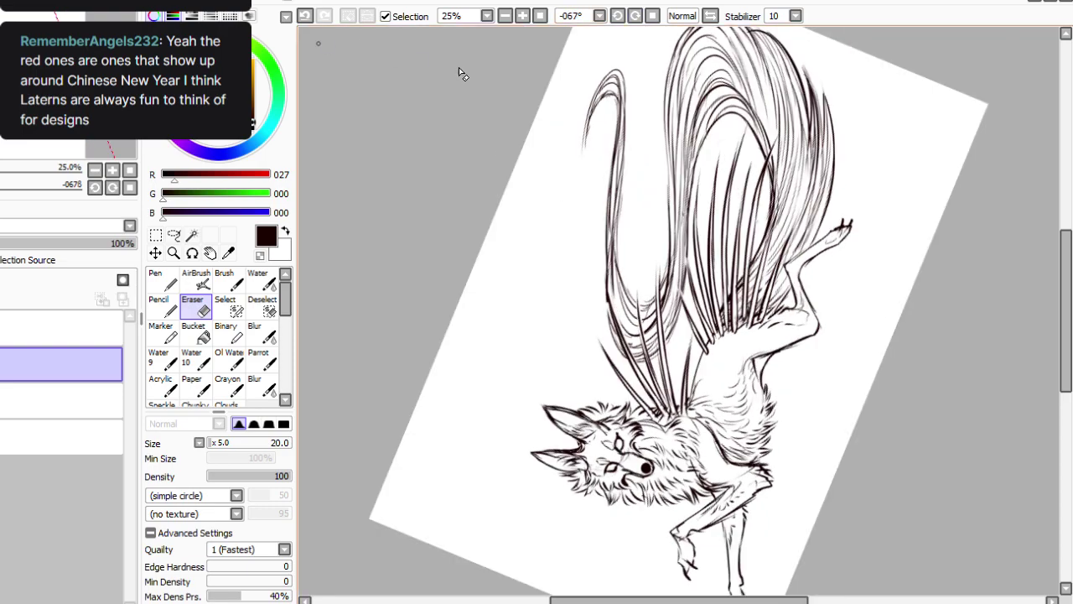
pyautogui.click(305, 16)
pyautogui.moveTo(609, 294); pyautogui.dragTo(612, 324)
# Merge the spine layer with the full-opacity wolf sketch and duplicate the merged layer.
pyautogui.click(258, 359)
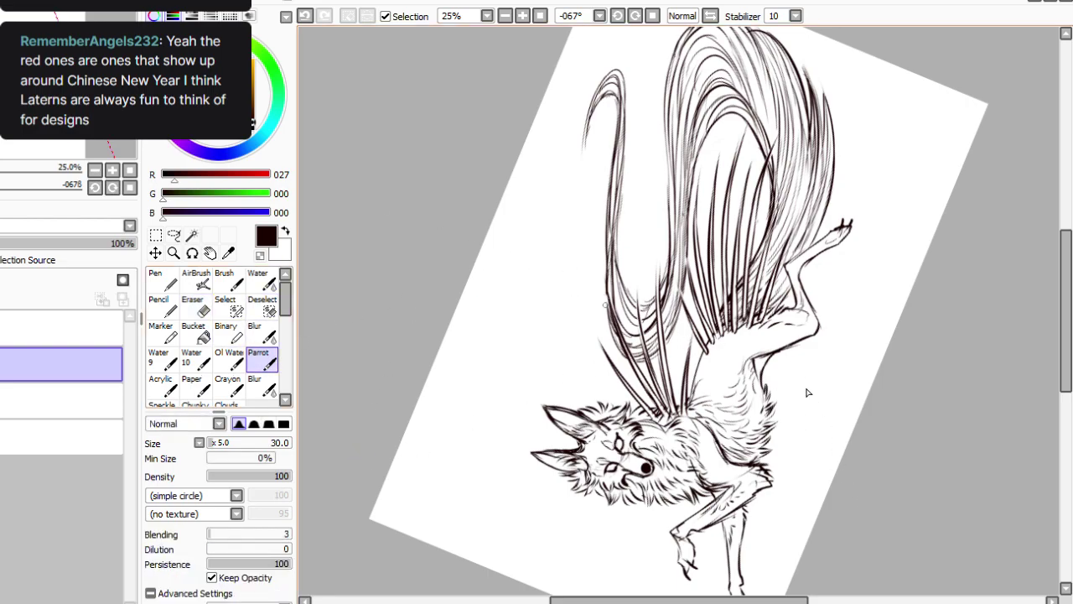
pyautogui.click(635, 16)
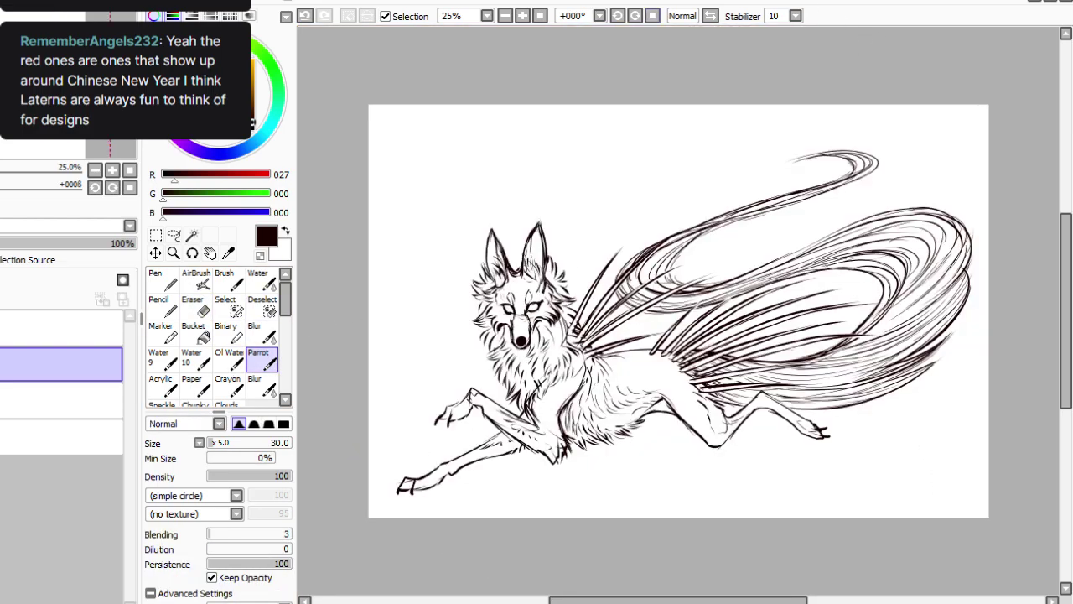
pyautogui.hotkey('ctrl', 'e')
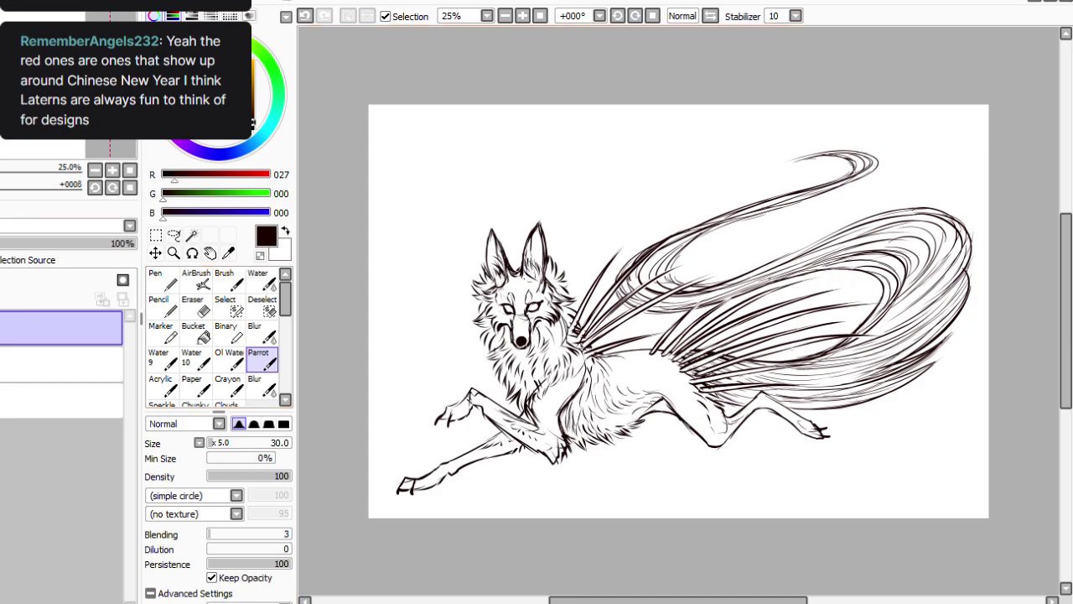
pyautogui.hotkey('ctrl', 'j')
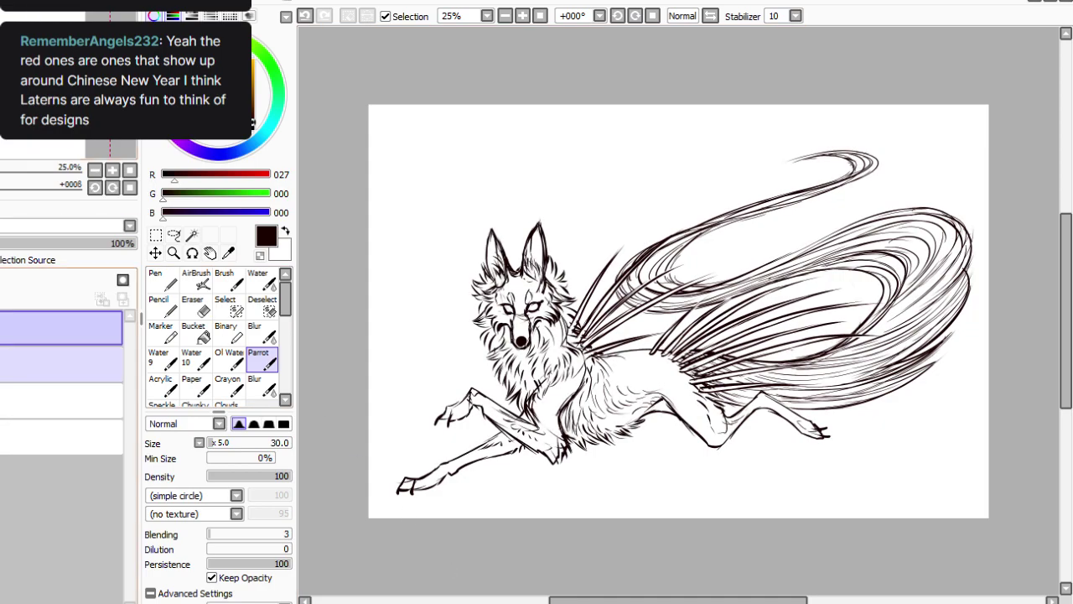
# Flip the drawing horizontally and reshape the wolf's outer ear by lassoing it and applying Free Deform.
pyautogui.press('h')
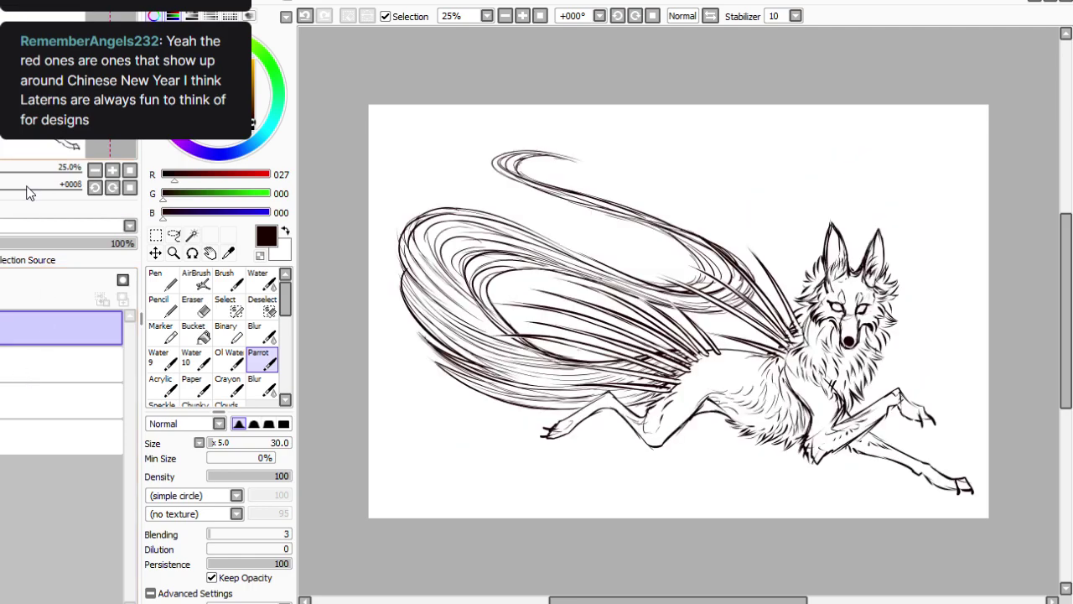
pyautogui.press('a')
pyautogui.moveTo(877, 216)
pyautogui.mouseDown()
pyautogui.moveTo(914, 296)
pyautogui.moveTo(855, 277)
pyautogui.mouseUp()
pyautogui.hotkey('ctrl', 't')
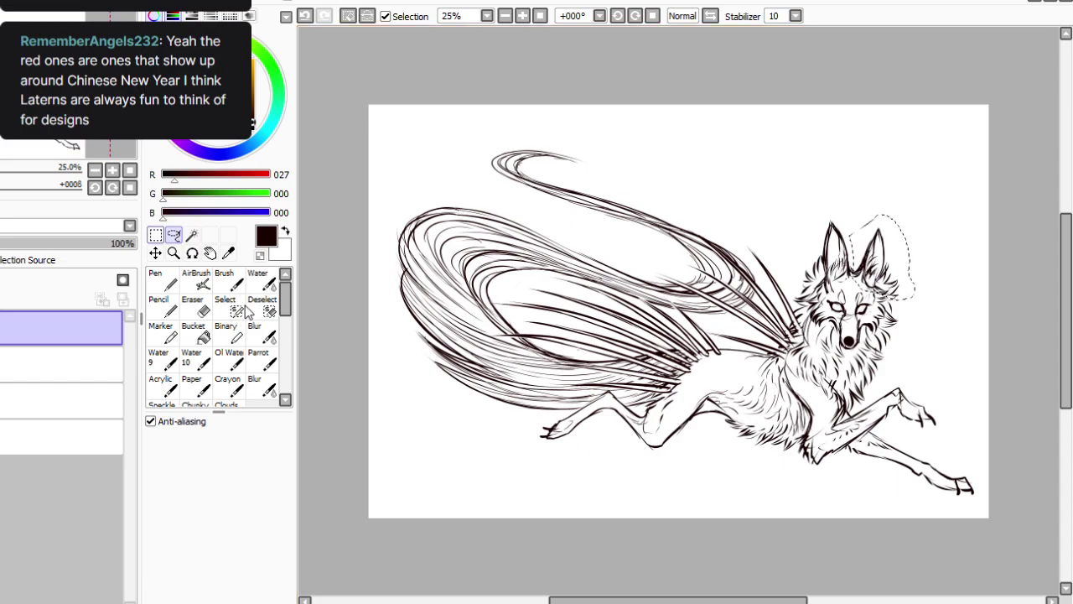
pyautogui.moveTo(902, 227); pyautogui.dragTo(853, 223)
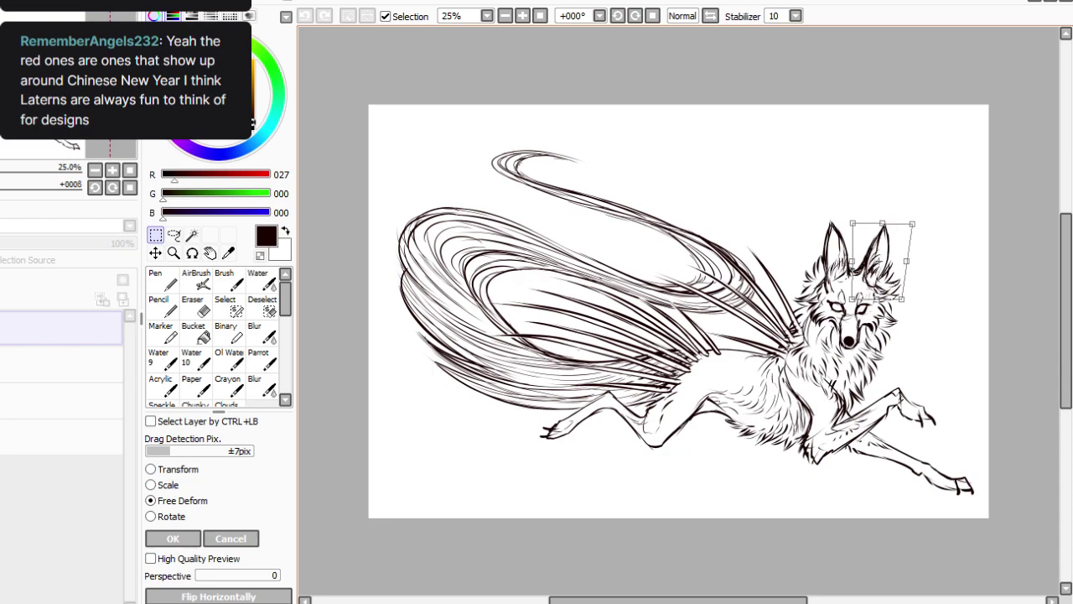
pyautogui.press('Return')
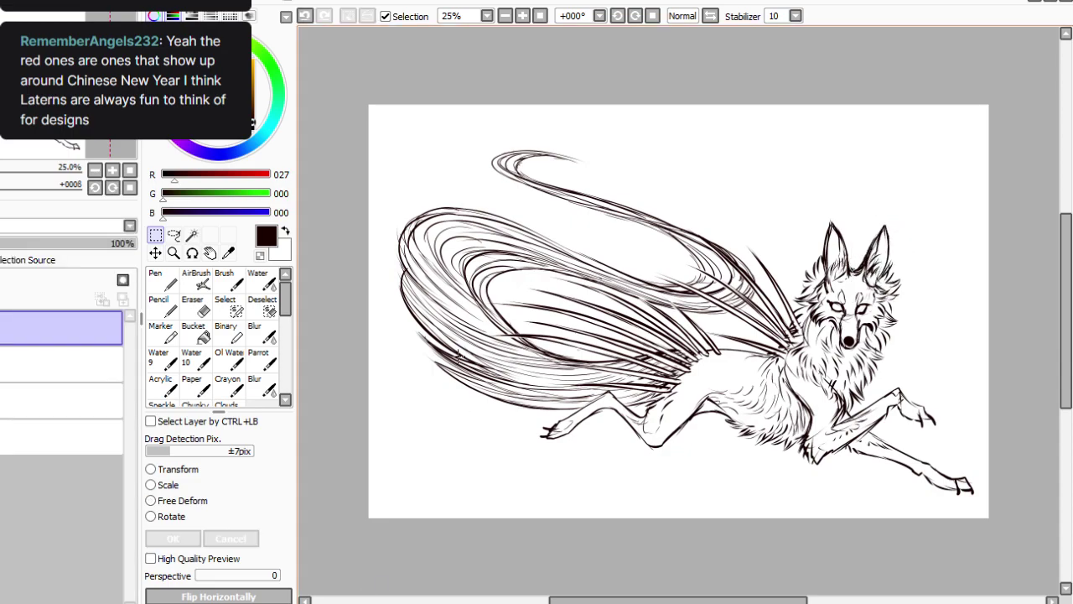
# Draw a small crescent moon between the wolf's ears using the Parrot brush at size 70.
pyautogui.click(262, 359)
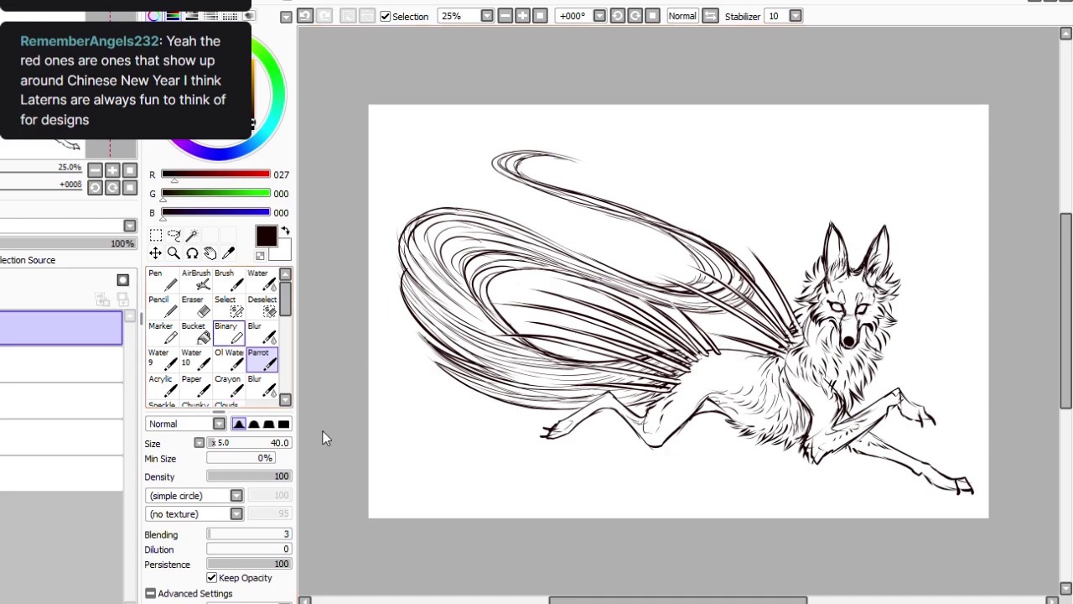
pyautogui.press(']')
pyautogui.press(']')
pyautogui.press(']')
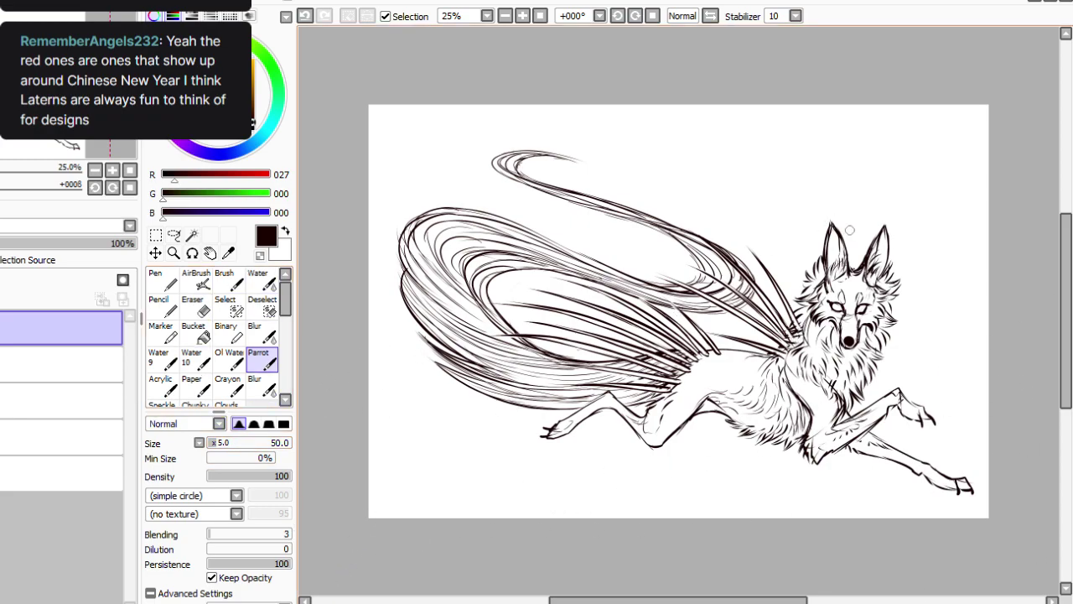
pyautogui.press('[')
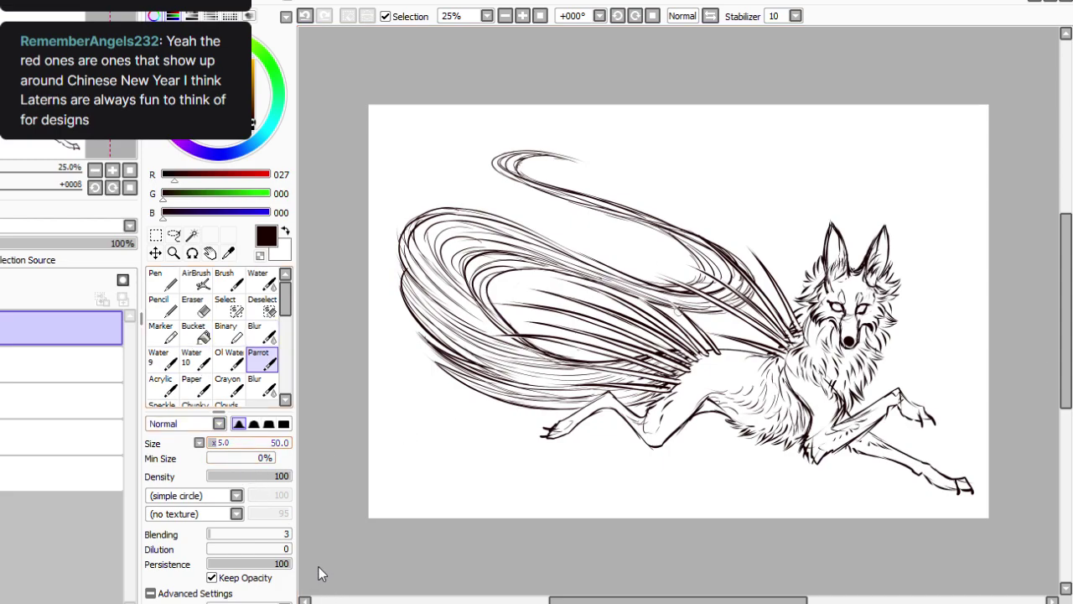
pyautogui.press(']')
pyautogui.press(']')
pyautogui.press(']')
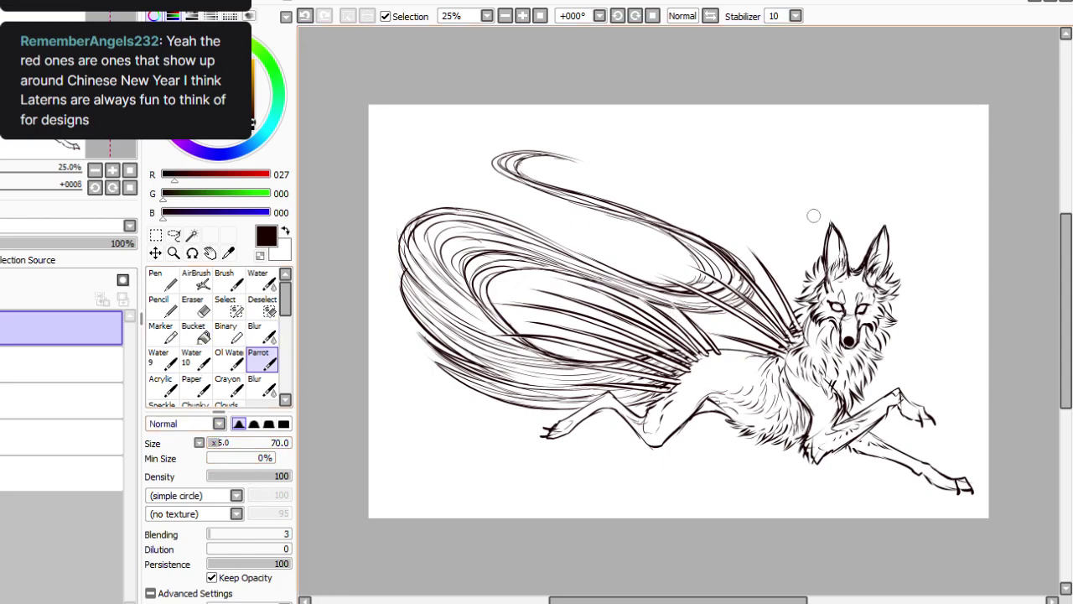
pyautogui.moveTo(861, 222); pyautogui.dragTo(868, 245)
pyautogui.moveTo(858, 224); pyautogui.dragTo(855, 249)
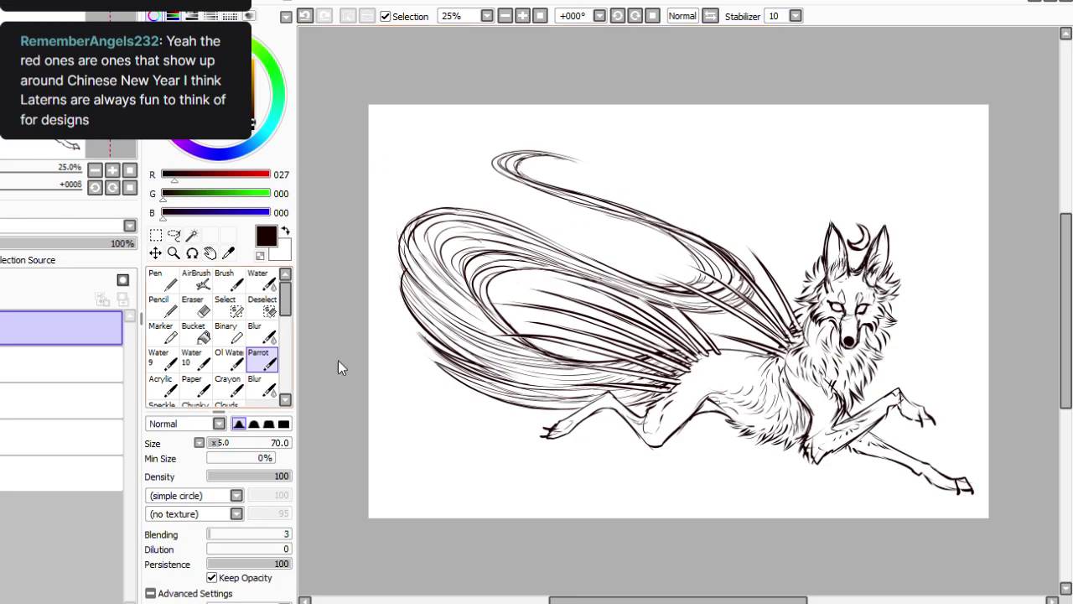
# Lasso the crescent moon and nudge it slightly so it sits centred above the wolf's head.
pyautogui.press('e')
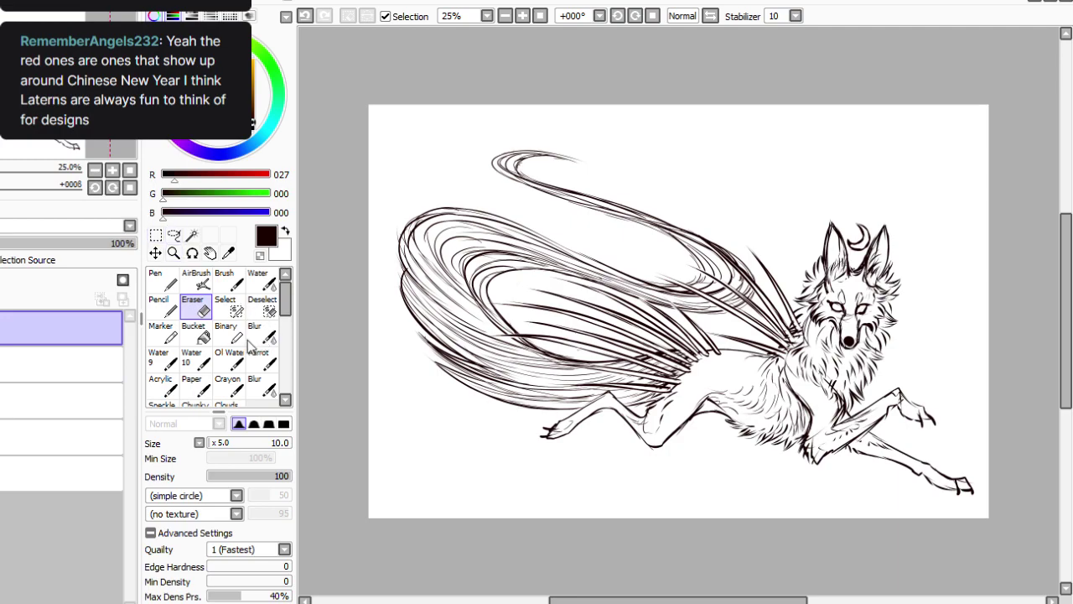
pyautogui.click(174, 236)
pyautogui.moveTo(849, 208)
pyautogui.mouseDown()
pyautogui.moveTo(898, 243)
pyautogui.moveTo(848, 211)
pyautogui.moveTo(859, 233)
pyautogui.mouseUp()
pyautogui.hotkey('ctrl', 'd')
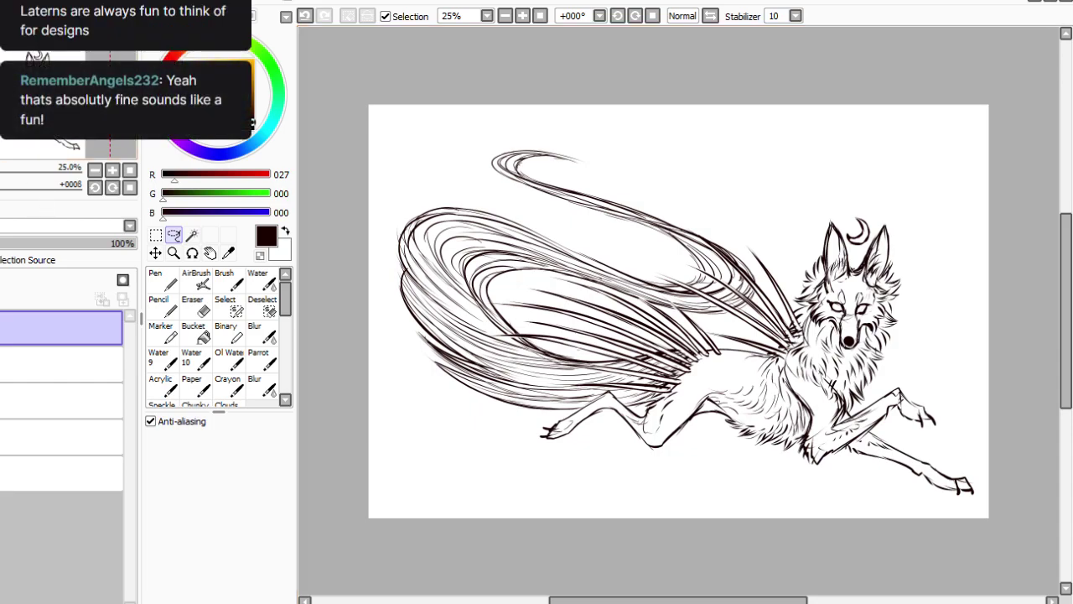
# Merge the moon layer and dot small specks around the moon and ears on a new layer with the Parrot brush at size 15.
pyautogui.hotkey('ctrl', 'e')
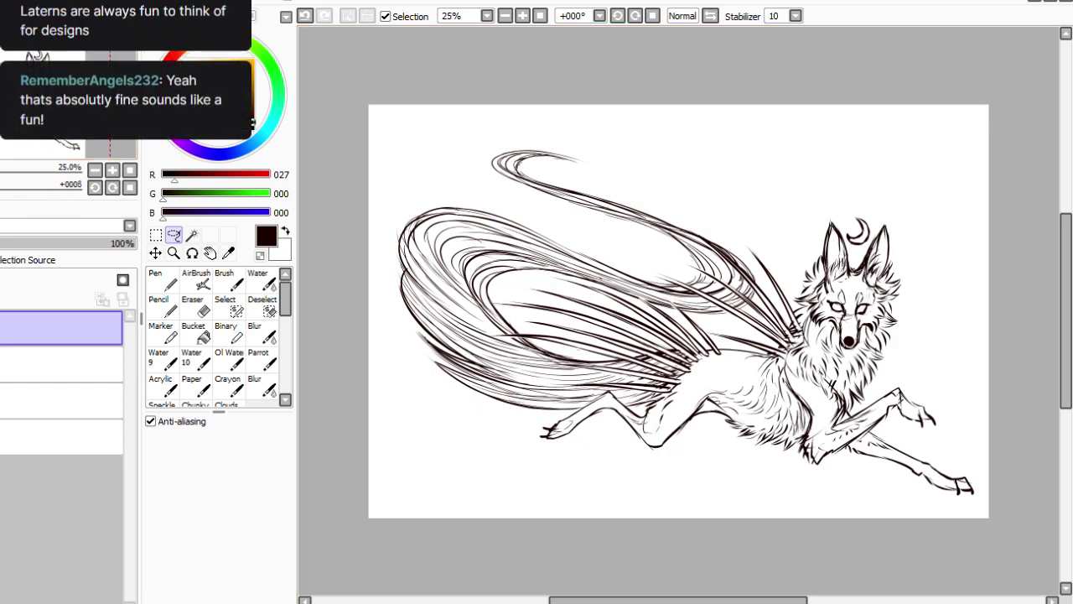
pyautogui.hotkey('ctrl', 'v')
pyautogui.click(3, 364)
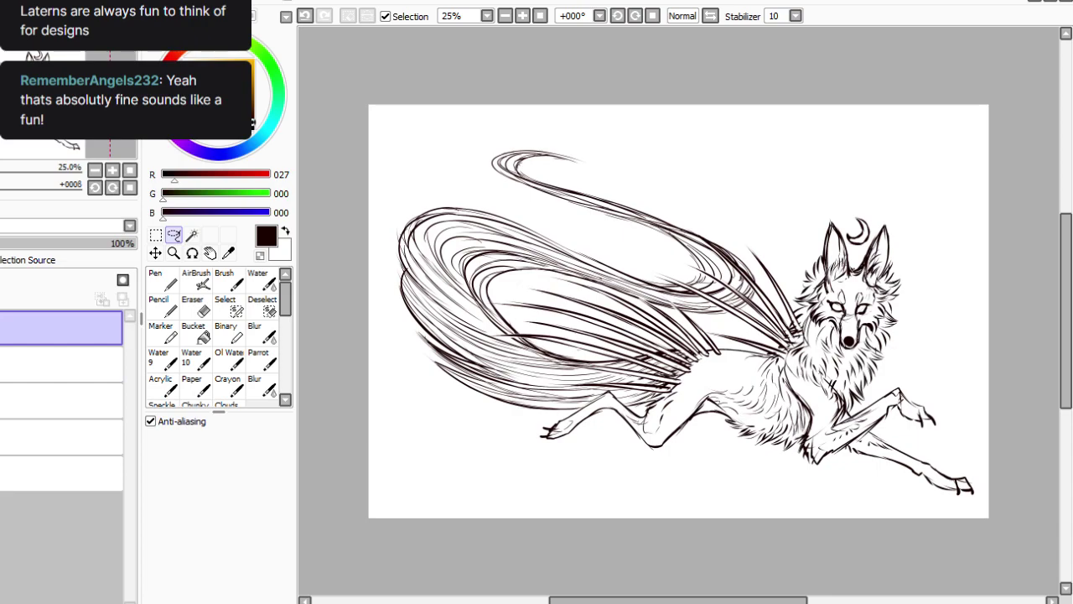
pyautogui.hotkey('ctrl', 'shift', 'n')
pyautogui.click(262, 359)
pyautogui.click(210, 442)
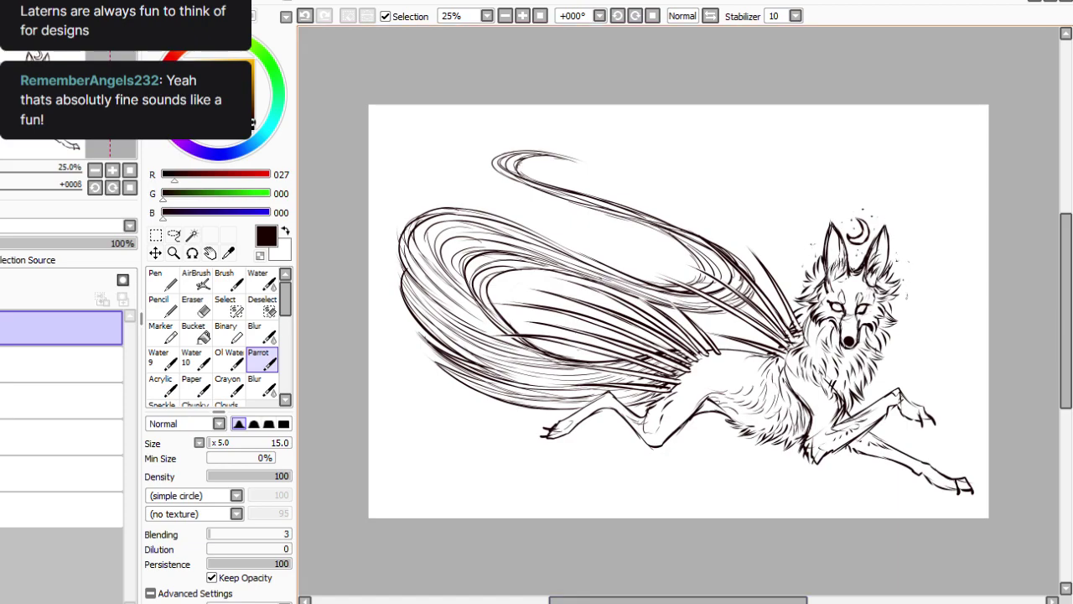
# Merge the specks into the wolf sketch, duplicate the merged sketch layer and add an empty layer on top.
pyautogui.hotkey('ctrl', 'e')
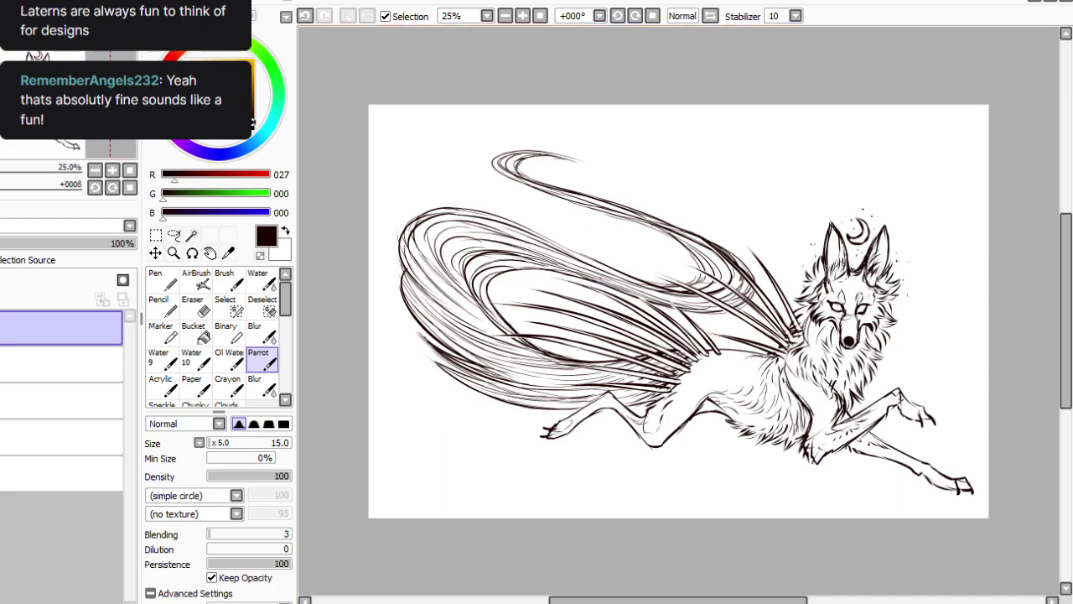
pyautogui.hotkey('ctrl', 'shift', 'n')
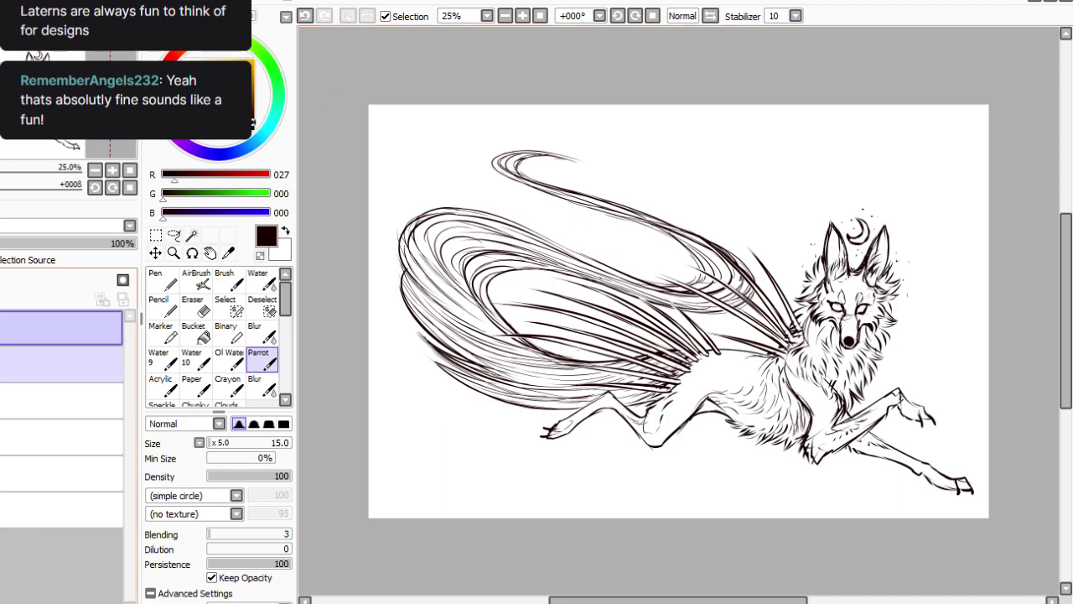
pyautogui.click(61, 365)
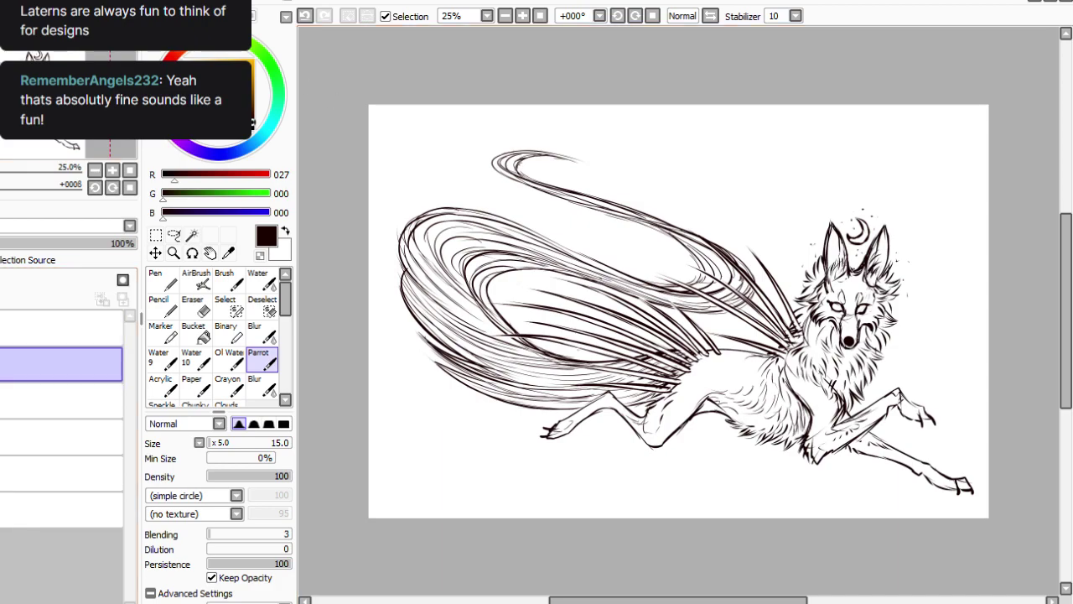
pyautogui.hotkey('ctrl', 'j')
pyautogui.click(3, 400)
pyautogui.click(61, 328)
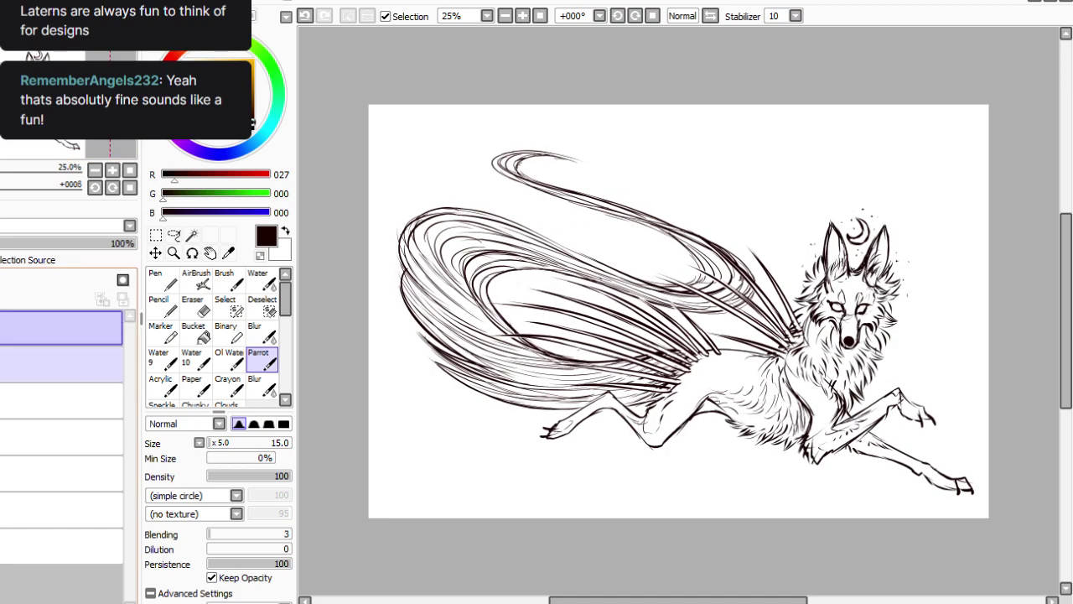
# Lower the wolf sketch layer's opacity to 32% and make the empty layer above it active.
pyautogui.click(60, 365)
pyautogui.moveTo(579, 599); pyautogui.dragTo(551, 600)
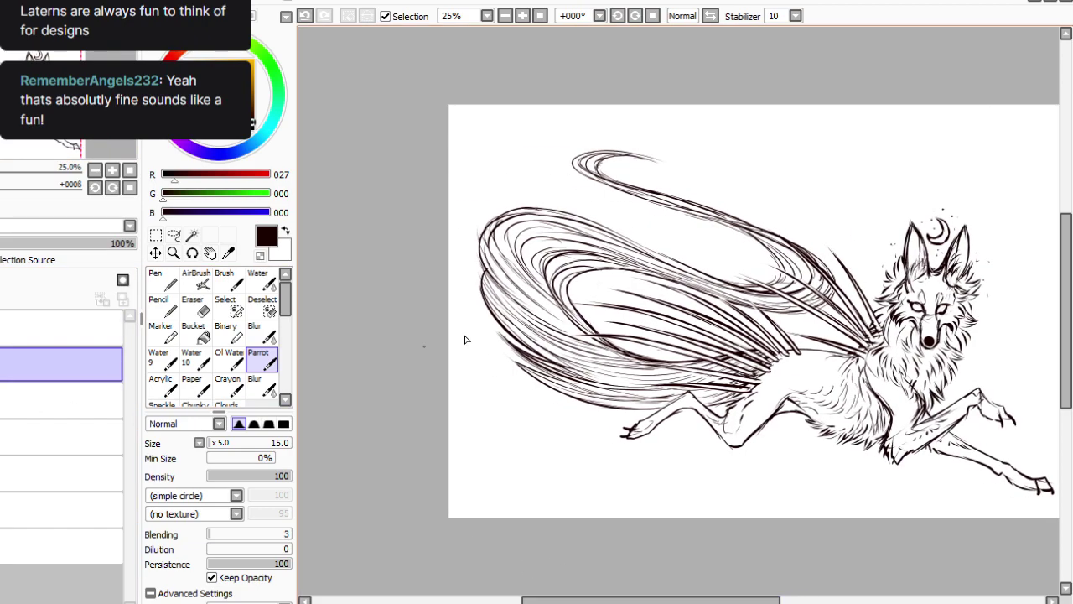
pyautogui.click(2, 243)
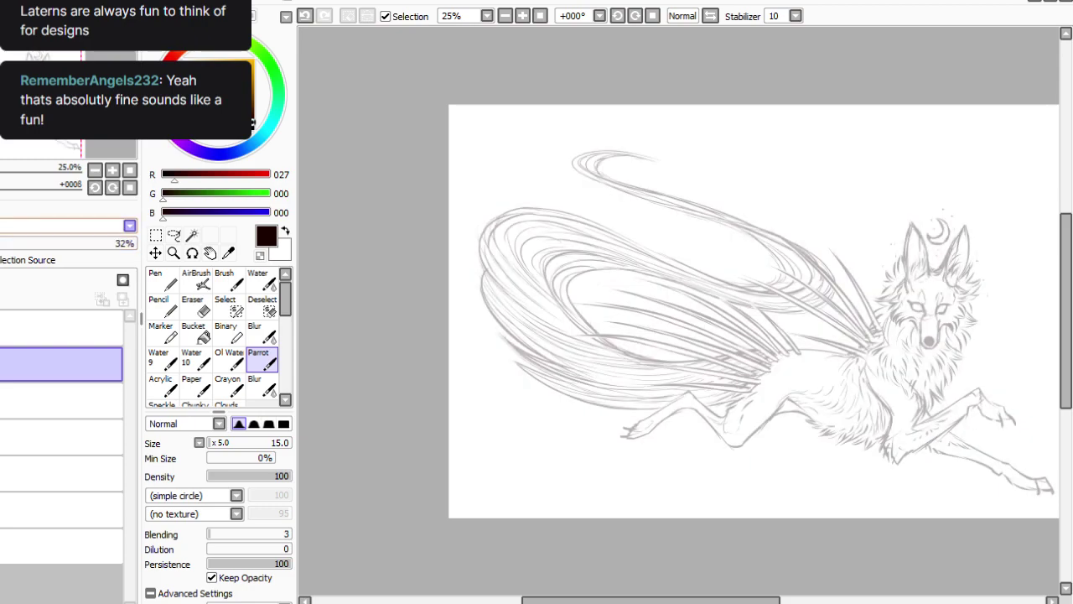
pyautogui.click(61, 327)
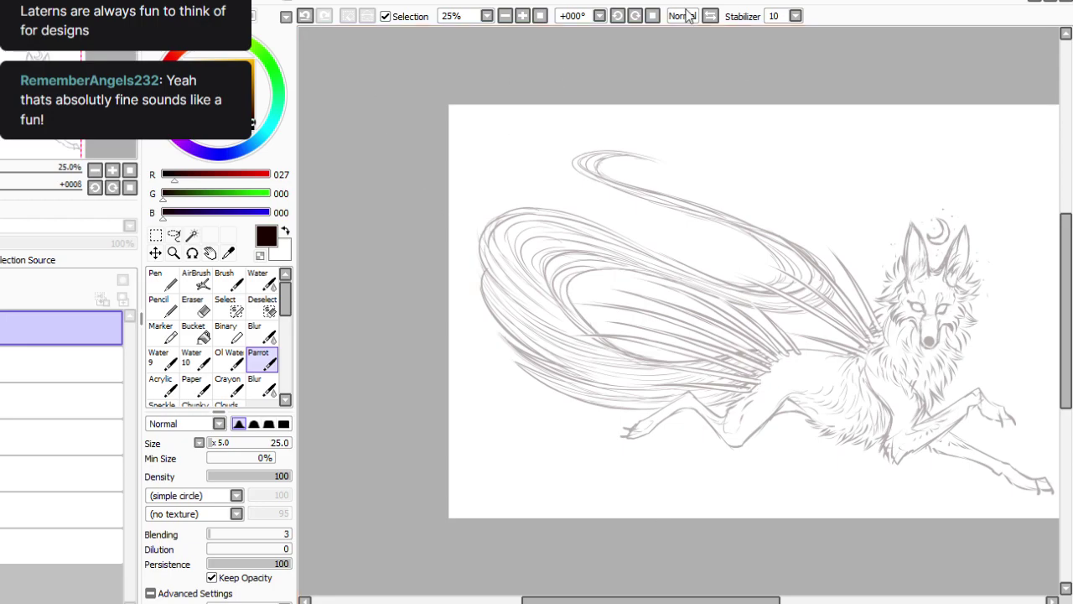
pyautogui.press('pageup')
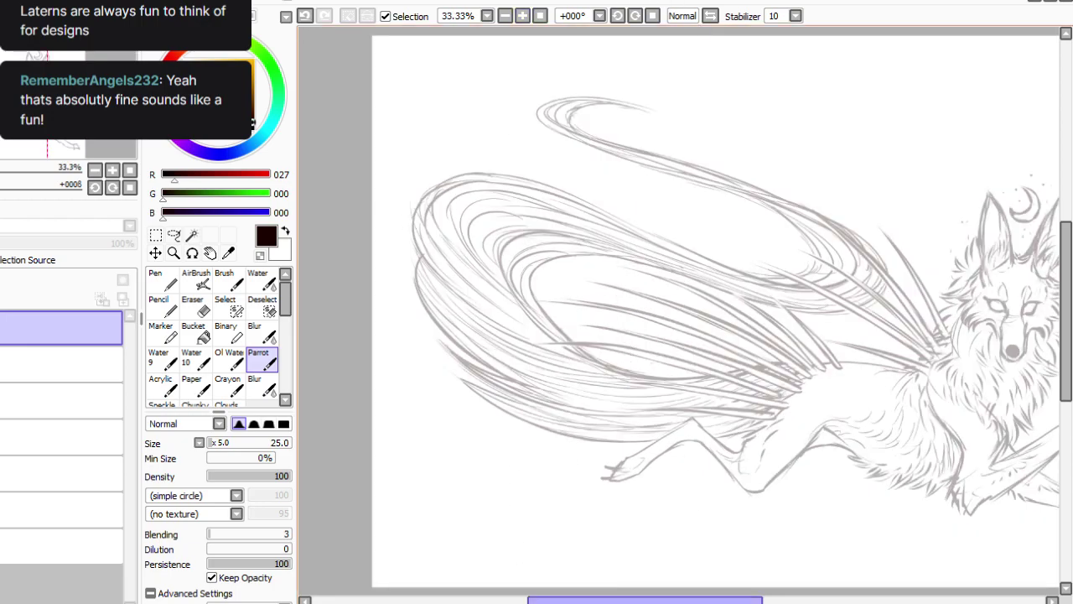
# Compare the white and gold drama mask references, and copy nearly all of the white masks image into the wolf drawing.
pyautogui.click(570, 603)
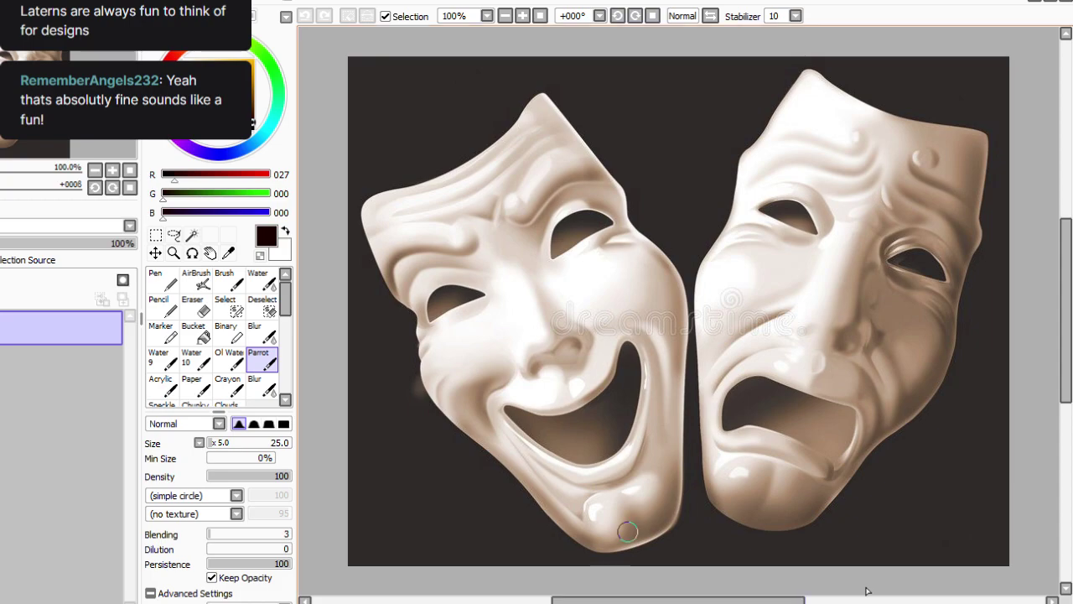
pyautogui.click(671, 603)
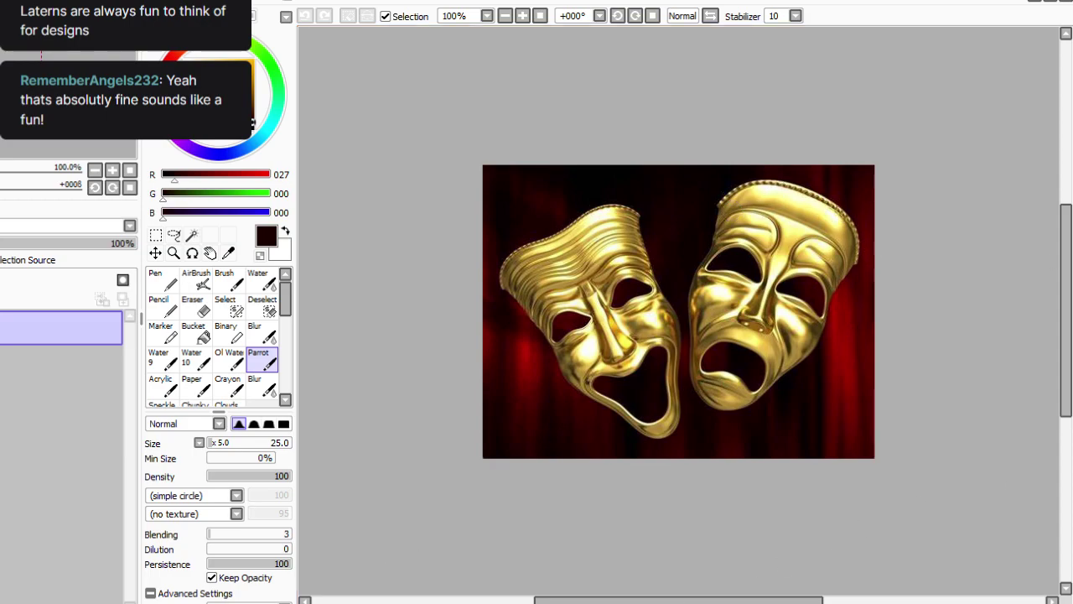
pyautogui.hotkey('ctrl', 'Tab')
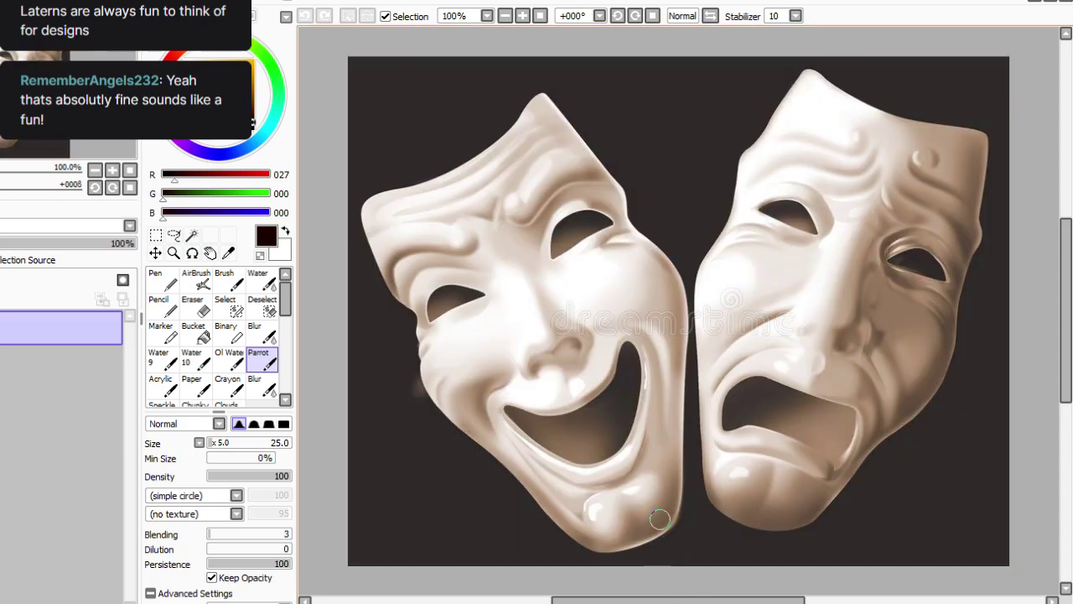
pyautogui.press('m')
pyautogui.moveTo(347, 56)
pyautogui.mouseDown()
pyautogui.moveTo(479, 491)
pyautogui.moveTo(1009, 547)
pyautogui.mouseUp()
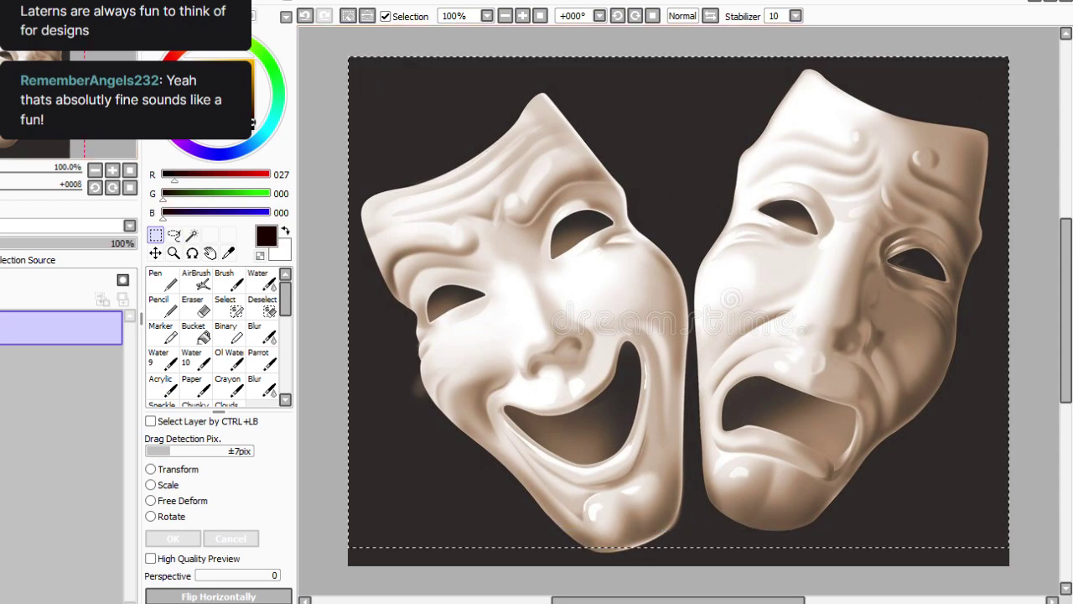
pyautogui.hotkey('ctrl', 'Tab')
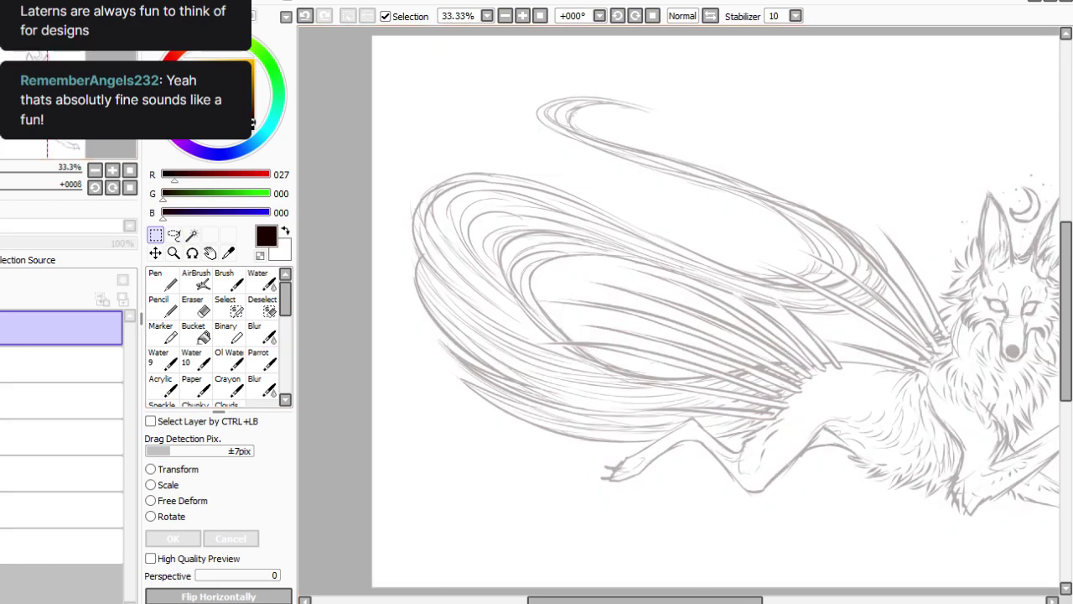
pyautogui.hotkey('ctrl', 'v')
# Block in a laughing mask's solid black eyes and grinning mouth over the tail's outer bend on a separate layer, using brush size 25.
pyautogui.click(84, 364)
pyautogui.click(262, 361)
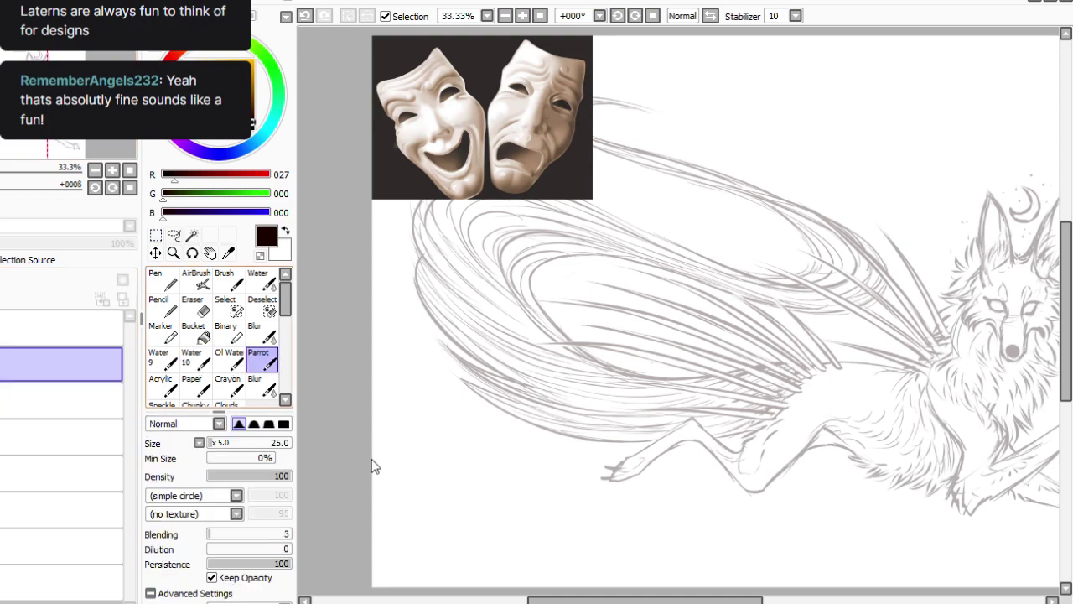
pyautogui.click(634, 379)
pyautogui.click(6, 365)
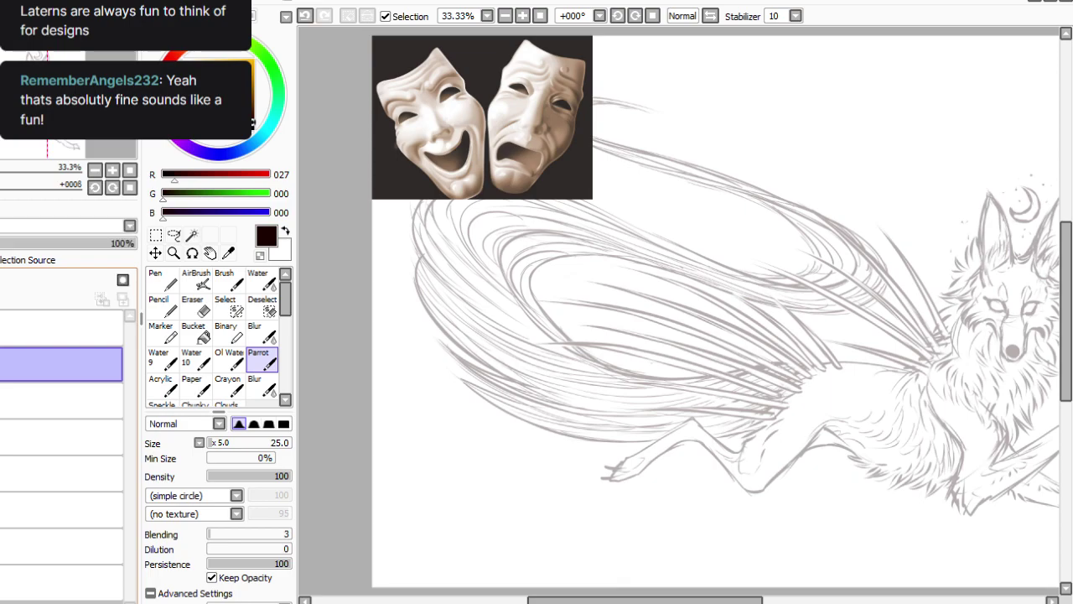
pyautogui.moveTo(472, 304)
pyautogui.mouseDown()
pyautogui.moveTo(486, 296)
pyautogui.moveTo(439, 313)
pyautogui.moveTo(480, 297)
pyautogui.moveTo(484, 314)
pyautogui.moveTo(460, 334)
pyautogui.moveTo(483, 337)
pyautogui.moveTo(470, 339)
pyautogui.mouseUp()
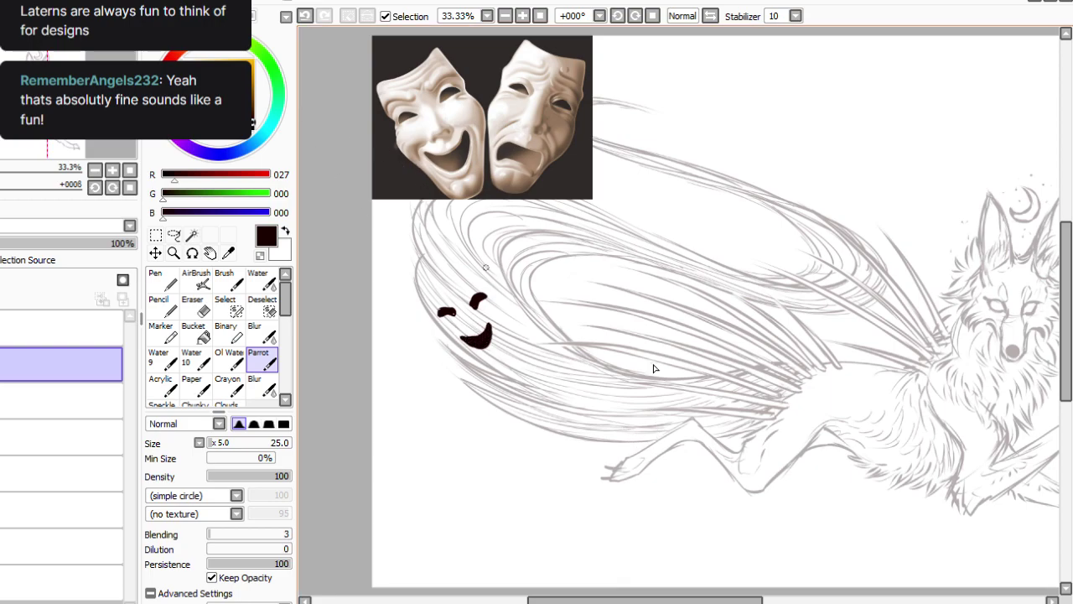
# Sketch the laughing mask's nose, cheek creases, jaw and pointed chin with the Parrot brush at size 15.
pyautogui.click(211, 443)
pyautogui.moveTo(486, 324); pyautogui.dragTo(495, 332)
pyautogui.moveTo(498, 302)
pyautogui.mouseDown()
pyautogui.moveTo(503, 330)
pyautogui.moveTo(437, 330)
pyautogui.moveTo(442, 343)
pyautogui.mouseUp()
pyautogui.moveTo(461, 342)
pyautogui.mouseDown()
pyautogui.moveTo(503, 345)
pyautogui.moveTo(492, 374)
pyautogui.mouseUp()
pyautogui.moveTo(446, 345); pyautogui.dragTo(495, 369)
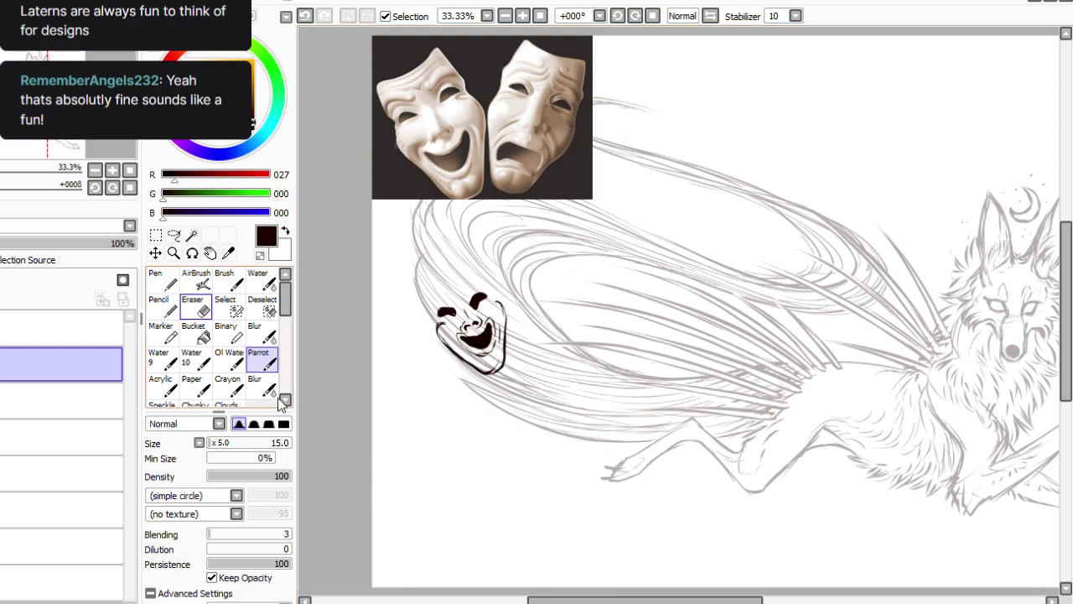
# Clean up the laughing mask's jaw and chin outline with small erasures and redrawn strokes.
pyautogui.click(196, 307)
pyautogui.click(306, 16)
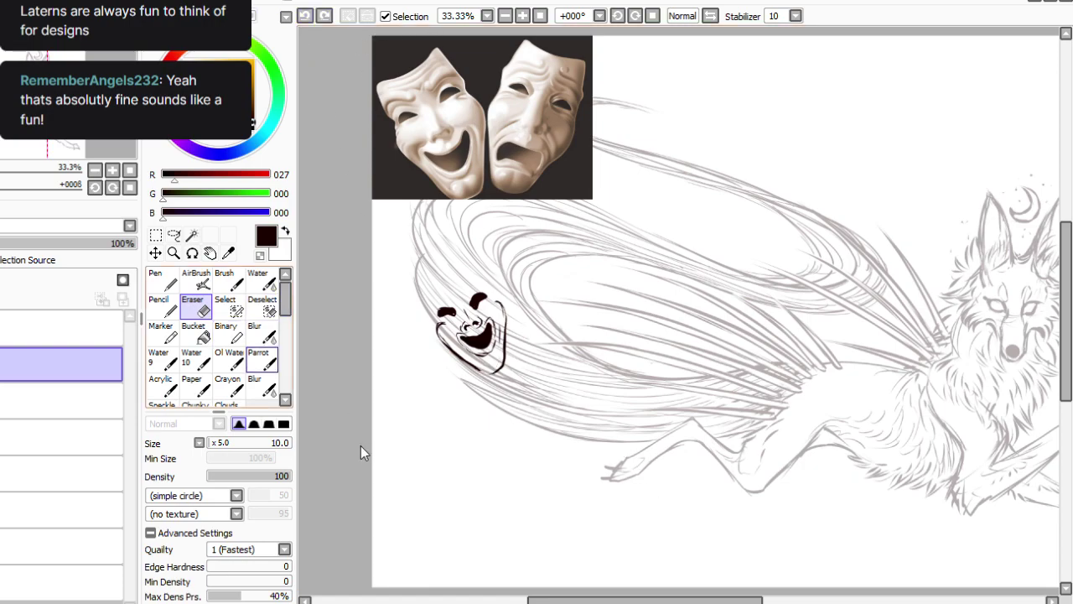
pyautogui.click(262, 359)
pyautogui.moveTo(498, 369); pyautogui.dragTo(480, 369)
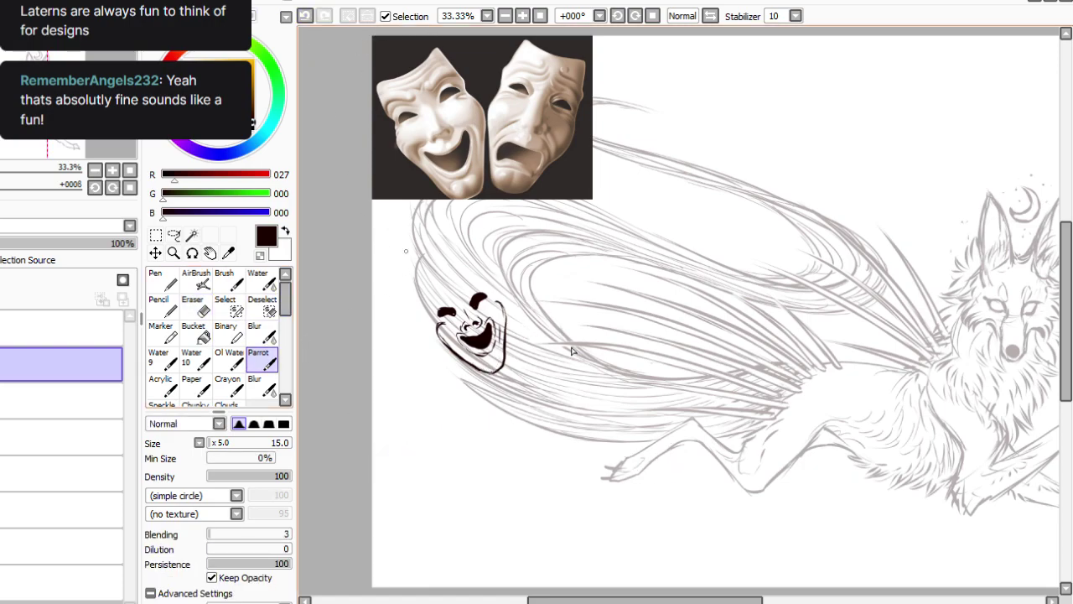
pyautogui.press('e')
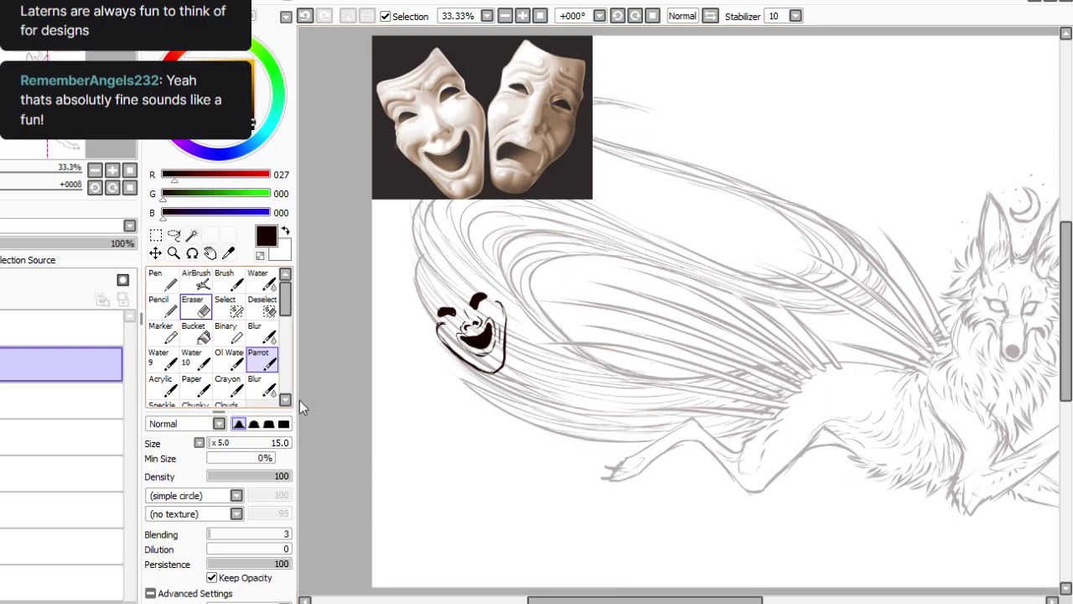
pyautogui.press('b')
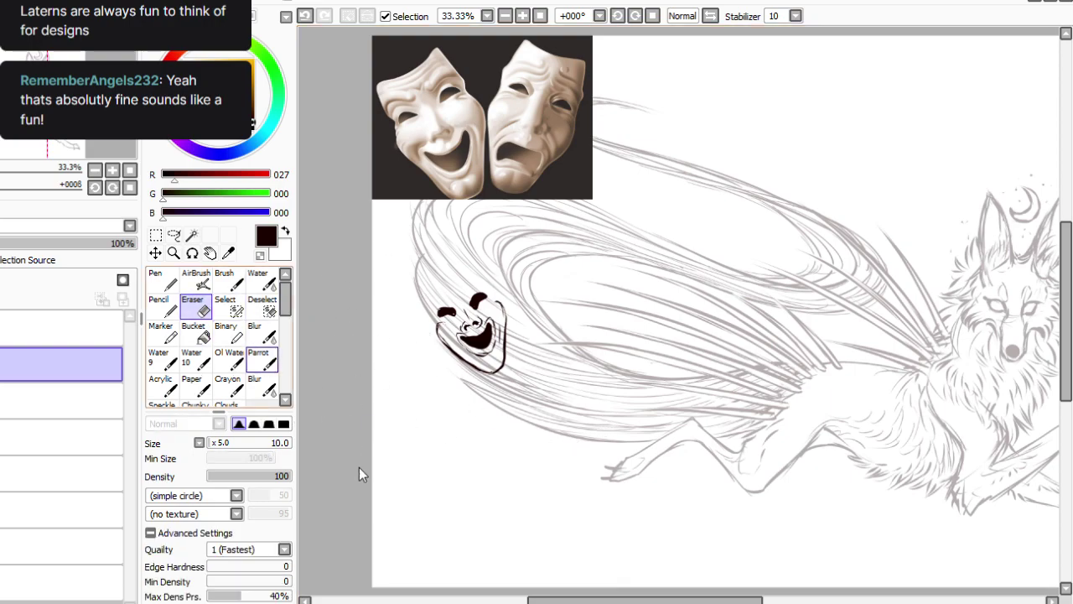
# Draw the laughing mask's temples, brow lines and curved forehead edge, tidy the outline and add another layer.
pyautogui.moveTo(422, 295); pyautogui.dragTo(436, 320)
pyautogui.moveTo(482, 272); pyautogui.dragTo(495, 302)
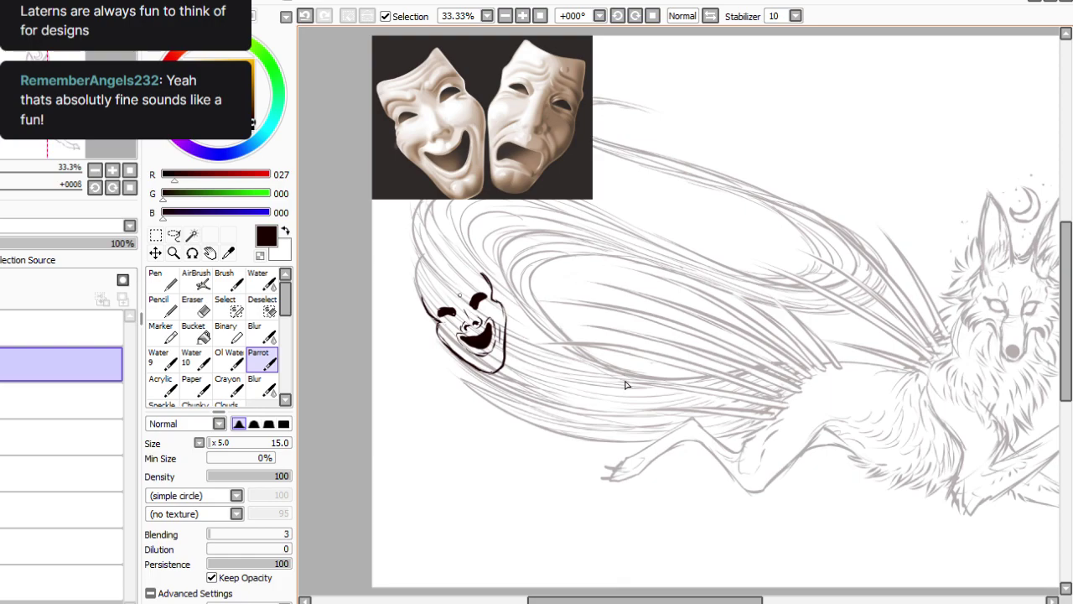
pyautogui.moveTo(473, 280)
pyautogui.mouseDown()
pyautogui.moveTo(463, 296)
pyautogui.moveTo(472, 300)
pyautogui.mouseUp()
pyautogui.moveTo(603, 384)
pyautogui.mouseDown()
pyautogui.moveTo(592, 390)
pyautogui.moveTo(624, 386)
pyautogui.moveTo(635, 351)
pyautogui.moveTo(610, 371)
pyautogui.moveTo(578, 377)
pyautogui.moveTo(609, 428)
pyautogui.mouseUp()
pyautogui.press('e')
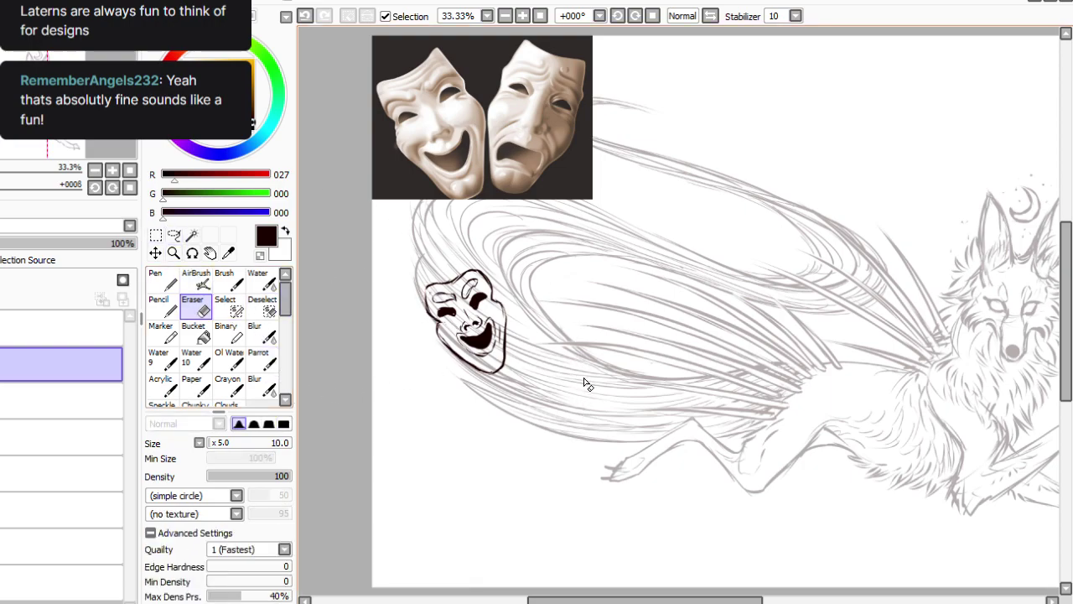
pyautogui.press('e')
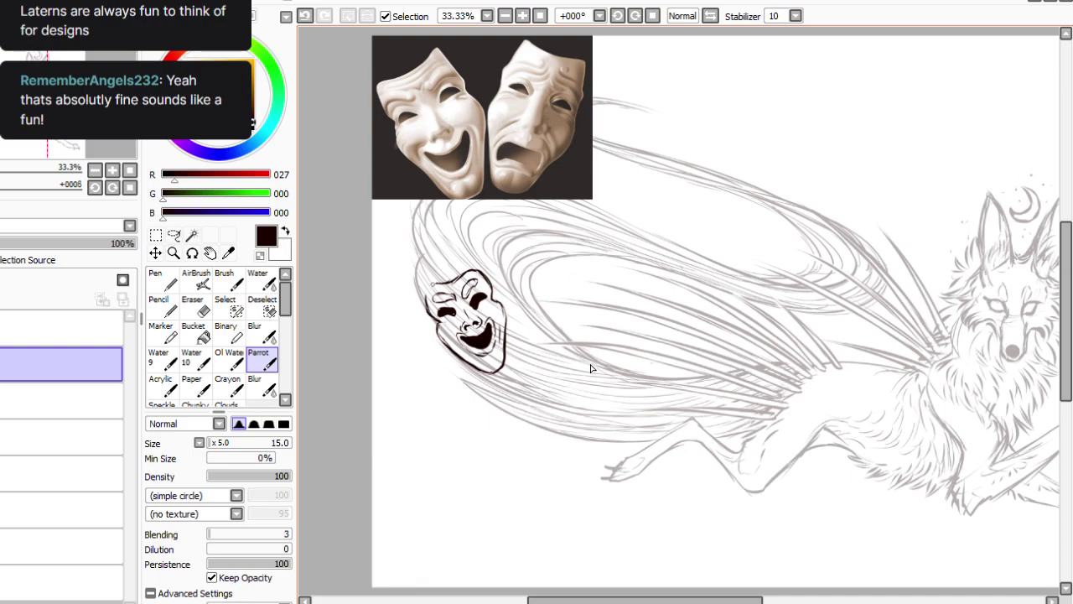
pyautogui.moveTo(436, 282); pyautogui.dragTo(428, 306)
pyautogui.hotkey('ctrl', 'v')
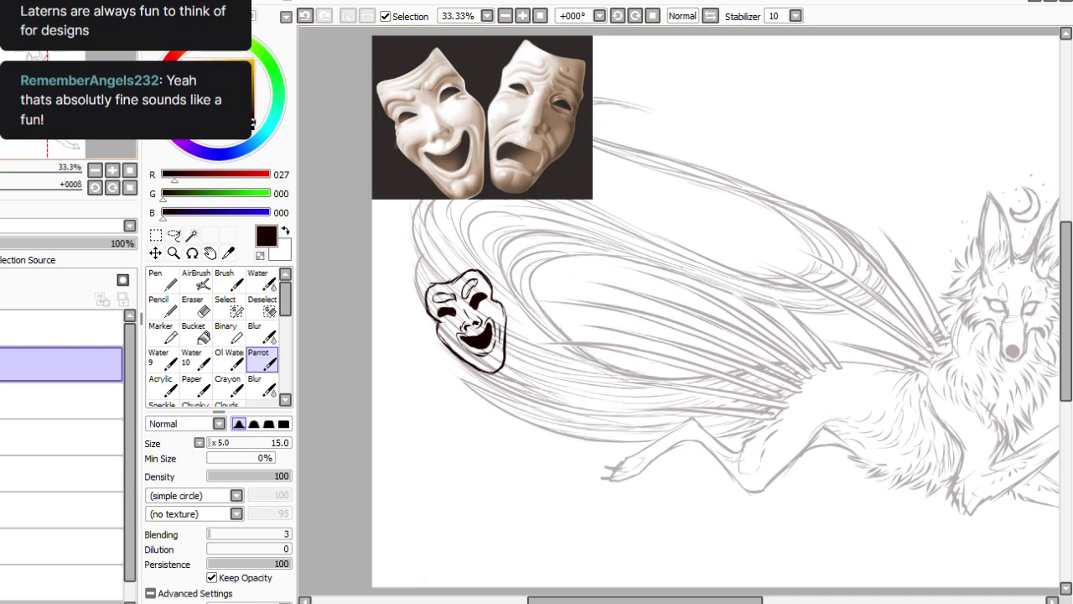
# Mirror the duplicated laughing mask horizontally, rotate it and place it beside the original on the side nearer the wolf.
pyautogui.hotkey('ctrl', 'h')
pyautogui.click(156, 236)
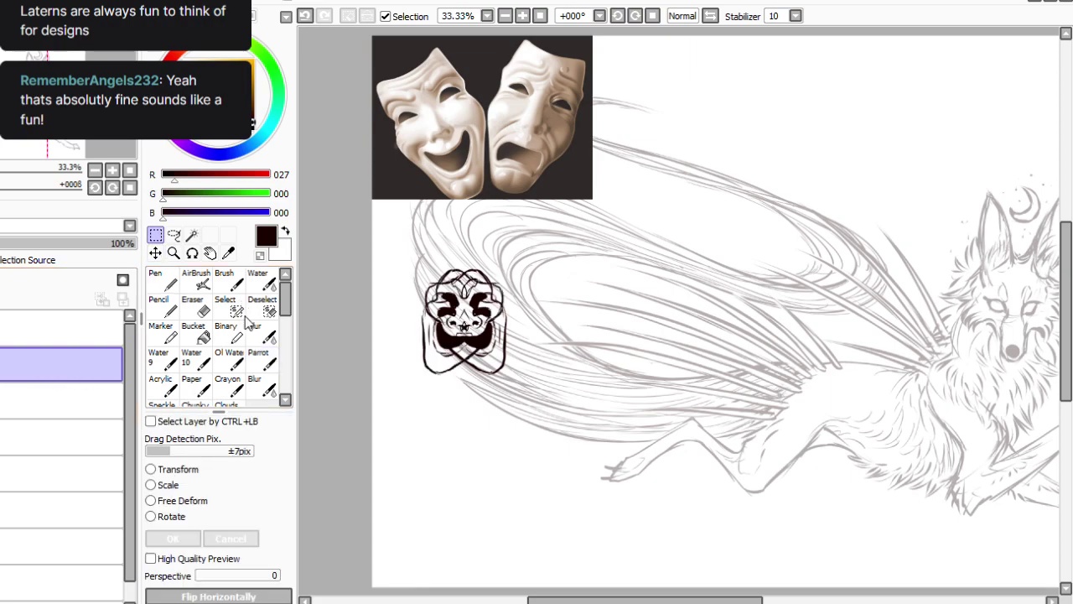
pyautogui.click(165, 516)
pyautogui.moveTo(447, 482); pyautogui.dragTo(695, 460)
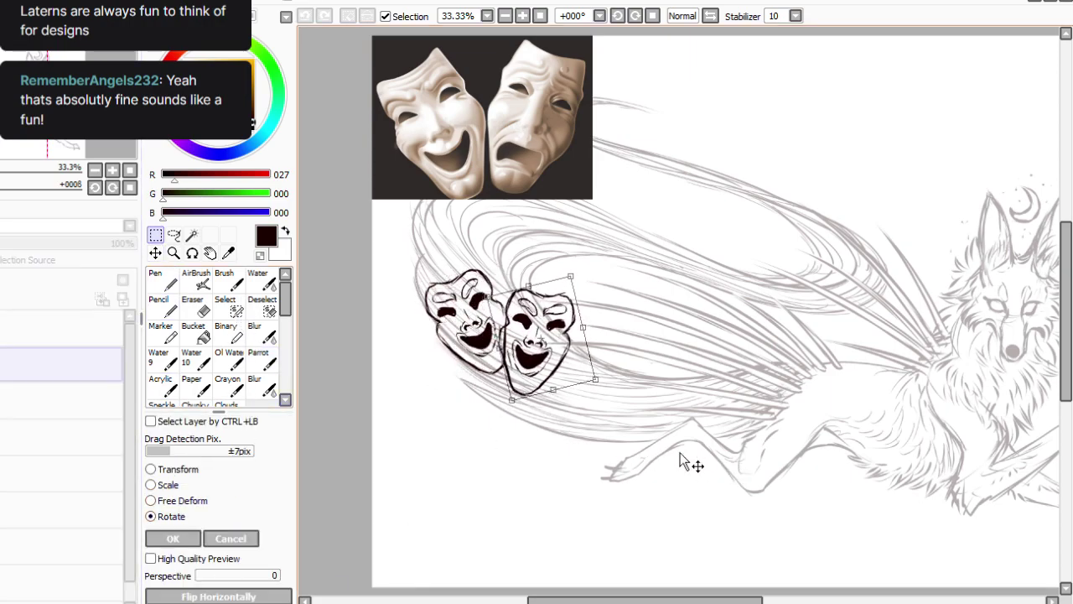
pyautogui.click(173, 538)
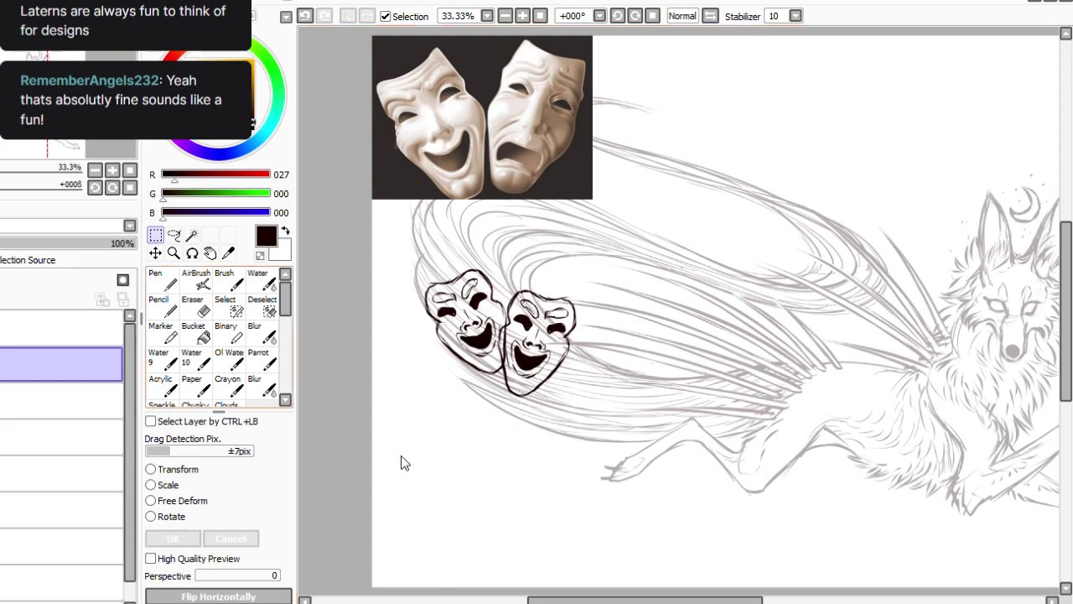
pyautogui.click(195, 307)
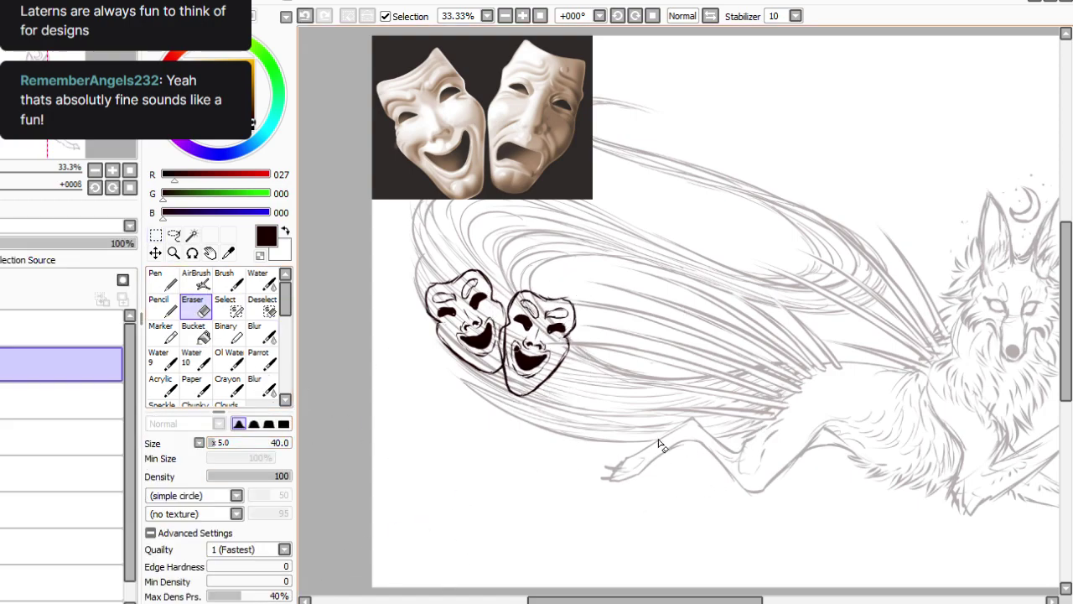
# Lasso the second mask's mouth, rotate it upside down into a frown and free-deform it to fit above the chin.
pyautogui.click(174, 234)
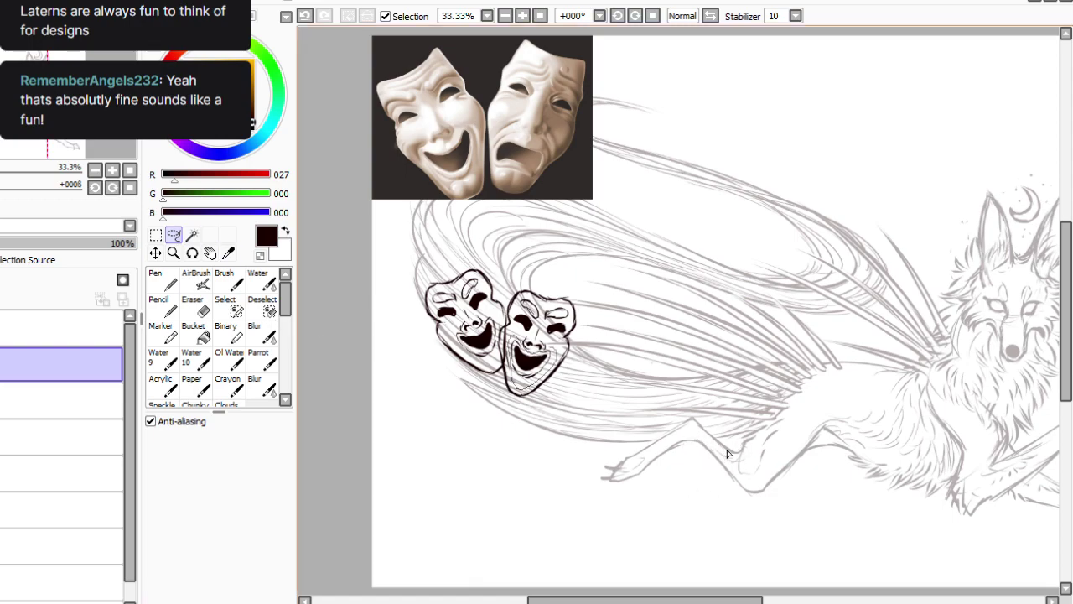
pyautogui.moveTo(522, 387); pyautogui.dragTo(511, 344)
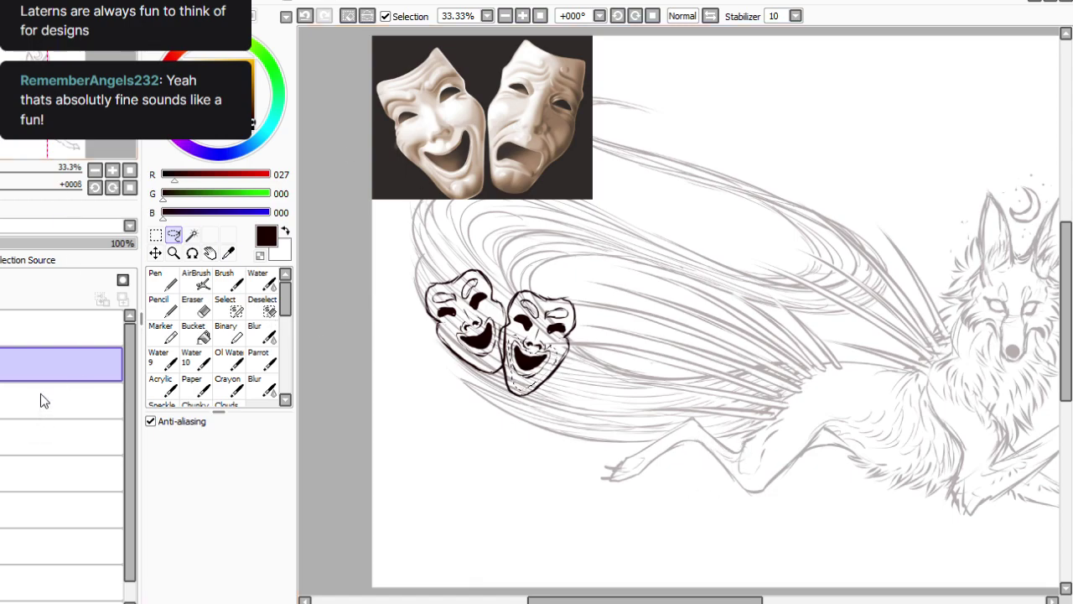
pyautogui.hotkey('ctrl', 't')
pyautogui.moveTo(654, 472)
pyautogui.mouseDown()
pyautogui.moveTo(654, 462)
pyautogui.moveTo(660, 479)
pyautogui.moveTo(695, 477)
pyautogui.moveTo(696, 466)
pyautogui.mouseUp()
pyautogui.click(182, 500)
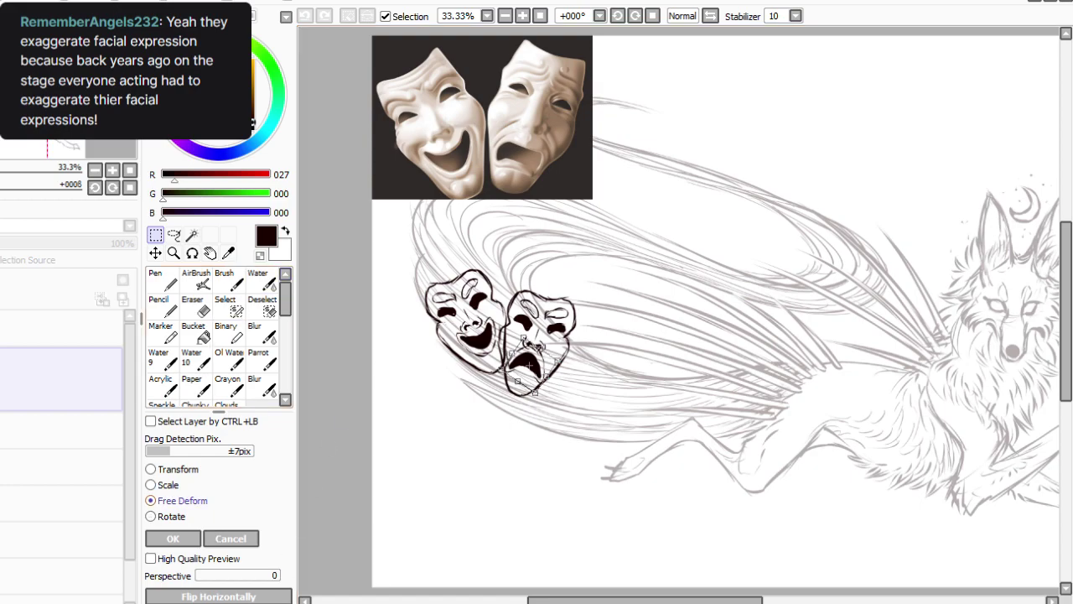
pyautogui.moveTo(719, 503); pyautogui.dragTo(677, 477)
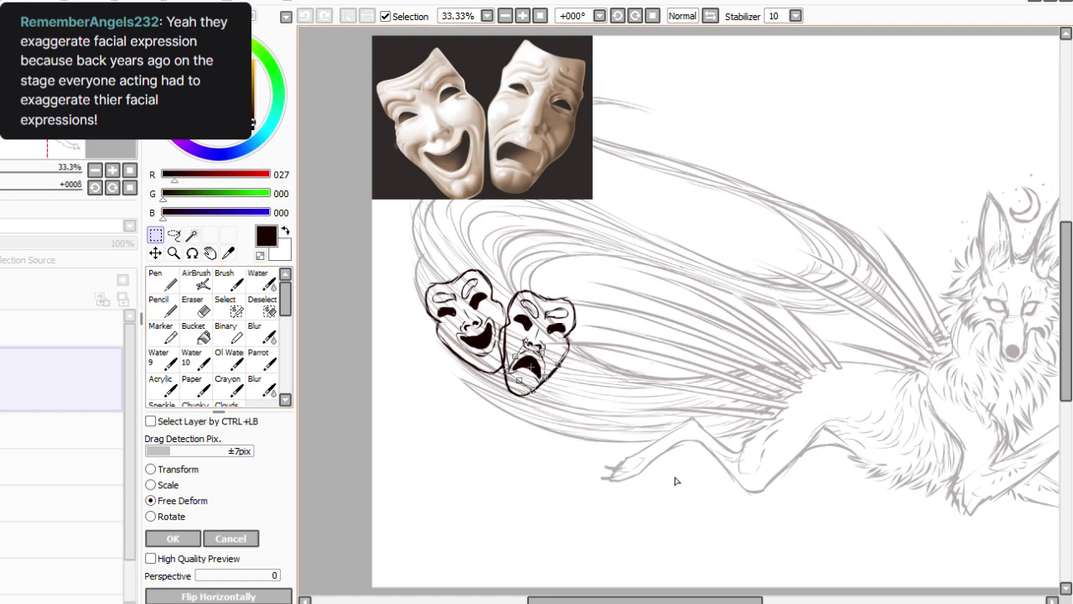
pyautogui.click(172, 539)
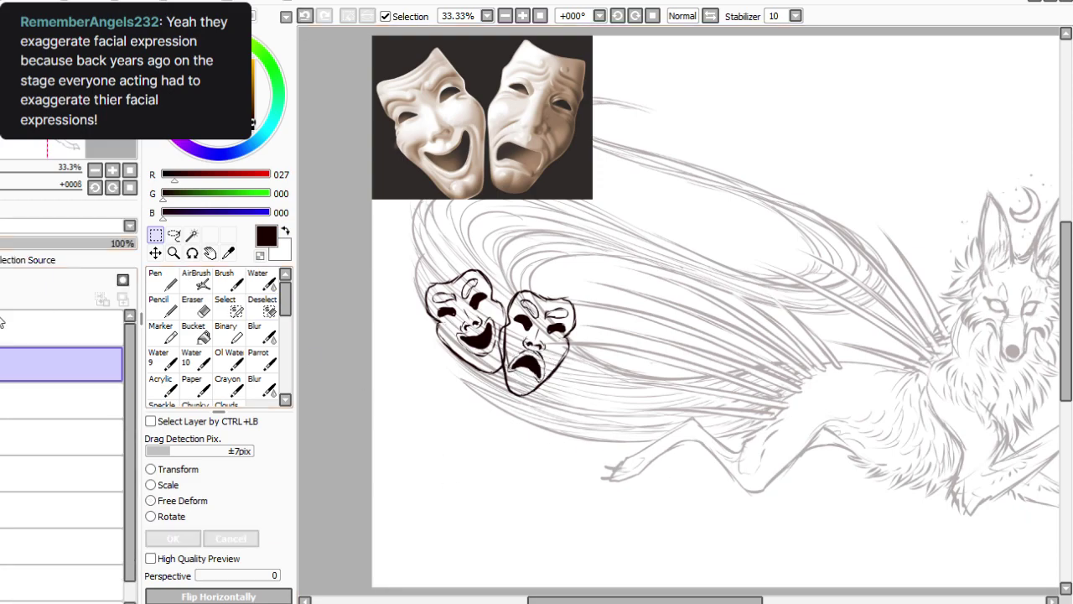
pyautogui.click(196, 306)
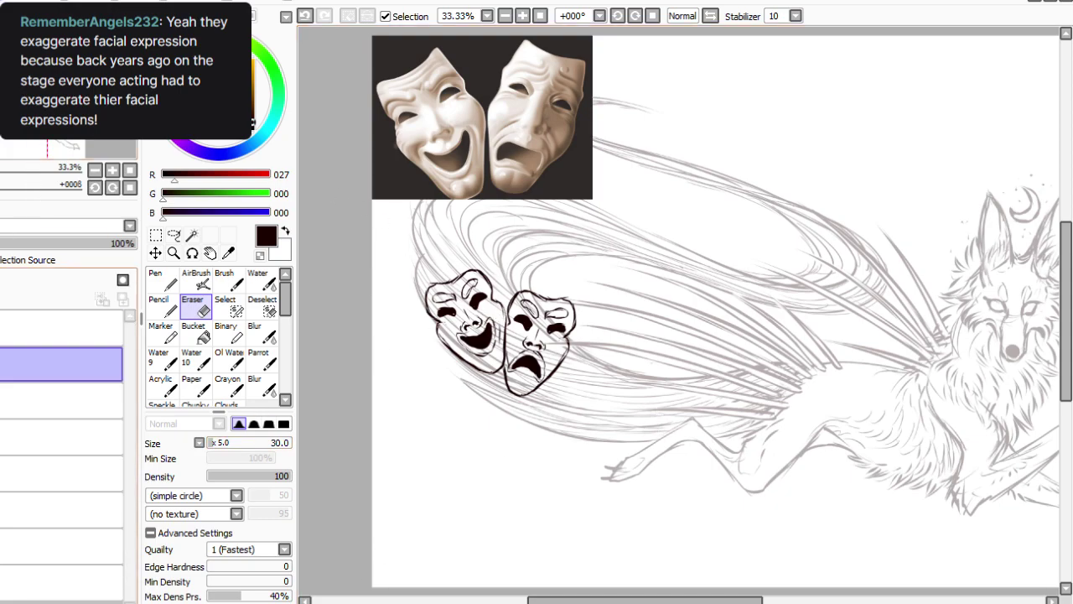
pyautogui.click(1, 364)
pyautogui.hotkey('ctrl', 'z')
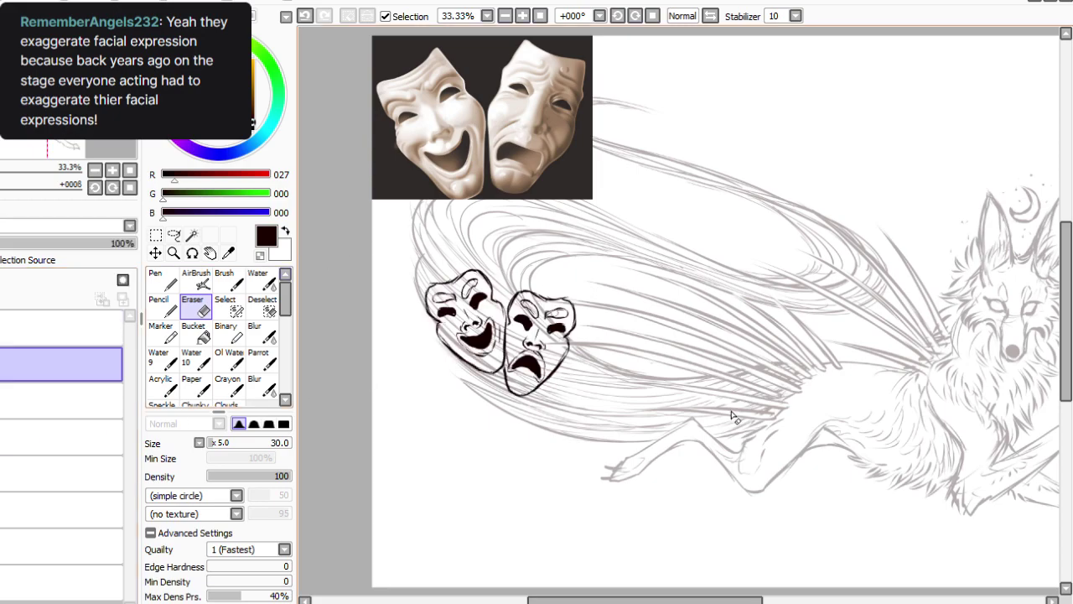
# Lasso each of the frowning mask's brows in turn and rotate it into a sad slant.
pyautogui.press('l')
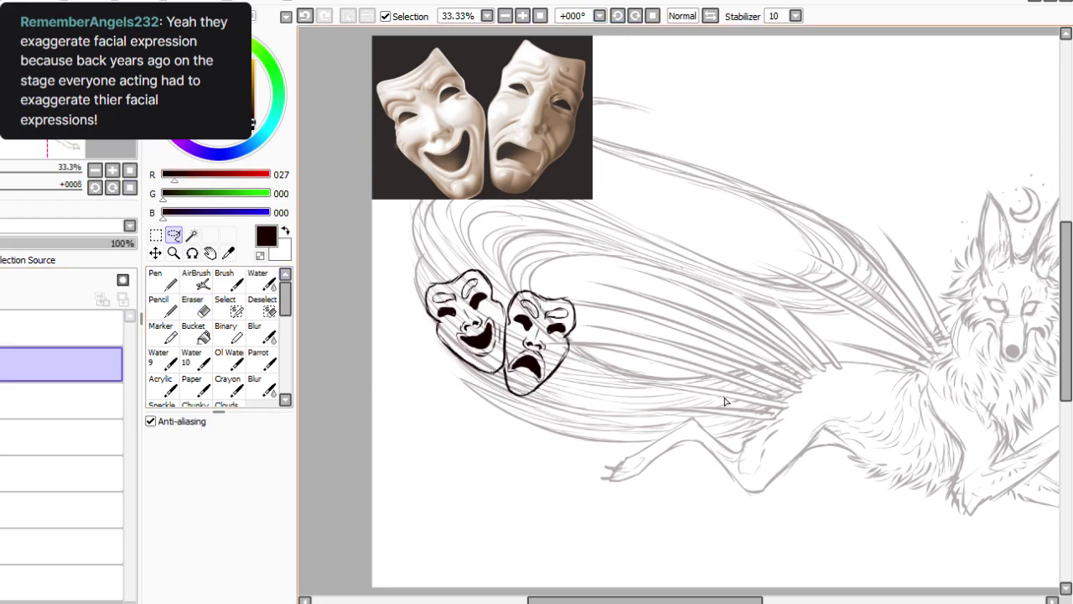
pyautogui.hotkey('ctrl', 't')
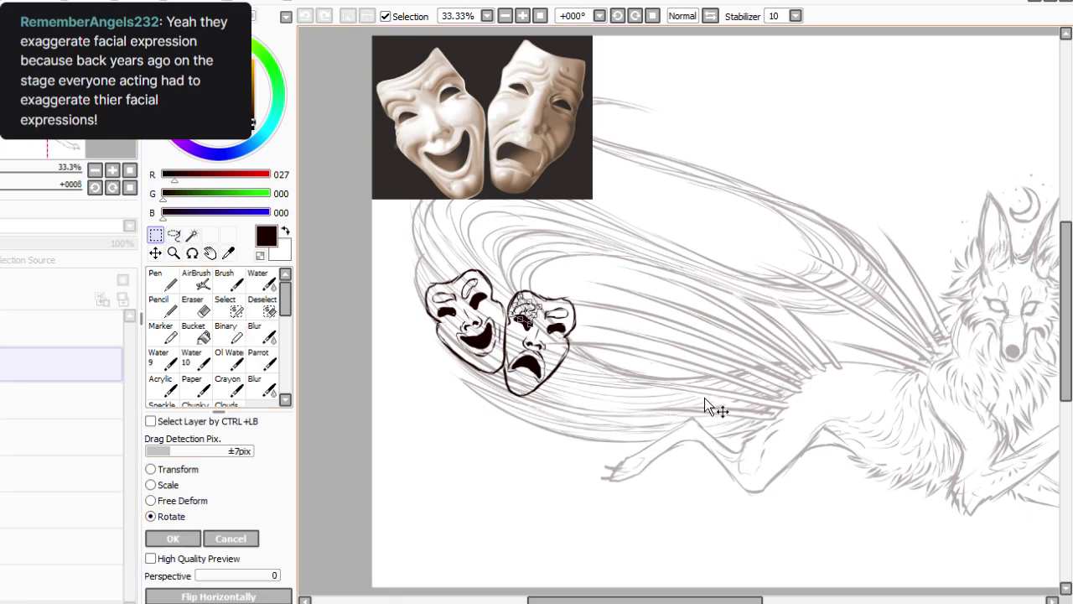
pyautogui.click(173, 537)
pyautogui.press('l')
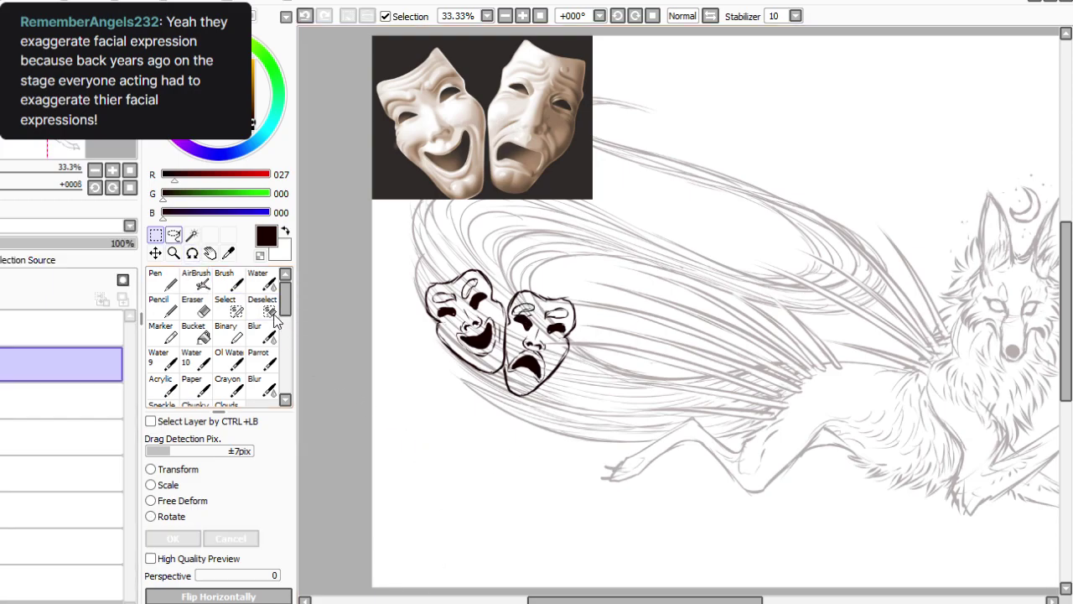
pyautogui.moveTo(544, 317); pyautogui.dragTo(547, 320)
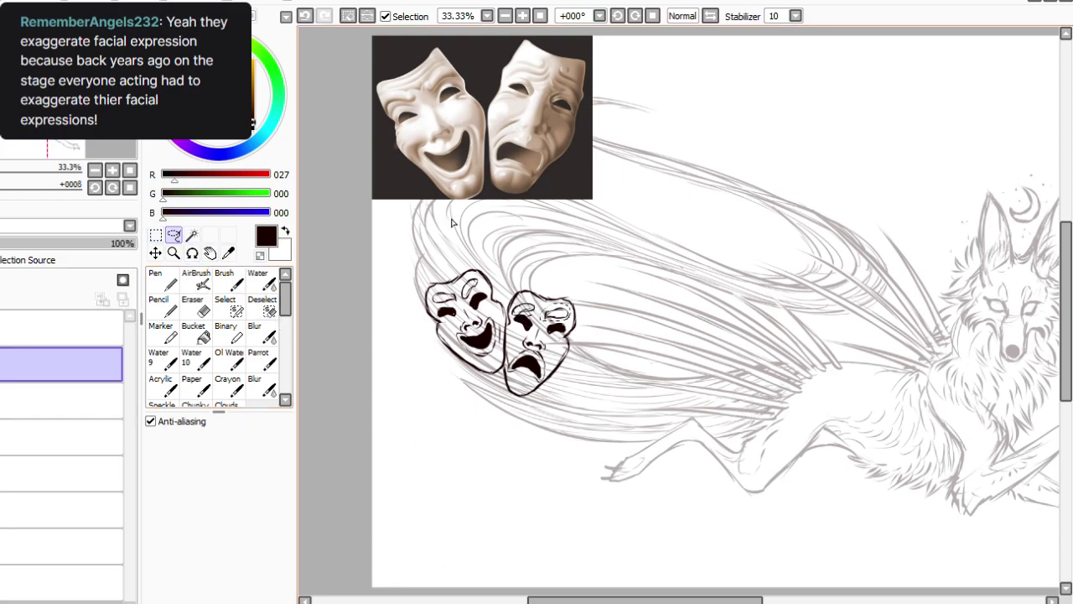
pyautogui.click(156, 236)
pyautogui.click(171, 517)
pyautogui.moveTo(738, 478); pyautogui.dragTo(723, 413)
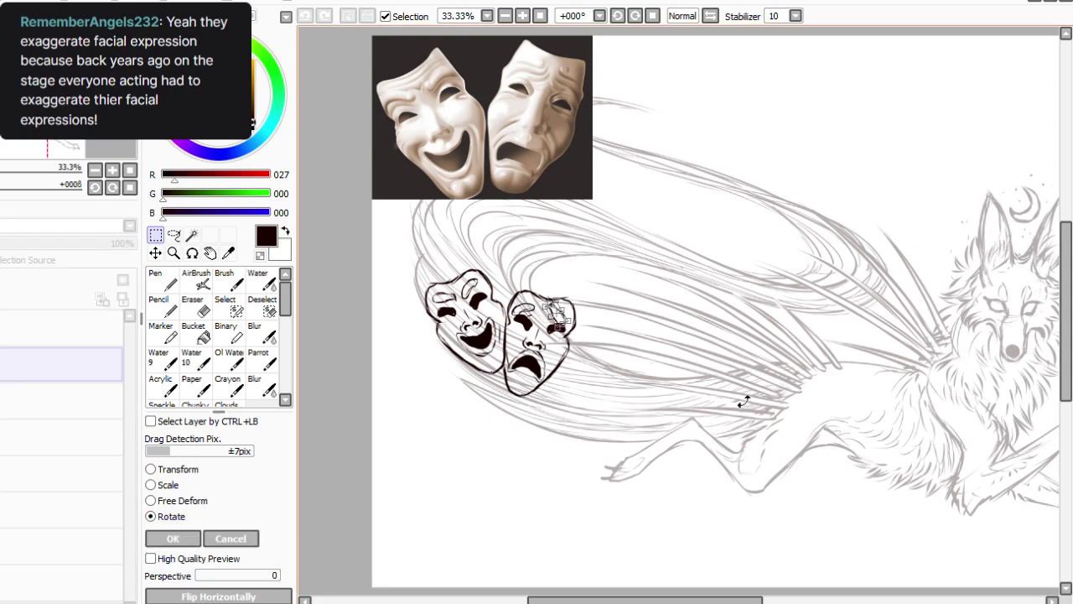
pyautogui.press('Return')
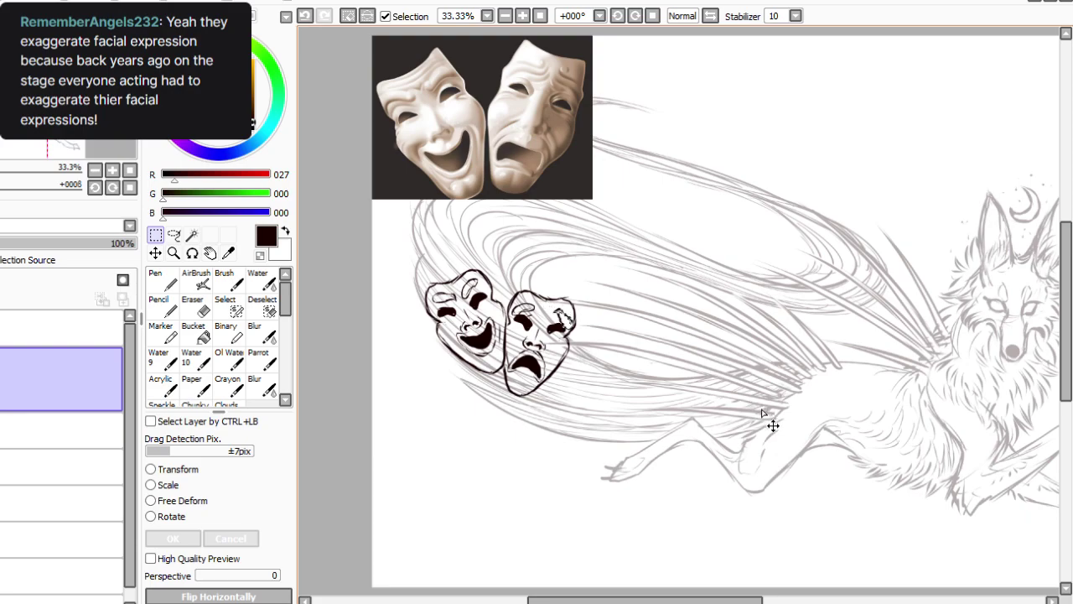
pyautogui.click(439, 551)
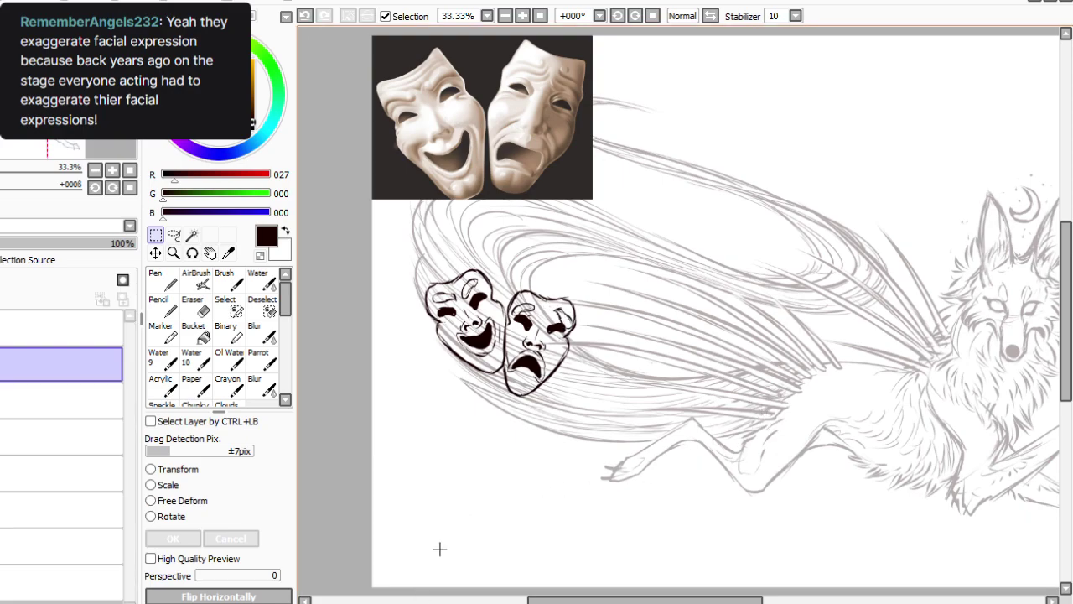
# Clean up the frowning mask's features with the eraser at size 30 and draw creases around its mouth with the Parrot brush at size 15.
pyautogui.click(193, 305)
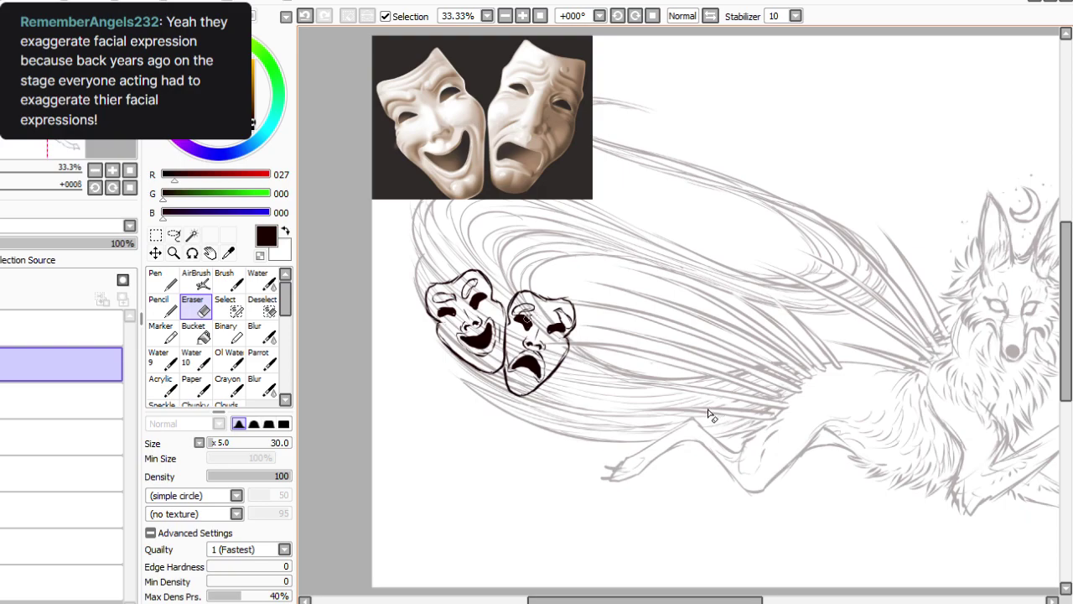
pyautogui.click(261, 359)
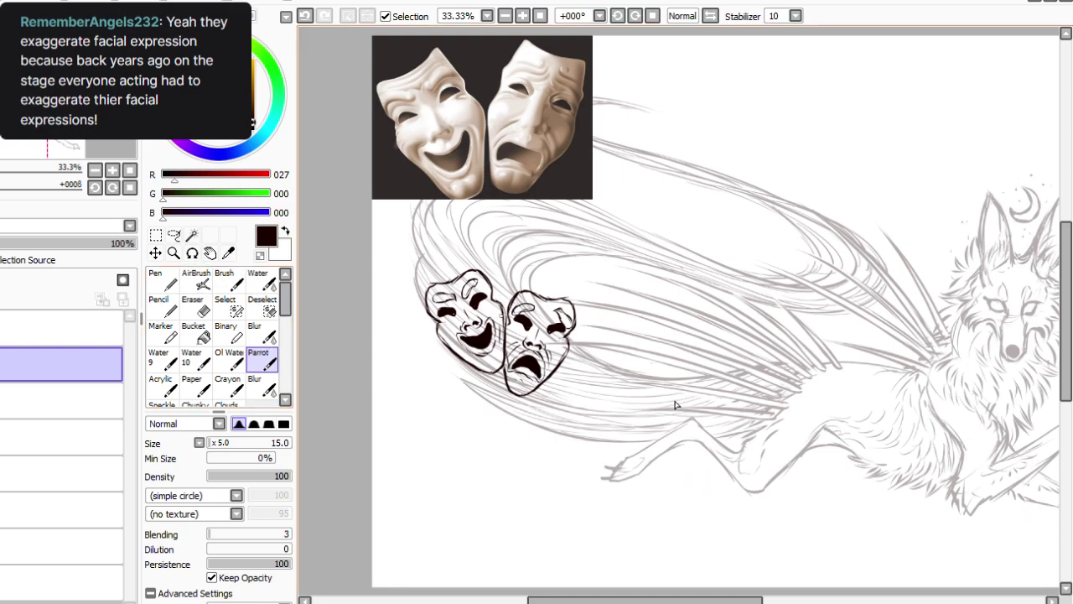
# Move both masks together slightly inward and down along the tail's outer bend.
pyautogui.click(2, 364)
pyautogui.click(2, 364)
pyautogui.hotkey('ctrl', 't')
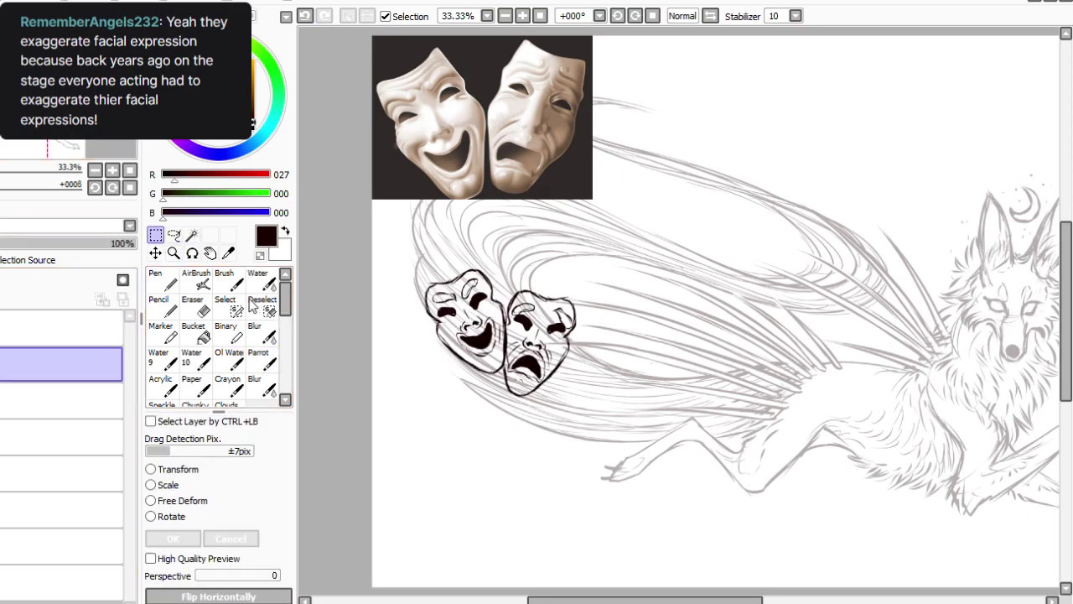
pyautogui.press('Return')
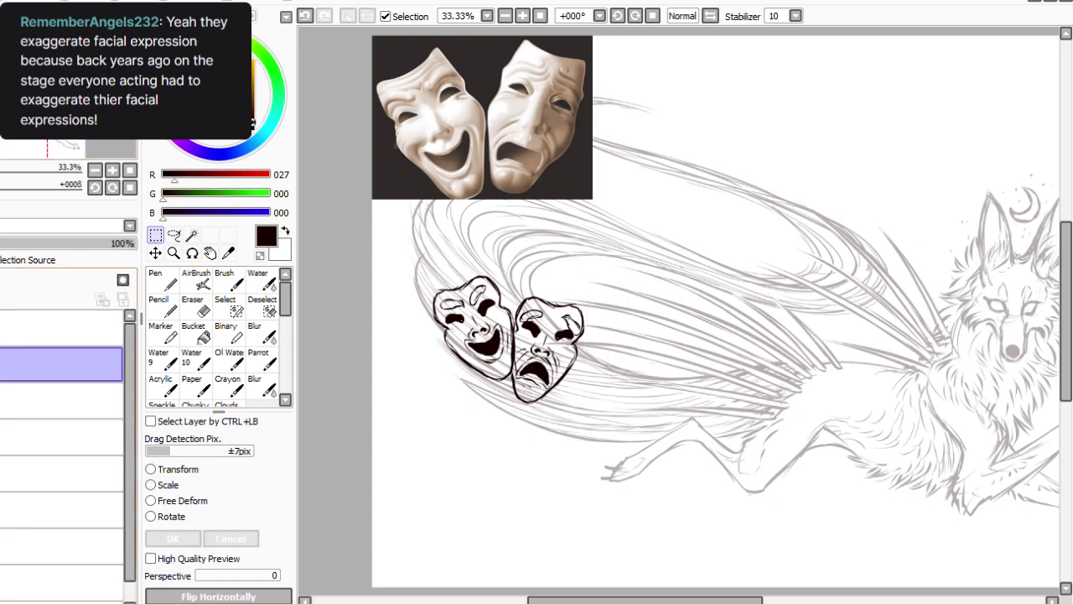
# Rotate the canvas view to 33°, erase gaps across the masks at size 20 and draw tail strands over their lower edges with the Parrot brush.
pyautogui.click(192, 304)
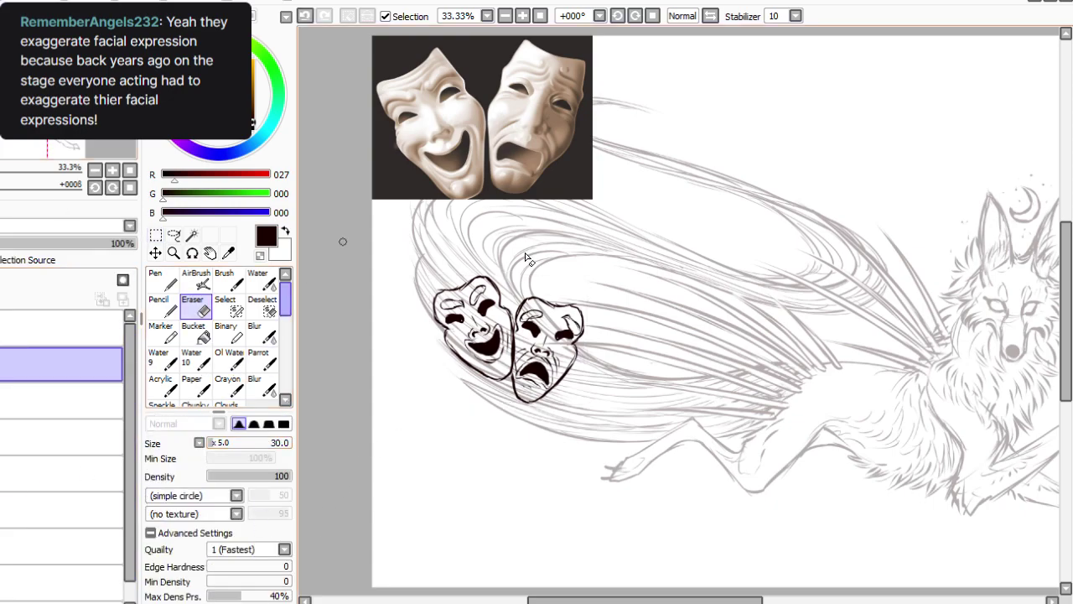
pyautogui.click(635, 16)
pyautogui.doubleClick(634, 16)
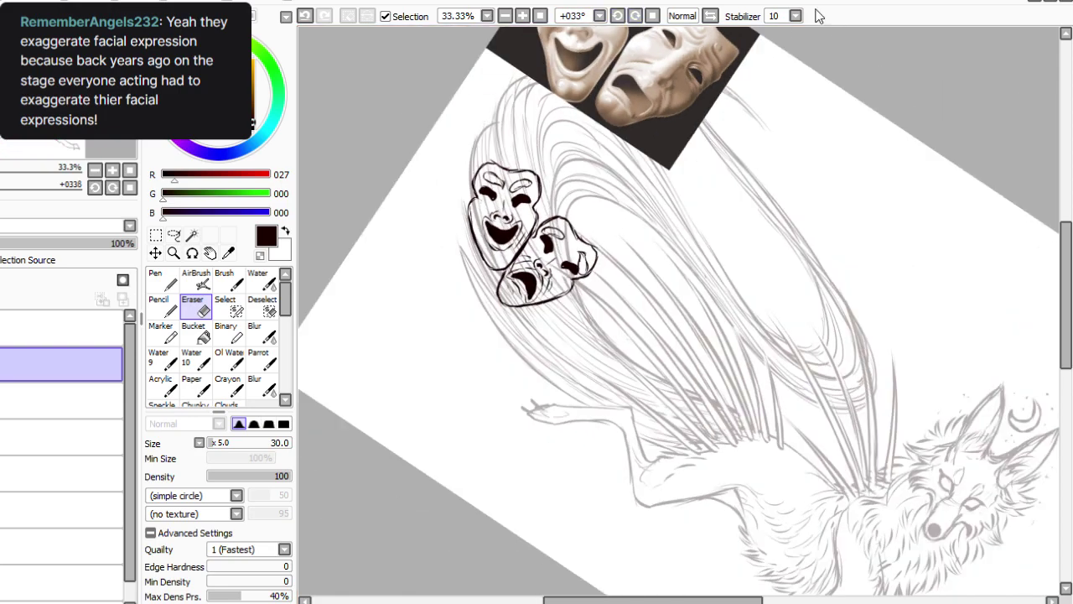
pyautogui.press('[')
pyautogui.press('[')
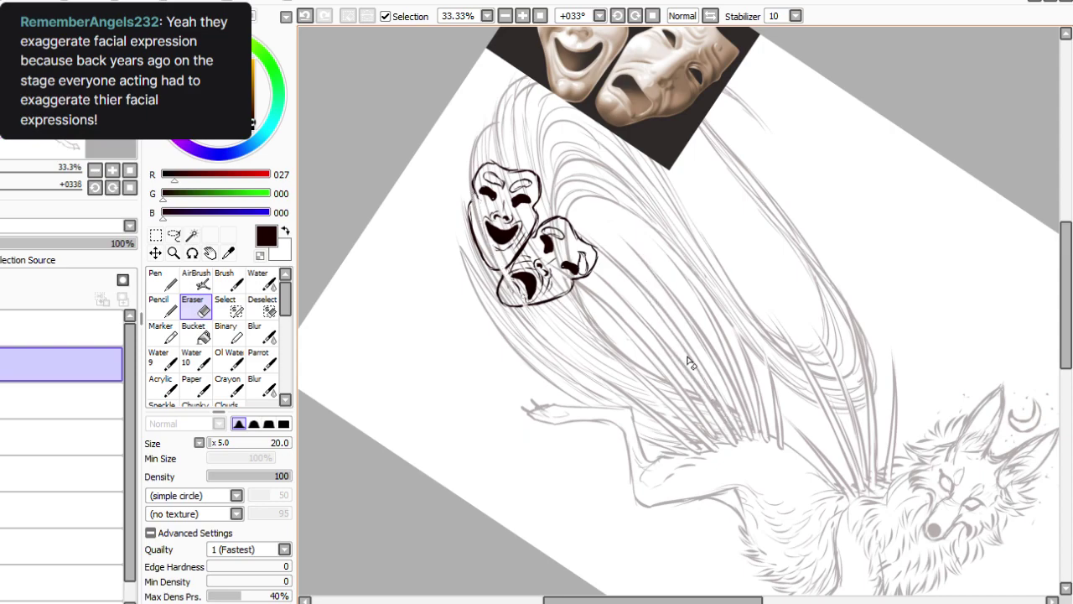
pyautogui.click(261, 360)
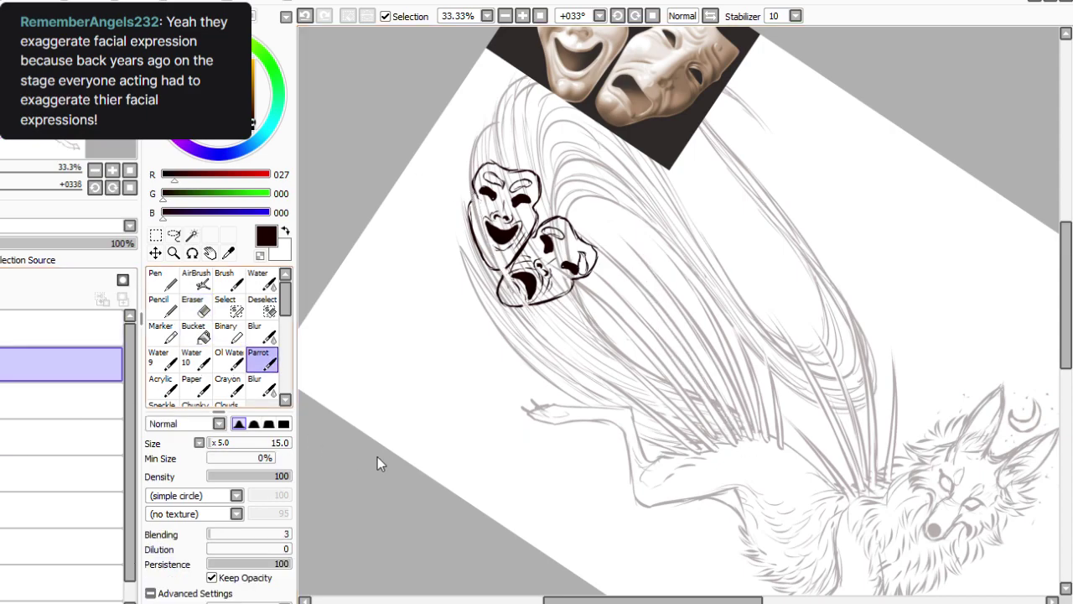
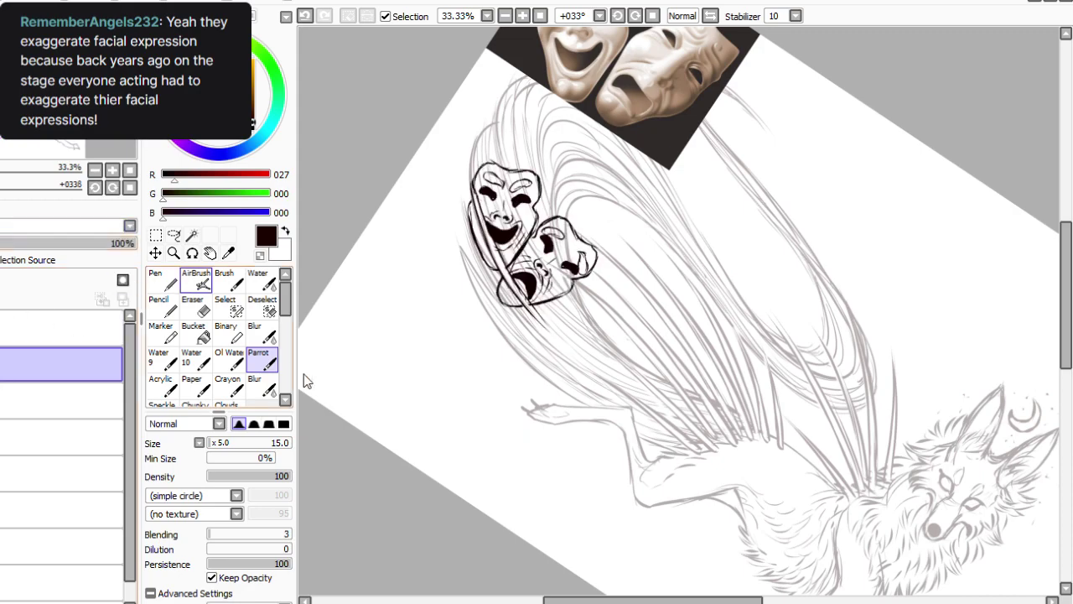
# Set the eraser to size 35 and draw another tail strand across the laughing mask's face and the frowning mask with the Parrot brush.
pyautogui.press('e')
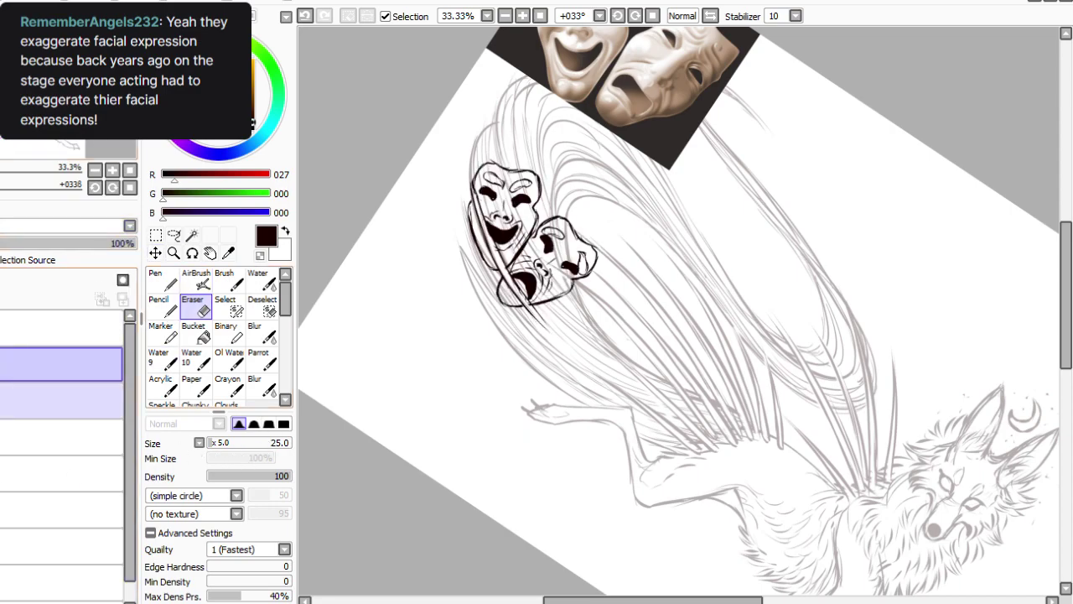
pyautogui.click(58, 436)
pyautogui.press(']')
pyautogui.press(']')
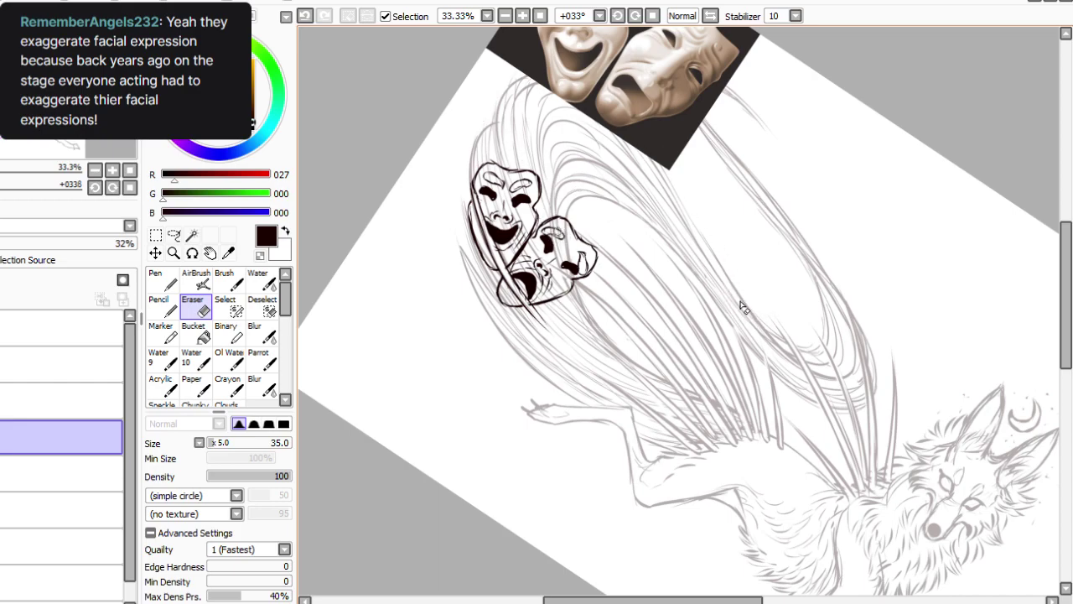
pyautogui.click(59, 364)
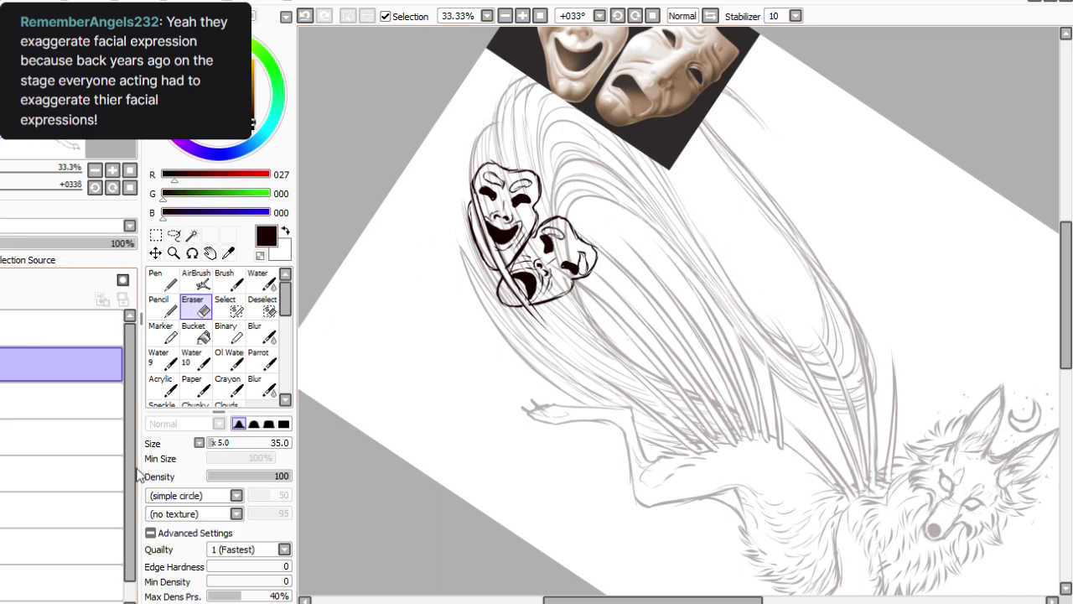
pyautogui.click(259, 358)
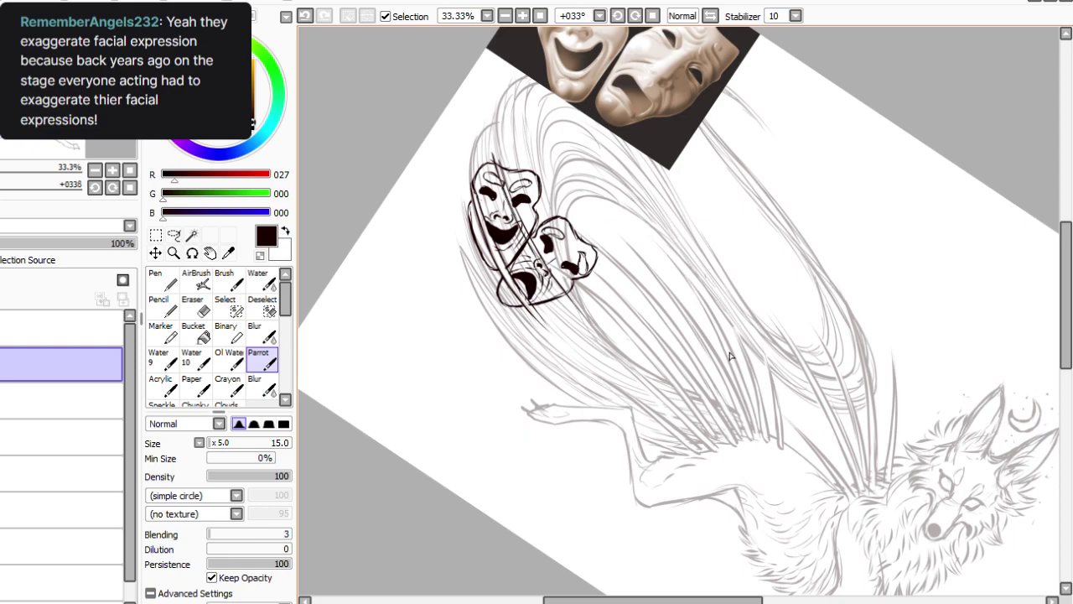
# Reduce the eraser to size 5 and trim the mask lines where the tail strands cross over them.
pyautogui.click(192, 307)
pyautogui.press('[')
pyautogui.press('[')
pyautogui.press('[')
pyautogui.press('[')
pyautogui.press('[')
pyautogui.press('[')
pyautogui.press('[')
pyautogui.press('[')
pyautogui.press('[')
pyautogui.press('[')
pyautogui.press('[')
pyautogui.press('[')
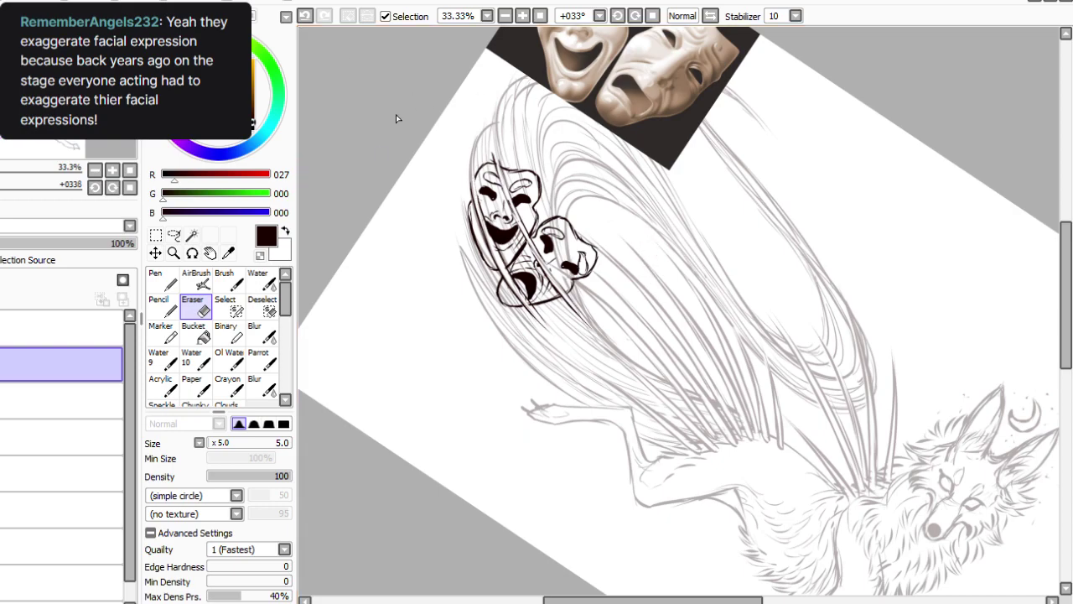
# Extend the strands past the frowning mask's chin with the Parrot brush at size 15, undo the last stroke and reset the canvas rotation.
pyautogui.click(262, 361)
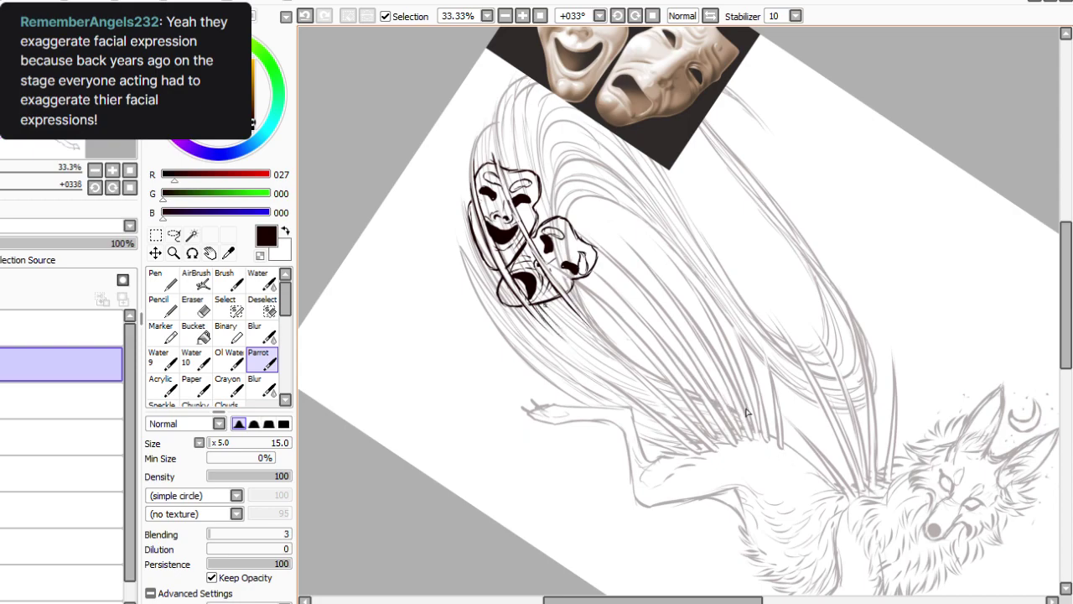
pyautogui.hotkey('ctrl', 'z')
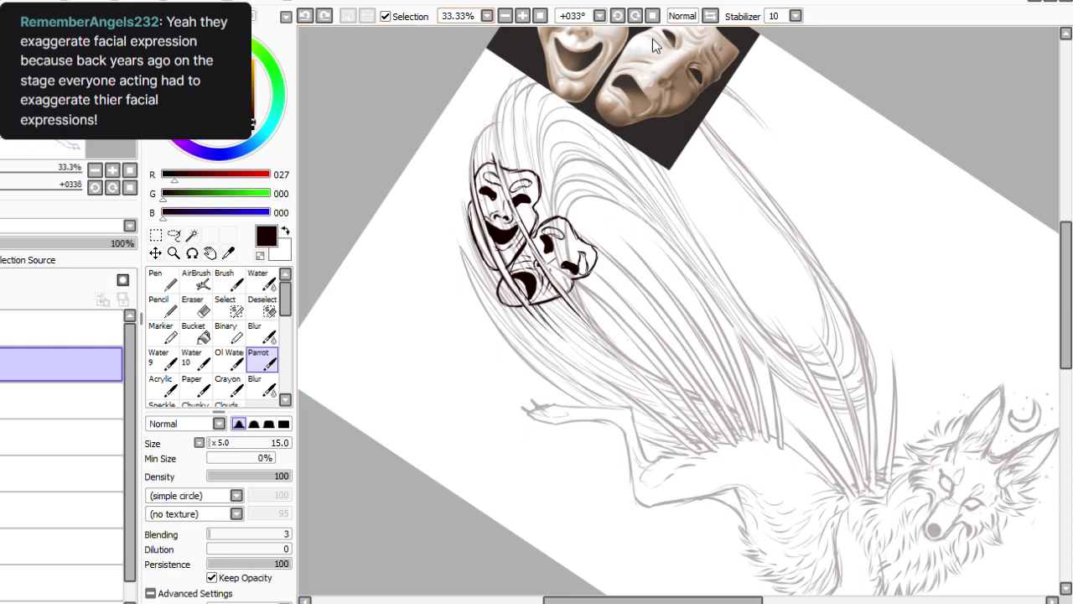
pyautogui.moveTo(544, 46); pyautogui.dragTo(733, 70)
pyautogui.press('Home')
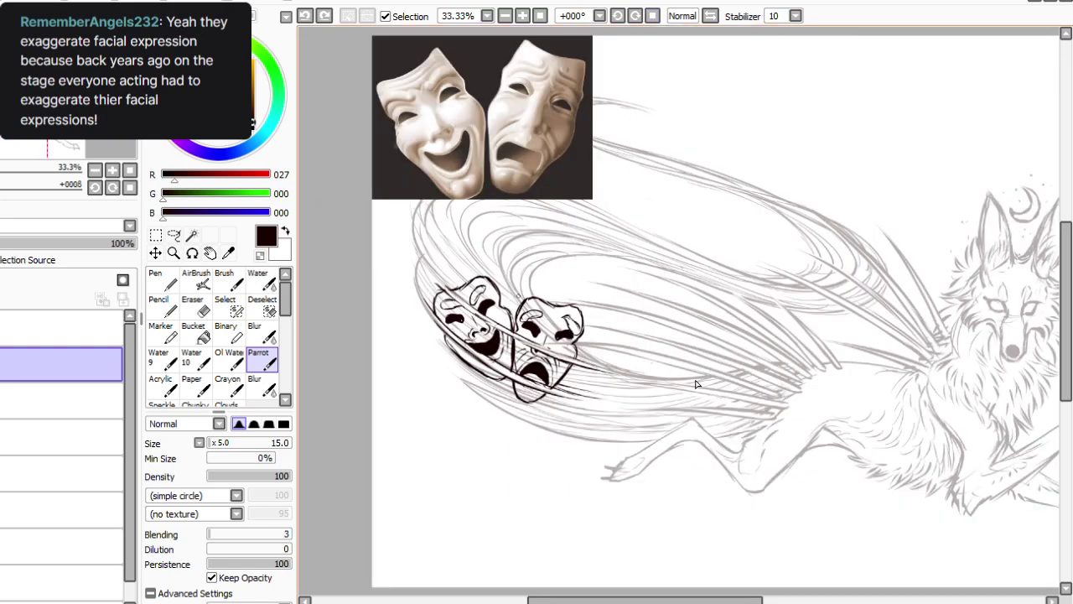
# Draw tail strands across the frowning mask with the Parrot brush at size 15 and trim overlapping mask lines with the eraser at size 5.
pyautogui.hotkey('ctrl', 'y')
pyautogui.moveTo(511, 292); pyautogui.dragTo(555, 336)
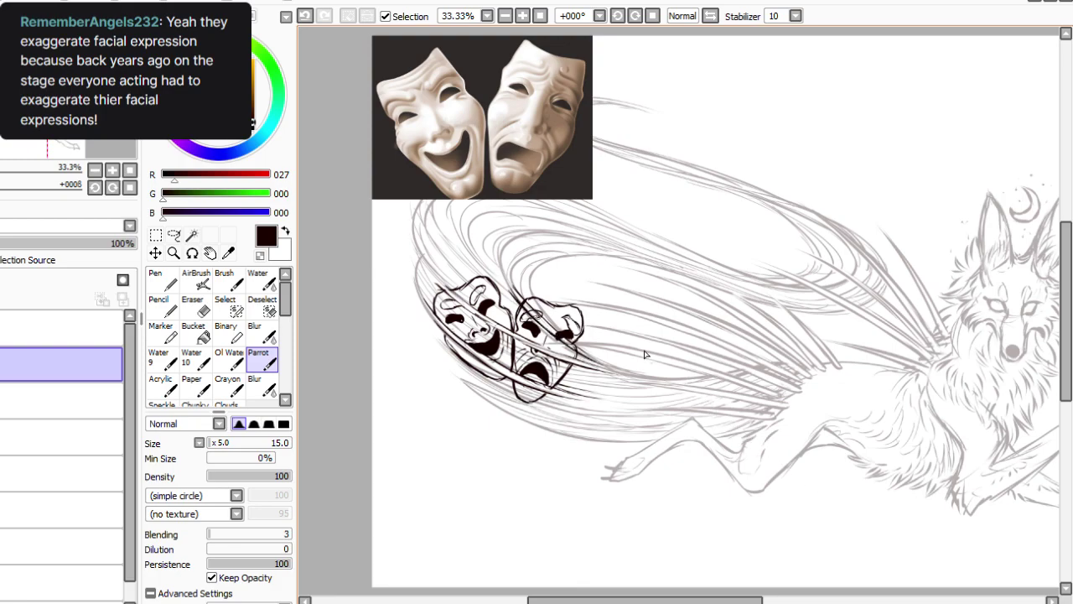
pyautogui.press('e')
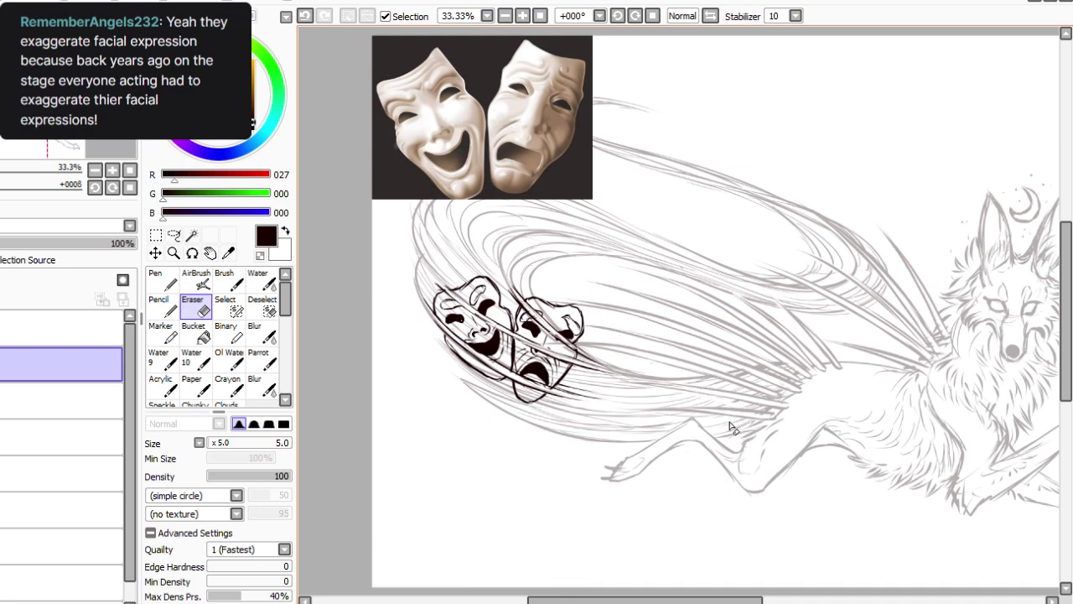
pyautogui.hotkey('ctrl', 'z')
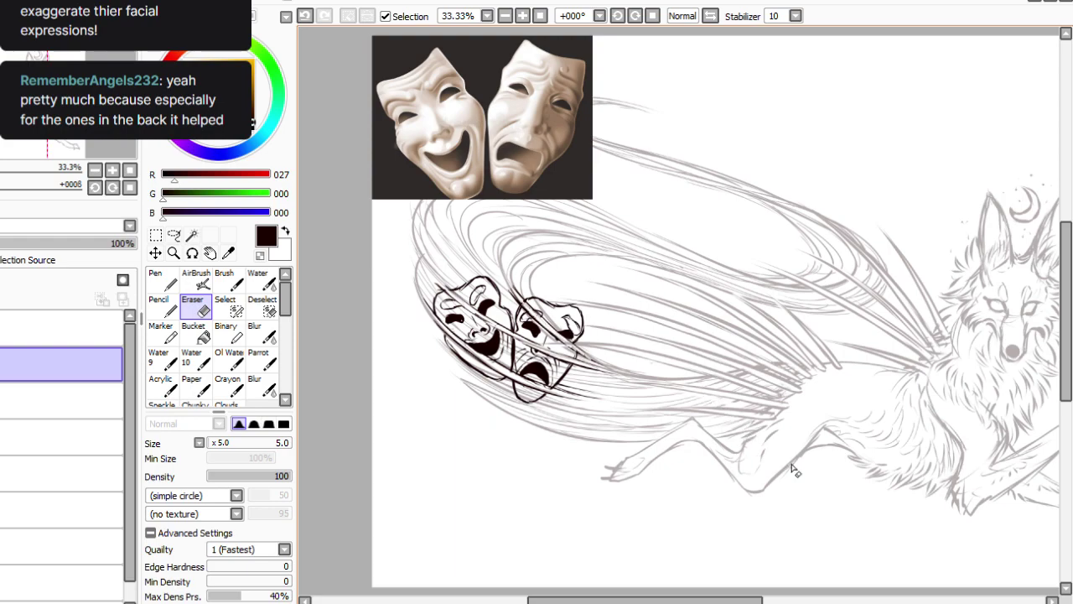
pyautogui.click(262, 360)
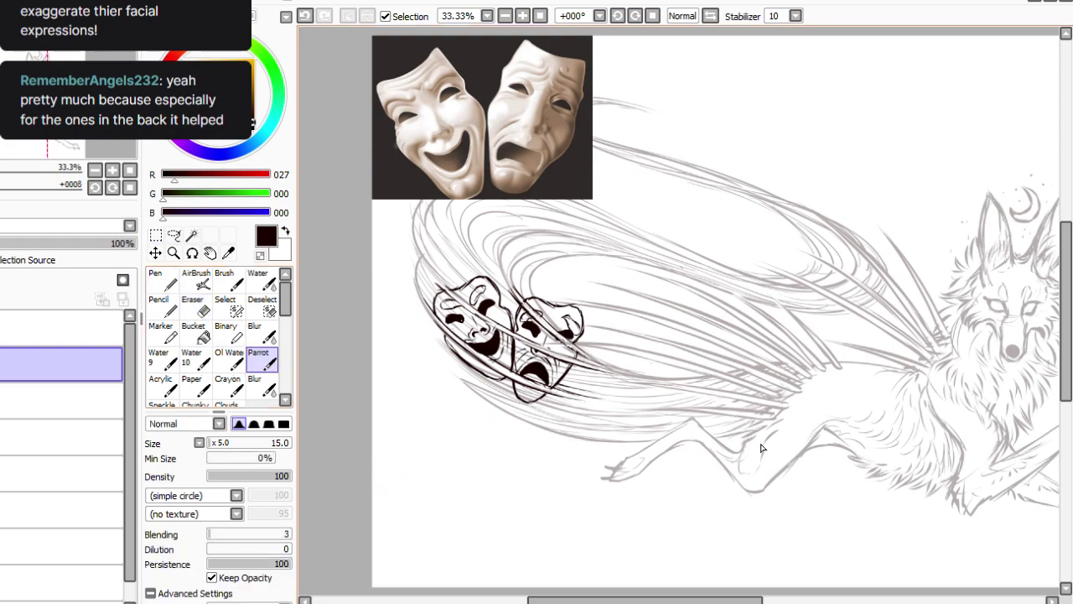
pyautogui.click(305, 16)
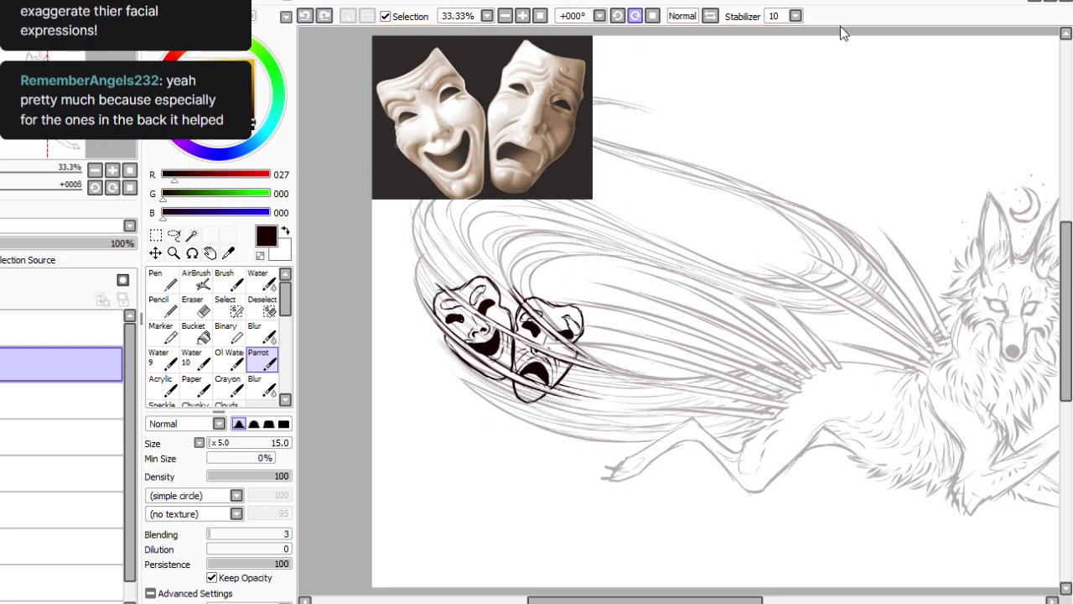
# Rotate the canvas view to 33°, extend the strand past the frowning mask and clean up its lines with the eraser at size 5.
pyautogui.click(635, 16)
pyautogui.moveTo(537, 210); pyautogui.dragTo(539, 234)
pyautogui.moveTo(564, 293); pyautogui.dragTo(603, 346)
pyautogui.click(305, 16)
pyautogui.click(192, 305)
pyautogui.click(636, 16)
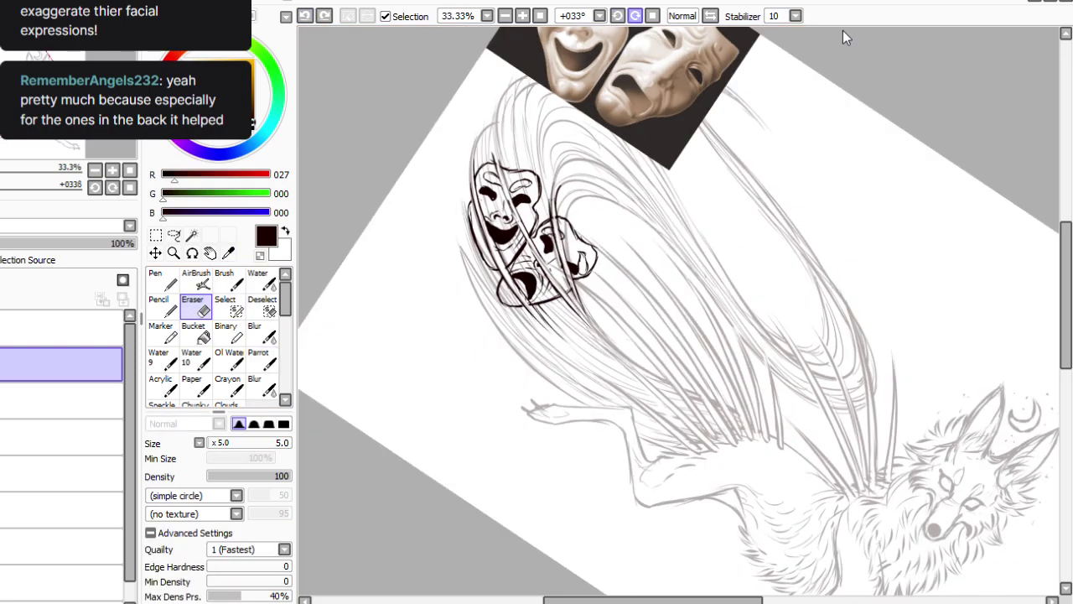
pyautogui.moveTo(756, 352); pyautogui.dragTo(766, 362)
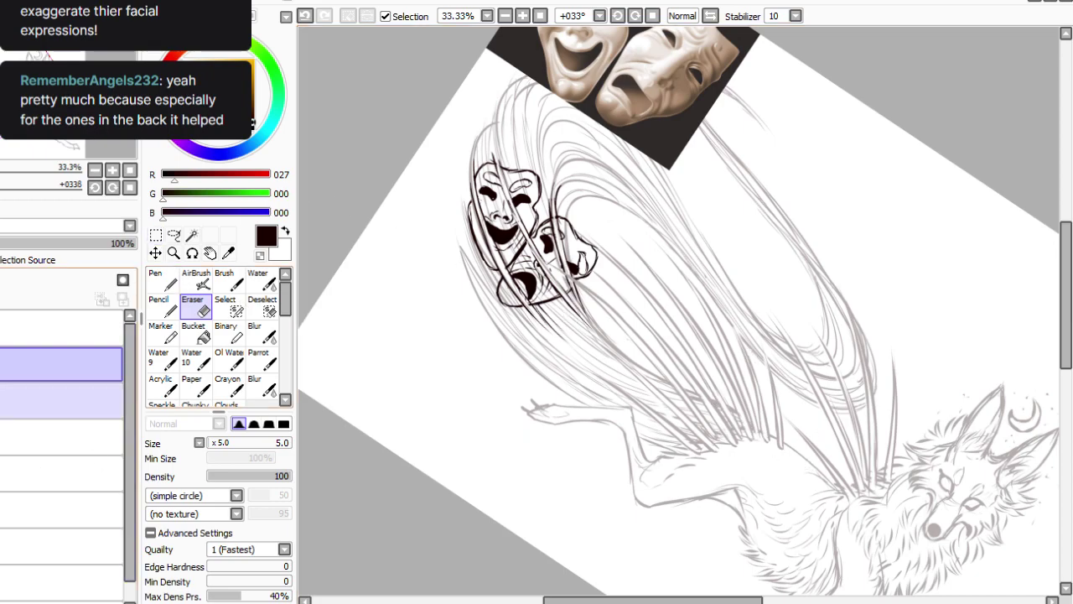
# Select the faded wolf and tail line layer and erase its lines over the masks with the eraser at size 30.
pyautogui.click(59, 437)
pyautogui.press(']')
pyautogui.press(']')
pyautogui.press(']')
pyautogui.press(']')
pyautogui.press(']')
pyautogui.press(']')
pyautogui.press(']')
pyautogui.press(']')
pyautogui.press(']')
pyautogui.press(']')
pyautogui.press(']')
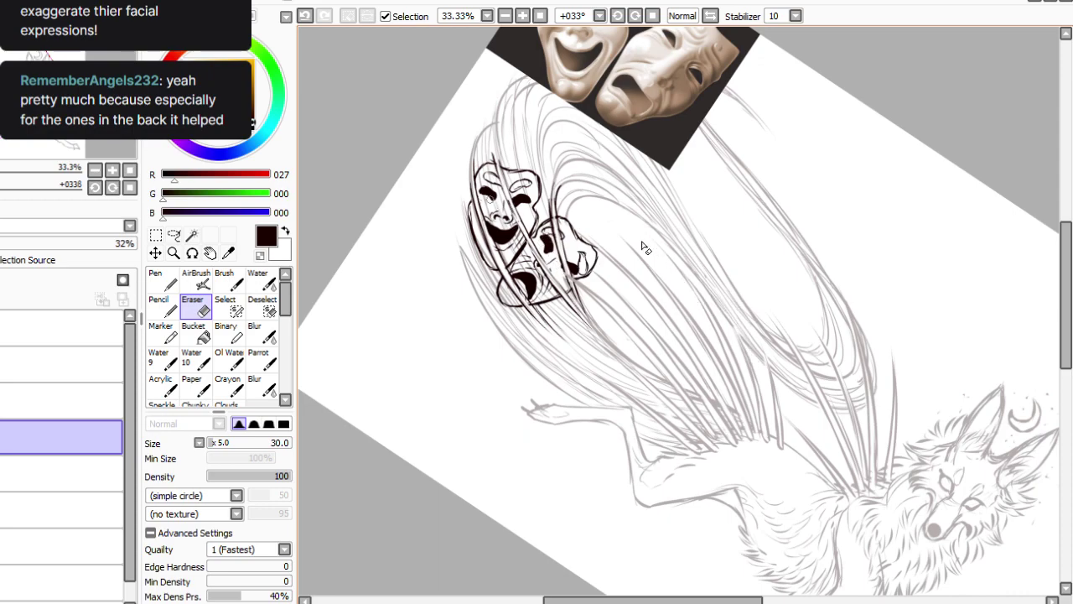
pyautogui.moveTo(533, 248); pyautogui.dragTo(560, 288)
# Raise the wolf line layer's opacity to 100%, reset the canvas rotation and erase tail lines behind both masks at sizes 70 and 10.
pyautogui.moveTo(7, 243); pyautogui.dragTo(270, 348)
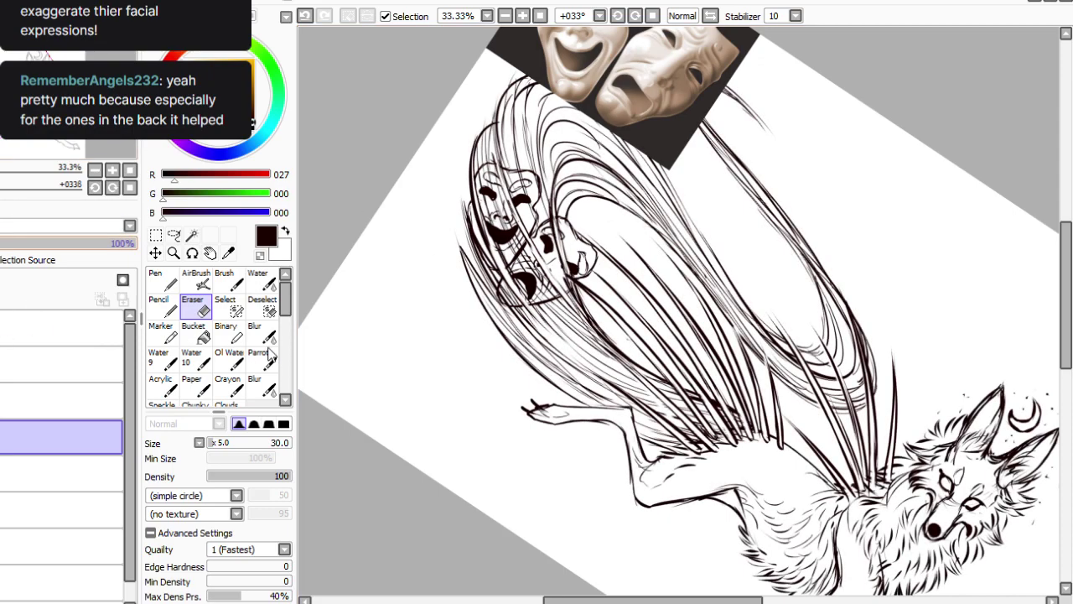
pyautogui.click(652, 16)
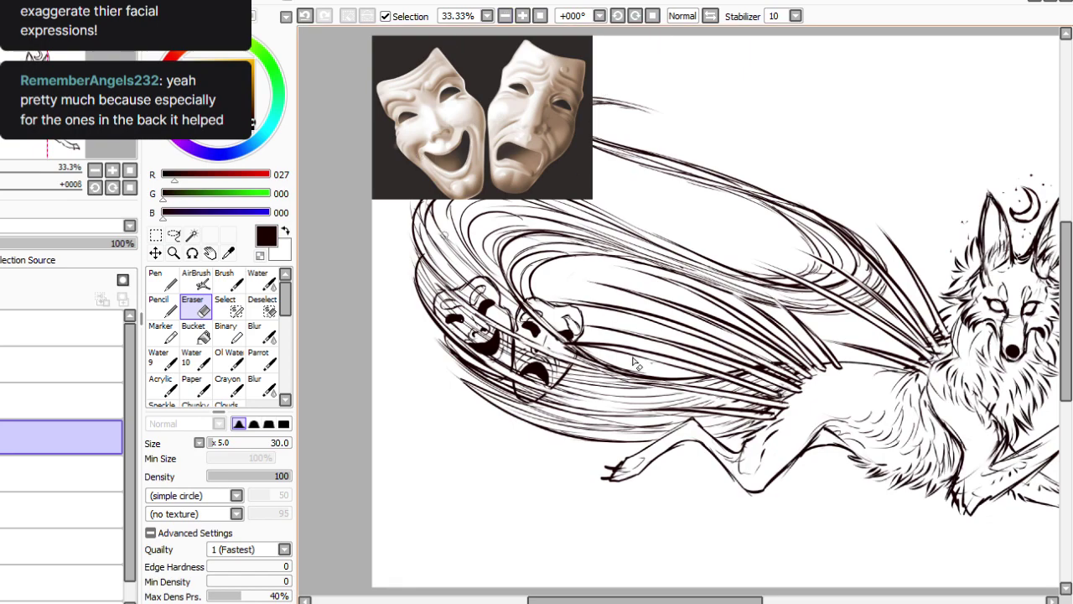
pyautogui.click(219, 443)
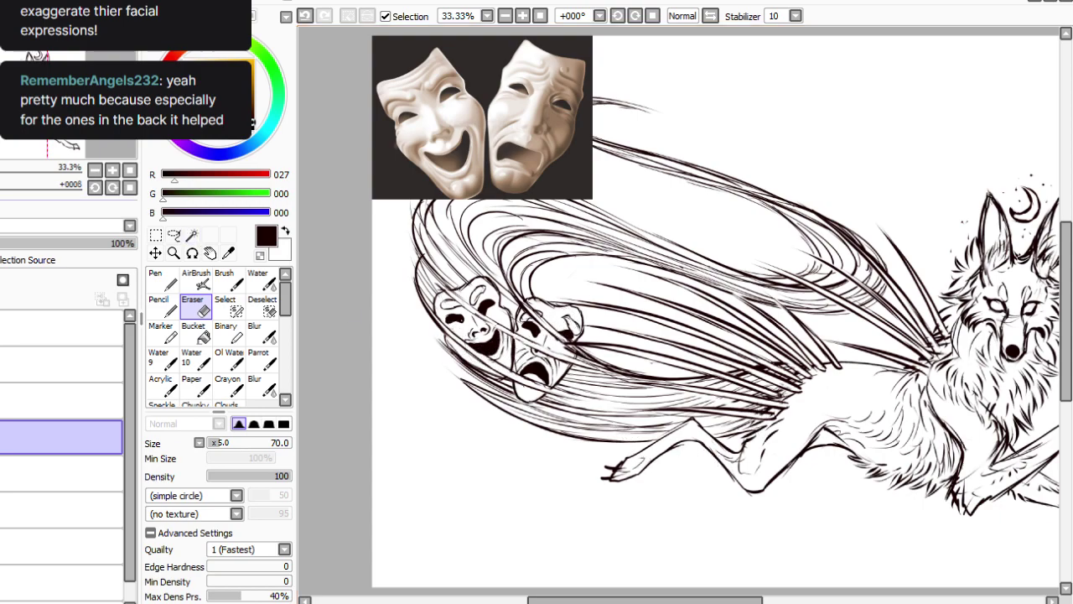
pyautogui.click(210, 443)
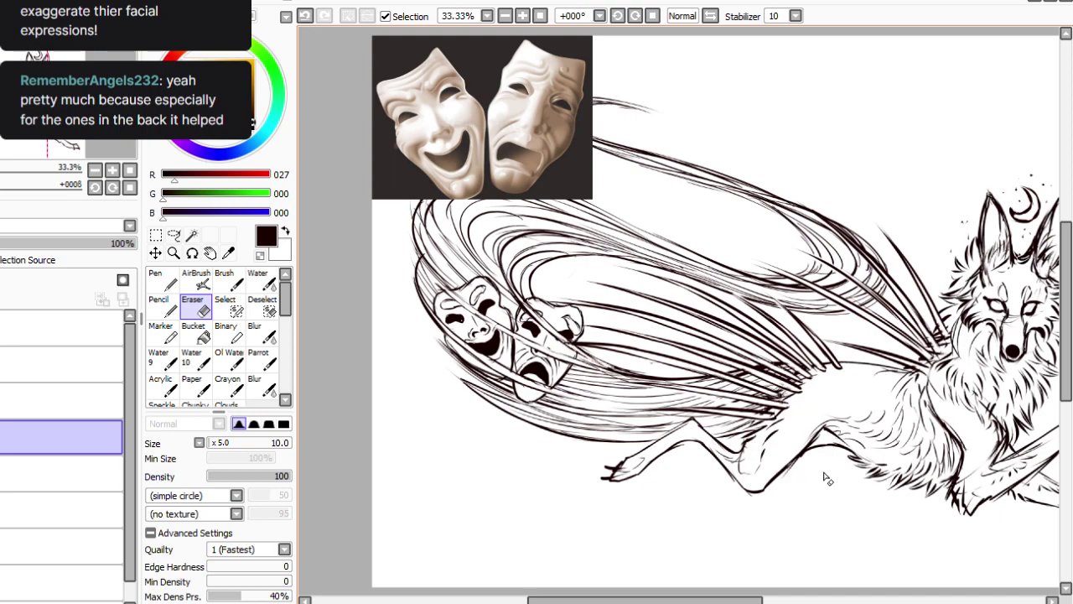
# Draw tail strands beside the frowning mask with the Parrot brush in a 33° rotated view, reset the rotation and undo the last stroke.
pyautogui.click(261, 360)
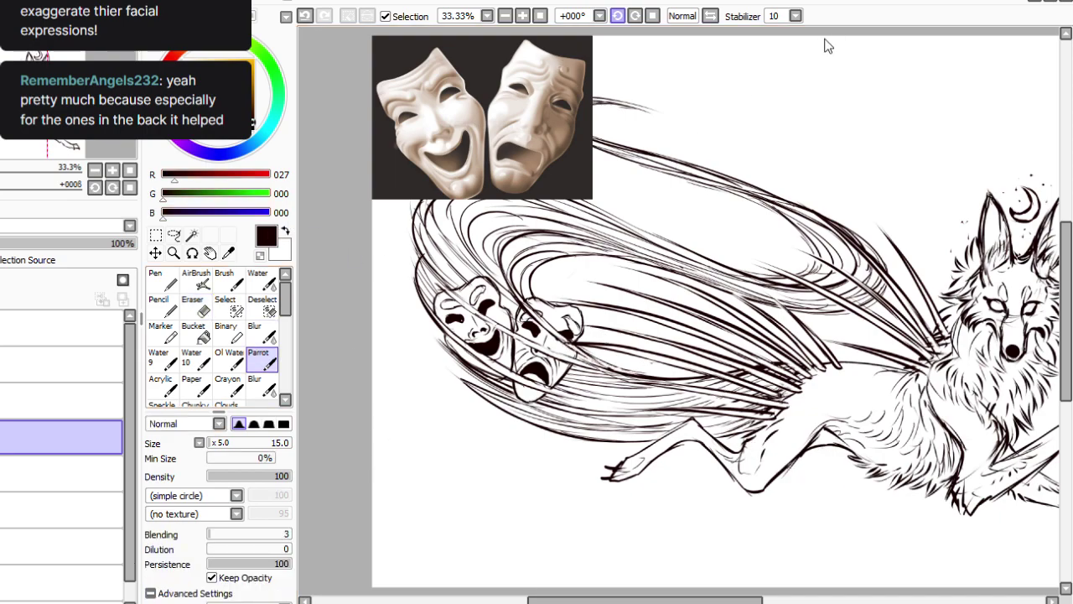
pyautogui.click(635, 16)
pyautogui.click(635, 16)
pyautogui.click(635, 16)
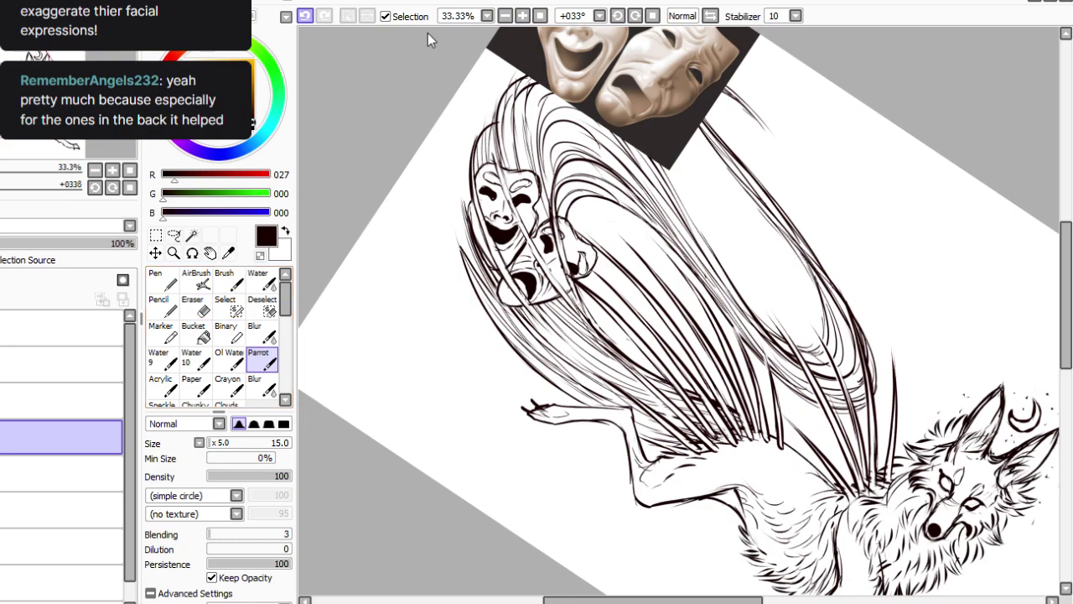
pyautogui.moveTo(580, 298); pyautogui.dragTo(632, 358)
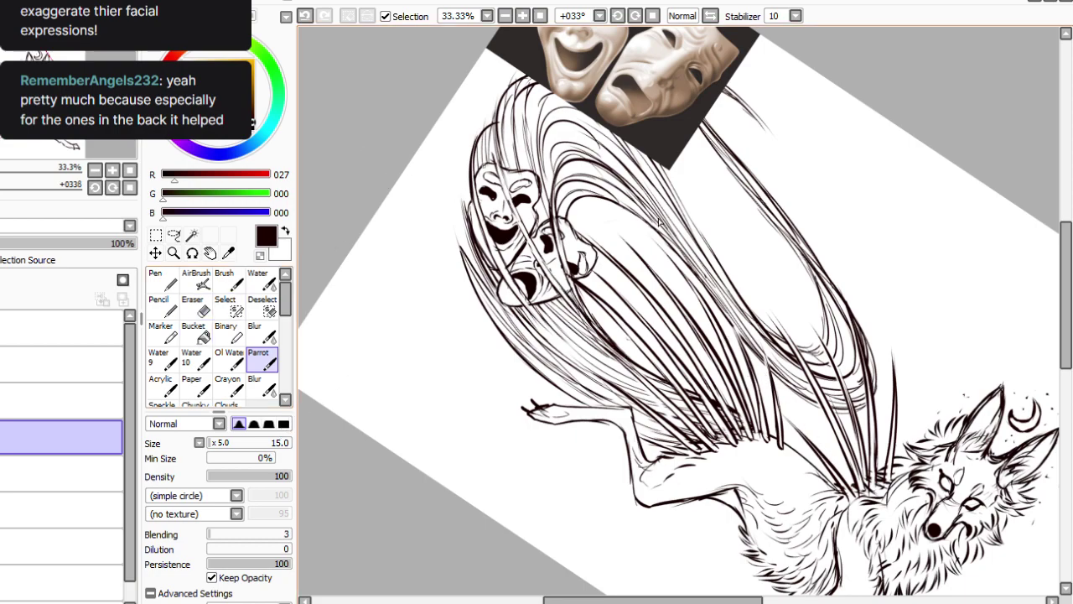
pyautogui.press('Home')
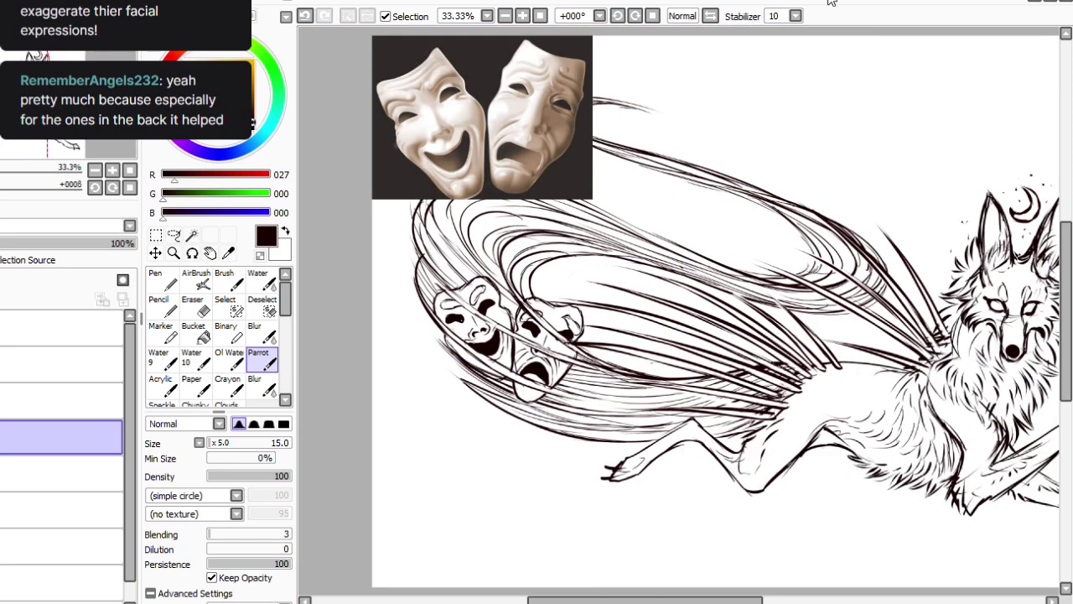
pyautogui.hotkey('ctrl', 'z')
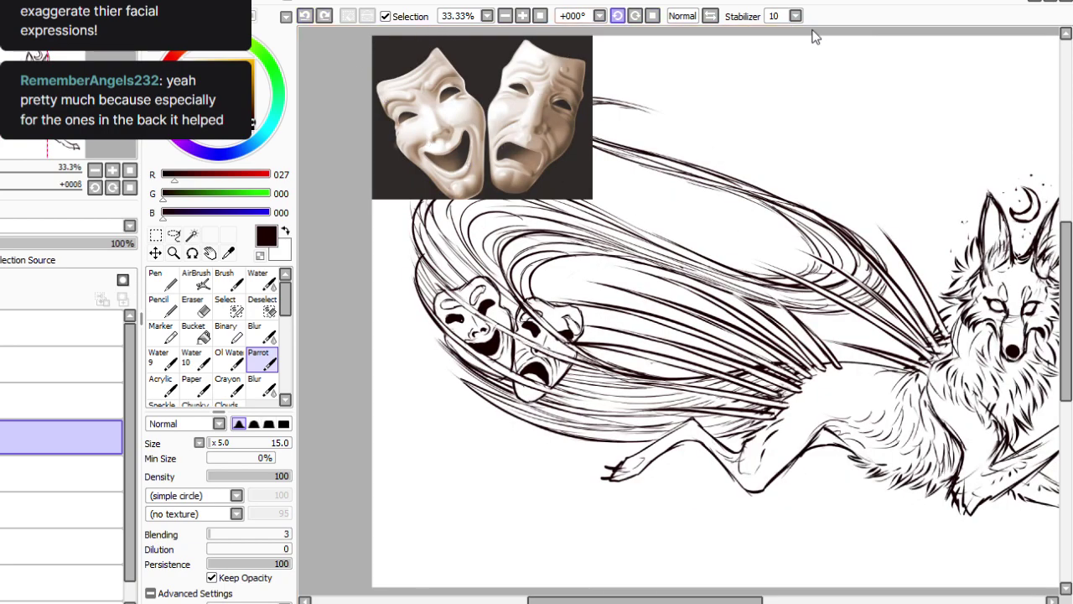
# Rotate the canvas view to 22°, draw tail strands near the tail's base and beside the laughing mask, and reset the rotation.
pyautogui.press('End')
pyautogui.press('End')
pyautogui.moveTo(758, 414); pyautogui.dragTo(709, 360)
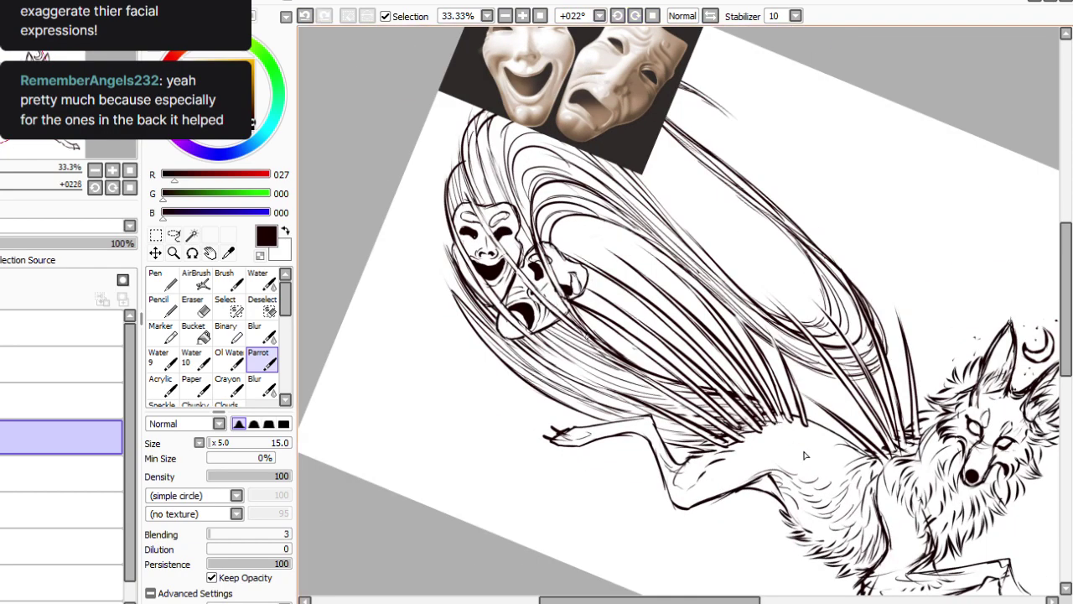
pyautogui.moveTo(460, 159); pyautogui.dragTo(529, 281)
pyautogui.hotkey('ctrl', 'z')
pyautogui.hotkey('ctrl', 'y')
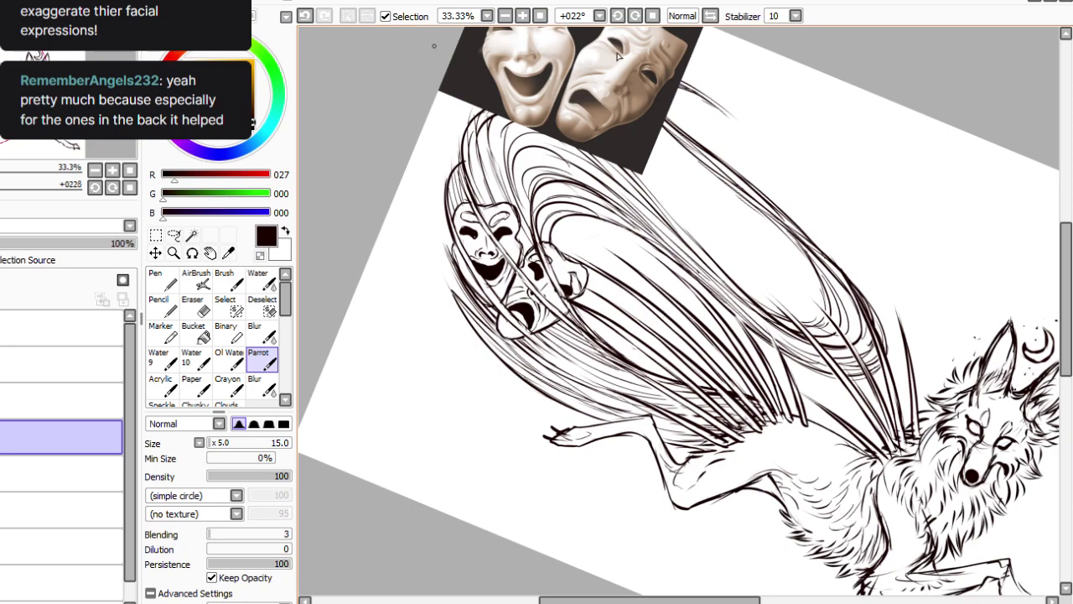
pyautogui.press('Home')
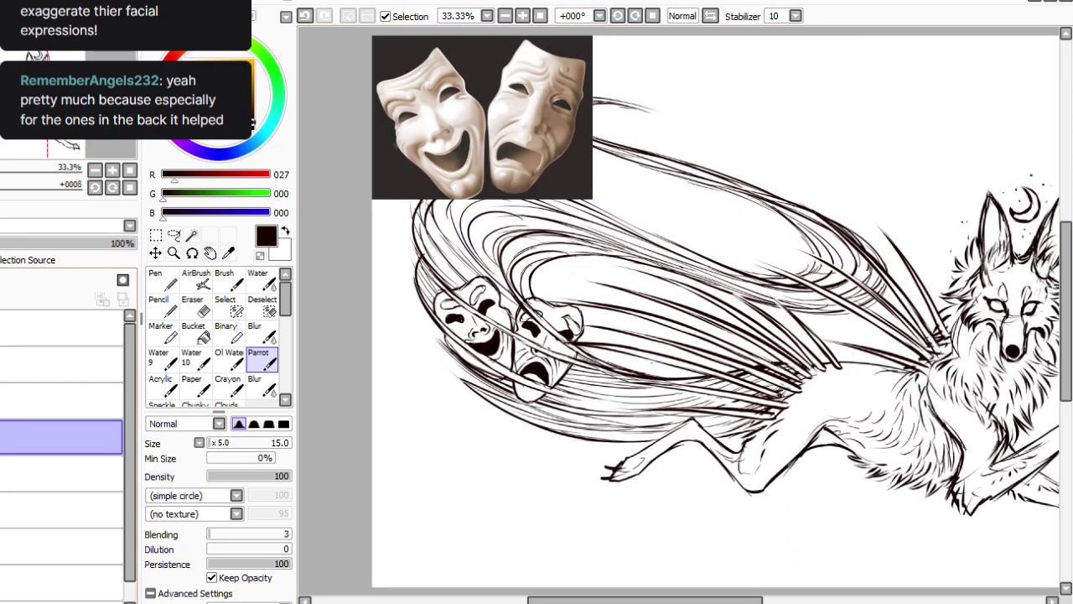
# Hide and show the masks to check the tail lines beneath them, and make the layer directly below the mask layer active.
pyautogui.click(62, 400)
pyautogui.click(62, 437)
pyautogui.click(62, 400)
pyautogui.click(62, 364)
pyautogui.click(62, 436)
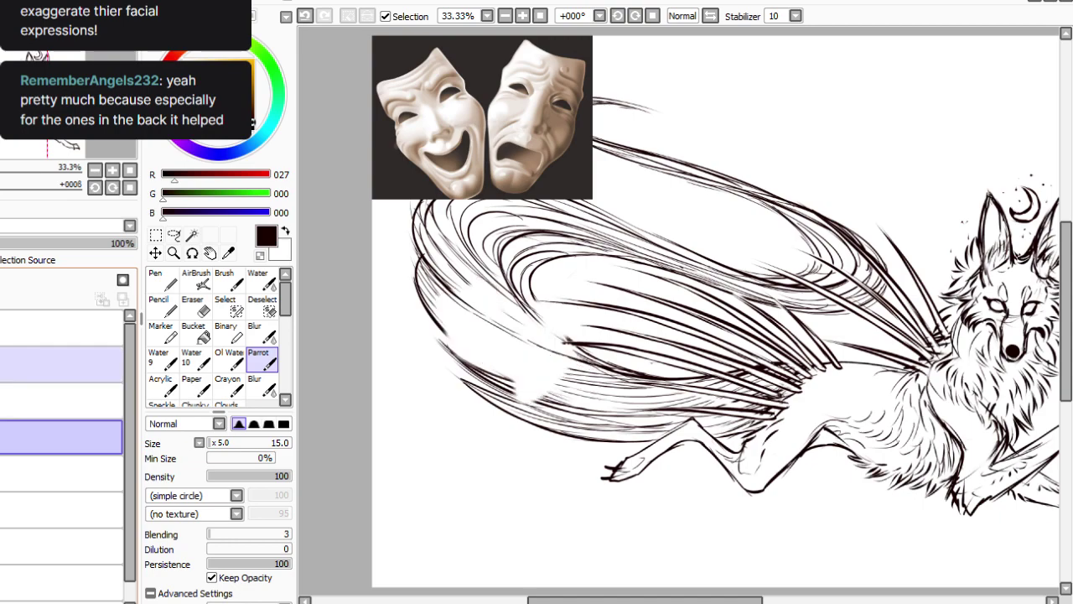
pyautogui.click(62, 365)
pyautogui.moveTo(62, 400); pyautogui.dragTo(62, 365)
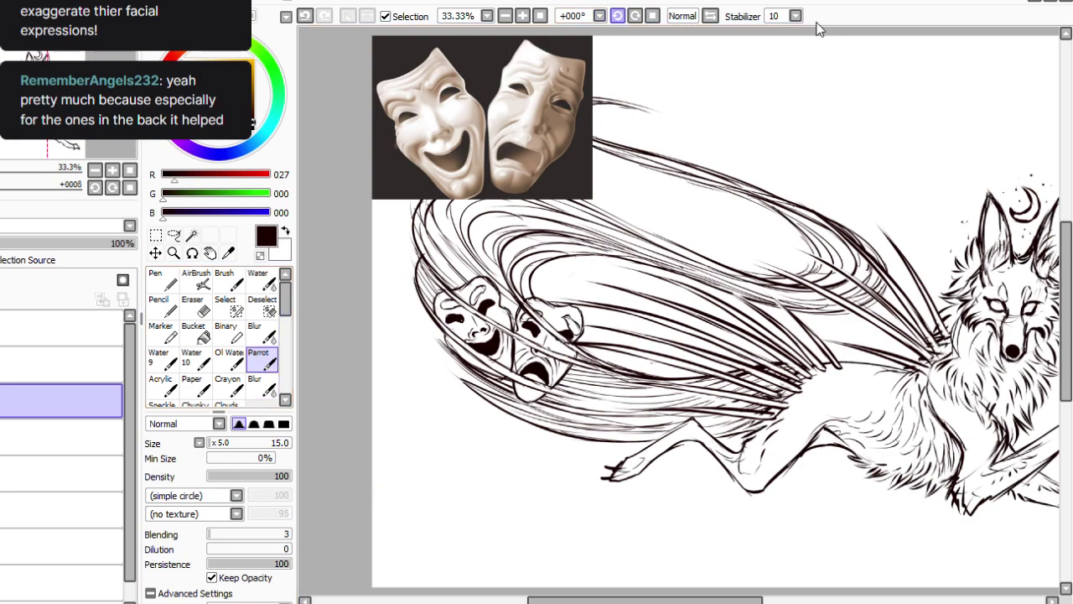
# Rotate the canvas view to 22°, compare the last stroke, and ready the eraser at size 10 on the layer below the masks.
pyautogui.click(635, 16)
pyautogui.click(634, 16)
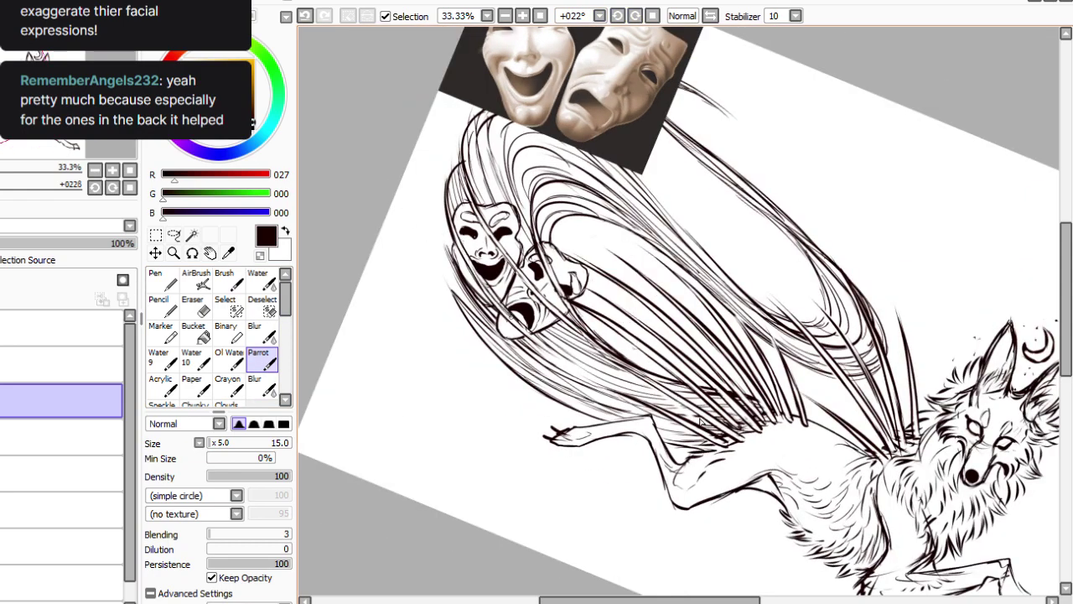
pyautogui.hotkey('ctrl', 'z')
pyautogui.hotkey('ctrl', 'y')
pyautogui.click(67, 437)
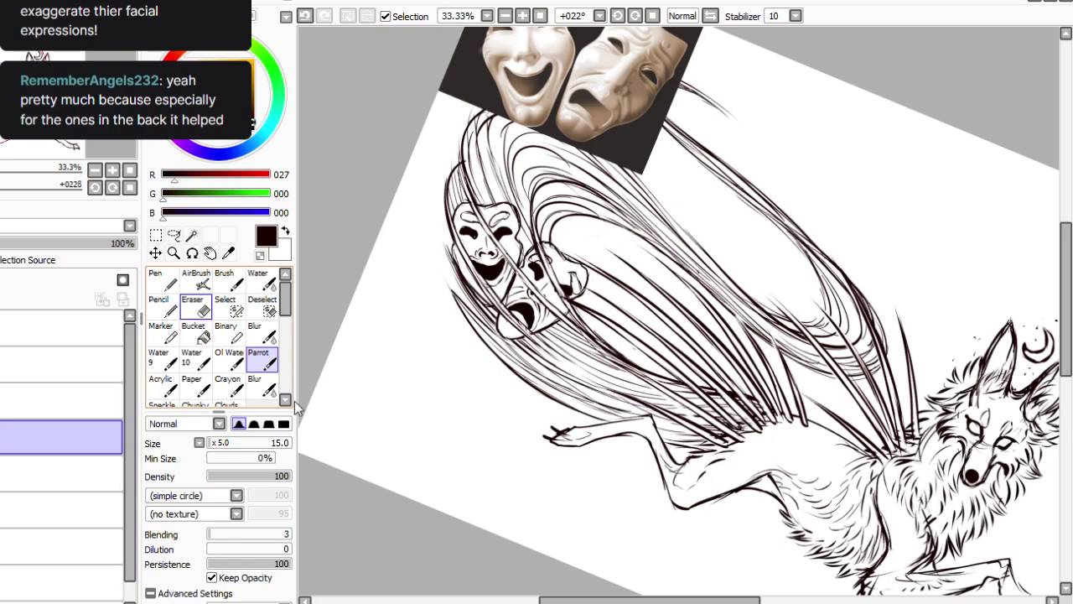
pyautogui.press('e')
pyautogui.click(67, 401)
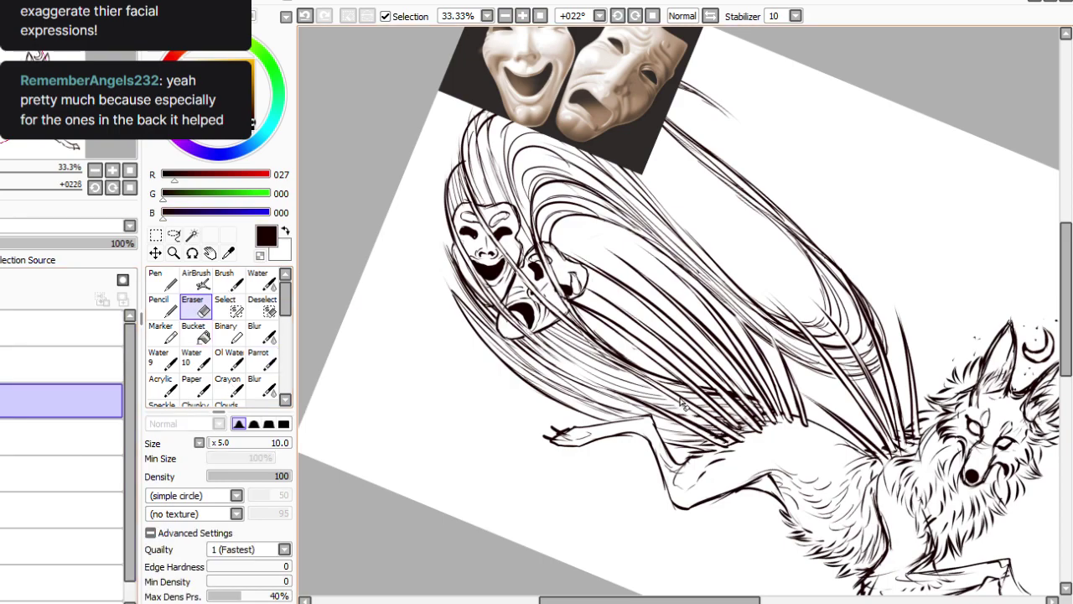
pyautogui.press('e')
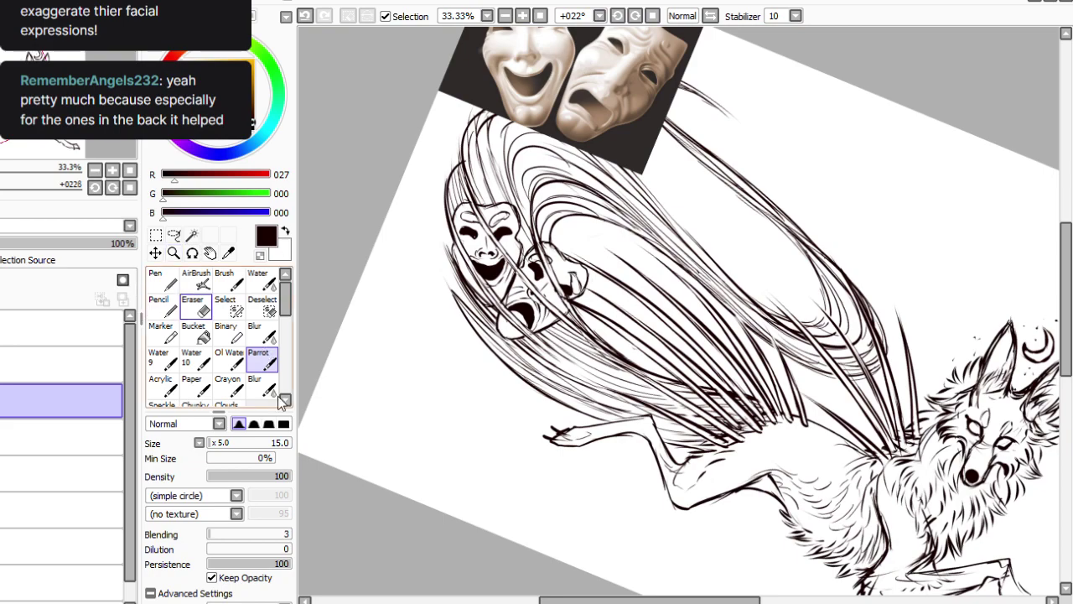
pyautogui.press('e')
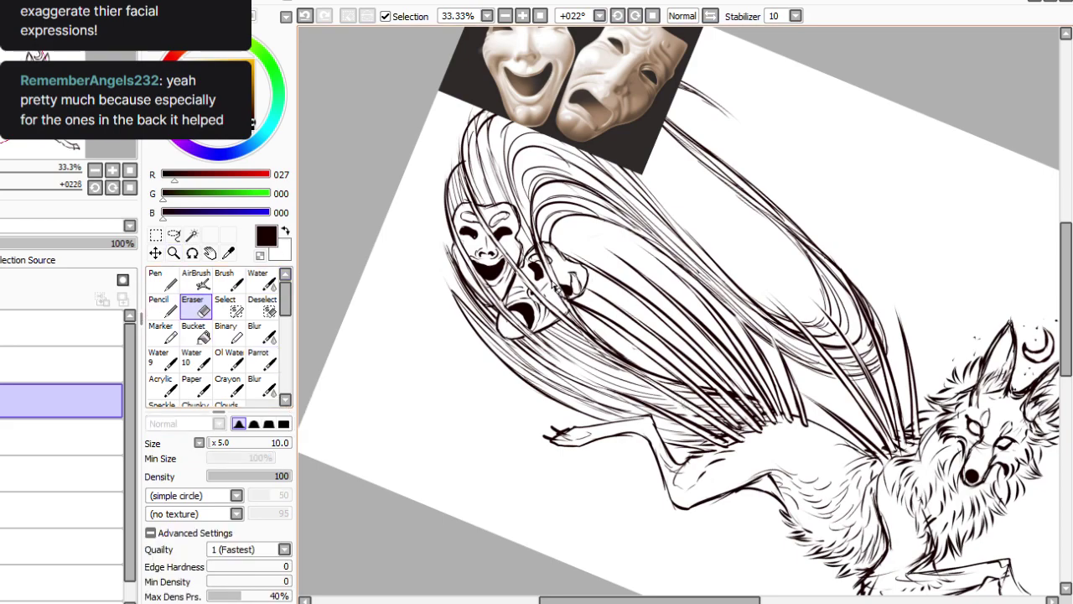
pyautogui.press('e')
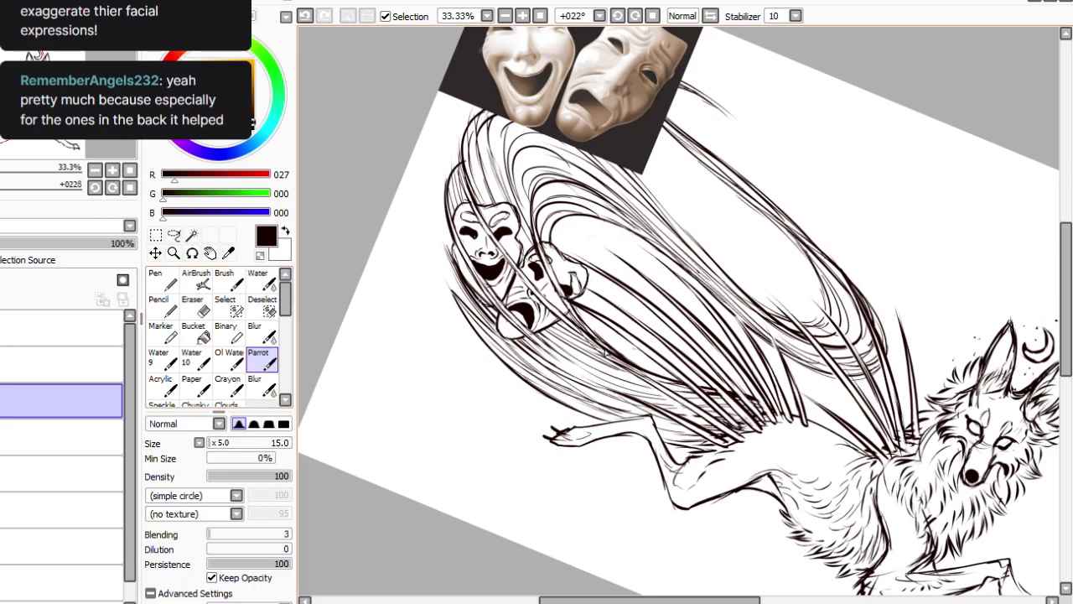
pyautogui.press('e')
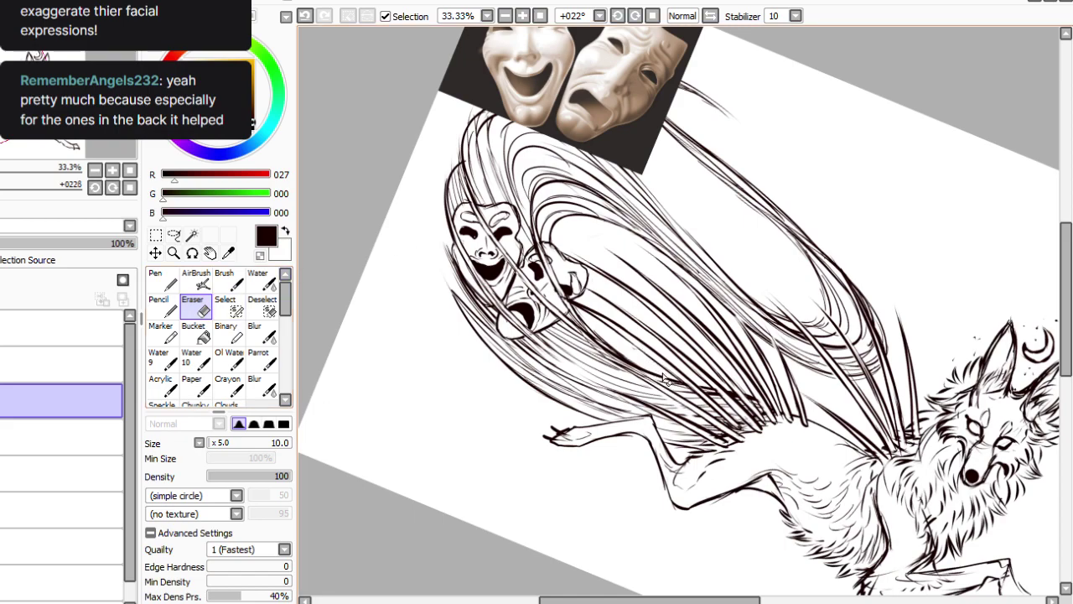
pyautogui.press('e')
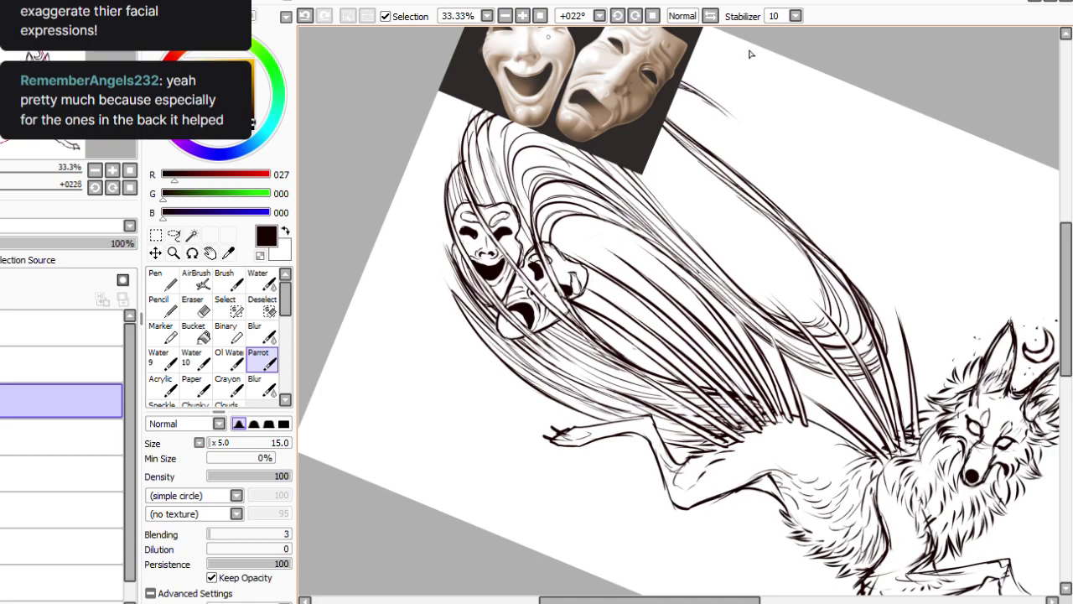
# Hide the theatre-mask reference photo covering the tails while keeping the two sketched masks visible.
pyautogui.press('Delete')
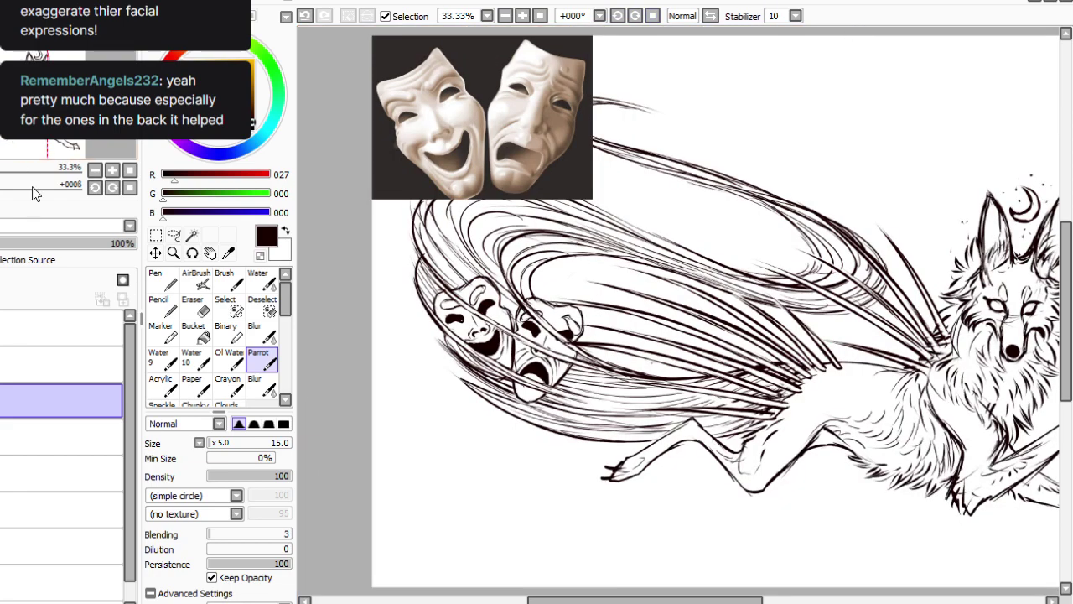
pyautogui.click(2, 401)
pyautogui.click(2, 401)
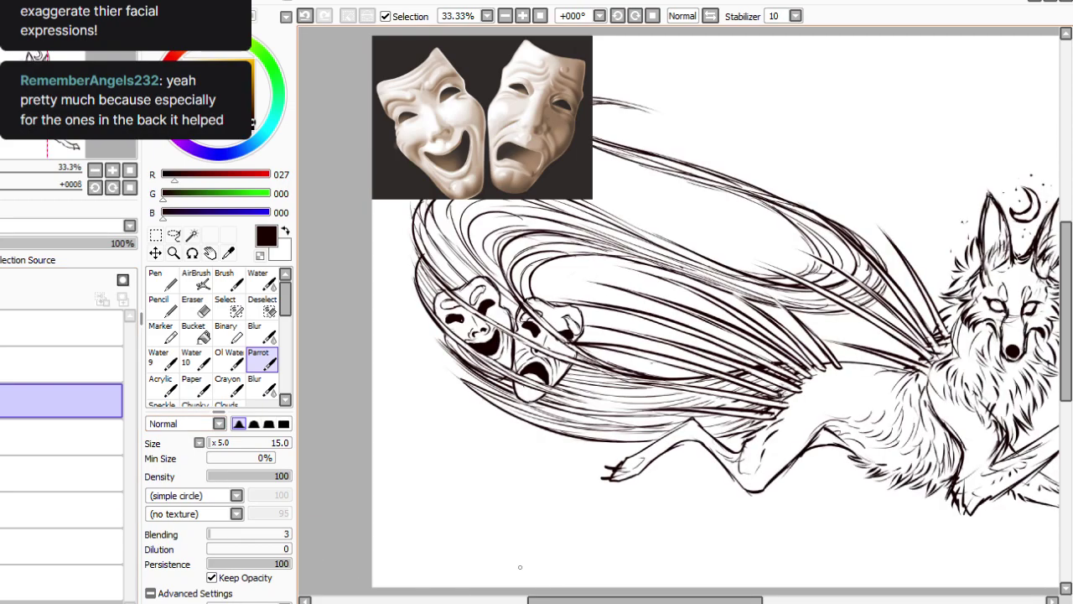
pyautogui.click(2, 401)
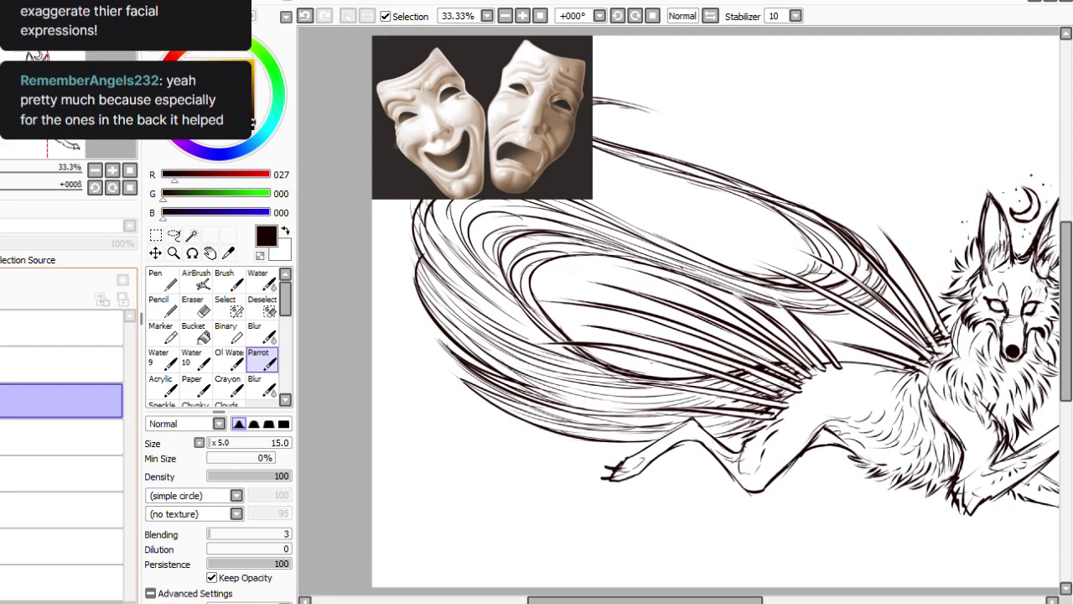
pyautogui.click(2, 401)
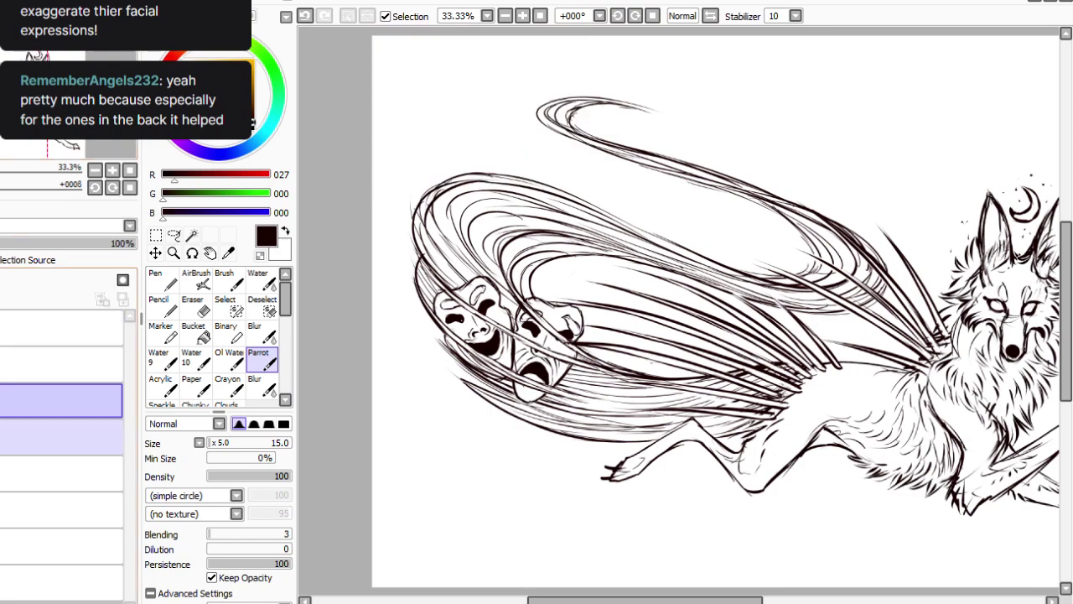
pyautogui.click(1, 583)
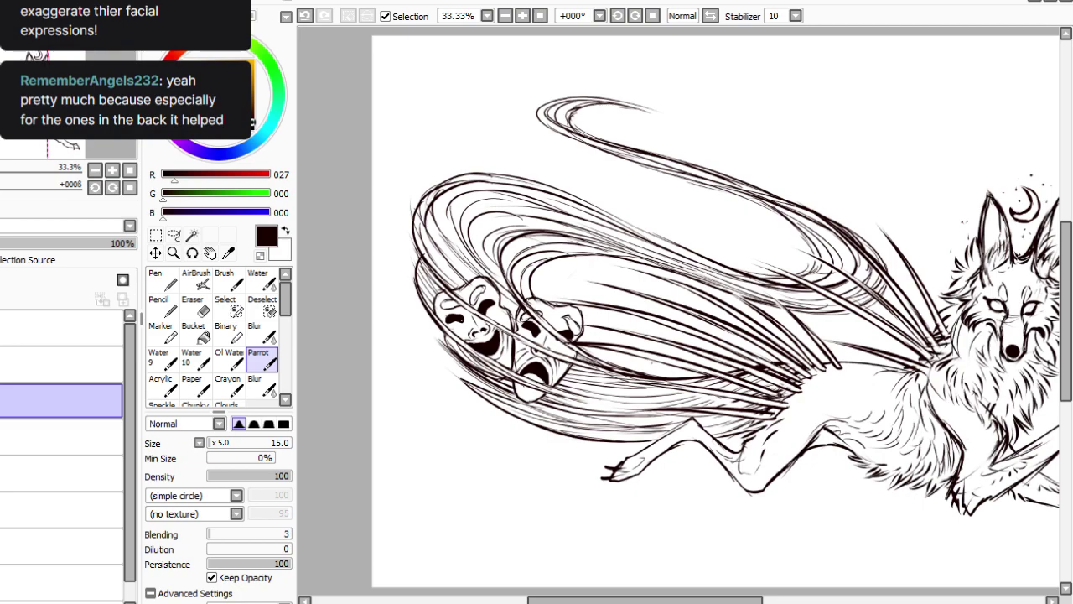
# Draw two thin vertical lines with the Parrot brush at size 15, hanging down from the tail strands beside the masks.
pyautogui.moveTo(663, 600)
pyautogui.mouseDown()
pyautogui.moveTo(715, 601)
pyautogui.moveTo(639, 600)
pyautogui.moveTo(662, 601)
pyautogui.mouseUp()
pyautogui.moveTo(625, 268); pyautogui.dragTo(632, 351)
pyautogui.hotkey('ctrl', 'z')
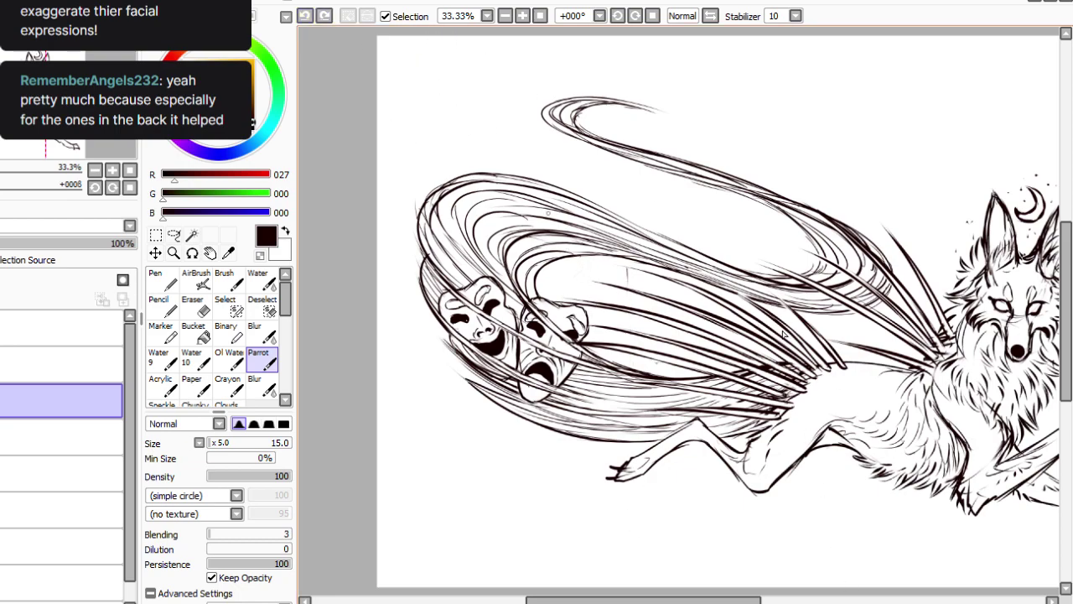
pyautogui.moveTo(625, 267); pyautogui.dragTo(625, 394)
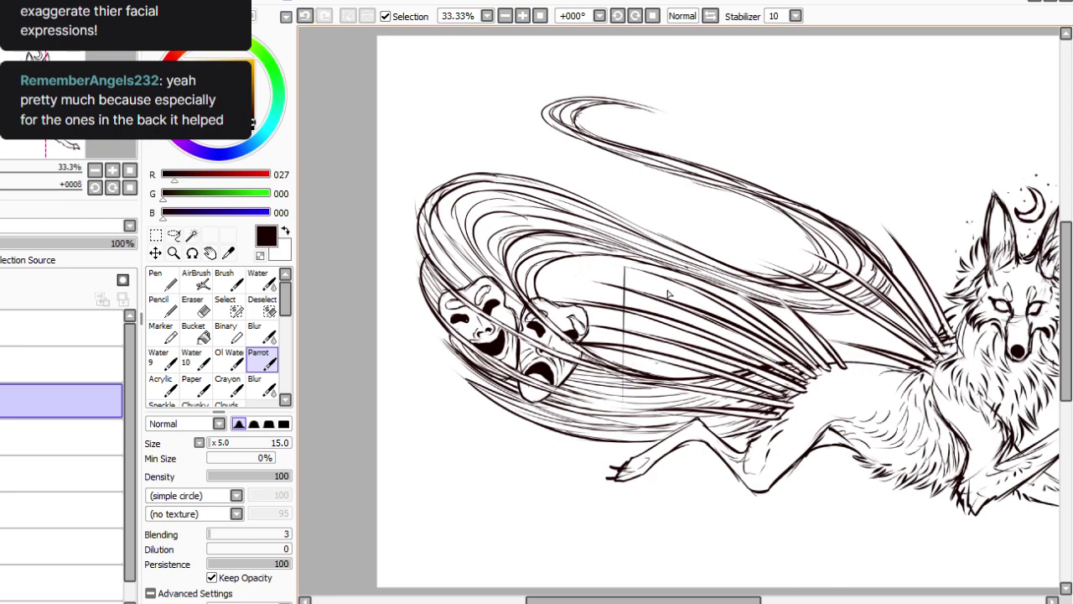
pyautogui.moveTo(590, 304); pyautogui.dragTo(595, 503)
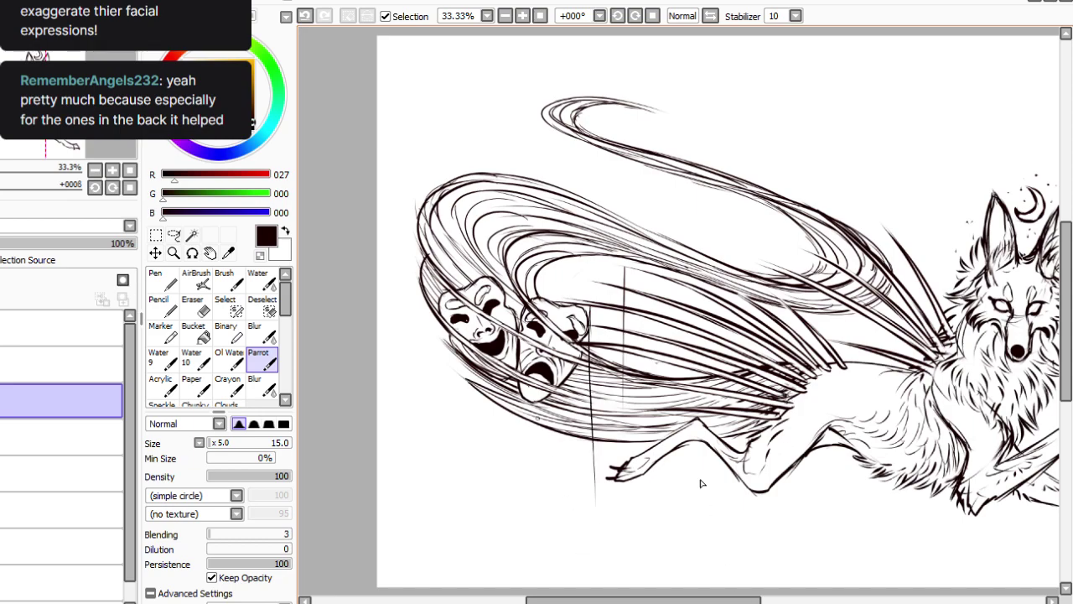
pyautogui.hotkey('ctrl', 'z')
pyautogui.hotkey('ctrl', 'y')
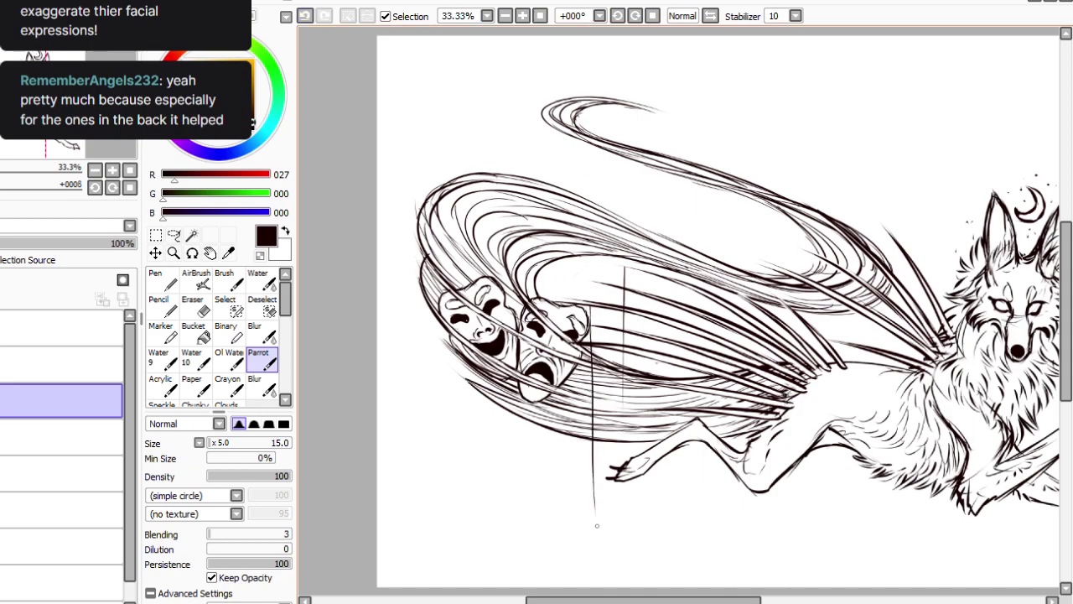
pyautogui.hotkey('ctrl', 'z')
pyautogui.hotkey('ctrl', 'y')
# Draw further long vertical lines hanging from the lower tail, the tail base and the strands near the shoulder.
pyautogui.moveTo(608, 351); pyautogui.dragTo(610, 500)
pyautogui.hotkey('ctrl', 'z')
pyautogui.moveTo(674, 386); pyautogui.dragTo(674, 535)
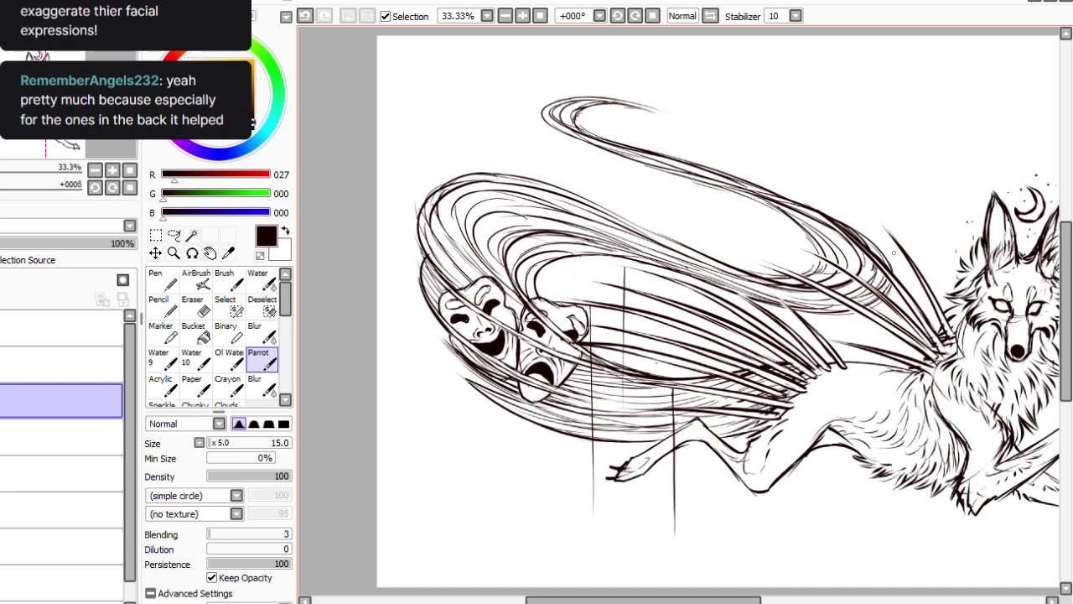
pyautogui.moveTo(803, 285); pyautogui.dragTo(807, 549)
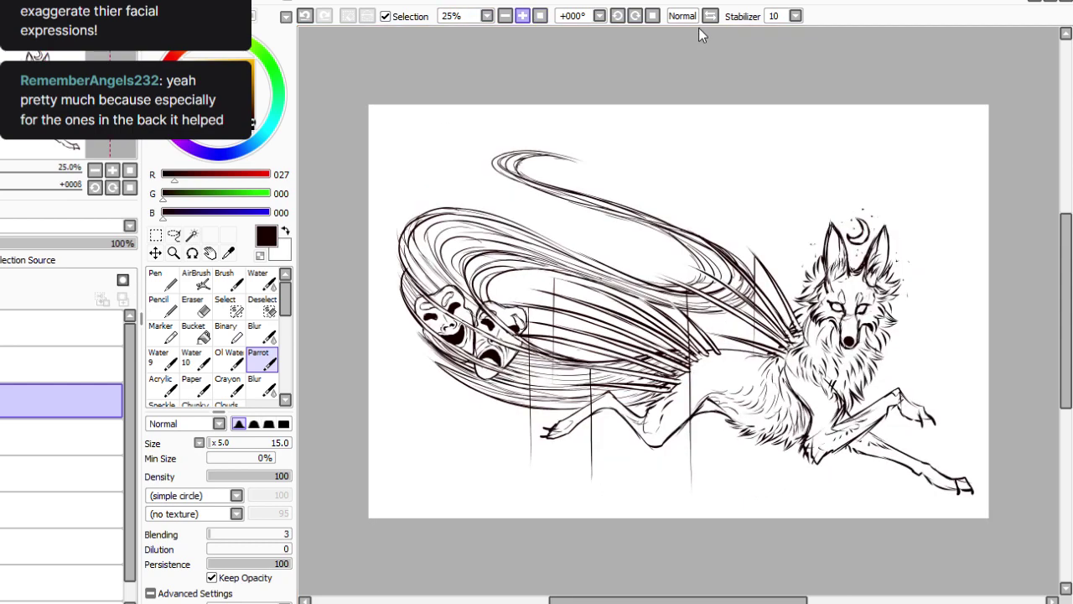
pyautogui.press('pageup')
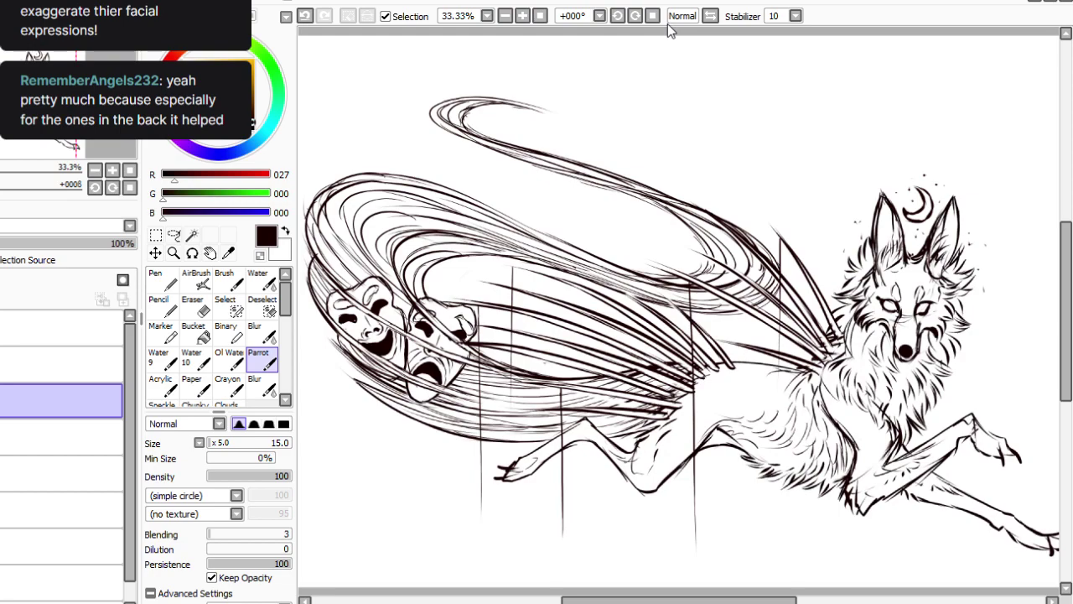
pyautogui.moveTo(674, 600); pyautogui.dragTo(701, 599)
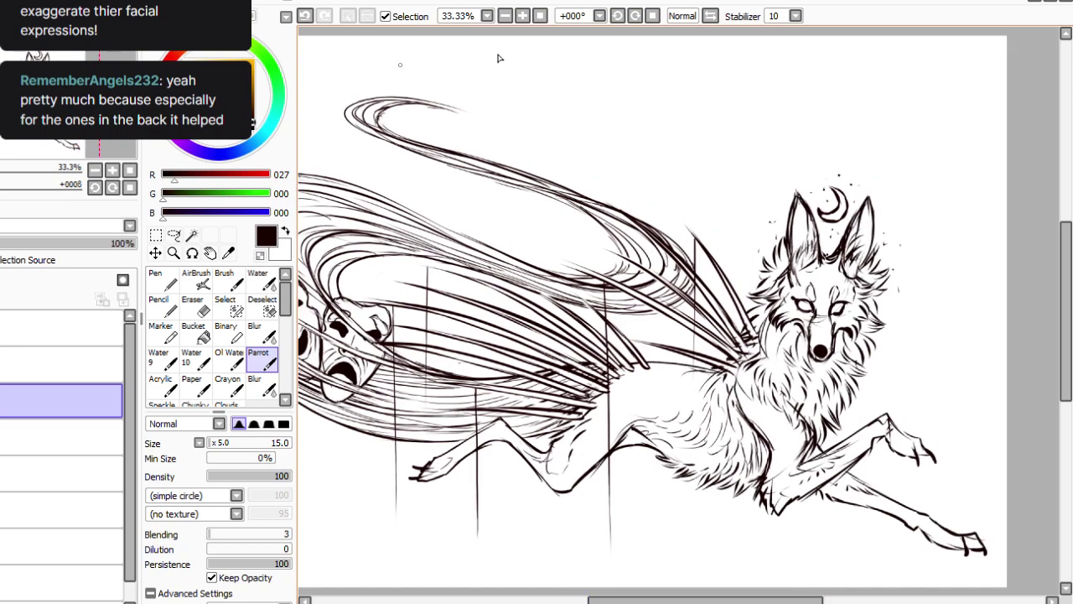
pyautogui.hotkey('ctrl', '-')
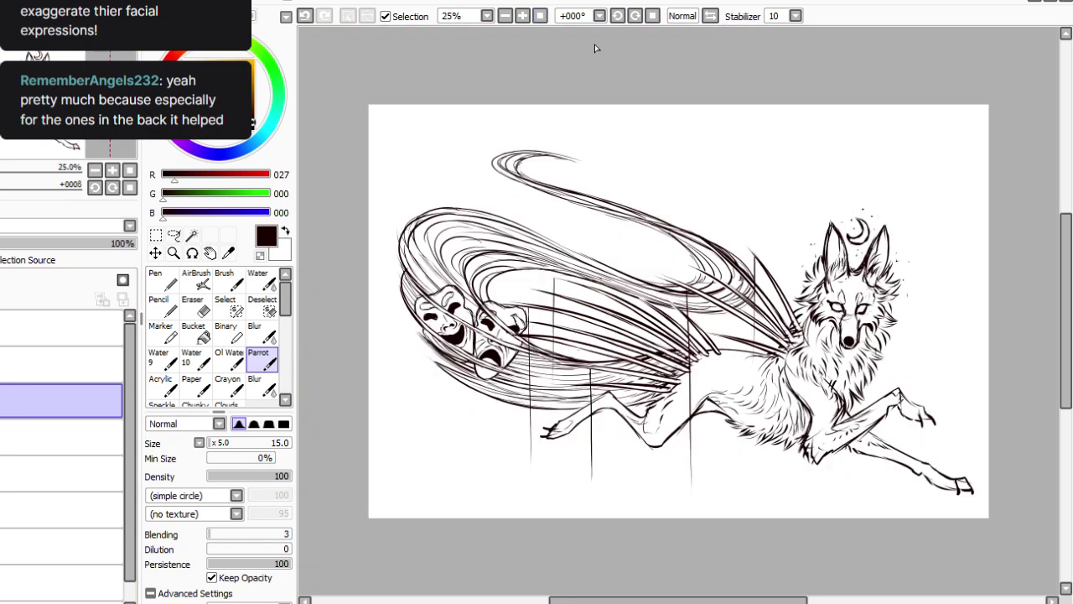
pyautogui.hotkey('ctrl', '+')
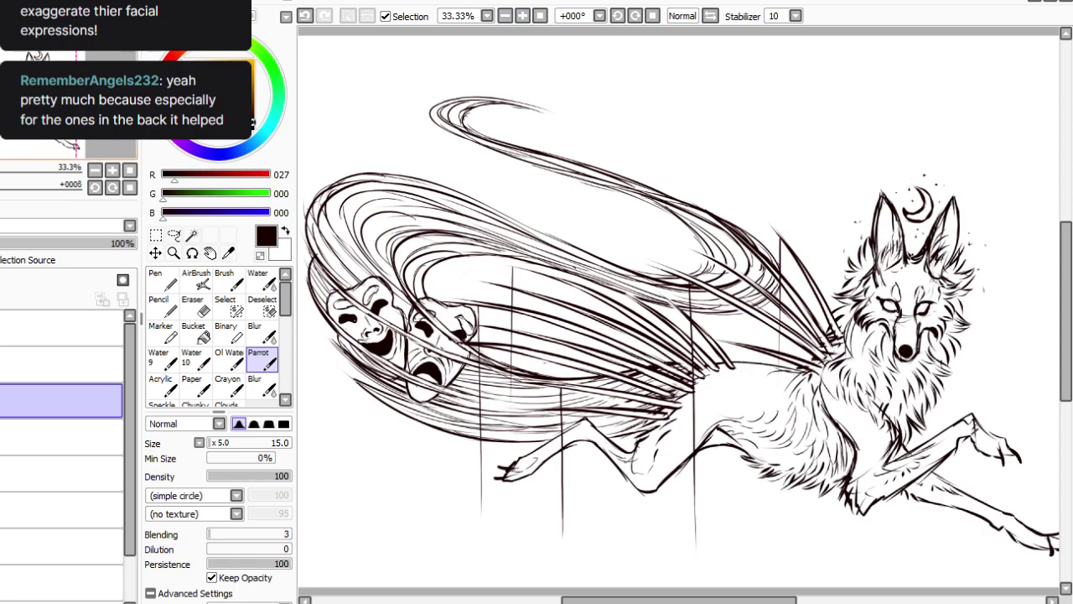
pyautogui.scroll(-3, 318, 565)
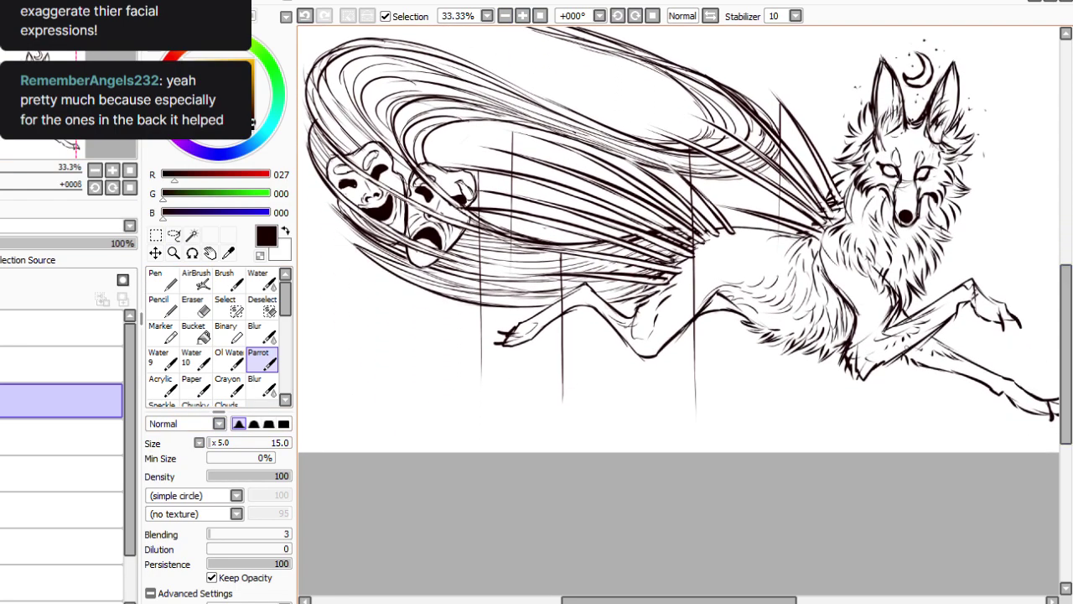
pyautogui.scroll(2, 679, 252)
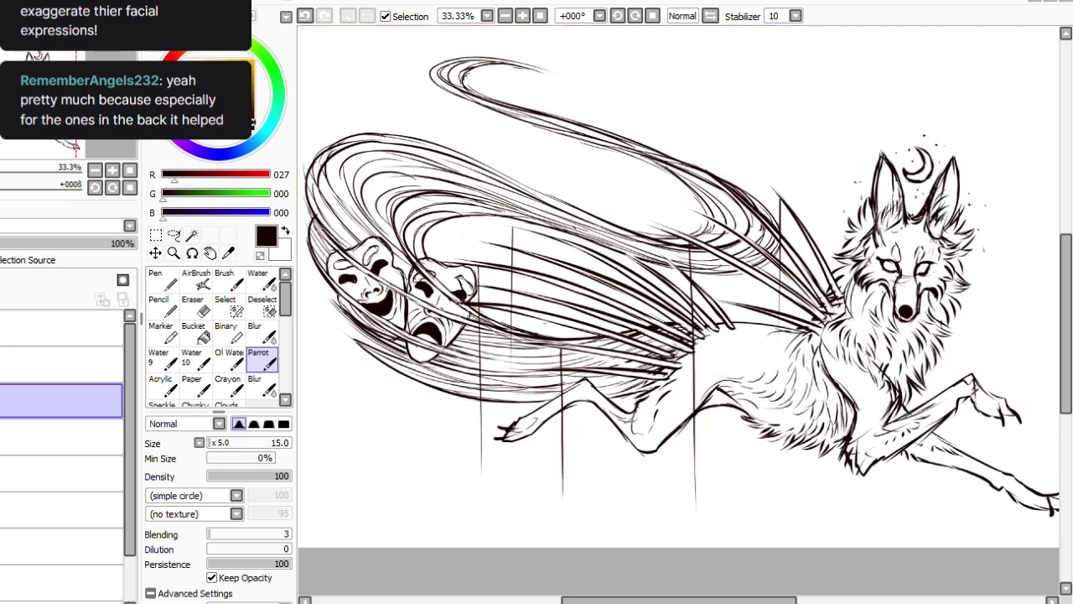
pyautogui.hscroll(-3, 431, 386)
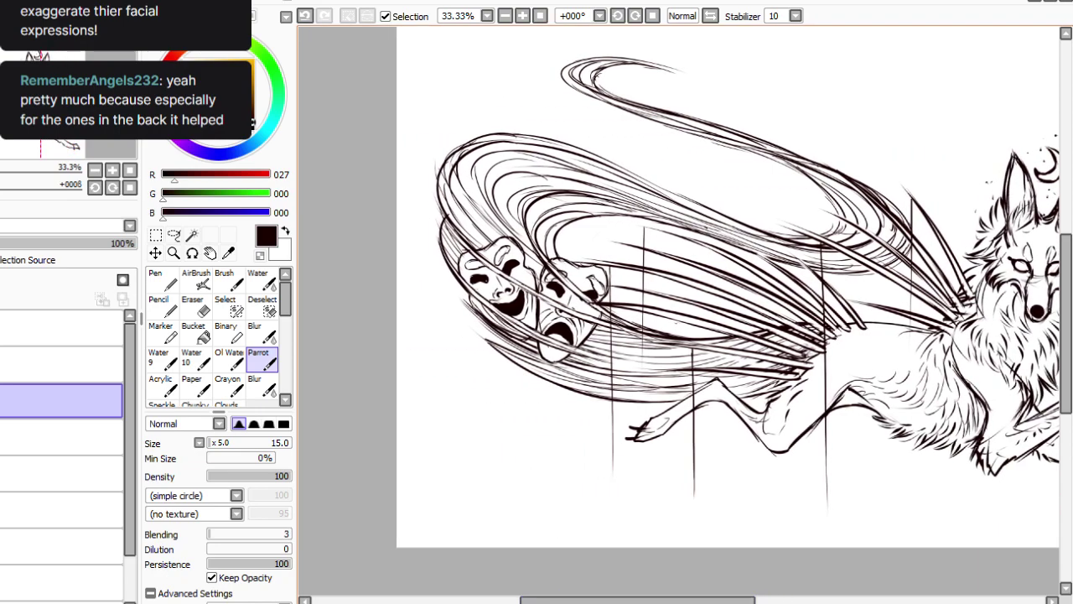
pyautogui.moveTo(212, 442); pyautogui.dragTo(254, 443)
pyautogui.click(491, 446)
pyautogui.press('e')
pyautogui.hotkey('ctrl', 'z')
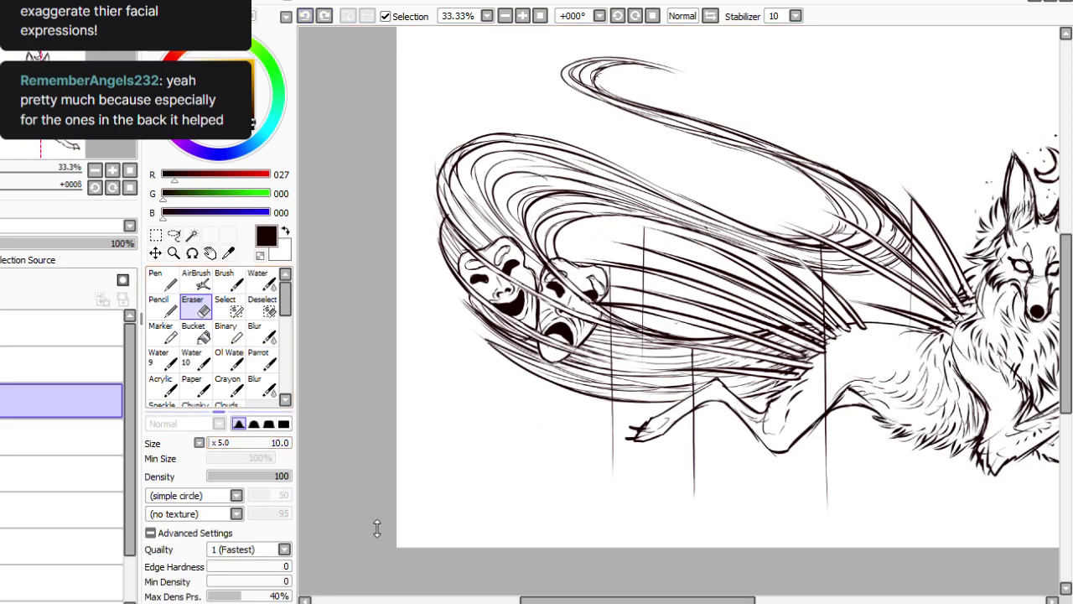
pyautogui.moveTo(214, 443)
pyautogui.mouseDown()
pyautogui.moveTo(281, 442)
pyautogui.moveTo(223, 443)
pyautogui.mouseUp()
pyautogui.click(263, 361)
pyautogui.click(483, 435)
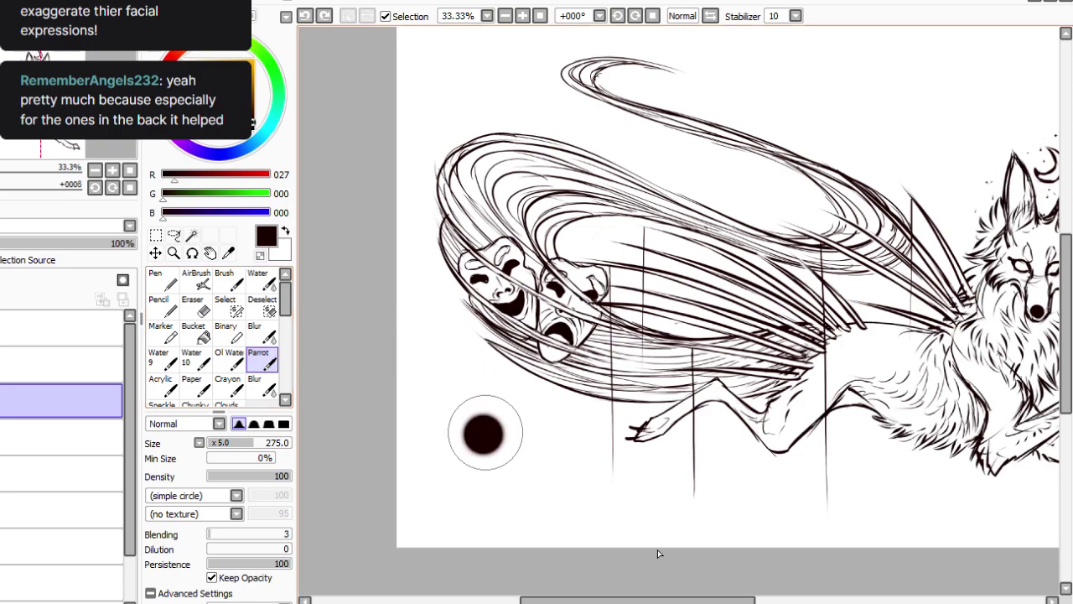
pyautogui.click(305, 16)
# Stamp one solid dark dot in the empty area below the masks, using the hardest brush edge at size 450.
pyautogui.click(283, 443)
pyautogui.click(284, 423)
pyautogui.click(486, 442)
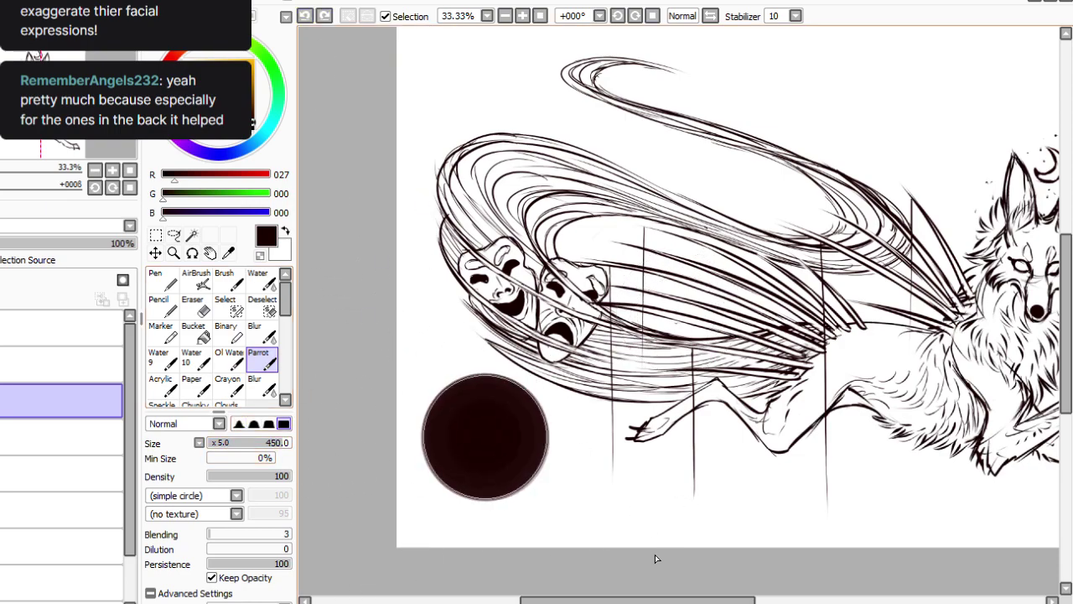
# Erase the inside of the dark dot with the eraser at size 370, leaving only a thin ring.
pyautogui.press('e')
pyautogui.press(']')
pyautogui.press(']')
pyautogui.press(']')
pyautogui.press(']')
pyautogui.press(']')
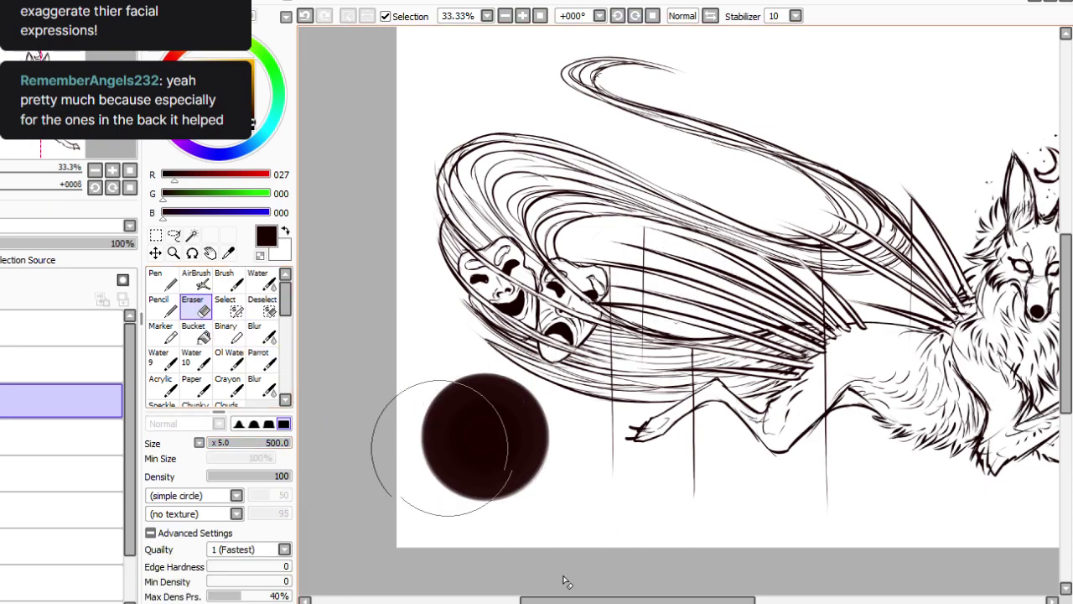
pyautogui.press(']')
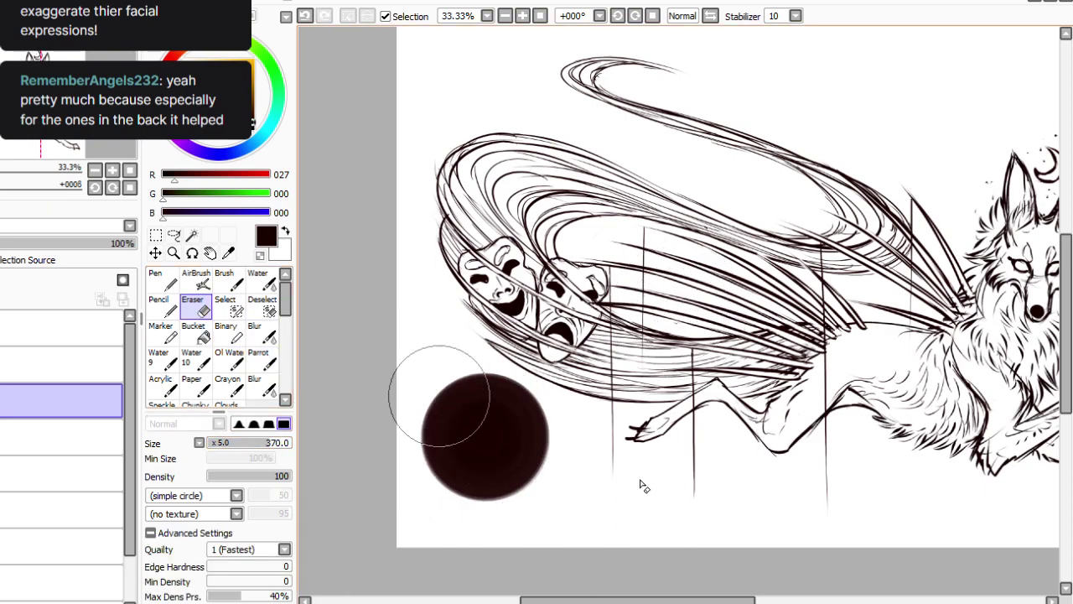
pyautogui.moveTo(501, 426)
pyautogui.mouseDown()
pyautogui.moveTo(484, 430)
pyautogui.moveTo(484, 447)
pyautogui.moveTo(478, 436)
pyautogui.moveTo(486, 428)
pyautogui.moveTo(492, 439)
pyautogui.mouseUp()
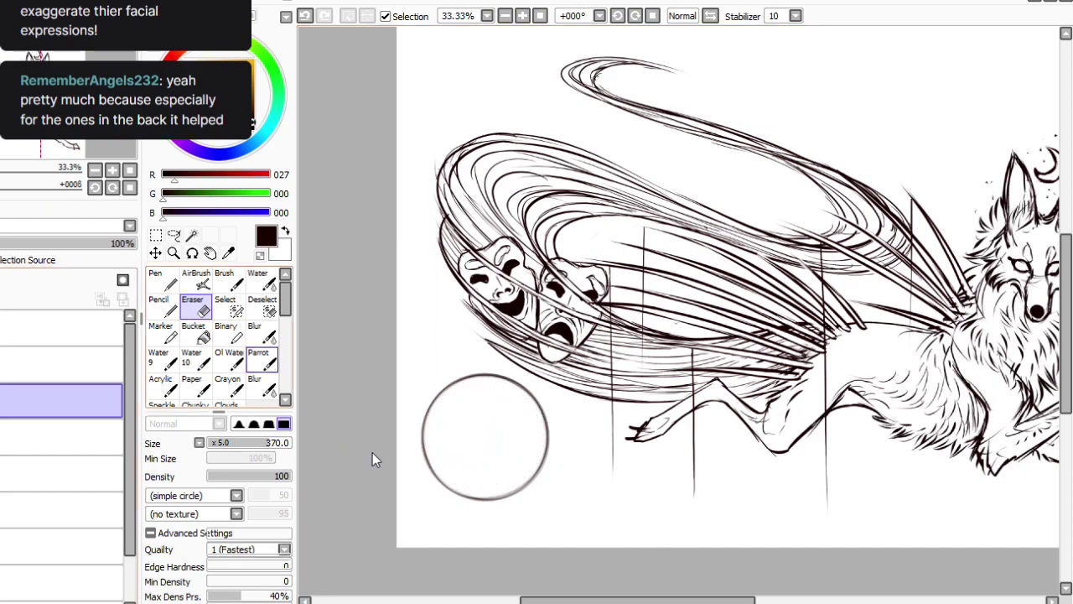
# Draw a small slanted oval just inside the ring's edge with the Parrot brush at size 40.
pyautogui.click(261, 360)
pyautogui.click(219, 443)
pyautogui.click(636, 16)
pyautogui.click(635, 16)
pyautogui.click(635, 16)
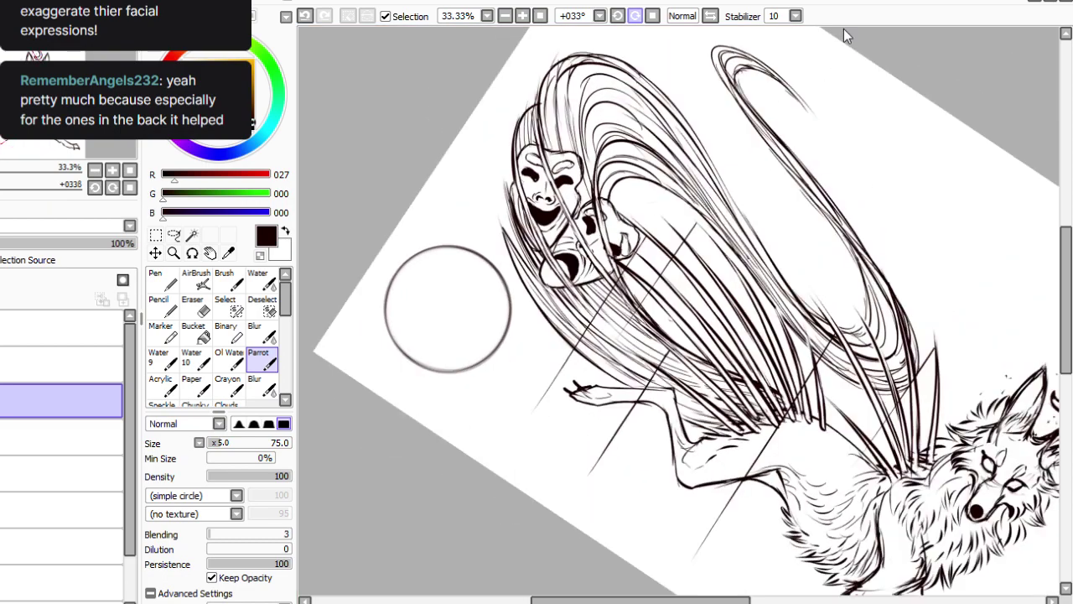
pyautogui.click(636, 16)
pyautogui.click(214, 443)
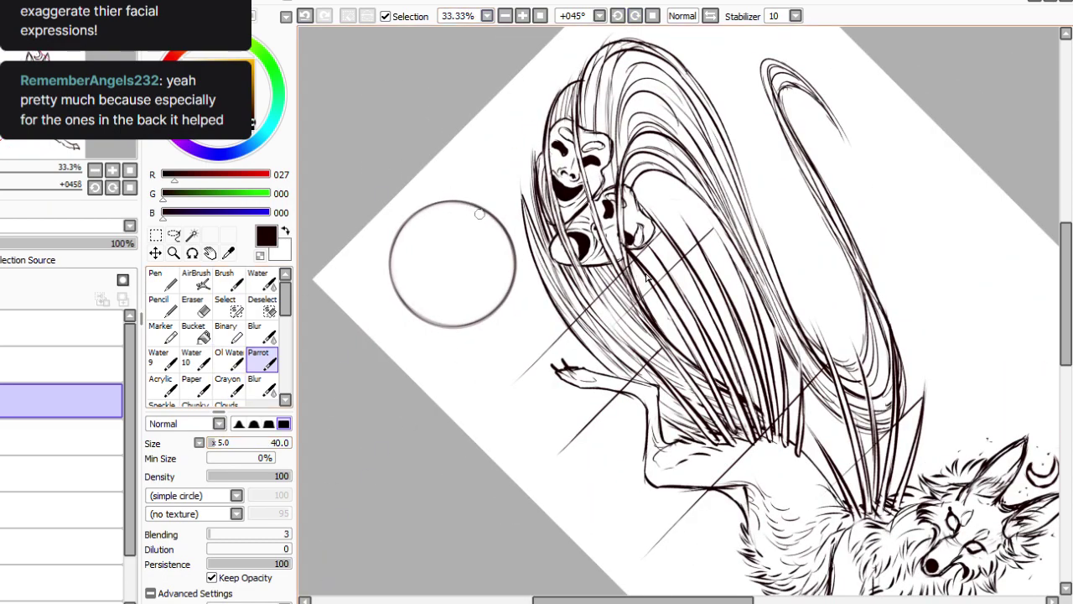
pyautogui.moveTo(477, 208)
pyautogui.mouseDown()
pyautogui.moveTo(491, 243)
pyautogui.moveTo(463, 218)
pyautogui.moveTo(474, 236)
pyautogui.moveTo(501, 255)
pyautogui.moveTo(489, 248)
pyautogui.moveTo(507, 239)
pyautogui.moveTo(503, 247)
pyautogui.moveTo(481, 211)
pyautogui.moveTo(465, 206)
pyautogui.moveTo(503, 249)
pyautogui.moveTo(475, 207)
pyautogui.mouseUp()
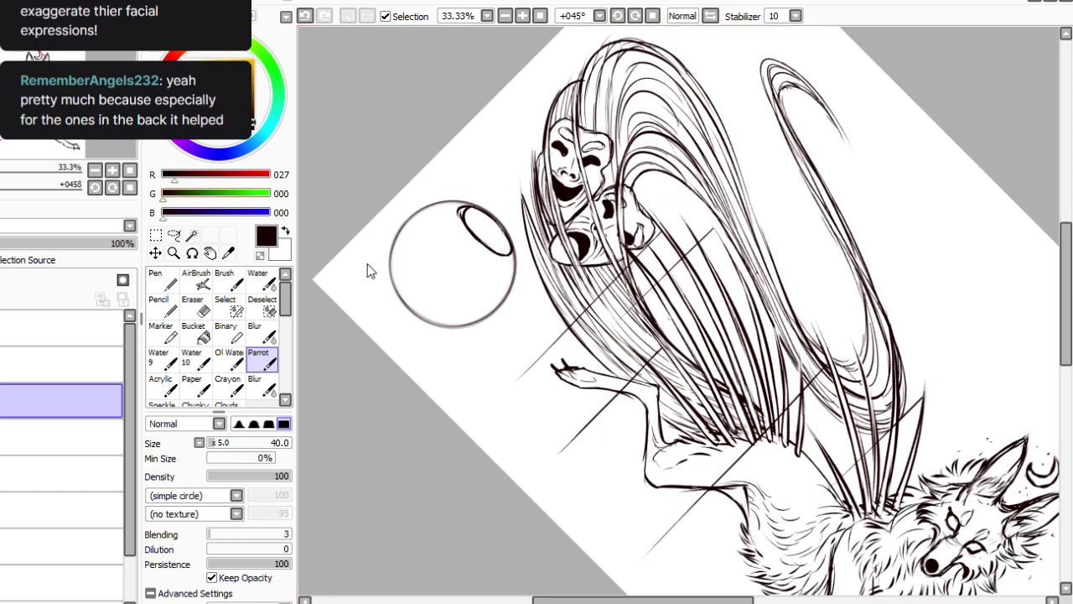
pyautogui.click(193, 304)
pyautogui.click(219, 443)
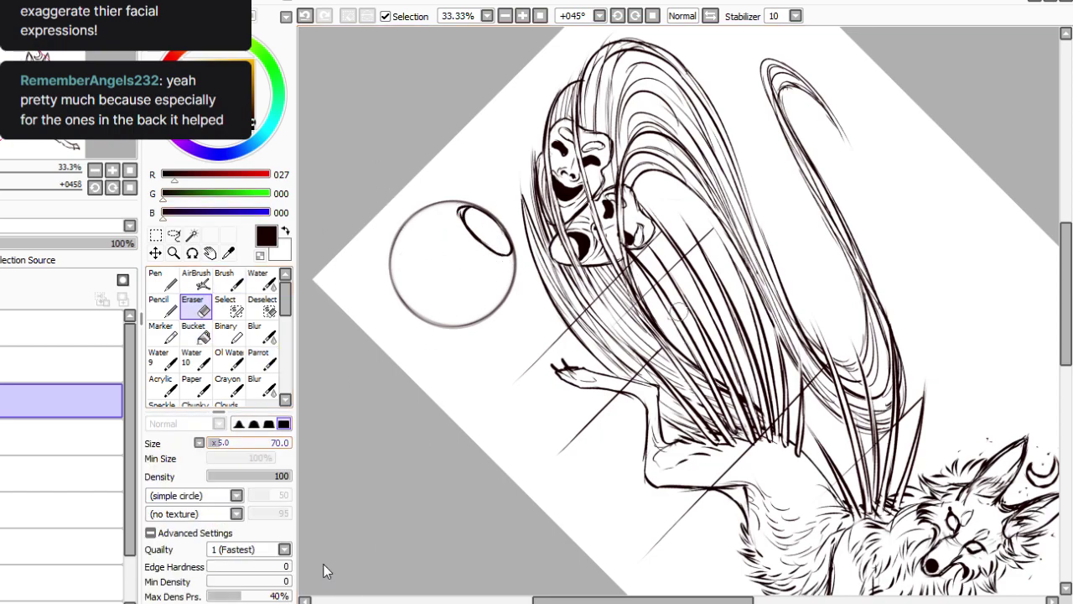
pyautogui.moveTo(460, 201)
pyautogui.mouseDown()
pyautogui.moveTo(456, 228)
pyautogui.moveTo(458, 211)
pyautogui.mouseUp()
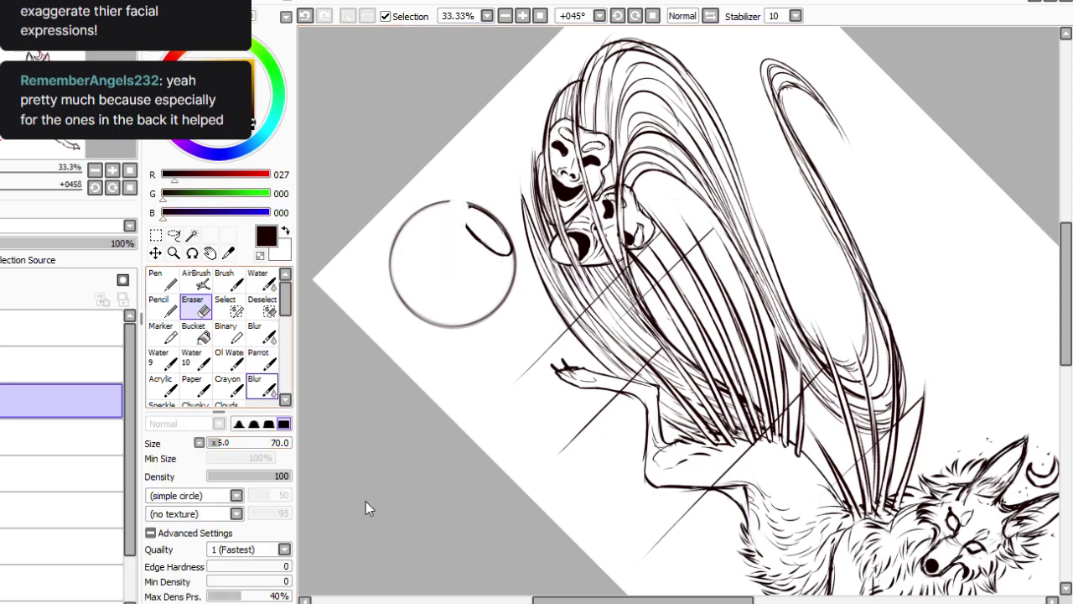
pyautogui.click(263, 385)
pyautogui.click(262, 360)
pyautogui.click(305, 16)
pyautogui.click(305, 16)
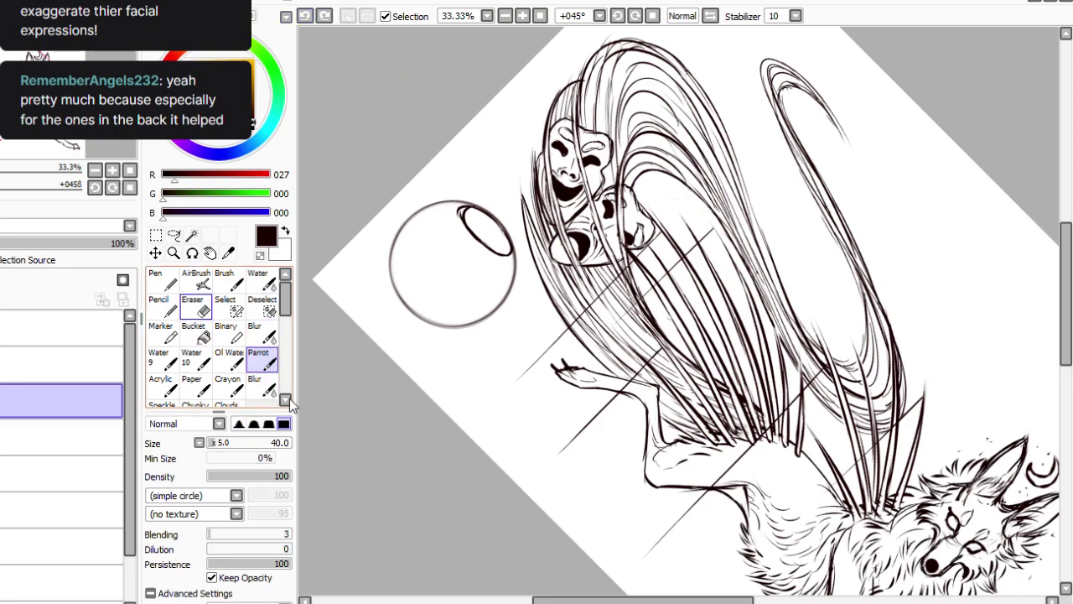
# Clean up the small oval's edge with the eraser and draw a curved rim line around it with the Parrot brush.
pyautogui.click(192, 304)
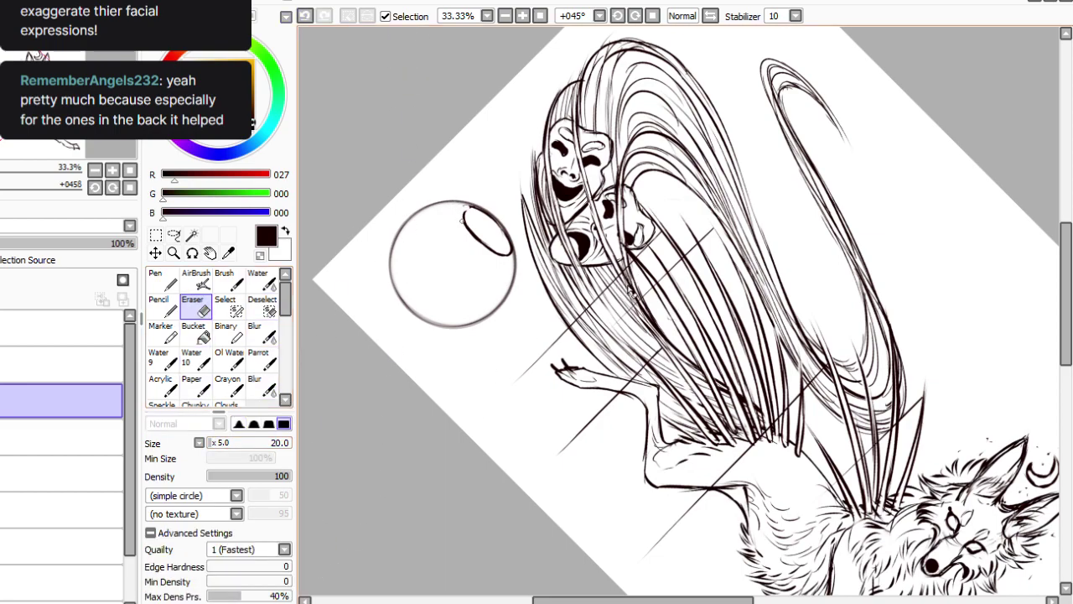
pyautogui.press('b')
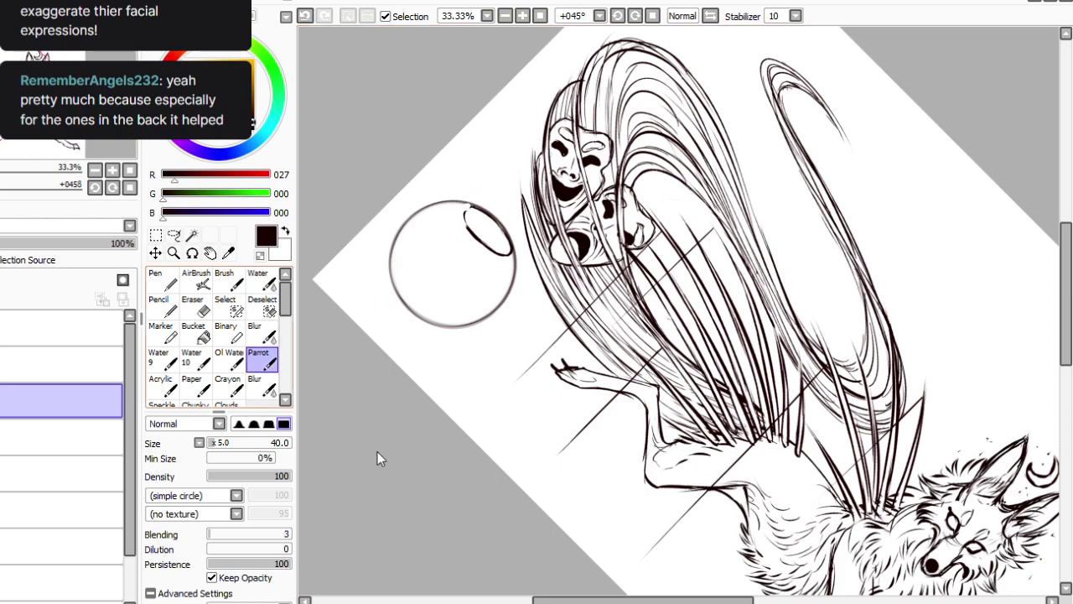
pyautogui.moveTo(463, 209)
pyautogui.mouseDown()
pyautogui.moveTo(485, 242)
pyautogui.moveTo(459, 204)
pyautogui.moveTo(471, 205)
pyautogui.moveTo(460, 216)
pyautogui.moveTo(466, 208)
pyautogui.moveTo(467, 235)
pyautogui.moveTo(459, 210)
pyautogui.moveTo(498, 259)
pyautogui.mouseUp()
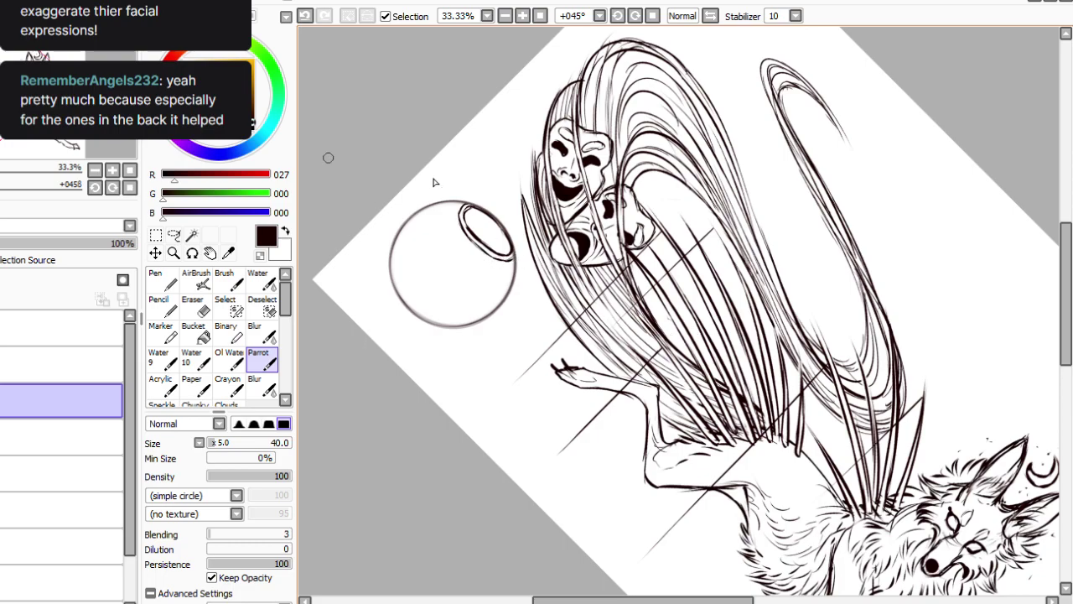
# Draw curved ribs around the oval opening, following the ball's curvature from edge to edge.
pyautogui.press('Home')
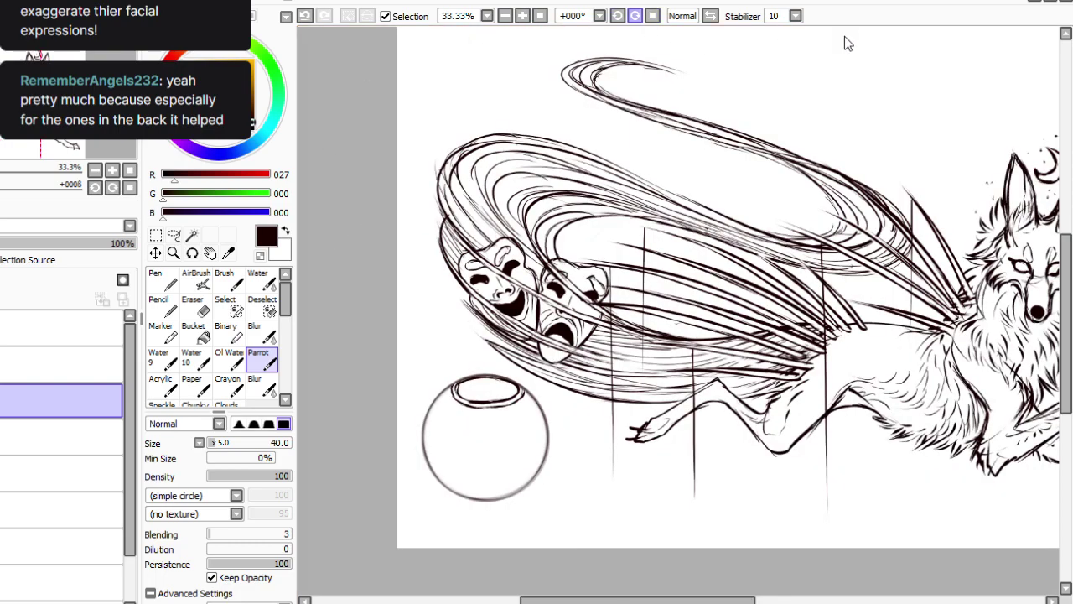
pyautogui.press('End')
pyautogui.press('End')
pyautogui.press('End')
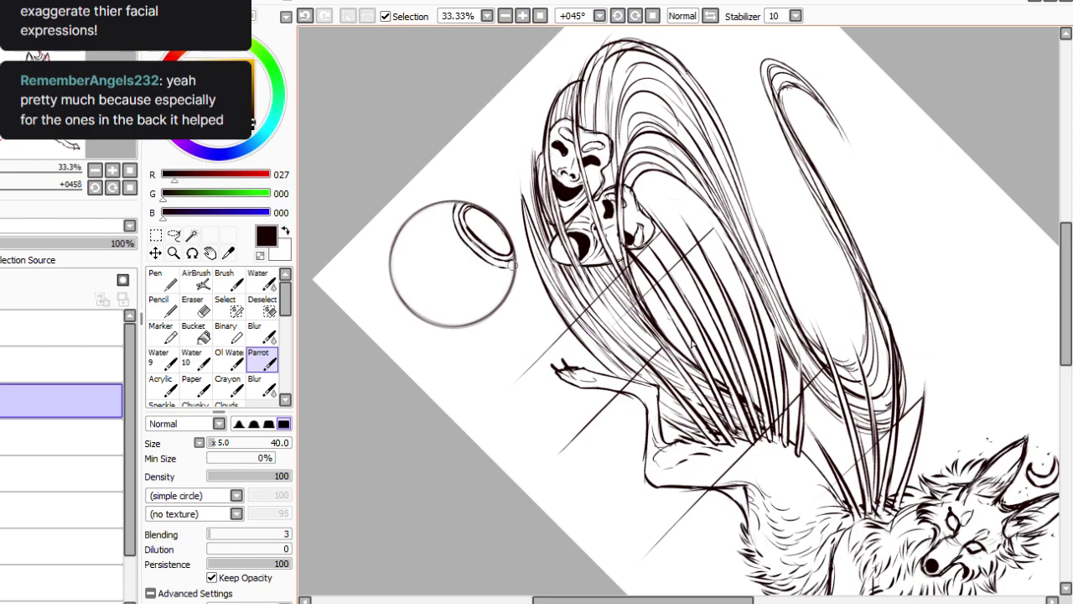
pyautogui.moveTo(503, 264)
pyautogui.mouseDown()
pyautogui.moveTo(515, 266)
pyautogui.moveTo(488, 267)
pyautogui.mouseUp()
pyautogui.moveTo(449, 229)
pyautogui.mouseDown()
pyautogui.moveTo(478, 263)
pyautogui.moveTo(513, 252)
pyautogui.mouseUp()
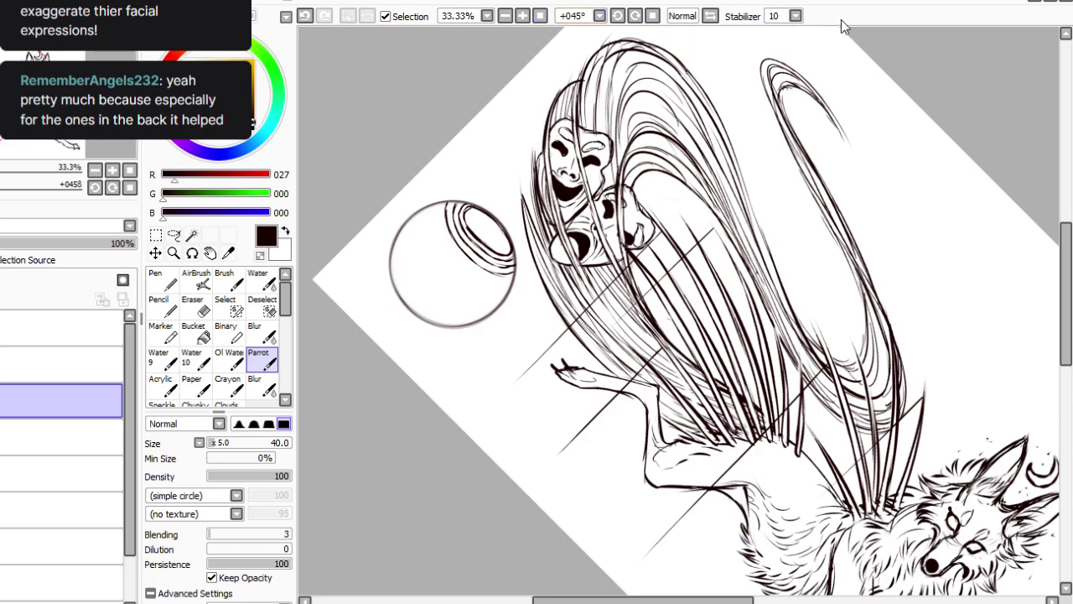
# Add an inner contour inside the oval opening and another curved rib outside the existing ones.
pyautogui.press('Home')
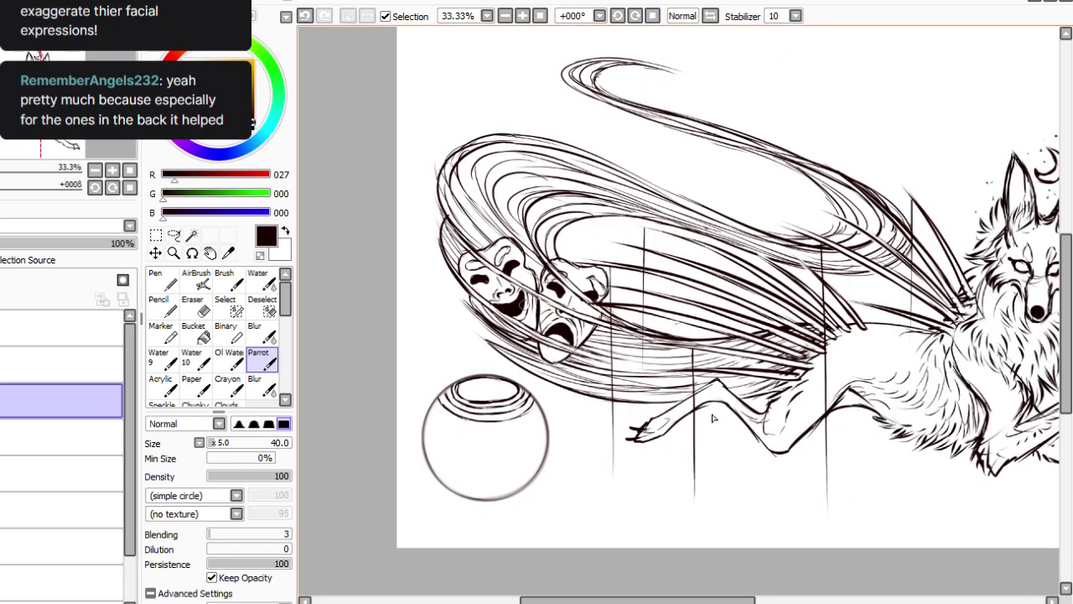
pyautogui.press('End')
pyautogui.press('End')
pyautogui.press('End')
pyautogui.press('End')
pyautogui.press('End')
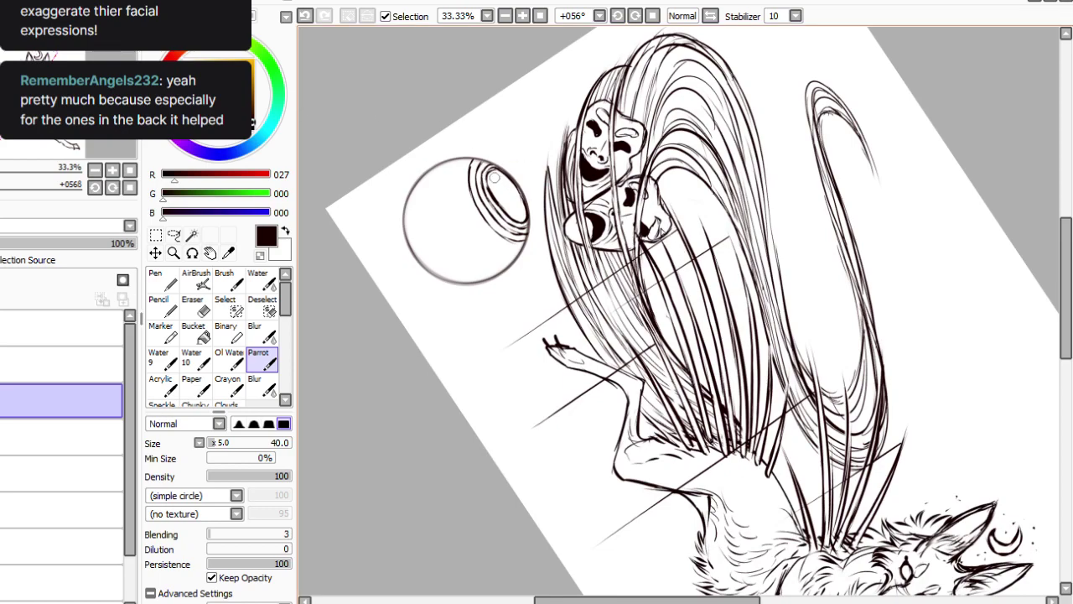
pyautogui.moveTo(490, 170); pyautogui.dragTo(521, 226)
pyautogui.moveTo(459, 165)
pyautogui.mouseDown()
pyautogui.moveTo(472, 216)
pyautogui.moveTo(459, 177)
pyautogui.moveTo(495, 243)
pyautogui.moveTo(525, 249)
pyautogui.mouseUp()
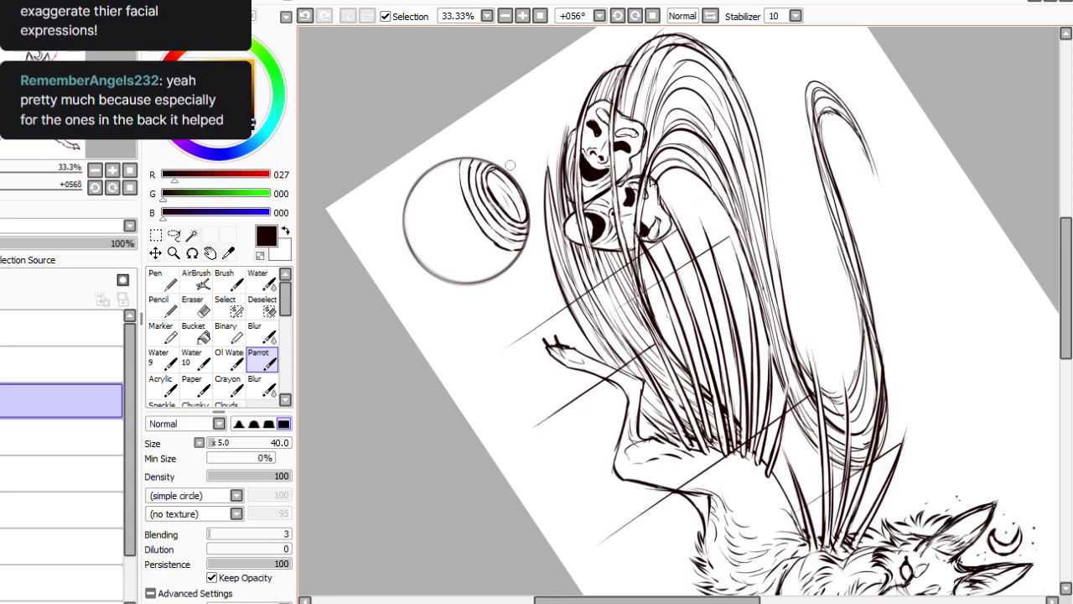
# Draw the next wider rib across the ball's upper part, undoing and redrawing strokes until the curve fits.
pyautogui.moveTo(452, 162)
pyautogui.mouseDown()
pyautogui.moveTo(462, 215)
pyautogui.moveTo(454, 188)
pyautogui.moveTo(507, 259)
pyautogui.mouseUp()
pyautogui.hotkey('ctrl', 'z')
pyautogui.hotkey('ctrl', 'z')
pyautogui.hotkey('ctrl', 'z')
pyautogui.moveTo(512, 258)
pyautogui.mouseDown()
pyautogui.moveTo(481, 238)
pyautogui.moveTo(504, 255)
pyautogui.mouseUp()
pyautogui.moveTo(471, 220)
pyautogui.mouseDown()
pyautogui.moveTo(446, 156)
pyautogui.moveTo(460, 215)
pyautogui.moveTo(451, 182)
pyautogui.moveTo(509, 257)
pyautogui.mouseUp()
pyautogui.click(306, 16)
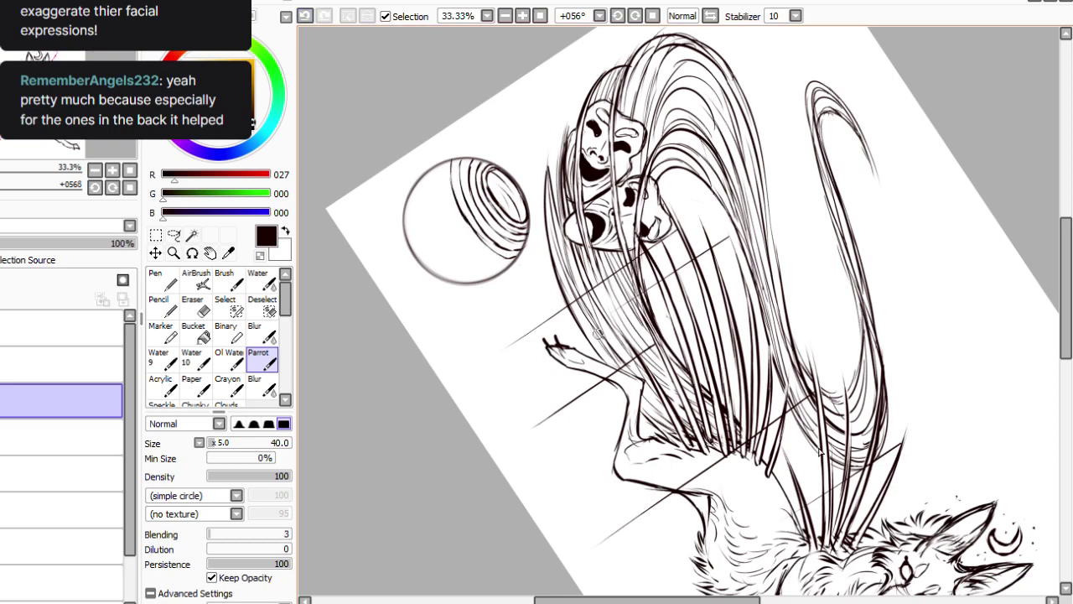
# Continue the evenly spaced curved ribs across the middle of the ball and toward its closed end.
pyautogui.press('Home')
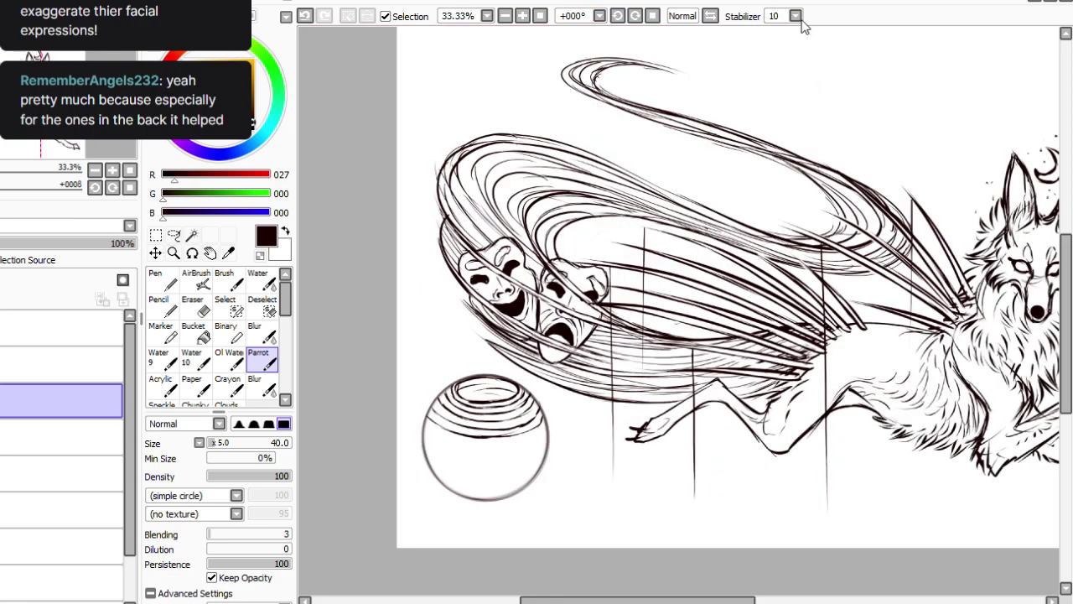
pyautogui.click(618, 16)
pyautogui.click(618, 16)
pyautogui.click(618, 16)
pyautogui.click(618, 16)
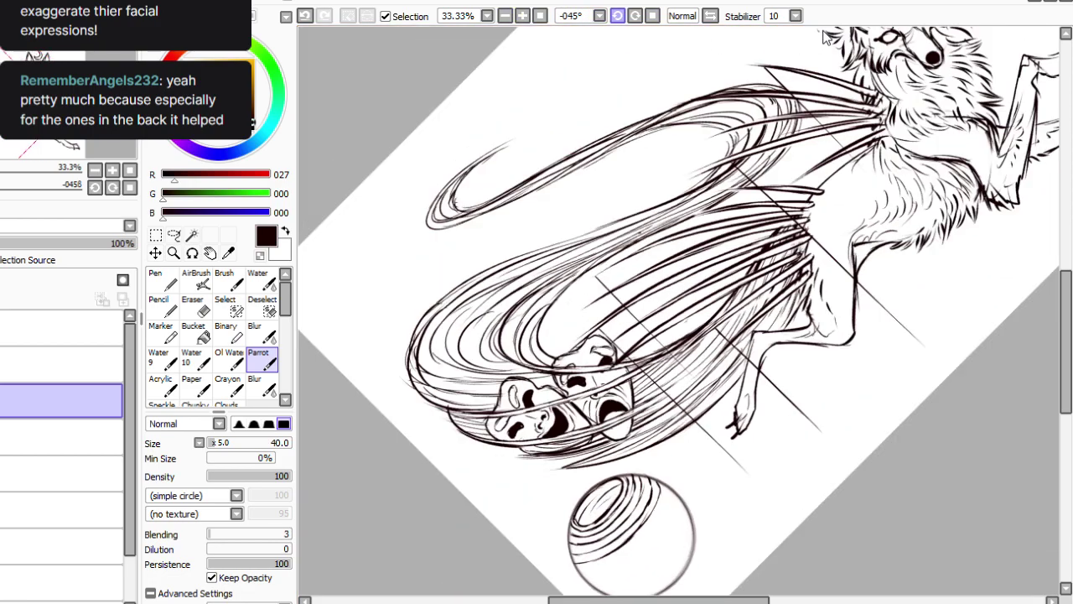
pyautogui.click(618, 16)
pyautogui.click(618, 16)
pyautogui.click(618, 16)
pyautogui.moveTo(1066, 315); pyautogui.dragTo(1067, 355)
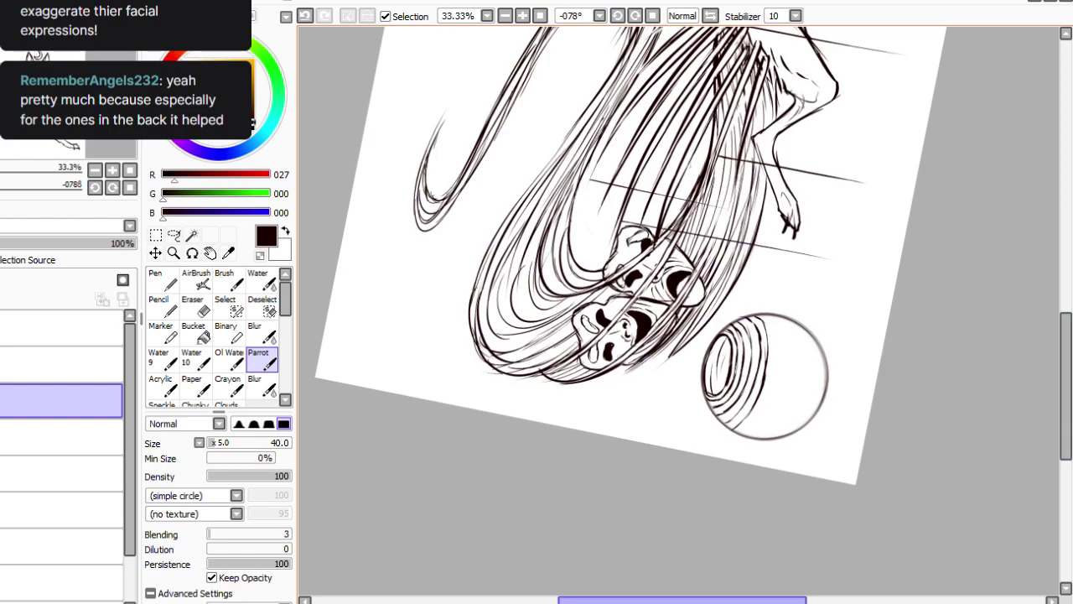
pyautogui.moveTo(625, 600); pyautogui.dragTo(639, 600)
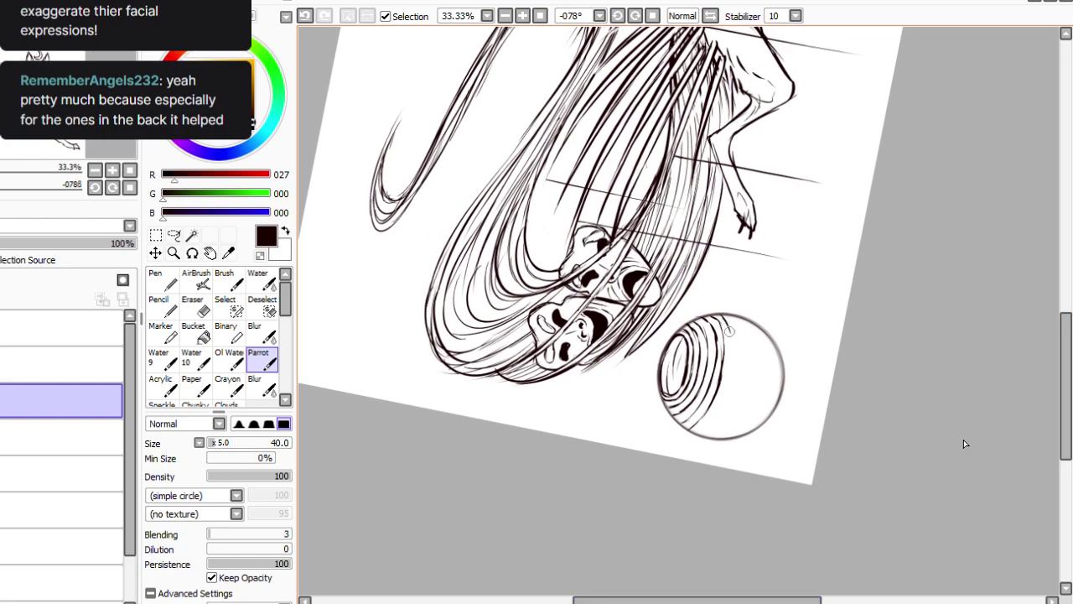
pyautogui.moveTo(731, 334); pyautogui.dragTo(721, 404)
pyautogui.moveTo(729, 353)
pyautogui.mouseDown()
pyautogui.moveTo(710, 422)
pyautogui.moveTo(726, 391)
pyautogui.moveTo(700, 429)
pyautogui.mouseUp()
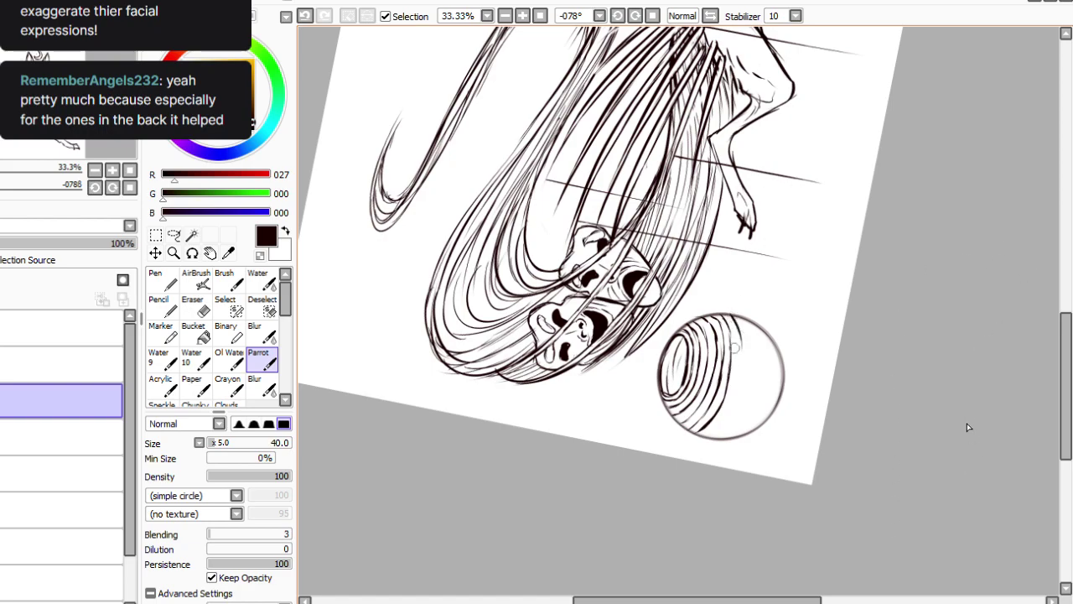
pyautogui.moveTo(739, 351)
pyautogui.mouseDown()
pyautogui.moveTo(730, 406)
pyautogui.moveTo(734, 388)
pyautogui.moveTo(702, 438)
pyautogui.mouseUp()
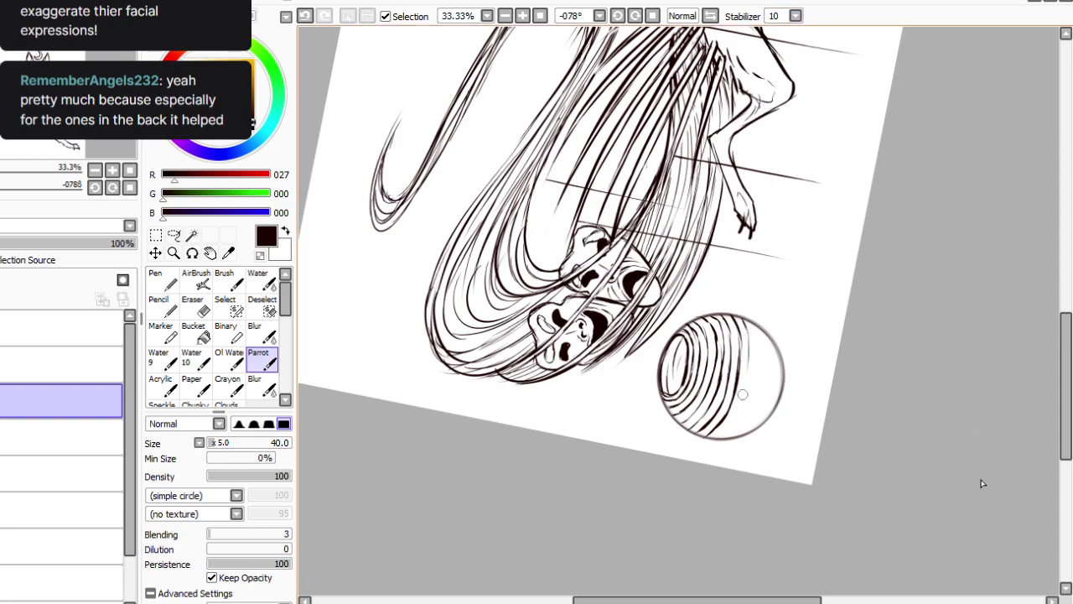
pyautogui.moveTo(749, 365); pyautogui.dragTo(738, 411)
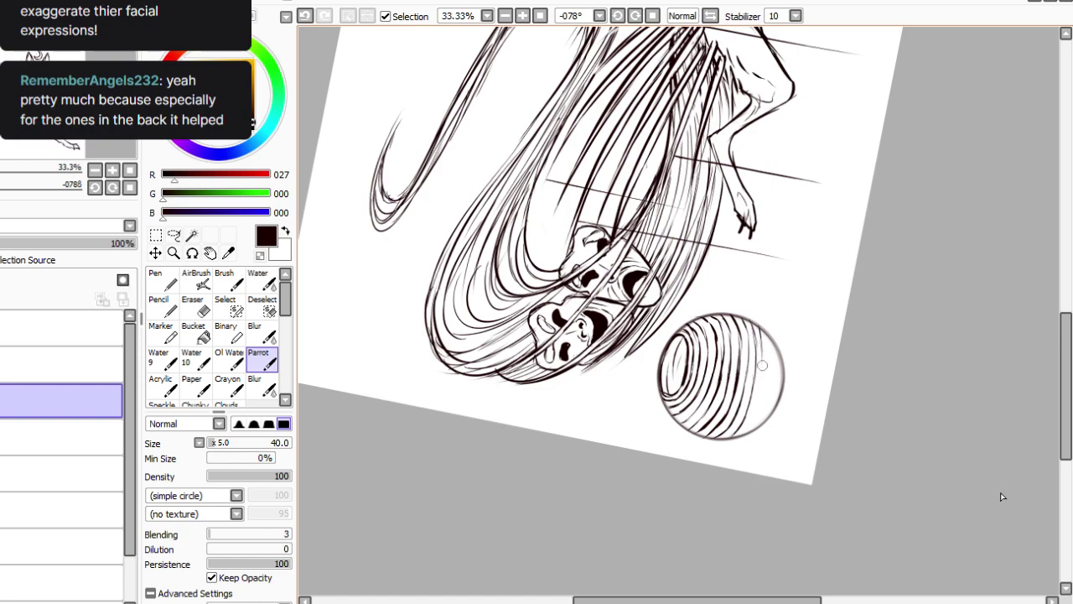
# Rework the ribs past the ball's middle, undoing the strokes that stray from the curve.
pyautogui.hotkey('ctrl', 'z')
pyautogui.hotkey('ctrl', 'z')
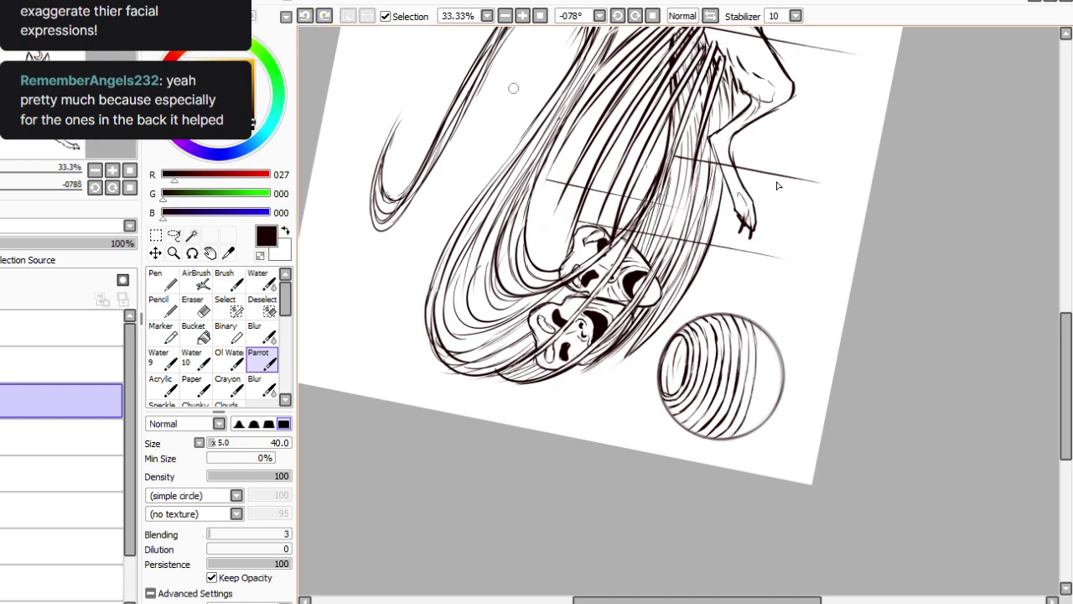
pyautogui.moveTo(745, 322); pyautogui.dragTo(763, 357)
pyautogui.moveTo(762, 349); pyautogui.dragTo(748, 426)
pyautogui.moveTo(759, 383); pyautogui.dragTo(744, 431)
pyautogui.click(305, 15)
pyautogui.click(305, 16)
# Draw the last short ribs at the ball's closed end, undoing and redrawing strokes as needed.
pyautogui.click(618, 16)
pyautogui.click(618, 16)
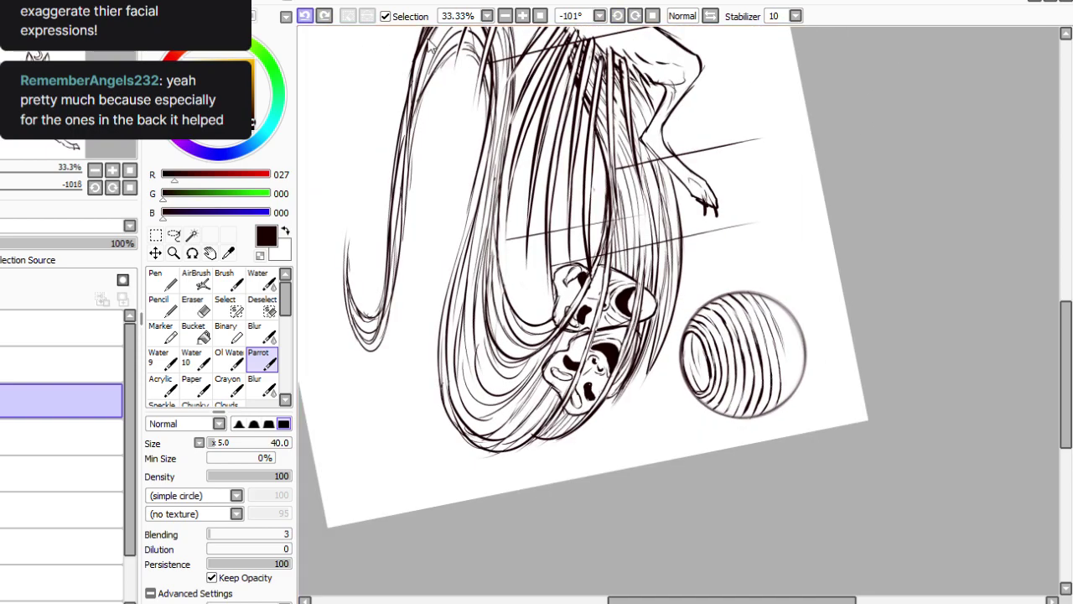
pyautogui.moveTo(766, 309); pyautogui.dragTo(785, 403)
pyautogui.click(304, 16)
pyautogui.moveTo(766, 297); pyautogui.dragTo(790, 352)
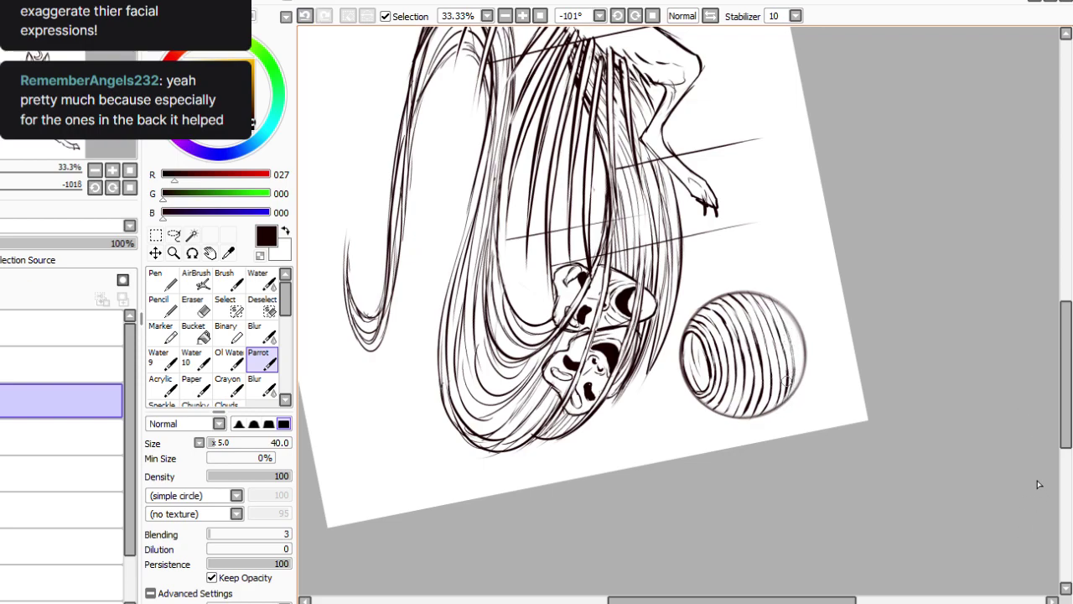
pyautogui.hotkey('ctrl', 'z')
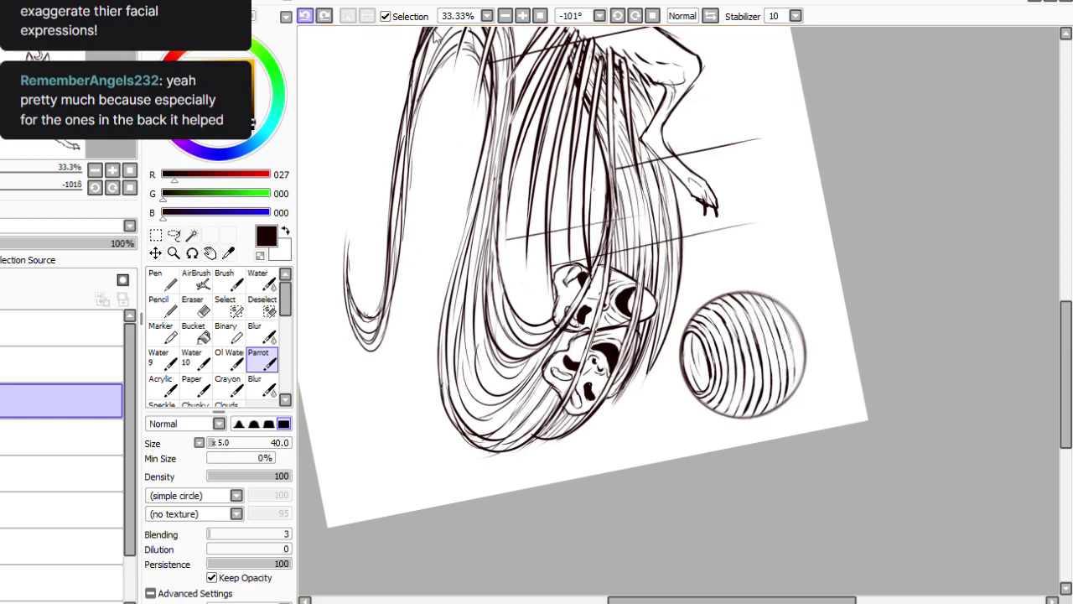
pyautogui.moveTo(795, 366); pyautogui.dragTo(793, 401)
pyautogui.hotkey('ctrl', 'z')
pyautogui.moveTo(792, 374); pyautogui.dragTo(790, 400)
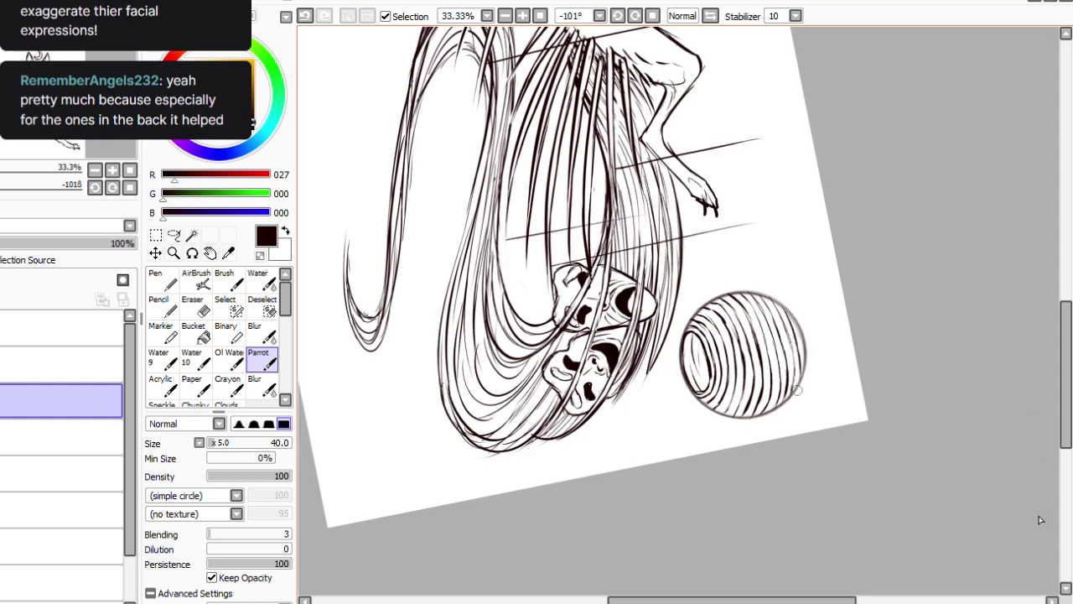
# Scale the ribbed ball down and move it onto the hanging line beside the wolf's hind paw.
pyautogui.click(653, 16)
pyautogui.click(540, 16)
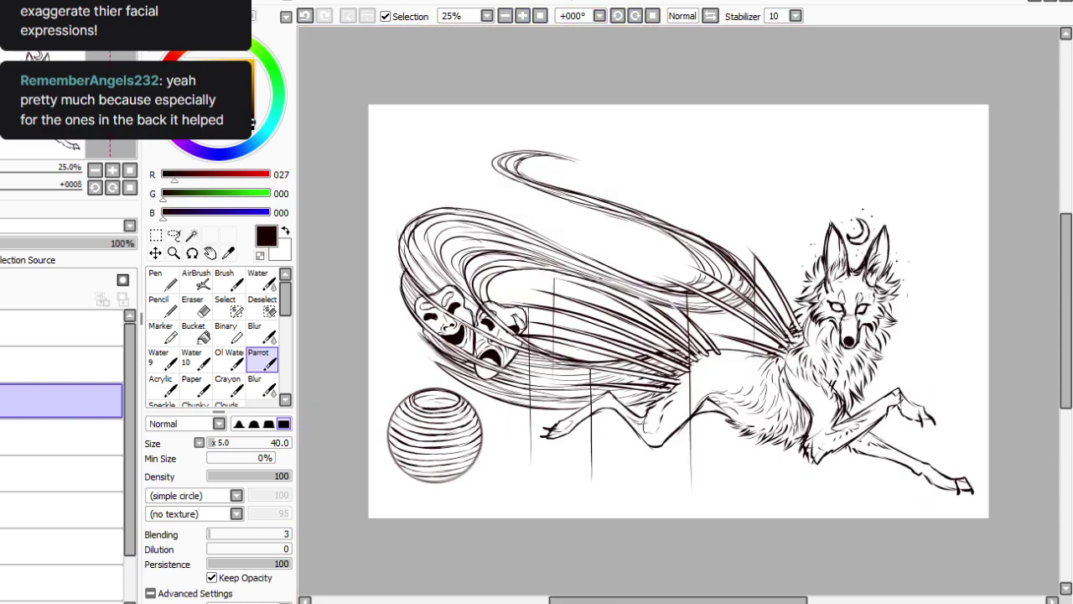
pyautogui.hotkey('ctrl', 't')
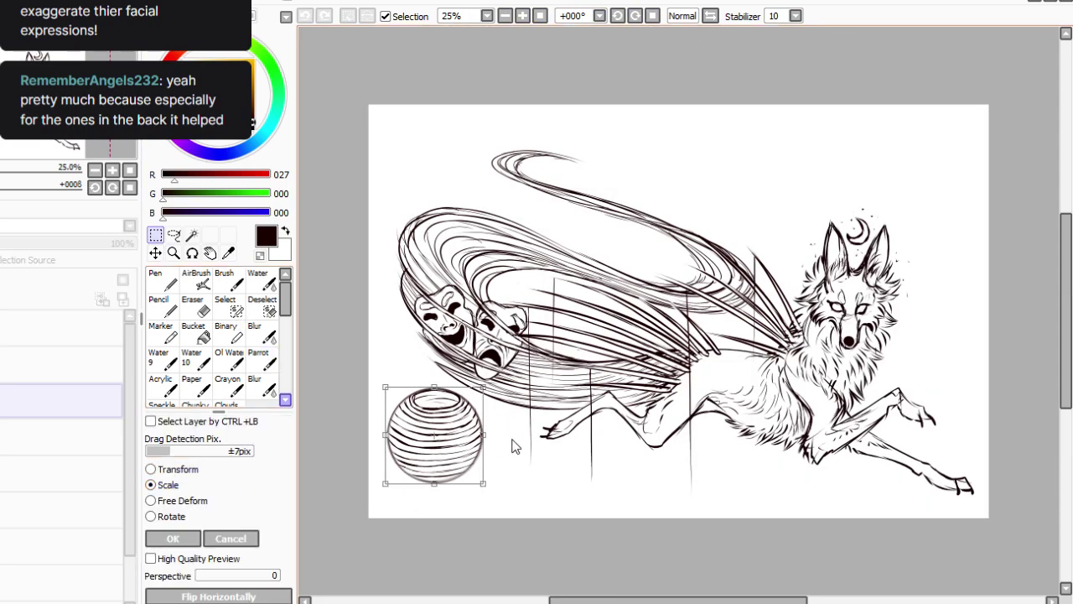
pyautogui.moveTo(541, 505); pyautogui.dragTo(571, 538)
pyautogui.moveTo(619, 578); pyautogui.dragTo(692, 559)
pyautogui.click(173, 539)
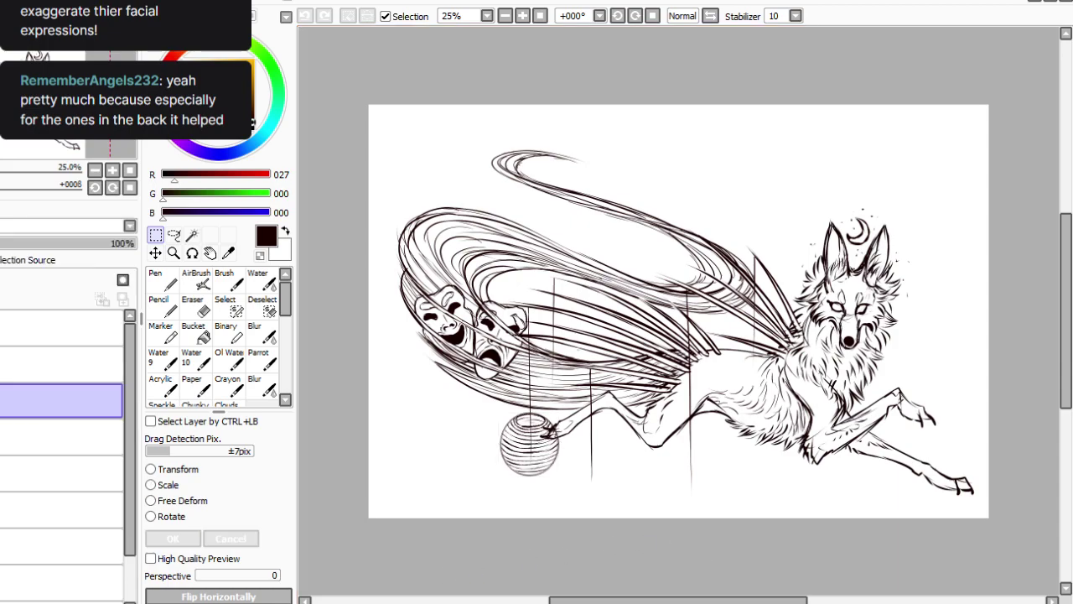
# Select the ribbed ball, move it onto the hanging line below the wolf's thigh, and clear the selection.
pyautogui.click(262, 360)
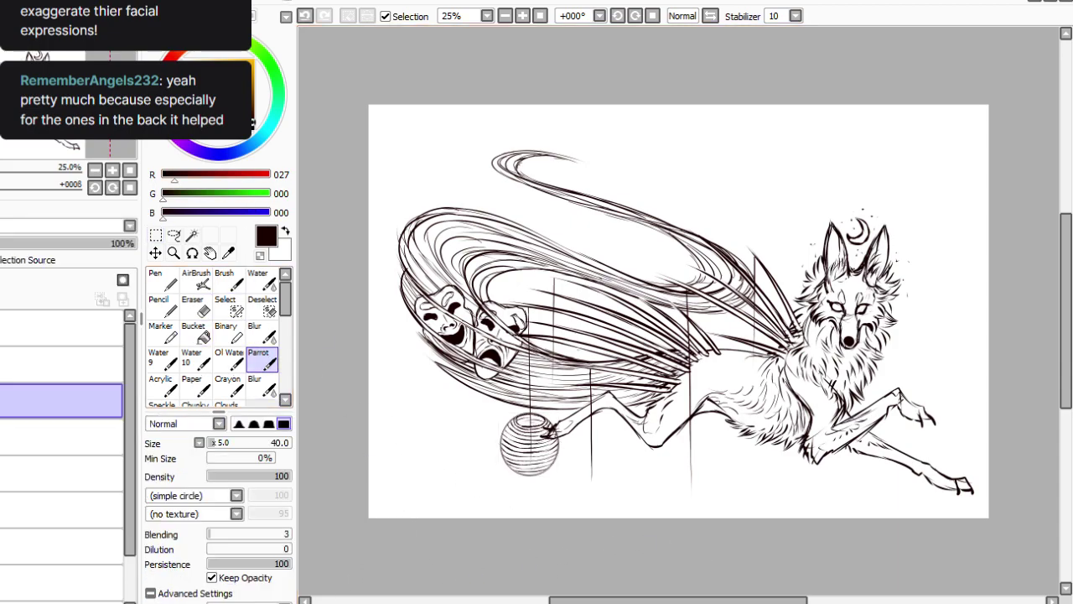
pyautogui.click(155, 235)
pyautogui.moveTo(610, 519); pyautogui.dragTo(453, 404)
pyautogui.moveTo(530, 444); pyautogui.dragTo(691, 457)
pyautogui.moveTo(889, 592)
pyautogui.mouseDown()
pyautogui.moveTo(957, 498)
pyautogui.moveTo(948, 514)
pyautogui.moveTo(947, 491)
pyautogui.moveTo(933, 603)
pyautogui.moveTo(898, 594)
pyautogui.mouseUp()
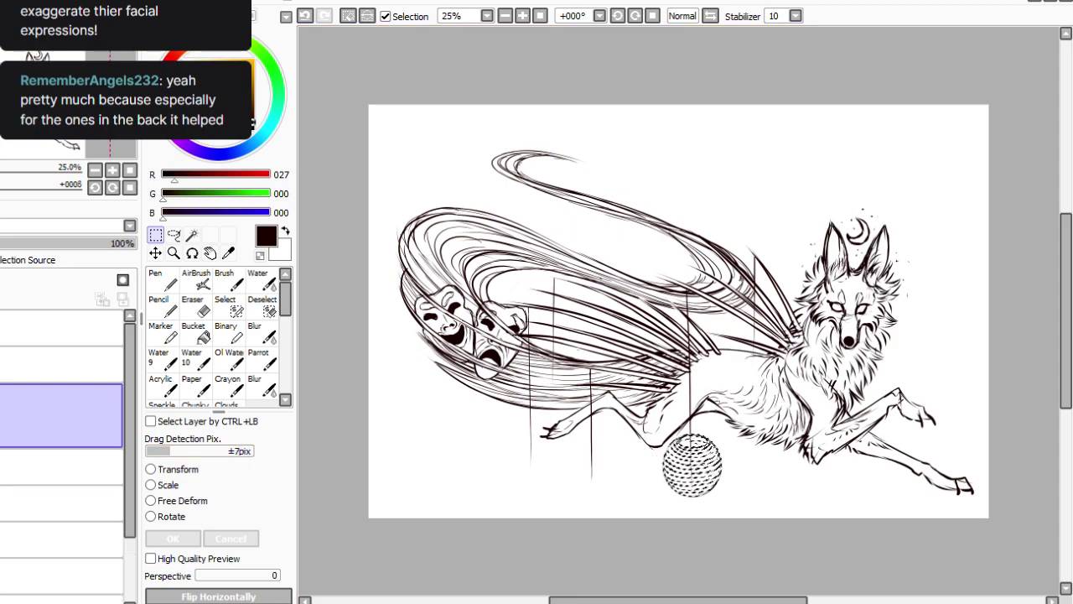
pyautogui.click(446, 553)
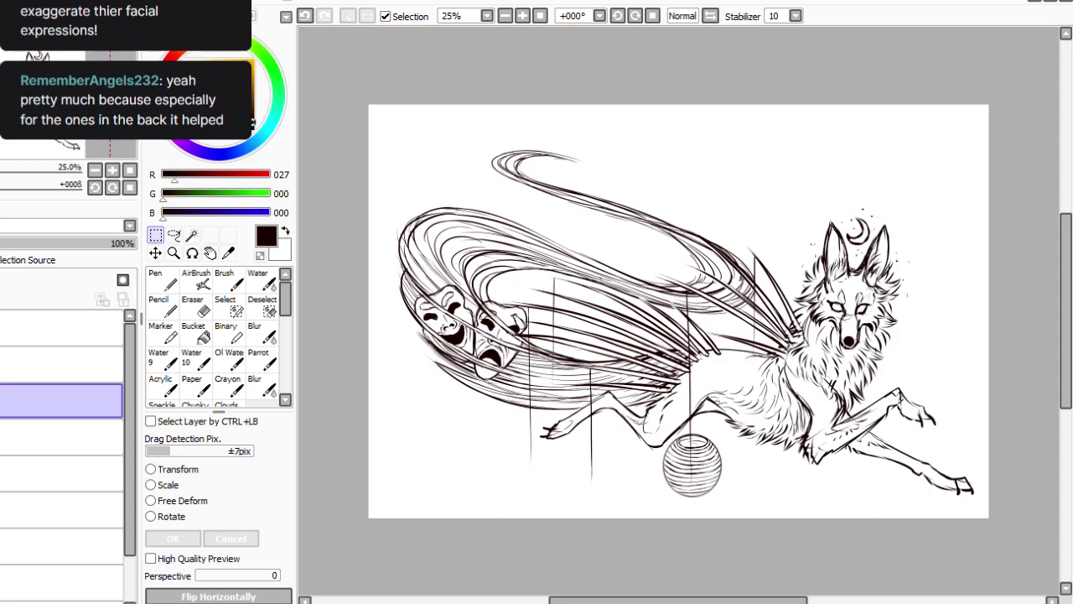
# Check the red lantern reference photo, and shrink the drawn lantern slightly and raise it along its line to overlap the thigh.
pyautogui.hotkey('ctrl', 'Tab')
pyautogui.hotkey('ctrl', 'Tab')
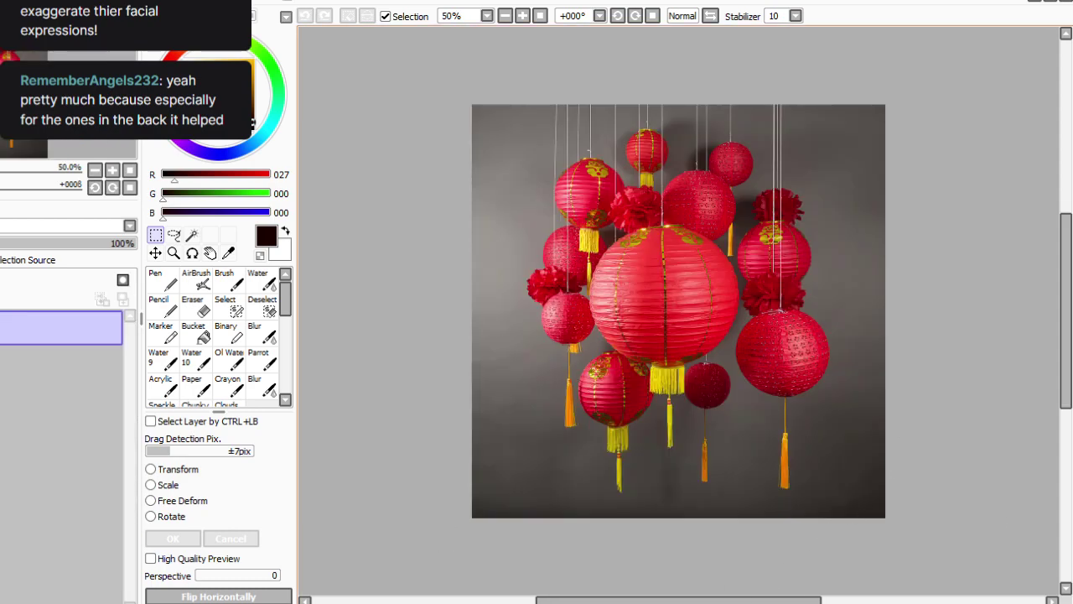
pyautogui.hotkey('ctrl', 'Tab')
pyautogui.moveTo(1066, 312); pyautogui.dragTo(1066, 362)
pyautogui.click(522, 16)
pyautogui.click(522, 16)
pyautogui.moveTo(779, 518); pyautogui.dragTo(557, 299)
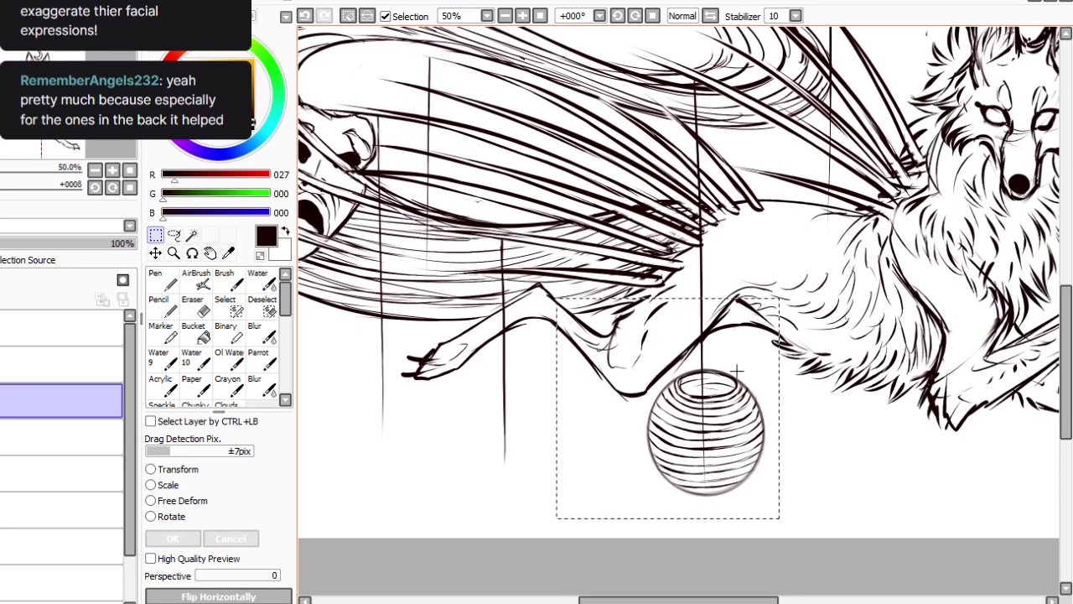
pyautogui.click(151, 485)
pyautogui.moveTo(765, 497); pyautogui.dragTo(753, 472)
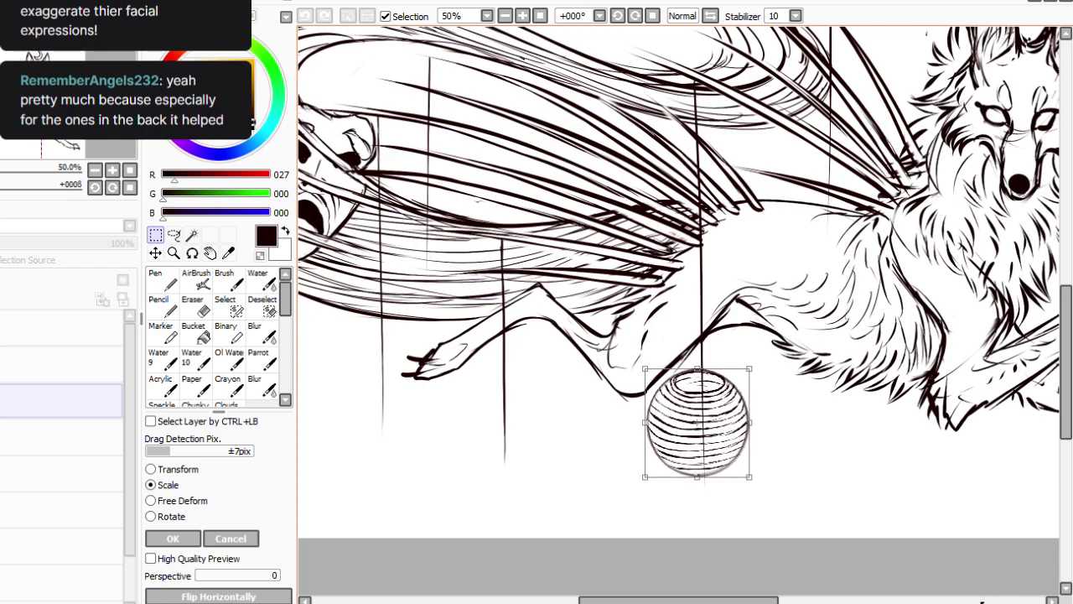
pyautogui.moveTo(875, 575); pyautogui.dragTo(891, 531)
pyautogui.click(173, 537)
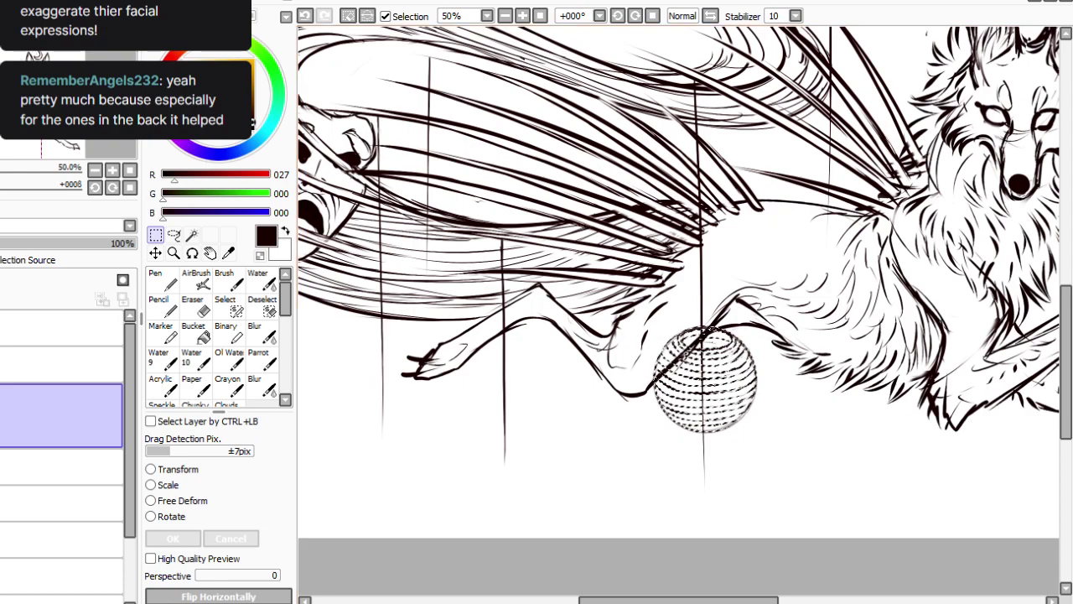
# Clear the selection and draw a short fringe and a hanging tassel under the lantern, checking the red lantern reference photo.
pyautogui.click(260, 358)
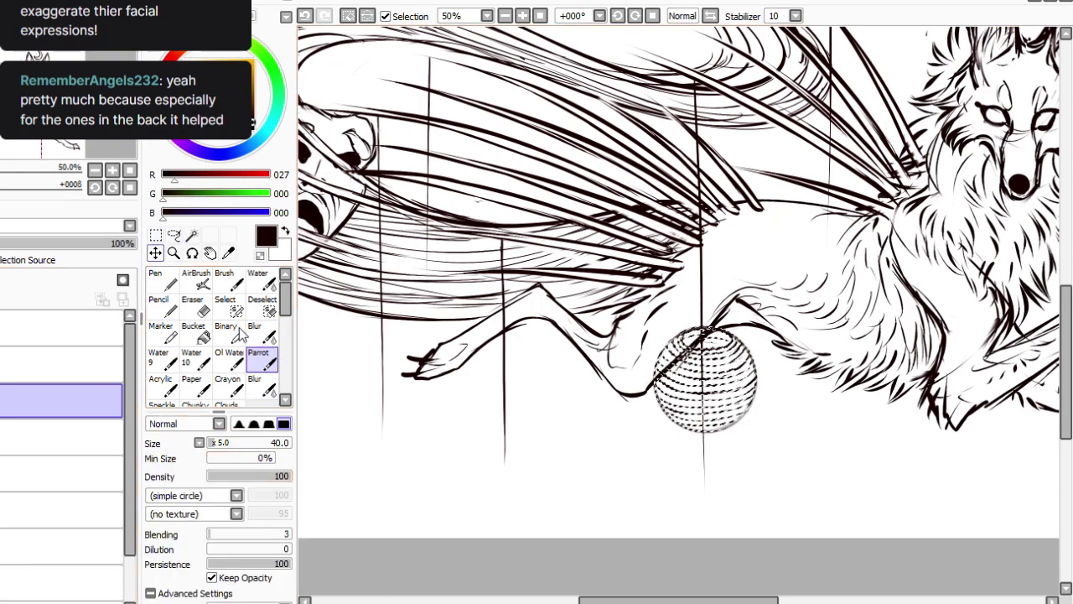
pyautogui.hotkey('ctrl', 'd')
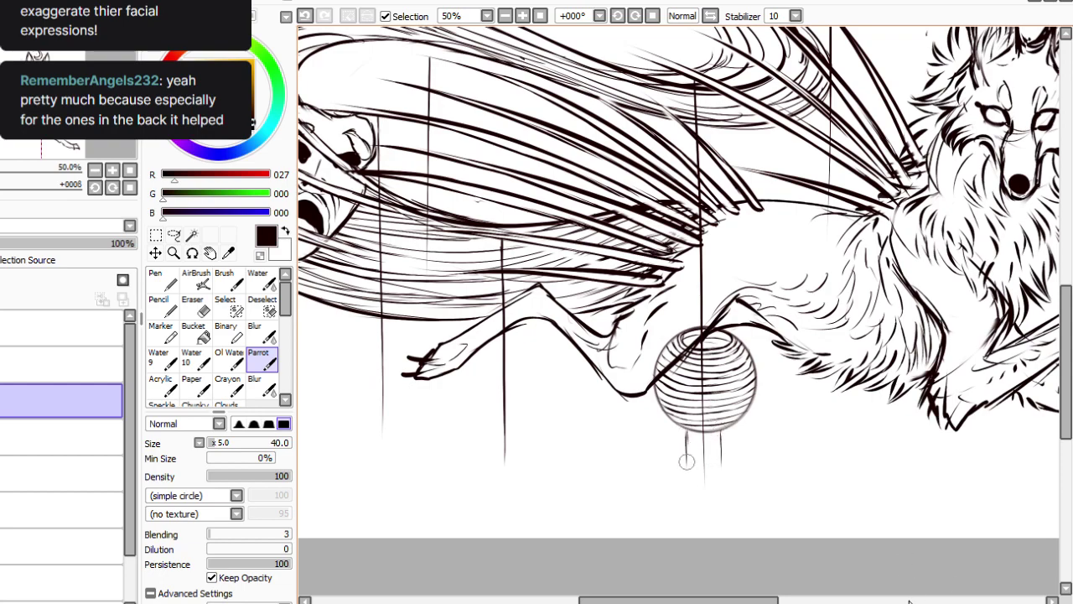
pyautogui.moveTo(689, 427); pyautogui.dragTo(693, 463)
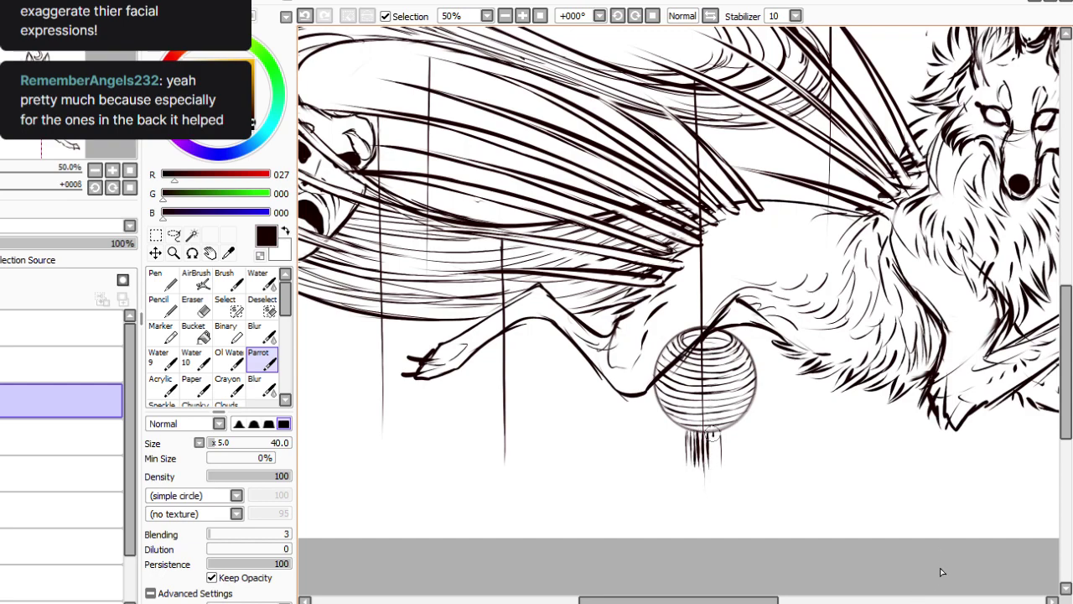
pyautogui.hotkey('ctrl', 'z')
pyautogui.moveTo(714, 424); pyautogui.dragTo(717, 461)
pyautogui.hotkey('ctrl', 'Tab')
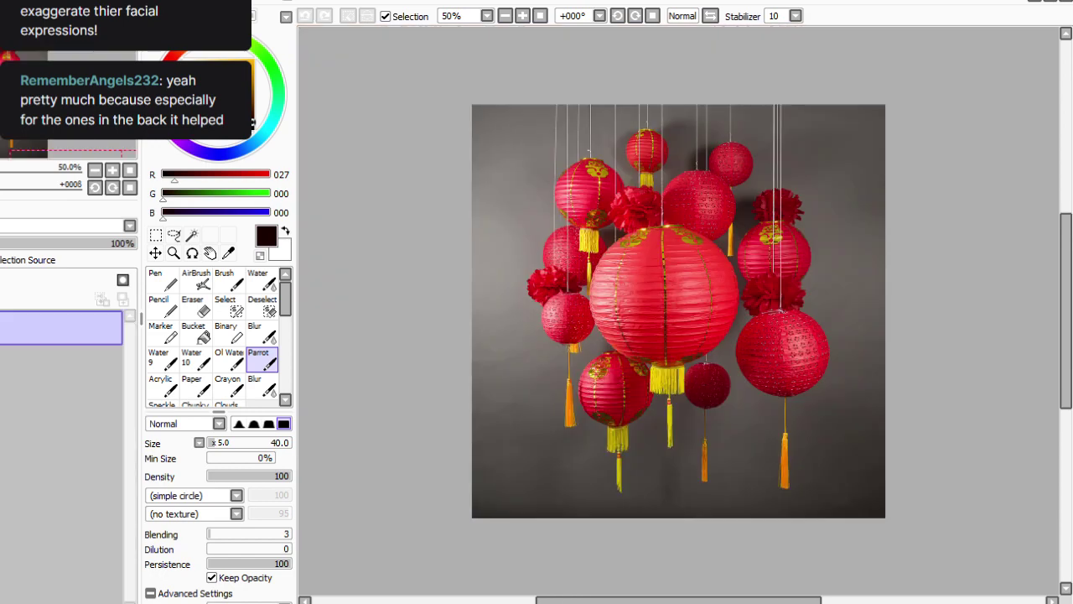
pyautogui.hotkey('ctrl', 'Tab')
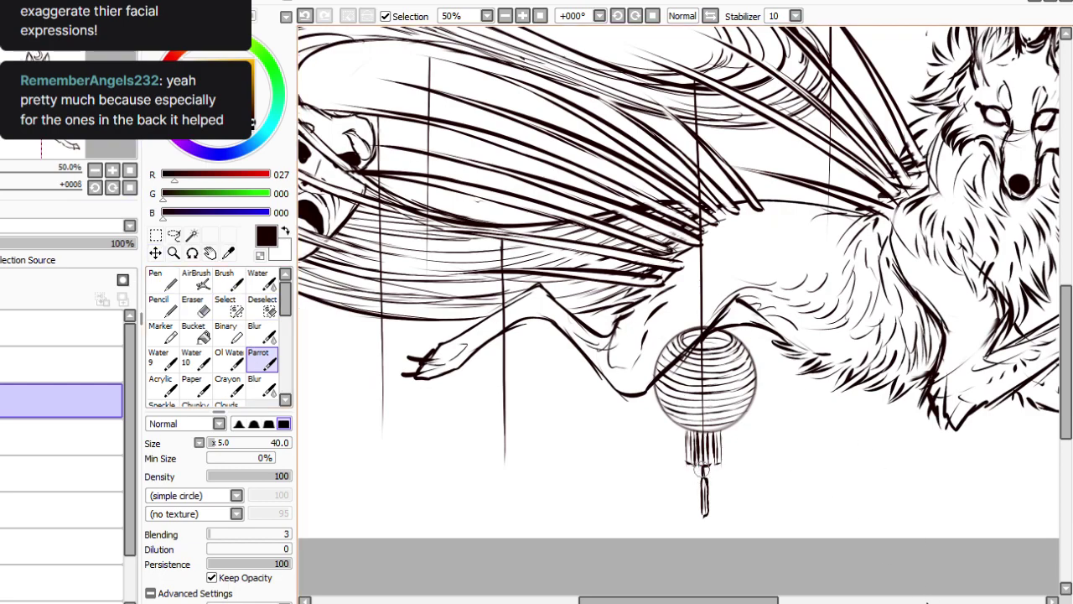
# Paste a copy of the tasselled lantern and hang it on the line beside the masks, overlapping the wolf's hind paw.
pyautogui.click(2, 401)
pyautogui.click(2, 401)
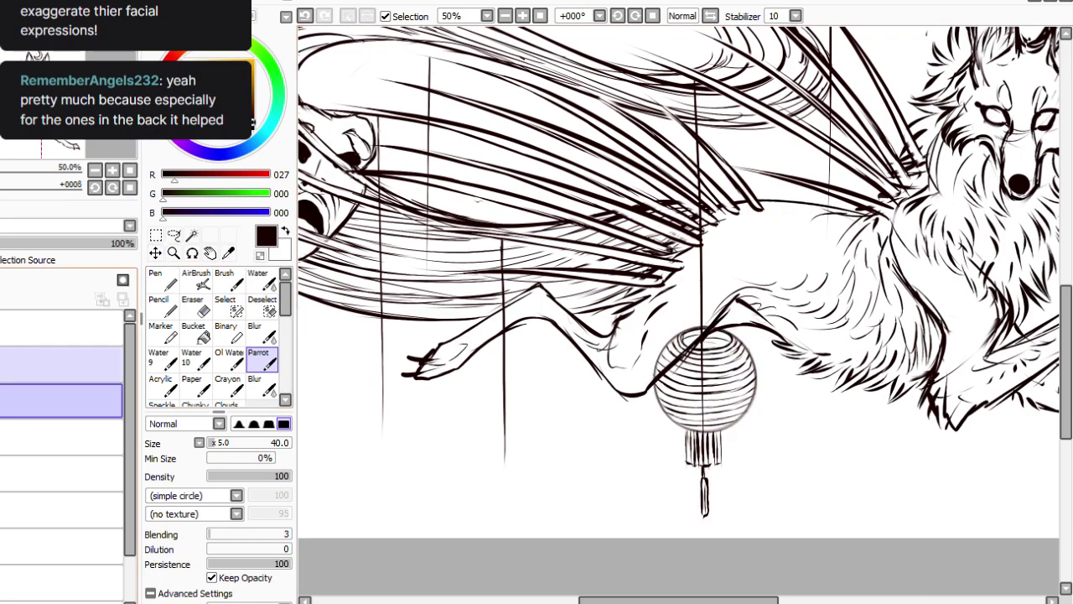
pyautogui.hotkey('ctrl', 'v')
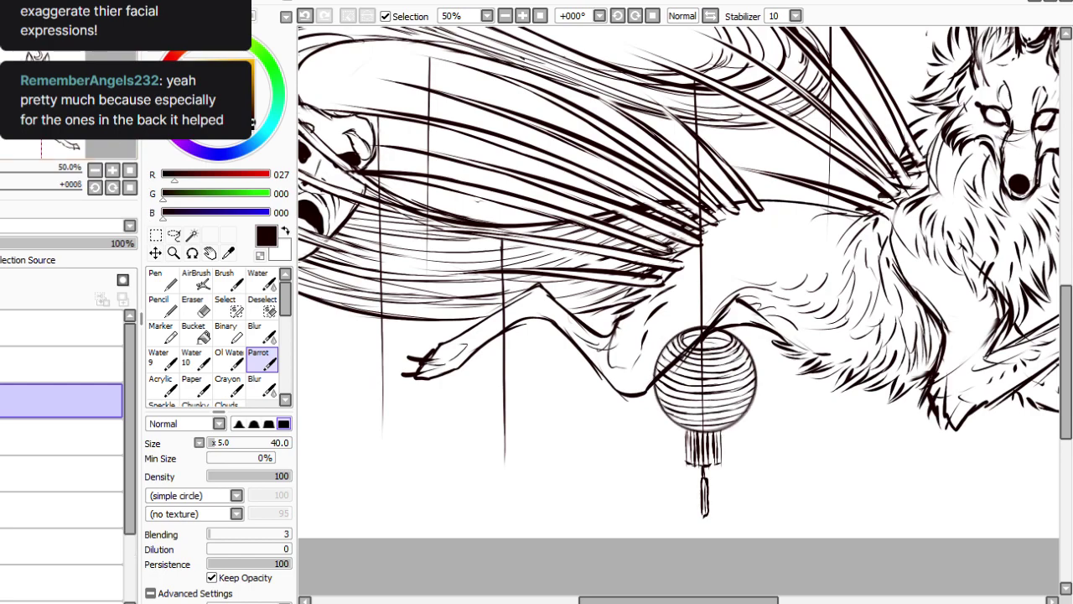
pyautogui.press('m')
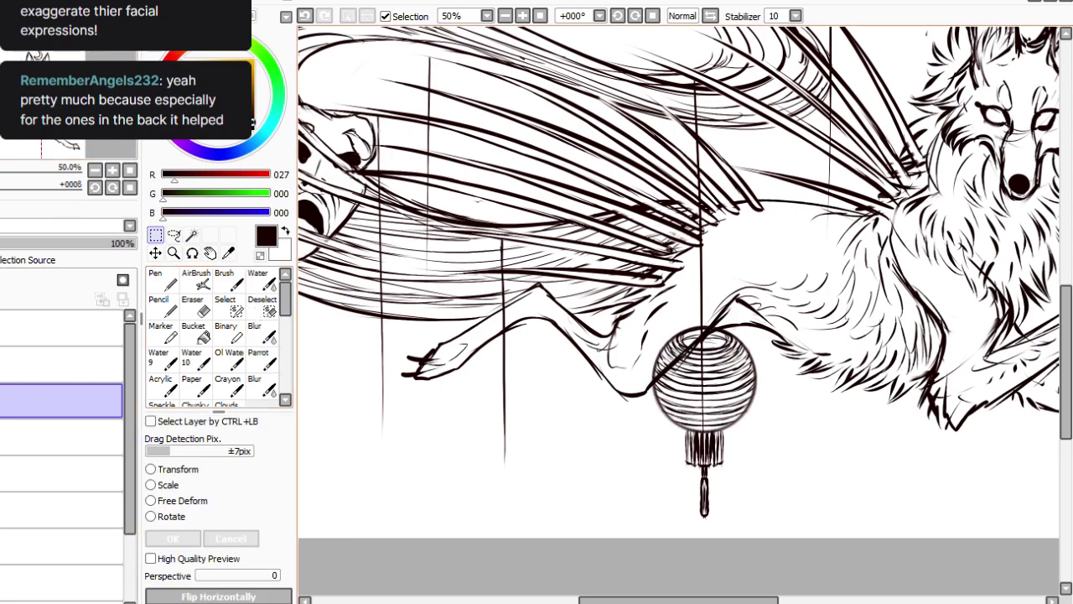
pyautogui.moveTo(742, 508); pyautogui.dragTo(622, 269)
pyautogui.moveTo(880, 523)
pyautogui.mouseDown()
pyautogui.moveTo(671, 563)
pyautogui.moveTo(678, 570)
pyautogui.moveTo(677, 526)
pyautogui.moveTo(680, 541)
pyautogui.mouseUp()
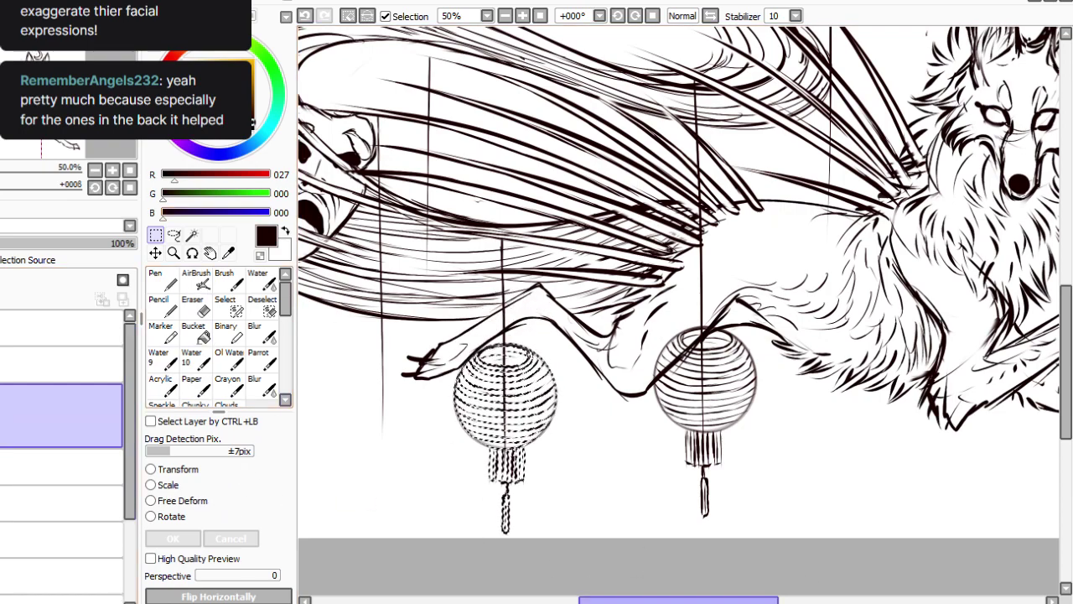
pyautogui.moveTo(679, 600); pyautogui.dragTo(645, 600)
pyautogui.moveTo(797, 562); pyautogui.dragTo(709, 457)
pyautogui.hotkey('ctrl', 'd')
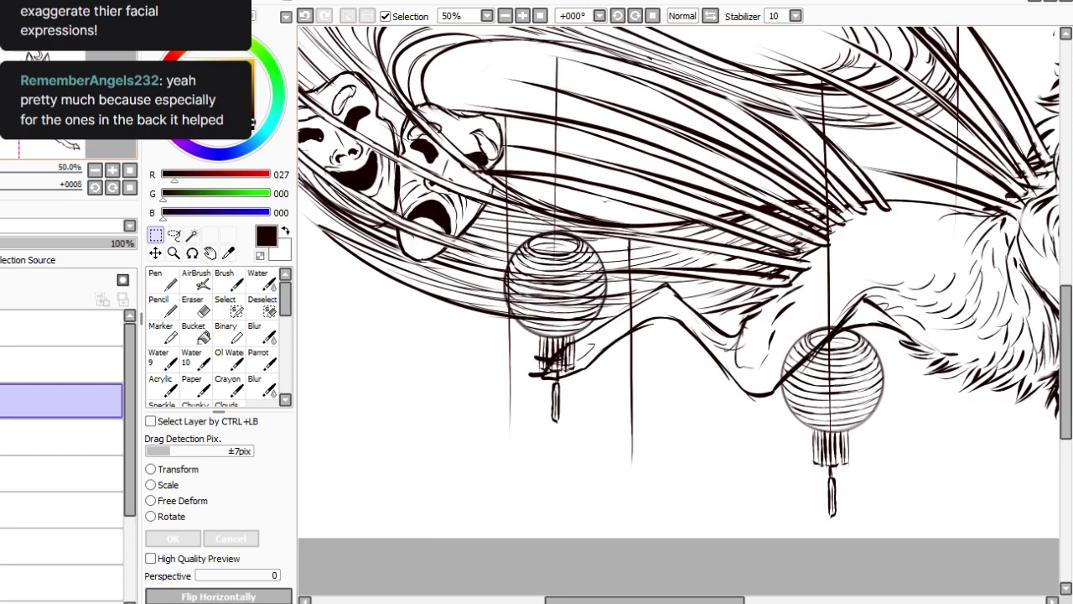
# Place another lantern copy on the line below the masks, and raise the lantern over the hind paw along its own line.
pyautogui.moveTo(432, 173)
pyautogui.mouseDown()
pyautogui.moveTo(652, 503)
pyautogui.moveTo(585, 594)
pyautogui.moveTo(596, 582)
pyautogui.moveTo(606, 598)
pyautogui.moveTo(607, 583)
pyautogui.mouseUp()
pyautogui.hotkey('ctrl', 'd')
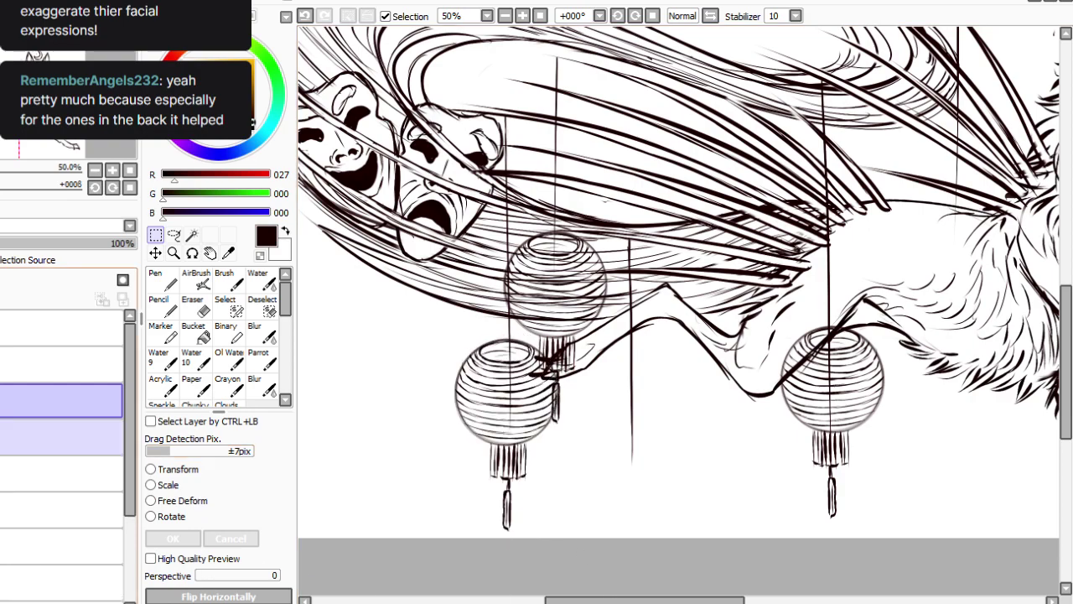
pyautogui.click(61, 437)
pyautogui.hotkey('ctrl', 't')
pyautogui.moveTo(754, 412); pyautogui.dragTo(746, 317)
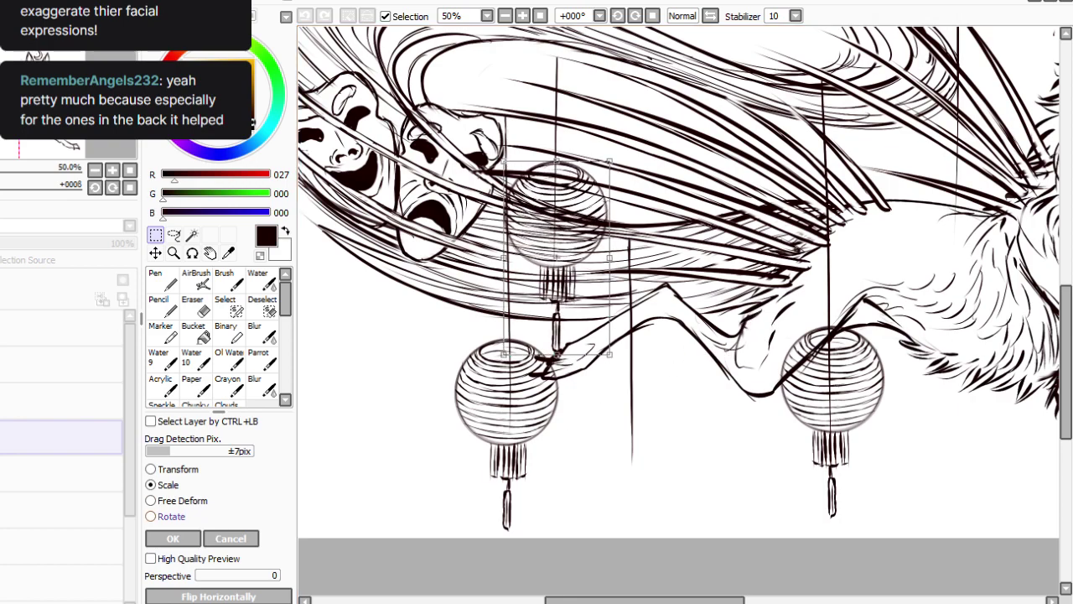
pyautogui.press('Return')
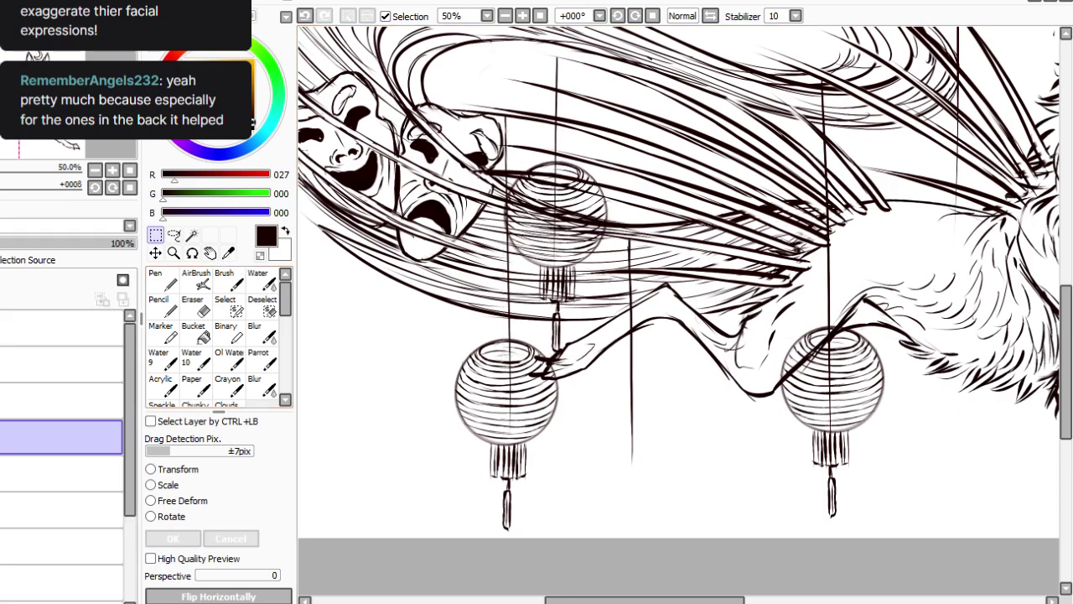
# Paste one more lantern copy and hang it on the short line crossing the wolf's lower hind leg.
pyautogui.hotkey('ctrl', 'v')
pyautogui.click(159, 485)
pyautogui.moveTo(753, 404); pyautogui.dragTo(791, 552)
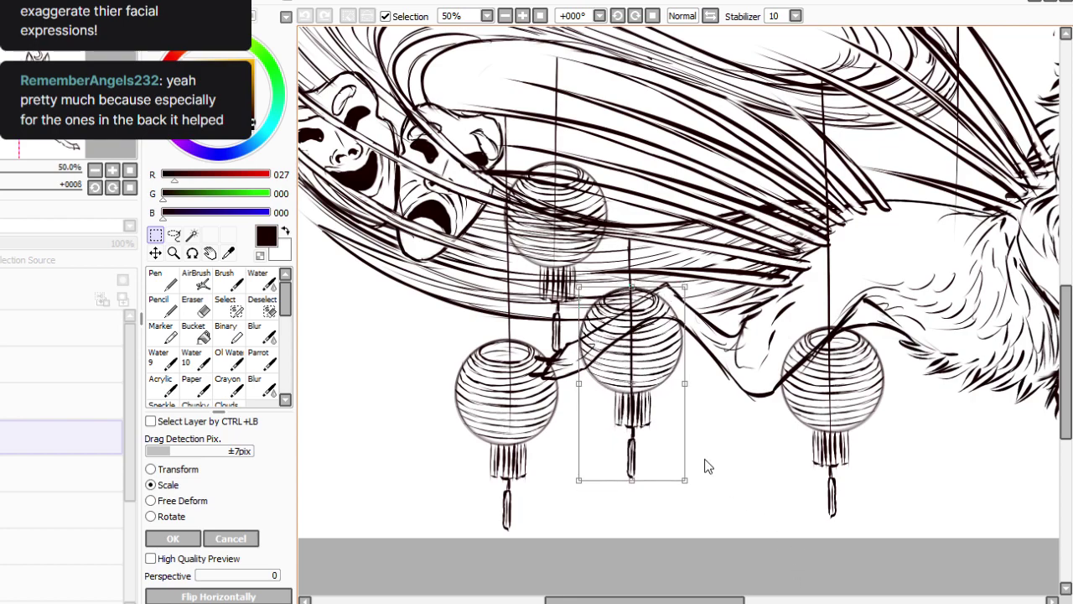
pyautogui.click(172, 539)
# Check the lantern layers and merge the lantern copies into one layer.
pyautogui.click(540, 16)
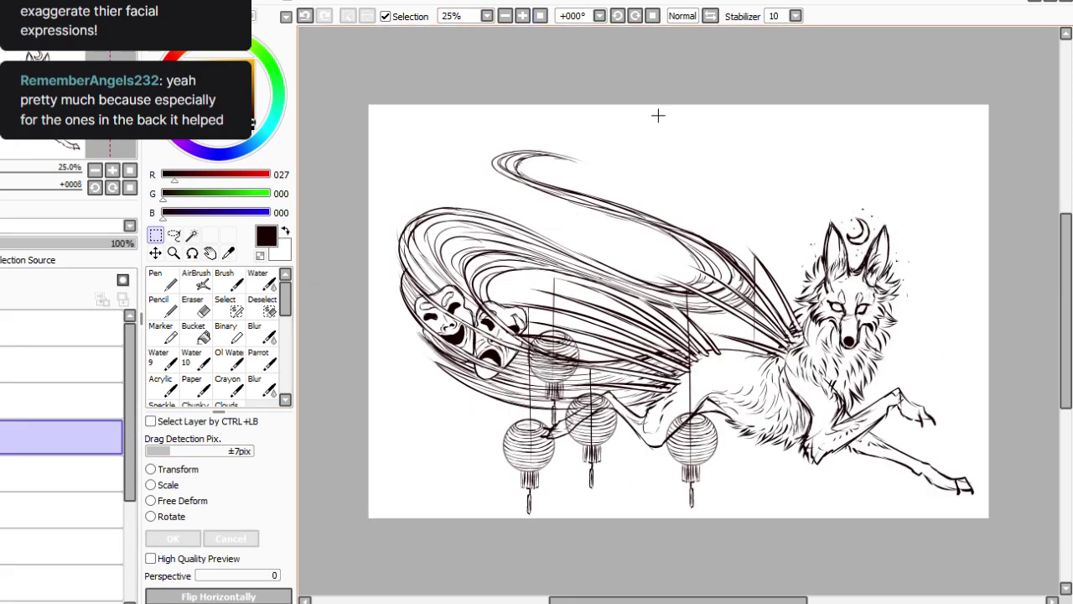
pyautogui.hotkey('ctrl', '+')
pyautogui.scroll(-1, 679, 308)
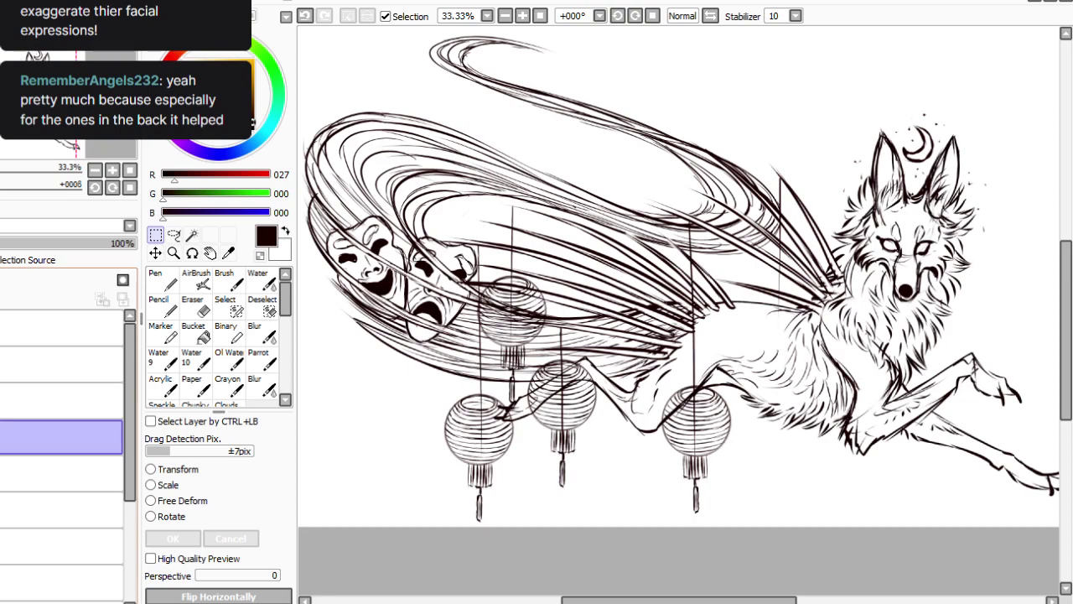
pyautogui.click(3, 400)
pyautogui.click(2, 401)
pyautogui.click(59, 401)
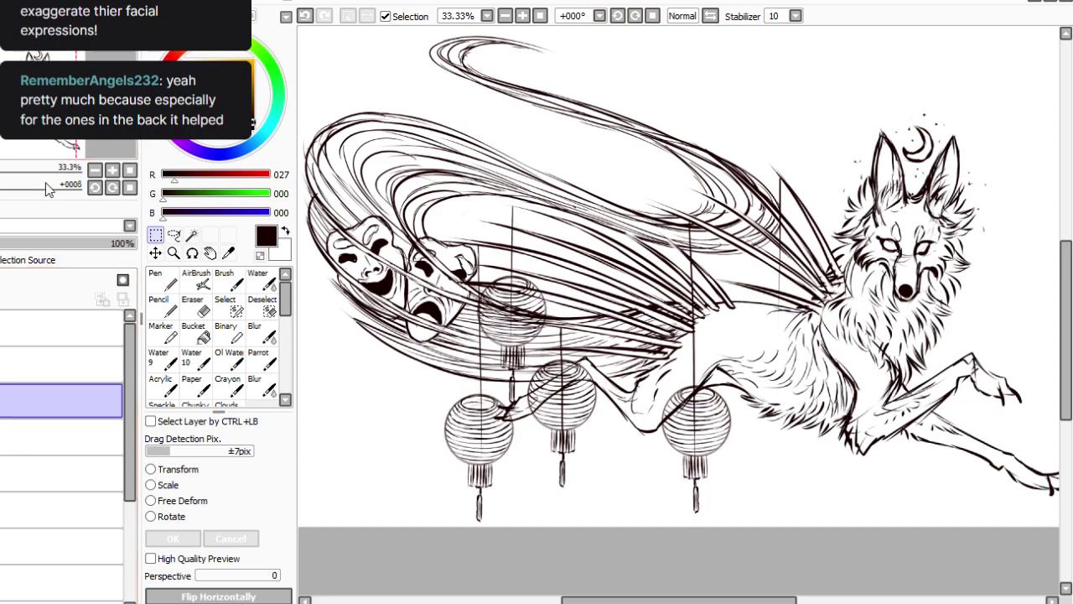
pyautogui.hotkey('ctrl', 'e')
pyautogui.click(3, 400)
pyautogui.click(3, 401)
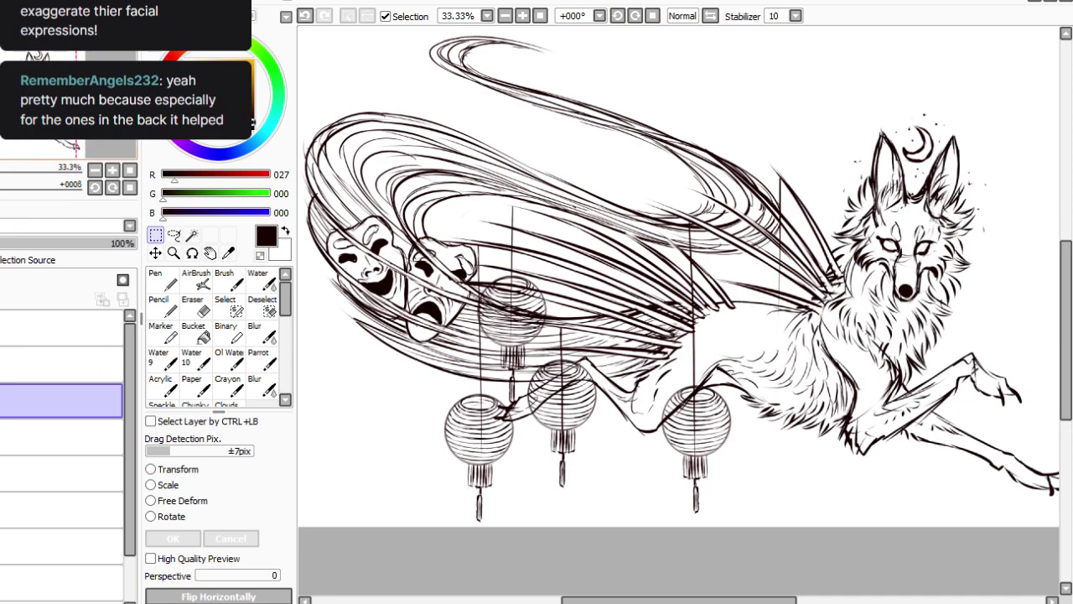
# Lasso the lantern below the thigh, copy it onto the hanging line behind the wolf's shoulder, and merge it with the other lanterns.
pyautogui.click(174, 234)
pyautogui.moveTo(700, 358)
pyautogui.mouseDown()
pyautogui.moveTo(620, 402)
pyautogui.moveTo(670, 365)
pyautogui.mouseUp()
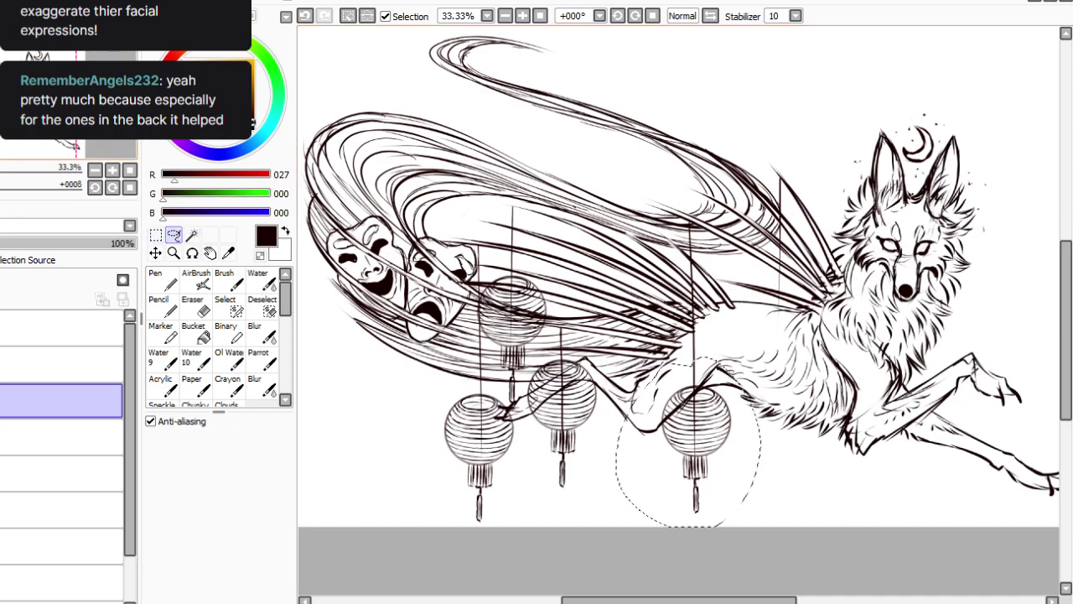
pyautogui.hotkey('ctrl', 'c')
pyautogui.hotkey('ctrl', 'v')
pyautogui.moveTo(901, 570); pyautogui.dragTo(1001, 416)
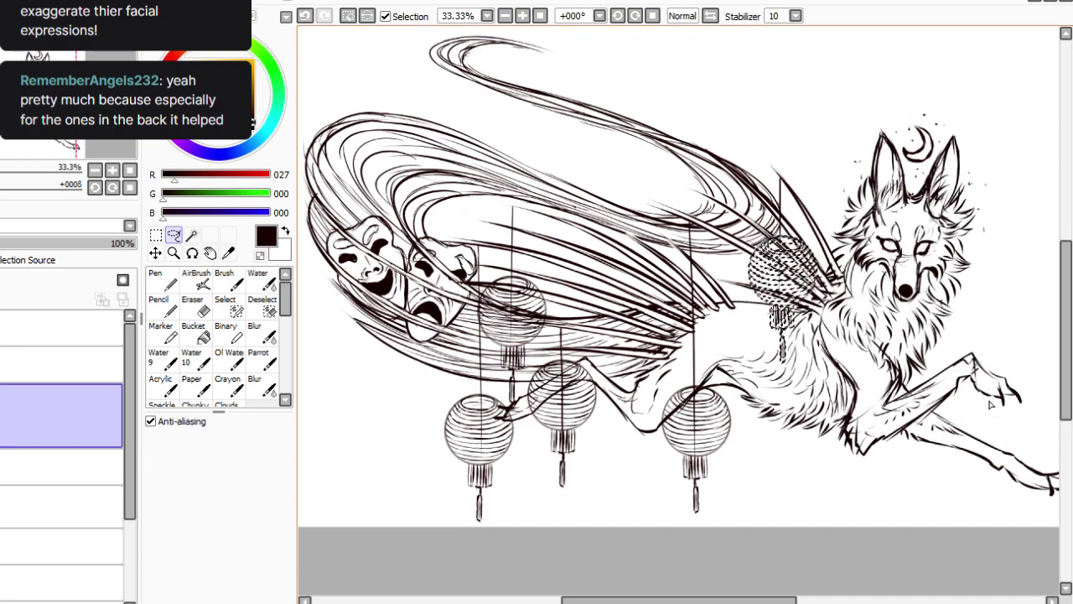
pyautogui.hotkey('ctrl', 'd')
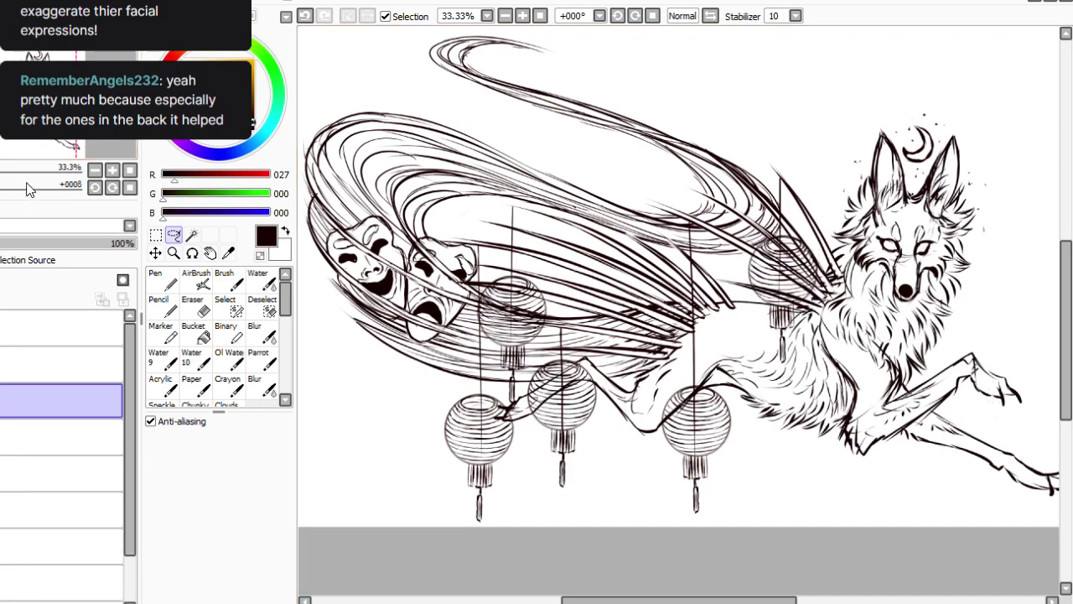
pyautogui.hotkey('ctrl', 'e')
# Erase the hanging-line segments running across the lantern bodies on the line layer, using the Eraser at size 35.
pyautogui.click(3, 401)
pyautogui.click(3, 401)
pyautogui.click(4, 437)
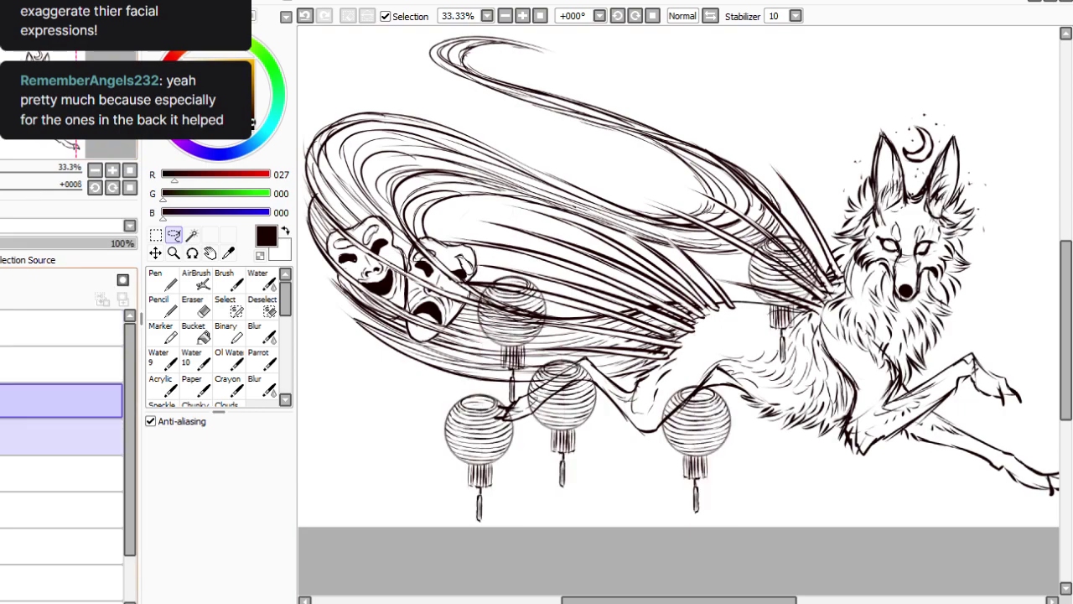
pyautogui.press('e')
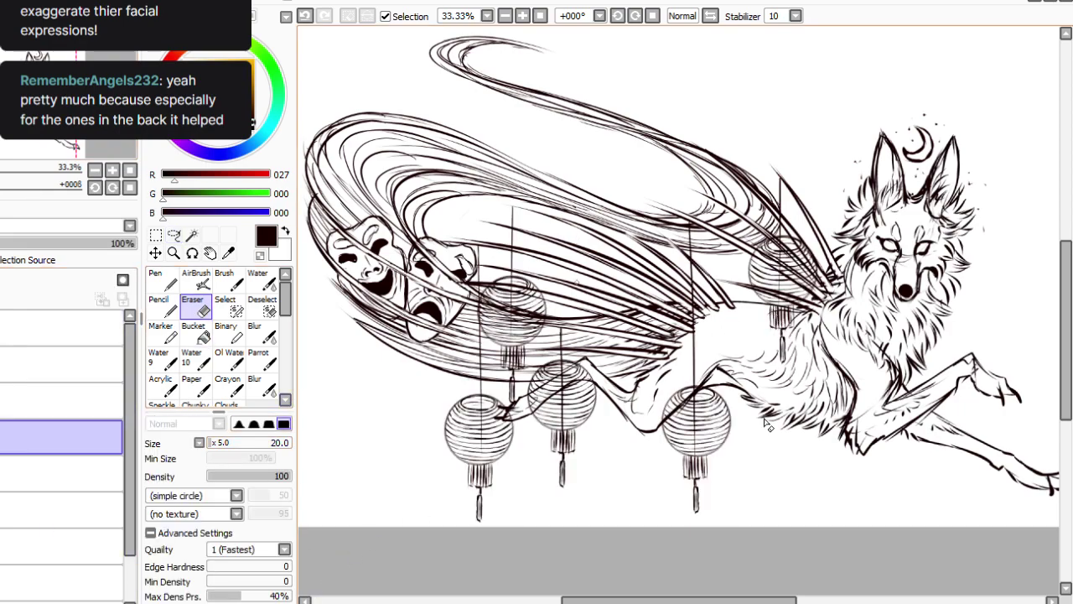
pyautogui.press(']')
pyautogui.press(']')
pyautogui.press(']')
pyautogui.moveTo(561, 381); pyautogui.dragTo(562, 426)
pyautogui.moveTo(693, 406); pyautogui.dragTo(694, 451)
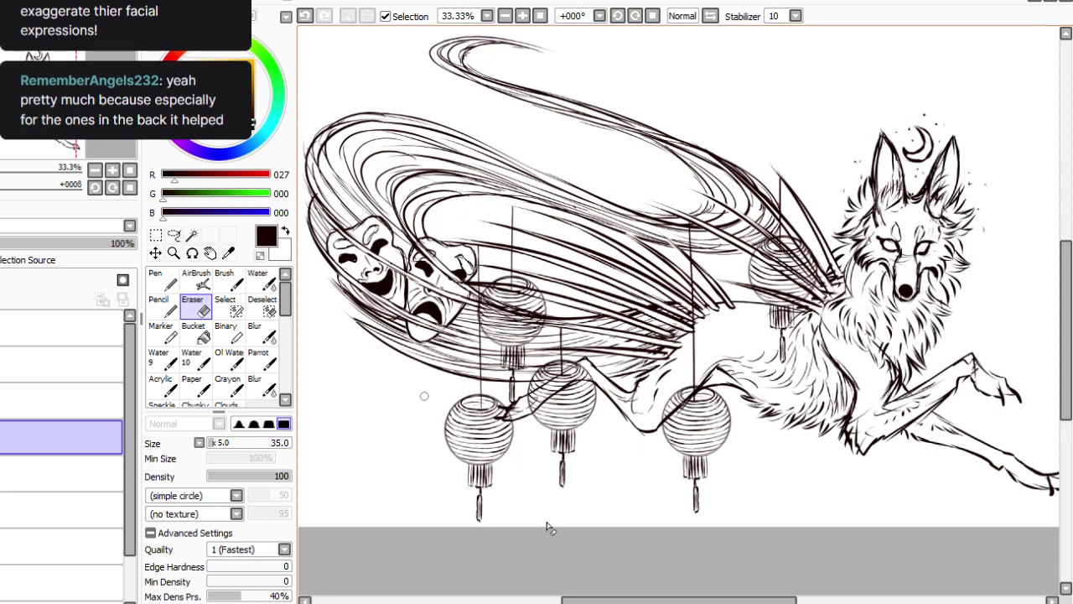
# Merge the lantern layer with the cleaned hanging-line layer.
pyautogui.click(60, 401)
pyautogui.hotkey('ctrl', 'e')
pyautogui.click(1, 400)
pyautogui.click(2, 401)
# Find the wolf line-art layer, duplicate it, hide the original as a backup, and move the copy up the layer stack.
pyautogui.click(60, 437)
pyautogui.click(2, 436)
pyautogui.click(1, 437)
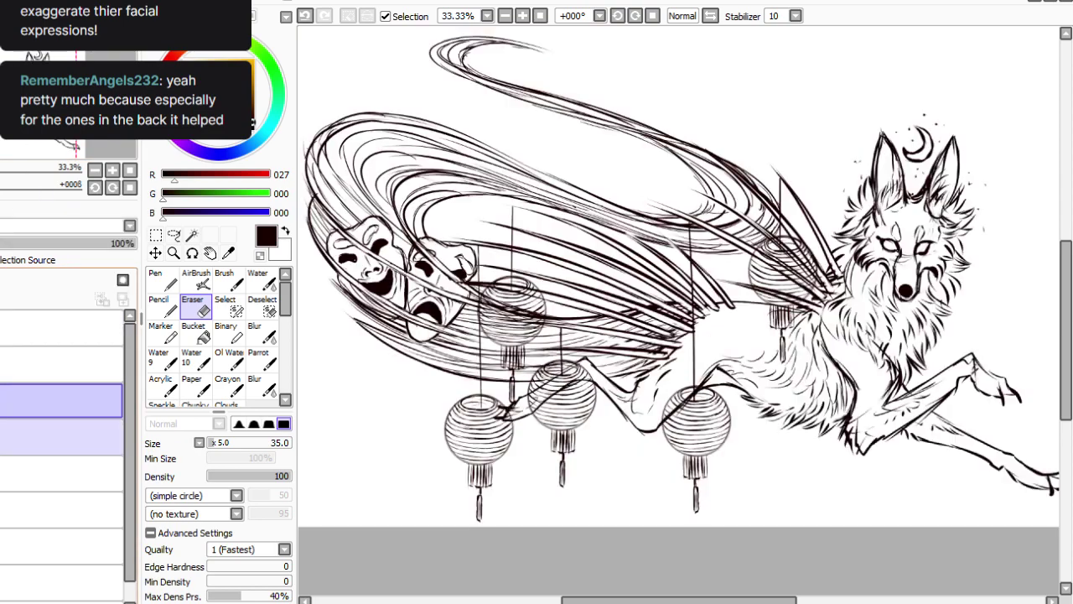
pyautogui.click(61, 401)
pyautogui.click(59, 436)
pyautogui.click(59, 400)
pyautogui.moveTo(59, 400); pyautogui.dragTo(2, 281)
pyautogui.click(2, 436)
pyautogui.click(61, 474)
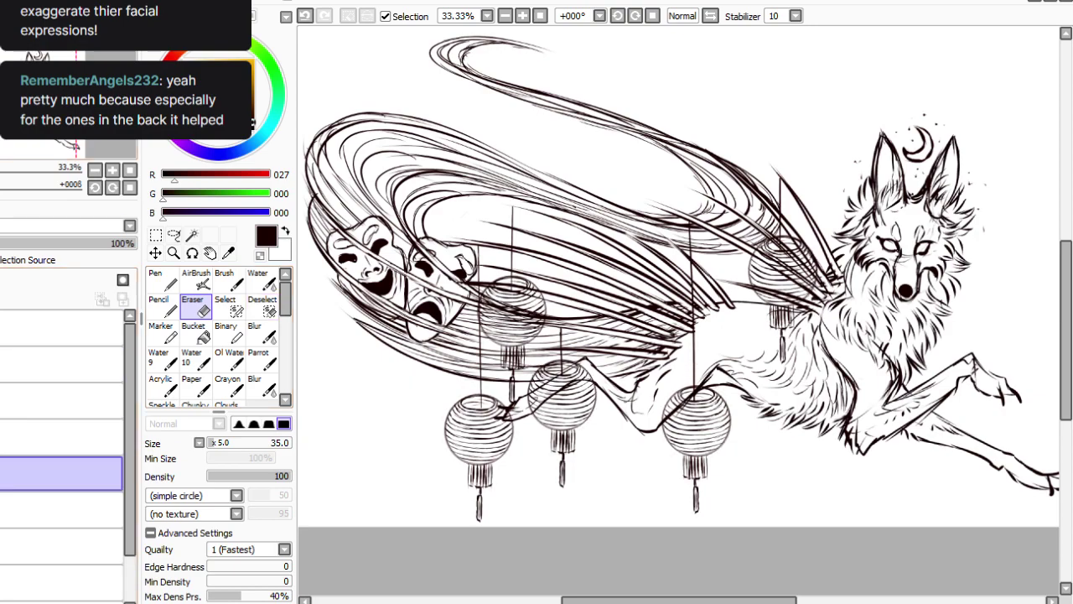
pyautogui.hotkey('ctrl', 'j')
pyautogui.click(2, 510)
pyautogui.moveTo(60, 474); pyautogui.dragTo(60, 410)
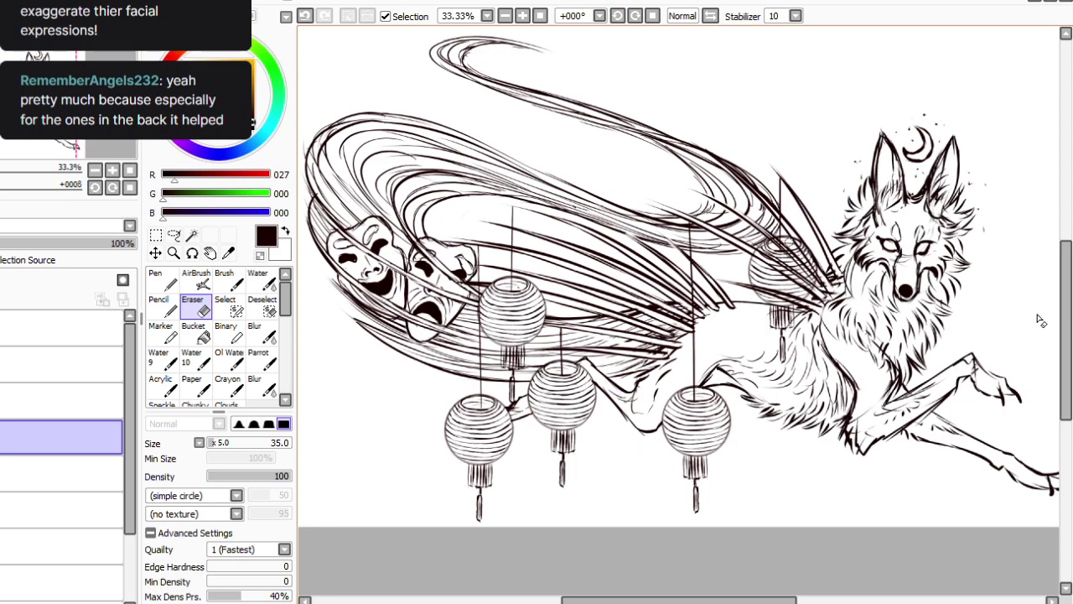
# Erase the body and tail lines showing through the lanterns, and merge the lanterns with the cleaned wolf line art.
pyautogui.moveTo(803, 272)
pyautogui.mouseDown()
pyautogui.moveTo(793, 252)
pyautogui.moveTo(787, 292)
pyautogui.moveTo(784, 247)
pyautogui.mouseUp()
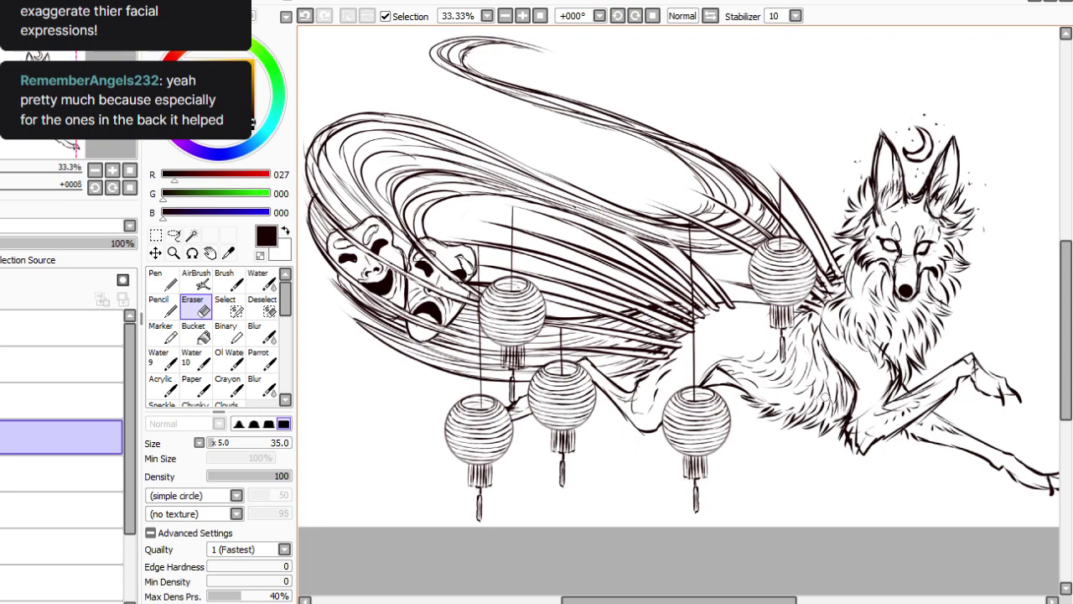
pyautogui.click(2, 401)
pyautogui.click(2, 401)
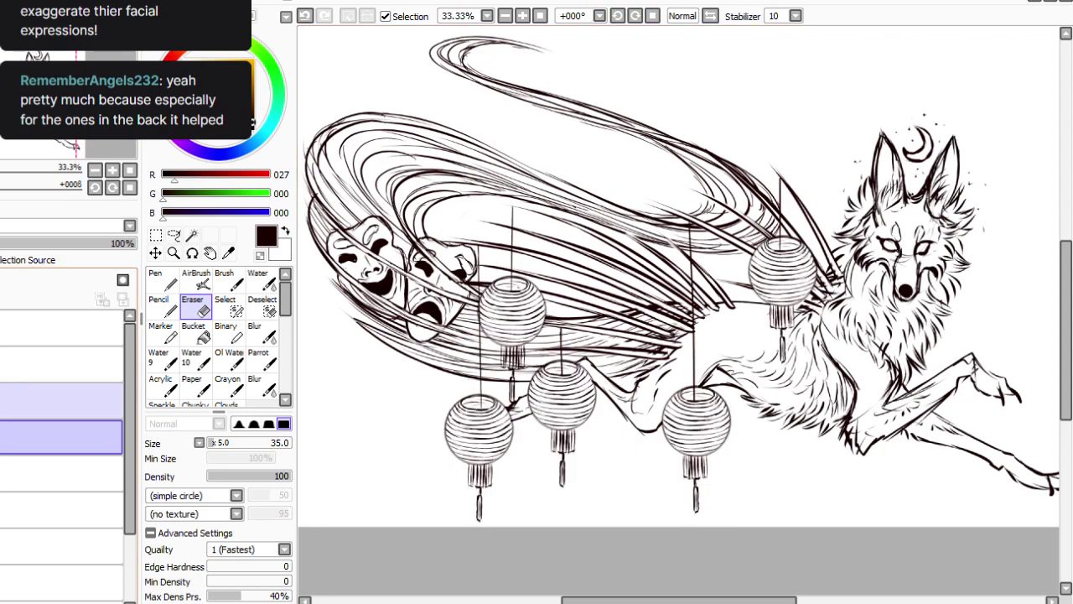
pyautogui.click(17, 401)
pyautogui.hotkey('ctrl', 'e')
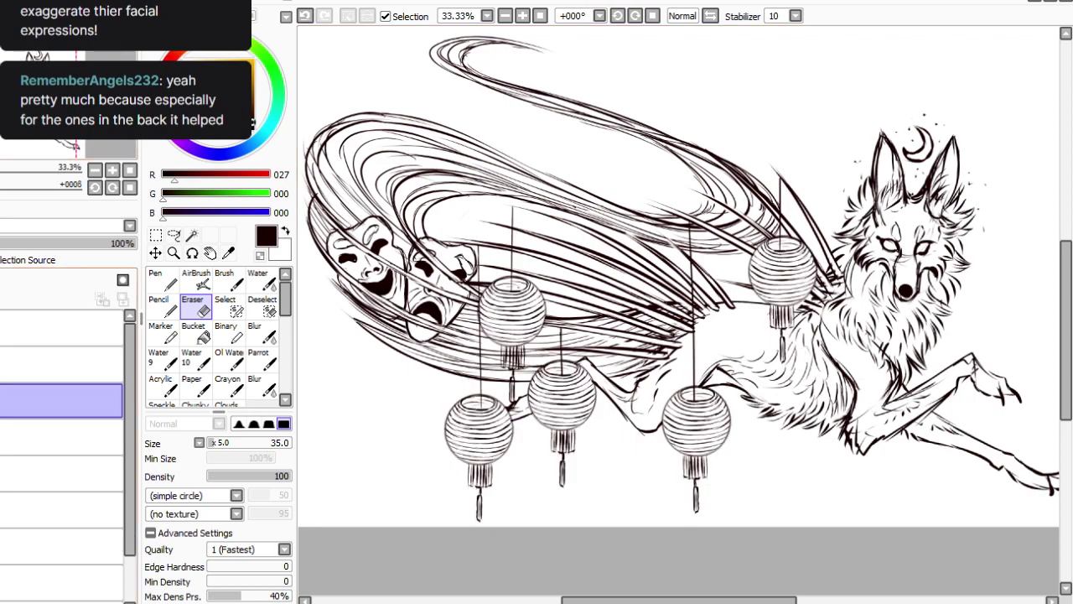
# Compare the original line art with the merged wolf-and-lantern layer by switching their visibility.
pyautogui.click(1, 437)
pyautogui.click(2, 510)
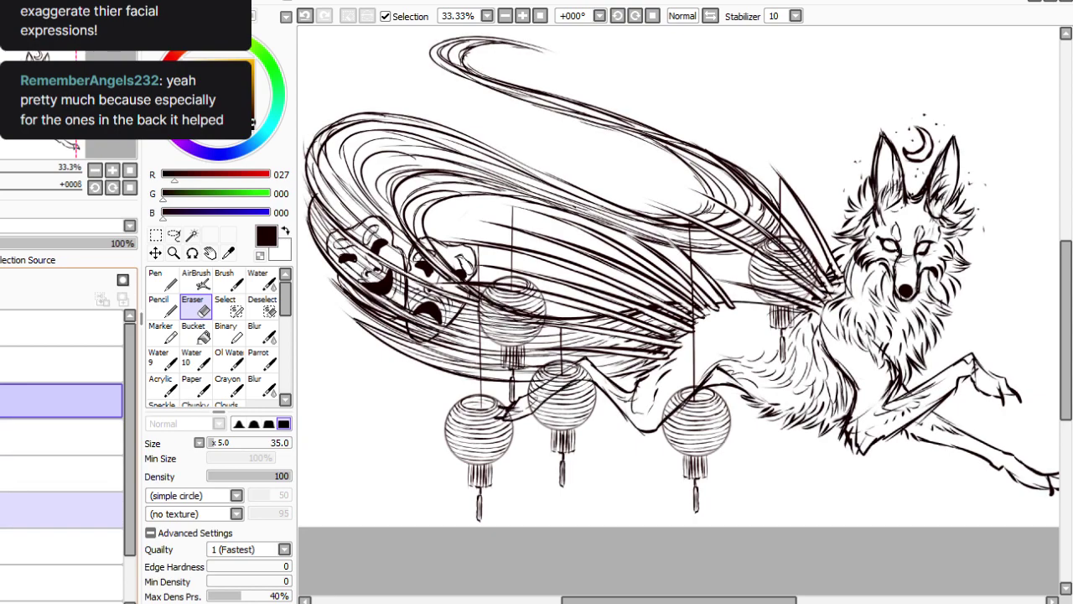
pyautogui.click(17, 510)
pyautogui.moveTo(17, 510); pyautogui.dragTo(1, 474)
pyautogui.click(16, 400)
pyautogui.click(2, 401)
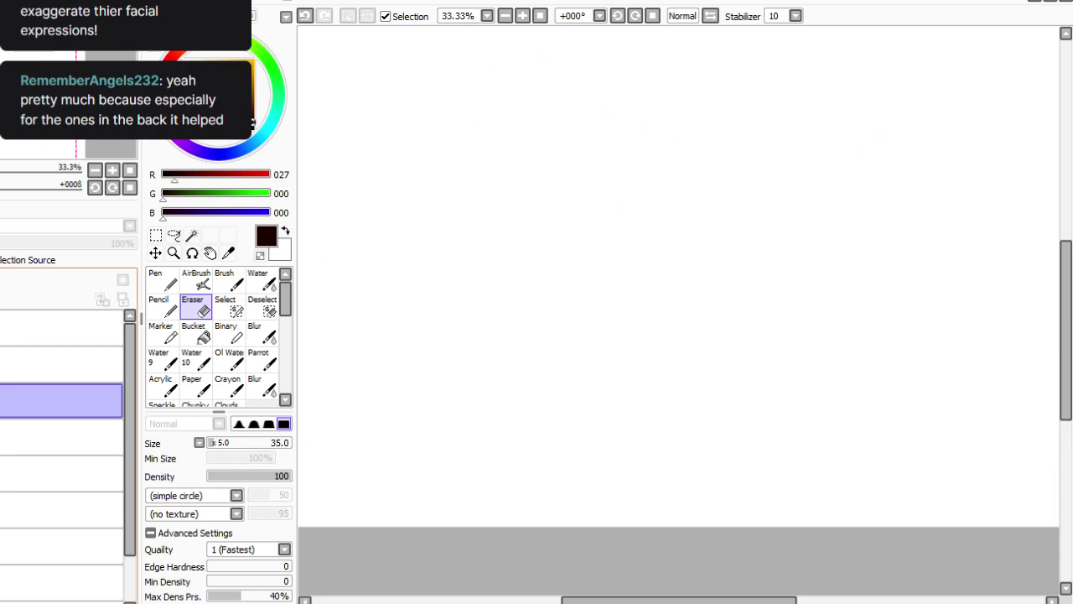
# Show the line art again and draw short double bands across the tail strands near the wolf's rump with the Parrot brush at size 20.
pyautogui.click(2, 300)
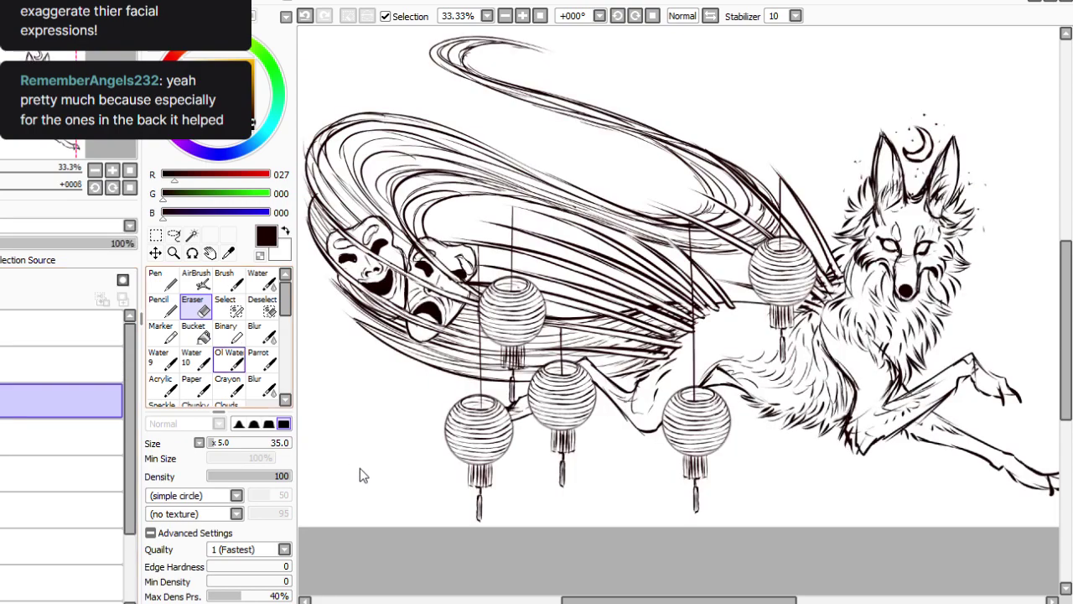
pyautogui.click(262, 360)
pyautogui.click(285, 601)
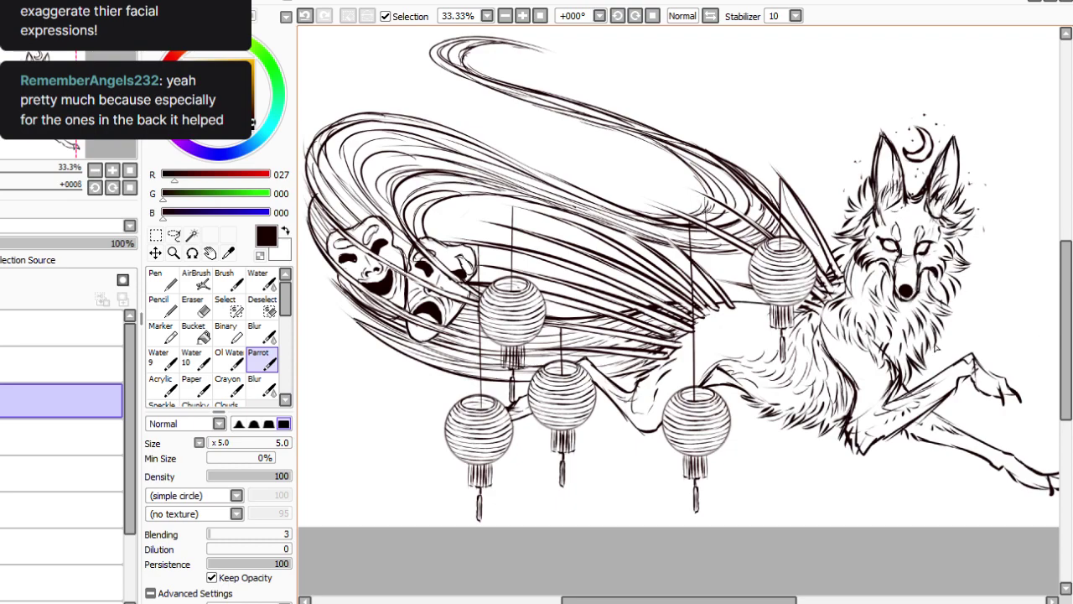
pyautogui.hotkey('ctrl', 'z')
pyautogui.click(211, 443)
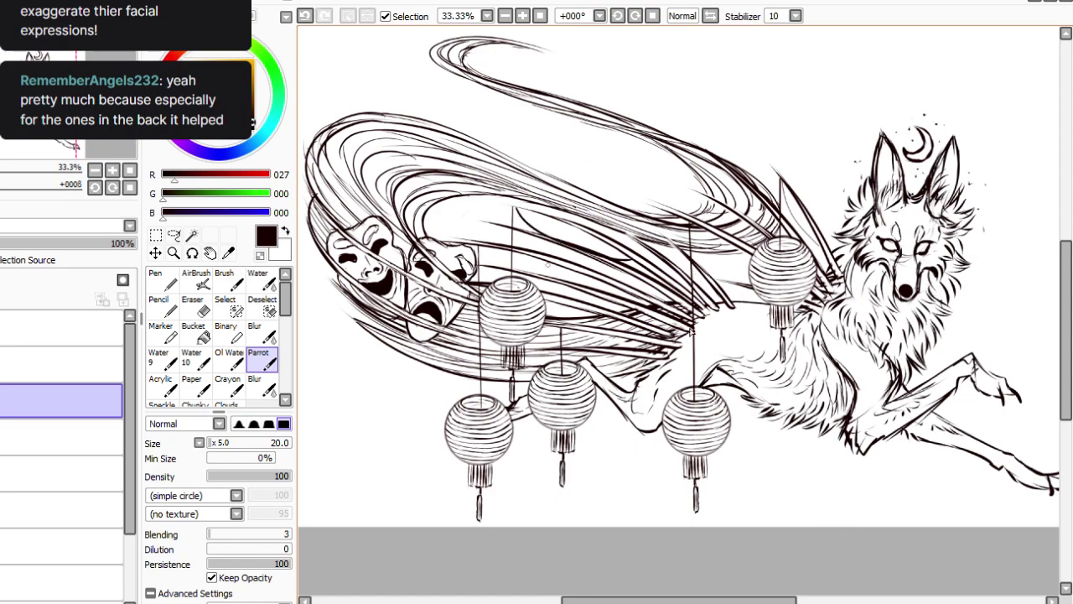
pyautogui.moveTo(513, 207); pyautogui.dragTo(596, 234)
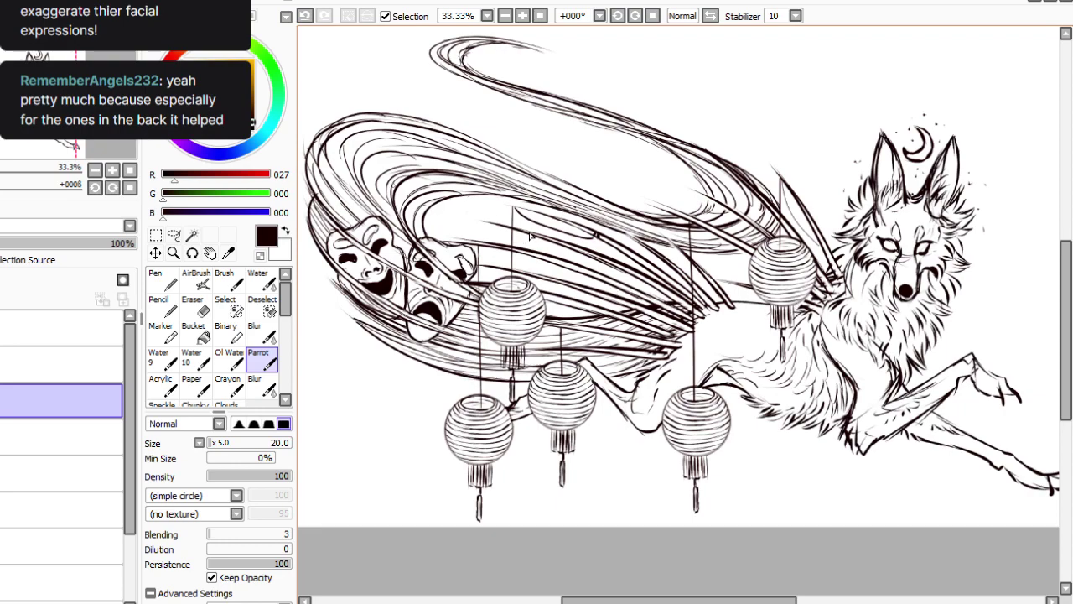
pyautogui.moveTo(483, 249); pyautogui.dragTo(601, 284)
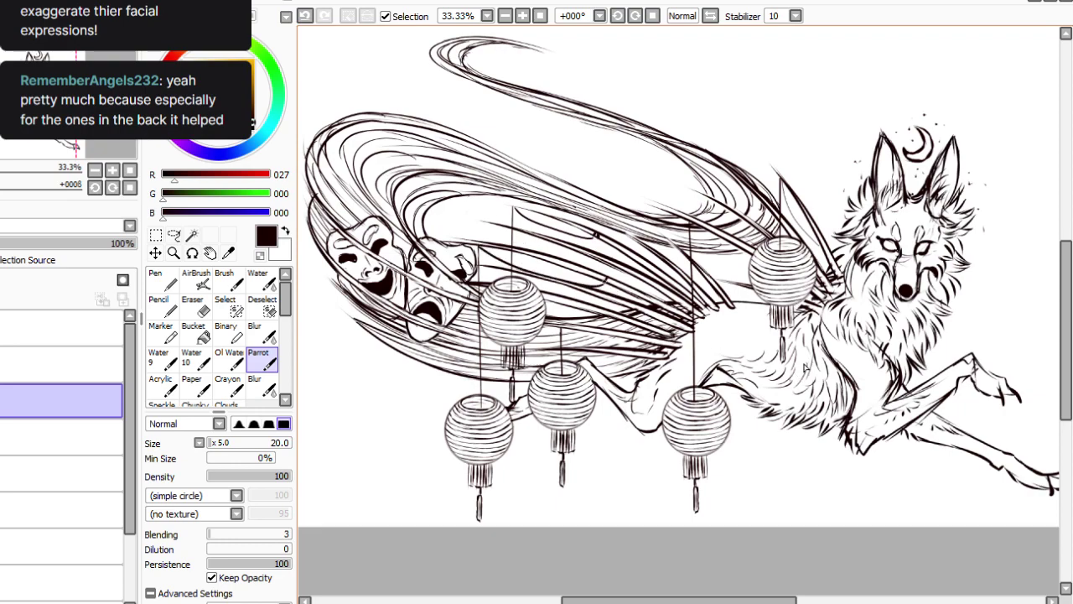
pyautogui.moveTo(628, 324); pyautogui.dragTo(559, 307)
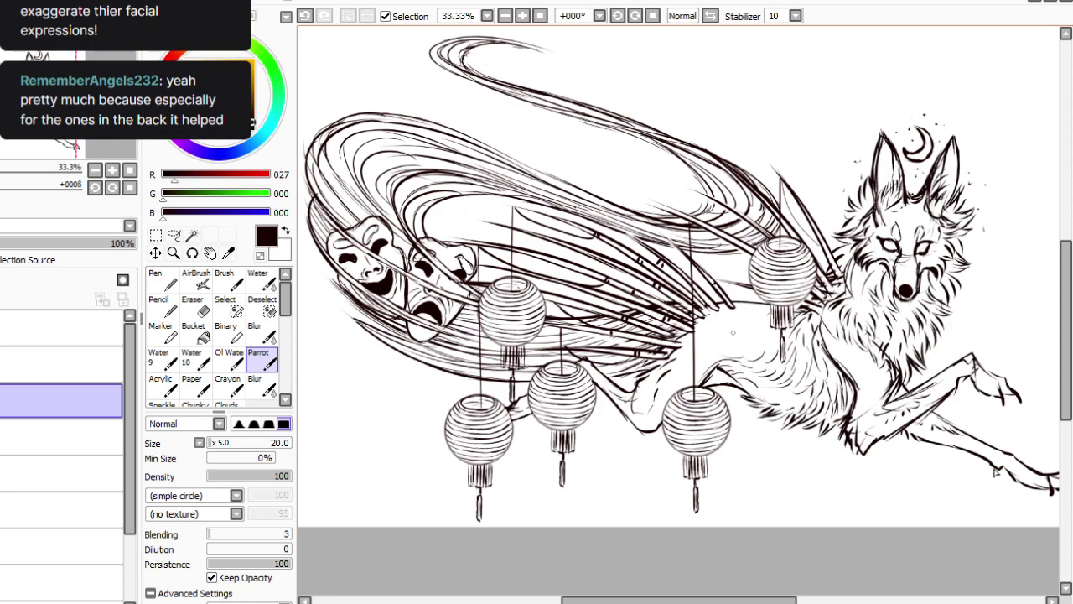
pyautogui.hotkey('ctrl', 'z')
pyautogui.hotkey('ctrl', 'y')
pyautogui.click(2, 400)
pyautogui.click(1, 401)
# Draw small cross marks flanked by double bars along the sweeping tails, covering the upper curl, the outer loops and the lower strands.
pyautogui.moveTo(482, 365); pyautogui.dragTo(492, 369)
pyautogui.moveTo(497, 364); pyautogui.dragTo(496, 370)
pyautogui.moveTo(461, 155); pyautogui.dragTo(461, 163)
pyautogui.moveTo(465, 155); pyautogui.dragTo(480, 169)
pyautogui.moveTo(486, 161); pyautogui.dragTo(484, 171)
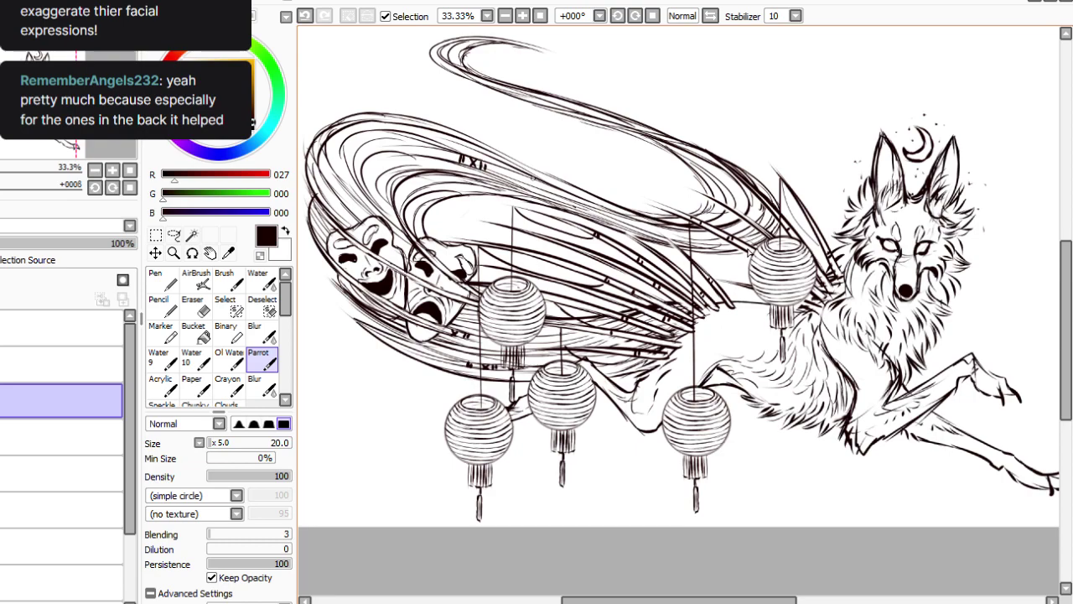
pyautogui.moveTo(576, 204); pyautogui.dragTo(577, 211)
pyautogui.moveTo(581, 206); pyautogui.dragTo(588, 216)
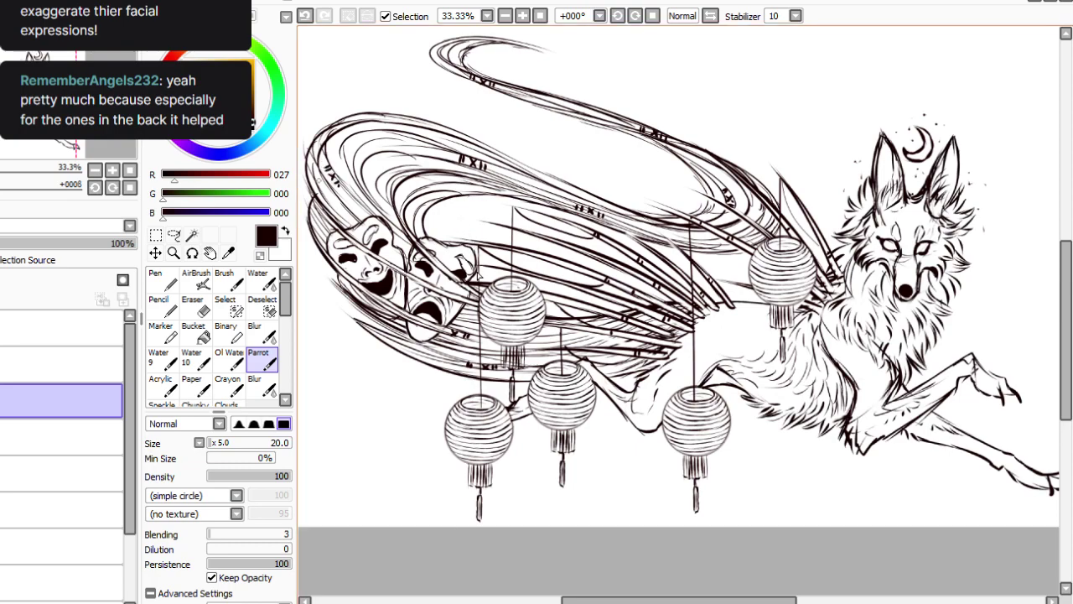
pyautogui.moveTo(398, 340); pyautogui.dragTo(394, 349)
pyautogui.moveTo(401, 345); pyautogui.dragTo(404, 357)
pyautogui.moveTo(416, 349); pyautogui.dragTo(417, 358)
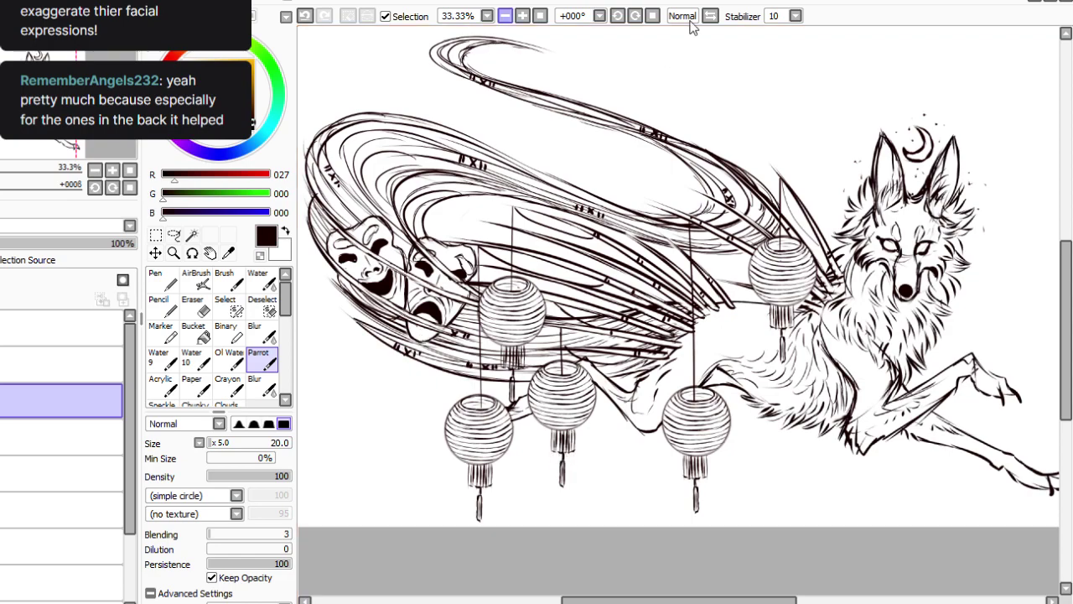
# View the whole drawing and compare the decorated line art with the original by switching layer visibility.
pyautogui.click(504, 16)
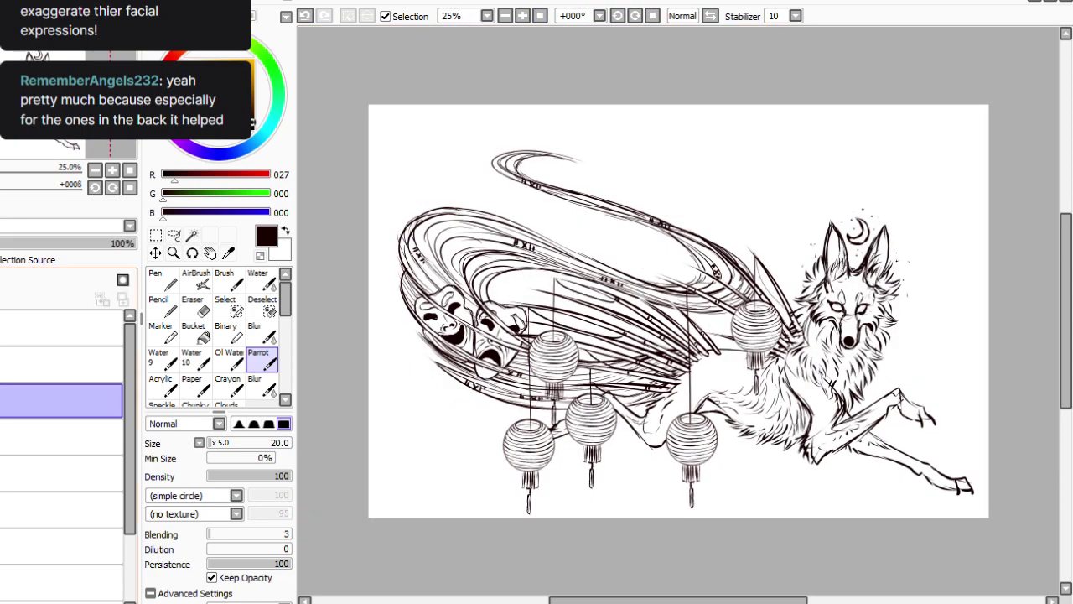
pyautogui.click(3, 299)
pyautogui.click(3, 401)
pyautogui.click(2, 400)
pyautogui.click(2, 437)
pyautogui.click(2, 400)
pyautogui.click(2, 401)
pyautogui.click(3, 401)
pyautogui.click(3, 400)
pyautogui.click(3, 401)
pyautogui.click(2, 401)
pyautogui.click(3, 401)
pyautogui.click(3, 400)
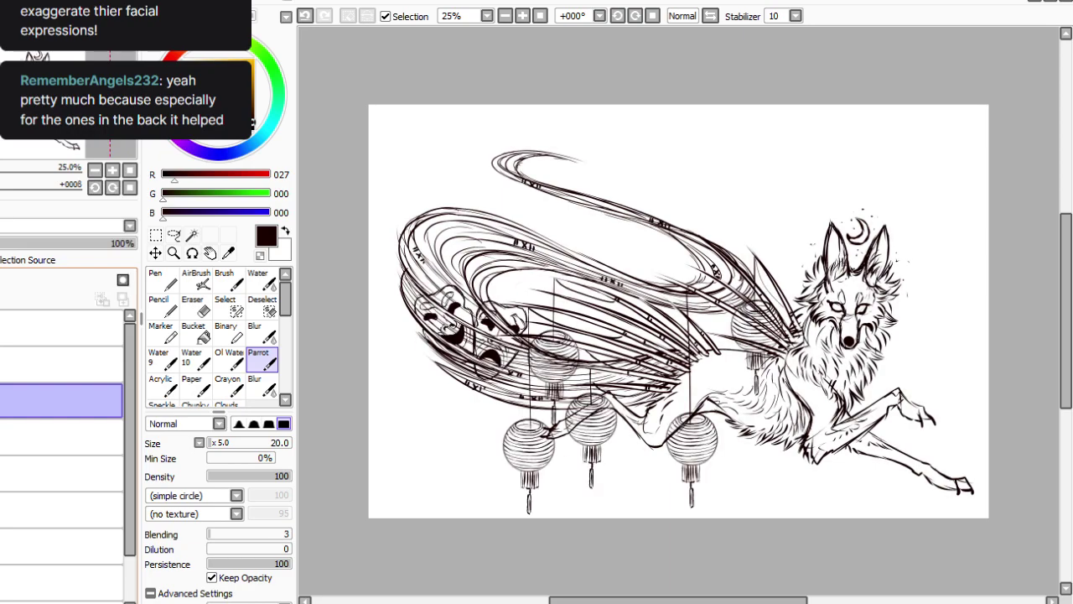
pyautogui.click(3, 401)
pyautogui.click(3, 400)
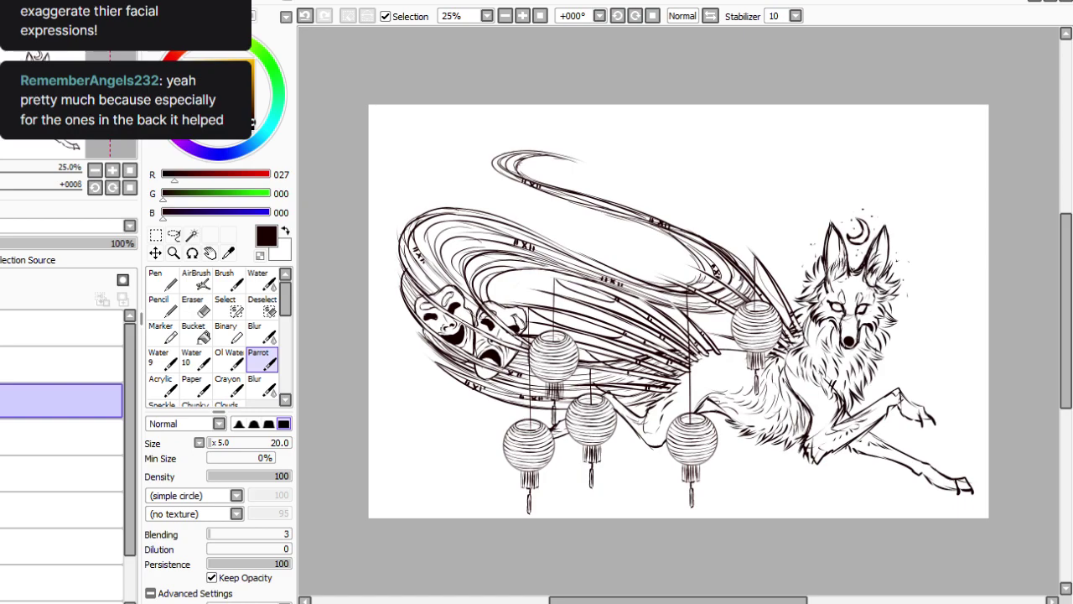
# Draw stacked bracelets around both of the wolf's front ankles, and erase the leg lines crossing them with a size 15 eraser.
pyautogui.click(523, 16)
pyautogui.moveTo(1065, 330); pyautogui.dragTo(1066, 362)
pyautogui.moveTo(730, 600); pyautogui.dragTo(787, 600)
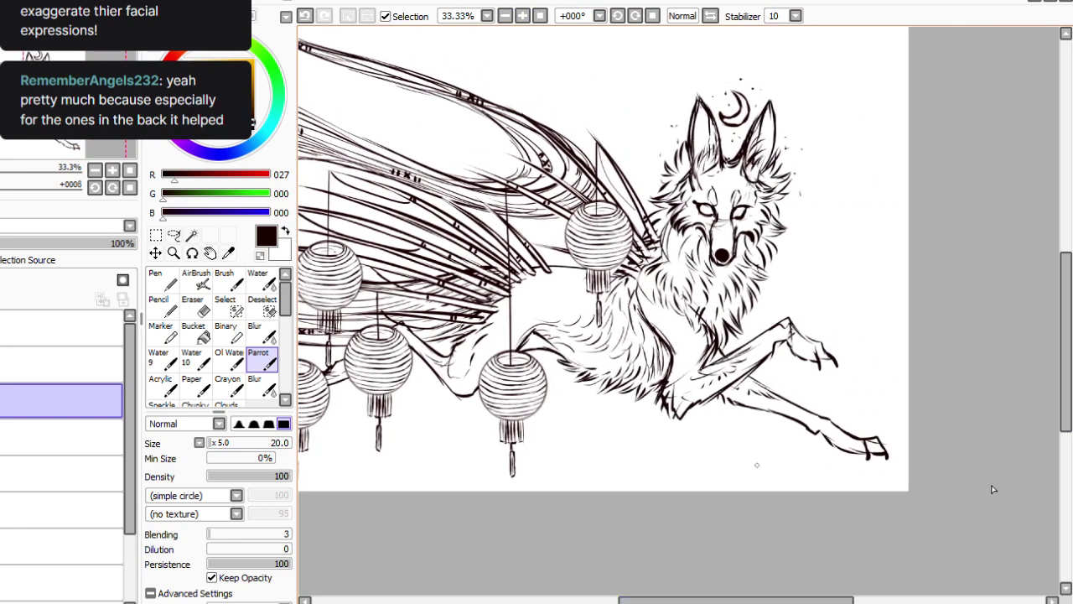
pyautogui.moveTo(819, 410); pyautogui.dragTo(797, 427)
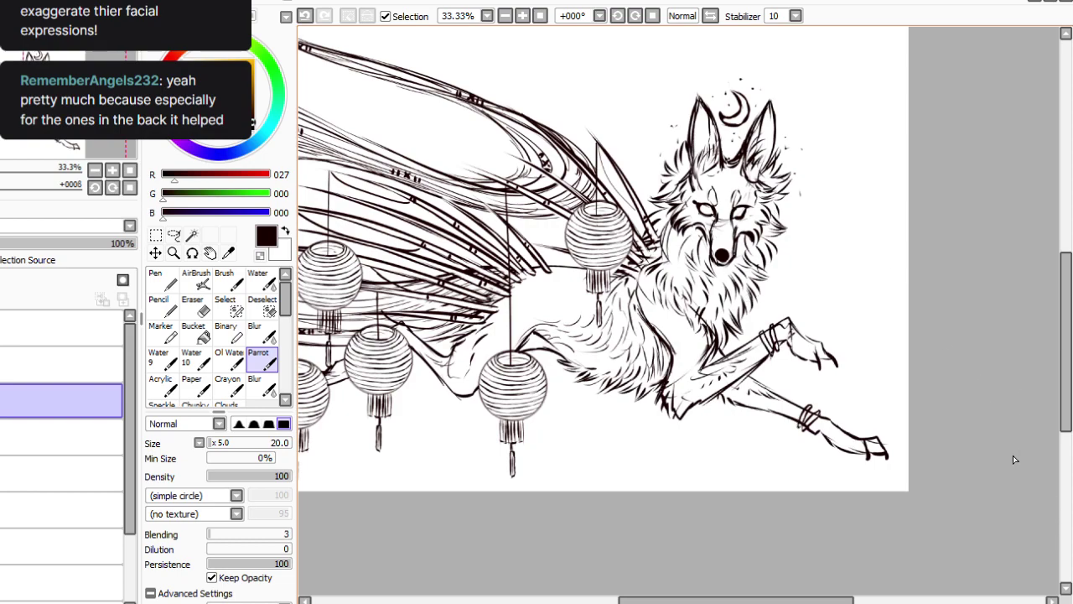
pyautogui.press('e')
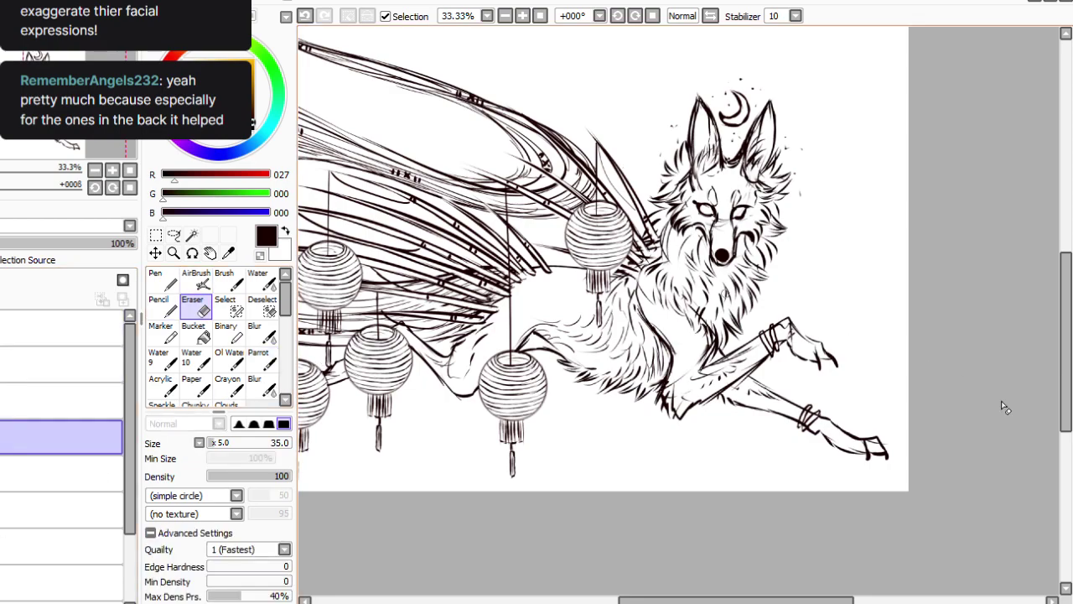
pyautogui.click(210, 443)
pyautogui.moveTo(817, 410); pyautogui.dragTo(812, 419)
# Draw bead ornaments with hanging tassels below both of the wolf's ears using the size 20 Parrot brush, and erase the fur lines behind them.
pyautogui.click(263, 360)
pyautogui.click(72, 401)
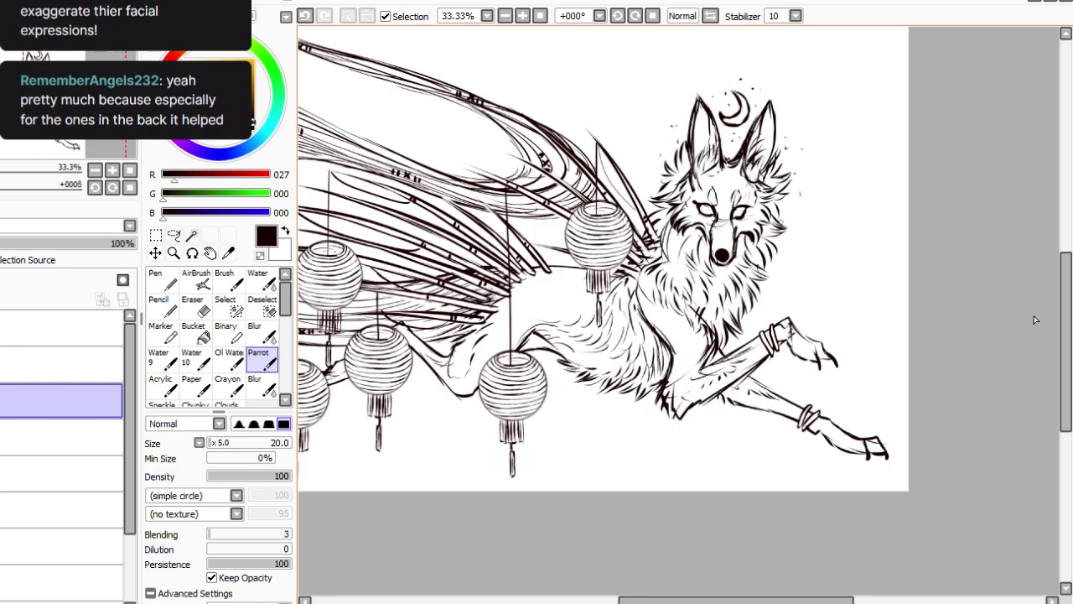
pyautogui.moveTo(754, 177); pyautogui.dragTo(761, 176)
pyautogui.hotkey('ctrl', 'z')
pyautogui.moveTo(756, 174); pyautogui.dragTo(757, 177)
pyautogui.moveTo(759, 229); pyautogui.dragTo(763, 252)
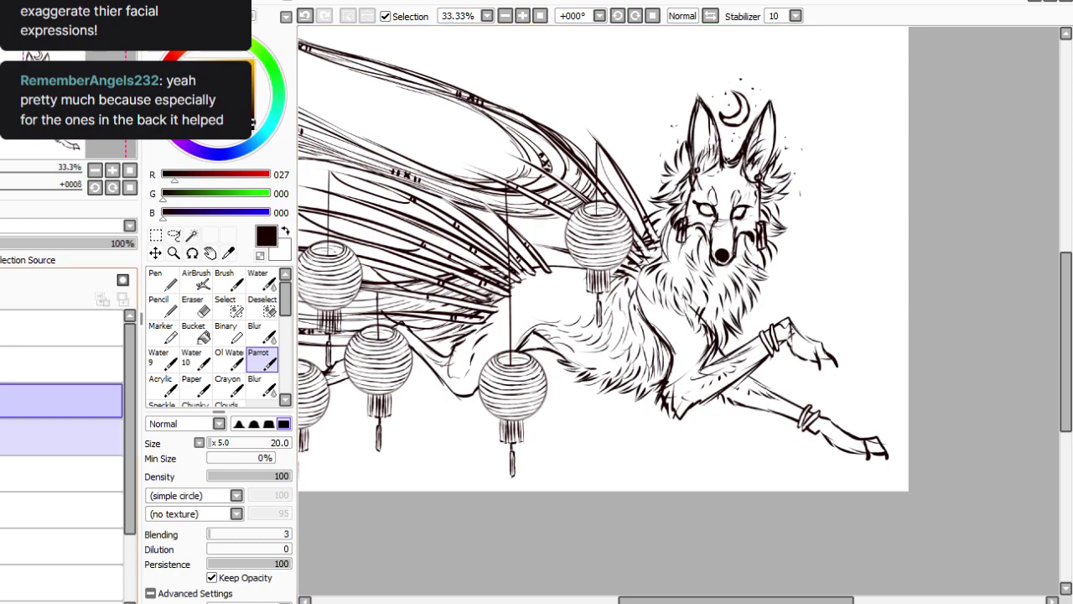
pyautogui.press('e')
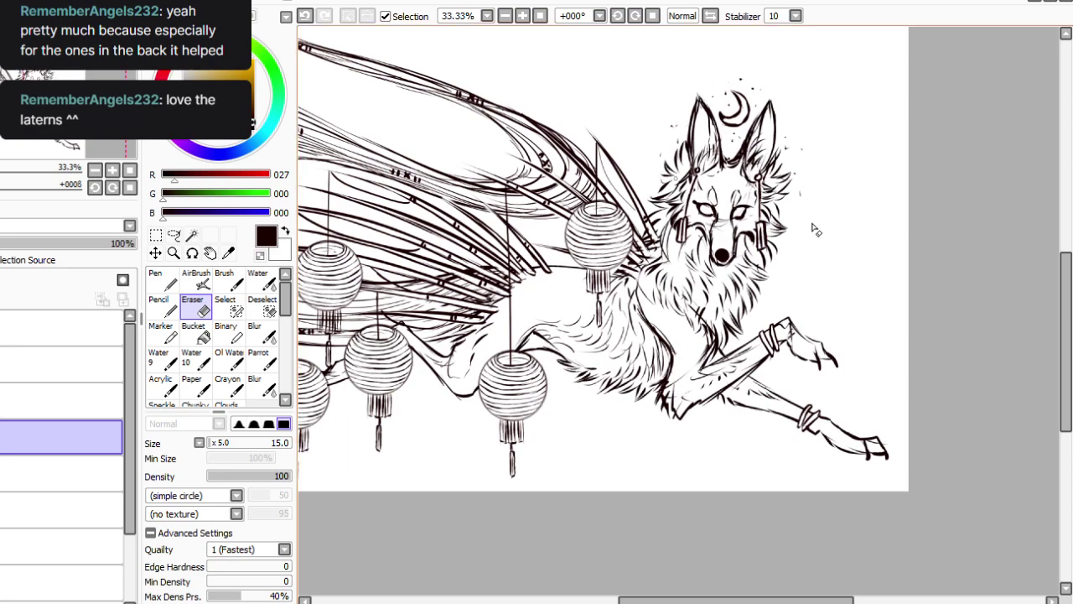
pyautogui.click(260, 359)
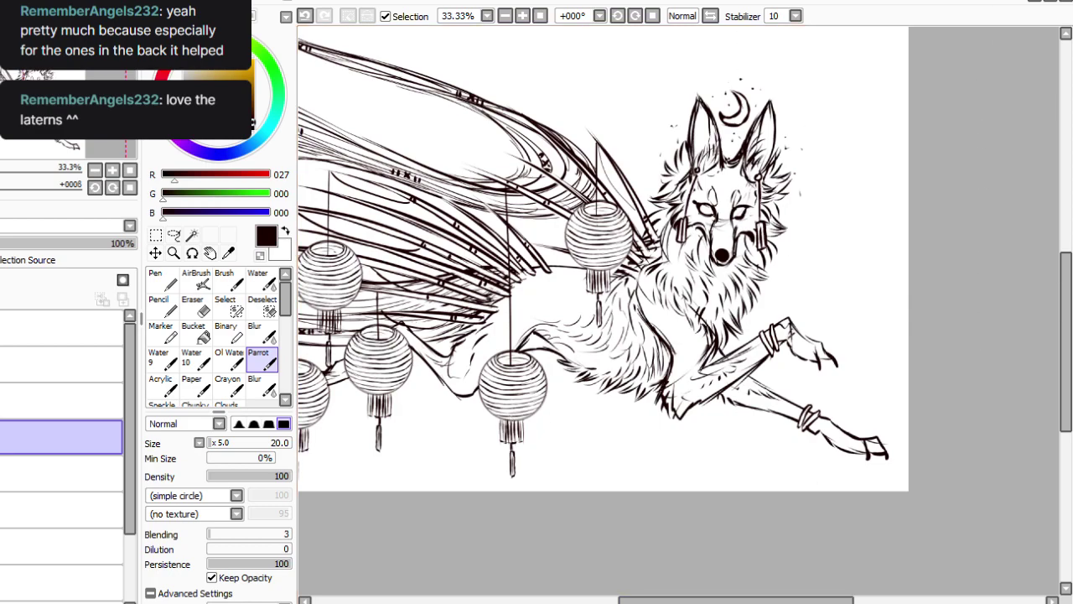
pyautogui.click(59, 400)
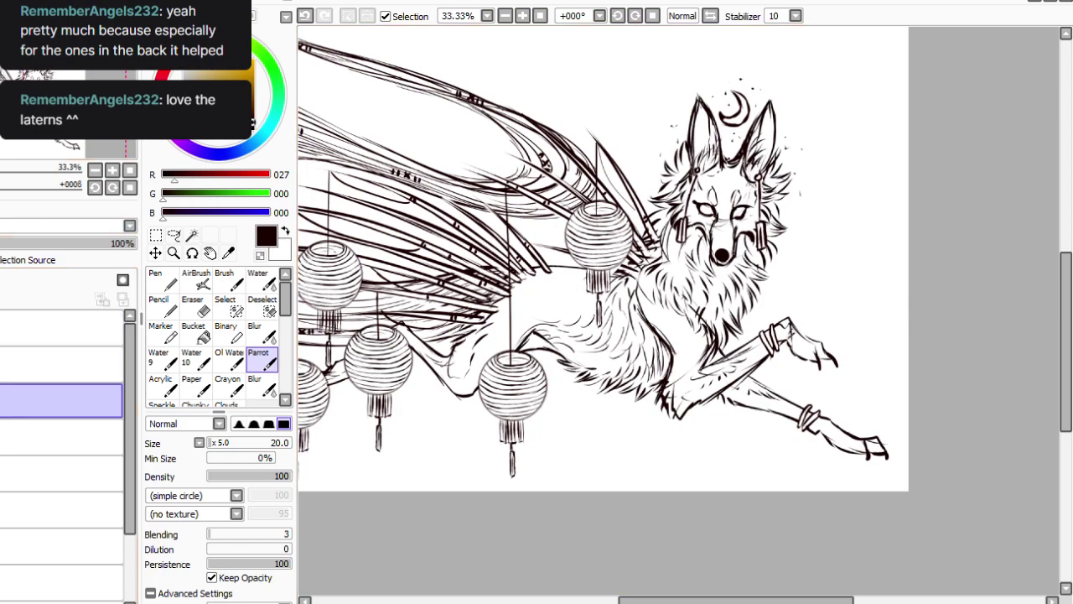
# Show the original line art, move it together with the decorated line art up and slightly left on the canvas, and hide the original again.
pyautogui.click(540, 16)
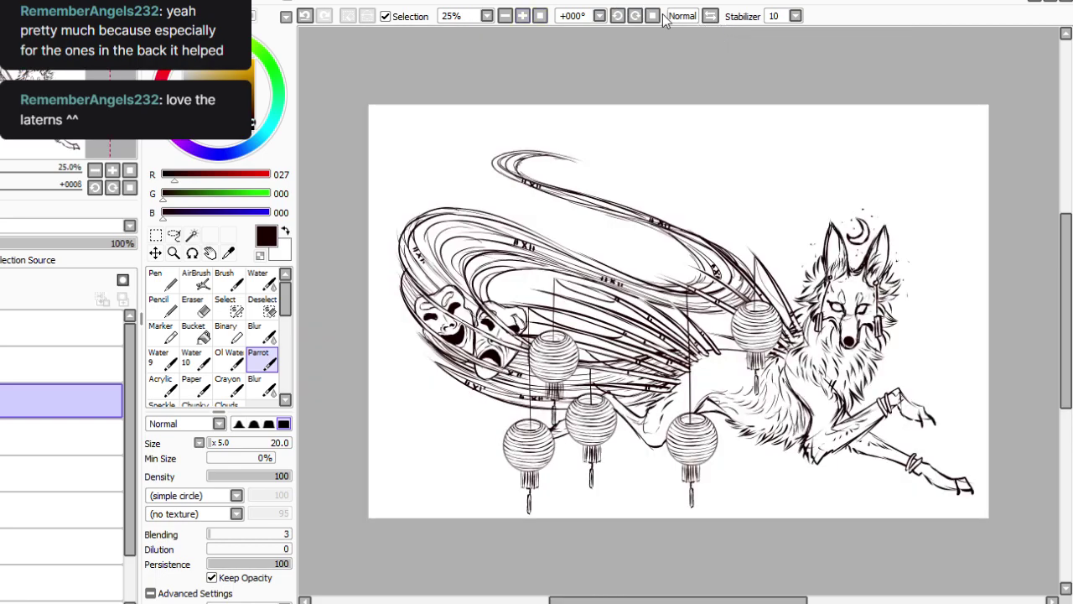
pyautogui.click(3, 436)
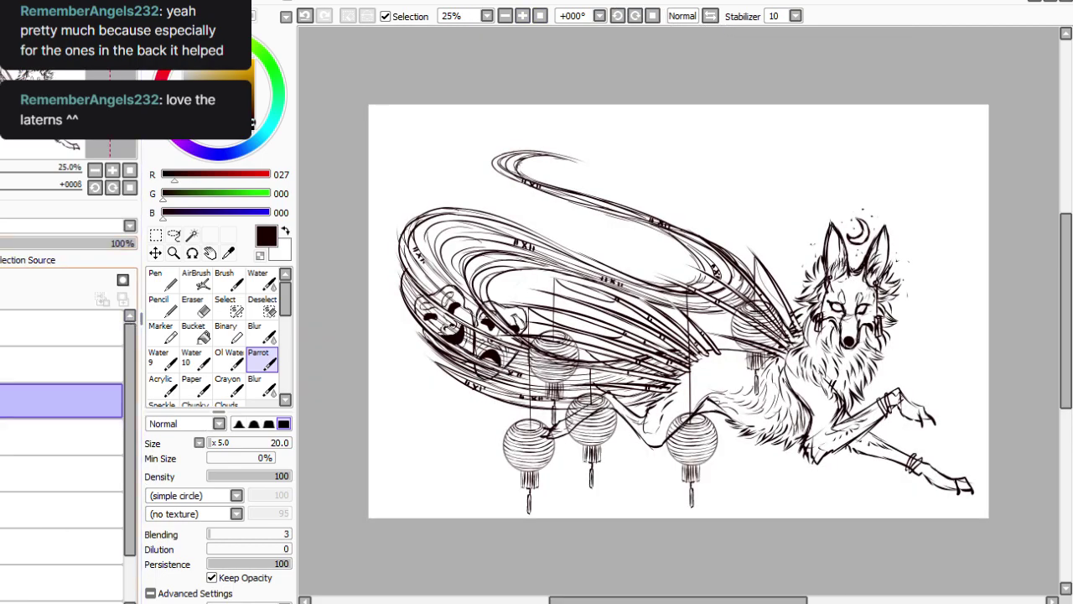
pyautogui.hotkey('ctrl', 't')
pyautogui.moveTo(608, 503); pyautogui.dragTo(602, 488)
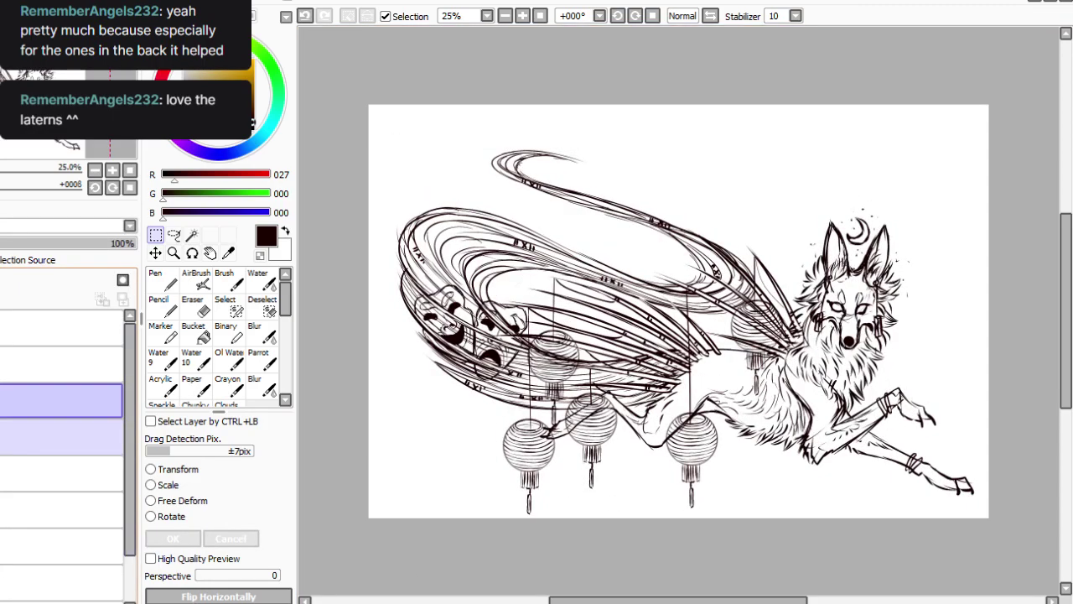
pyautogui.click(168, 485)
pyautogui.moveTo(628, 582); pyautogui.dragTo(609, 543)
pyautogui.click(172, 537)
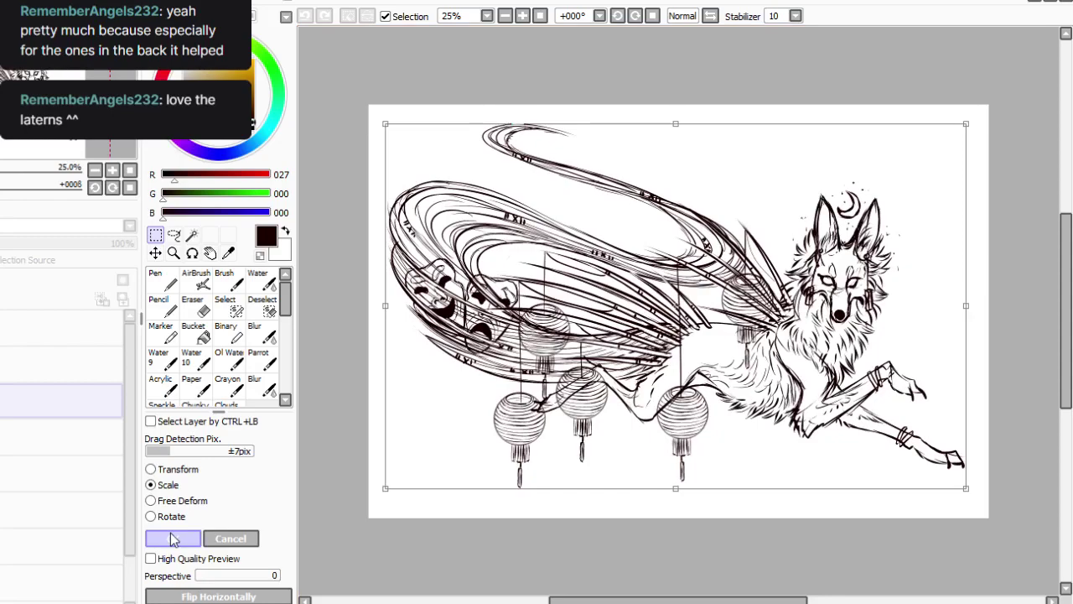
pyautogui.click(174, 539)
pyautogui.click(2, 400)
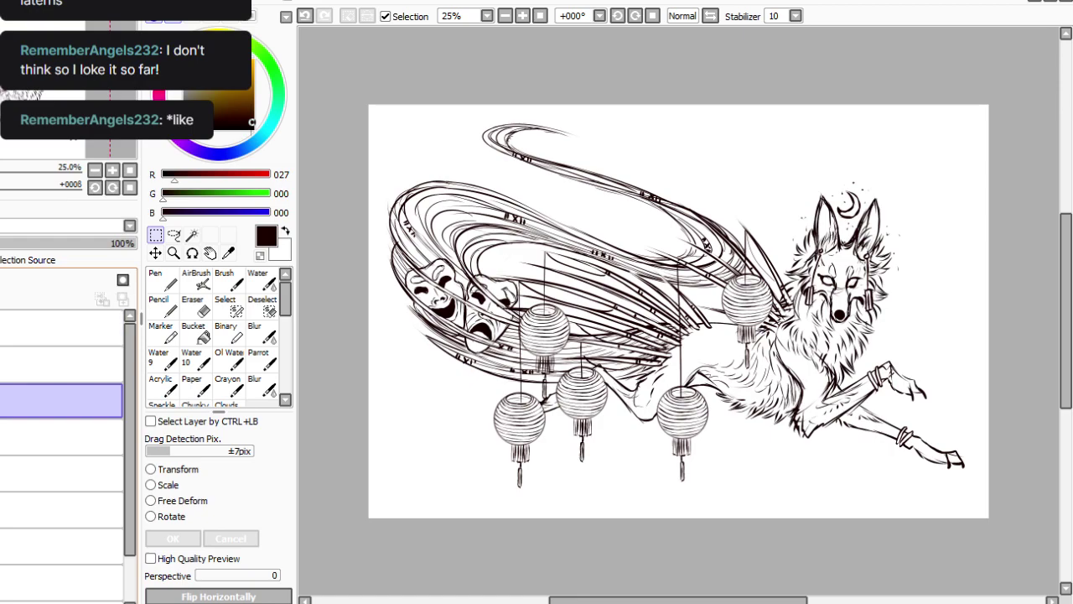
# Compare the decorated and original wolf line art, and leave only the original version shown with its layer selected.
pyautogui.click(2, 400)
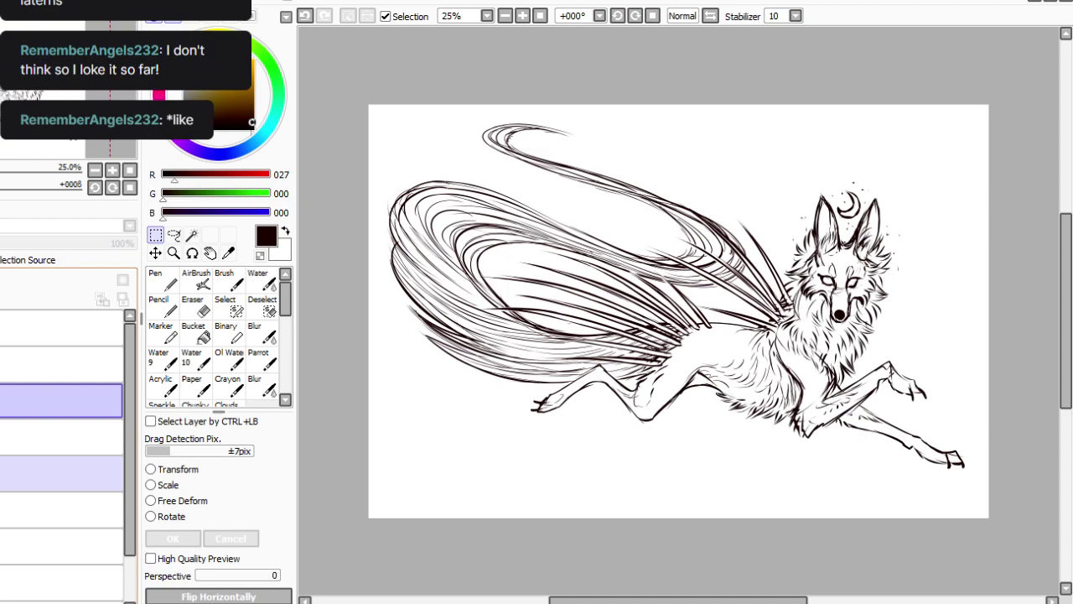
pyautogui.hotkey('ctrl', 'z')
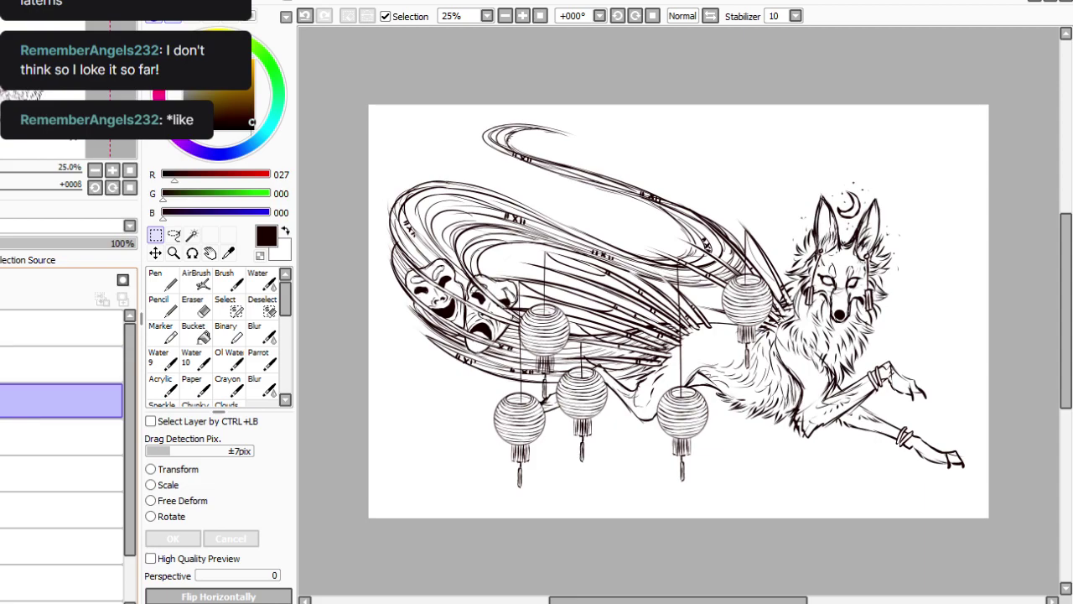
pyautogui.hotkey('ctrl', 'y')
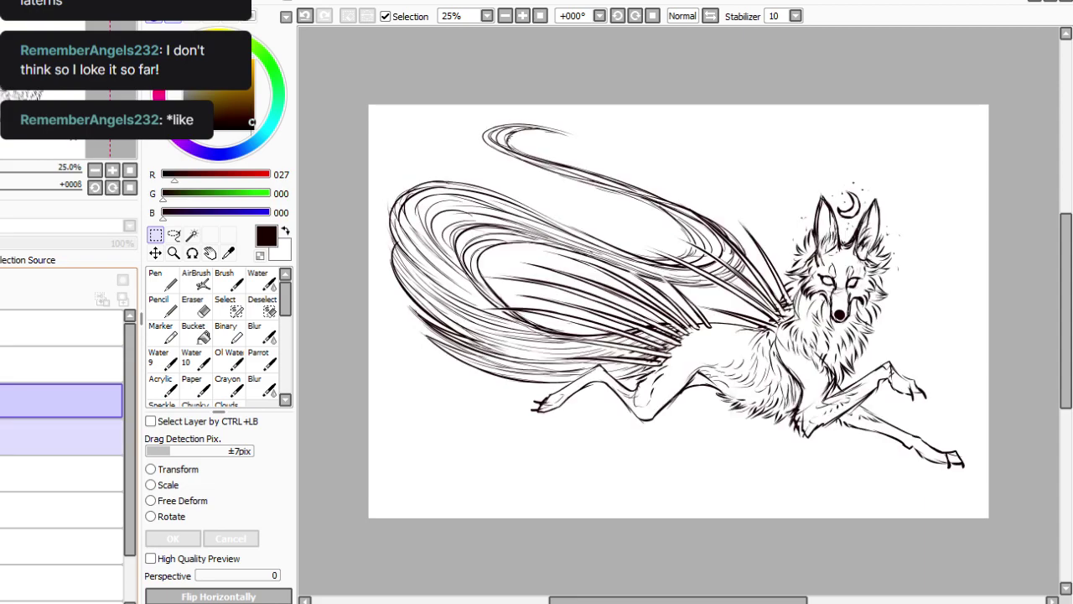
pyautogui.hotkey('ctrl', 'z')
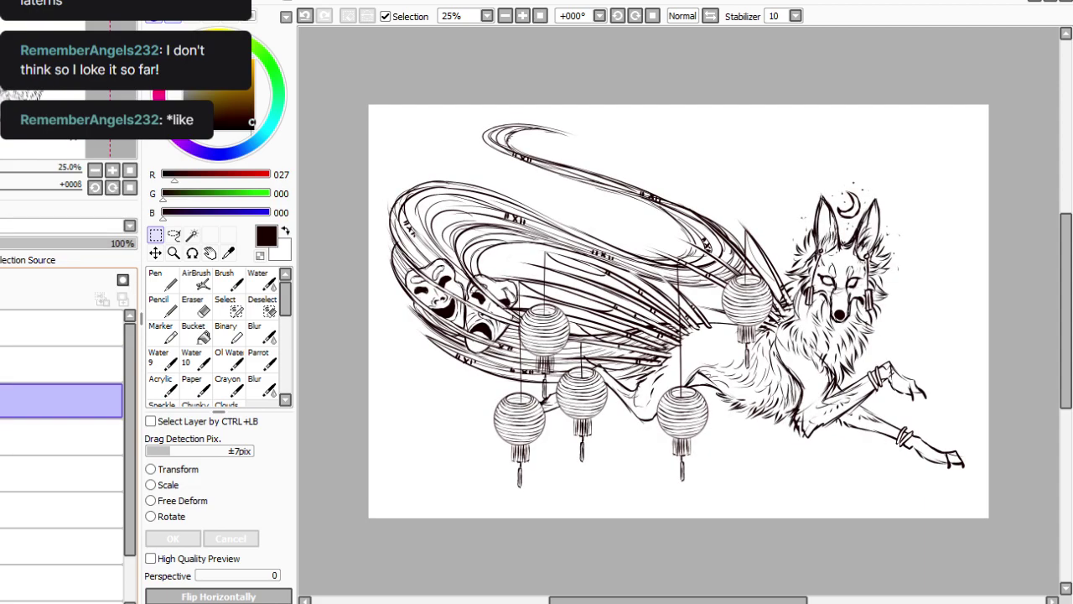
pyautogui.click(61, 437)
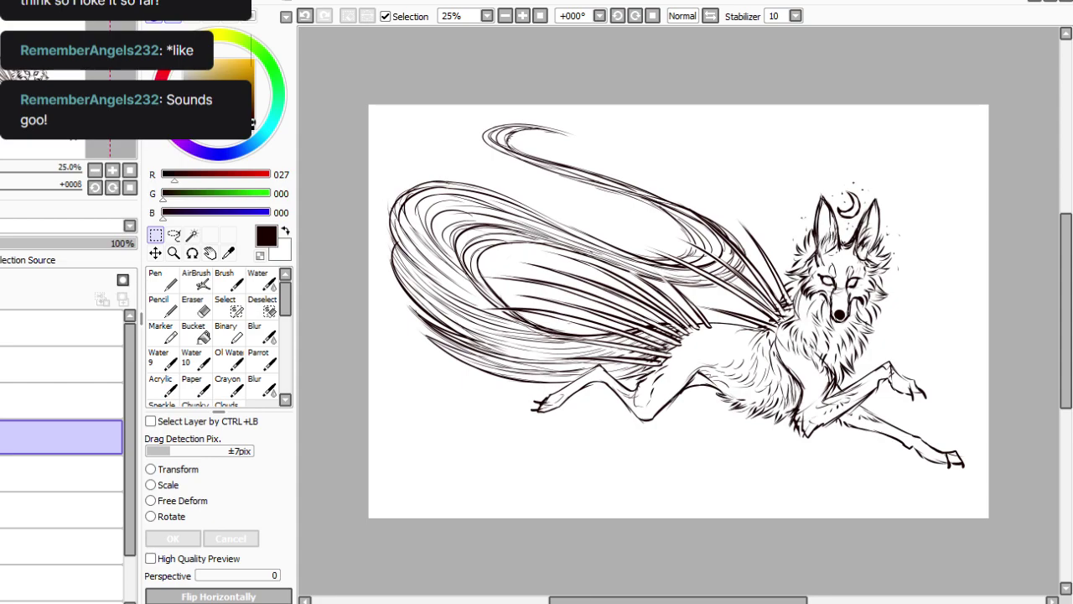
# Switch to the dark teal grassy background painting and select and copy its entire canvas.
pyautogui.click(582, 593)
pyautogui.click(155, 235)
pyautogui.moveTo(345, 105); pyautogui.dragTo(1067, 524)
pyautogui.hotkey('ctrl', 'a')
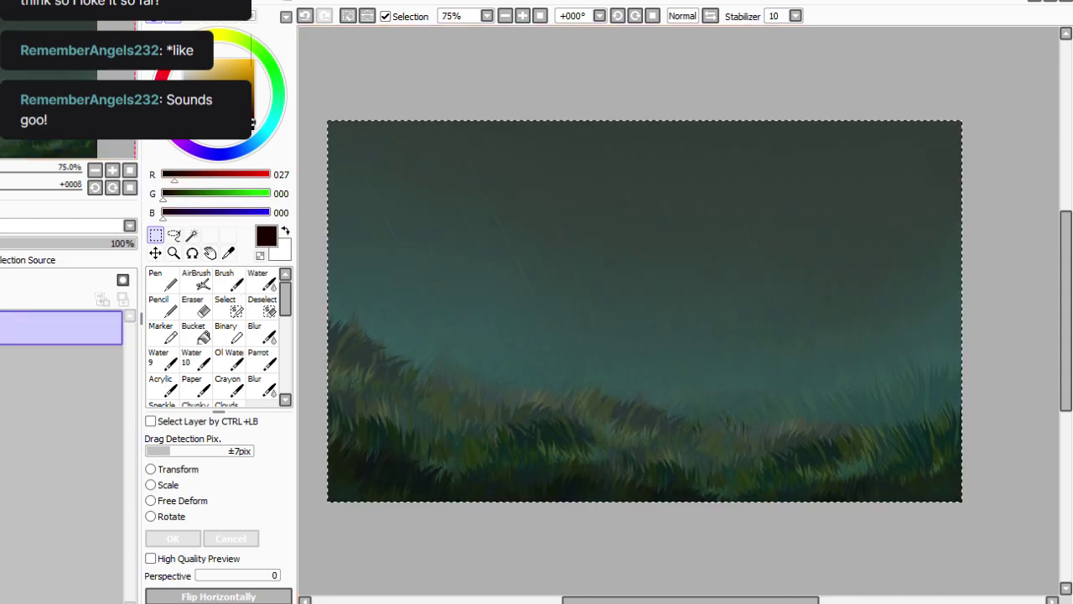
# Return to the wolf drawing, paste the background painting beneath the line art, and scale it to fill the canvas.
pyautogui.click(671, 601)
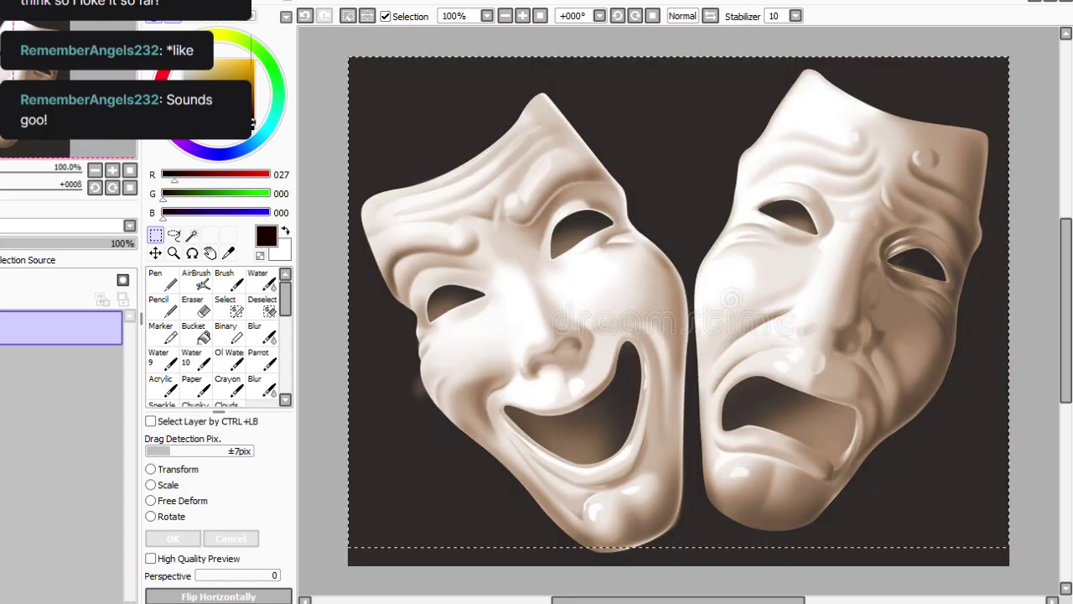
pyautogui.hotkey('ctrl', 'Tab')
pyautogui.hotkey('ctrl', 'Tab')
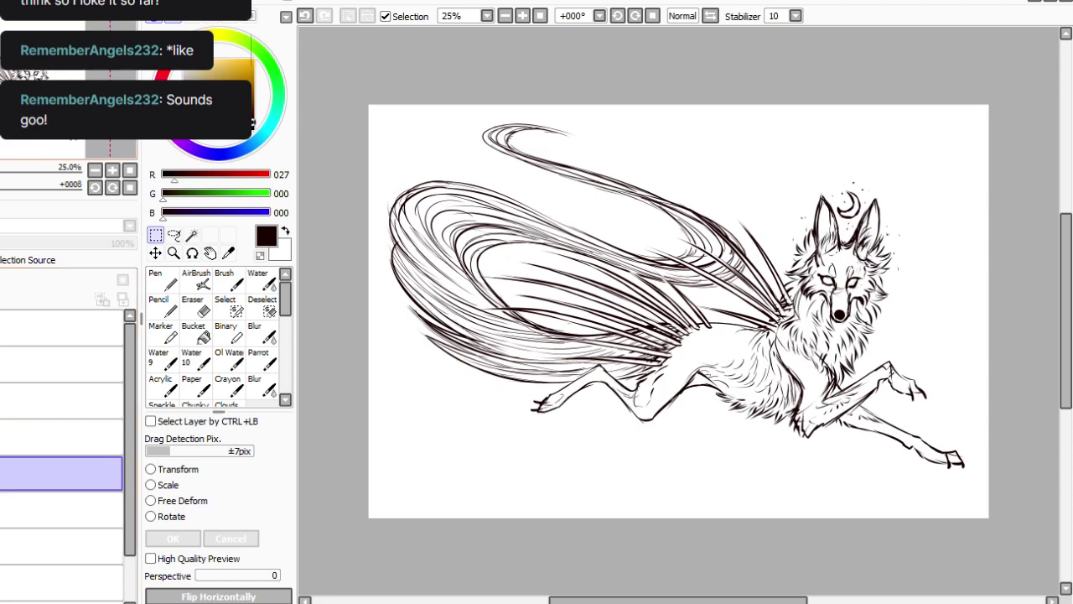
pyautogui.hotkey('ctrl', 'v')
pyautogui.hotkey('ctrl', 't')
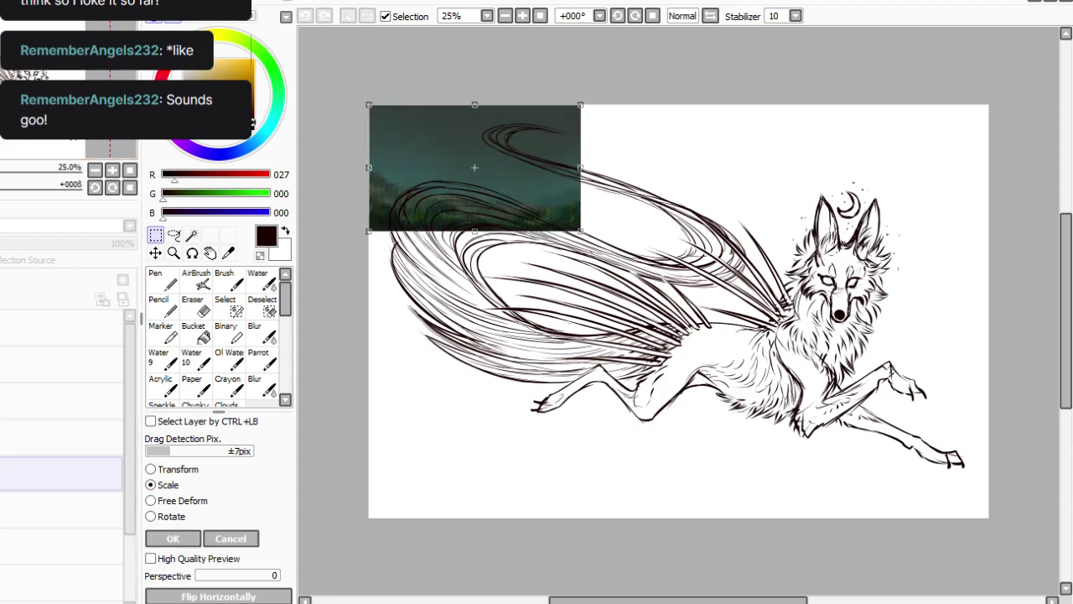
pyautogui.moveTo(580, 229); pyautogui.dragTo(991, 520)
pyautogui.click(174, 539)
pyautogui.press('Return')
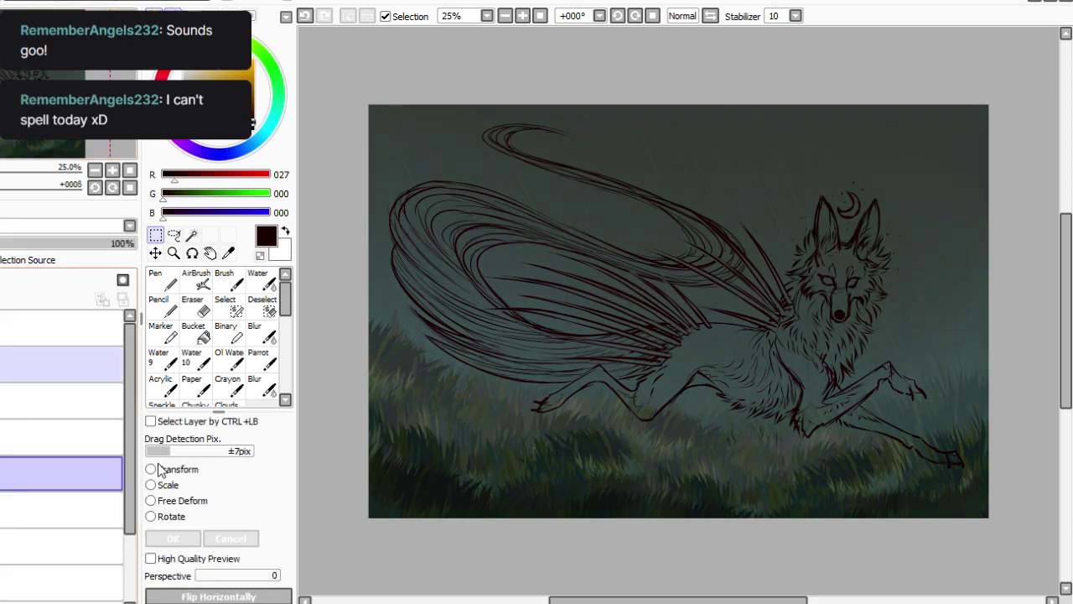
# Hide the grassy background painting and set the Parrot brush to size 50 with dark blue RGB 0, 59, 87.
pyautogui.click(2, 474)
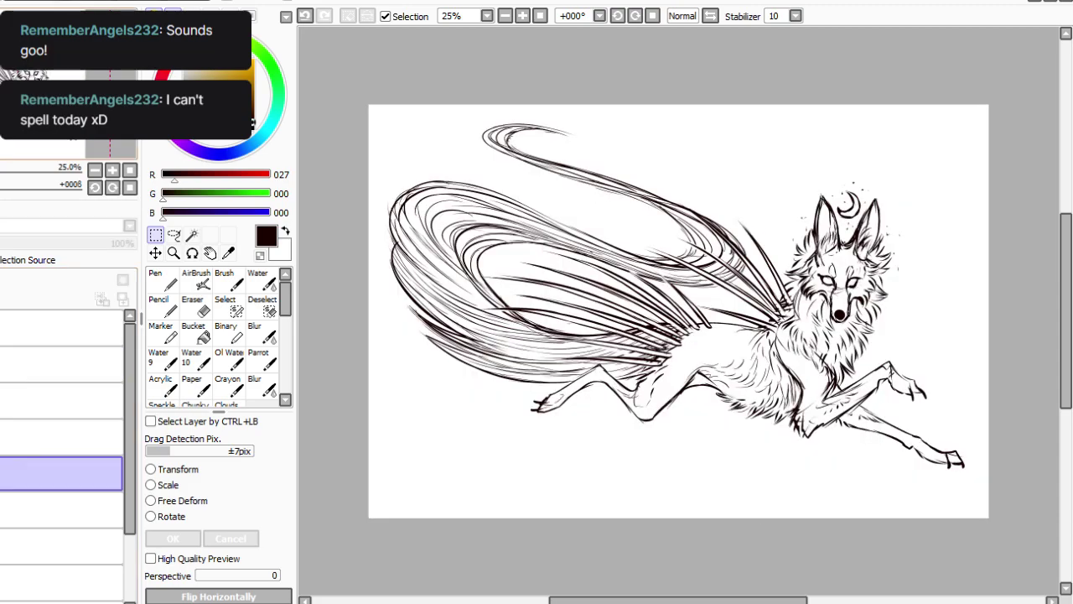
pyautogui.click(1, 279)
pyautogui.click(252, 111)
pyautogui.click(262, 134)
pyautogui.click(262, 360)
pyautogui.click(216, 443)
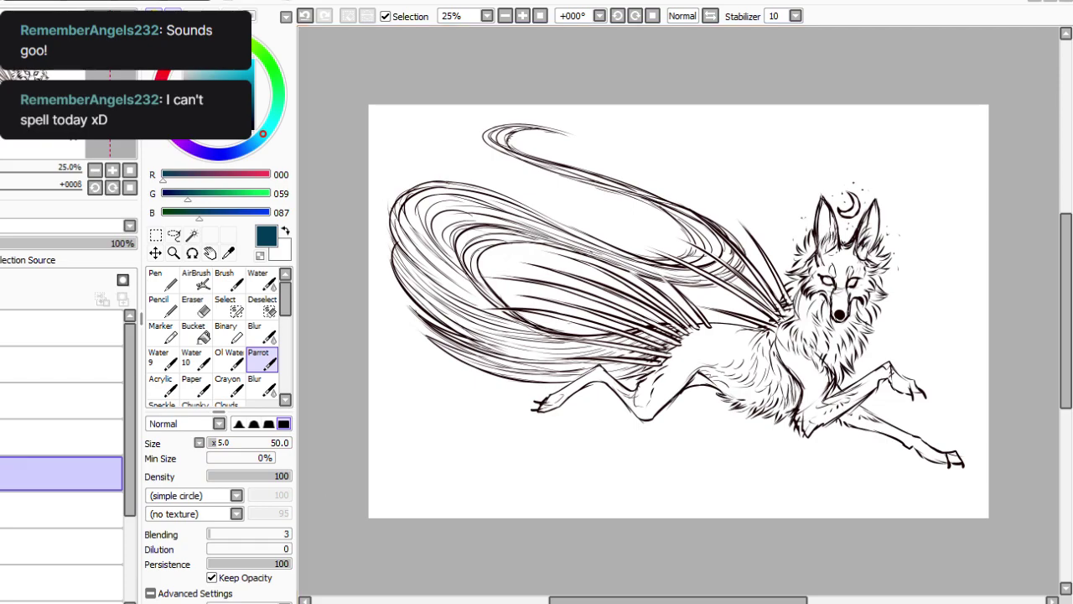
# Paint the wolf's shoulder and the two foremost strands rising from it with the flat dark blue beneath the line art.
pyautogui.click(636, 16)
pyautogui.click(636, 16)
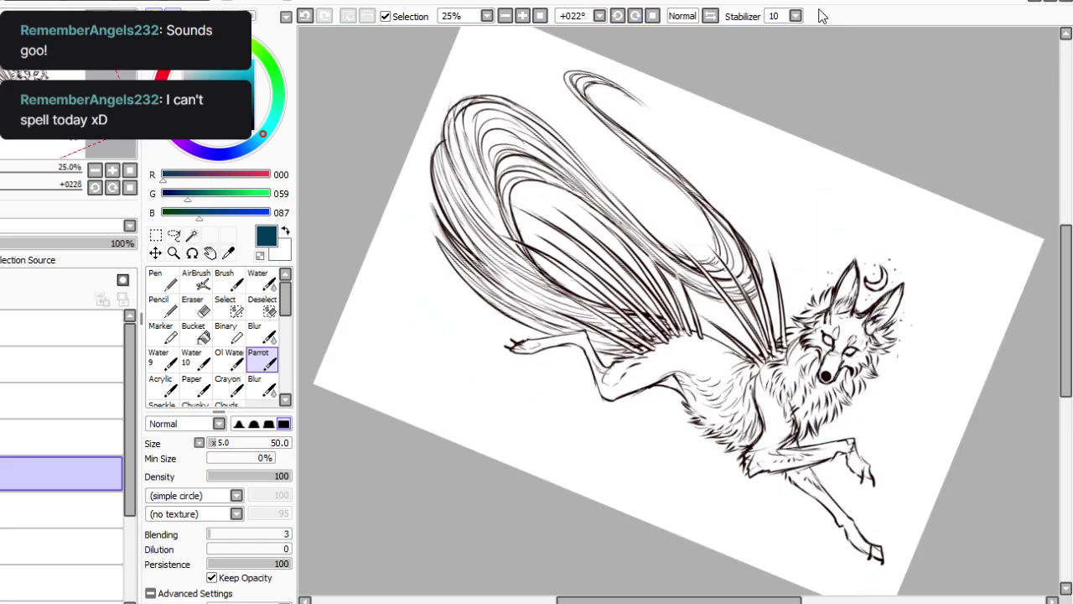
pyautogui.hotkey('ctrl', '+')
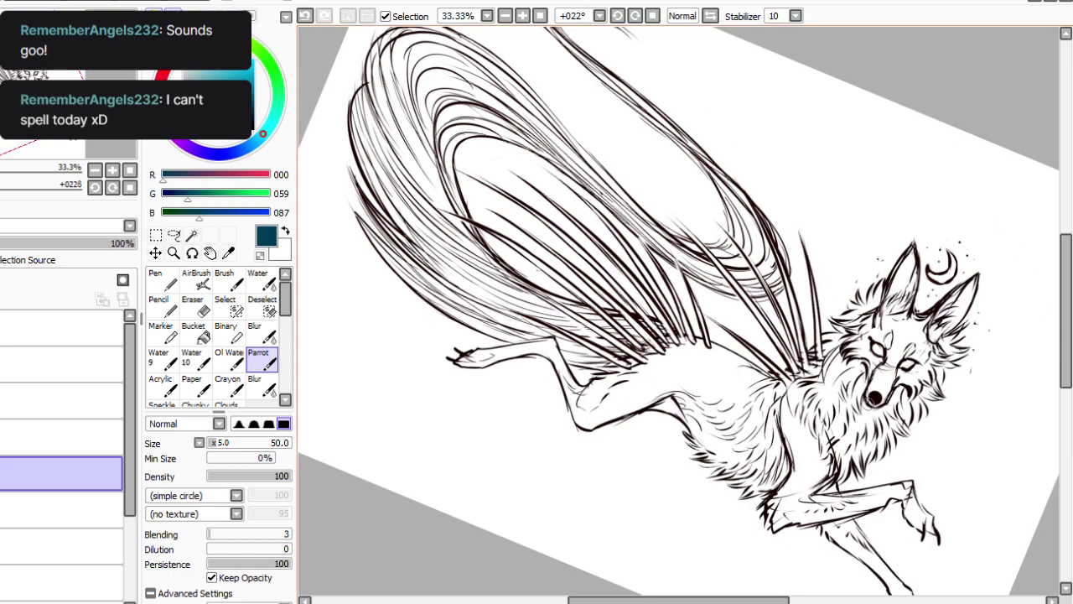
pyautogui.moveTo(810, 274)
pyautogui.mouseDown()
pyautogui.moveTo(823, 443)
pyautogui.moveTo(830, 425)
pyautogui.moveTo(784, 450)
pyautogui.moveTo(784, 394)
pyautogui.moveTo(804, 412)
pyautogui.moveTo(767, 434)
pyautogui.moveTo(727, 384)
pyautogui.mouseUp()
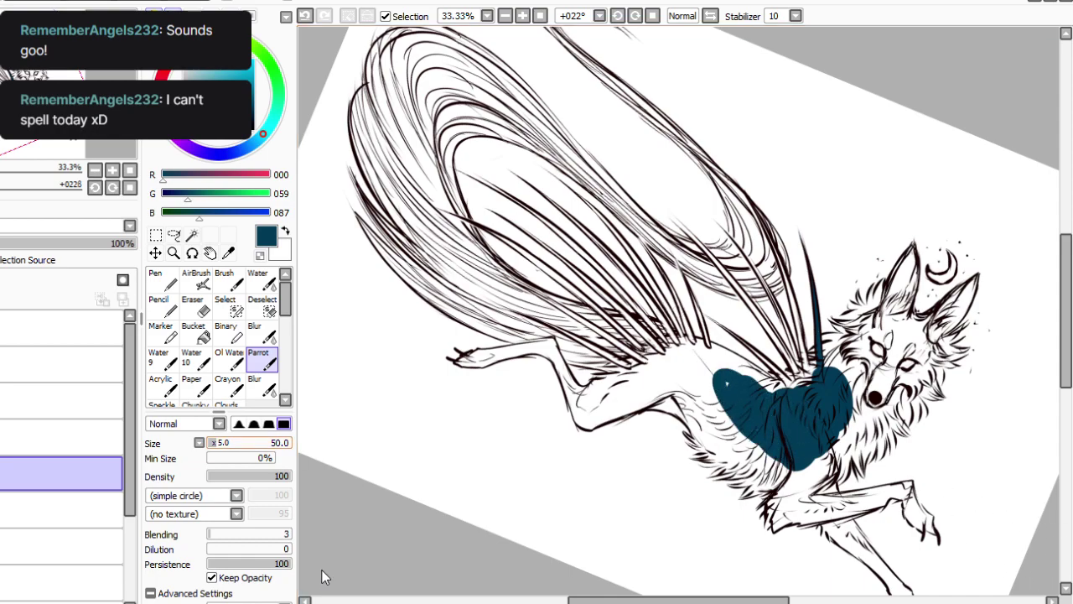
pyautogui.moveTo(771, 243); pyautogui.dragTo(804, 337)
pyautogui.moveTo(781, 275); pyautogui.dragTo(803, 352)
pyautogui.moveTo(792, 302); pyautogui.dragTo(801, 369)
pyautogui.moveTo(796, 322); pyautogui.dragTo(807, 386)
pyautogui.moveTo(817, 343)
pyautogui.mouseDown()
pyautogui.moveTo(814, 374)
pyautogui.moveTo(816, 355)
pyautogui.mouseUp()
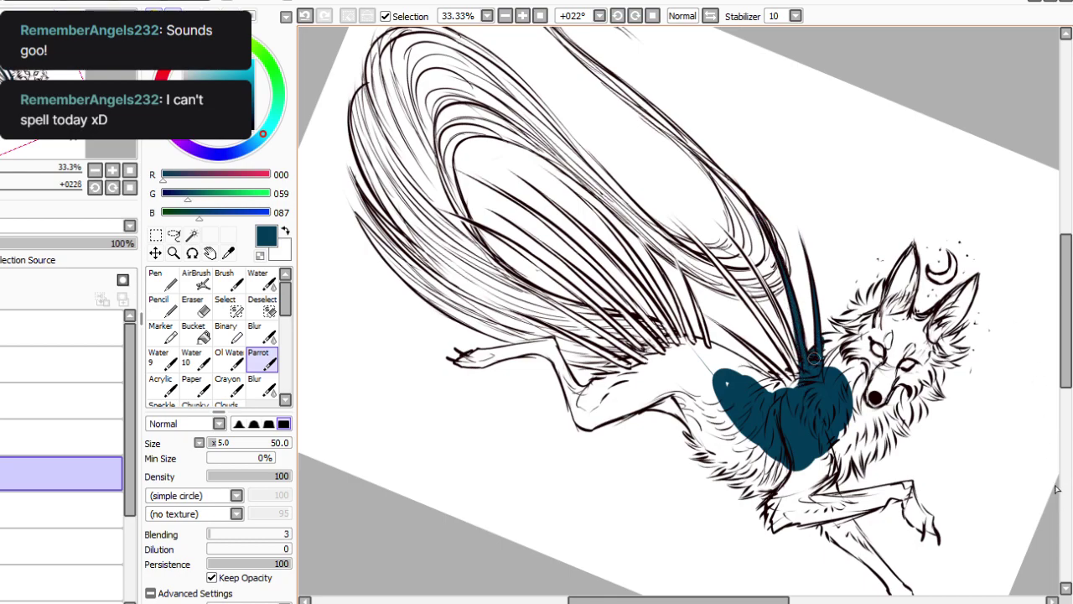
# Fill the outer curve of the long upper tail above the shoulder strands with the dark blue.
pyautogui.click(635, 16)
pyautogui.click(635, 16)
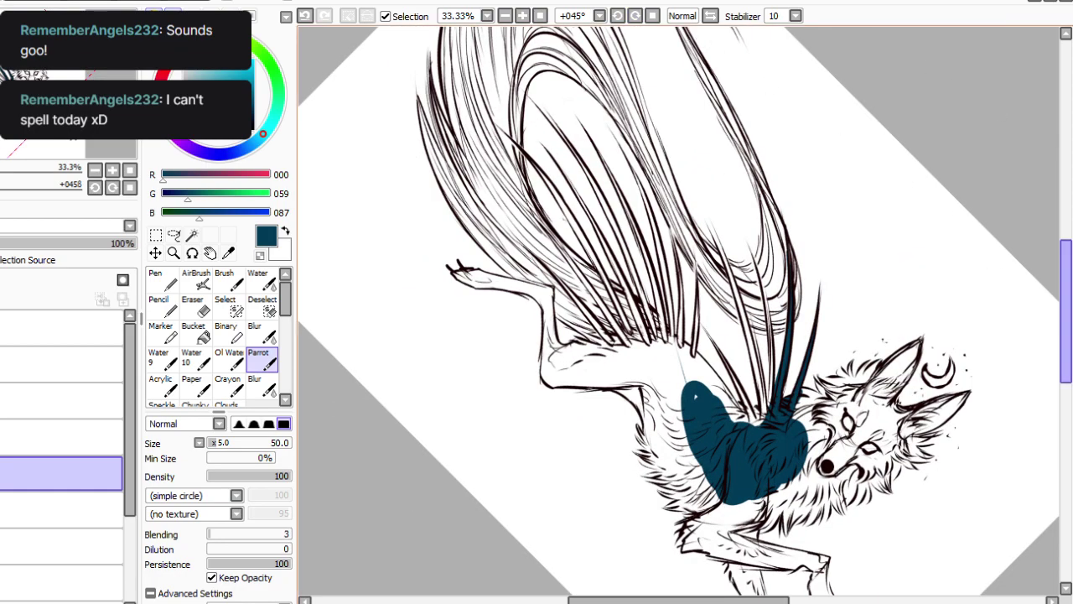
pyautogui.moveTo(1065, 312); pyautogui.dragTo(1066, 272)
pyautogui.moveTo(705, 238); pyautogui.dragTo(734, 293)
pyautogui.moveTo(695, 218); pyautogui.dragTo(760, 341)
pyautogui.moveTo(718, 263); pyautogui.dragTo(766, 365)
pyautogui.moveTo(745, 313); pyautogui.dragTo(766, 379)
pyautogui.moveTo(734, 283)
pyautogui.mouseDown()
pyautogui.moveTo(771, 378)
pyautogui.moveTo(738, 284)
pyautogui.moveTo(766, 349)
pyautogui.moveTo(754, 313)
pyautogui.moveTo(788, 415)
pyautogui.mouseUp()
pyautogui.moveTo(772, 356)
pyautogui.mouseDown()
pyautogui.moveTo(794, 447)
pyautogui.moveTo(777, 373)
pyautogui.moveTo(795, 428)
pyautogui.mouseUp()
pyautogui.moveTo(789, 460); pyautogui.dragTo(779, 482)
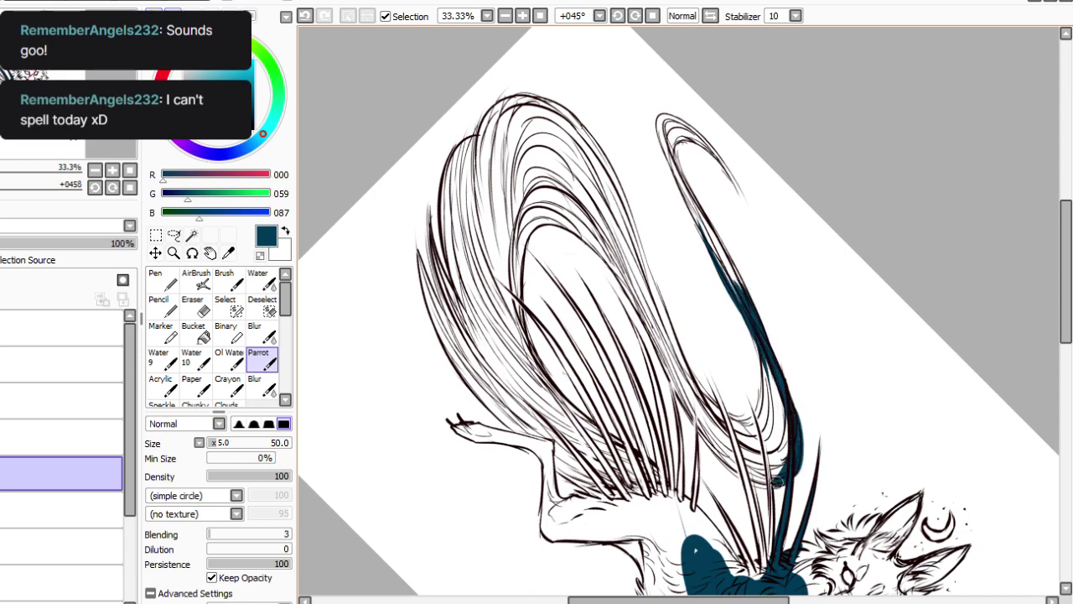
pyautogui.moveTo(763, 361)
pyautogui.mouseDown()
pyautogui.moveTo(762, 410)
pyautogui.moveTo(738, 430)
pyautogui.mouseUp()
pyautogui.moveTo(764, 354); pyautogui.dragTo(769, 470)
pyautogui.moveTo(776, 399); pyautogui.dragTo(773, 481)
# Fill the narrow stretch of the long upper tail up to the bend near its tip.
pyautogui.scroll(3, 784, 76)
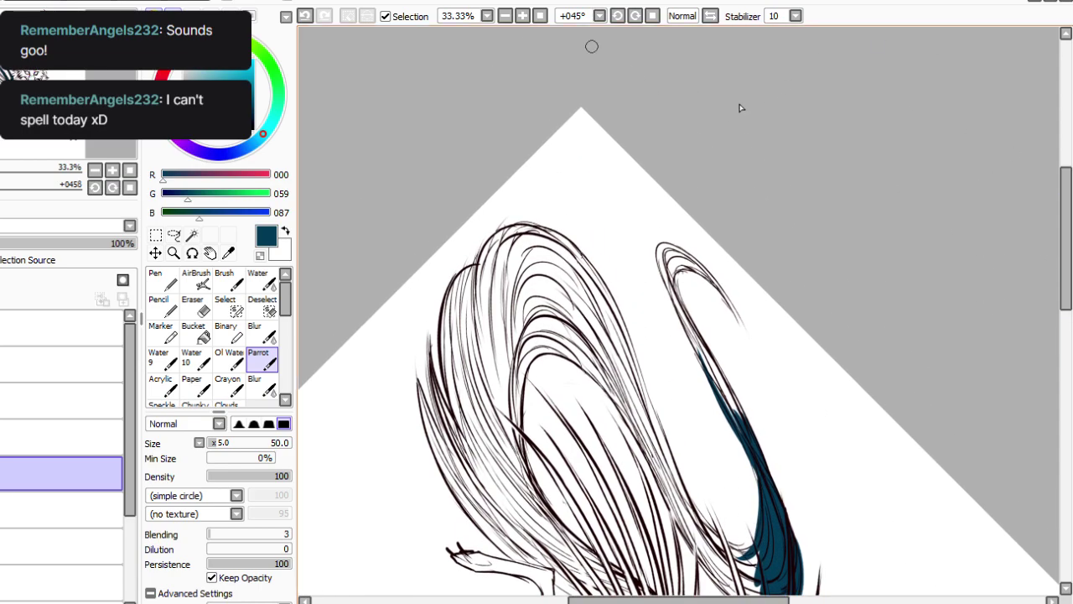
pyautogui.moveTo(673, 293)
pyautogui.mouseDown()
pyautogui.moveTo(734, 420)
pyautogui.moveTo(690, 327)
pyautogui.moveTo(731, 391)
pyautogui.moveTo(737, 425)
pyautogui.mouseUp()
pyautogui.moveTo(681, 270); pyautogui.dragTo(694, 324)
pyautogui.moveTo(656, 264); pyautogui.dragTo(710, 376)
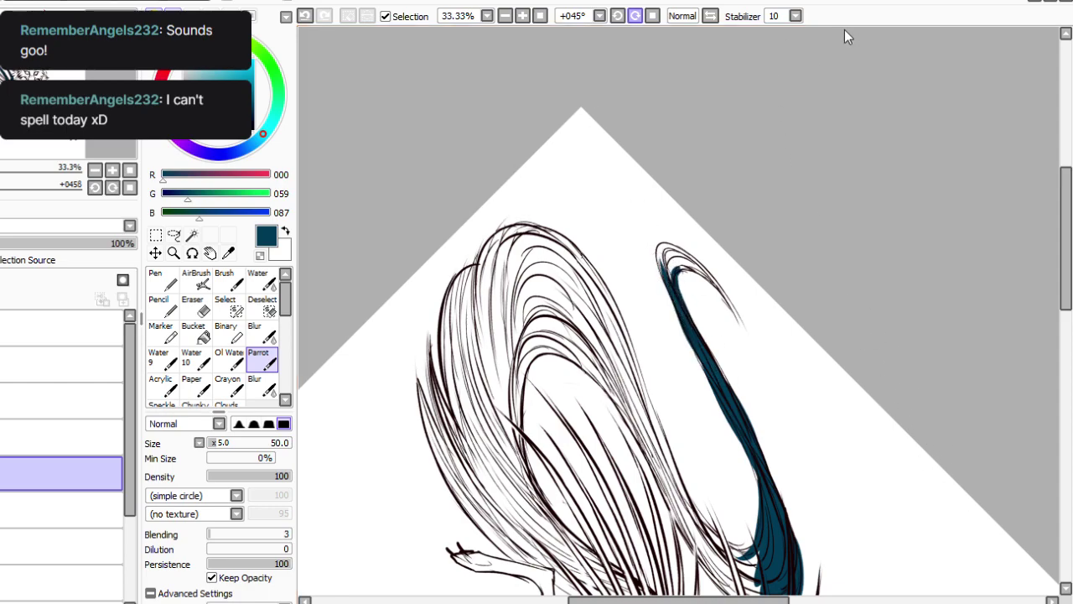
pyautogui.moveTo(591, 99); pyautogui.dragTo(699, 189)
pyautogui.moveTo(702, 271)
pyautogui.mouseDown()
pyautogui.moveTo(691, 265)
pyautogui.moveTo(699, 270)
pyautogui.mouseUp()
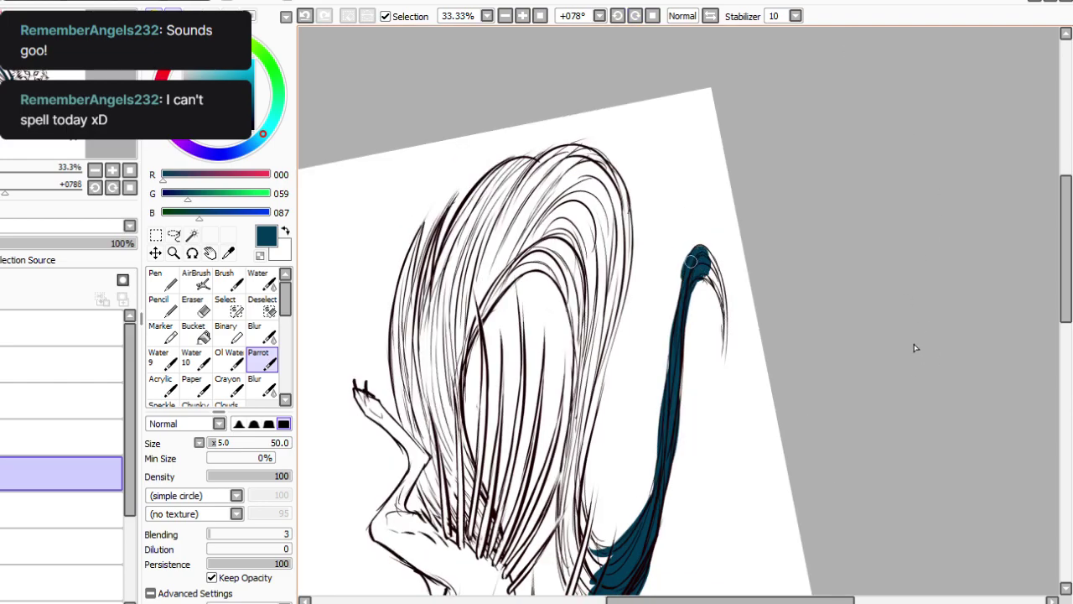
# Trim the overspill at the upper tail's bend with the Eraser and fill the curled tip with dark blue.
pyautogui.click(193, 304)
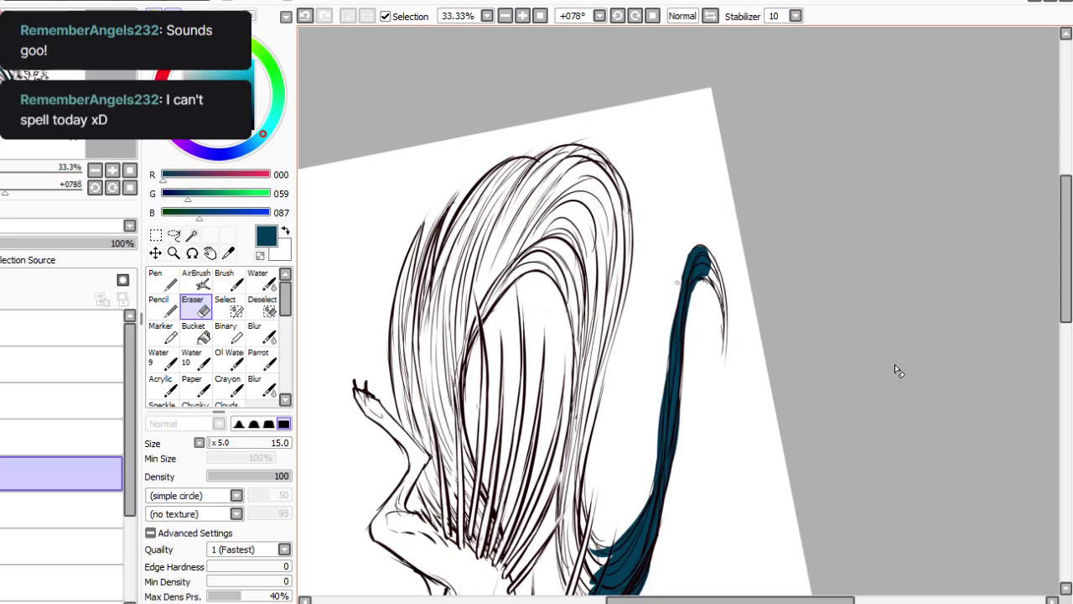
pyautogui.click(258, 358)
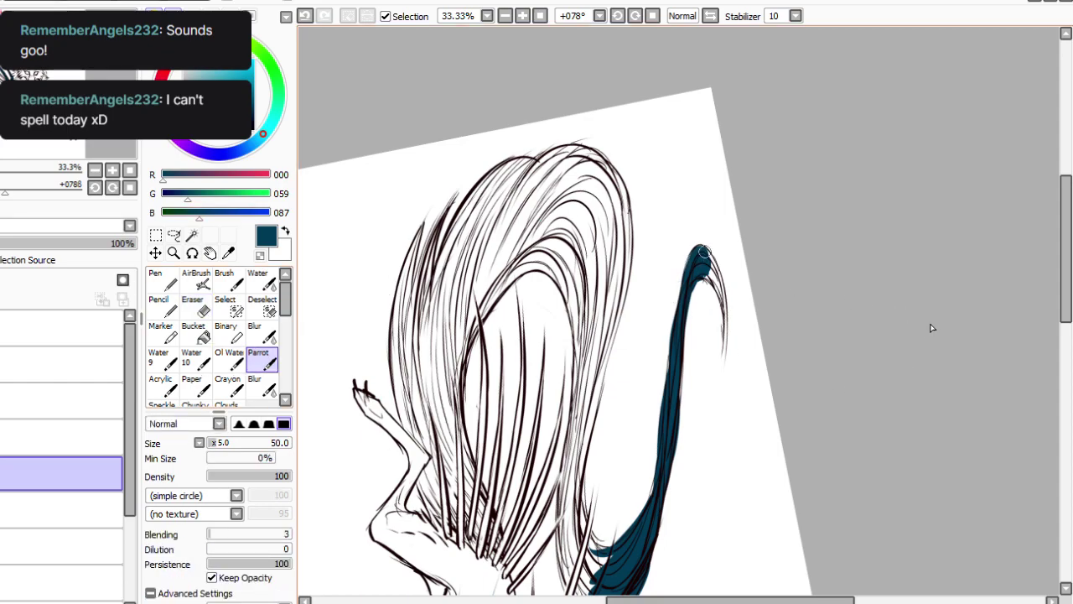
pyautogui.moveTo(706, 253); pyautogui.dragTo(722, 338)
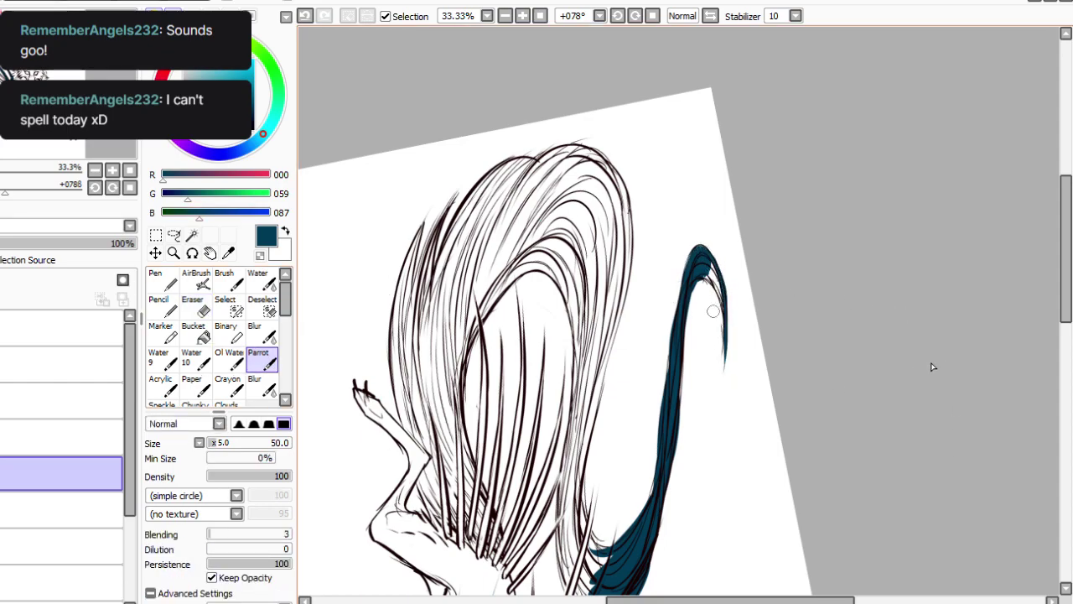
pyautogui.moveTo(698, 281)
pyautogui.mouseDown()
pyautogui.moveTo(725, 319)
pyautogui.moveTo(707, 258)
pyautogui.moveTo(723, 359)
pyautogui.moveTo(721, 296)
pyautogui.moveTo(723, 348)
pyautogui.mouseUp()
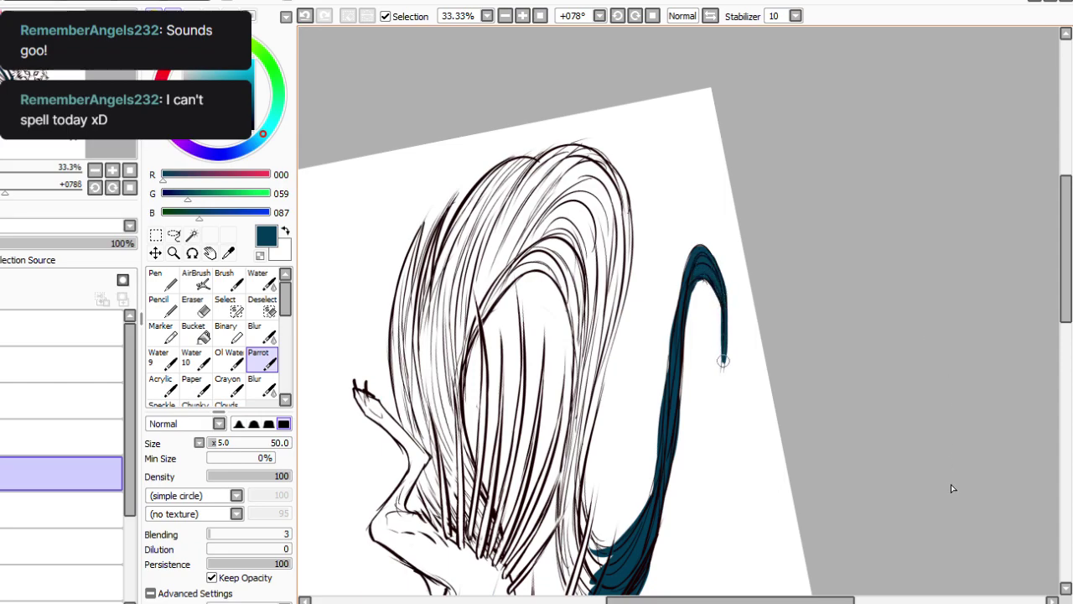
# Fill the inner curve of the upper tail's loop behind the shoulder strands with dark blue.
pyautogui.click(653, 16)
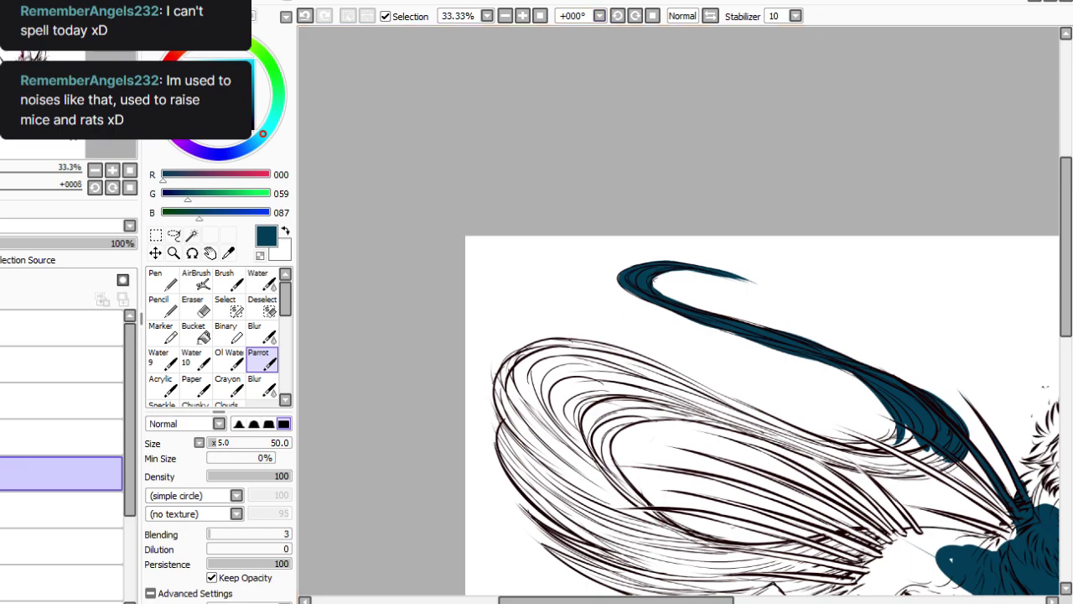
pyautogui.click(635, 16)
pyautogui.click(635, 16)
pyautogui.click(635, 16)
pyautogui.moveTo(1065, 236); pyautogui.dragTo(1065, 275)
pyautogui.click(635, 16)
pyautogui.click(635, 16)
pyautogui.moveTo(703, 364)
pyautogui.mouseDown()
pyautogui.moveTo(747, 425)
pyautogui.moveTo(727, 410)
pyautogui.moveTo(758, 429)
pyautogui.mouseUp()
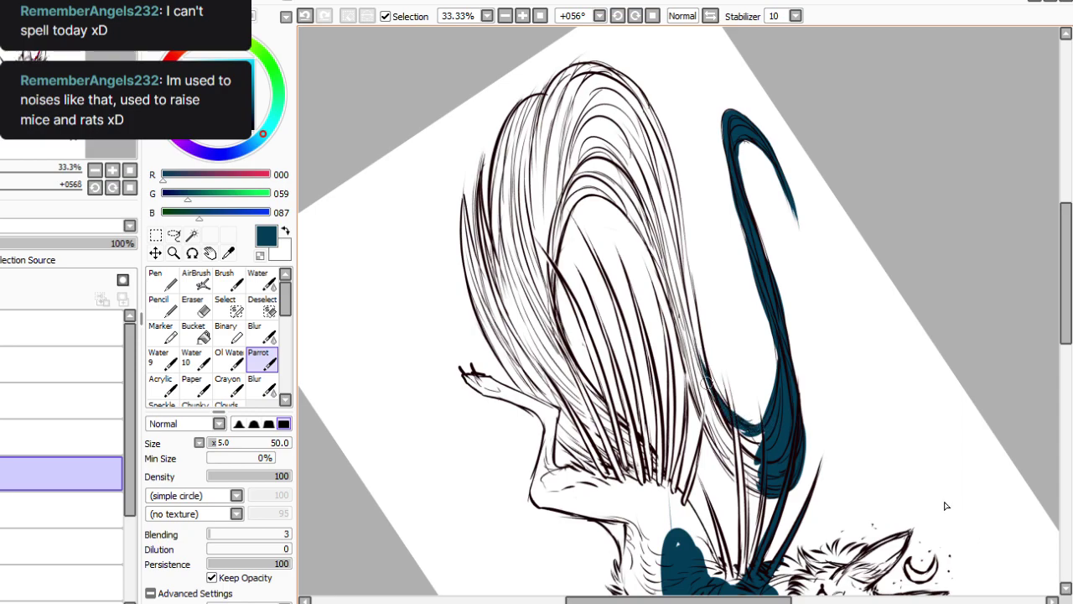
pyautogui.moveTo(710, 395)
pyautogui.mouseDown()
pyautogui.moveTo(759, 447)
pyautogui.moveTo(741, 466)
pyautogui.moveTo(749, 451)
pyautogui.mouseUp()
pyautogui.moveTo(694, 384)
pyautogui.mouseDown()
pyautogui.moveTo(708, 440)
pyautogui.moveTo(754, 495)
pyautogui.moveTo(681, 360)
pyautogui.moveTo(719, 434)
pyautogui.mouseUp()
# Extend the dark blue from the loop along the large tail's upper edge toward its big bend, undoing the last stroke.
pyautogui.moveTo(637, 250)
pyautogui.mouseDown()
pyautogui.moveTo(628, 219)
pyautogui.moveTo(658, 266)
pyautogui.moveTo(649, 252)
pyautogui.moveTo(687, 374)
pyautogui.moveTo(656, 264)
pyautogui.moveTo(664, 270)
pyautogui.moveTo(664, 237)
pyautogui.moveTo(680, 290)
pyautogui.moveTo(671, 225)
pyautogui.mouseUp()
pyautogui.moveTo(682, 295)
pyautogui.mouseDown()
pyautogui.moveTo(680, 234)
pyautogui.moveTo(688, 314)
pyautogui.moveTo(679, 231)
pyautogui.moveTo(706, 379)
pyautogui.moveTo(689, 291)
pyautogui.mouseUp()
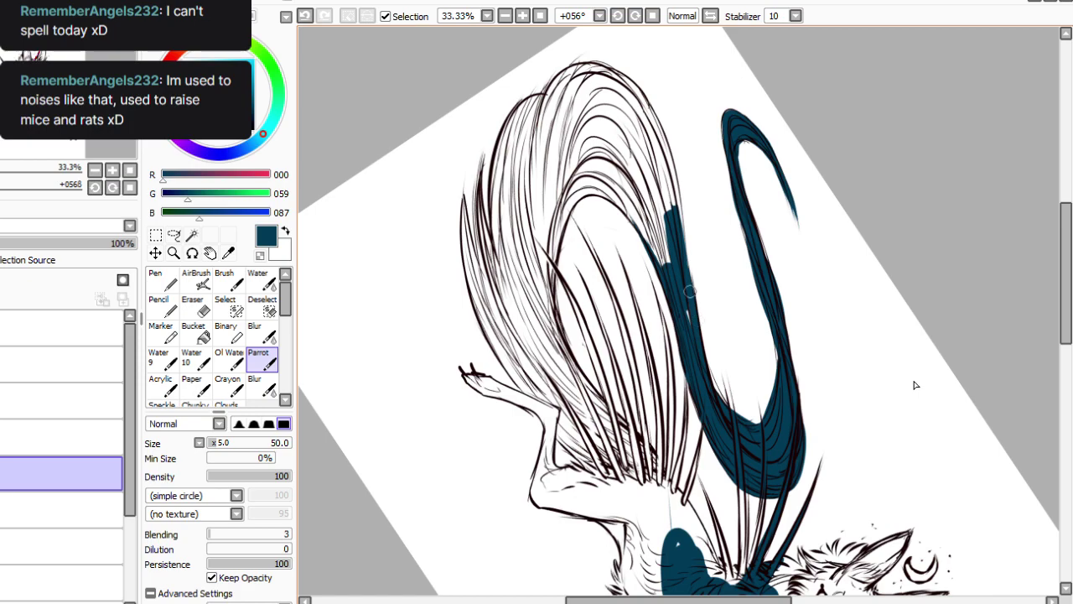
pyautogui.scroll(-3, 895, 175)
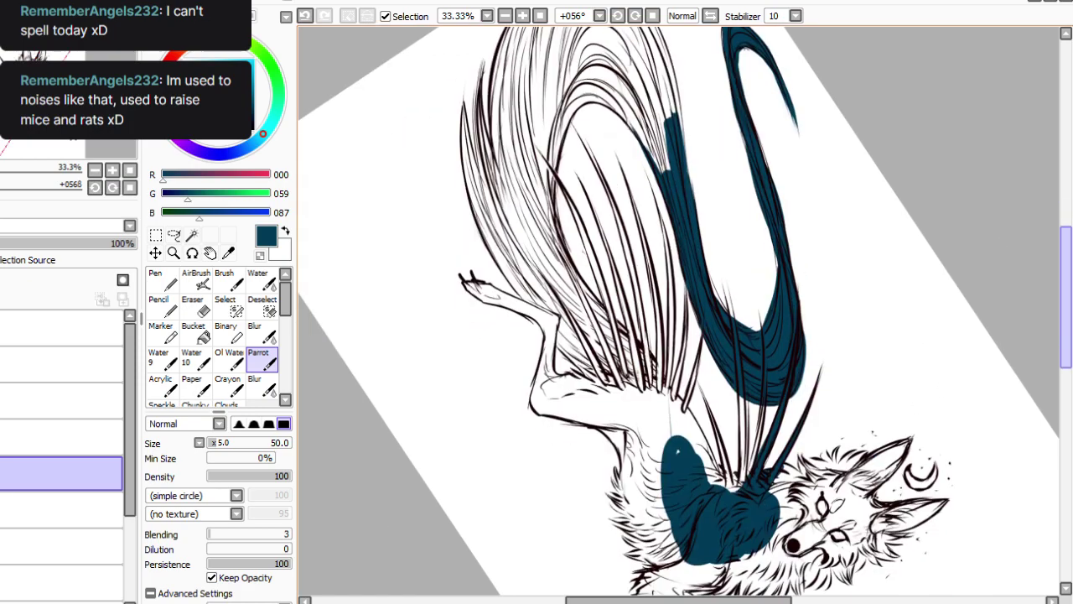
pyautogui.scroll(3, 907, 190)
pyautogui.moveTo(590, 207)
pyautogui.mouseDown()
pyautogui.moveTo(642, 255)
pyautogui.moveTo(661, 295)
pyautogui.moveTo(599, 202)
pyautogui.moveTo(663, 281)
pyautogui.moveTo(583, 164)
pyautogui.moveTo(663, 243)
pyautogui.moveTo(612, 144)
pyautogui.moveTo(643, 220)
pyautogui.mouseUp()
pyautogui.click(305, 16)
# Enlarge the Parrot brush to size 75 and paint the large tail's outer edge from beside the hind leg to its pointed ends.
pyautogui.click(652, 16)
pyautogui.click(618, 16)
pyautogui.click(618, 16)
pyautogui.click(618, 16)
pyautogui.click(618, 16)
pyautogui.click(618, 16)
pyautogui.click(618, 16)
pyautogui.click(618, 16)
pyautogui.click(618, 16)
pyautogui.click(618, 16)
pyautogui.click(618, 16)
pyautogui.click(220, 442)
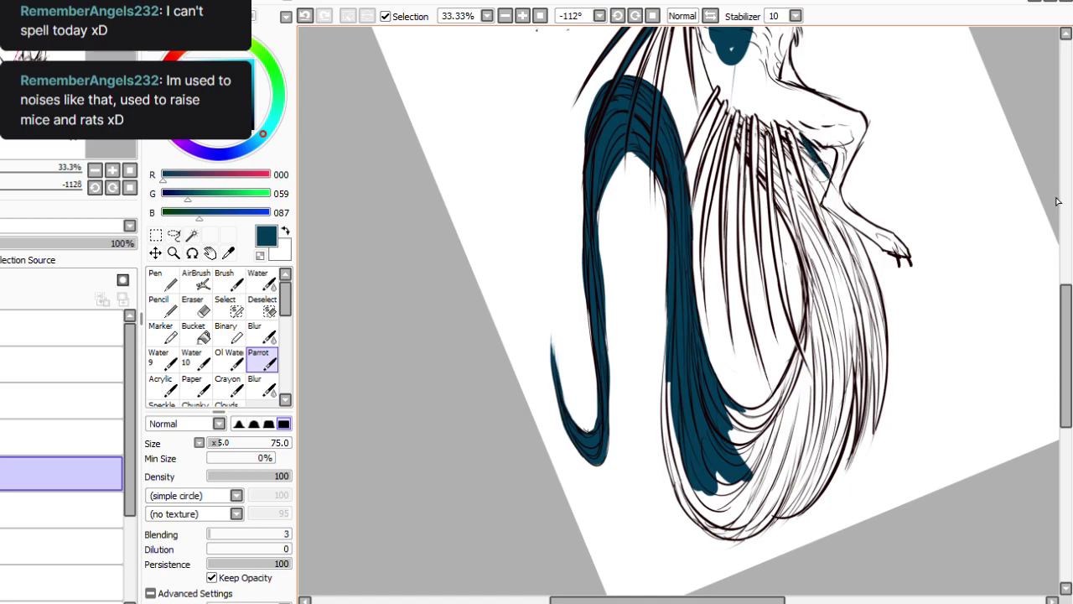
pyautogui.moveTo(810, 172); pyautogui.dragTo(856, 274)
pyautogui.moveTo(795, 135); pyautogui.dragTo(872, 303)
pyautogui.moveTo(862, 252)
pyautogui.mouseDown()
pyautogui.moveTo(882, 353)
pyautogui.moveTo(858, 260)
pyautogui.moveTo(878, 381)
pyautogui.moveTo(855, 267)
pyautogui.moveTo(880, 362)
pyautogui.moveTo(873, 327)
pyautogui.moveTo(876, 406)
pyautogui.mouseUp()
pyautogui.moveTo(875, 329); pyautogui.dragTo(871, 447)
pyautogui.moveTo(861, 296); pyautogui.dragTo(867, 436)
pyautogui.moveTo(871, 327); pyautogui.dragTo(843, 469)
pyautogui.moveTo(851, 294); pyautogui.dragTo(840, 474)
pyautogui.moveTo(857, 319)
pyautogui.mouseDown()
pyautogui.moveTo(869, 367)
pyautogui.moveTo(849, 463)
pyautogui.mouseUp()
pyautogui.moveTo(848, 320); pyautogui.dragTo(826, 484)
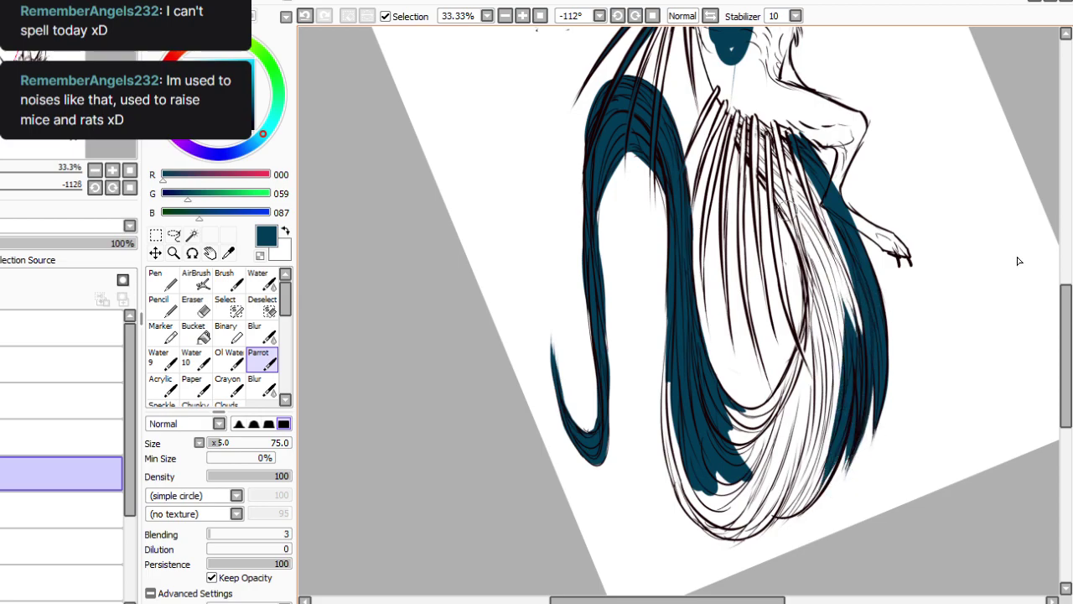
# Fill the body of the large tail with dark blue from its base at the hips to the big bend.
pyautogui.moveTo(728, 95)
pyautogui.mouseDown()
pyautogui.moveTo(750, 159)
pyautogui.moveTo(725, 92)
pyautogui.moveTo(739, 155)
pyautogui.moveTo(741, 142)
pyautogui.moveTo(777, 205)
pyautogui.mouseUp()
pyautogui.moveTo(758, 170); pyautogui.dragTo(800, 252)
pyautogui.moveTo(726, 92)
pyautogui.mouseDown()
pyautogui.moveTo(826, 252)
pyautogui.moveTo(750, 125)
pyautogui.moveTo(843, 302)
pyautogui.mouseUp()
pyautogui.moveTo(776, 127); pyautogui.dragTo(851, 331)
pyautogui.moveTo(845, 293); pyautogui.dragTo(841, 362)
pyautogui.moveTo(826, 268); pyautogui.dragTo(832, 378)
pyautogui.moveTo(802, 197)
pyautogui.mouseDown()
pyautogui.moveTo(821, 386)
pyautogui.moveTo(802, 359)
pyautogui.mouseUp()
pyautogui.moveTo(787, 214); pyautogui.dragTo(804, 337)
pyautogui.moveTo(809, 274); pyautogui.dragTo(769, 398)
pyautogui.moveTo(814, 294); pyautogui.dragTo(748, 419)
pyautogui.moveTo(821, 323); pyautogui.dragTo(759, 445)
pyautogui.moveTo(824, 354)
pyautogui.mouseDown()
pyautogui.moveTo(759, 465)
pyautogui.moveTo(767, 507)
pyautogui.mouseUp()
pyautogui.moveTo(830, 415); pyautogui.dragTo(780, 512)
# Clean up the edge of the large tail's big bend and fill its remaining white gaps with dark blue.
pyautogui.press('e')
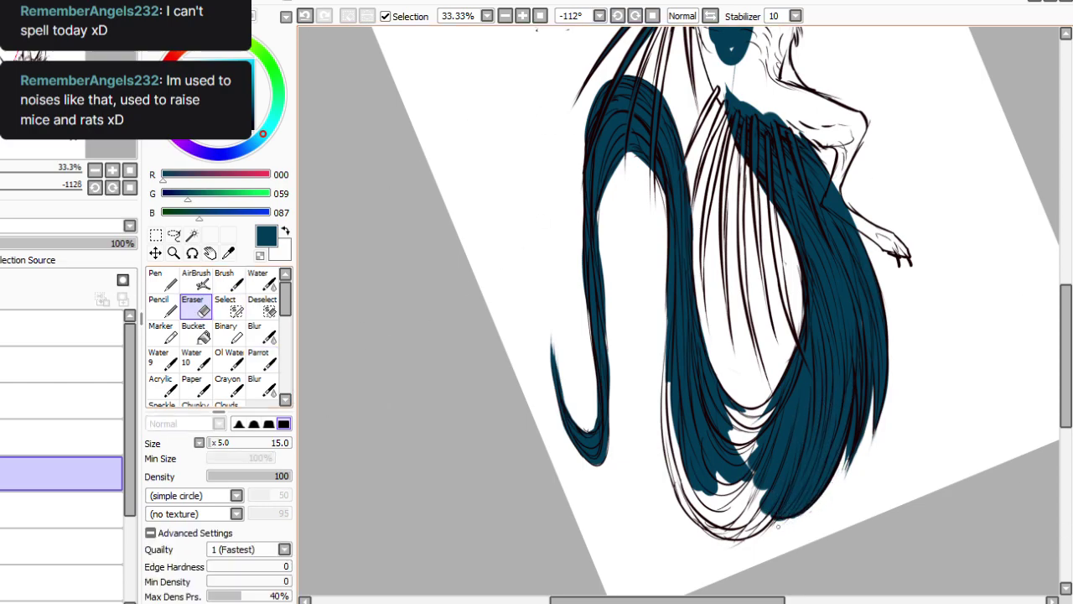
pyautogui.click(259, 358)
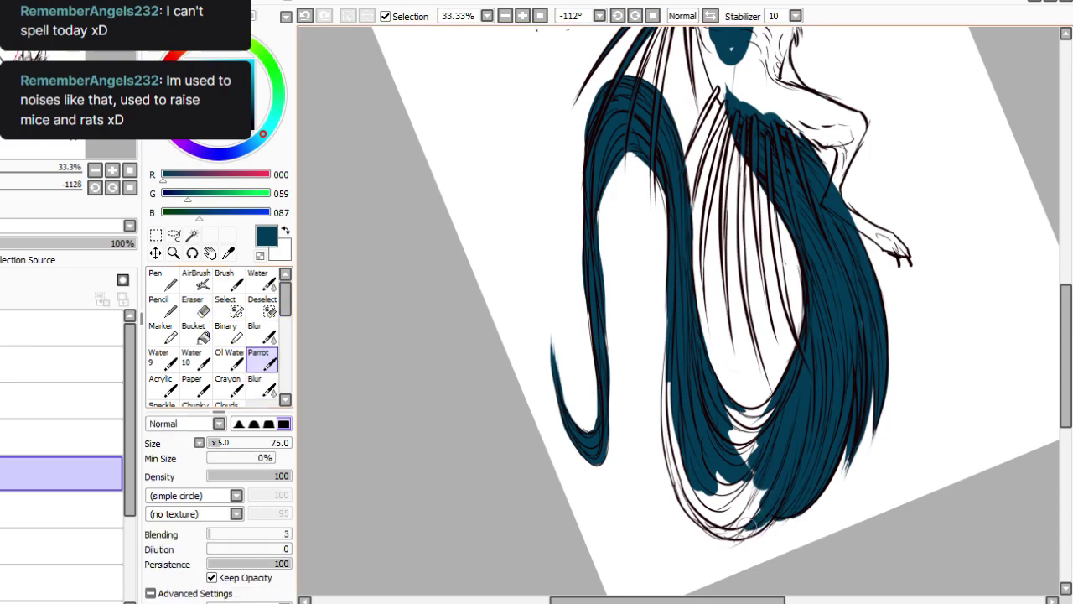
pyautogui.moveTo(735, 517)
pyautogui.mouseDown()
pyautogui.moveTo(765, 511)
pyautogui.moveTo(700, 501)
pyautogui.moveTo(711, 490)
pyautogui.moveTo(768, 495)
pyautogui.moveTo(714, 470)
pyautogui.moveTo(714, 459)
pyautogui.moveTo(684, 455)
pyautogui.mouseUp()
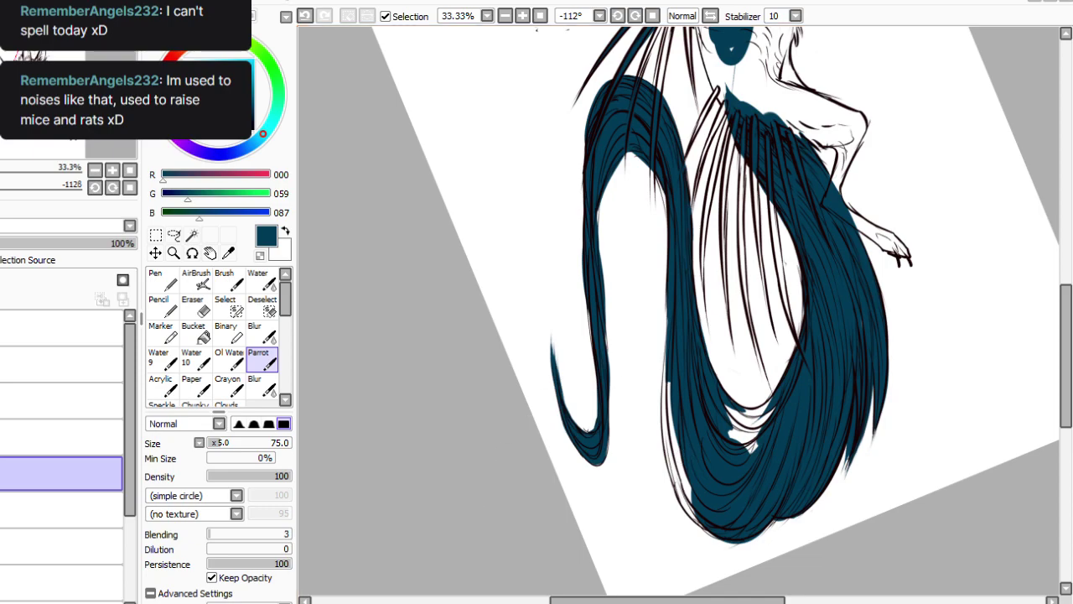
pyautogui.moveTo(781, 401)
pyautogui.mouseDown()
pyautogui.moveTo(727, 399)
pyautogui.moveTo(763, 407)
pyautogui.moveTo(746, 436)
pyautogui.moveTo(734, 420)
pyautogui.mouseUp()
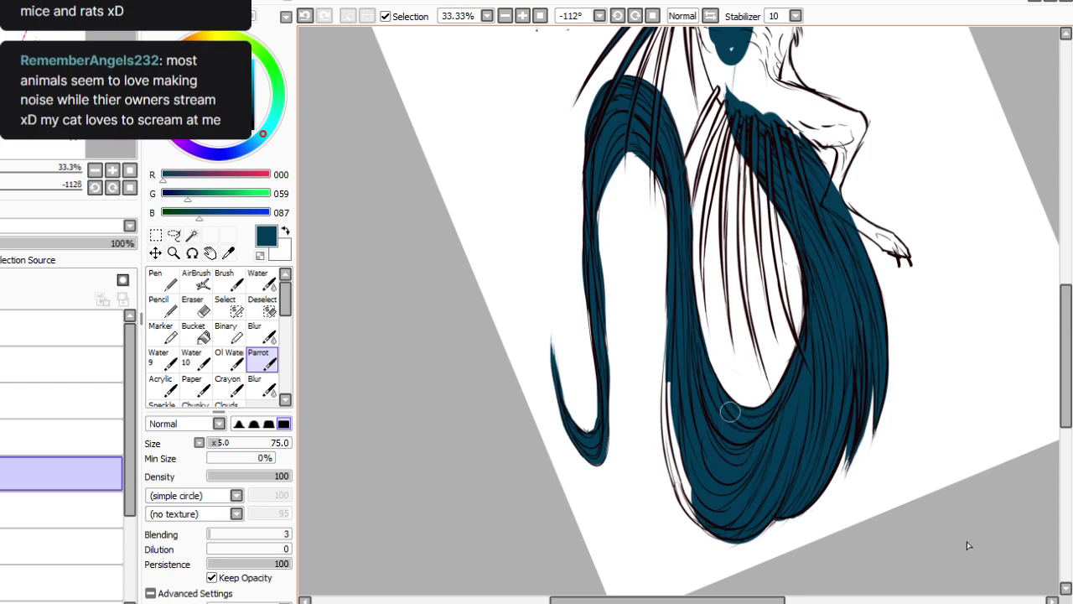
pyautogui.moveTo(671, 379)
pyautogui.mouseDown()
pyautogui.moveTo(667, 356)
pyautogui.moveTo(675, 483)
pyautogui.moveTo(668, 434)
pyautogui.moveTo(694, 515)
pyautogui.moveTo(700, 508)
pyautogui.mouseUp()
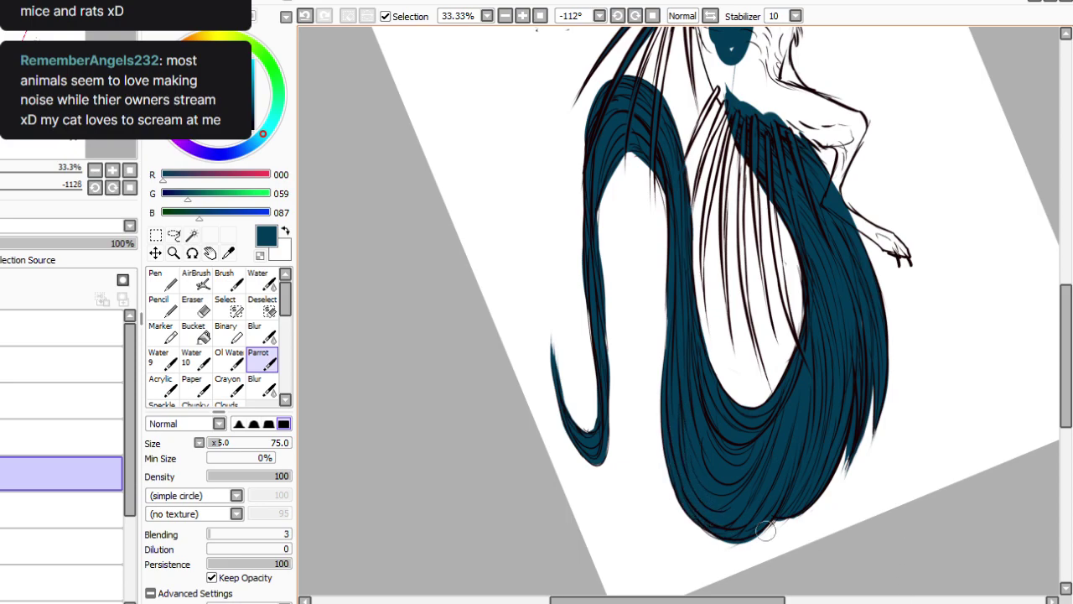
pyautogui.scroll(3, 1039, 364)
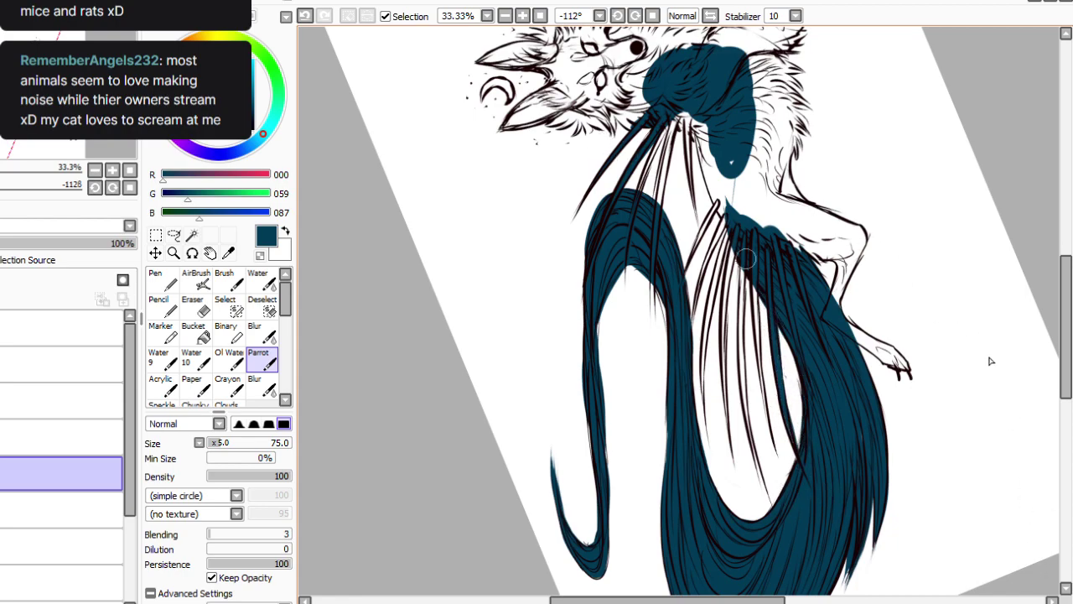
pyautogui.moveTo(759, 308); pyautogui.dragTo(763, 384)
pyautogui.click(306, 16)
pyautogui.click(306, 16)
# Fill the loose middle strands inside the large tail's loop with dark blue and clean up the overspill at their tips.
pyautogui.moveTo(752, 282); pyautogui.dragTo(764, 383)
pyautogui.moveTo(757, 332); pyautogui.dragTo(762, 373)
pyautogui.moveTo(754, 314); pyautogui.dragTo(779, 453)
pyautogui.moveTo(759, 341); pyautogui.dragTo(777, 460)
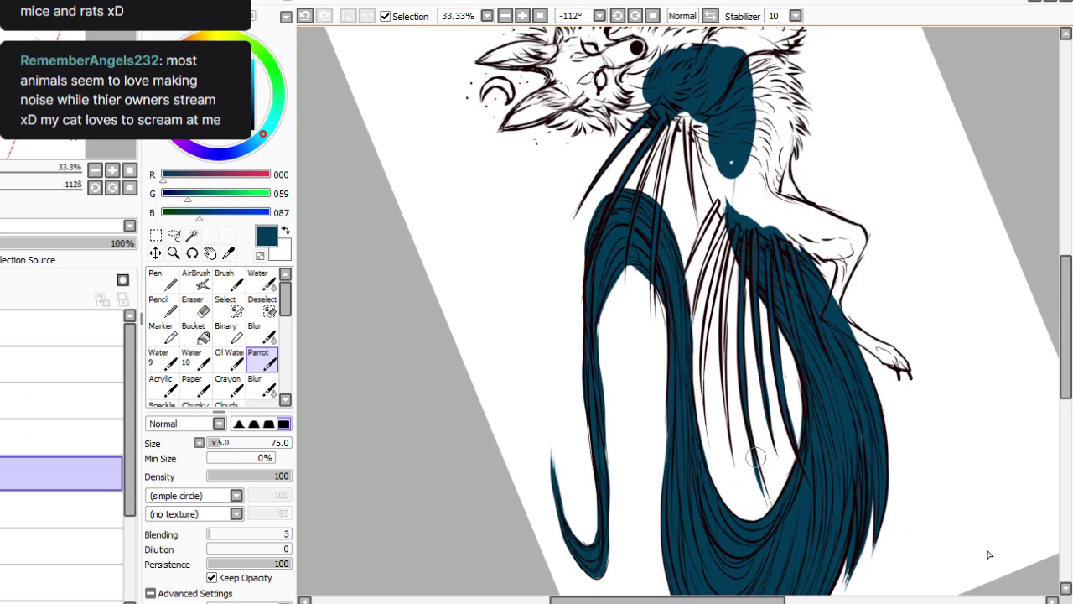
pyautogui.hotkey('ctrl', 'z')
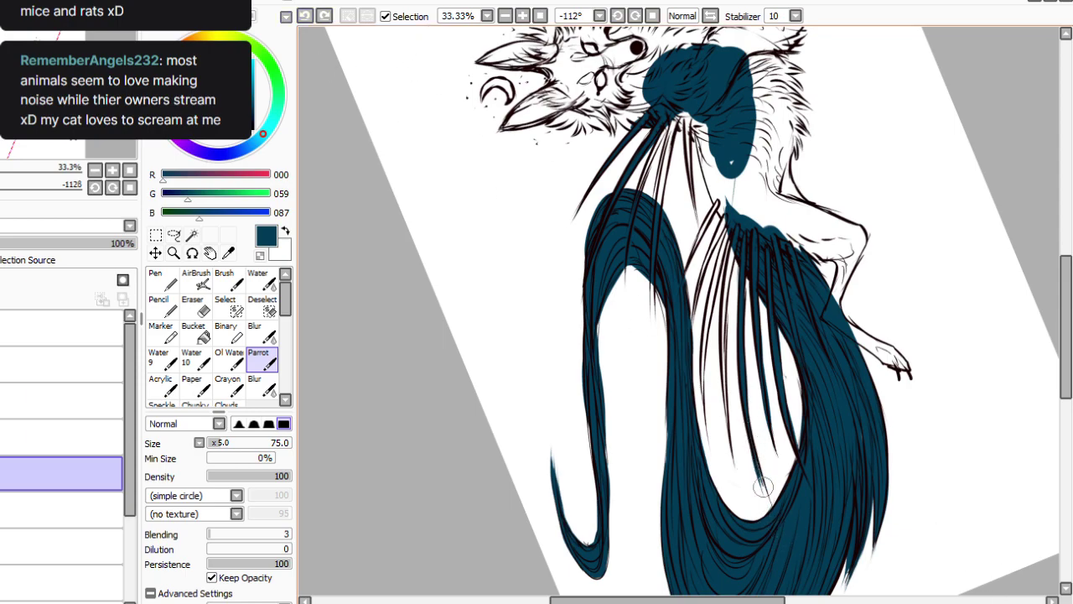
pyautogui.press('e')
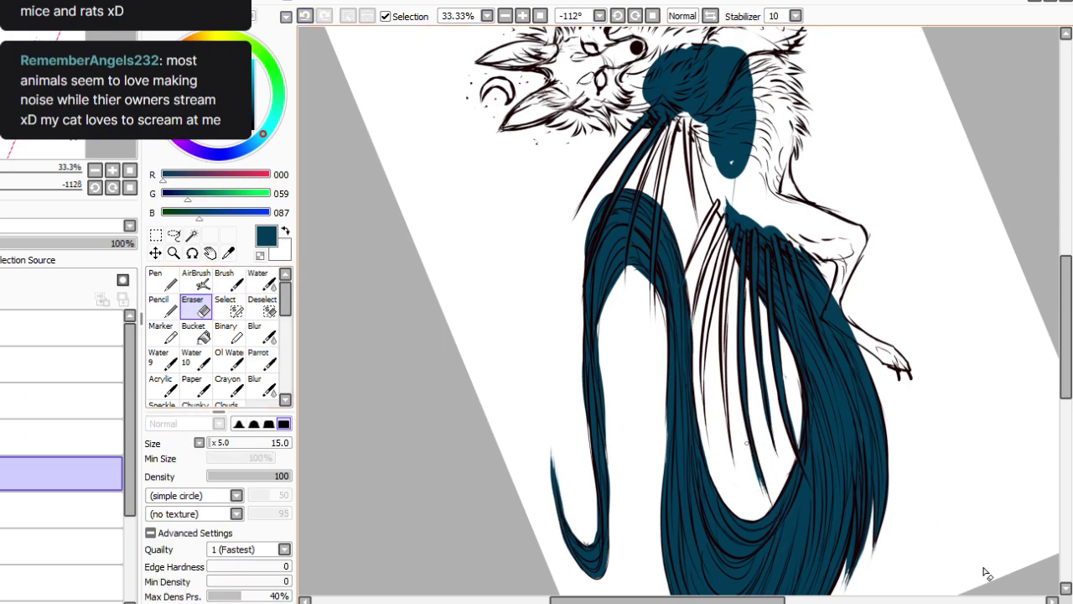
pyautogui.press('e')
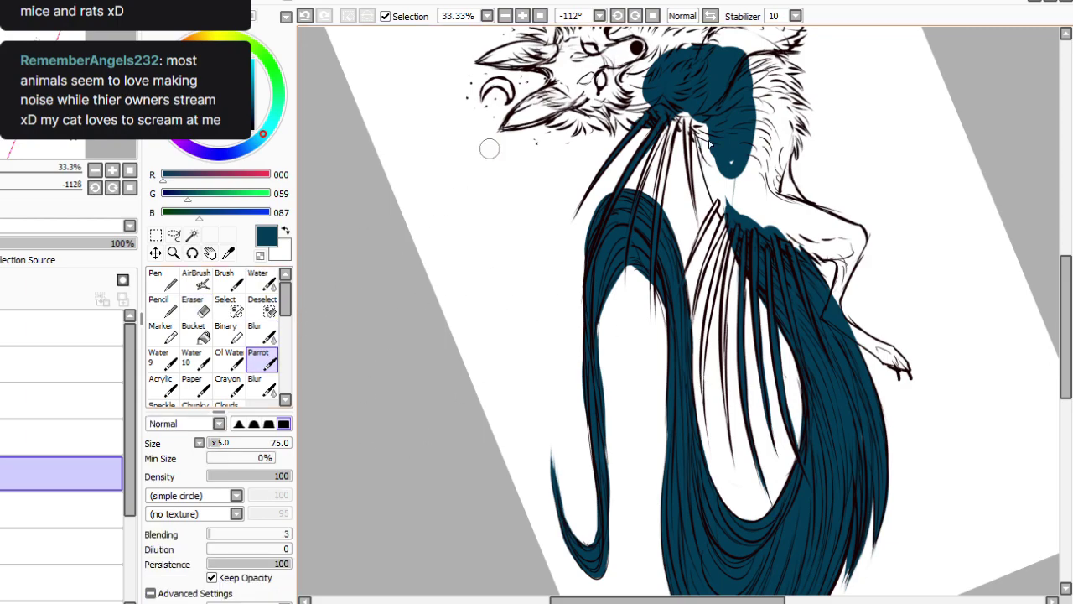
pyautogui.press('Delete')
pyautogui.press('Delete')
pyautogui.press('Delete')
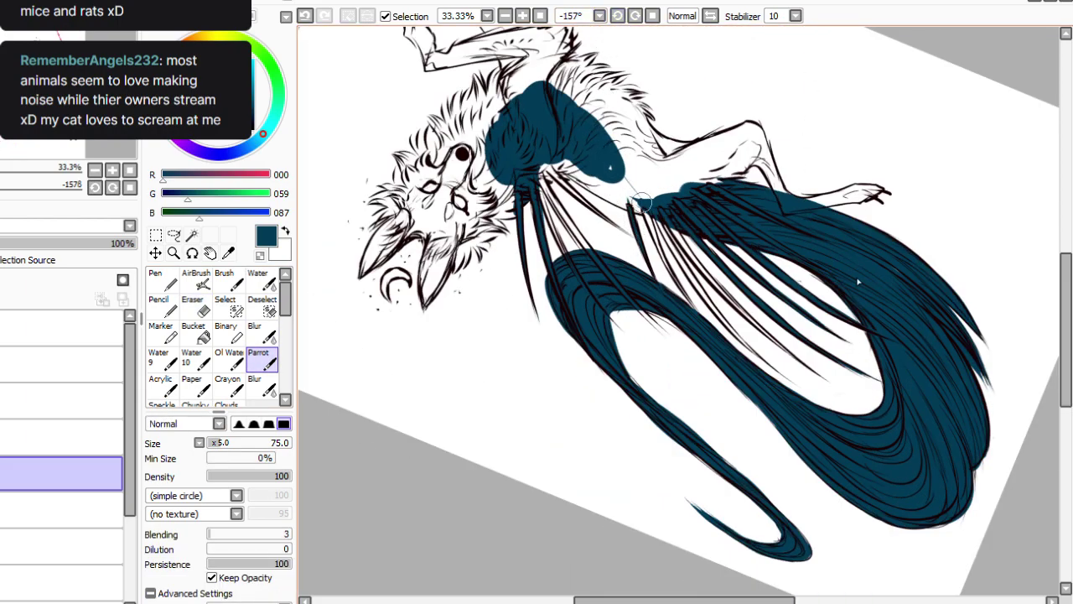
pyautogui.hotkey('ctrl', 'z')
pyautogui.moveTo(650, 220); pyautogui.dragTo(676, 283)
pyautogui.moveTo(658, 243); pyautogui.dragTo(701, 317)
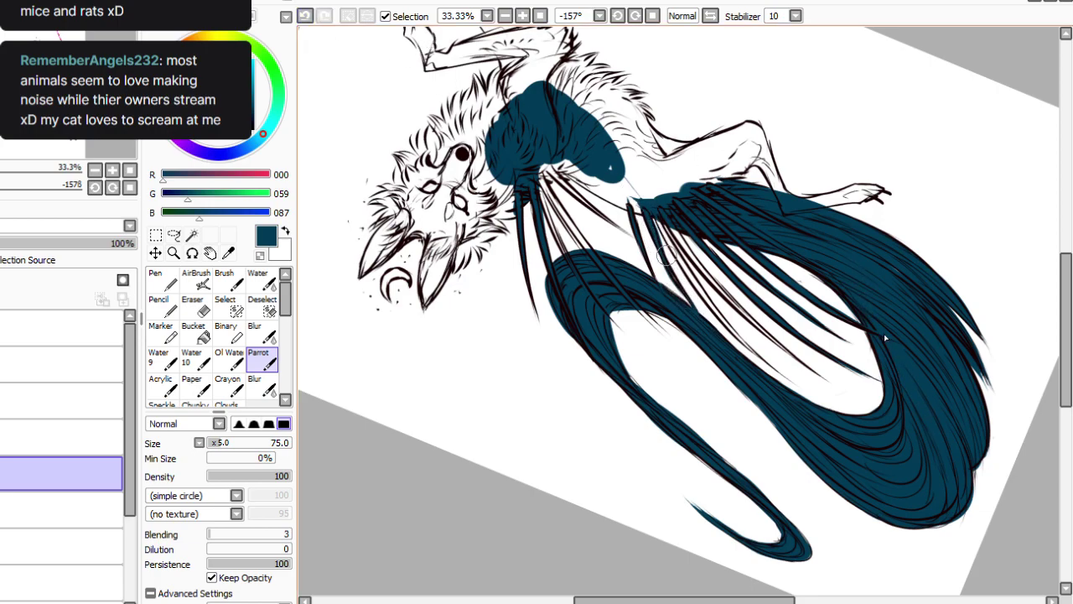
pyautogui.click(305, 16)
pyautogui.click(306, 16)
# Fill the remaining loose strands growing from the hips across the large tail's loop with dark blue.
pyautogui.moveTo(659, 247); pyautogui.dragTo(694, 308)
pyautogui.moveTo(672, 273); pyautogui.dragTo(735, 360)
pyautogui.moveTo(660, 225); pyautogui.dragTo(694, 281)
pyautogui.moveTo(673, 245); pyautogui.dragTo(722, 319)
pyautogui.moveTo(695, 283); pyautogui.dragTo(790, 382)
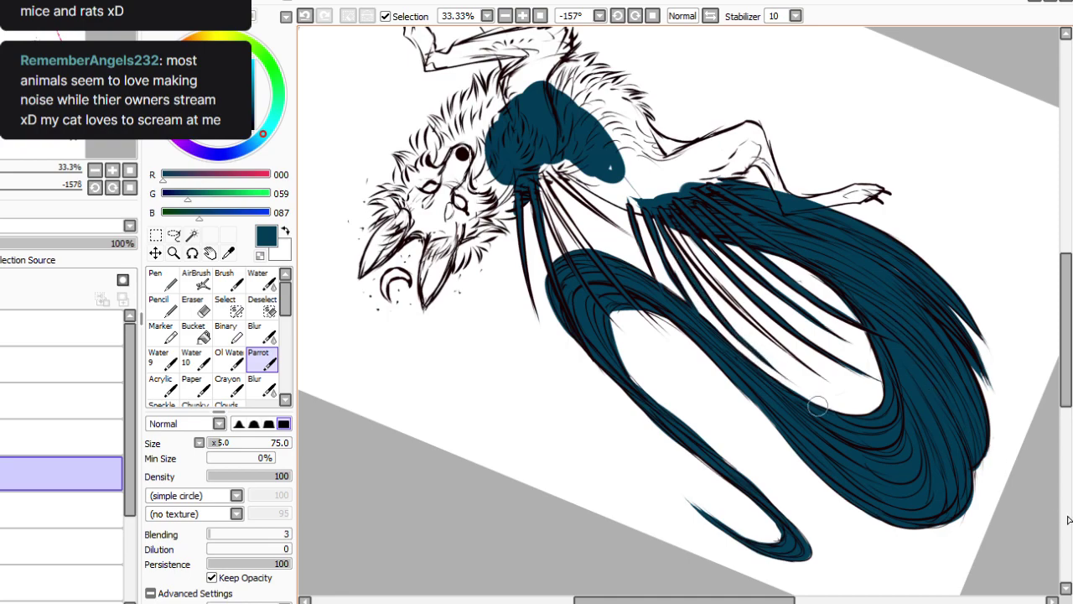
pyautogui.click(635, 16)
pyautogui.click(635, 16)
pyautogui.moveTo(704, 233)
pyautogui.mouseDown()
pyautogui.moveTo(729, 318)
pyautogui.moveTo(726, 304)
pyautogui.moveTo(795, 438)
pyautogui.mouseUp()
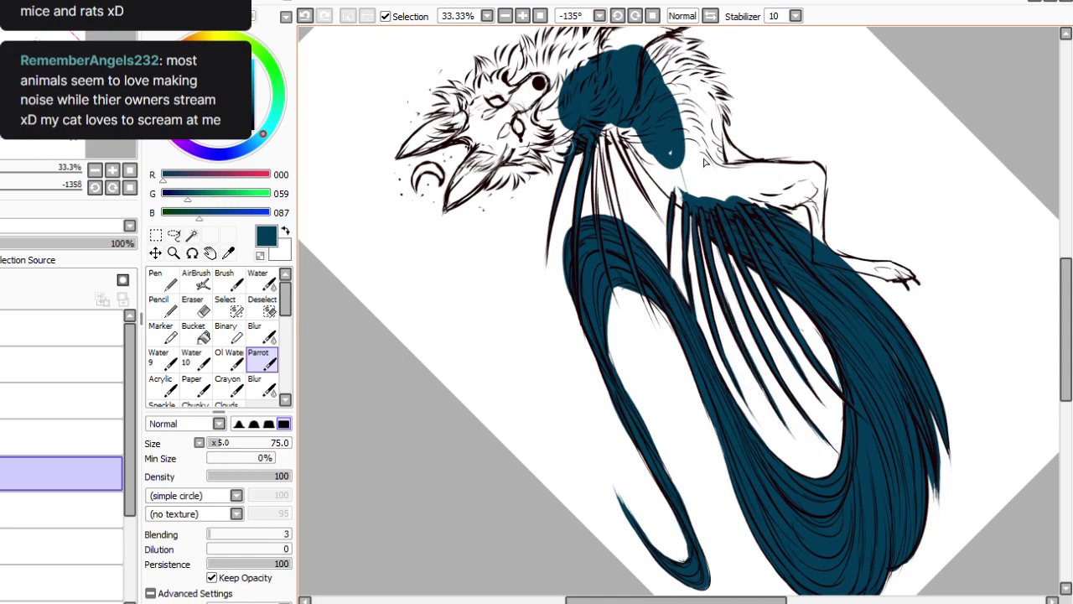
# Undo the last stroke and fill the wolf's back and torso between the shoulders and hips with dark blue.
pyautogui.click(305, 16)
pyautogui.moveTo(754, 369); pyautogui.dragTo(792, 436)
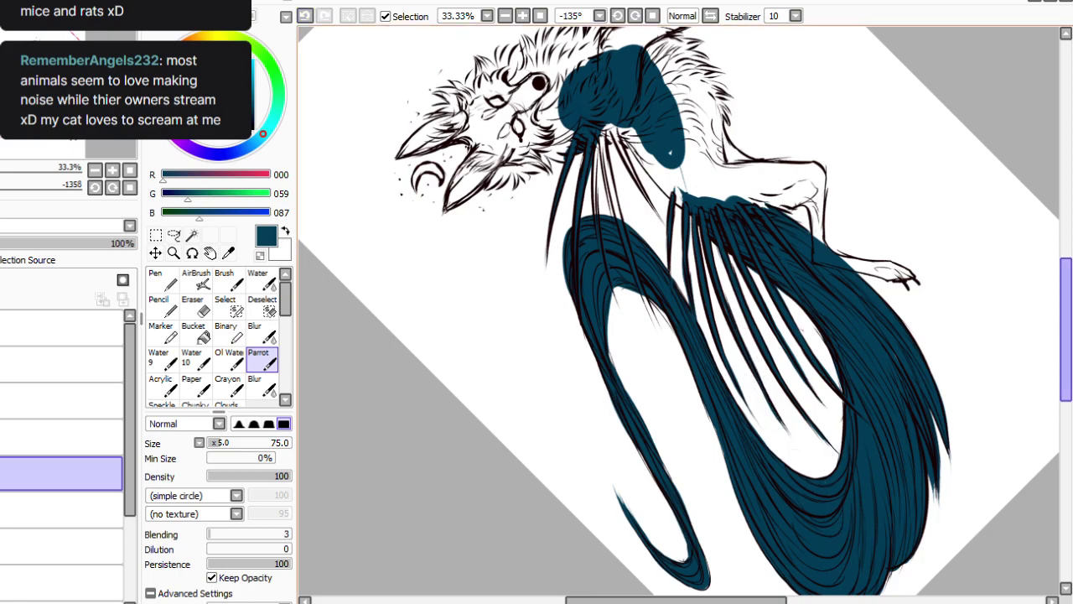
pyautogui.moveTo(1066, 327); pyautogui.dragTo(1066, 292)
pyautogui.moveTo(660, 230)
pyautogui.mouseDown()
pyautogui.moveTo(706, 322)
pyautogui.moveTo(679, 312)
pyautogui.mouseUp()
pyautogui.moveTo(614, 259)
pyautogui.mouseDown()
pyautogui.moveTo(644, 307)
pyautogui.moveTo(692, 344)
pyautogui.moveTo(662, 313)
pyautogui.mouseUp()
pyautogui.moveTo(610, 254); pyautogui.dragTo(655, 344)
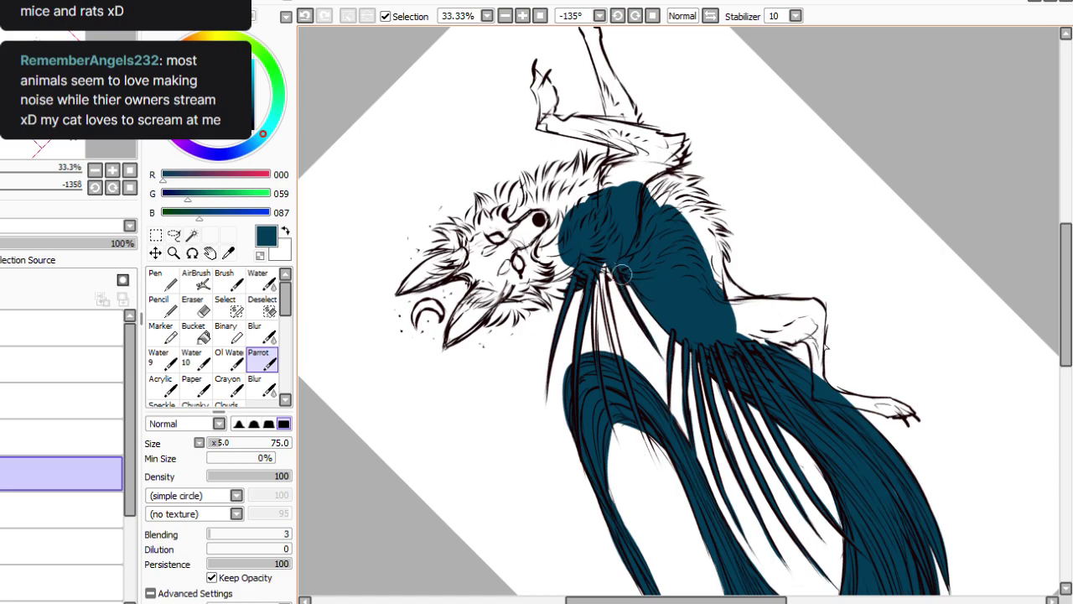
# Fill the upper parts of the loose strands growing from the shoulders with dark blue.
pyautogui.moveTo(600, 272); pyautogui.dragTo(629, 405)
pyautogui.moveTo(603, 296)
pyautogui.mouseDown()
pyautogui.moveTo(646, 435)
pyautogui.moveTo(603, 310)
pyautogui.moveTo(617, 364)
pyautogui.mouseUp()
pyautogui.click(305, 16)
pyautogui.moveTo(598, 273); pyautogui.dragTo(600, 363)
pyautogui.moveTo(598, 309); pyautogui.dragTo(595, 342)
# Fill the tips of the shoulder strands inside the narrow tail loop with dark blue, redoing the misplaced stroke.
pyautogui.moveTo(632, 399)
pyautogui.mouseDown()
pyautogui.moveTo(661, 461)
pyautogui.moveTo(693, 493)
pyautogui.mouseUp()
pyautogui.moveTo(654, 442); pyautogui.dragTo(679, 470)
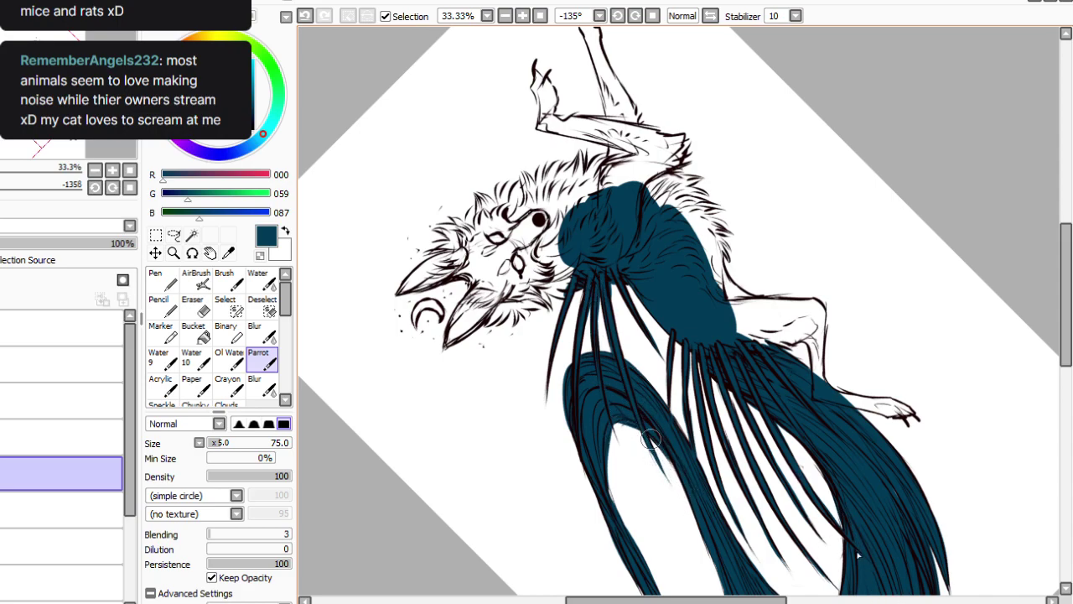
pyautogui.moveTo(638, 417); pyautogui.dragTo(691, 514)
pyautogui.click(305, 15)
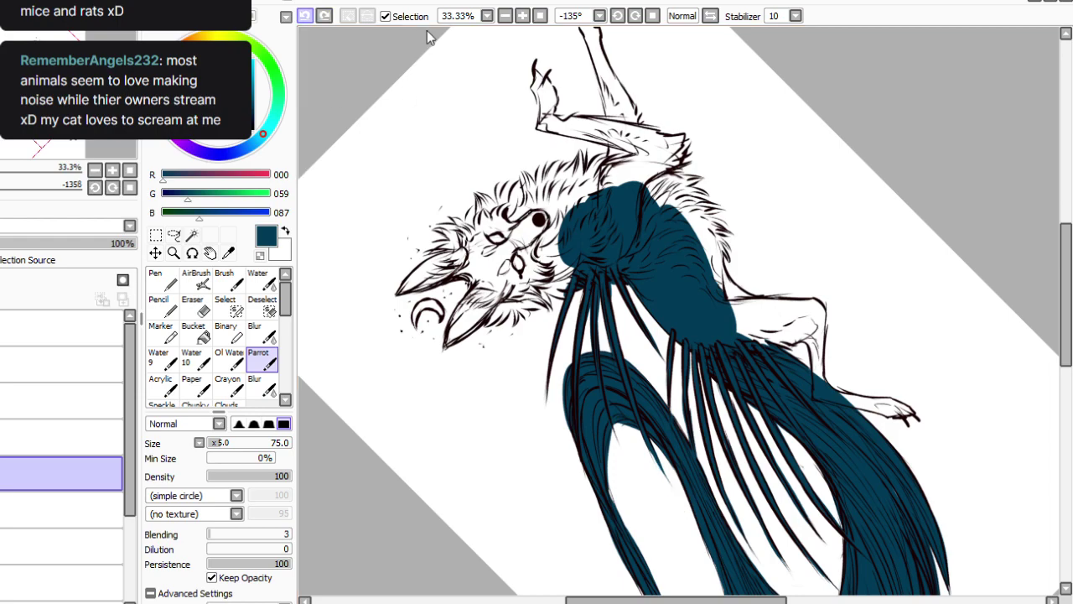
pyautogui.moveTo(631, 405); pyautogui.dragTo(674, 496)
pyautogui.moveTo(639, 430); pyautogui.dragTo(670, 491)
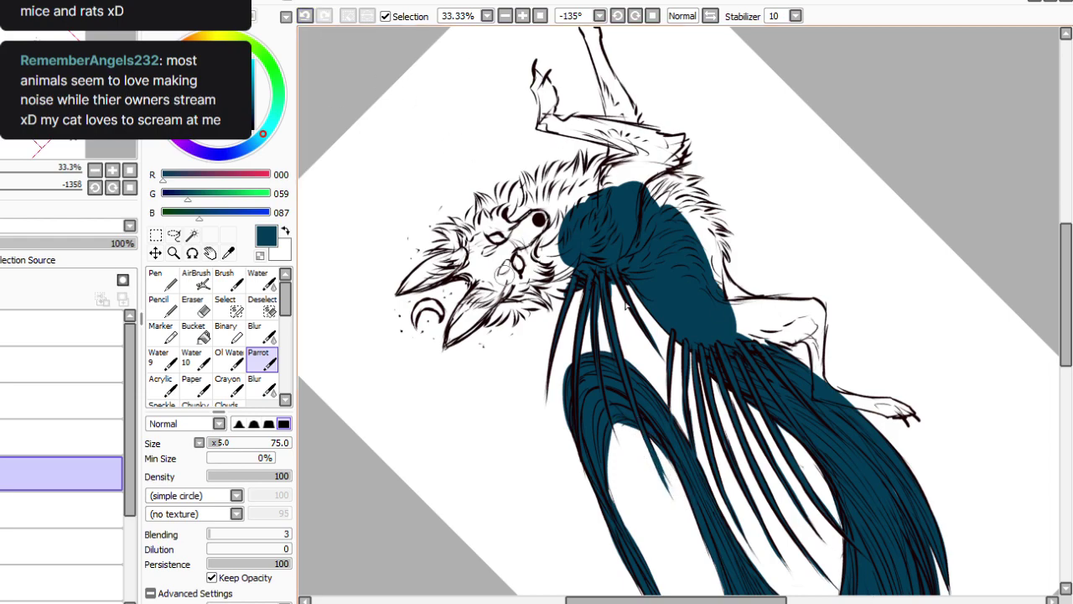
# Fill the ear, cheek and neck fur on the tail-side half of the head with dark blue.
pyautogui.press('Home')
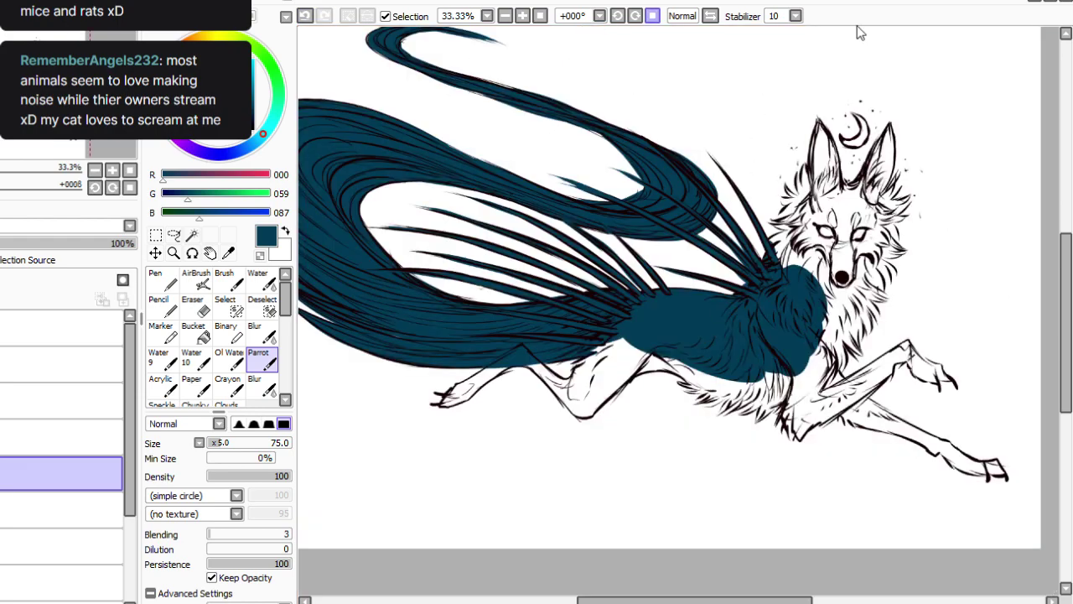
pyautogui.moveTo(816, 133)
pyautogui.mouseDown()
pyautogui.moveTo(833, 209)
pyautogui.moveTo(824, 130)
pyautogui.moveTo(816, 288)
pyautogui.moveTo(829, 168)
pyautogui.moveTo(808, 286)
pyautogui.moveTo(817, 126)
pyautogui.moveTo(831, 195)
pyautogui.moveTo(815, 122)
pyautogui.moveTo(814, 204)
pyautogui.moveTo(820, 123)
pyautogui.moveTo(810, 261)
pyautogui.moveTo(805, 157)
pyautogui.moveTo(809, 242)
pyautogui.moveTo(786, 179)
pyautogui.mouseUp()
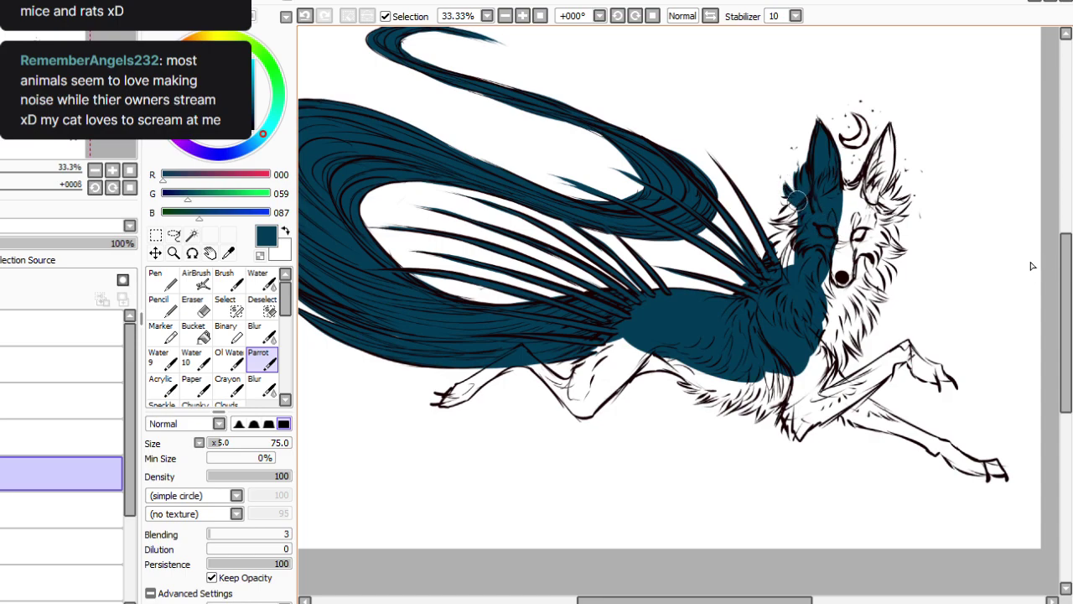
pyautogui.moveTo(799, 197)
pyautogui.mouseDown()
pyautogui.moveTo(776, 232)
pyautogui.moveTo(779, 273)
pyautogui.mouseUp()
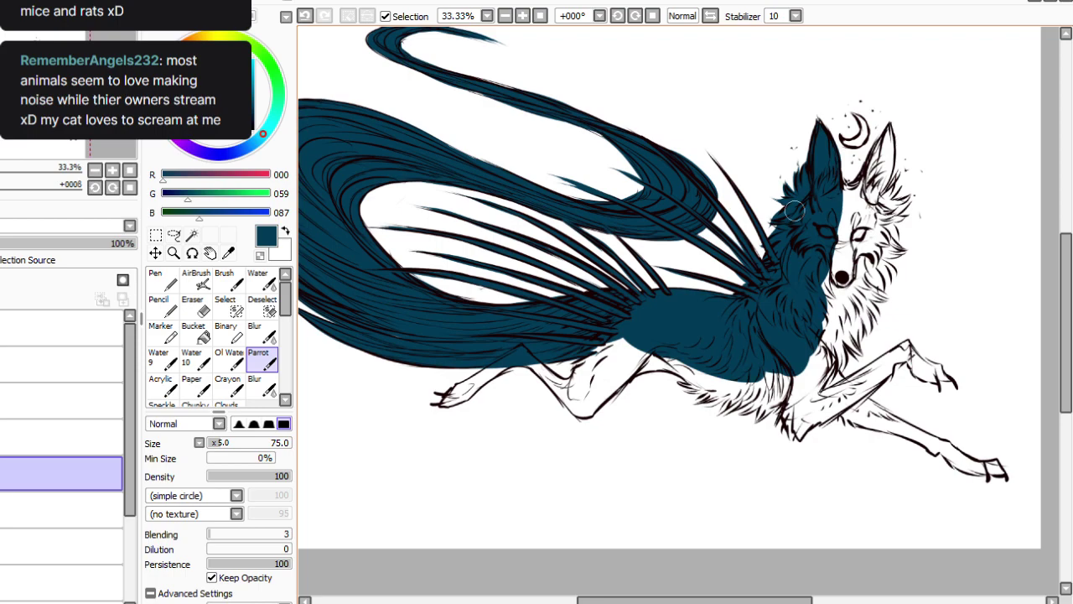
# Extend the dark blue along the centre line of the face from the forehead down to the nose.
pyautogui.moveTo(612, 601)
pyautogui.mouseDown()
pyautogui.moveTo(557, 600)
pyautogui.moveTo(624, 600)
pyautogui.mouseUp()
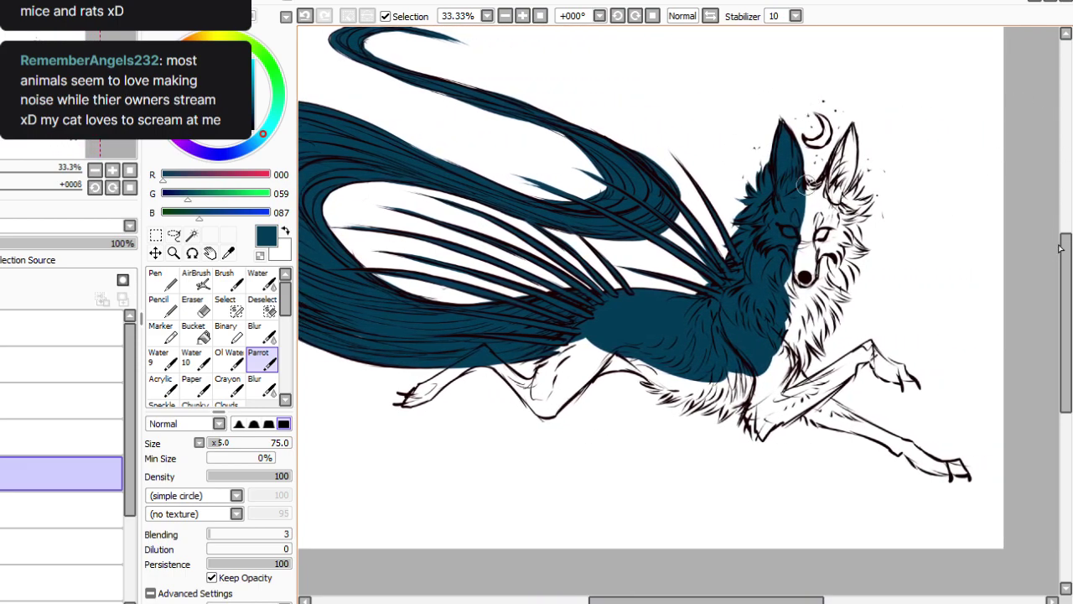
pyautogui.moveTo(808, 188); pyautogui.dragTo(806, 230)
pyautogui.moveTo(805, 192); pyautogui.dragTo(803, 269)
pyautogui.moveTo(806, 224); pyautogui.dragTo(805, 270)
pyautogui.moveTo(795, 229); pyautogui.dragTo(798, 289)
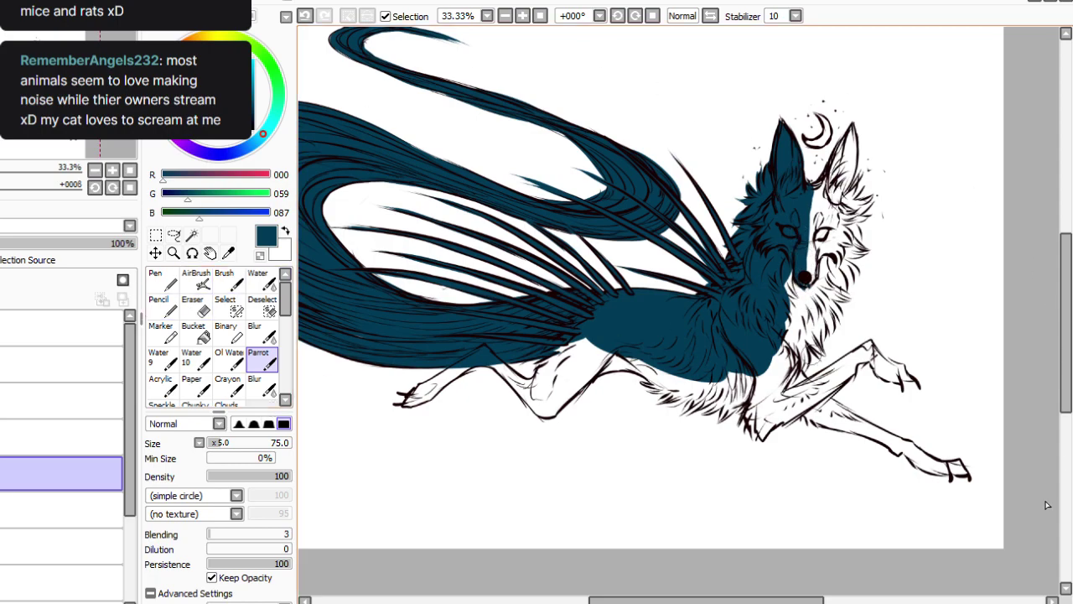
pyautogui.moveTo(791, 270); pyautogui.dragTo(795, 290)
# Fill the near foreleg with dark blue from the shoulder over the bent knee to the paw.
pyautogui.moveTo(754, 600)
pyautogui.mouseDown()
pyautogui.moveTo(709, 601)
pyautogui.moveTo(840, 601)
pyautogui.mouseUp()
pyautogui.moveTo(711, 308)
pyautogui.mouseDown()
pyautogui.moveTo(700, 277)
pyautogui.moveTo(708, 327)
pyautogui.moveTo(700, 311)
pyautogui.moveTo(696, 381)
pyautogui.moveTo(701, 369)
pyautogui.moveTo(683, 419)
pyautogui.moveTo(692, 373)
pyautogui.moveTo(679, 388)
pyautogui.mouseUp()
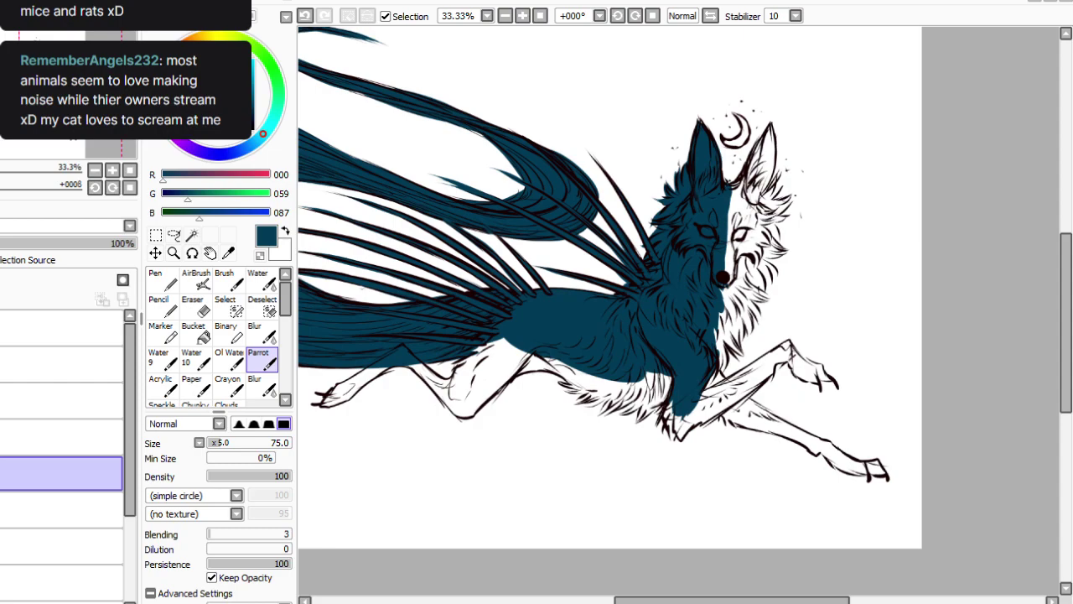
pyautogui.click(636, 16)
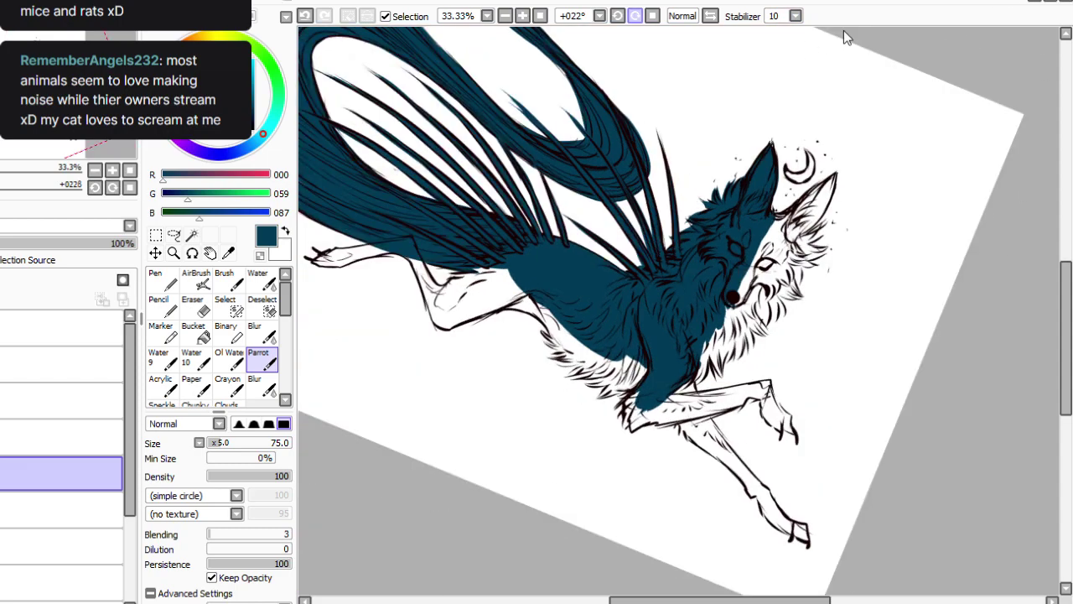
pyautogui.click(636, 16)
pyautogui.click(635, 16)
pyautogui.click(636, 16)
pyautogui.click(635, 16)
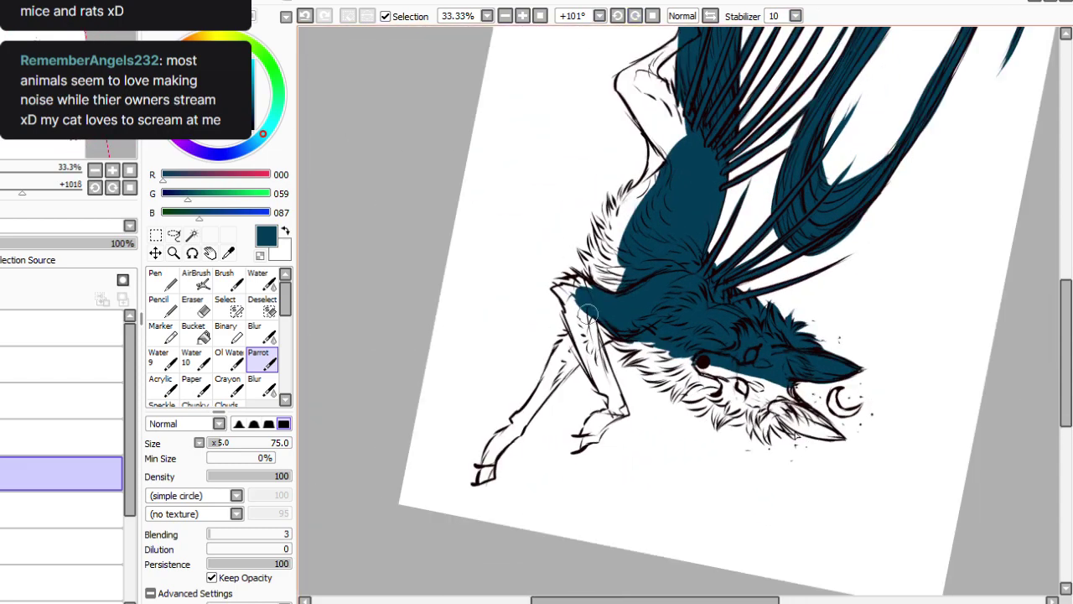
pyautogui.moveTo(590, 316); pyautogui.dragTo(598, 360)
pyautogui.moveTo(591, 314); pyautogui.dragTo(614, 398)
pyautogui.moveTo(610, 361)
pyautogui.mouseDown()
pyautogui.moveTo(622, 408)
pyautogui.moveTo(612, 416)
pyautogui.moveTo(595, 380)
pyautogui.moveTo(614, 394)
pyautogui.moveTo(611, 411)
pyautogui.moveTo(577, 332)
pyautogui.moveTo(587, 352)
pyautogui.moveTo(577, 278)
pyautogui.moveTo(585, 283)
pyautogui.moveTo(567, 266)
pyautogui.moveTo(582, 284)
pyautogui.moveTo(563, 289)
pyautogui.moveTo(558, 309)
pyautogui.moveTo(556, 297)
pyautogui.moveTo(596, 381)
pyautogui.mouseUp()
pyautogui.moveTo(612, 432)
pyautogui.mouseDown()
pyautogui.moveTo(602, 421)
pyautogui.moveTo(584, 443)
pyautogui.moveTo(619, 409)
pyautogui.moveTo(586, 428)
pyautogui.moveTo(579, 450)
pyautogui.mouseUp()
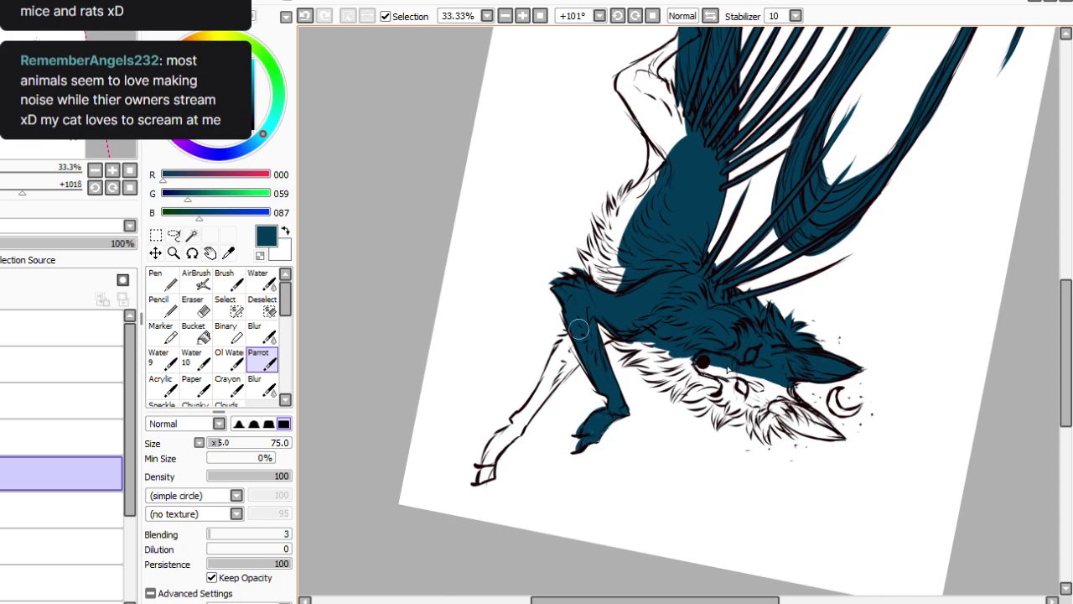
# Erase the dark blue overspill around the claws of the near forepaw and touch up the paw's fill.
pyautogui.click(193, 306)
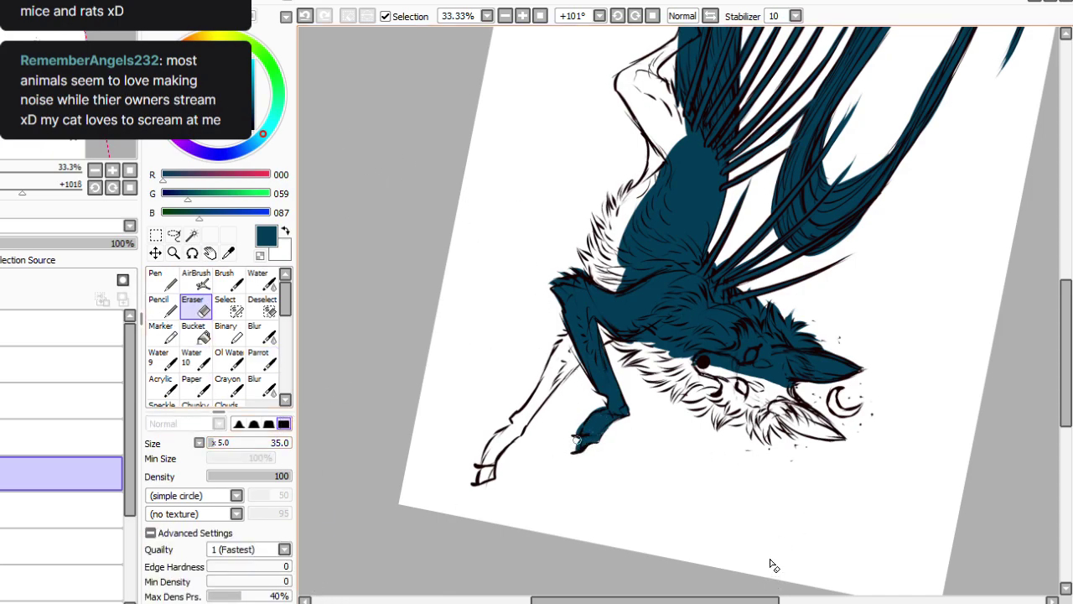
pyautogui.click(258, 358)
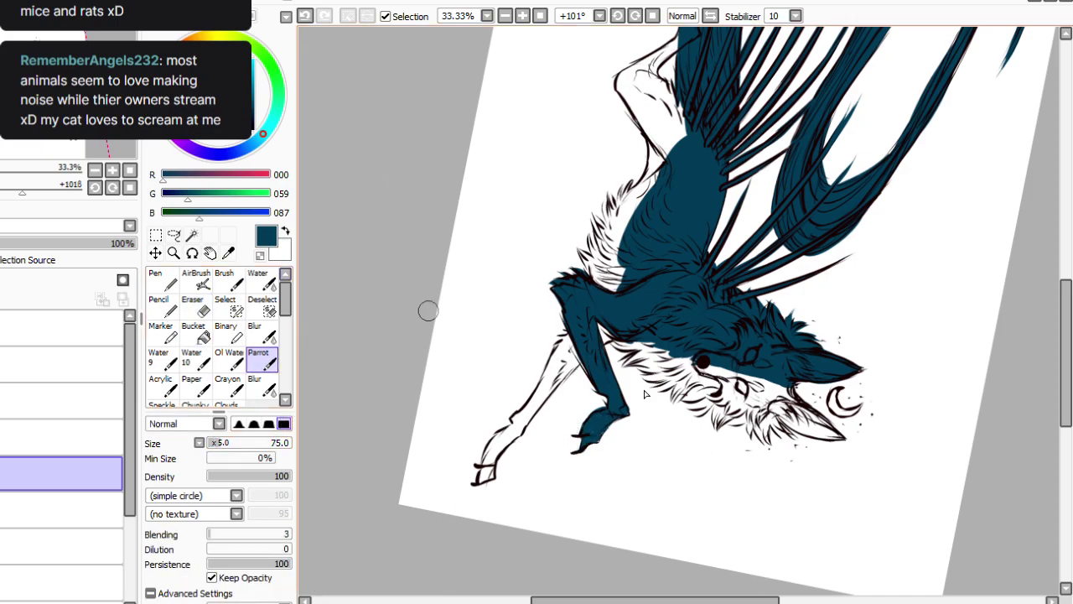
pyautogui.moveTo(597, 432); pyautogui.dragTo(598, 432)
# Fill the belly fur behind the near foreleg with dark blue and undo the stray stroke.
pyautogui.press('Home')
pyautogui.moveTo(650, 356)
pyautogui.mouseDown()
pyautogui.moveTo(660, 387)
pyautogui.moveTo(654, 371)
pyautogui.moveTo(634, 387)
pyautogui.mouseUp()
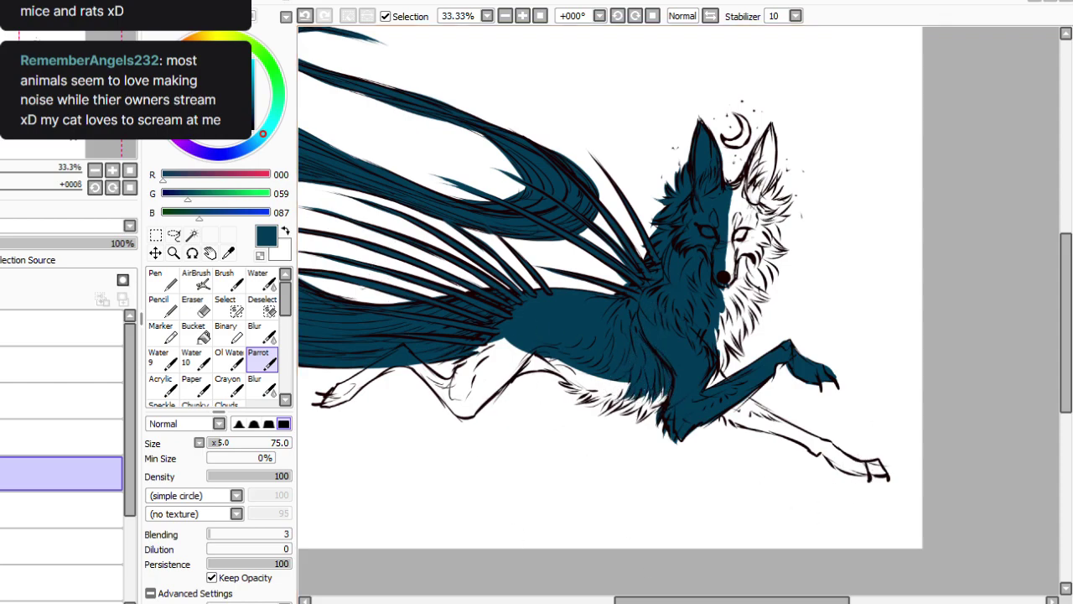
pyautogui.moveTo(713, 601); pyautogui.dragTo(671, 600)
pyautogui.moveTo(763, 364)
pyautogui.mouseDown()
pyautogui.moveTo(715, 393)
pyautogui.moveTo(752, 373)
pyautogui.moveTo(721, 376)
pyautogui.moveTo(710, 363)
pyautogui.moveTo(581, 331)
pyautogui.moveTo(450, 202)
pyautogui.moveTo(704, 369)
pyautogui.moveTo(673, 371)
pyautogui.moveTo(707, 384)
pyautogui.moveTo(657, 366)
pyautogui.moveTo(673, 359)
pyautogui.moveTo(648, 370)
pyautogui.moveTo(684, 360)
pyautogui.moveTo(653, 368)
pyautogui.moveTo(679, 366)
pyautogui.mouseUp()
pyautogui.hotkey('ctrl', 'z')
# Fill the hind leg with dark blue from the thigh down to the hock.
pyautogui.press('Delete')
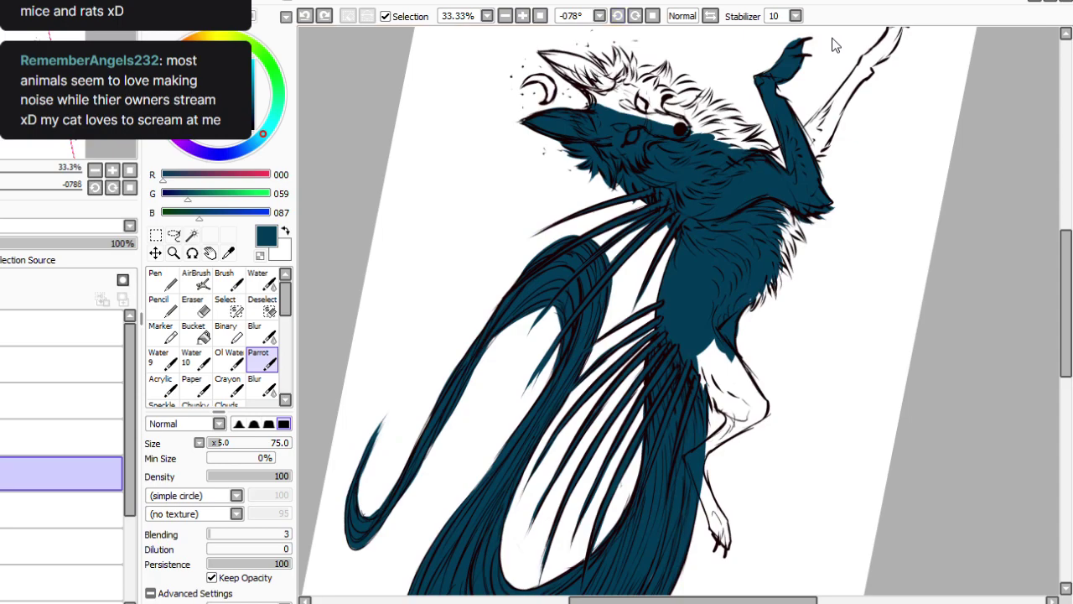
pyautogui.moveTo(752, 292)
pyautogui.mouseDown()
pyautogui.moveTo(740, 302)
pyautogui.moveTo(754, 293)
pyautogui.mouseUp()
pyautogui.moveTo(728, 334)
pyautogui.mouseDown()
pyautogui.moveTo(766, 411)
pyautogui.moveTo(748, 419)
pyautogui.moveTo(698, 336)
pyautogui.moveTo(750, 404)
pyautogui.moveTo(694, 358)
pyautogui.moveTo(714, 398)
pyautogui.mouseUp()
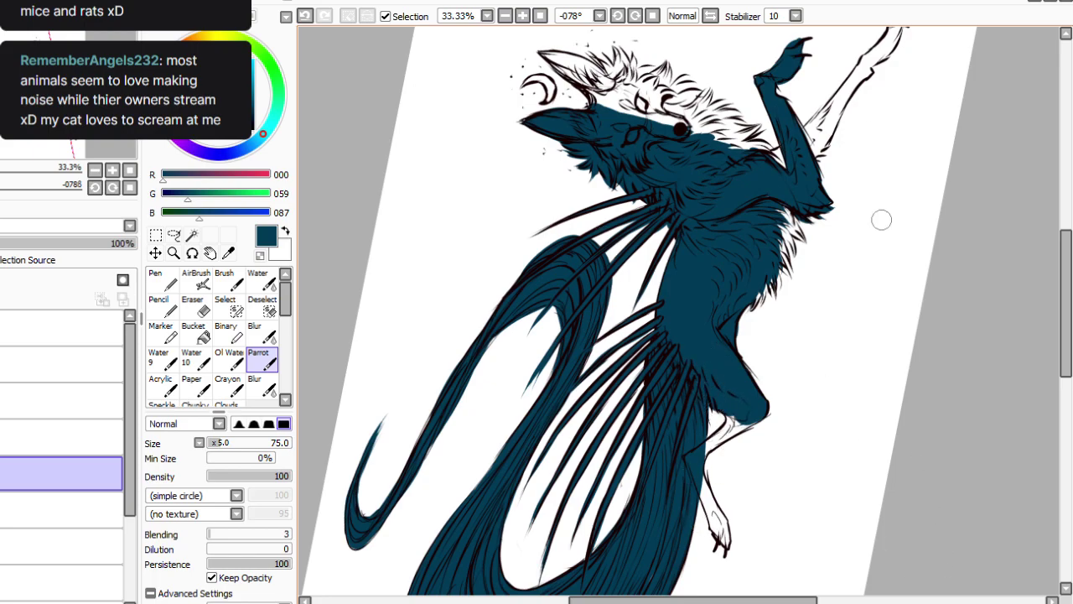
pyautogui.moveTo(1065, 319); pyautogui.dragTo(1066, 352)
pyautogui.moveTo(751, 286)
pyautogui.mouseDown()
pyautogui.moveTo(721, 314)
pyautogui.moveTo(758, 289)
pyautogui.moveTo(696, 331)
pyautogui.mouseUp()
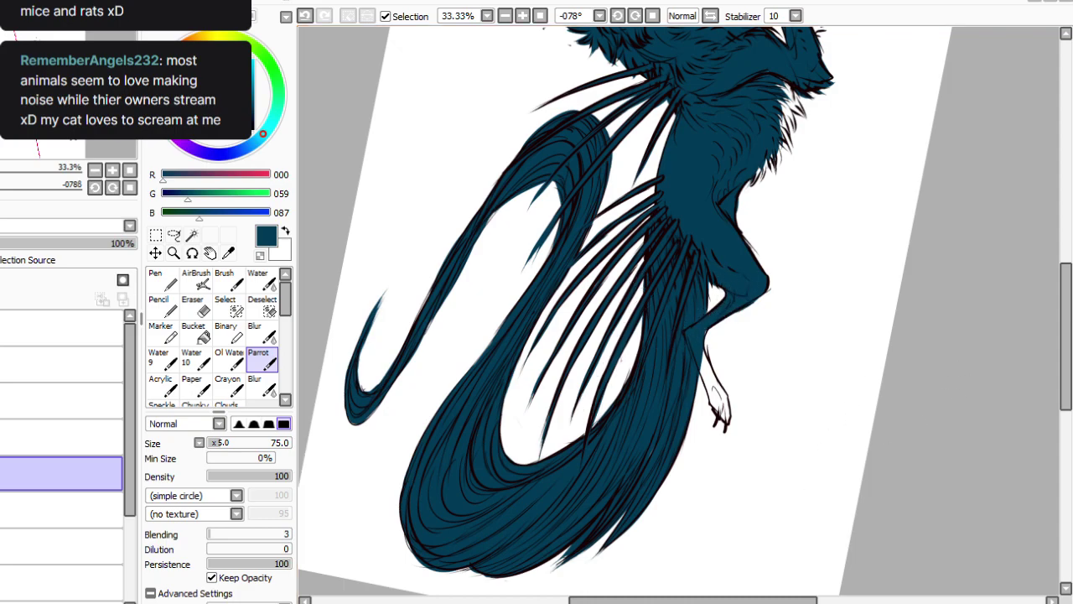
# Fill the lower hind leg and hind paw with dark blue, redoing the misplaced stroke.
pyautogui.moveTo(700, 339)
pyautogui.mouseDown()
pyautogui.moveTo(721, 415)
pyautogui.moveTo(712, 399)
pyautogui.mouseUp()
pyautogui.click(306, 15)
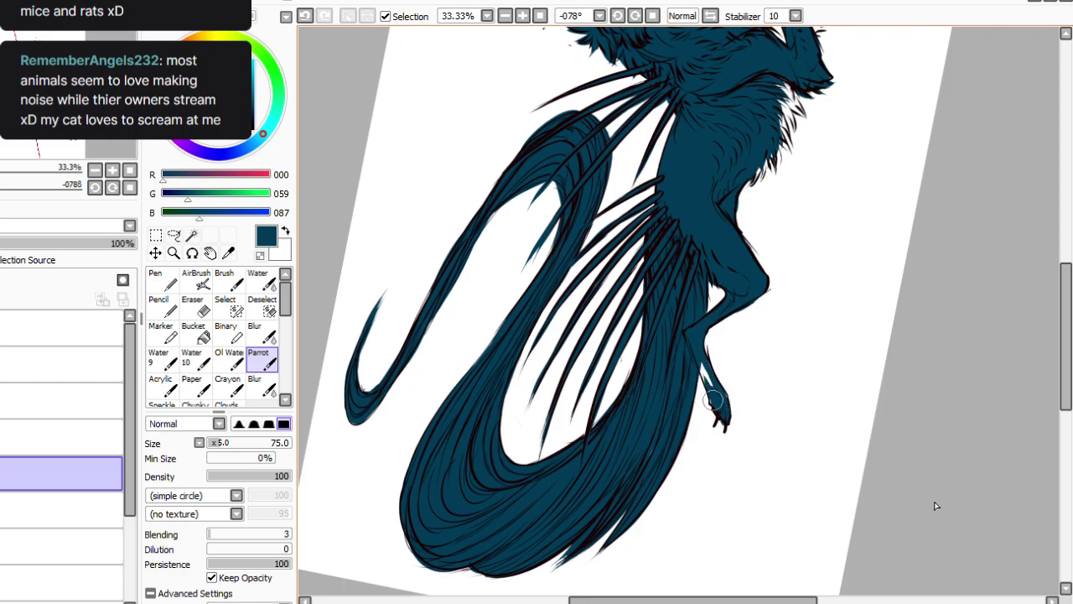
pyautogui.moveTo(694, 348)
pyautogui.mouseDown()
pyautogui.moveTo(724, 411)
pyautogui.moveTo(701, 345)
pyautogui.mouseUp()
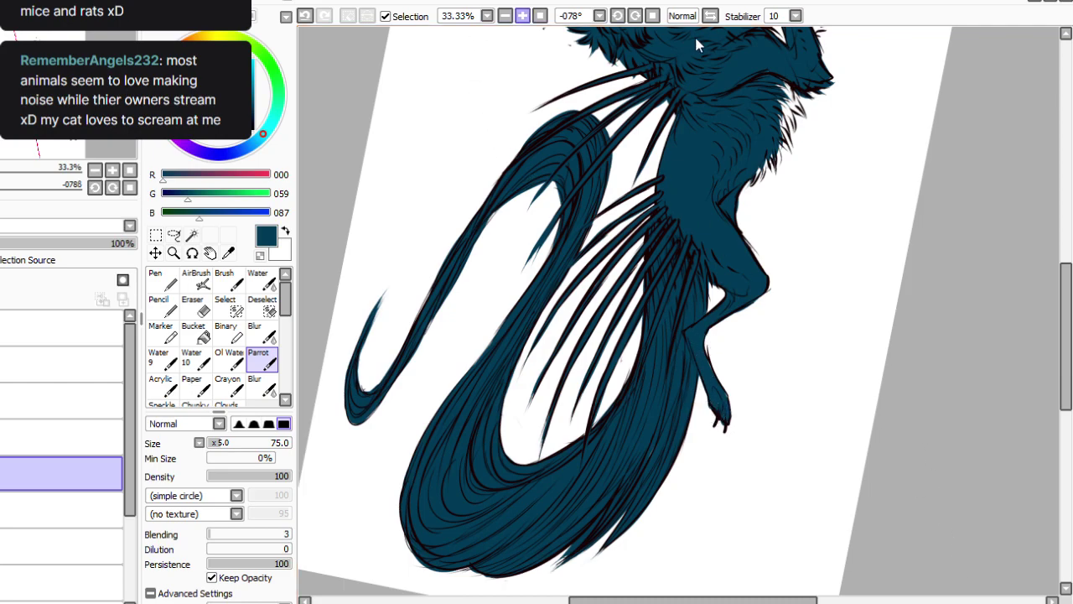
# Select the layer below the dark blue fill and show the grassy background painting behind the wolf.
pyautogui.click(540, 15)
pyautogui.click(653, 16)
pyautogui.click(523, 16)
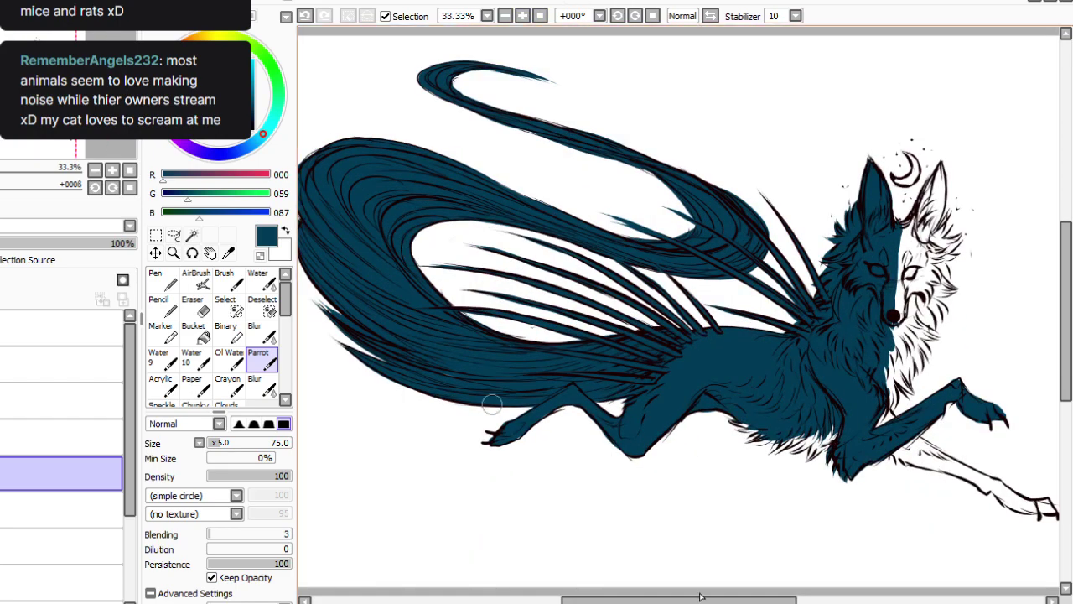
pyautogui.moveTo(603, 600)
pyautogui.mouseDown()
pyautogui.moveTo(640, 600)
pyautogui.moveTo(568, 600)
pyautogui.moveTo(624, 600)
pyautogui.mouseUp()
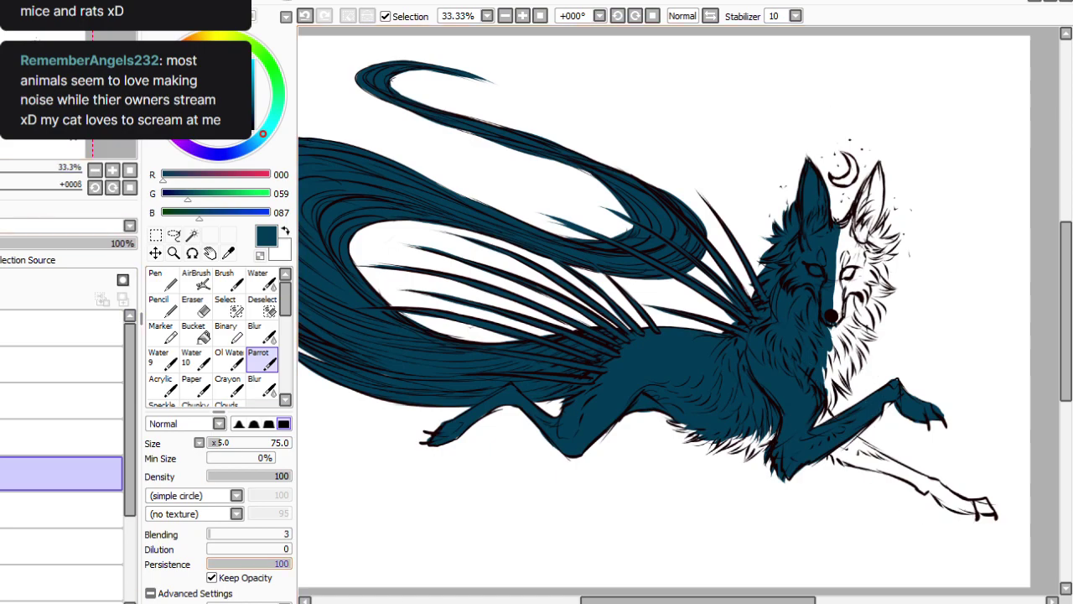
pyautogui.click(3, 474)
pyautogui.click(3, 473)
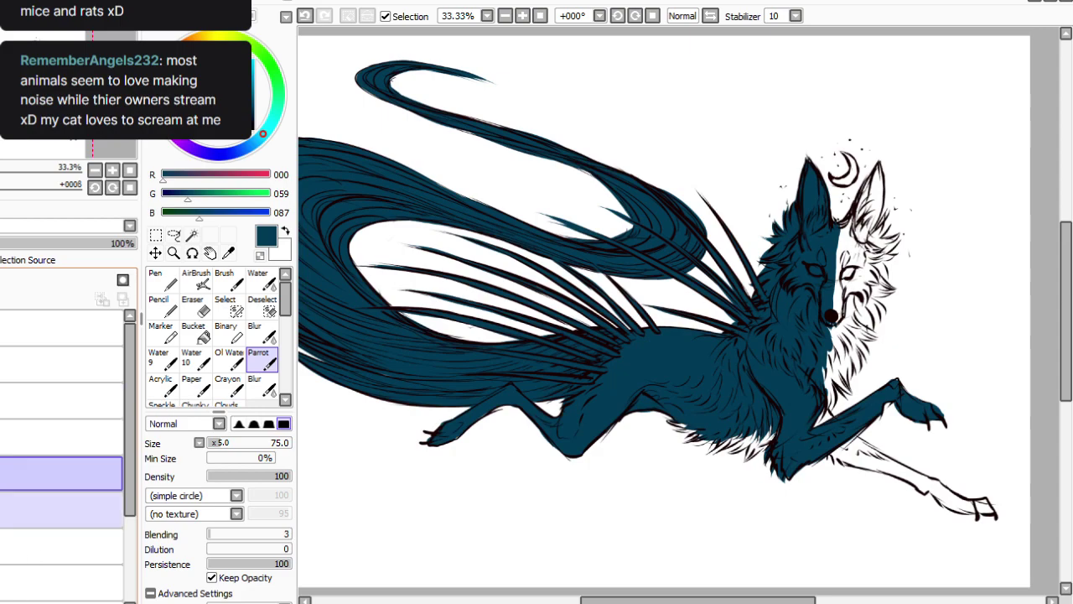
pyautogui.click(3, 509)
pyautogui.click(50, 509)
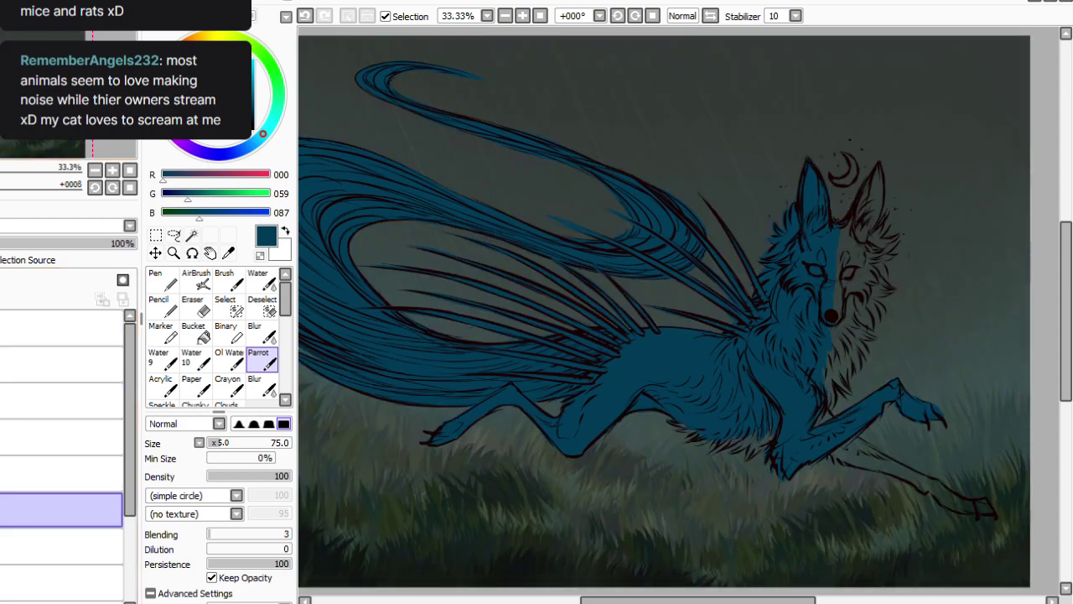
# Set the brush colour to pale cream (RGB 255, 247, 235) and the brush size to 50.
pyautogui.keyDown('alt'); pyautogui.click(292, 87); pyautogui.keyUp('alt')
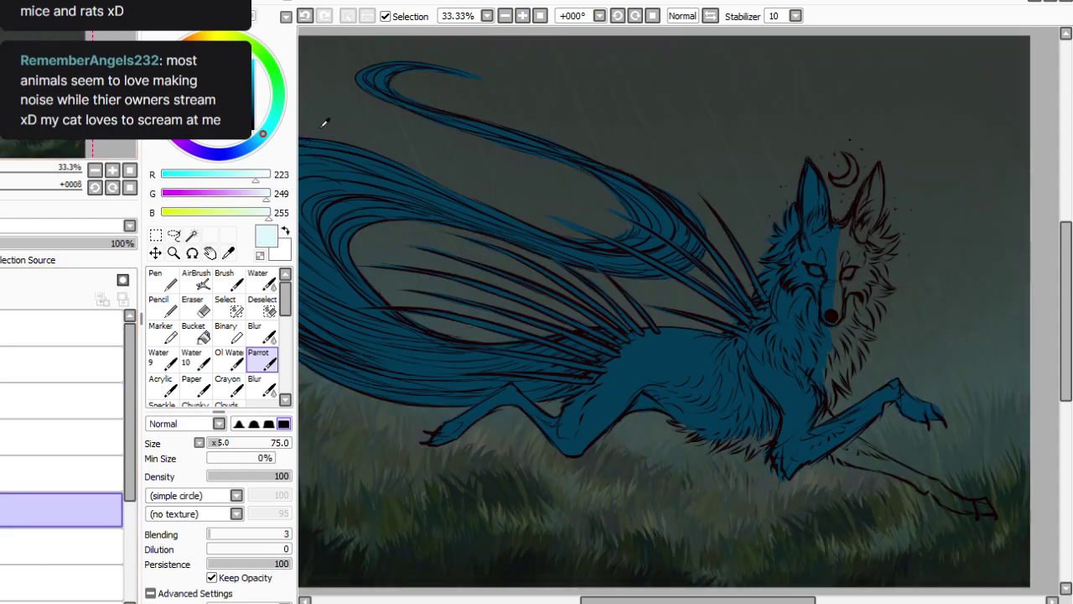
pyautogui.click(197, 39)
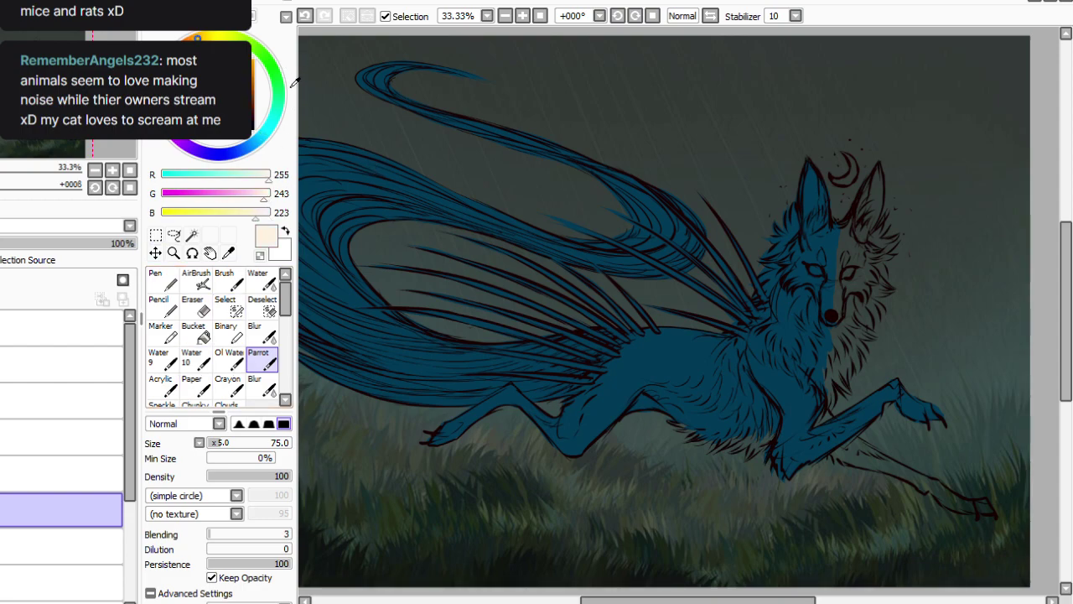
pyautogui.click(216, 442)
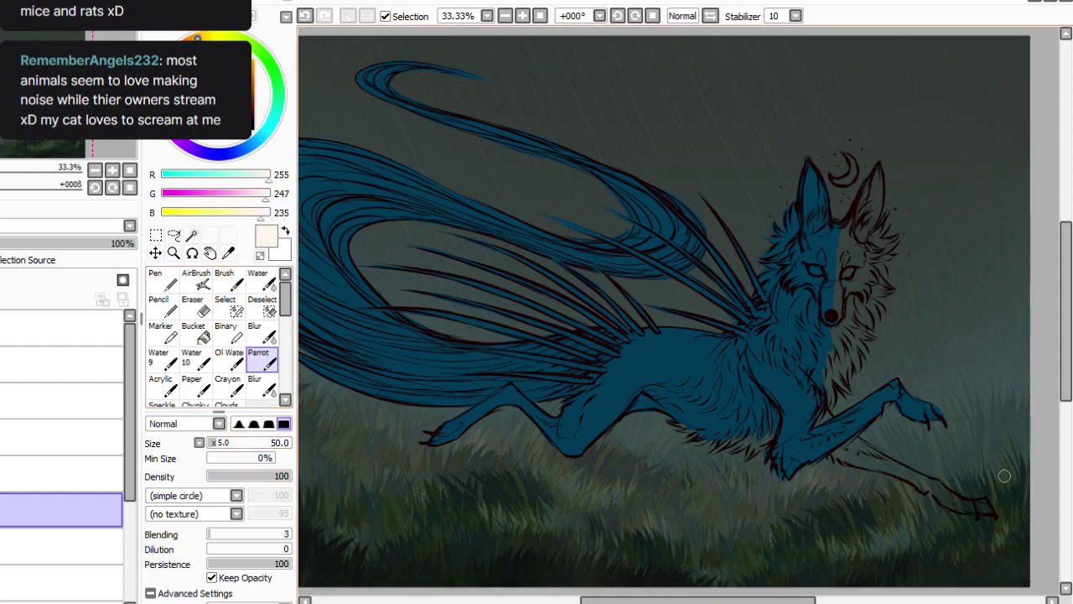
# Fill the uncoloured ear and the unpainted half of the face down to the throat with pale cream.
pyautogui.moveTo(880, 164); pyautogui.dragTo(868, 222)
pyautogui.moveTo(876, 169); pyautogui.dragTo(846, 251)
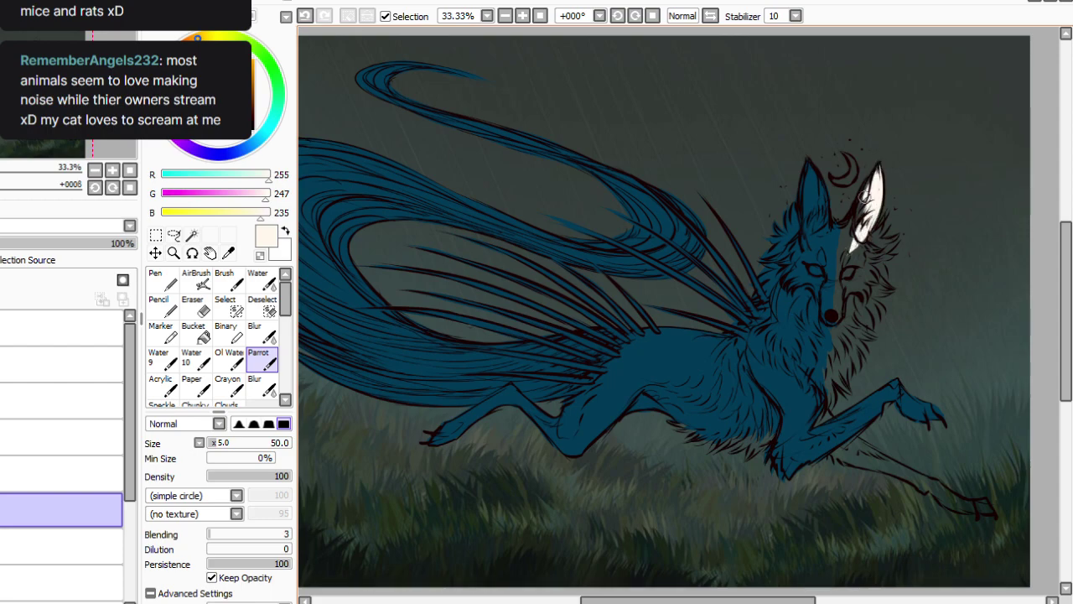
pyautogui.moveTo(875, 174); pyautogui.dragTo(843, 242)
pyautogui.moveTo(866, 198); pyautogui.dragTo(839, 280)
pyautogui.moveTo(860, 243); pyautogui.dragTo(830, 312)
pyautogui.moveTo(847, 277)
pyautogui.mouseDown()
pyautogui.moveTo(826, 378)
pyautogui.moveTo(830, 369)
pyautogui.mouseUp()
pyautogui.moveTo(865, 230); pyautogui.dragTo(826, 351)
# Fill the remaining edge of the light ear and the fur tufts along the light cheek with pale cream.
pyautogui.press('Delete')
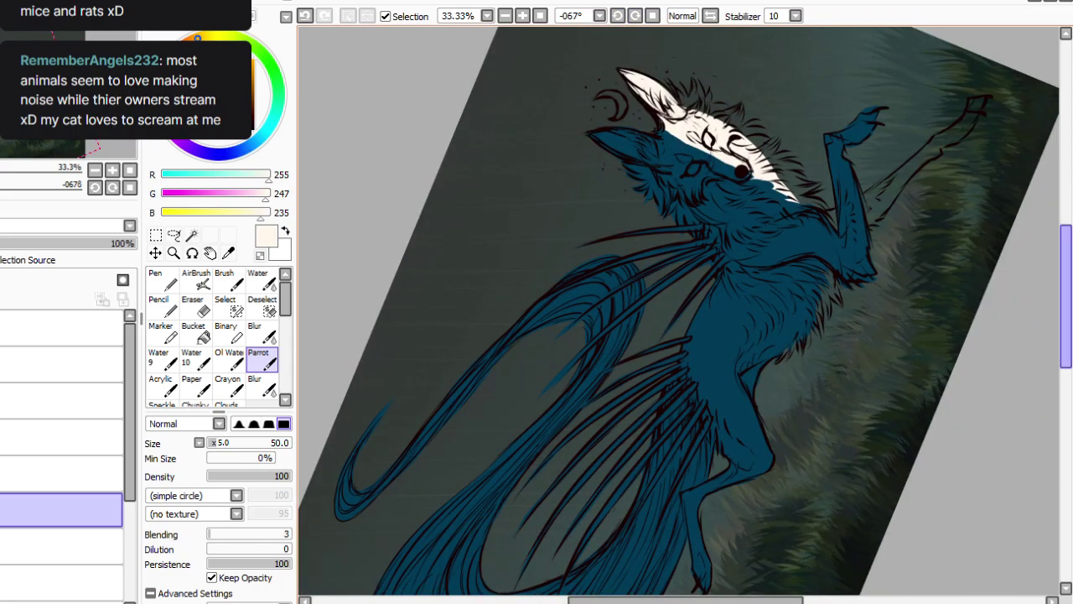
pyautogui.moveTo(637, 125); pyautogui.dragTo(638, 295)
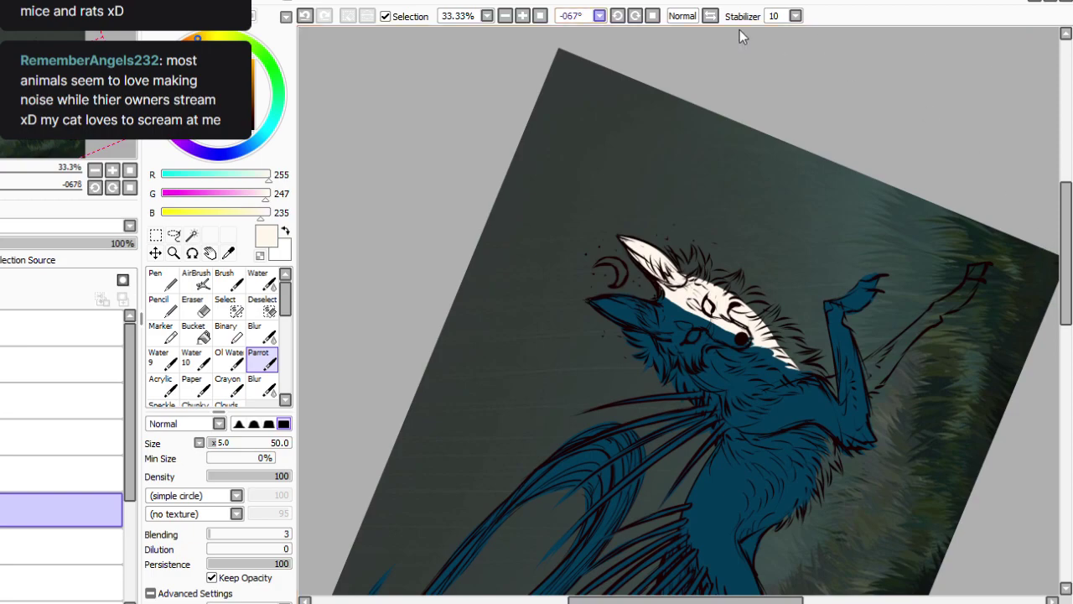
pyautogui.click(523, 16)
pyautogui.click(618, 16)
pyautogui.moveTo(645, 223)
pyautogui.mouseDown()
pyautogui.moveTo(675, 281)
pyautogui.moveTo(656, 219)
pyautogui.moveTo(681, 268)
pyautogui.moveTo(667, 212)
pyautogui.mouseUp()
pyautogui.moveTo(688, 251); pyautogui.dragTo(684, 201)
pyautogui.moveTo(693, 262)
pyautogui.mouseDown()
pyautogui.moveTo(698, 206)
pyautogui.moveTo(753, 240)
pyautogui.moveTo(743, 274)
pyautogui.moveTo(759, 244)
pyautogui.moveTo(793, 270)
pyautogui.moveTo(814, 269)
pyautogui.mouseUp()
pyautogui.press('End')
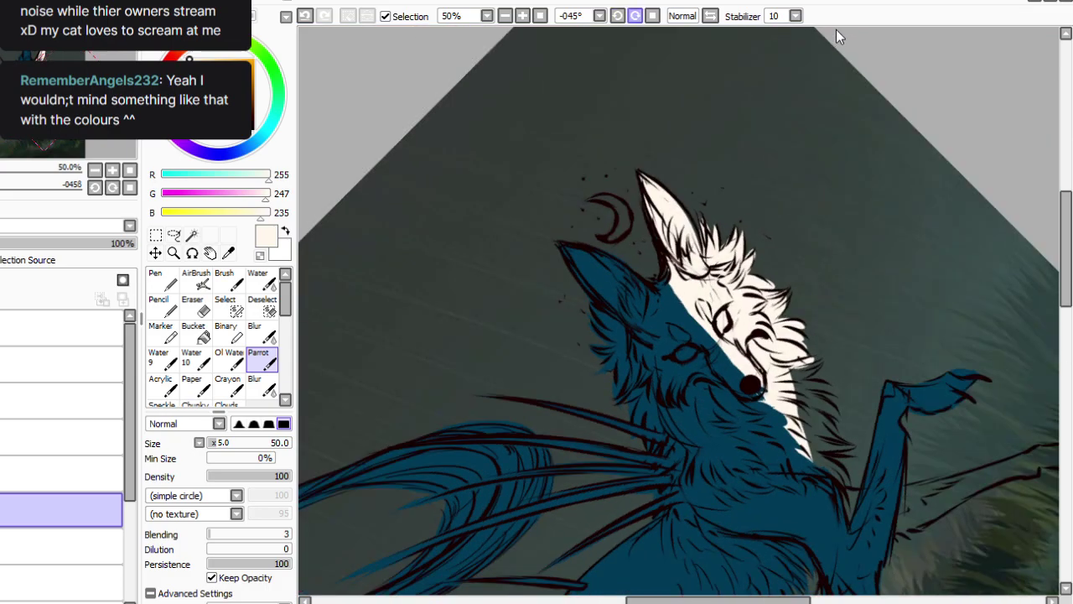
# Fill the neck and chest fur below the light cheek with pale cream up to the raised foreleg.
pyautogui.press('Delete')
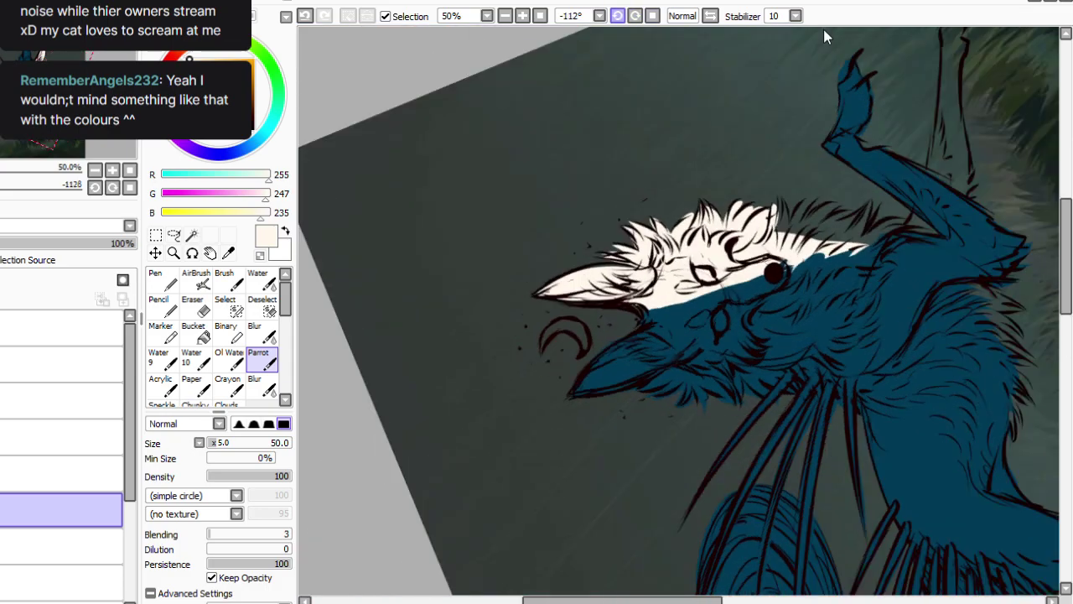
pyautogui.scroll(5, 1030, 222)
pyautogui.moveTo(782, 234); pyautogui.dragTo(773, 156)
pyautogui.moveTo(774, 238)
pyautogui.mouseDown()
pyautogui.moveTo(753, 294)
pyautogui.moveTo(745, 252)
pyautogui.moveTo(741, 277)
pyautogui.moveTo(731, 256)
pyautogui.moveTo(728, 275)
pyautogui.moveTo(672, 309)
pyautogui.moveTo(677, 322)
pyautogui.mouseUp()
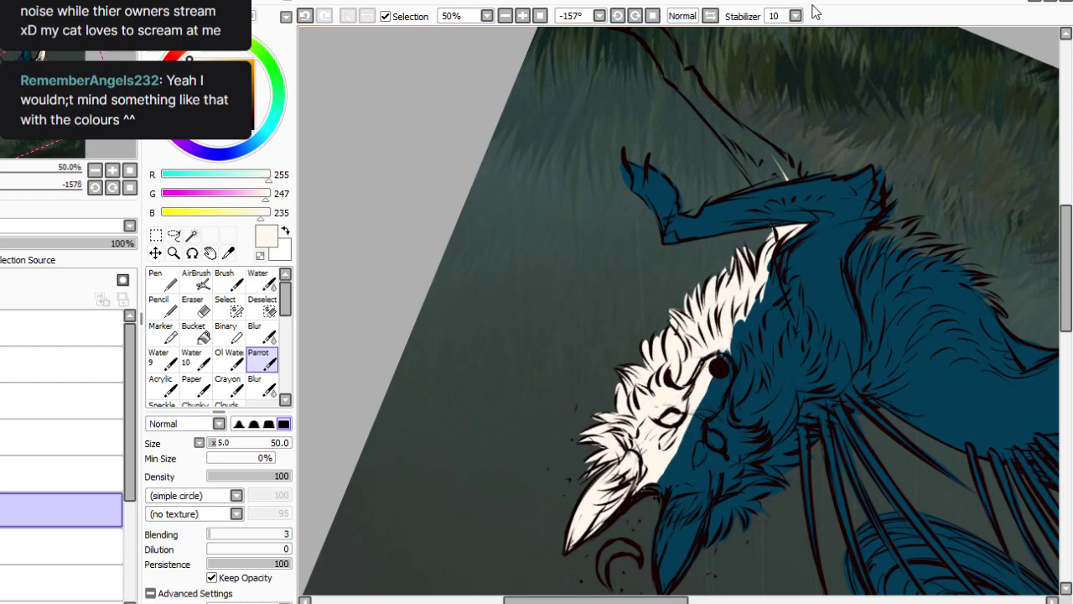
# Fill the lower chest fur tufts just behind the raised foreleg with pale cream.
pyautogui.press('Home')
pyautogui.press('End')
pyautogui.press('End')
pyautogui.press('End')
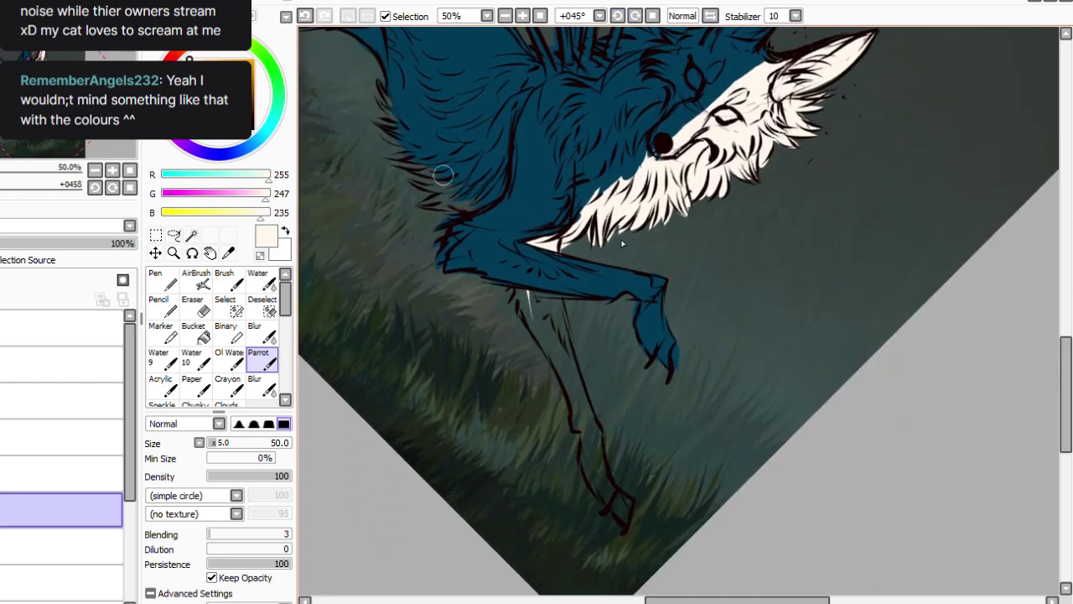
pyautogui.moveTo(480, 196)
pyautogui.mouseDown()
pyautogui.moveTo(424, 206)
pyautogui.moveTo(431, 200)
pyautogui.moveTo(409, 178)
pyautogui.mouseUp()
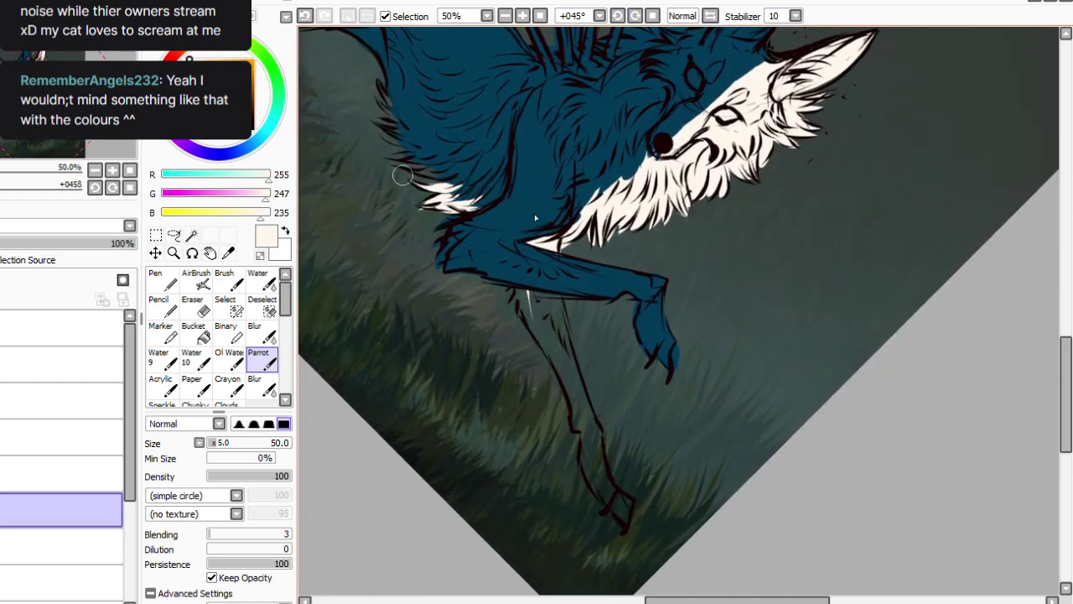
# Fill the extended far foreleg with pale cream from beneath the raised leg down to the paw.
pyautogui.moveTo(547, 286); pyautogui.dragTo(598, 441)
pyautogui.moveTo(522, 286)
pyautogui.mouseDown()
pyautogui.moveTo(558, 344)
pyautogui.moveTo(549, 319)
pyautogui.moveTo(515, 302)
pyautogui.moveTo(579, 415)
pyautogui.moveTo(560, 344)
pyautogui.moveTo(596, 484)
pyautogui.mouseUp()
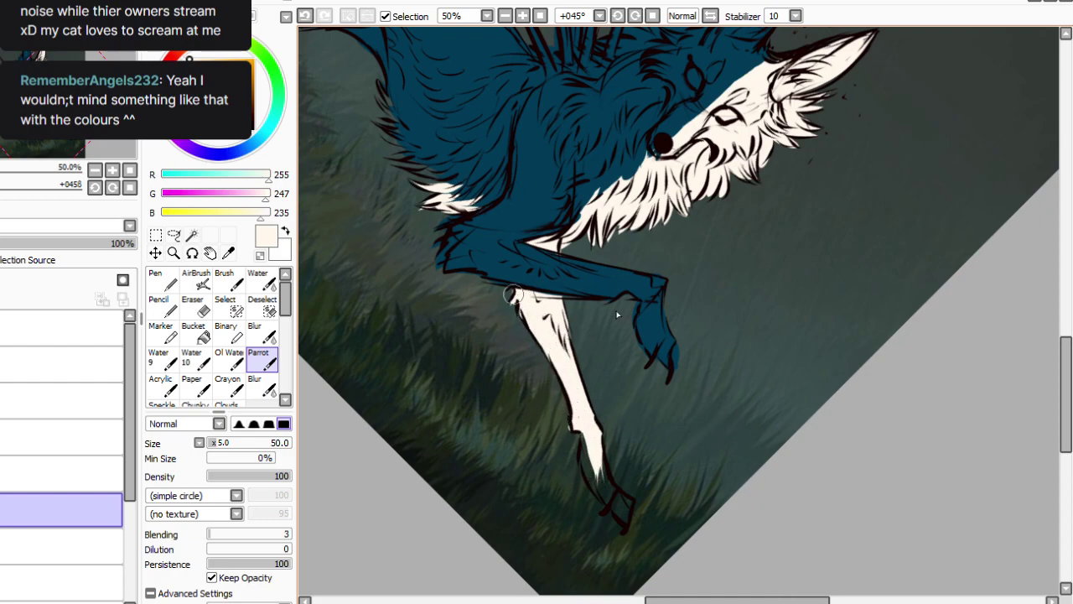
pyautogui.click(193, 306)
pyautogui.click(262, 359)
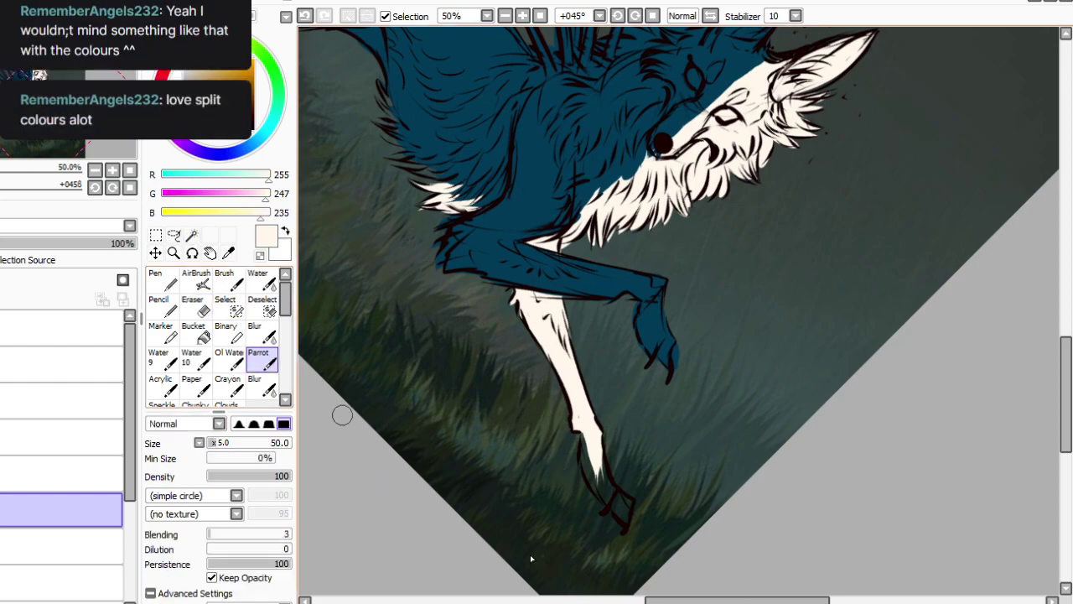
pyautogui.moveTo(601, 465)
pyautogui.mouseDown()
pyautogui.moveTo(626, 502)
pyautogui.moveTo(625, 527)
pyautogui.moveTo(588, 444)
pyautogui.moveTo(603, 496)
pyautogui.mouseUp()
pyautogui.moveTo(585, 433); pyautogui.dragTo(601, 492)
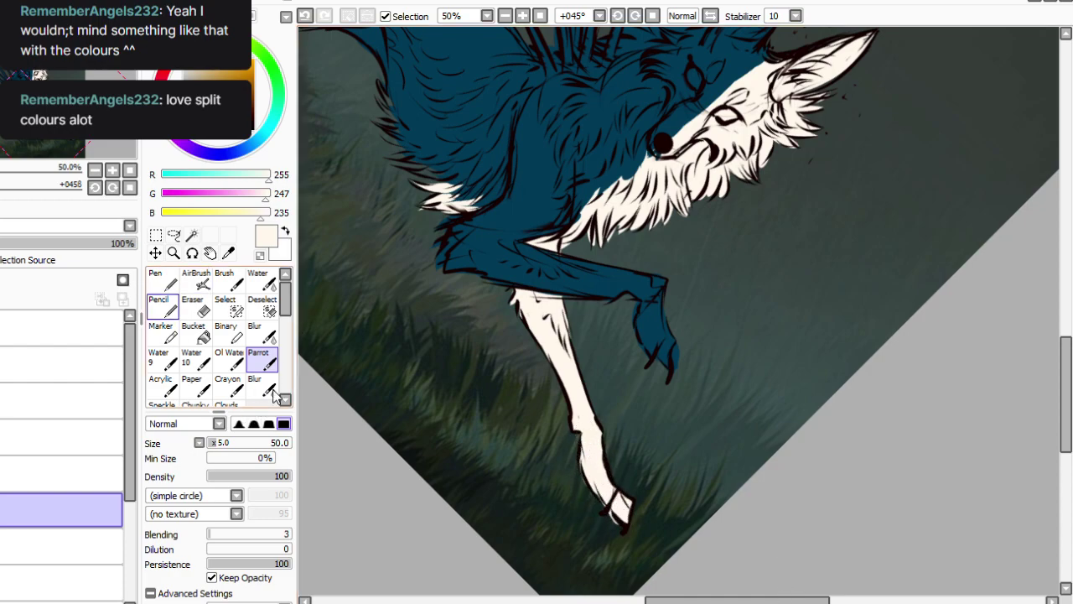
# Fill the fur fringe along the belly with pale cream, from the chest tufts back toward the hind leg.
pyautogui.click(197, 308)
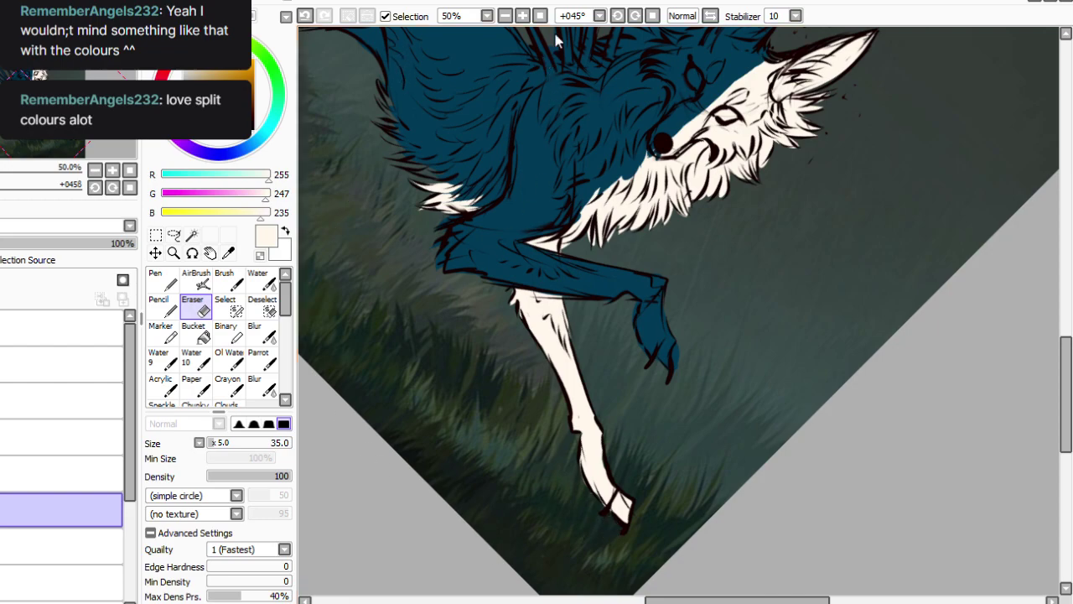
pyautogui.click(652, 16)
pyautogui.click(261, 360)
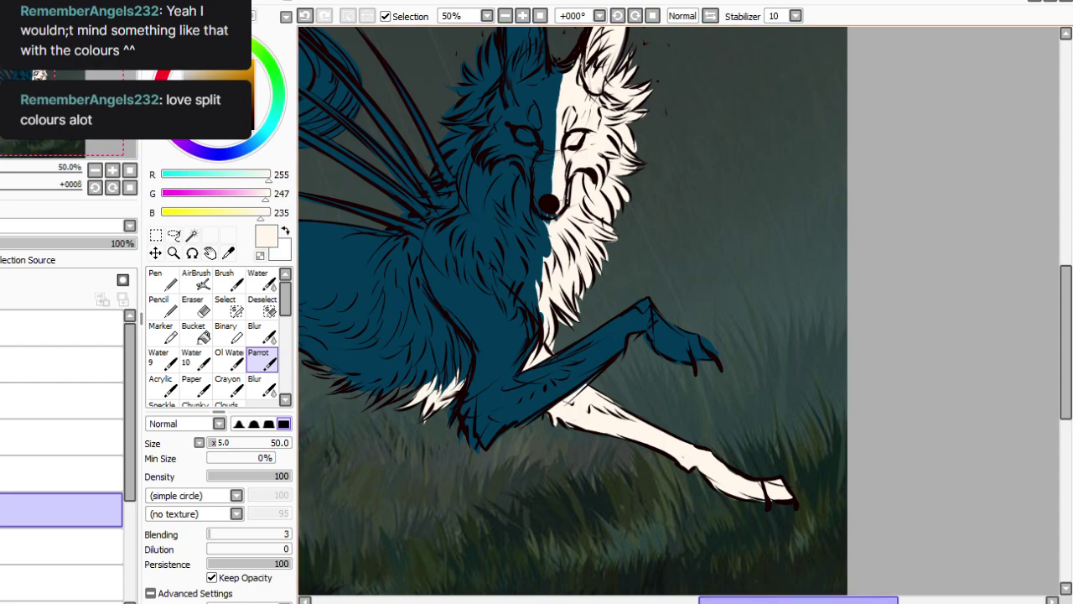
pyautogui.moveTo(764, 600); pyautogui.dragTo(690, 600)
pyautogui.moveTo(695, 369)
pyautogui.mouseDown()
pyautogui.moveTo(671, 398)
pyautogui.moveTo(679, 377)
pyautogui.moveTo(617, 394)
pyautogui.moveTo(619, 381)
pyautogui.moveTo(580, 359)
pyautogui.moveTo(604, 369)
pyautogui.mouseUp()
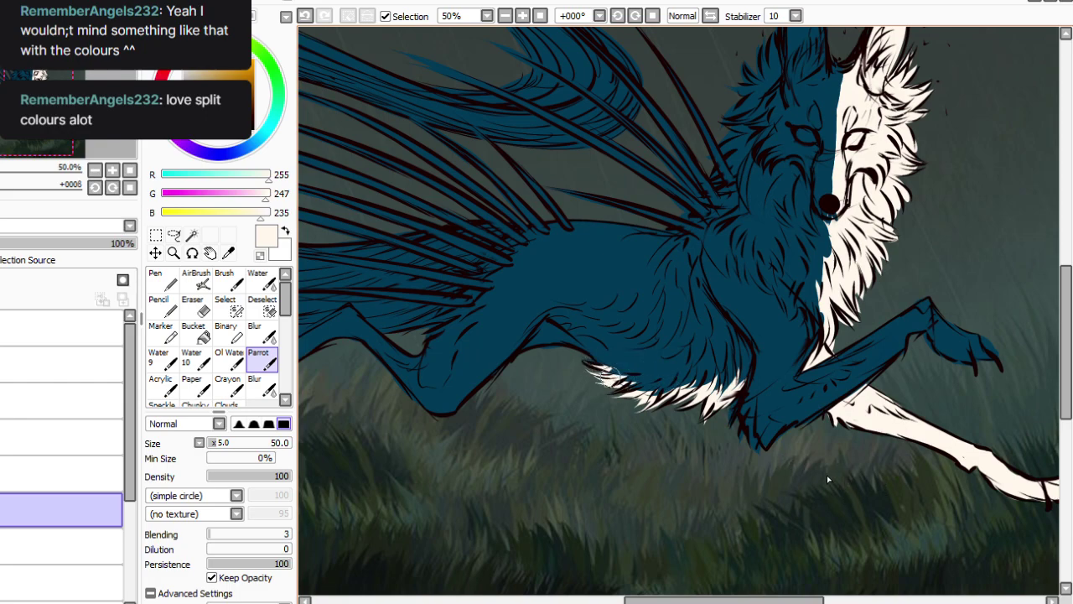
# Darken the dark blue fill layer to a near-black blue with a hue and saturation adjustment.
pyautogui.scroll(-1, 826, 474)
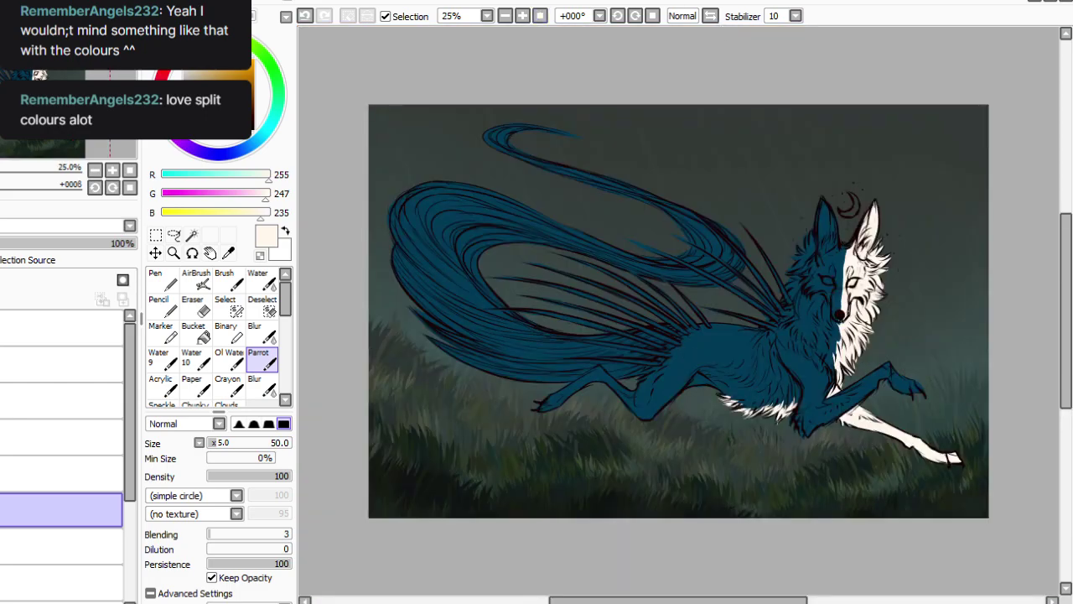
pyautogui.click(61, 474)
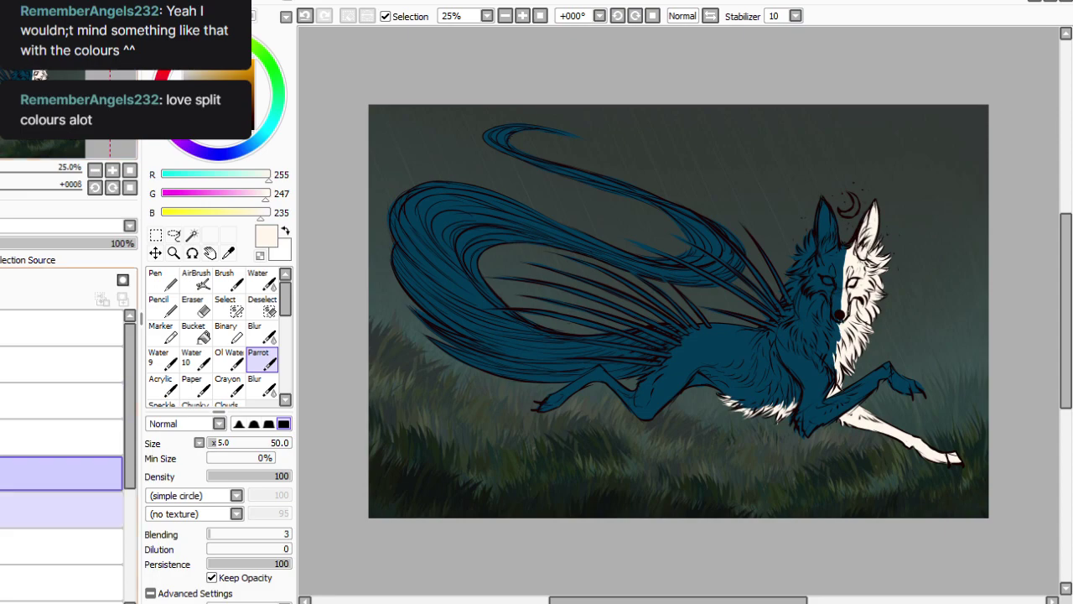
pyautogui.hotkey('ctrl', 'u')
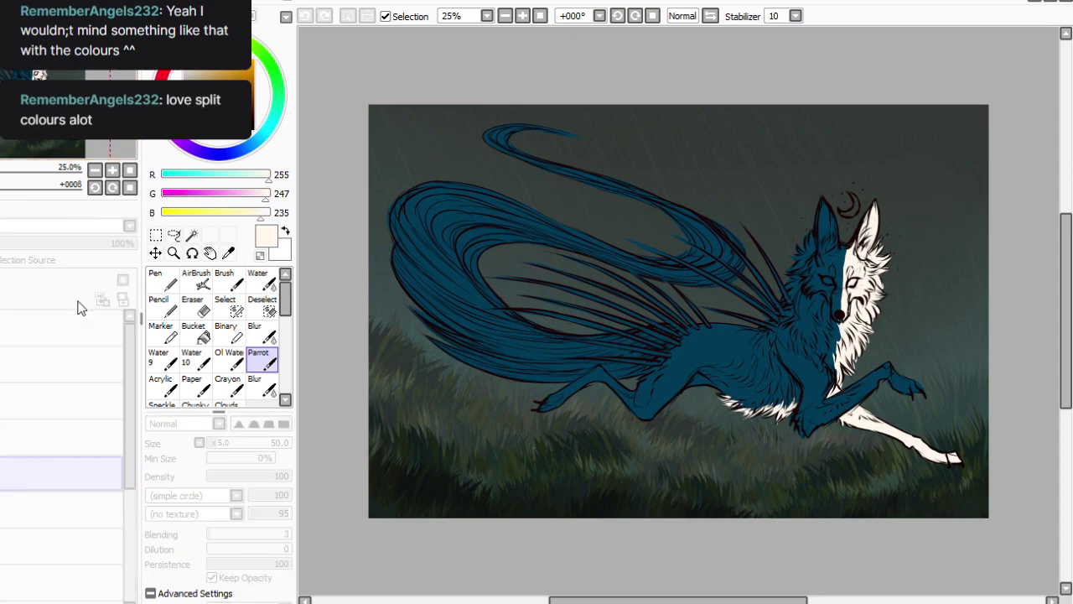
pyautogui.click(130, 440)
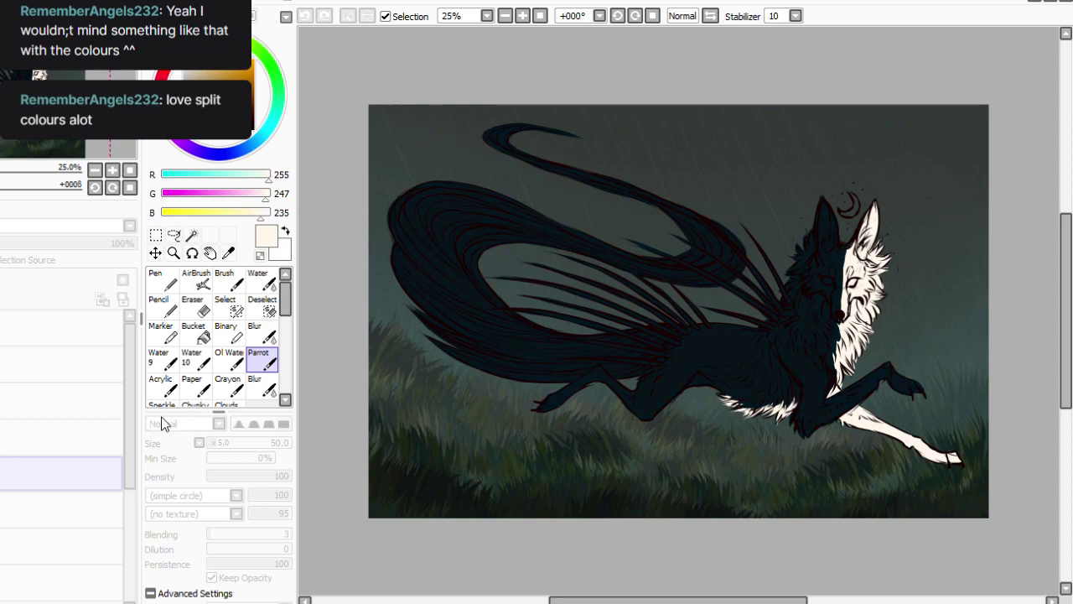
pyautogui.click(227, 474)
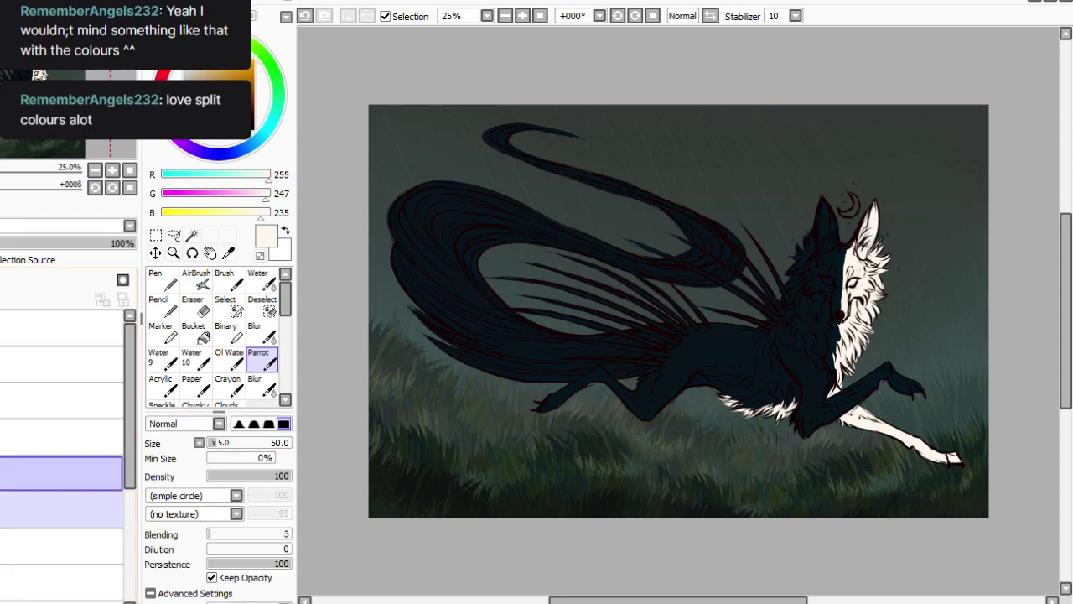
# Apply a hue and saturation adjustment to the layer below the dark fill.
pyautogui.click(61, 546)
pyautogui.click(2, 280)
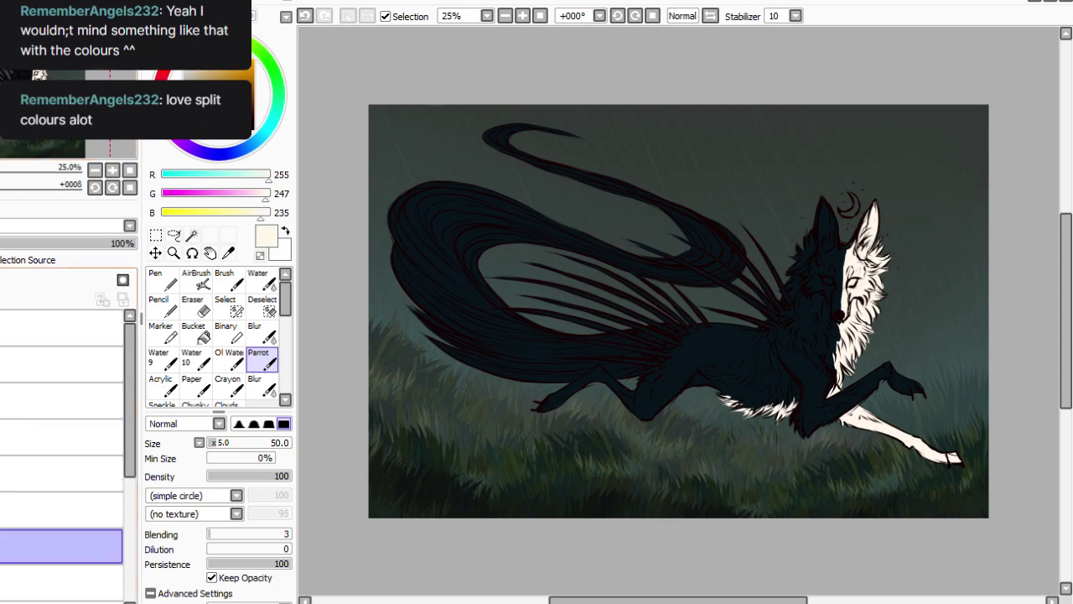
pyautogui.moveTo(61, 546); pyautogui.dragTo(60, 507)
pyautogui.hotkey('ctrl', 'u')
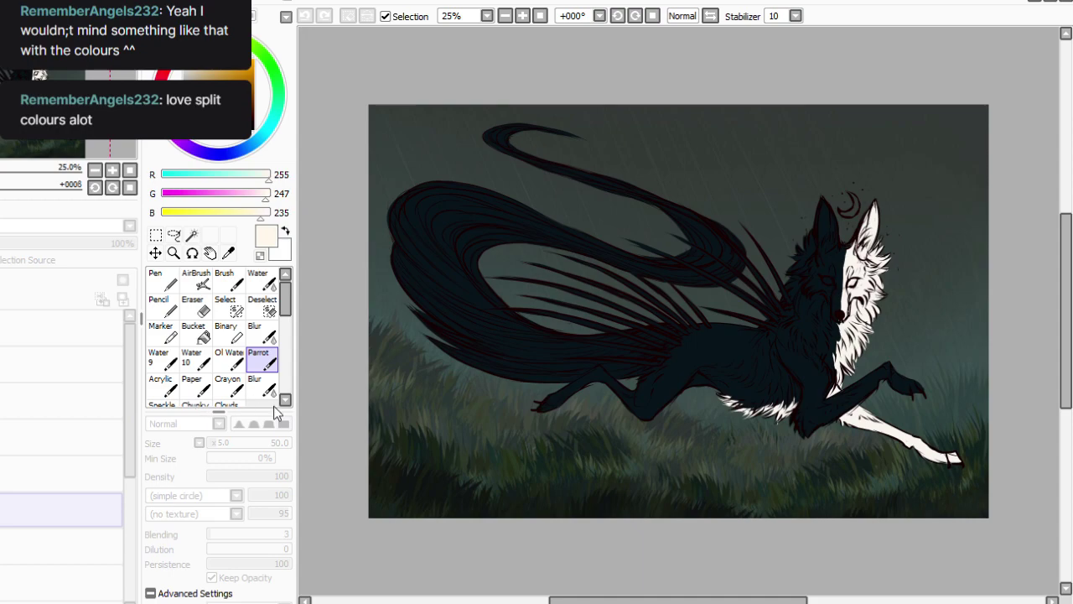
pyautogui.press('Return')
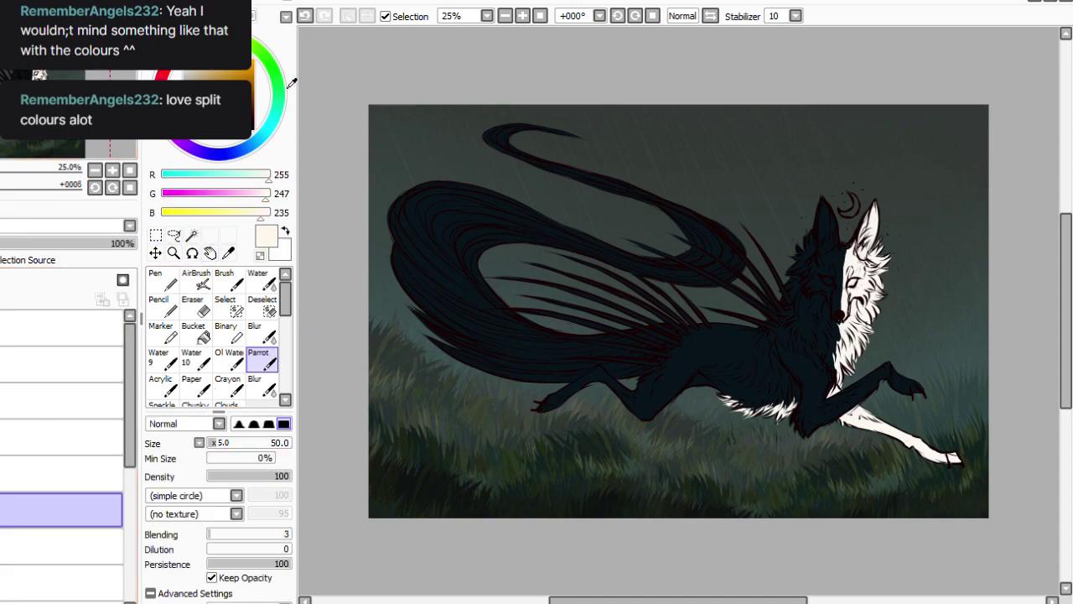
# Paint a soft off-white glow (RGB 255, 250, 243) around the light half at 64% layer opacity and blur its edges.
pyautogui.click(188, 61)
pyautogui.click(220, 476)
pyautogui.click(224, 442)
pyautogui.click(222, 443)
pyautogui.click(228, 443)
pyautogui.click(36, 243)
pyautogui.moveTo(954, 460)
pyautogui.mouseDown()
pyautogui.moveTo(880, 433)
pyautogui.moveTo(867, 405)
pyautogui.moveTo(843, 426)
pyautogui.moveTo(742, 417)
pyautogui.moveTo(722, 390)
pyautogui.moveTo(689, 382)
pyautogui.mouseUp()
pyautogui.moveTo(860, 364)
pyautogui.mouseDown()
pyautogui.moveTo(890, 269)
pyautogui.moveTo(869, 200)
pyautogui.moveTo(849, 238)
pyautogui.moveTo(890, 177)
pyautogui.moveTo(869, 209)
pyautogui.moveTo(889, 220)
pyautogui.moveTo(875, 182)
pyautogui.moveTo(865, 223)
pyautogui.moveTo(871, 187)
pyautogui.moveTo(856, 221)
pyautogui.moveTo(885, 242)
pyautogui.mouseUp()
pyautogui.click(262, 334)
pyautogui.moveTo(851, 391)
pyautogui.mouseDown()
pyautogui.moveTo(964, 461)
pyautogui.moveTo(868, 441)
pyautogui.mouseUp()
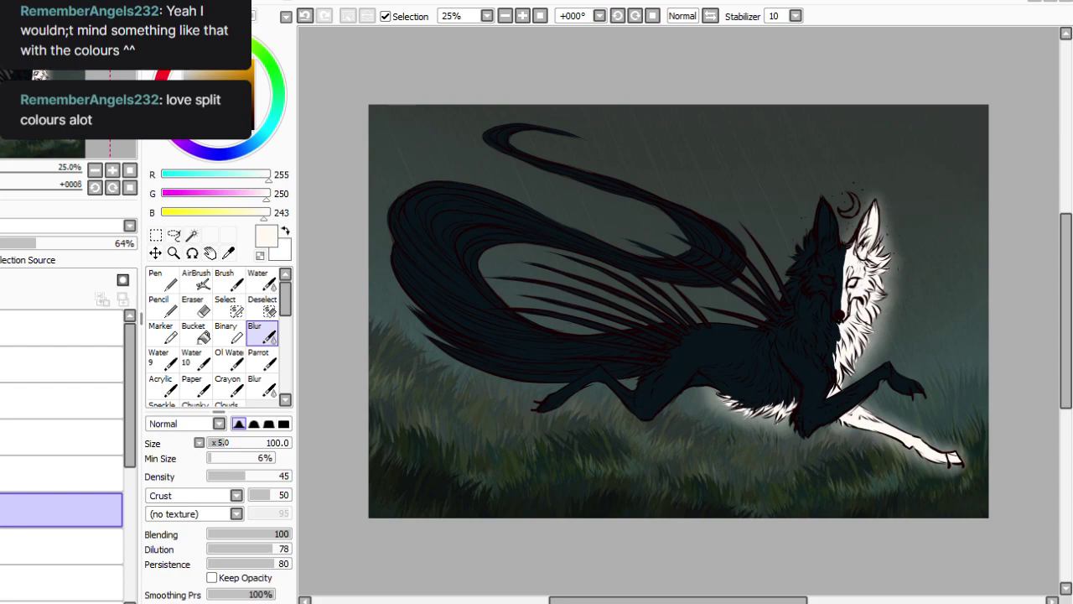
# Examine the dark fill and glow layers by hiding and showing each one.
pyautogui.click(3, 474)
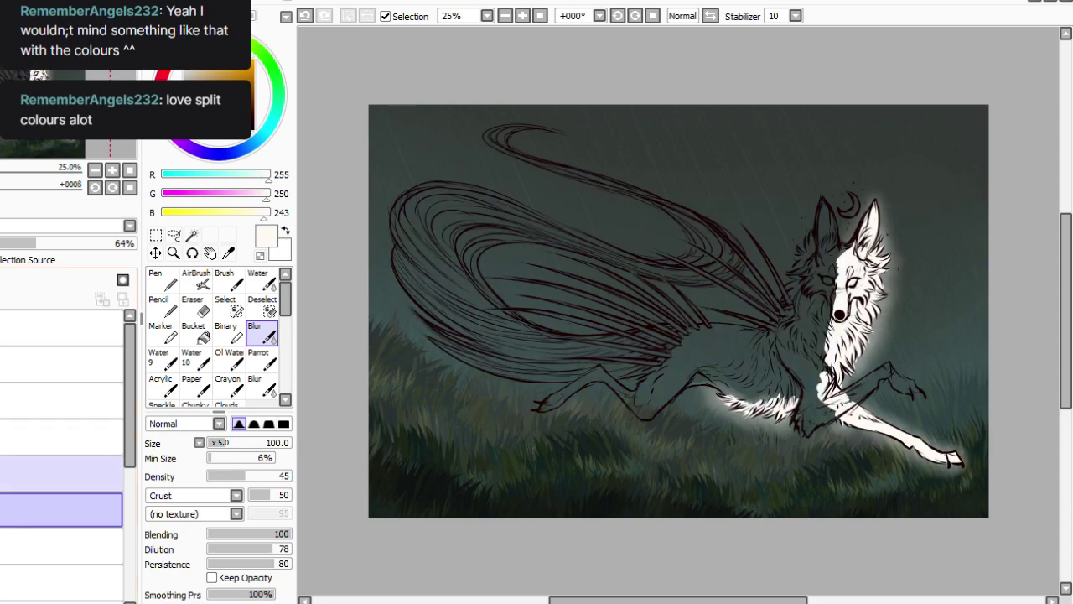
pyautogui.click(3, 474)
pyautogui.click(42, 474)
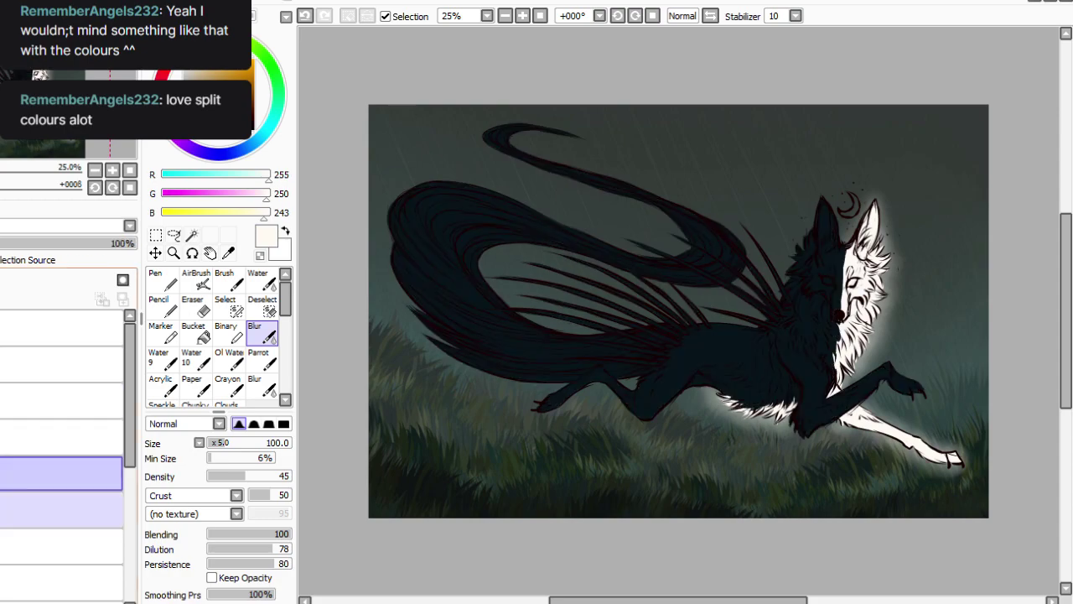
pyautogui.click(2, 473)
pyautogui.click(2, 473)
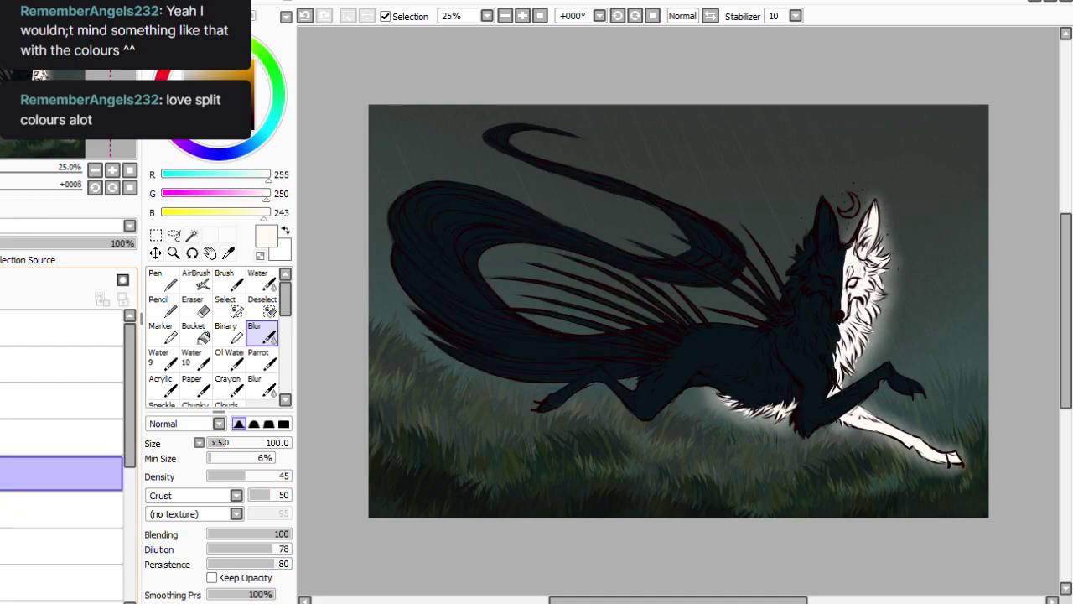
pyautogui.click(2, 509)
pyautogui.click(3, 508)
pyautogui.click(50, 509)
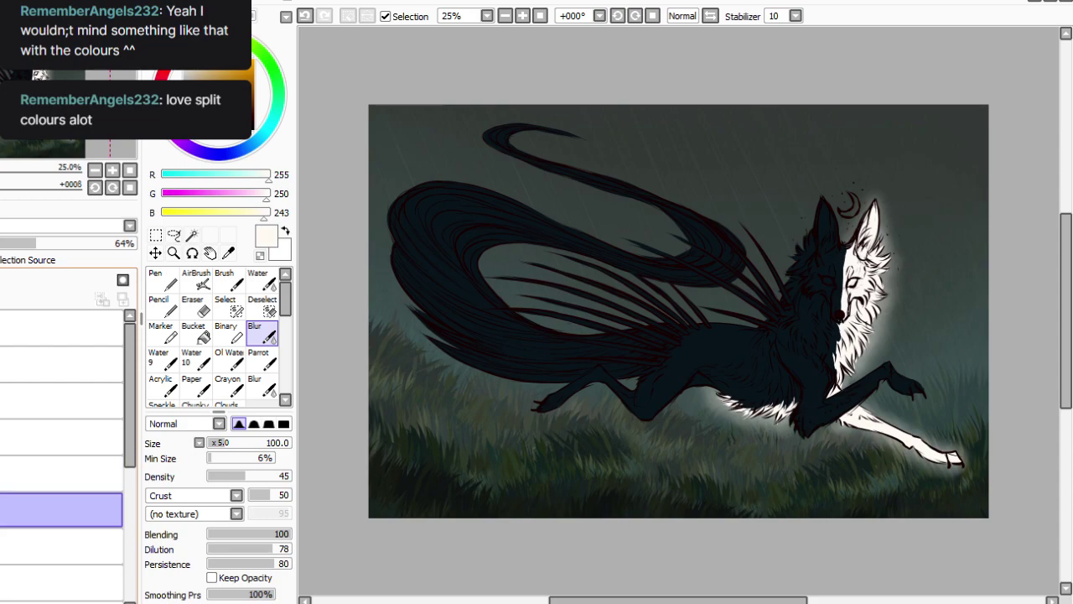
# Paint the crescent moon and both eyes red (RGB 210, 27, 0) above the dark fill with a size 70 brush.
pyautogui.click(51, 473)
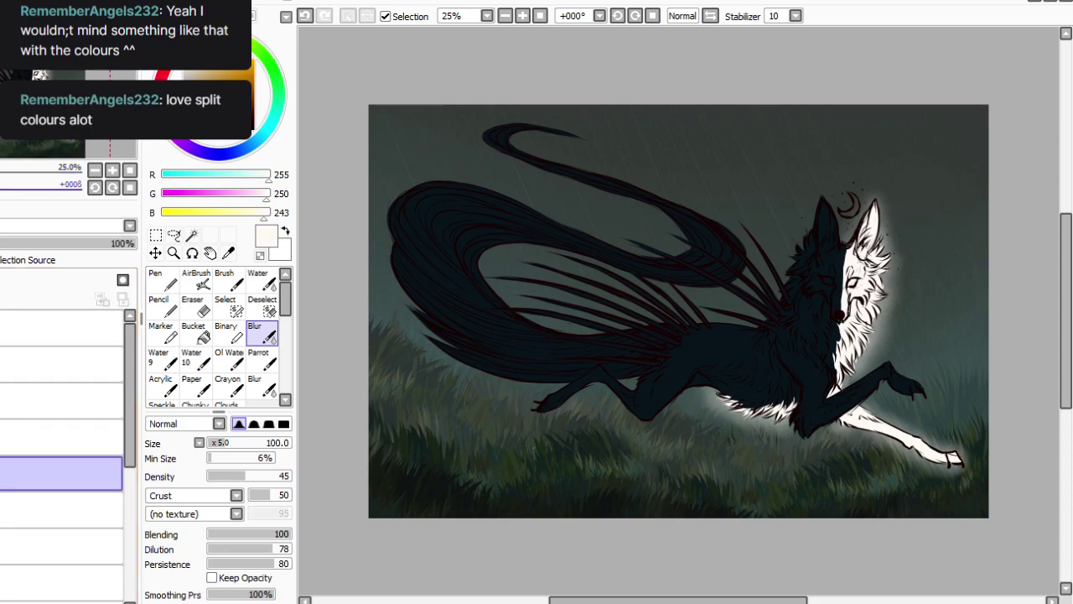
pyautogui.click(173, 59)
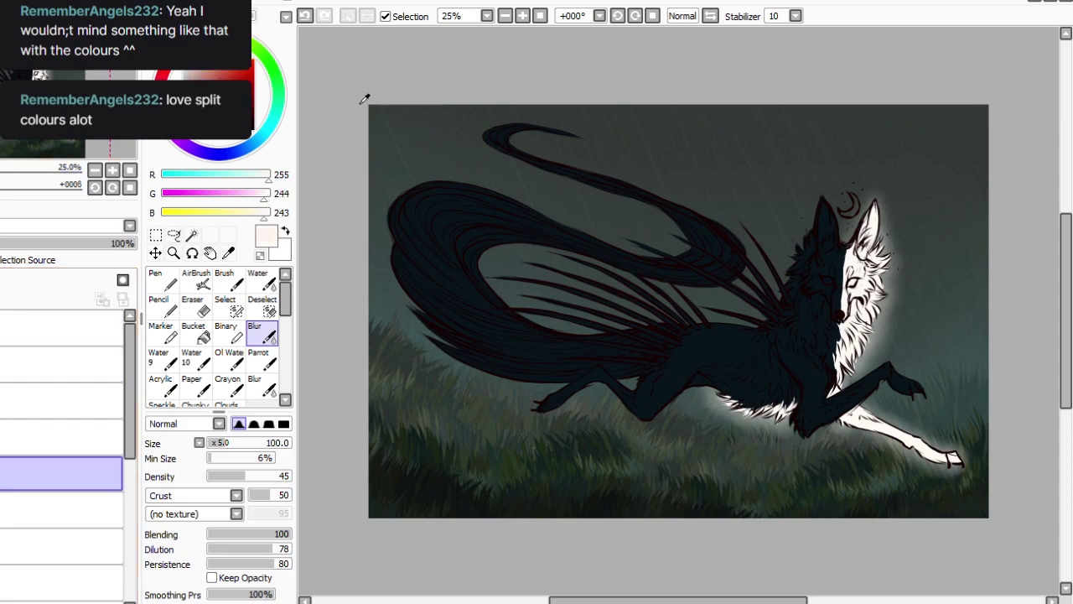
pyautogui.click(249, 72)
pyautogui.click(262, 358)
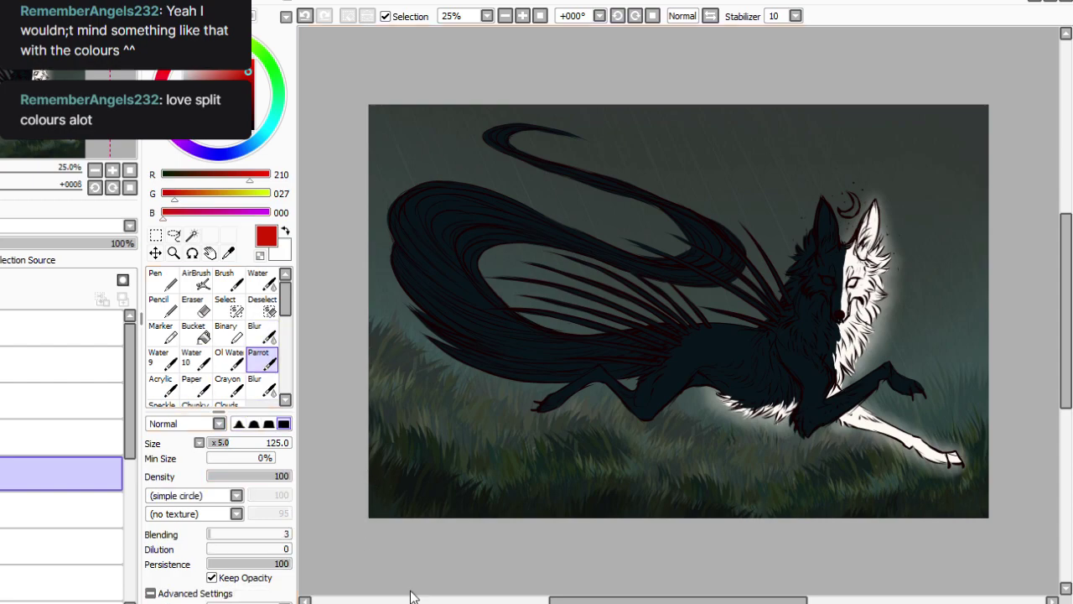
pyautogui.click(523, 16)
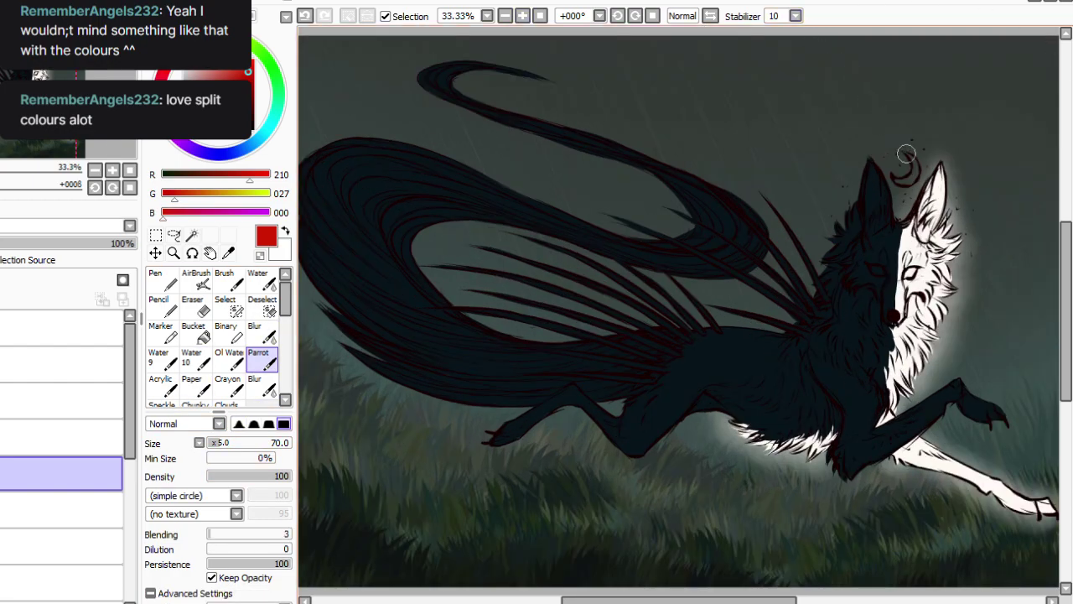
pyautogui.moveTo(903, 180); pyautogui.dragTo(902, 174)
pyautogui.moveTo(914, 270); pyautogui.dragTo(908, 275)
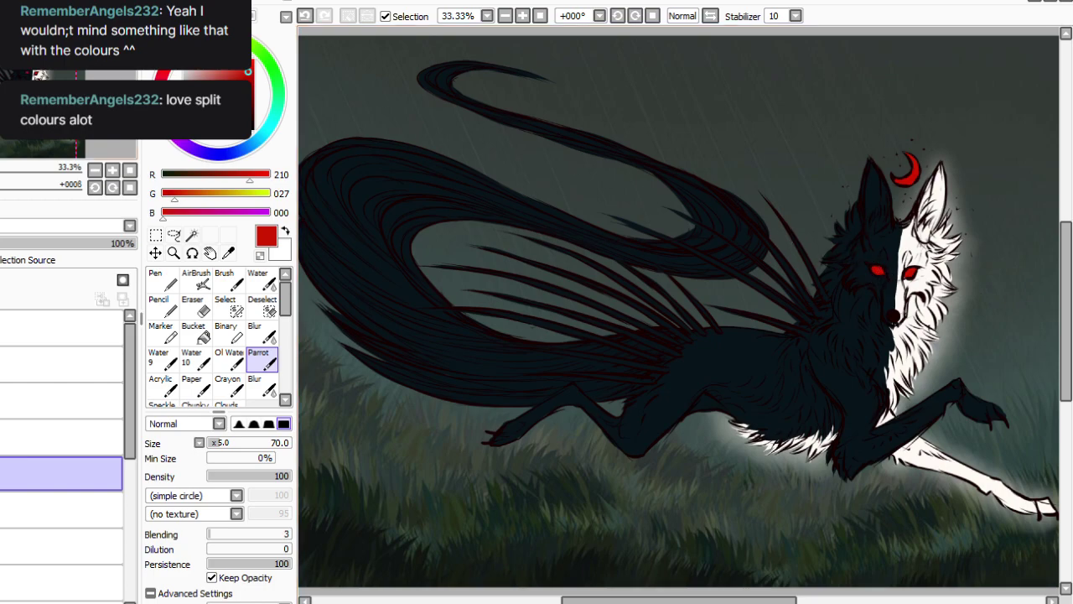
# Paint orange centres in both eyes using RGB 225, 164, 22 and a size 15 brush.
pyautogui.click(195, 39)
pyautogui.click(242, 69)
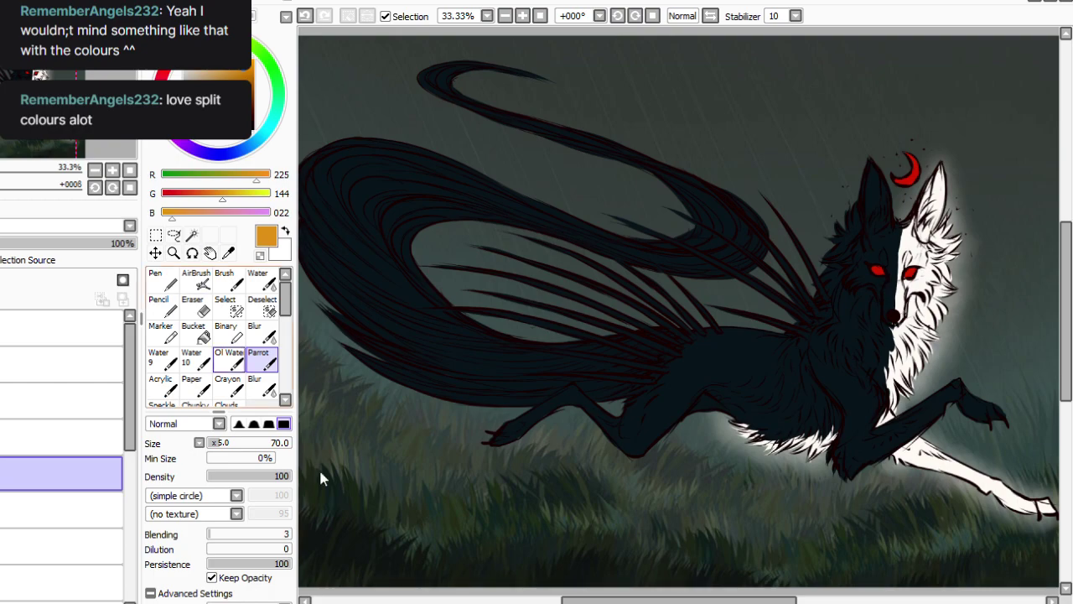
pyautogui.click(211, 442)
pyautogui.click(187, 43)
pyautogui.click(209, 443)
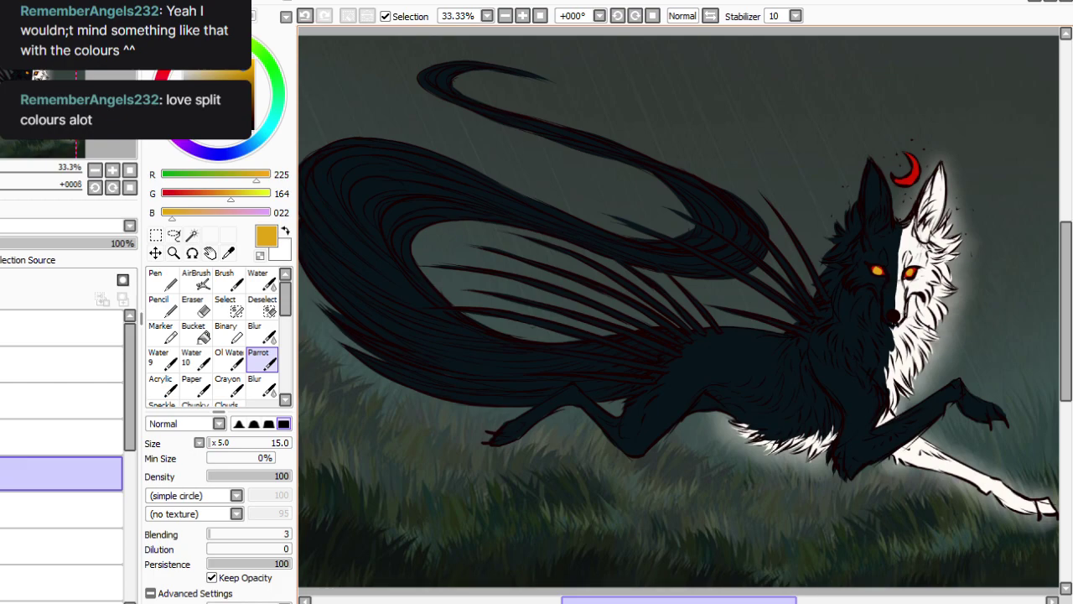
# Shade the crescent moon with the same orange using brush density 16 and size 40.
pyautogui.moveTo(755, 600); pyautogui.dragTo(780, 601)
pyautogui.click(221, 476)
pyautogui.click(214, 443)
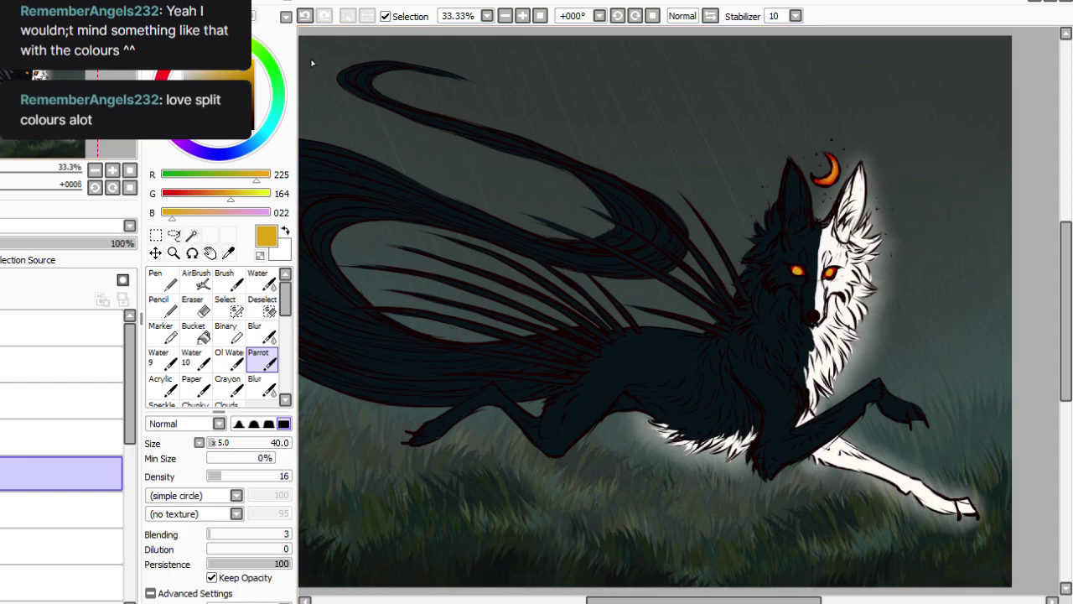
# Add yellow highlights (RGB 225, 205, 22) to the crescent moon and eyes with brush density 93 and size 25.
pyautogui.click(212, 34)
pyautogui.click(285, 476)
pyautogui.click(211, 442)
pyautogui.press(']')
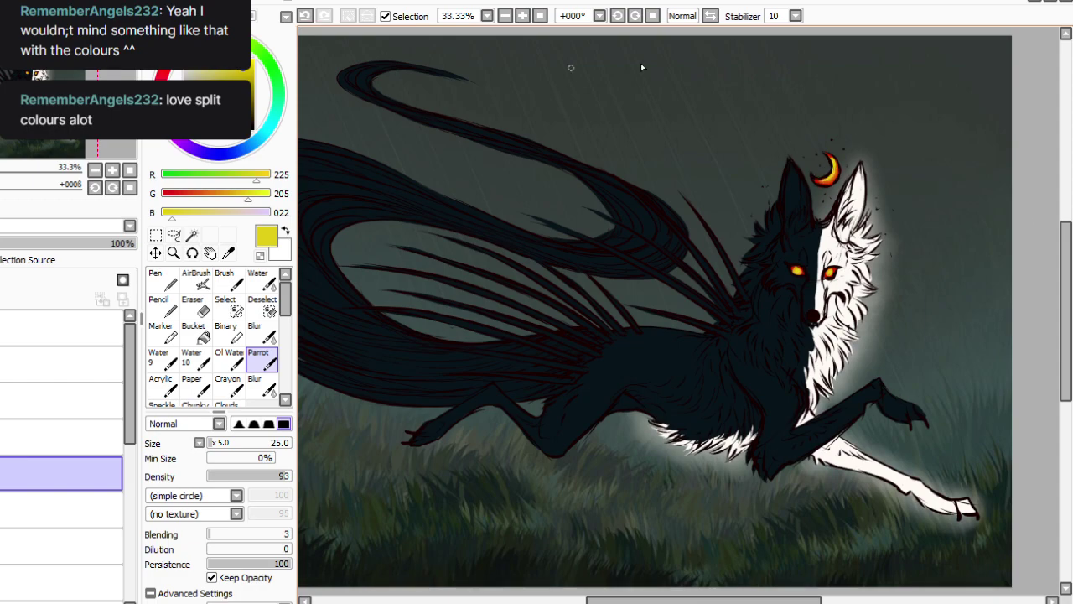
# Merge the eye and moon highlight layer with the layer below and save the painting.
pyautogui.click(192, 306)
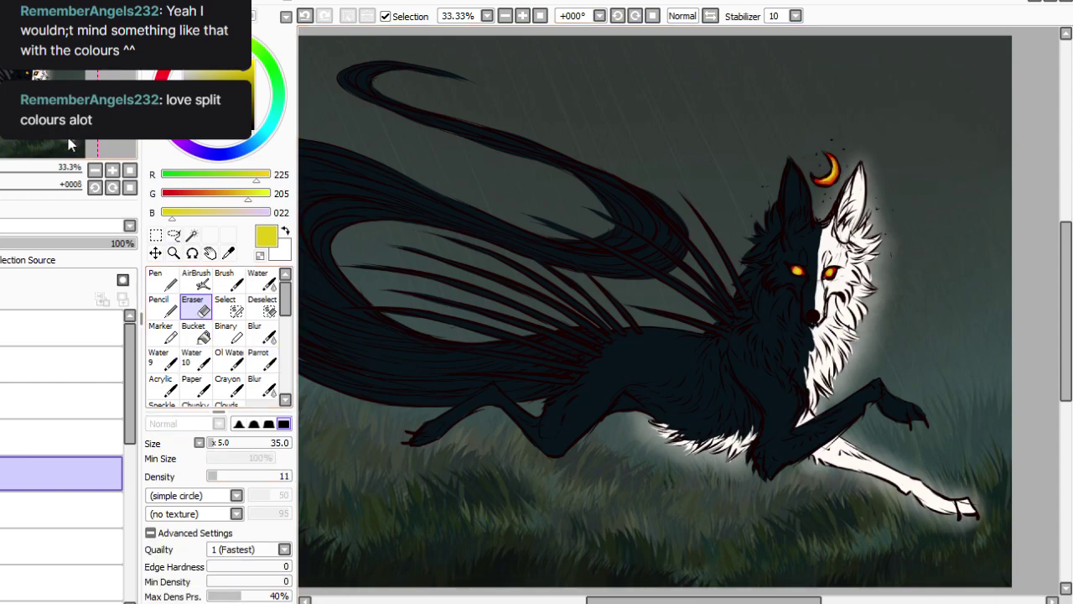
pyautogui.hotkey('ctrl', 'e')
pyautogui.click(1, 474)
pyautogui.click(1, 474)
pyautogui.hotkey('ctrl', 's')
# Paint a soft red glow (RGB 225, 52, 22) around the crescent moon and eyes with density 17 and size 85.
pyautogui.click(175, 58)
pyautogui.click(261, 360)
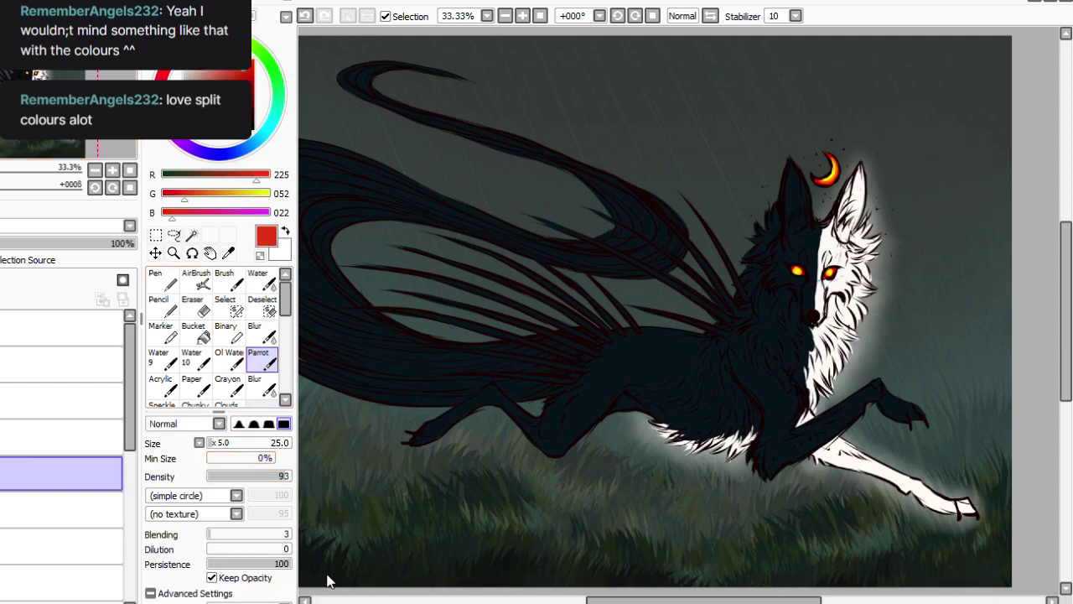
pyautogui.click(222, 477)
pyautogui.click(222, 442)
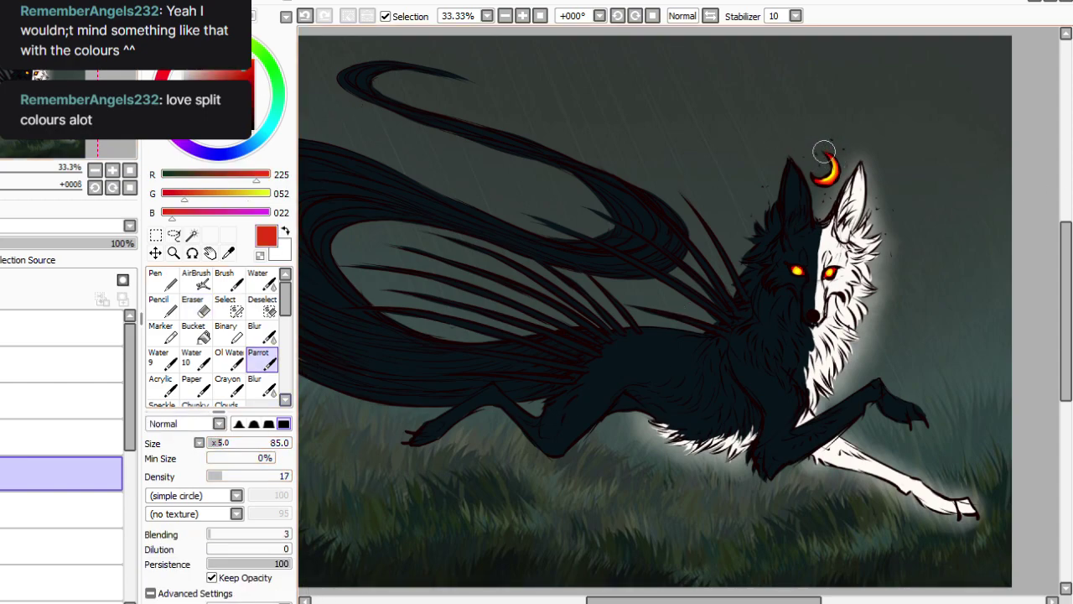
pyautogui.moveTo(822, 153)
pyautogui.mouseDown()
pyautogui.moveTo(830, 172)
pyautogui.moveTo(809, 172)
pyautogui.mouseUp()
pyautogui.moveTo(795, 268)
pyautogui.mouseDown()
pyautogui.moveTo(800, 254)
pyautogui.moveTo(832, 275)
pyautogui.mouseUp()
# Move the red glow layer down one position and blur the glow around the eyes and crescent moon.
pyautogui.moveTo(63, 475)
pyautogui.mouseDown()
pyautogui.moveTo(63, 518)
pyautogui.moveTo(59, 510)
pyautogui.mouseUp()
pyautogui.click(262, 334)
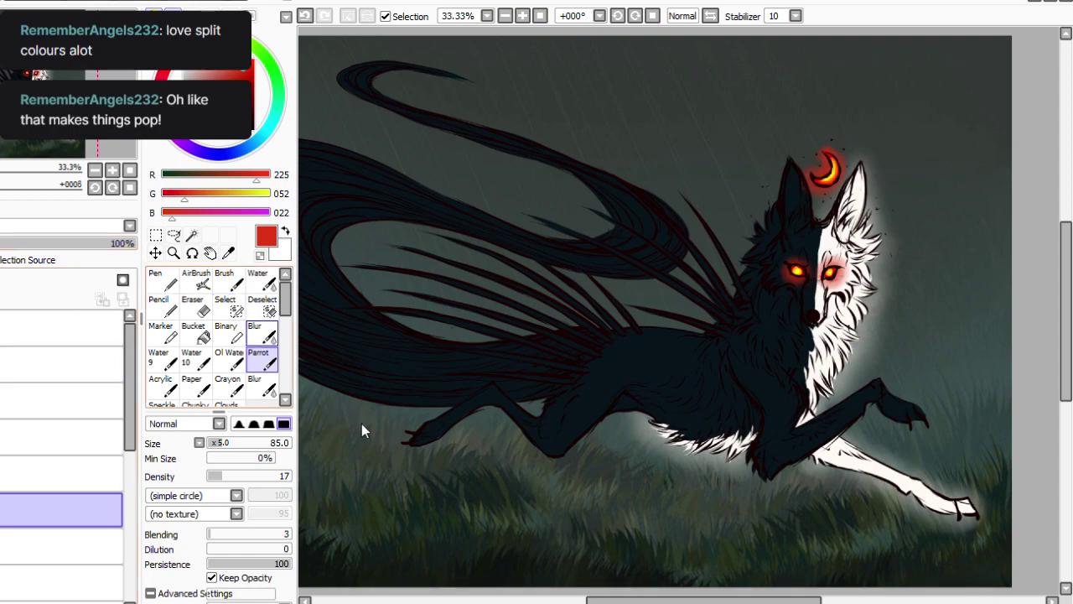
pyautogui.moveTo(835, 279)
pyautogui.mouseDown()
pyautogui.moveTo(818, 267)
pyautogui.moveTo(798, 286)
pyautogui.moveTo(801, 252)
pyautogui.moveTo(813, 274)
pyautogui.mouseUp()
pyautogui.moveTo(810, 182)
pyautogui.mouseDown()
pyautogui.moveTo(809, 149)
pyautogui.moveTo(833, 150)
pyautogui.mouseUp()
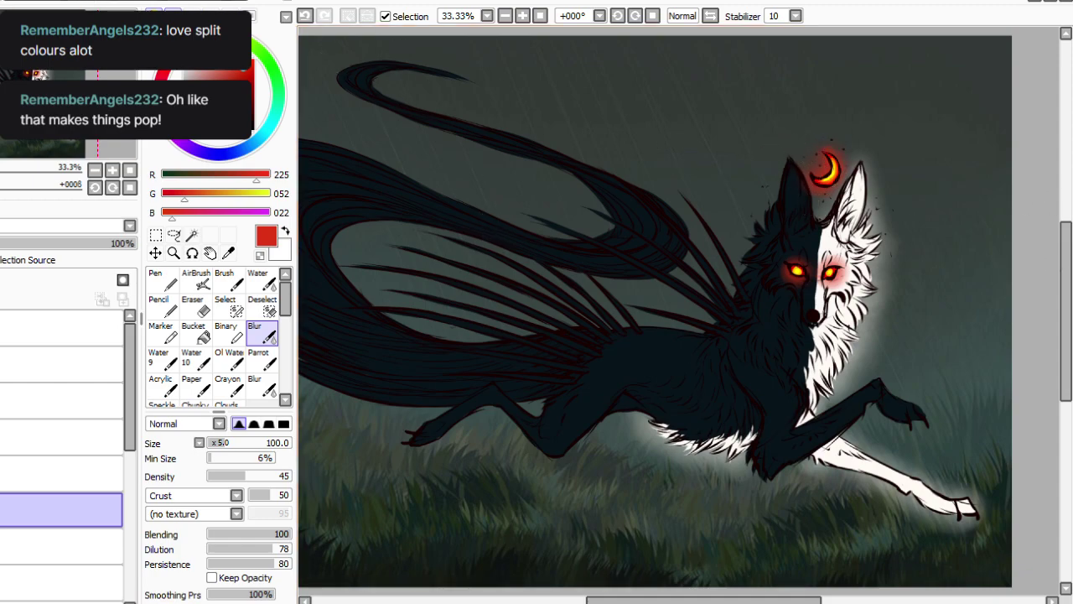
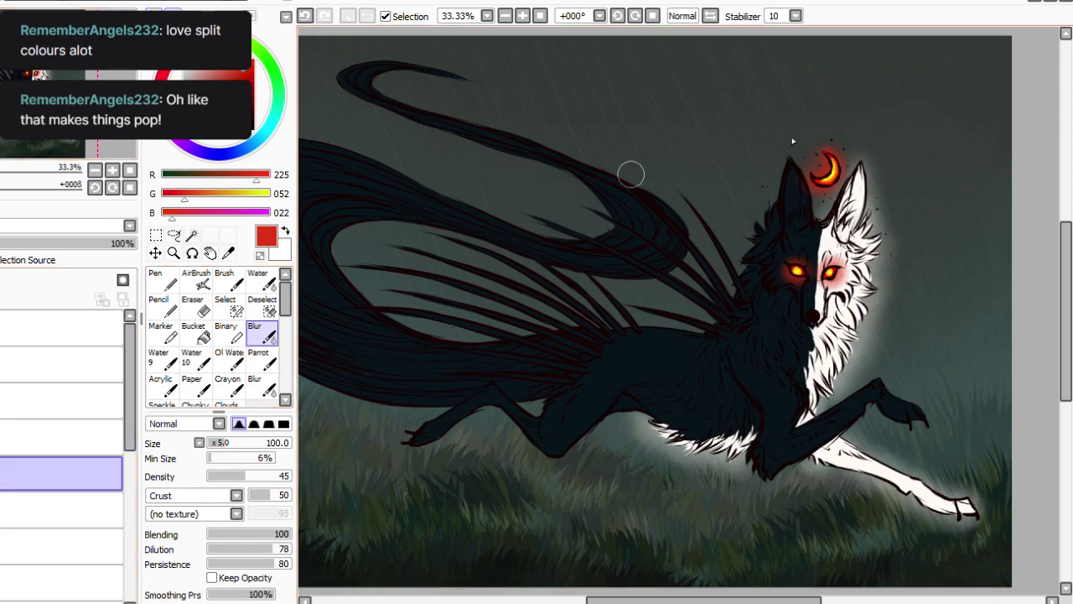
# Paint small red specks (RGB 255, 0, 0) along the thin spines on the wolf's back with the Parrot brush, density 100 and size 25.
pyautogui.press('-')
pyautogui.press('+')
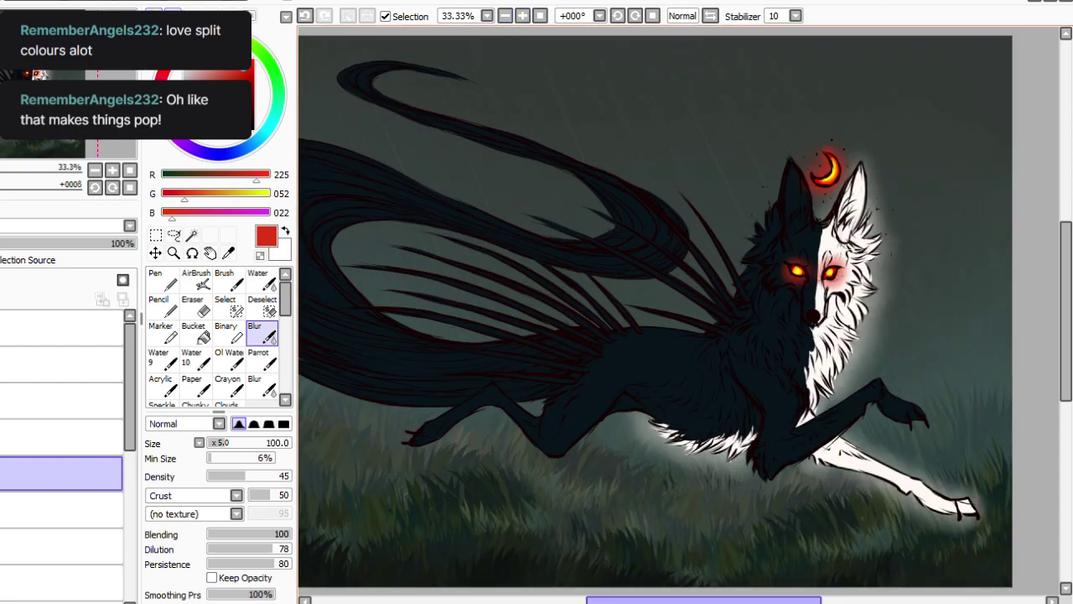
pyautogui.moveTo(662, 602); pyautogui.dragTo(664, 601)
pyautogui.click(228, 253)
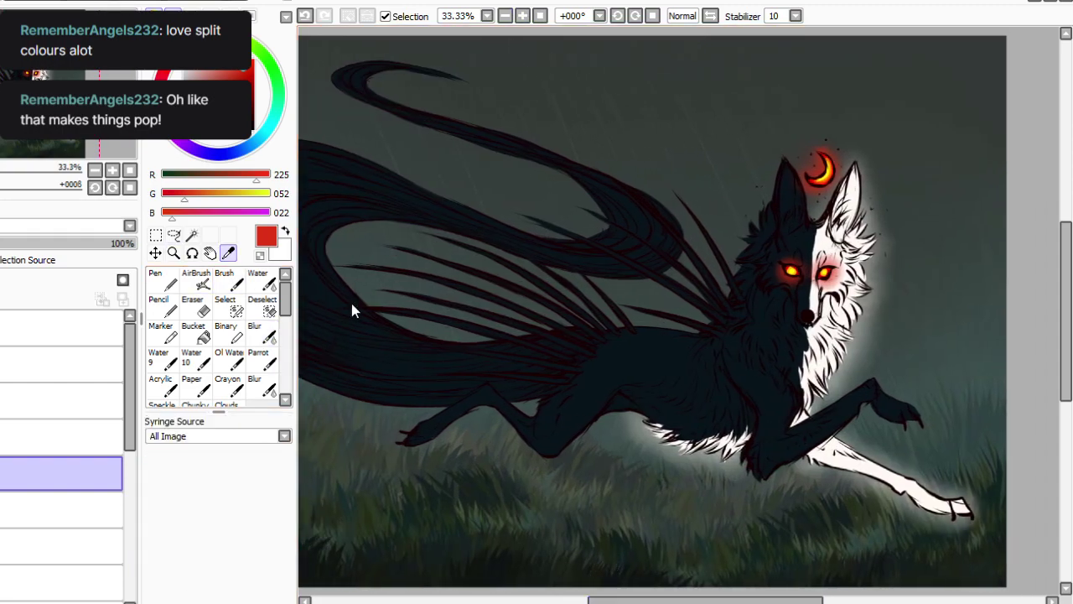
pyautogui.click(820, 178)
pyautogui.click(1036, 339)
pyautogui.click(262, 360)
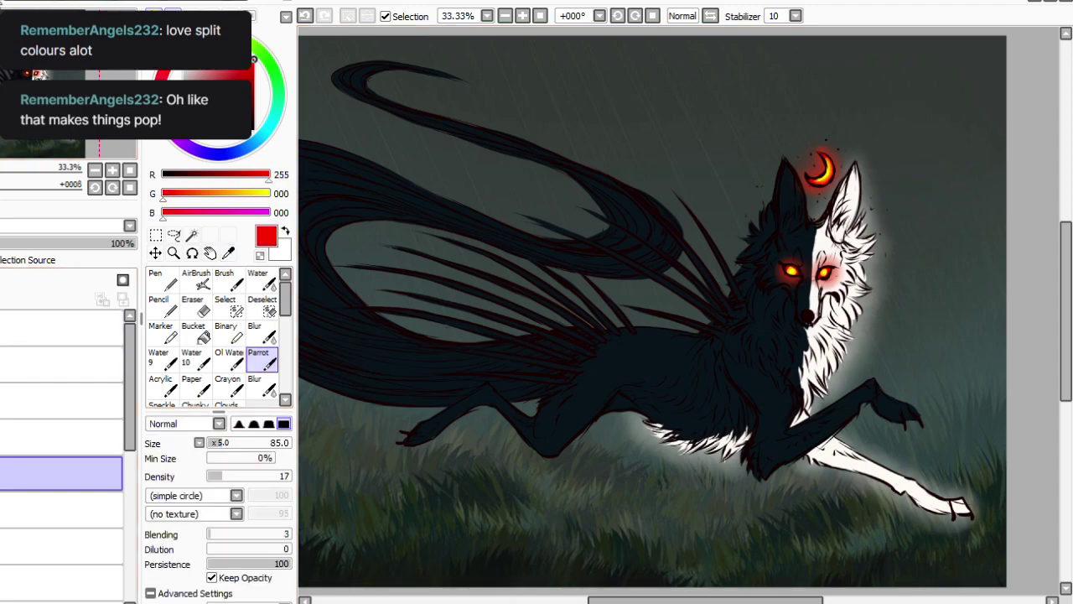
pyautogui.click(2, 474)
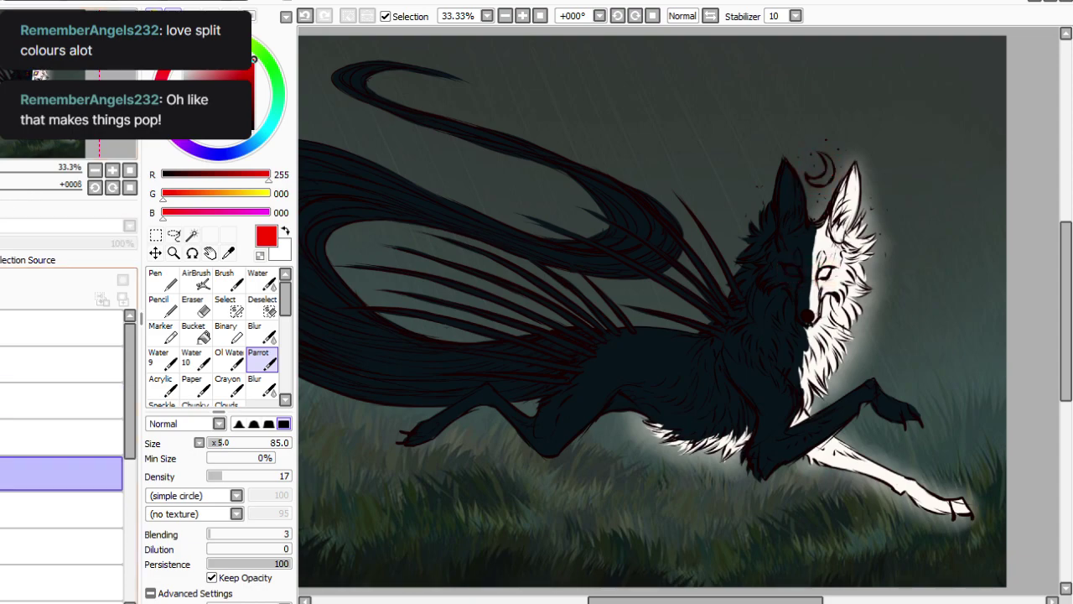
pyautogui.click(2, 474)
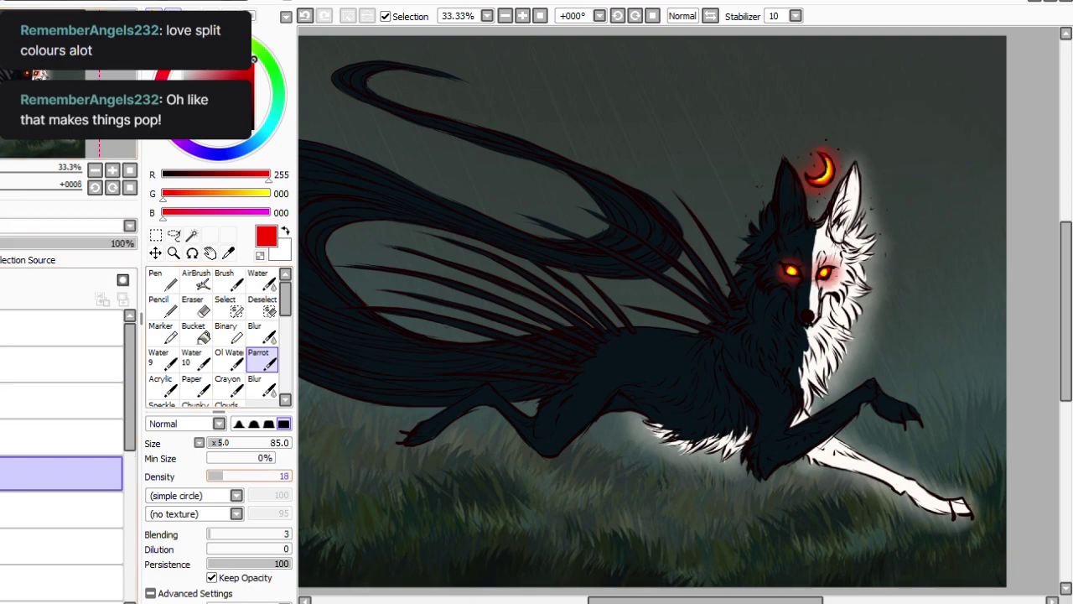
pyautogui.click(290, 475)
pyautogui.click(212, 442)
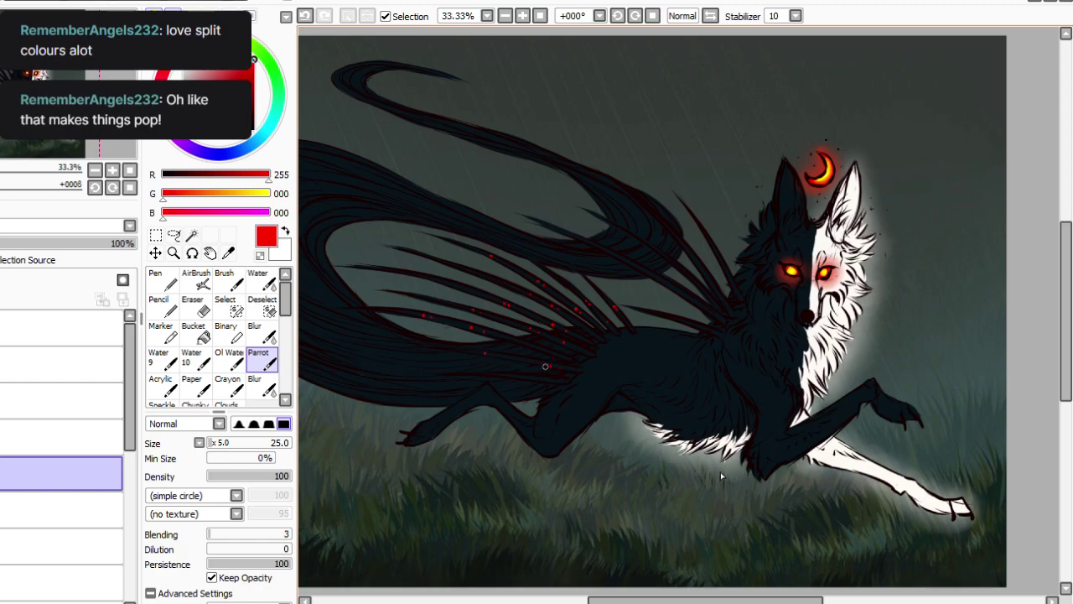
pyautogui.click(618, 16)
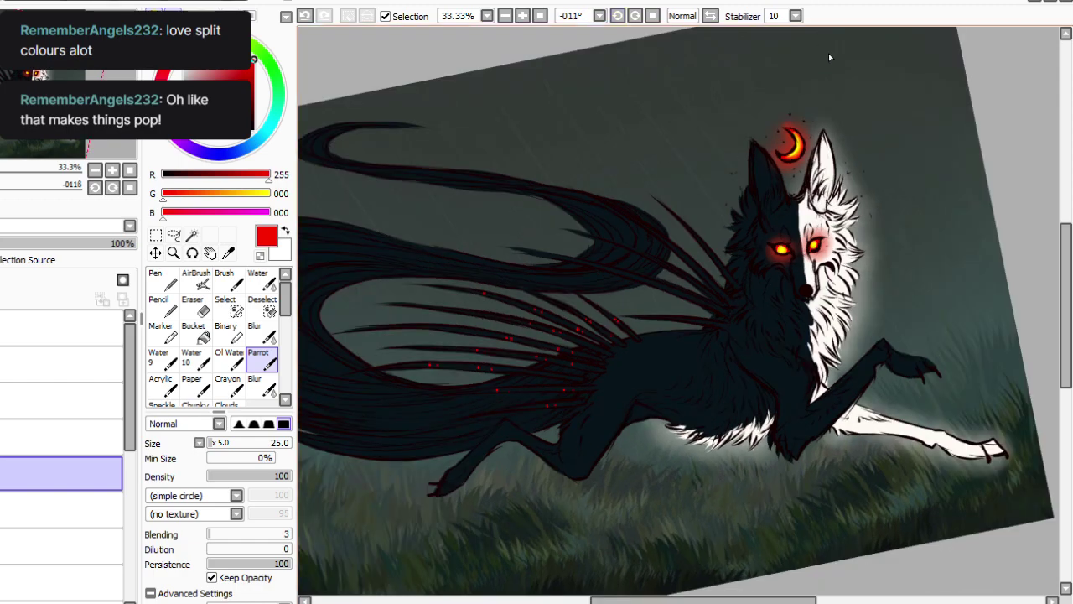
pyautogui.click(700, 241)
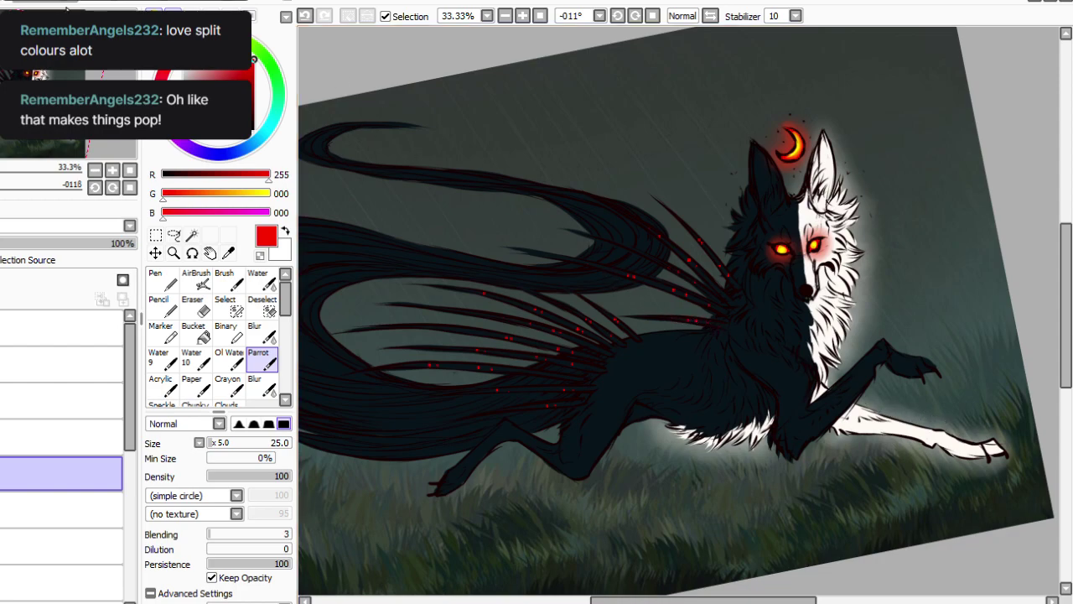
# Add small yellow specks (RGB 255, 201, 0) among the red ones on the back spines, undoing a stray mark, and straighten the canvas.
pyautogui.click(228, 253)
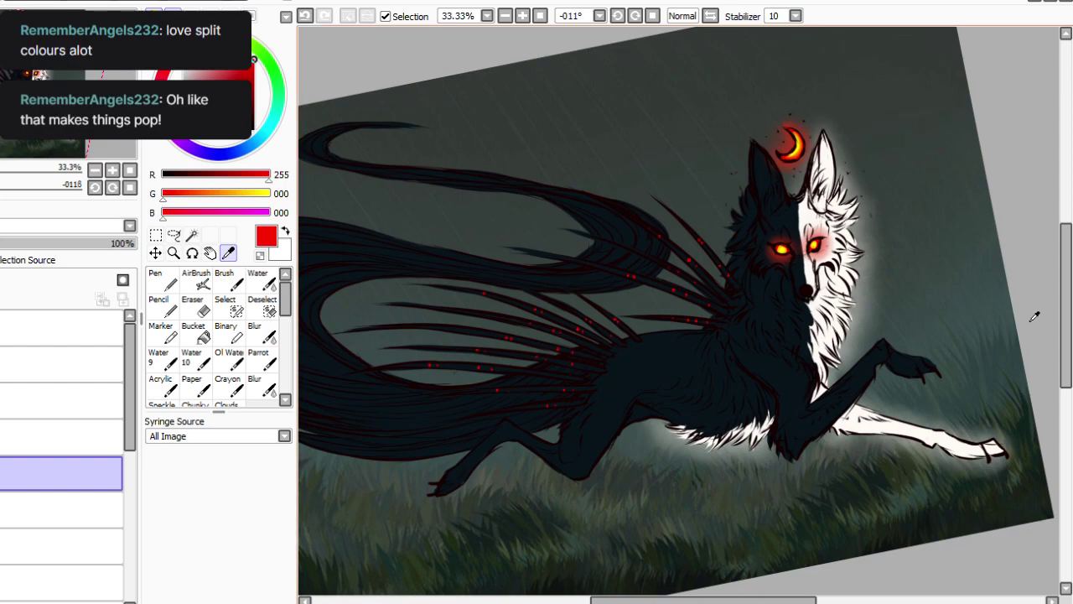
pyautogui.click(1043, 181)
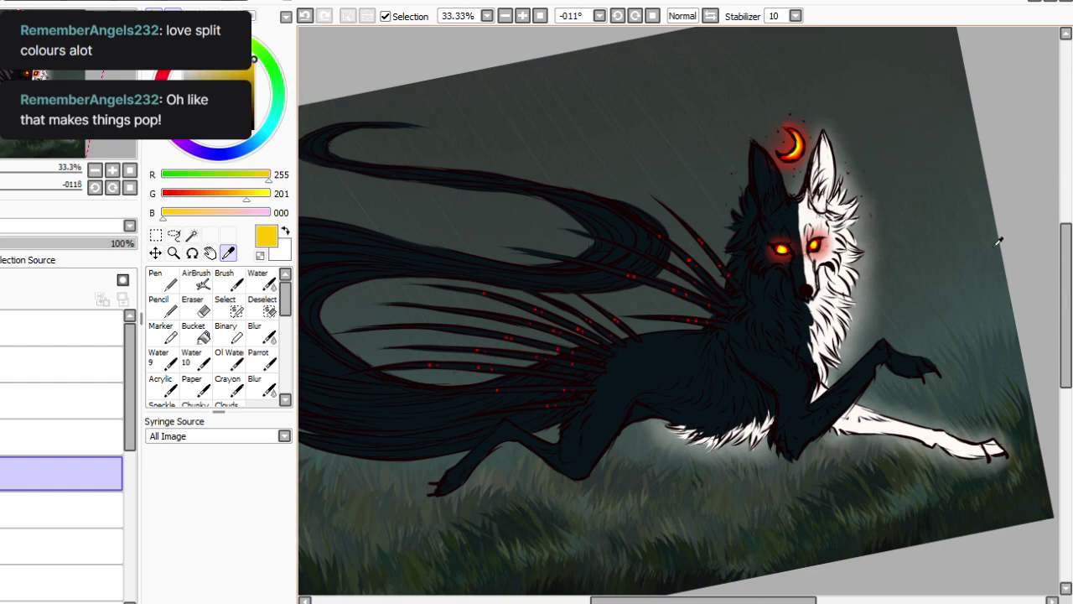
pyautogui.click(263, 360)
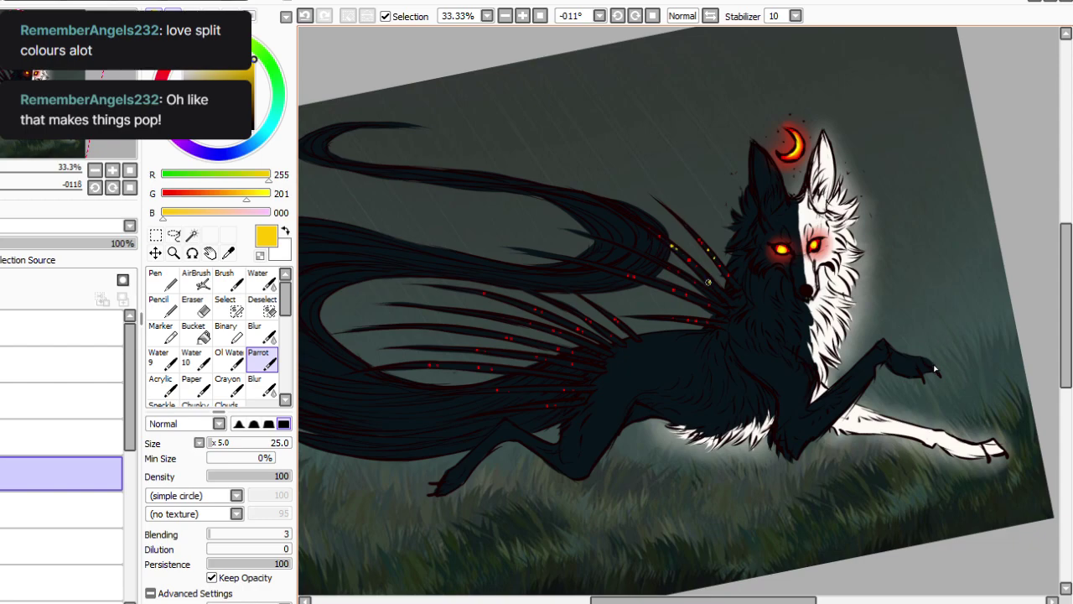
pyautogui.click(641, 255)
pyautogui.click(667, 284)
pyautogui.click(697, 299)
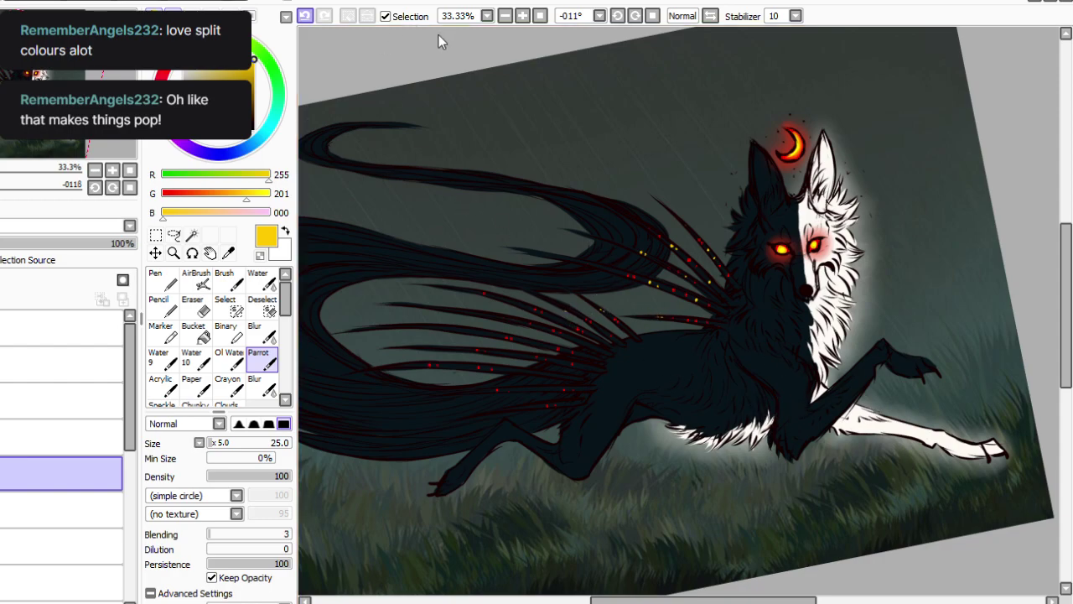
pyautogui.click(306, 16)
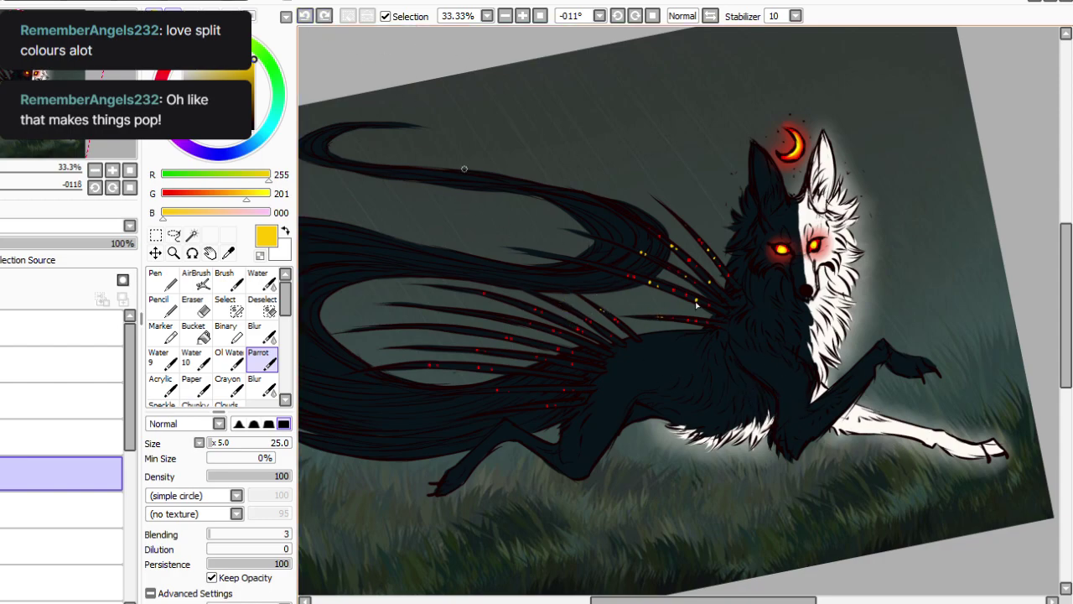
pyautogui.click(563, 303)
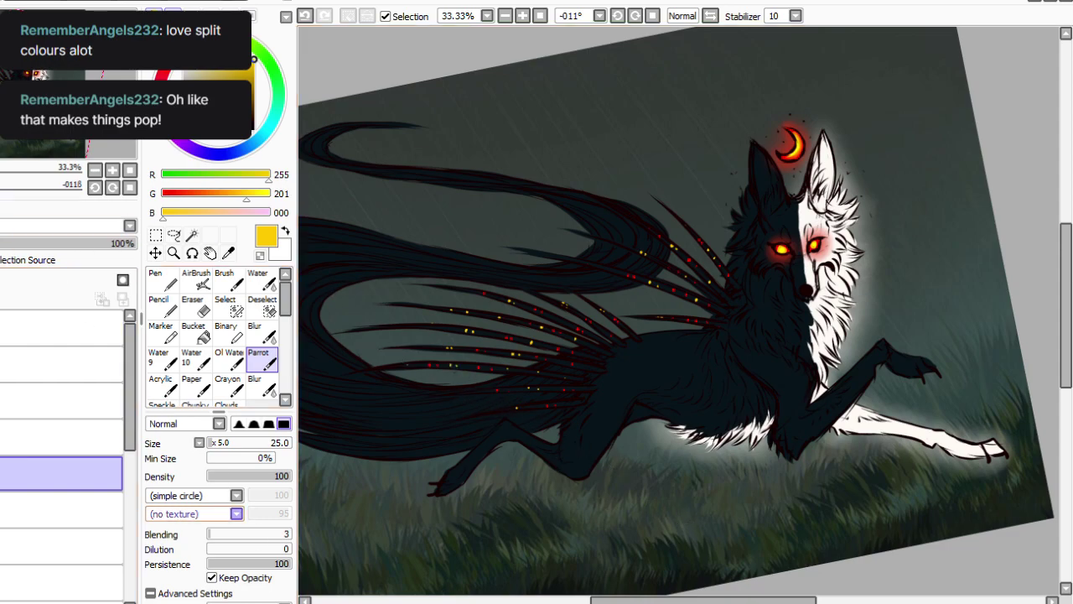
pyautogui.press('Delete')
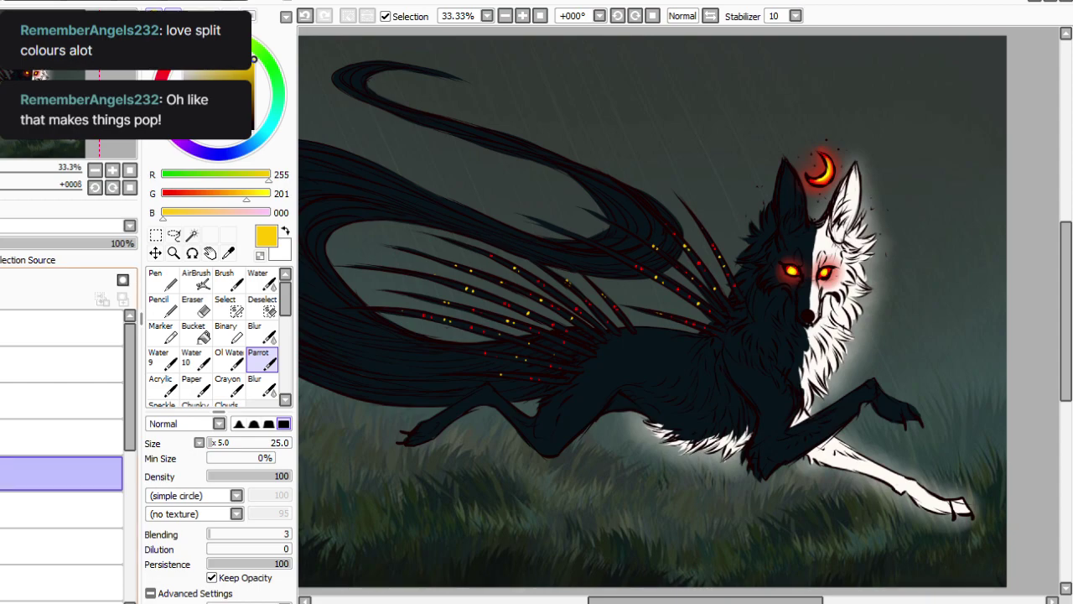
# Fade the specks toward the base of the back spines with a size 350 Eraser at density 7 and 12.
pyautogui.press('e')
pyautogui.click(213, 475)
pyautogui.moveTo(214, 443); pyautogui.dragTo(266, 443)
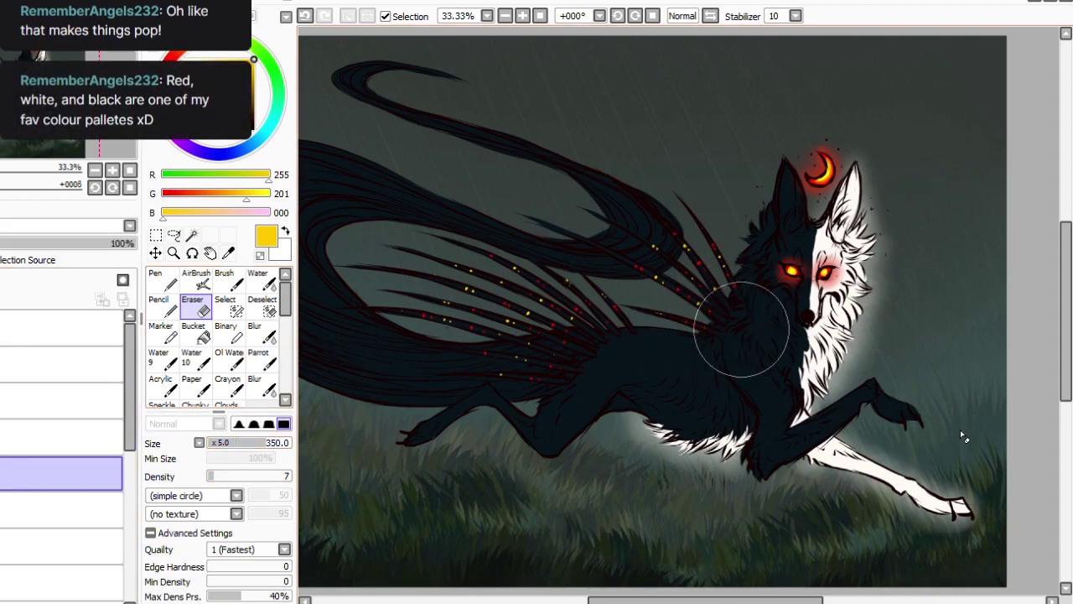
pyautogui.click(217, 475)
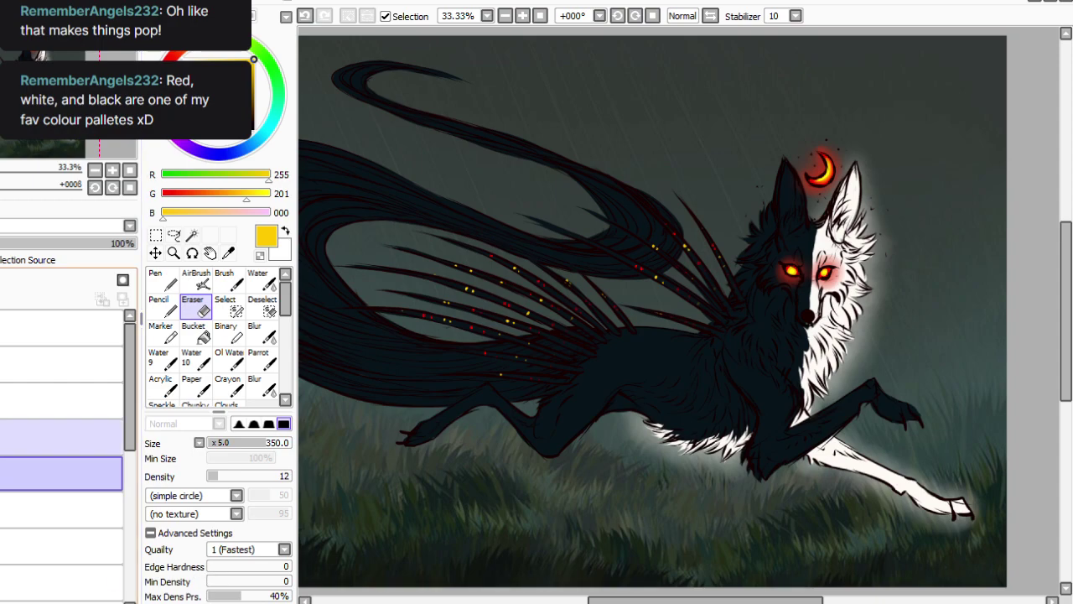
# Sample red (RGB 255, 2, 0) from the crescent moon and scatter specks along the large curving tails with the size 25 Parrot brush.
pyautogui.click(260, 359)
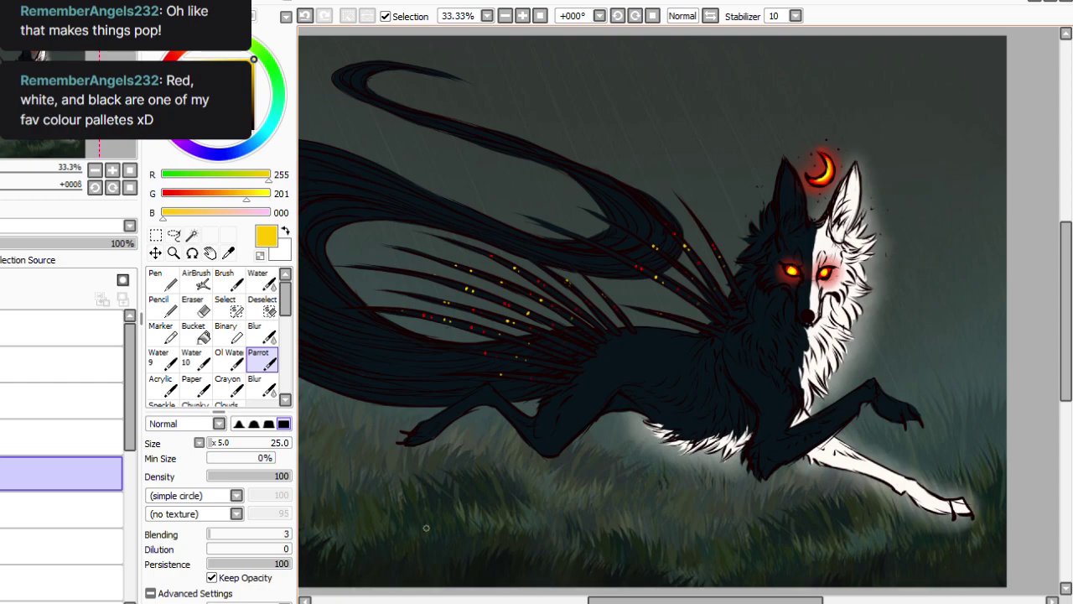
pyautogui.click(228, 253)
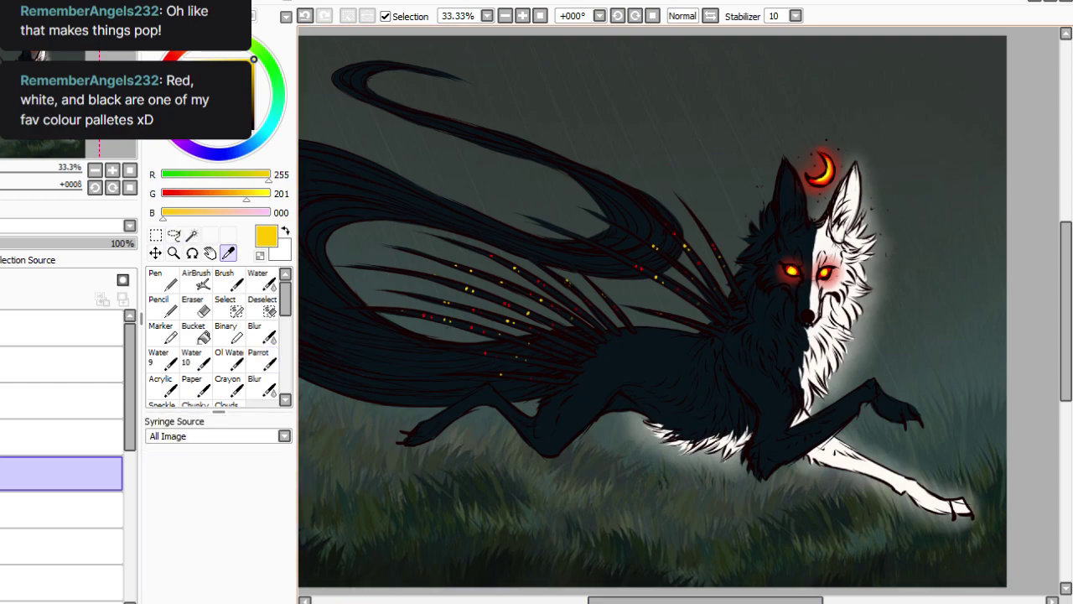
pyautogui.click(825, 173)
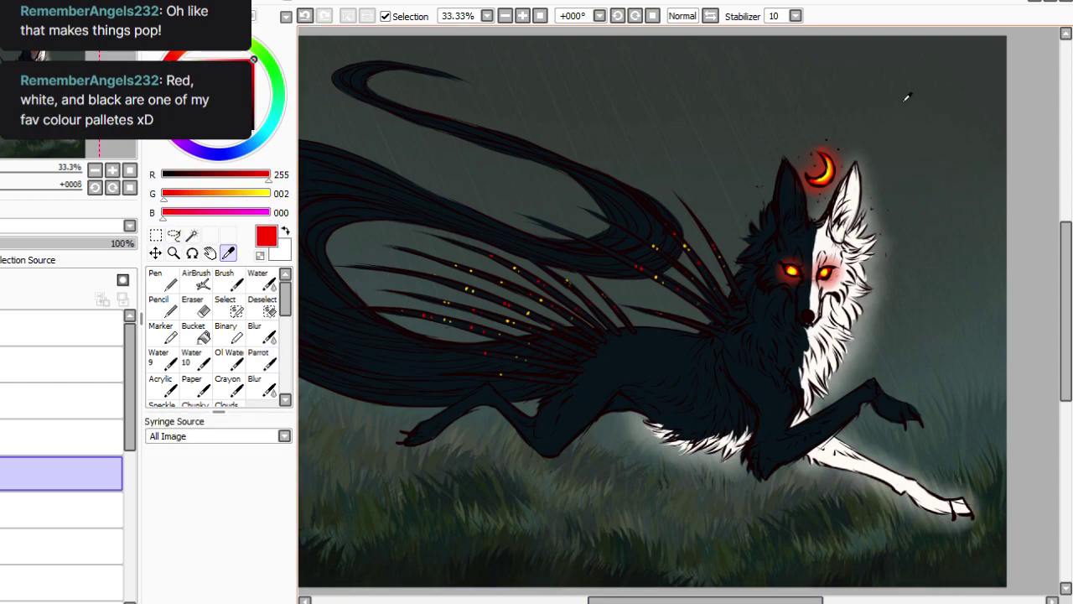
pyautogui.click(262, 359)
pyautogui.moveTo(625, 600); pyautogui.dragTo(611, 591)
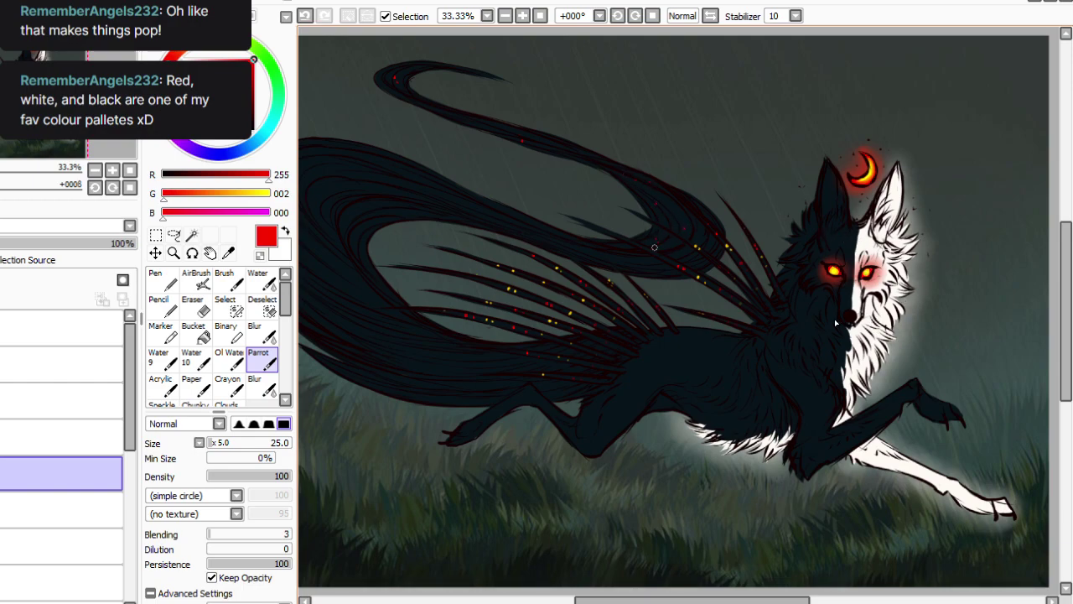
pyautogui.click(417, 191)
pyautogui.click(422, 197)
pyautogui.click(451, 207)
pyautogui.click(492, 221)
pyautogui.moveTo(580, 600); pyautogui.dragTo(557, 600)
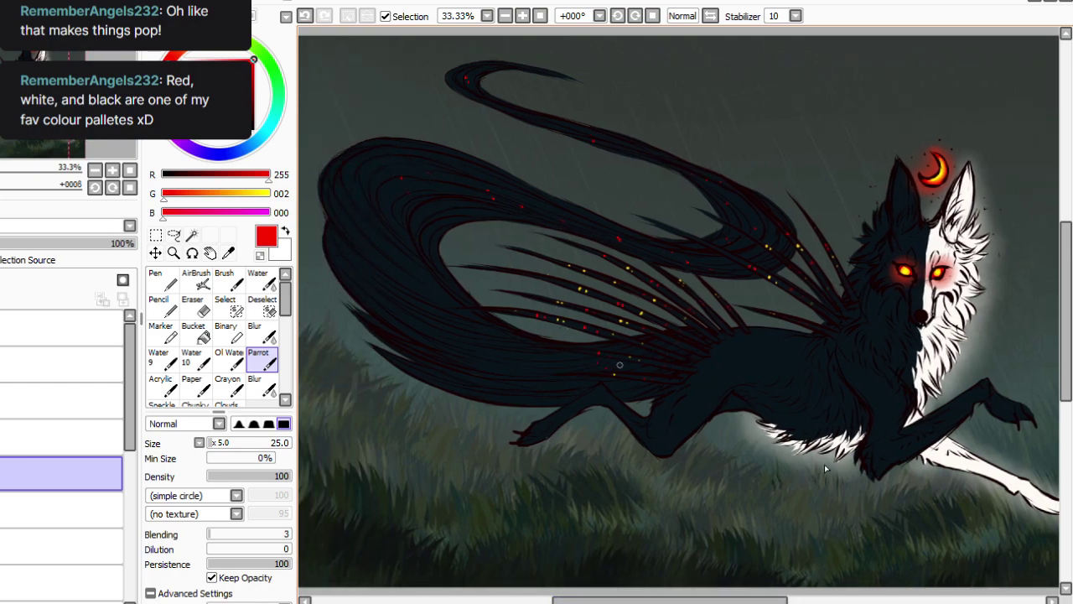
pyautogui.click(483, 364)
pyautogui.click(378, 263)
# Scatter yellow specks (RGB 255, 201, 0) among the red ones on the large curving tails and save the painting.
pyautogui.press('alt')
pyautogui.click(581, 289)
pyautogui.click(261, 361)
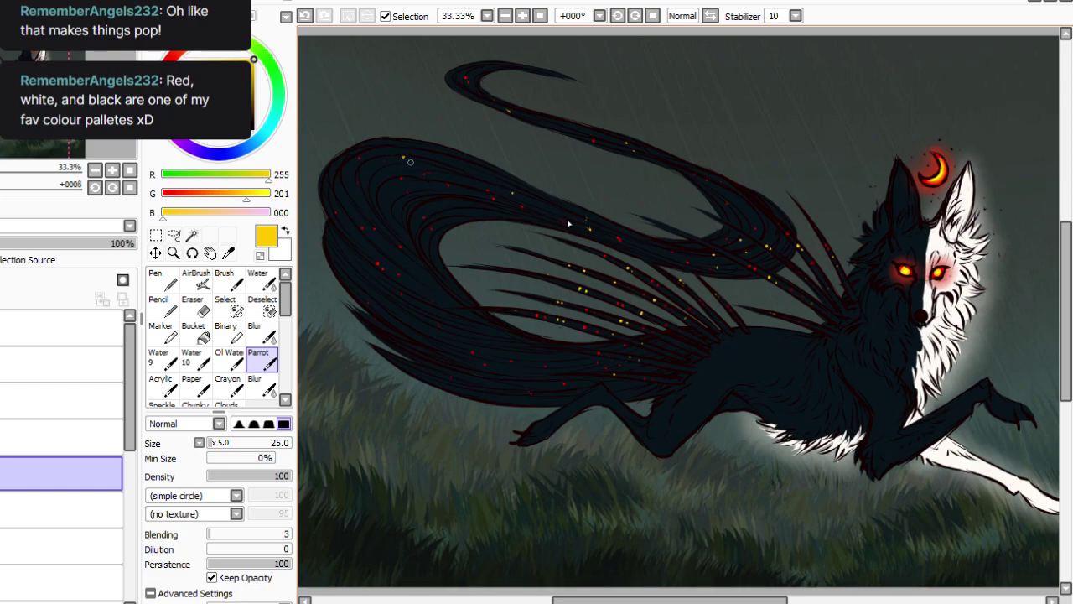
pyautogui.click(399, 234)
pyautogui.click(387, 315)
pyautogui.click(392, 319)
pyautogui.click(419, 335)
pyautogui.hotkey('ctrl', 's')
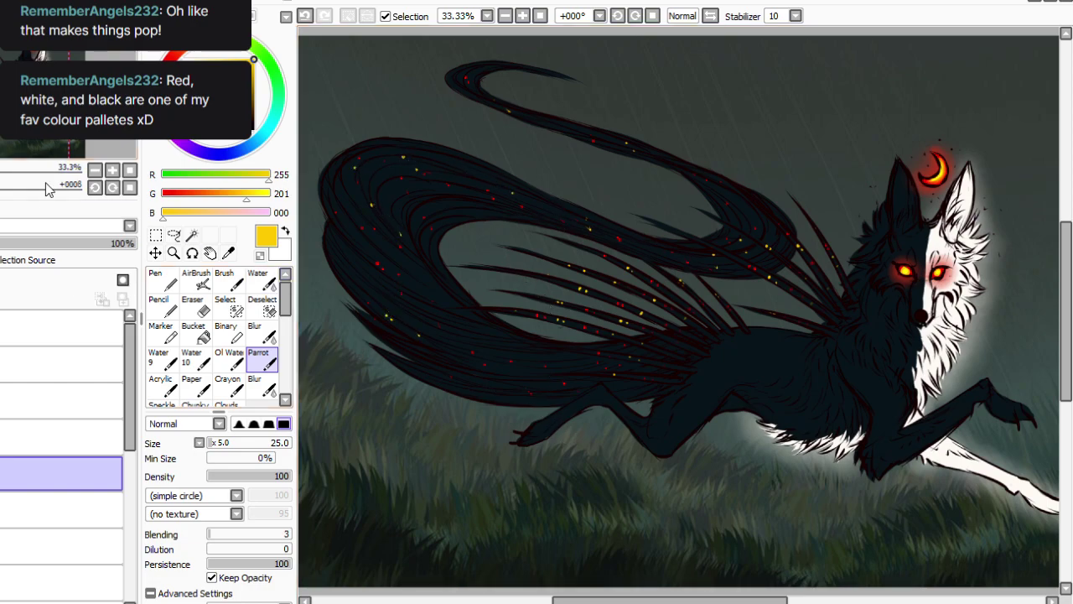
# Compare the painting with the speck layer hidden and shown, and sample orange-red (RGB 255, 67, 0) from the crescent moon for the Parrot brush.
pyautogui.click(2, 474)
pyautogui.click(1, 474)
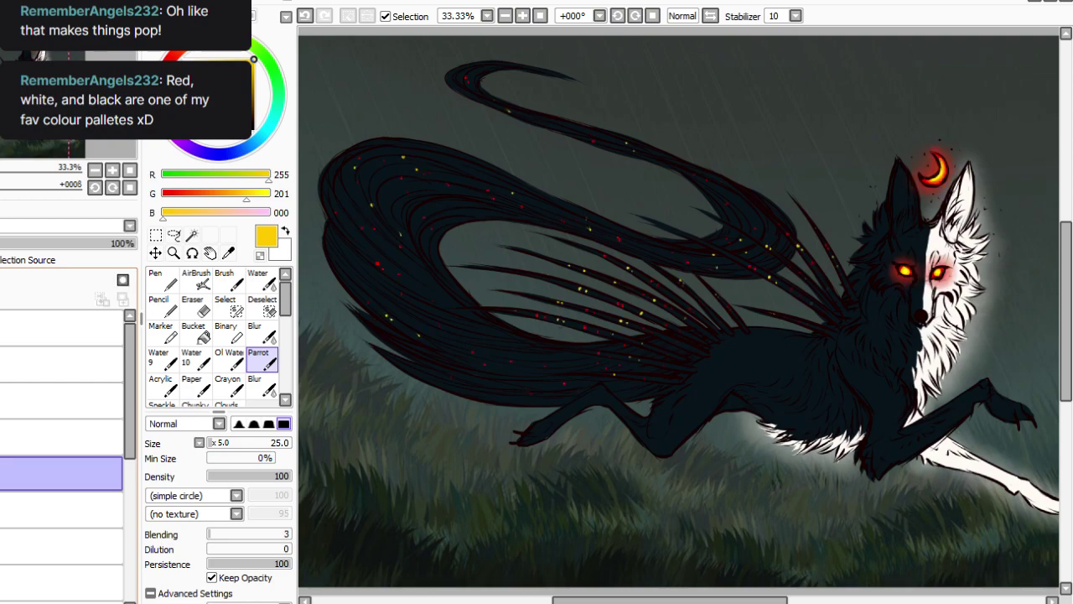
pyautogui.click(2, 474)
pyautogui.click(1, 474)
pyautogui.press('alt')
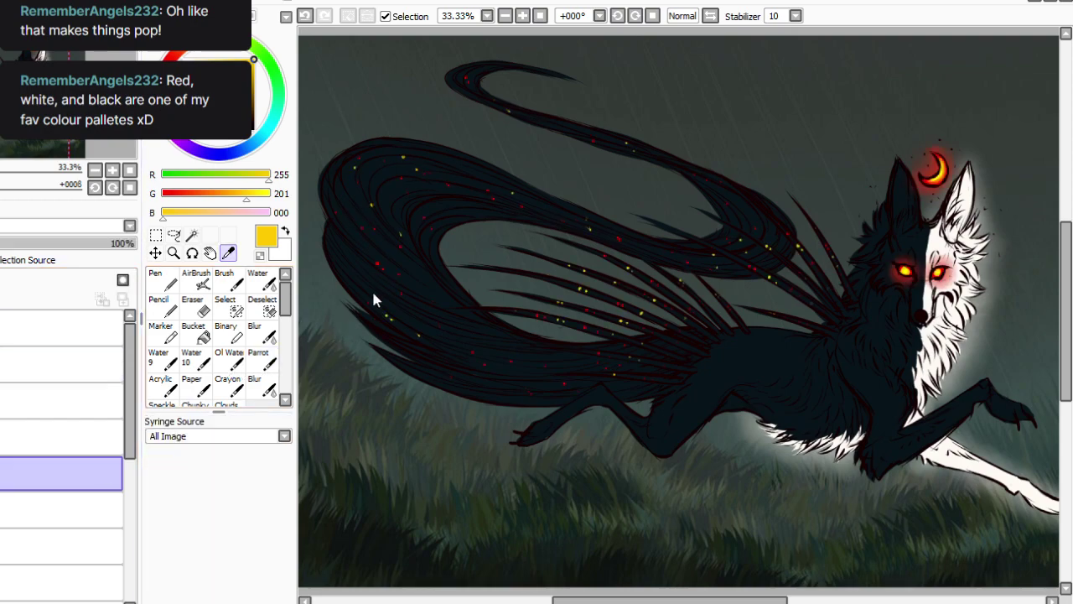
pyautogui.click(941, 178)
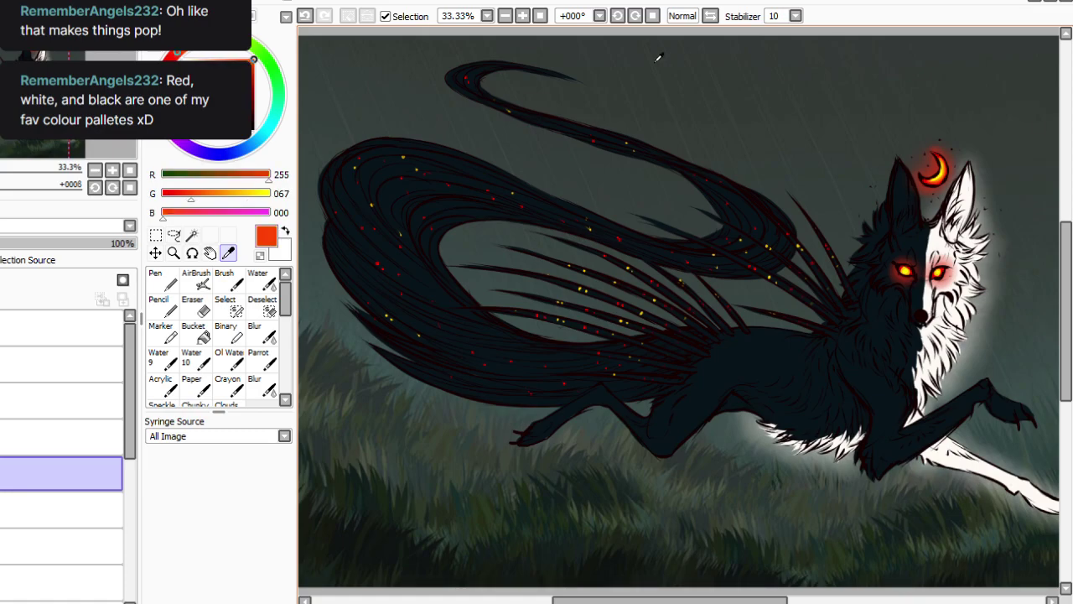
pyautogui.click(262, 359)
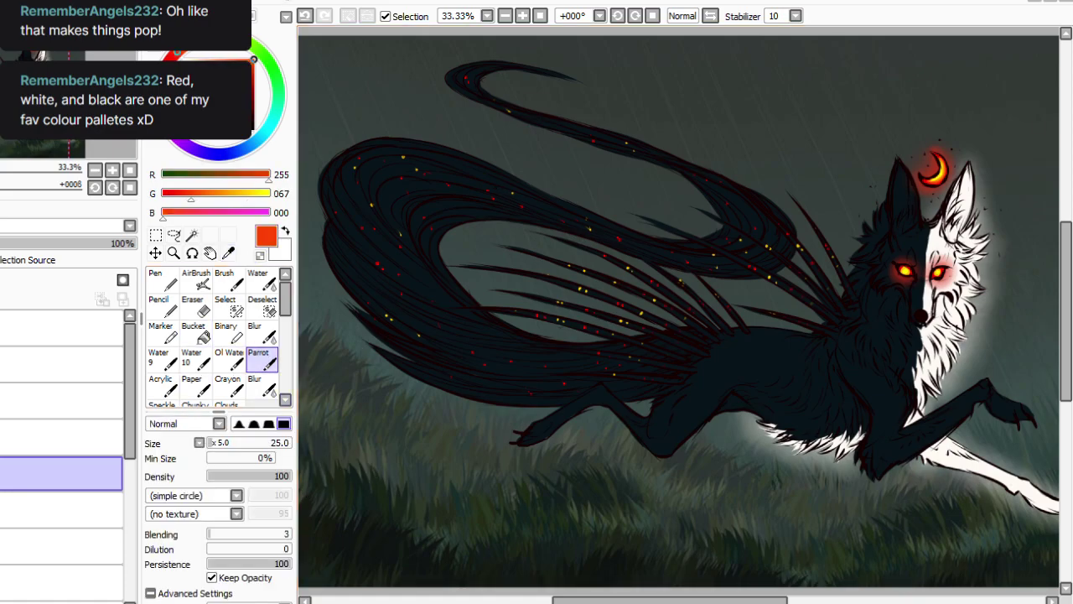
# Paint an orange-red grinning face with eyes, nose and jagged mouth on the wolf's chest fur at brush size 30.
pyautogui.moveTo(662, 600); pyautogui.dragTo(707, 601)
pyautogui.click(522, 16)
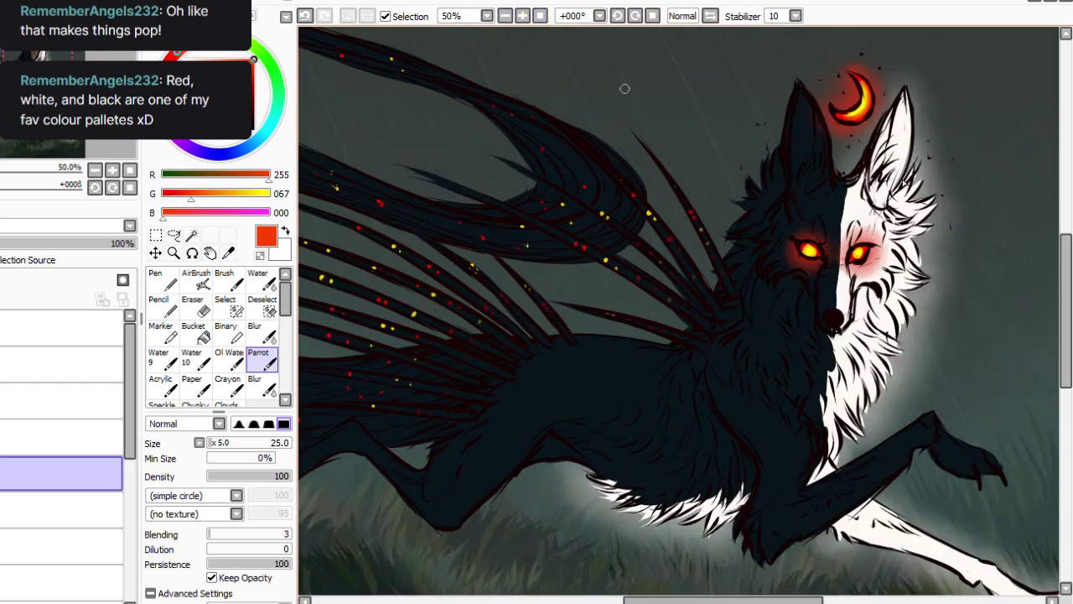
pyautogui.press(']')
pyautogui.moveTo(801, 336); pyautogui.dragTo(812, 345)
pyautogui.moveTo(816, 388)
pyautogui.mouseDown()
pyautogui.moveTo(812, 401)
pyautogui.moveTo(790, 369)
pyautogui.moveTo(793, 377)
pyautogui.mouseUp()
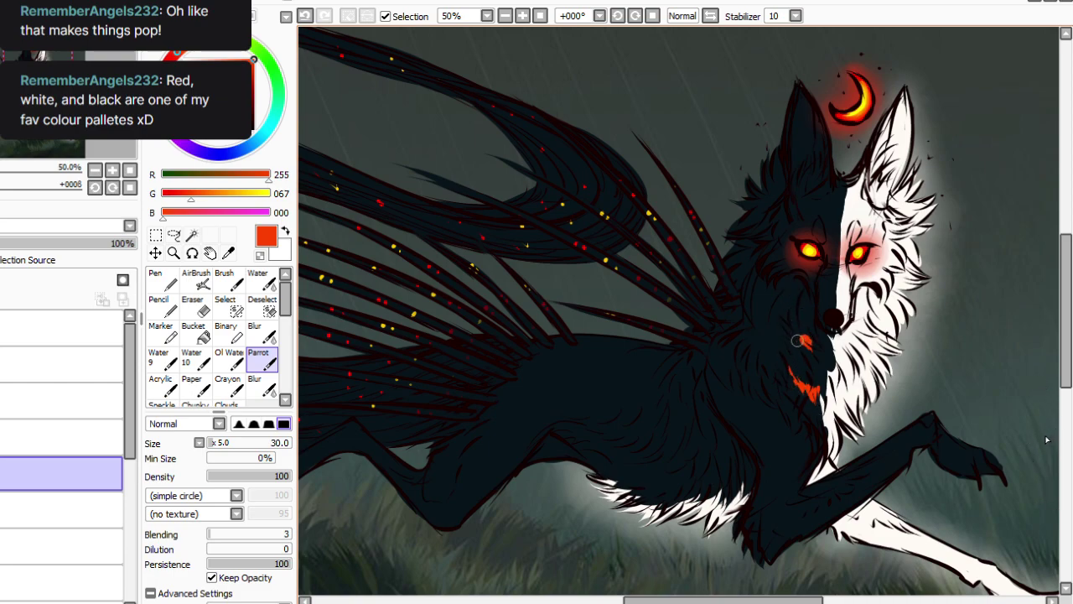
pyautogui.moveTo(822, 363)
pyautogui.mouseDown()
pyautogui.moveTo(825, 377)
pyautogui.moveTo(854, 342)
pyautogui.moveTo(846, 348)
pyautogui.mouseUp()
pyautogui.moveTo(824, 386); pyautogui.dragTo(843, 400)
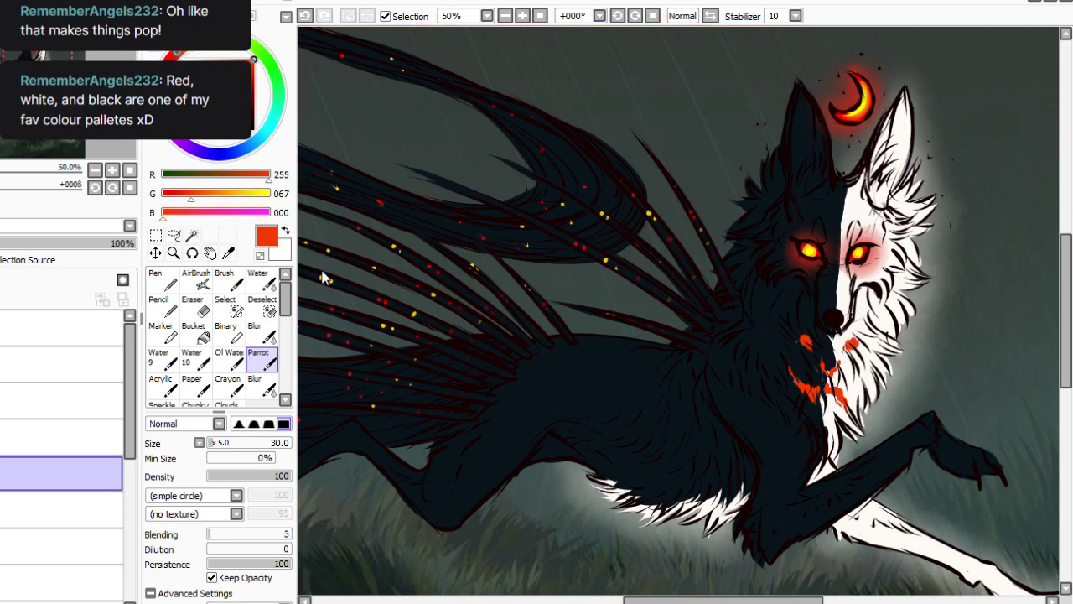
# Sample the bright yellow from the wolf's eye and paint glowing highlights inside the chest face's eyes, nose and mouth.
pyautogui.click(228, 253)
pyautogui.click(809, 251)
pyautogui.click(261, 334)
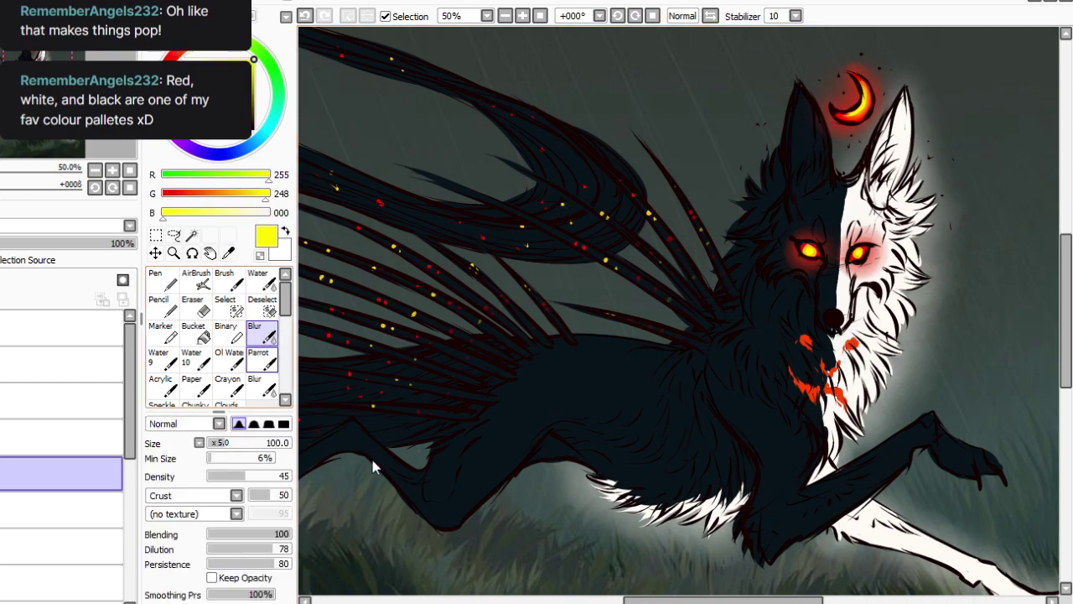
pyautogui.click(261, 361)
pyautogui.moveTo(679, 310); pyautogui.dragTo(680, 302)
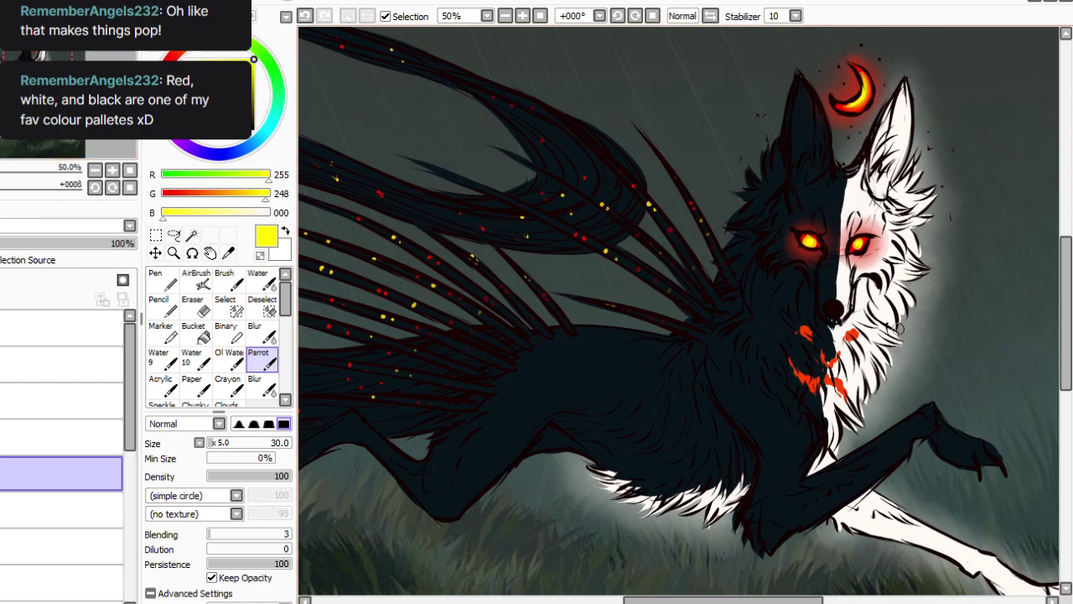
pyautogui.moveTo(849, 337); pyautogui.dragTo(849, 338)
pyautogui.moveTo(824, 357)
pyautogui.mouseDown()
pyautogui.moveTo(826, 382)
pyautogui.moveTo(803, 376)
pyautogui.moveTo(822, 383)
pyautogui.mouseUp()
# Sample red from the moon and deepen the chest face's mouth on the adjacent layer, checking it with the highlights hidden and shown.
pyautogui.click(63, 509)
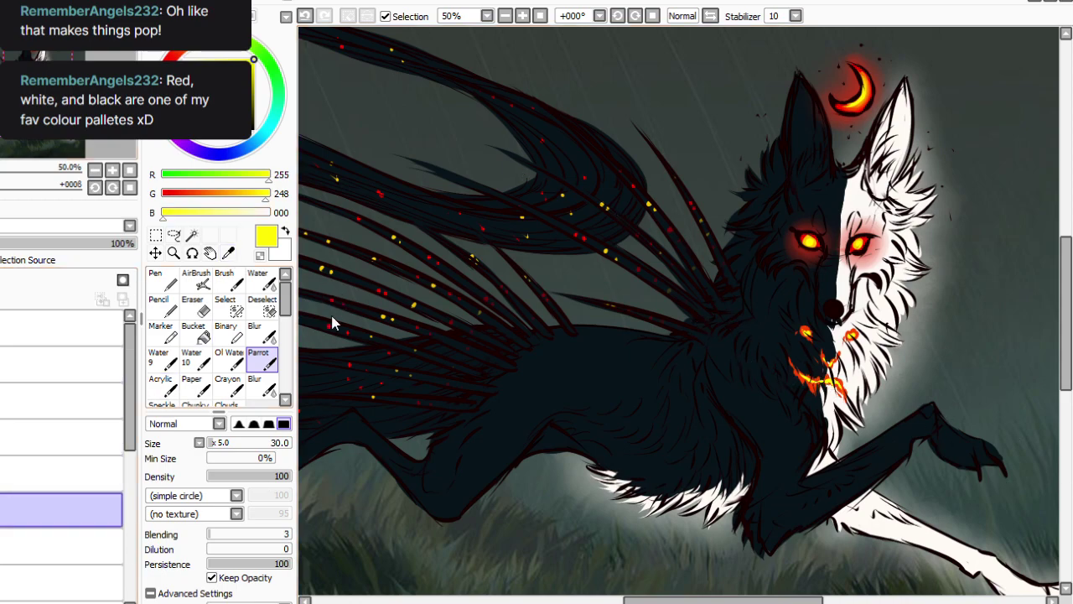
pyautogui.press('alt')
pyautogui.click(860, 73)
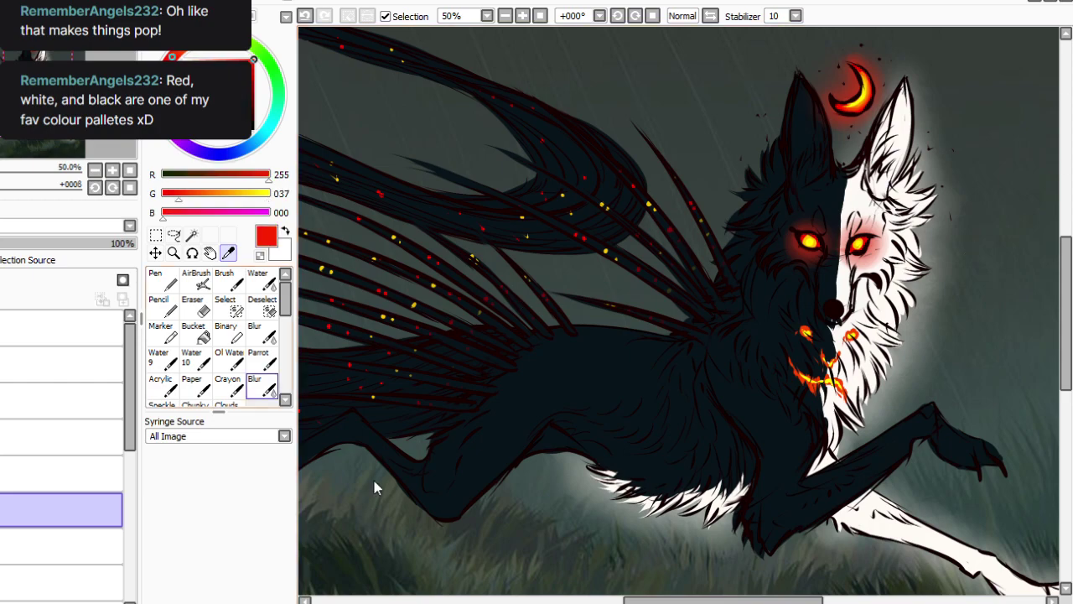
pyautogui.click(262, 360)
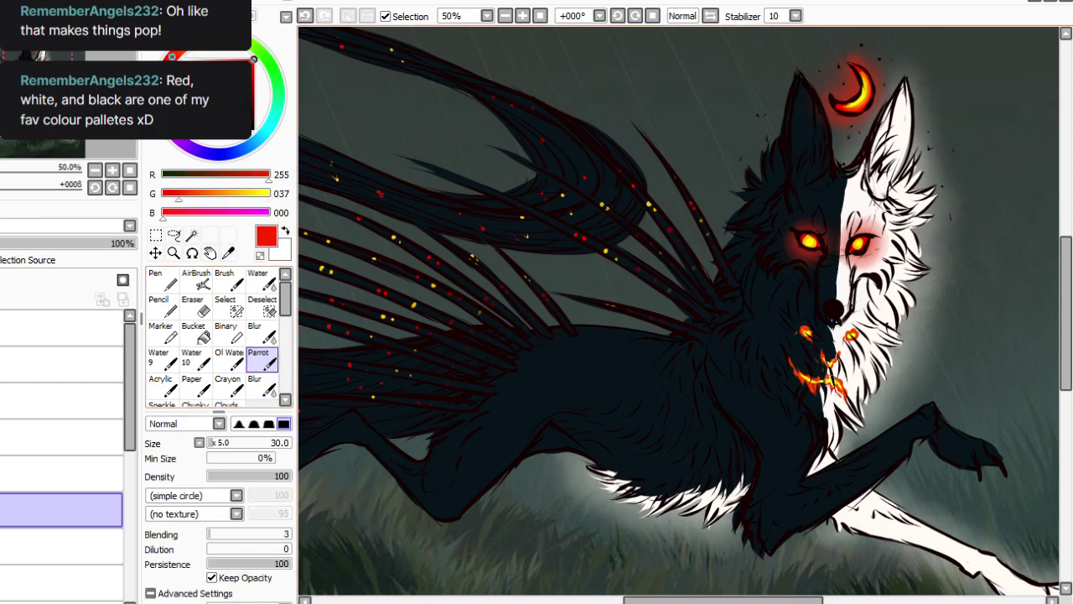
pyautogui.moveTo(830, 389); pyautogui.dragTo(832, 392)
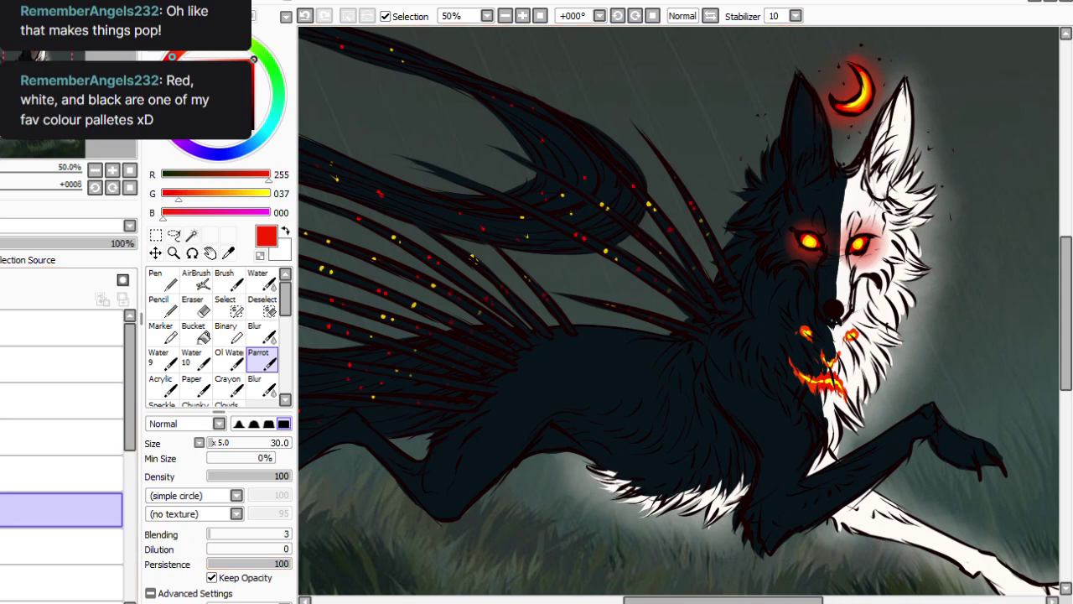
pyautogui.click(0, 474)
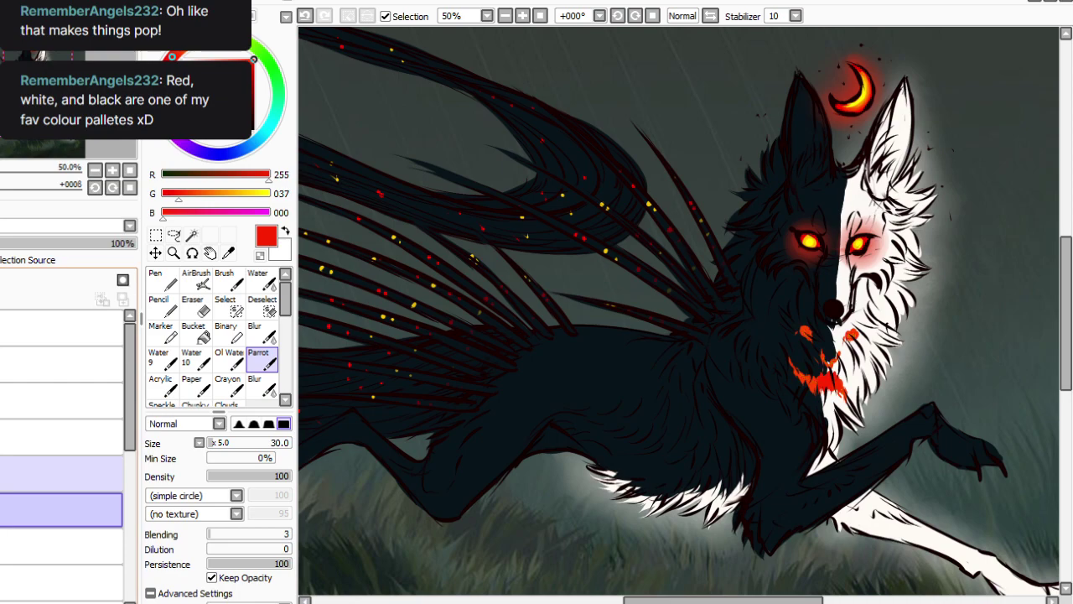
pyautogui.click(0, 473)
pyautogui.click(1, 473)
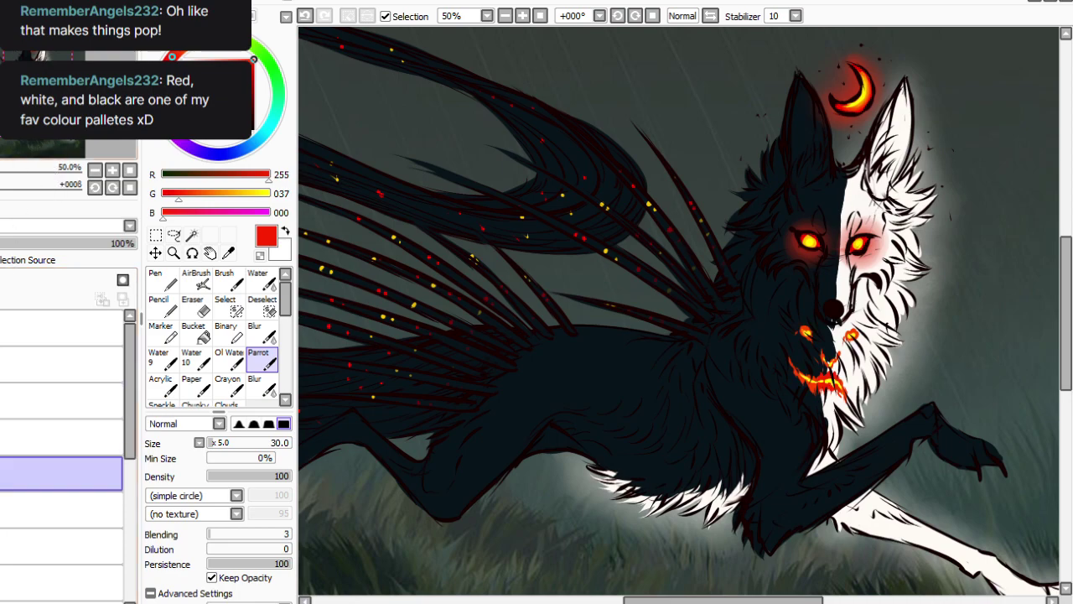
# Paint thin orange-red lines along the muzzle at brush size 5 and a small crescent on the forehead at size 20.
pyautogui.click(228, 253)
pyautogui.click(434, 222)
pyautogui.click(263, 359)
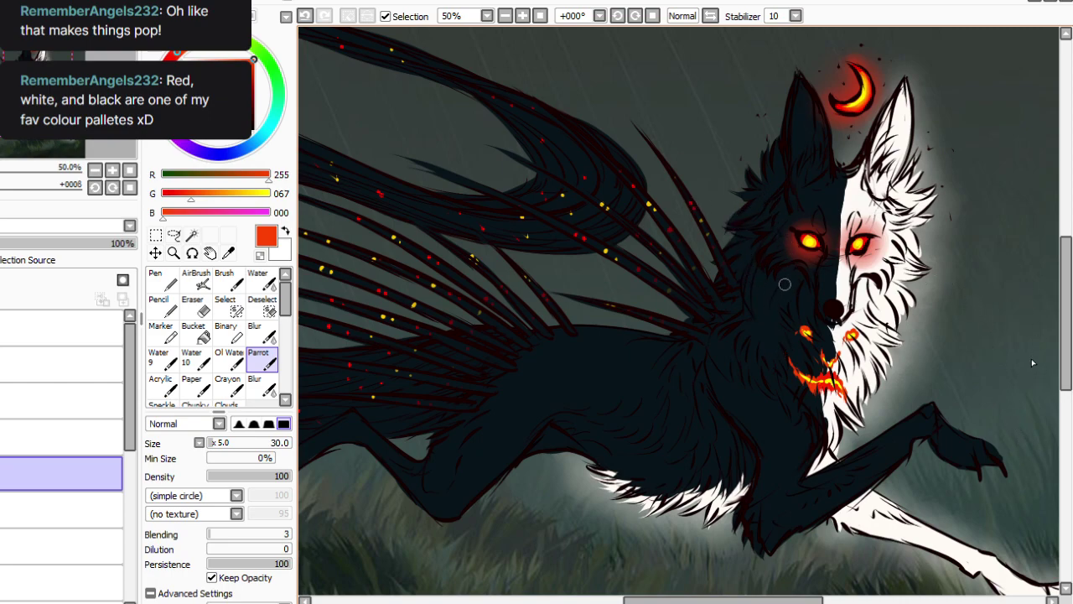
pyautogui.click(209, 442)
pyautogui.moveTo(0, 243); pyautogui.dragTo(136, 243)
pyautogui.click(1, 474)
pyautogui.click(2, 473)
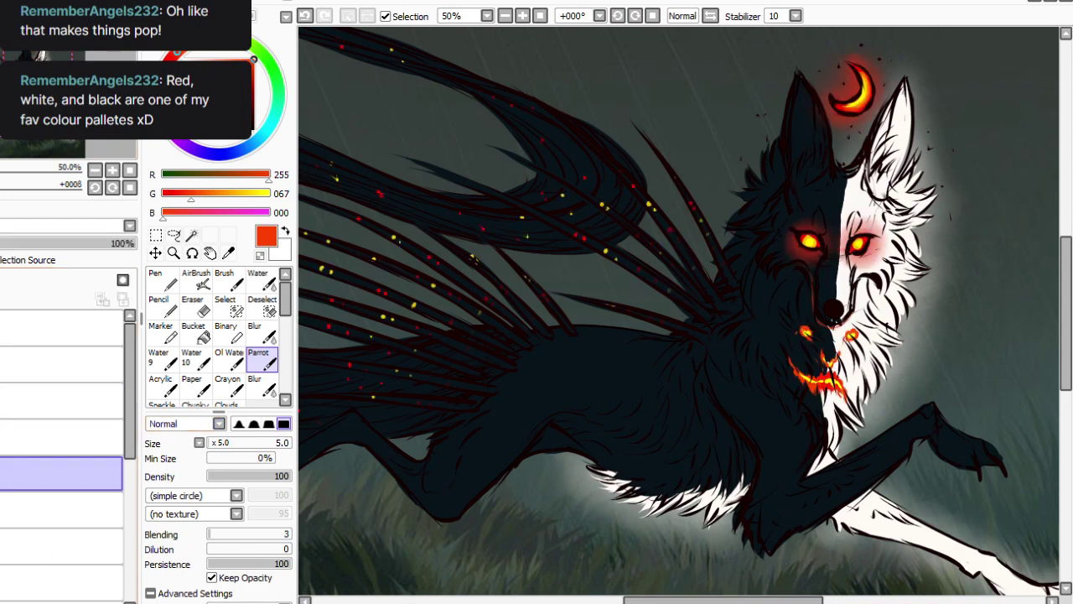
pyautogui.click(210, 443)
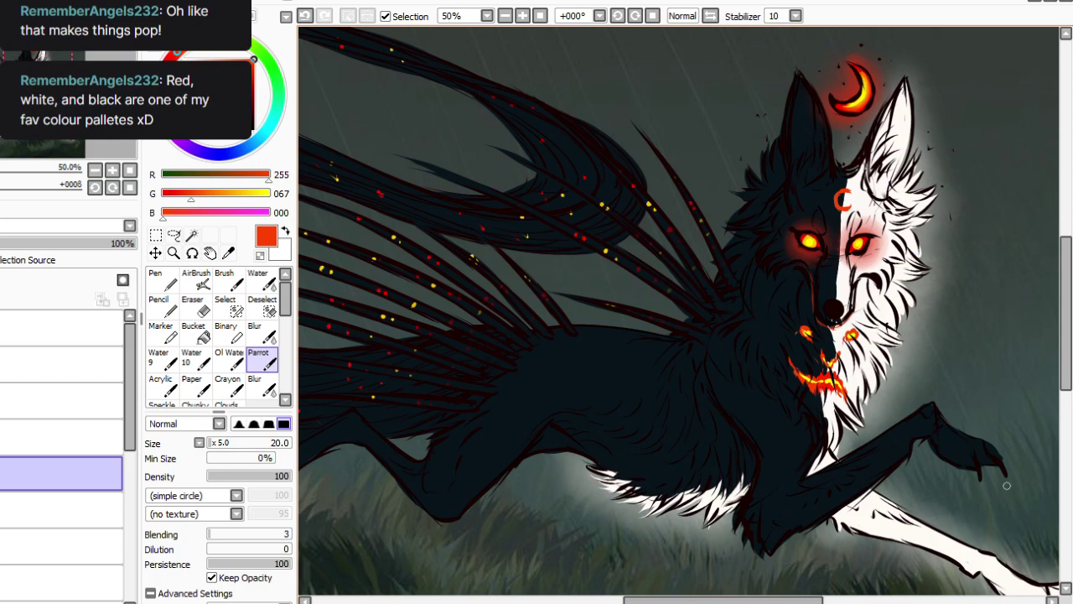
# Sample the dark fur colour and paint a dark marking around the eye on the white half of the face at size 35.
pyautogui.click(228, 253)
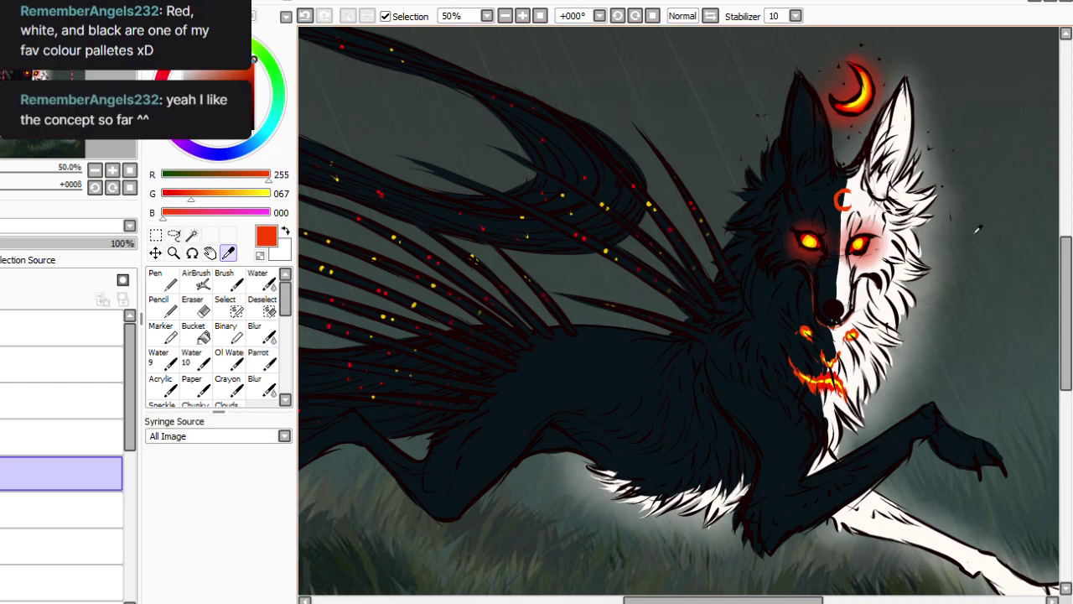
pyautogui.click(803, 183)
pyautogui.click(261, 358)
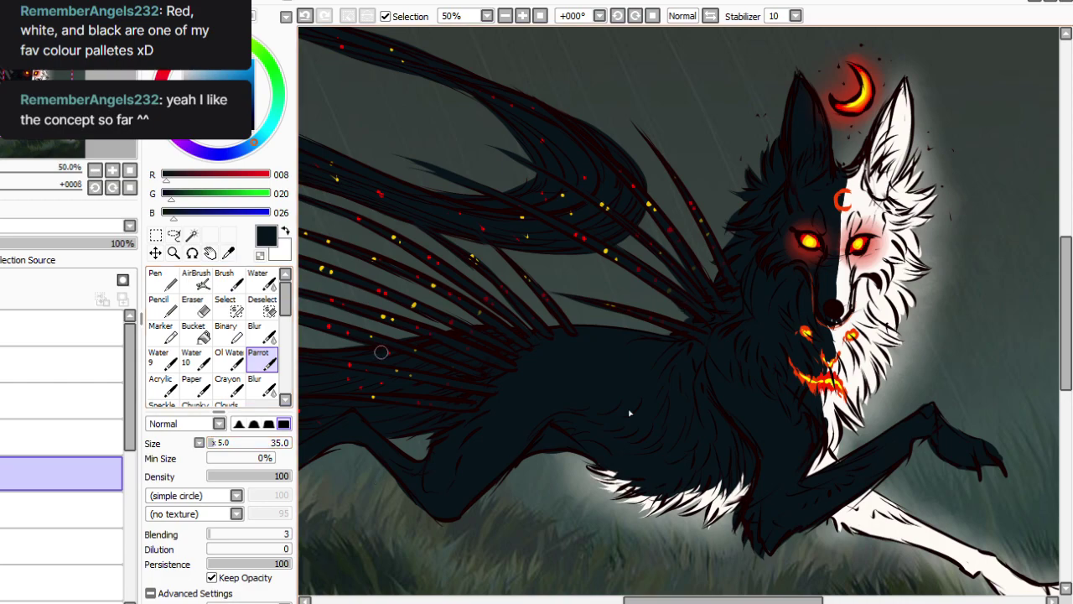
pyautogui.moveTo(884, 239)
pyautogui.mouseDown()
pyautogui.moveTo(861, 250)
pyautogui.moveTo(872, 244)
pyautogui.moveTo(866, 258)
pyautogui.moveTo(874, 243)
pyautogui.moveTo(849, 256)
pyautogui.moveTo(843, 292)
pyautogui.moveTo(849, 265)
pyautogui.mouseUp()
# Sample the white fur colour, paint a matching white marking around the eye on the black half, and set the eraser size to 65.
pyautogui.click(228, 252)
pyautogui.click(860, 275)
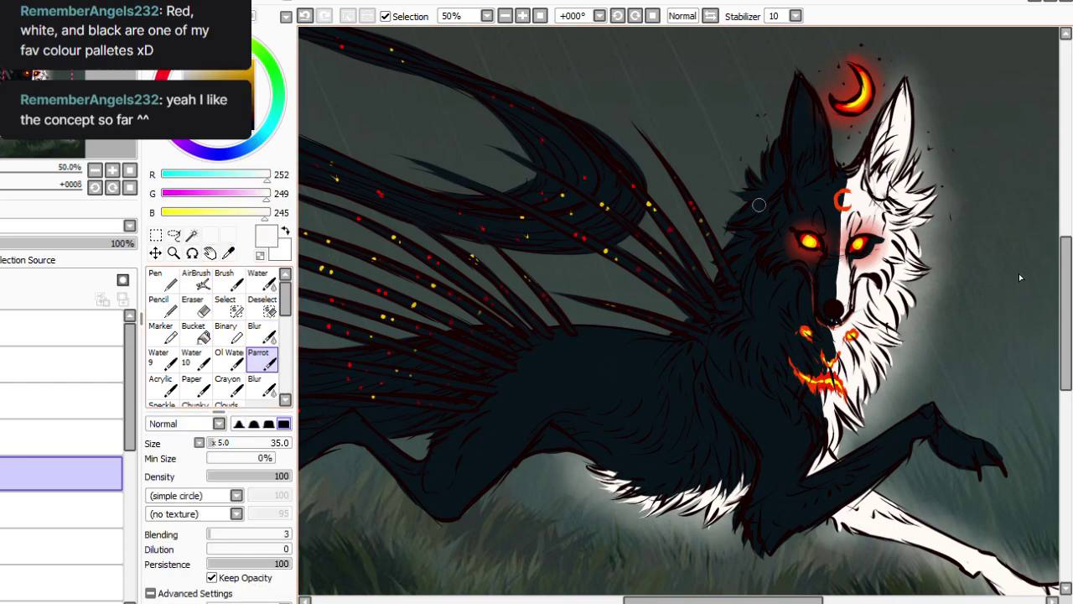
pyautogui.click(305, 16)
pyautogui.moveTo(780, 233); pyautogui.dragTo(811, 256)
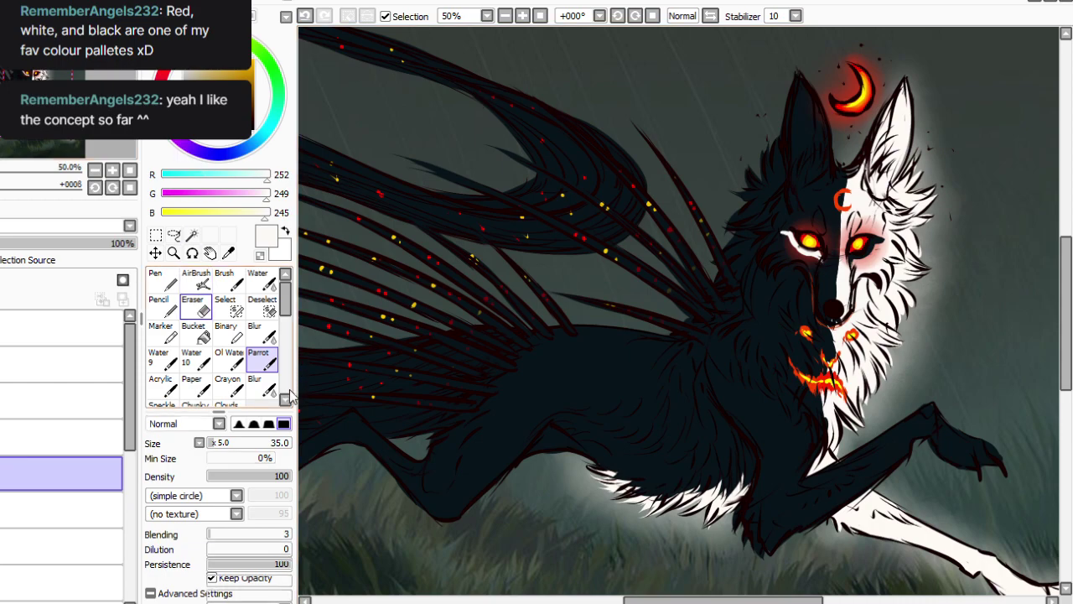
pyautogui.click(192, 307)
pyautogui.moveTo(259, 476); pyautogui.dragTo(291, 476)
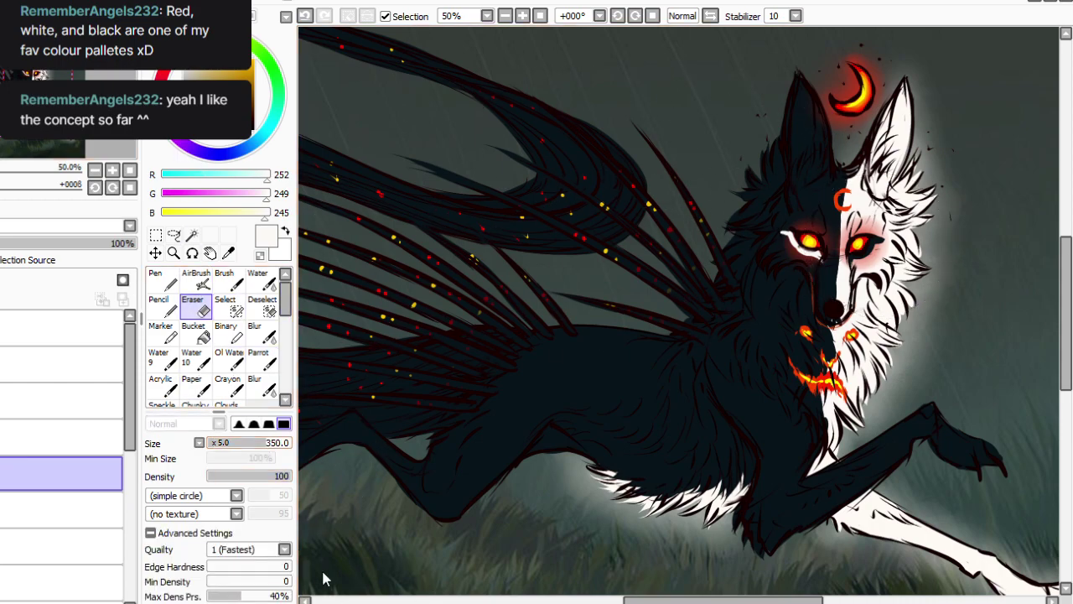
pyautogui.click(218, 443)
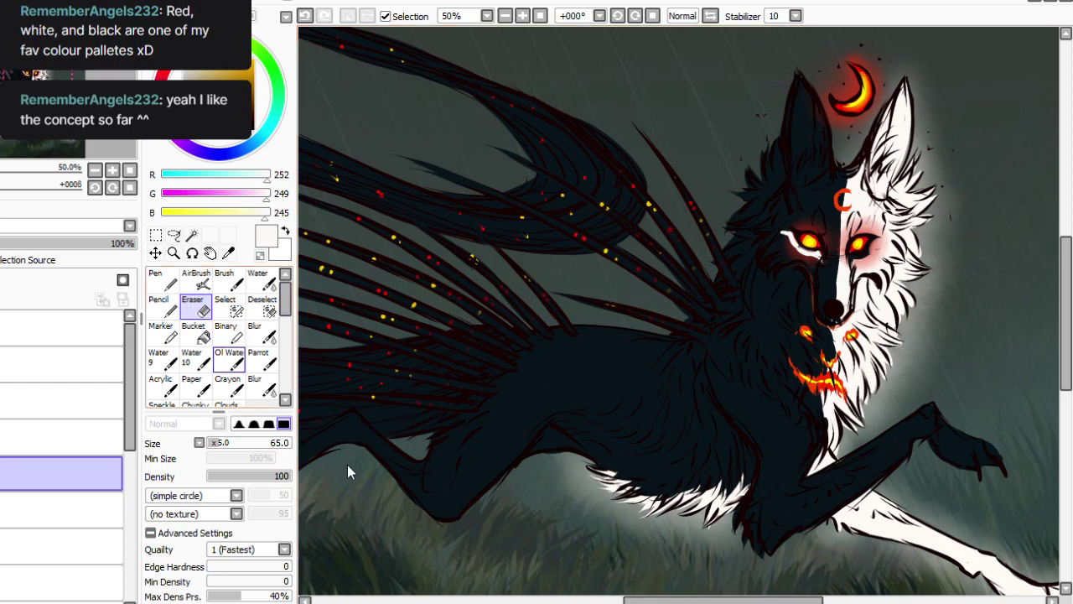
# Sample the dark fur colour and refine the dark eye marking and the crescent's edge on the white half of the face.
pyautogui.click(258, 359)
pyautogui.click(228, 254)
pyautogui.click(640, 211)
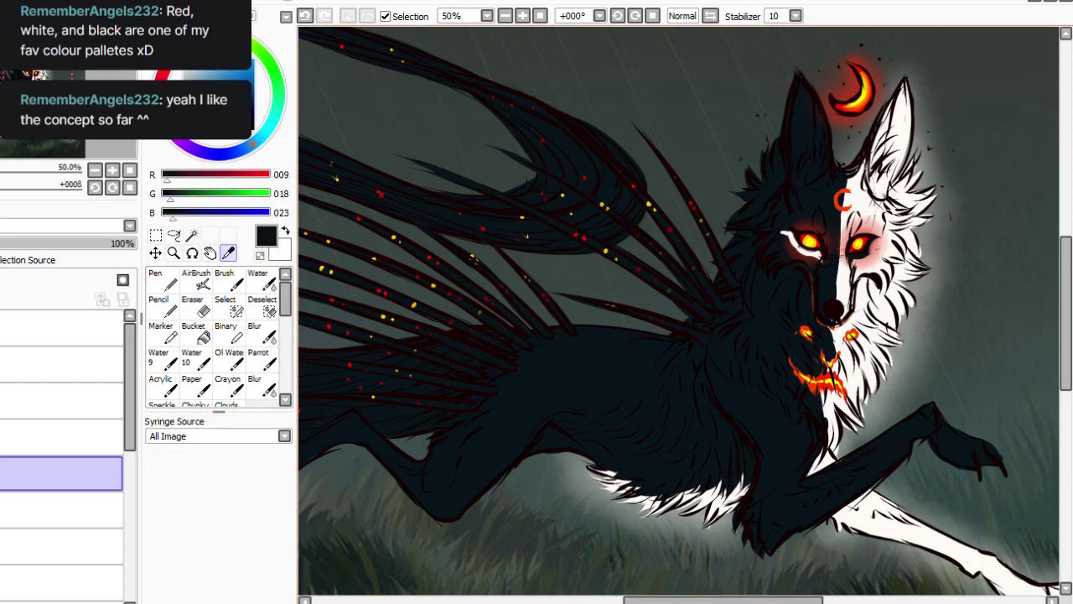
pyautogui.click(262, 360)
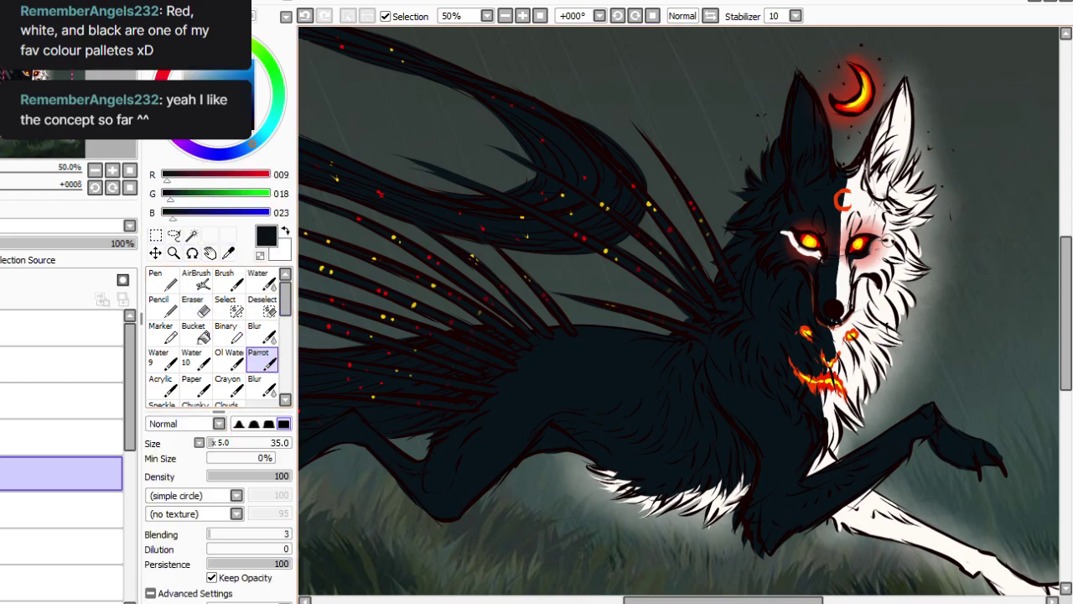
pyautogui.moveTo(880, 238); pyautogui.dragTo(870, 246)
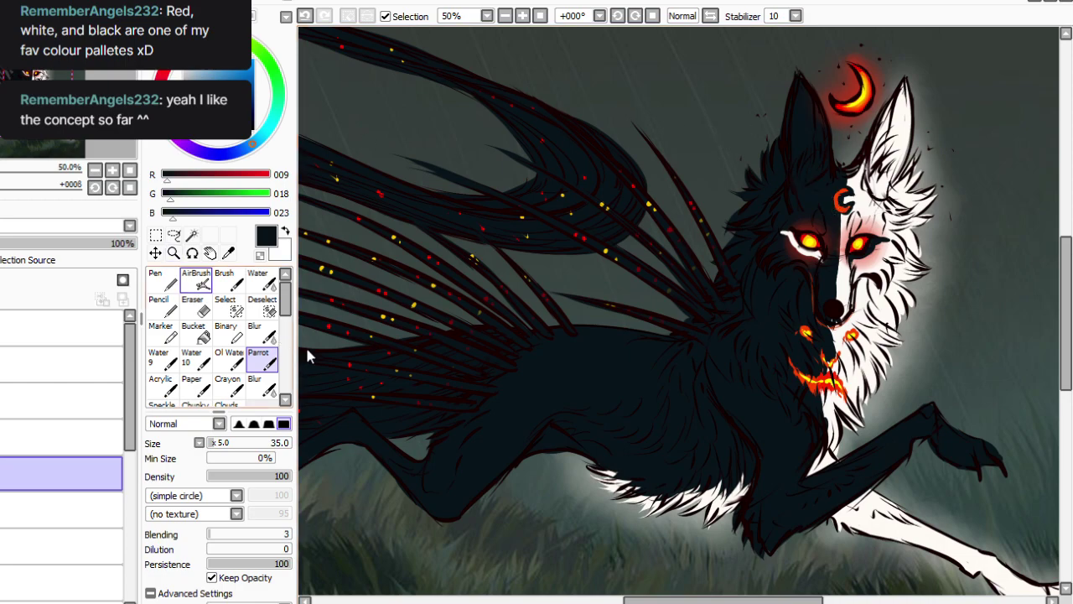
# Sample the white fur colour and outline the forehead crescent in white where it crosses the black half of the face.
pyautogui.click(228, 254)
pyautogui.click(909, 220)
pyautogui.click(263, 361)
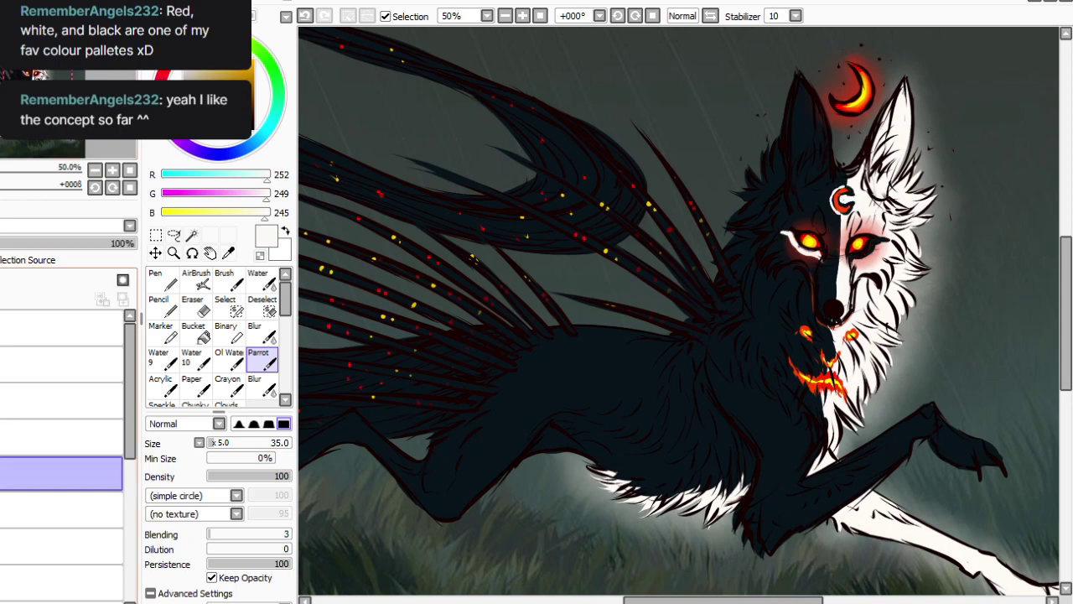
pyautogui.click(2, 473)
pyautogui.click(1, 474)
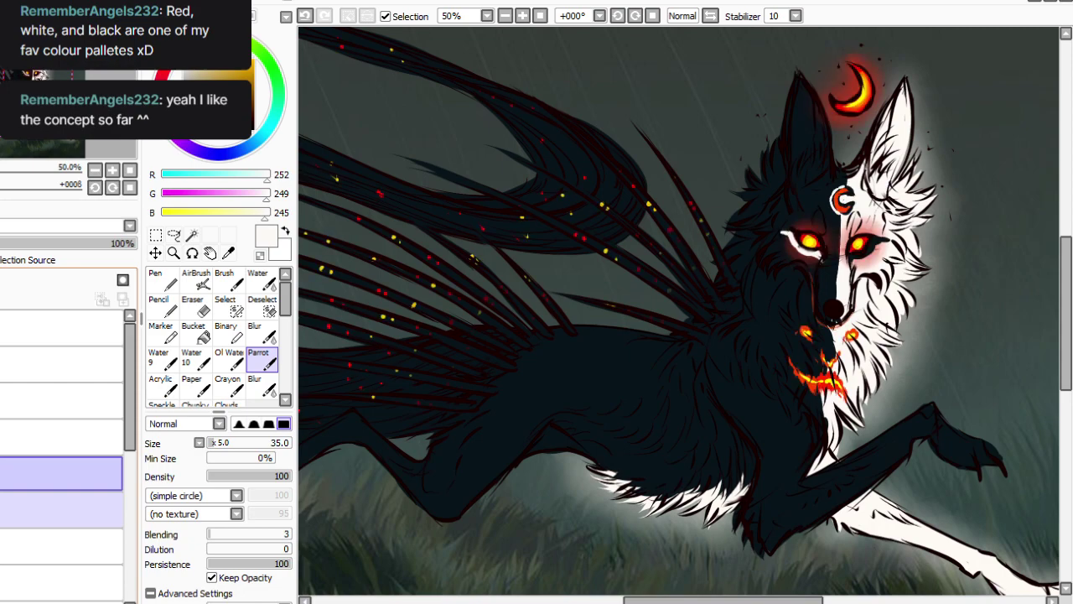
# Sample pure red from the moon and dot small specks over the raised black forepaw with the Parrot brush at size 30.
pyautogui.click(60, 509)
pyautogui.click(63, 474)
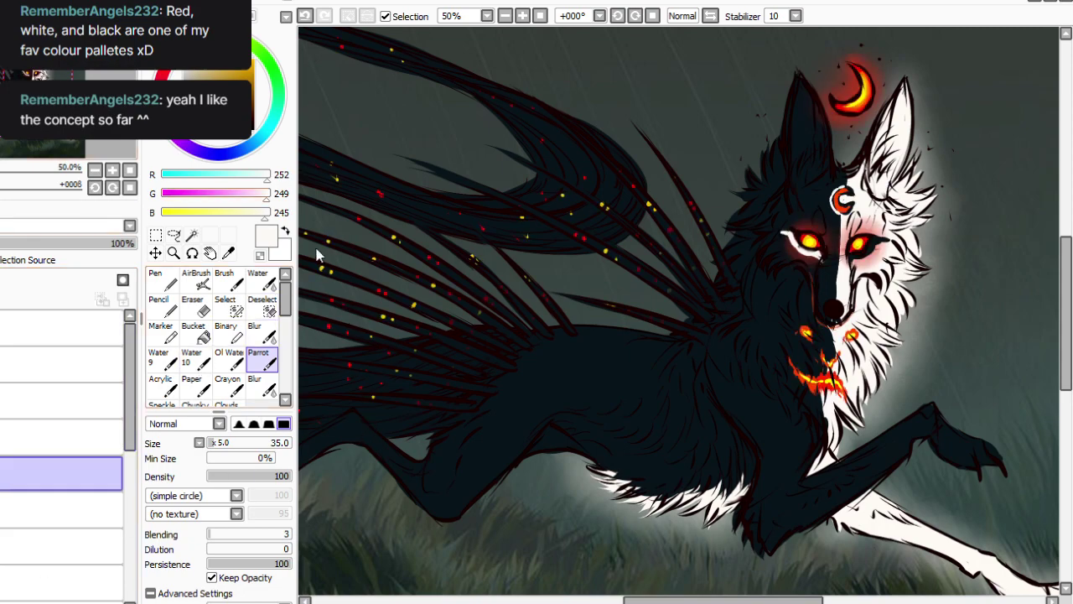
pyautogui.press('alt')
pyautogui.click(865, 91)
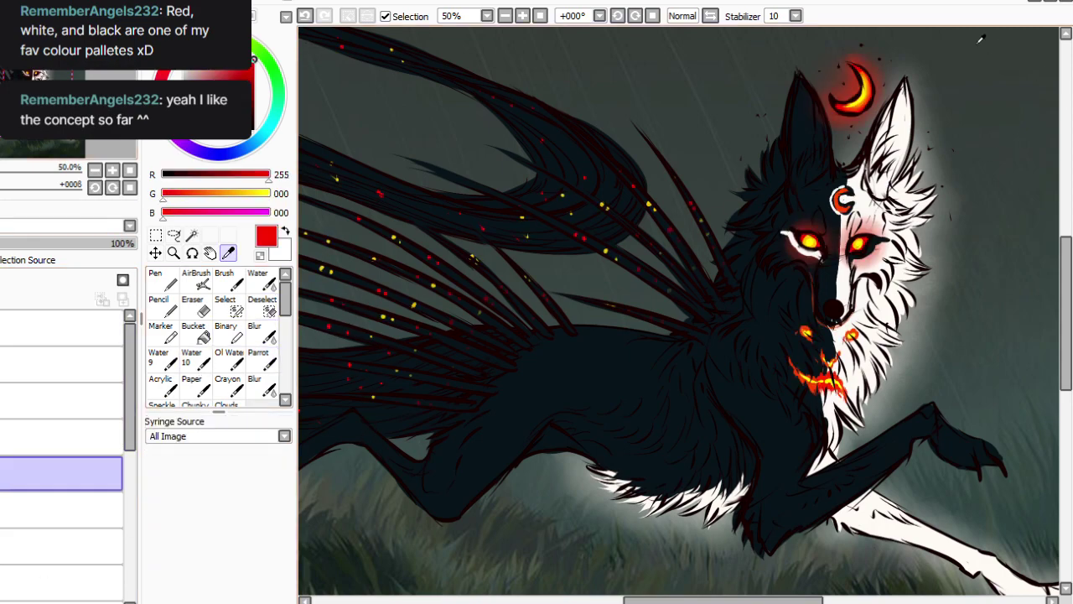
pyautogui.click(261, 360)
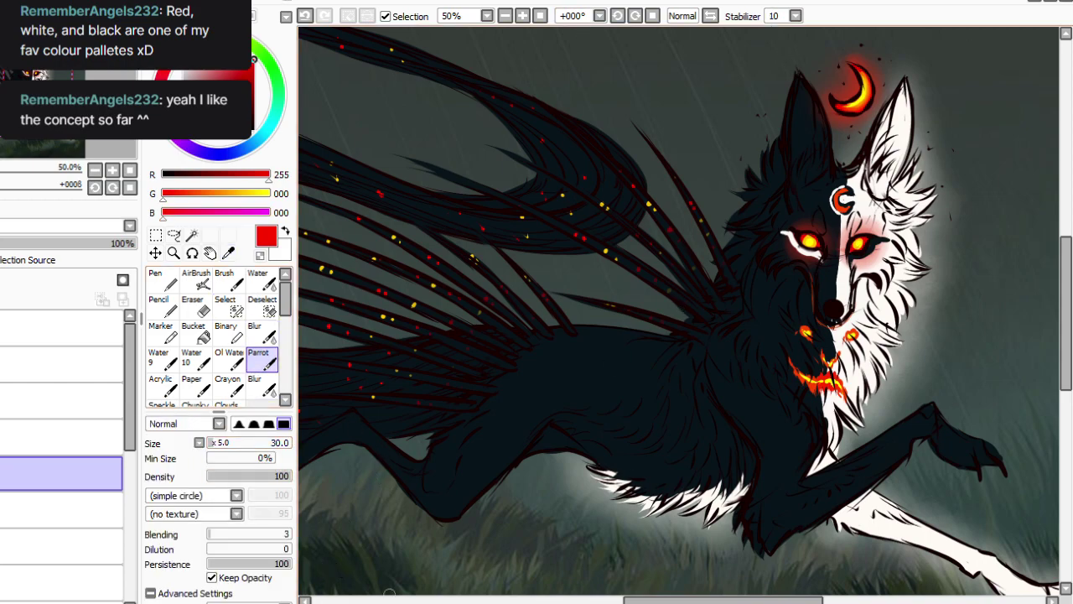
pyautogui.click(540, 16)
pyautogui.click(522, 16)
pyautogui.click(522, 16)
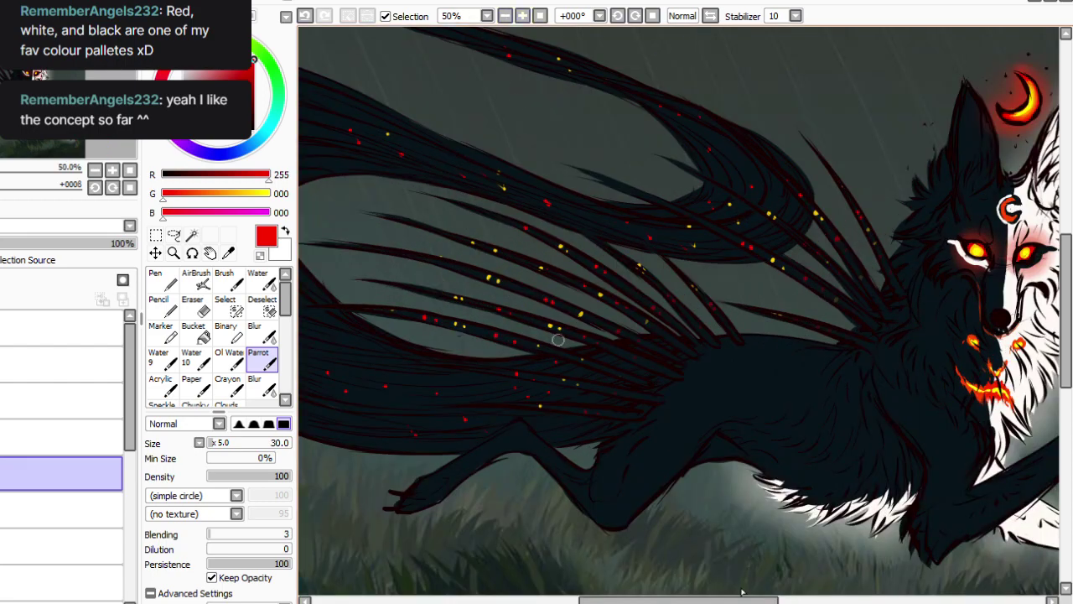
pyautogui.moveTo(617, 601); pyautogui.dragTo(711, 600)
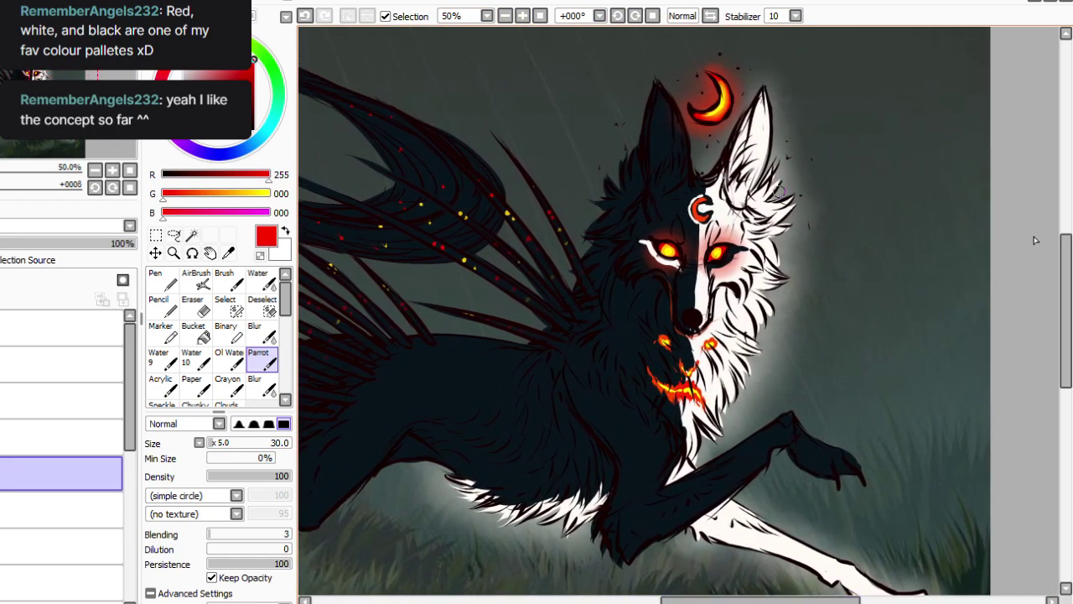
pyautogui.click(812, 447)
pyautogui.click(812, 452)
pyautogui.click(818, 452)
pyautogui.click(820, 459)
pyautogui.click(790, 433)
pyautogui.click(794, 437)
pyautogui.click(799, 441)
pyautogui.click(780, 425)
pyautogui.click(779, 434)
# Scatter small red specks along the outstretched white foreleg, from the paw up toward the elbow.
pyautogui.moveTo(1065, 327); pyautogui.dragTo(1065, 385)
pyautogui.click(920, 394)
pyautogui.click(903, 399)
pyautogui.click(892, 389)
pyautogui.click(889, 397)
pyautogui.click(869, 382)
pyautogui.click(868, 389)
pyautogui.click(859, 387)
pyautogui.click(857, 377)
pyautogui.moveTo(849, 369); pyautogui.dragTo(796, 341)
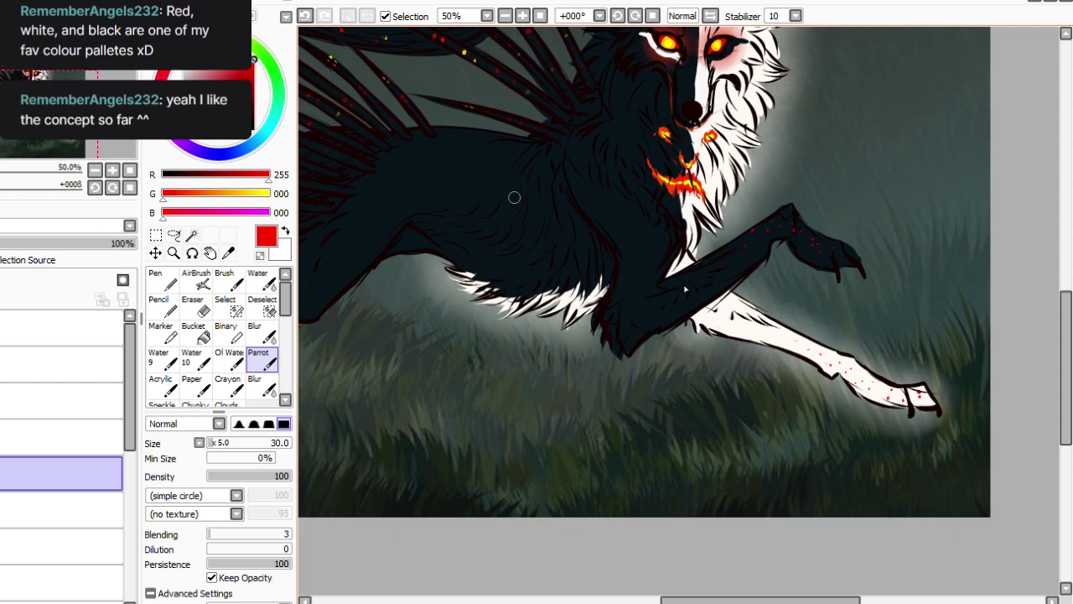
pyautogui.moveTo(826, 351); pyautogui.dragTo(766, 332)
# Scatter small red specks over the black hind paw and up the lower hind leg.
pyautogui.moveTo(669, 600); pyautogui.dragTo(595, 600)
pyautogui.moveTo(369, 287)
pyautogui.mouseDown()
pyautogui.moveTo(412, 280)
pyautogui.moveTo(467, 234)
pyautogui.moveTo(486, 229)
pyautogui.moveTo(507, 247)
pyautogui.mouseUp()
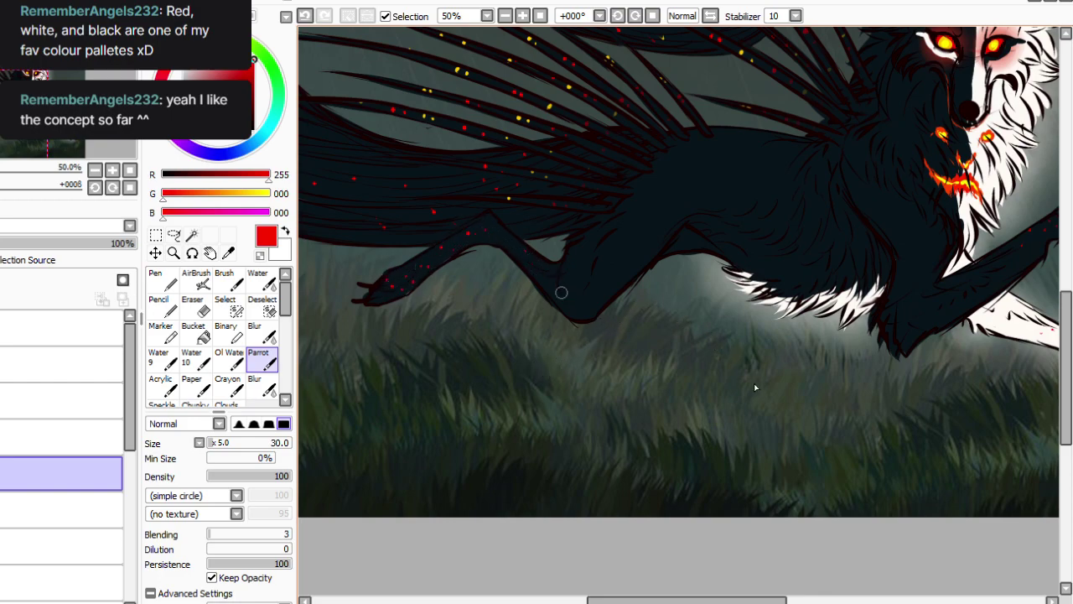
# Sample golden yellow from a wing-spine speck and dot small yellow specks over the black hind leg with the Parrot brush at size 30.
pyautogui.click(228, 252)
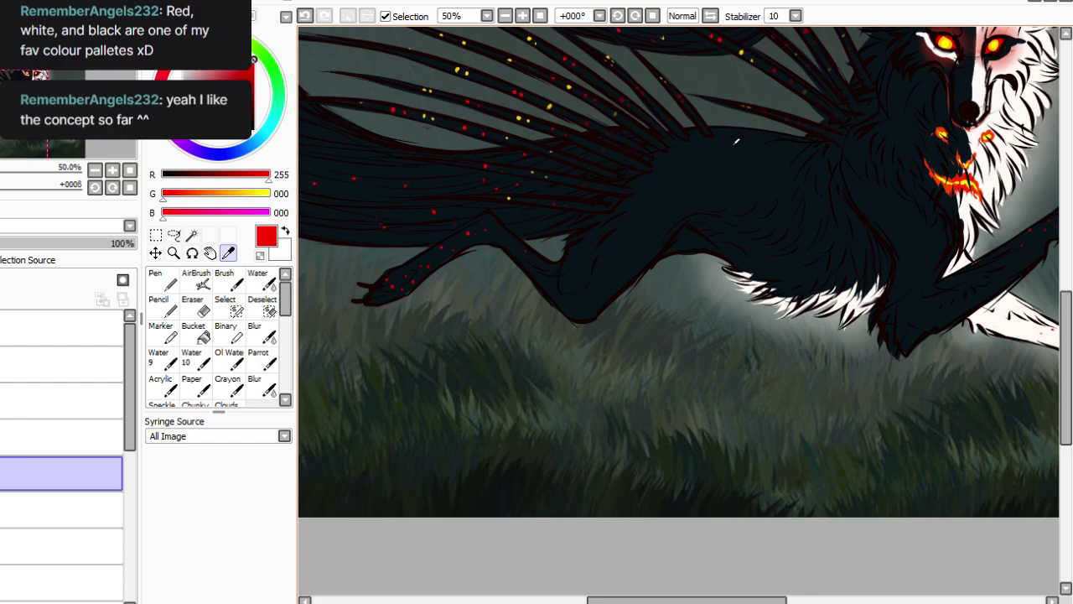
pyautogui.click(736, 141)
pyautogui.click(259, 358)
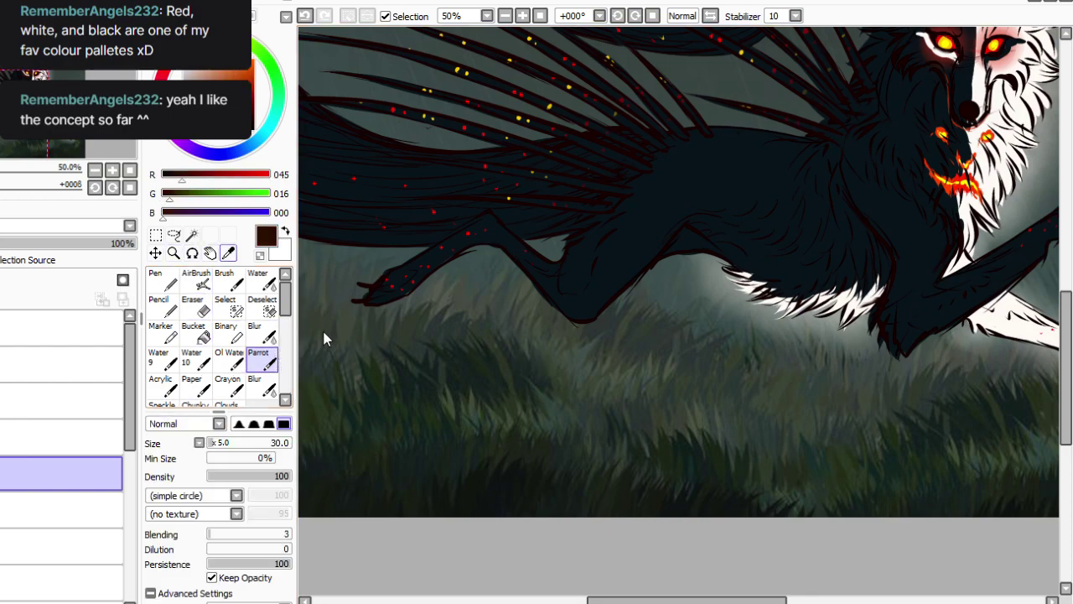
pyautogui.press('alt')
pyautogui.click(550, 106)
pyautogui.click(262, 360)
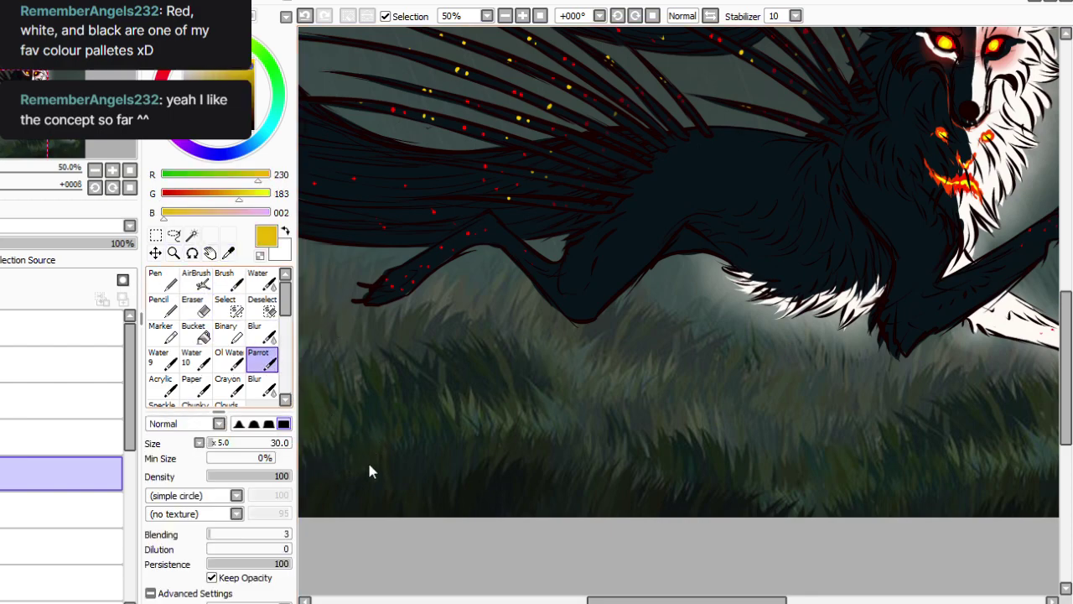
pyautogui.click(485, 219)
pyautogui.click(495, 229)
pyautogui.click(503, 233)
pyautogui.click(503, 245)
pyautogui.click(521, 253)
pyautogui.click(453, 243)
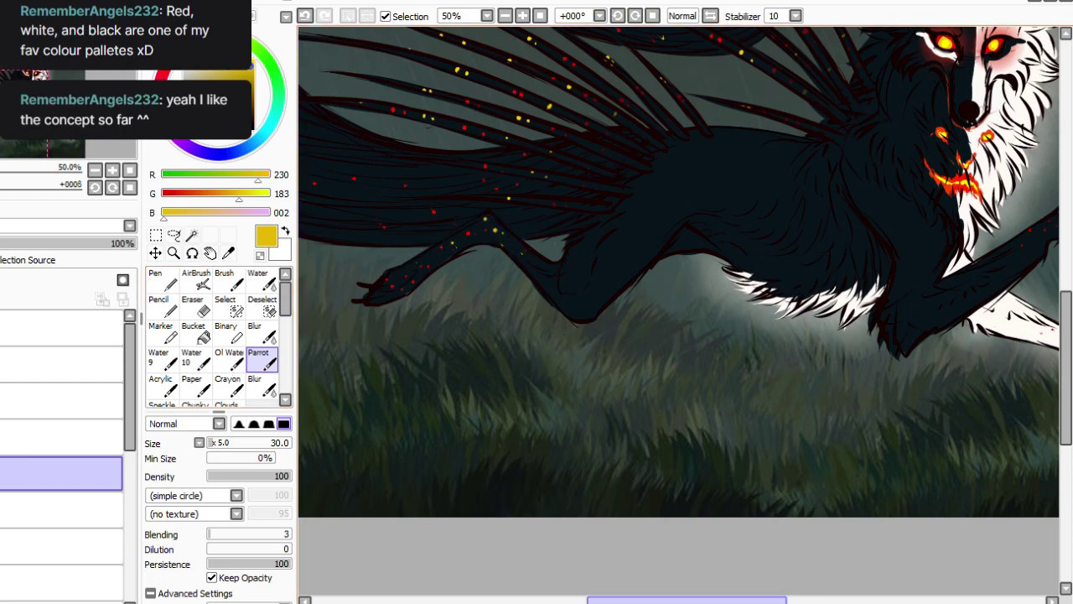
# Scatter small golden-yellow specks along the raised black foreleg and the outstretched white foreleg.
pyautogui.moveTo(598, 600); pyautogui.dragTo(609, 600)
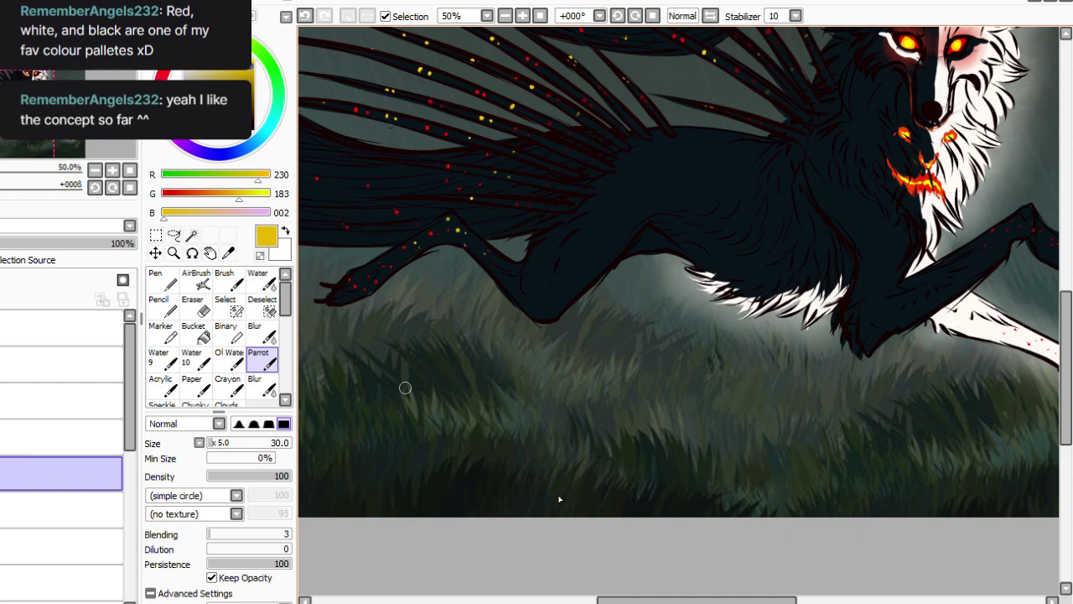
pyautogui.moveTo(700, 600); pyautogui.dragTo(753, 601)
pyautogui.click(868, 244)
pyautogui.click(869, 253)
pyautogui.click(877, 255)
pyautogui.click(837, 240)
pyautogui.click(819, 231)
pyautogui.moveTo(792, 246); pyautogui.dragTo(749, 273)
pyautogui.moveTo(924, 390)
pyautogui.mouseDown()
pyautogui.moveTo(889, 383)
pyautogui.moveTo(886, 365)
pyautogui.moveTo(895, 373)
pyautogui.moveTo(841, 340)
pyautogui.mouseUp()
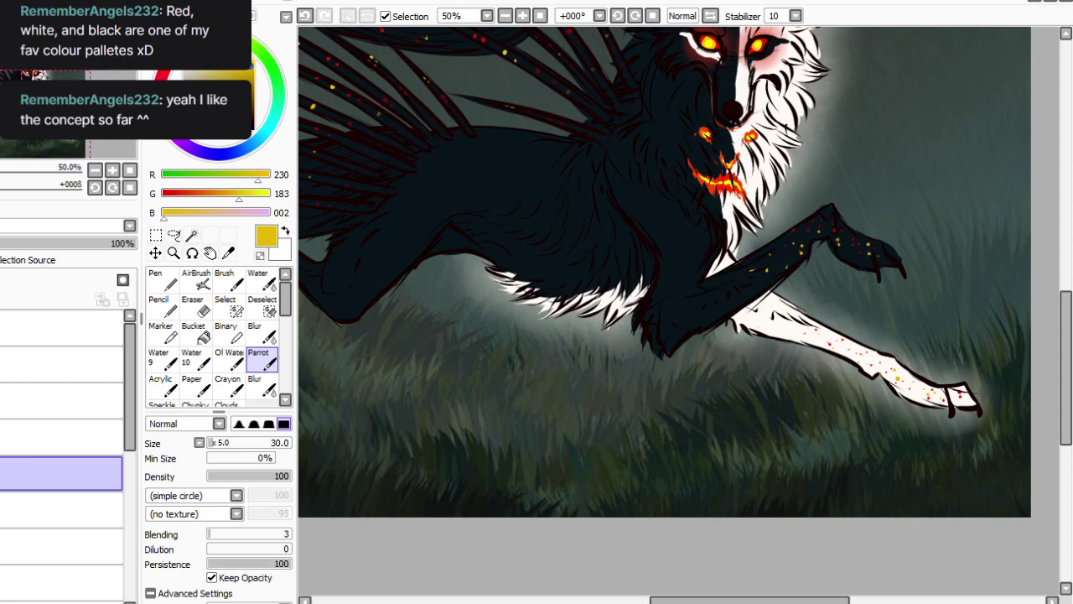
# Lightly fade the leg specks with the Eraser at size 130 and density 15.
pyautogui.press('-')
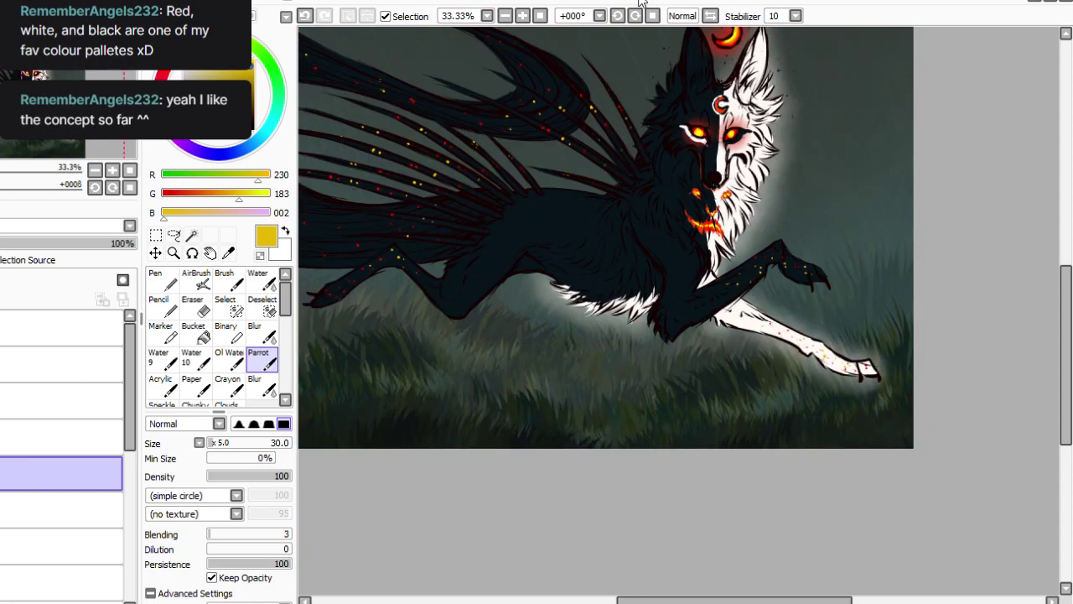
pyautogui.press('e')
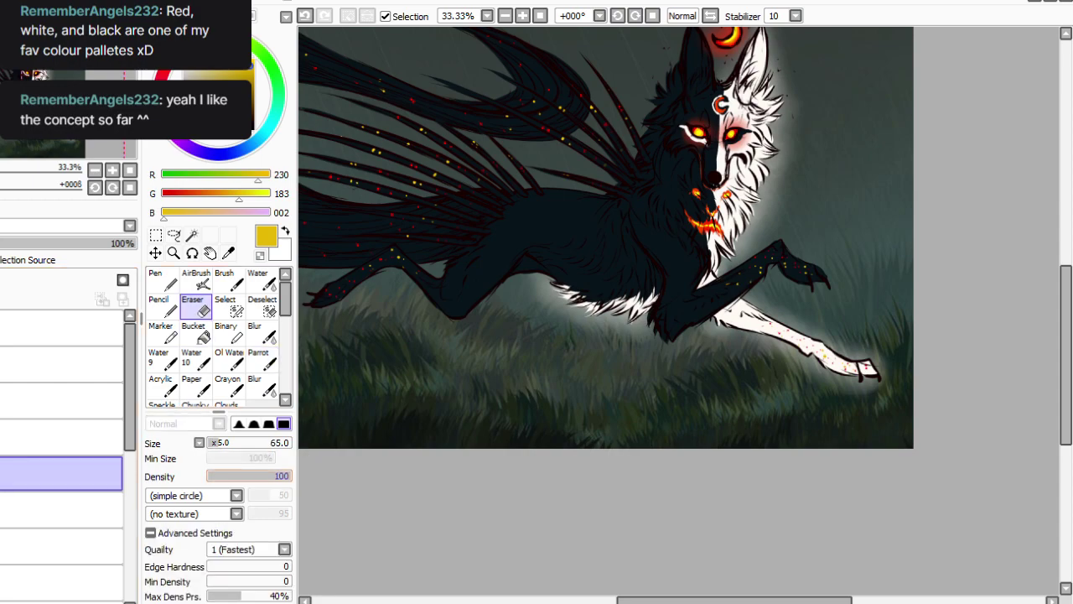
pyautogui.click(220, 475)
pyautogui.click(229, 442)
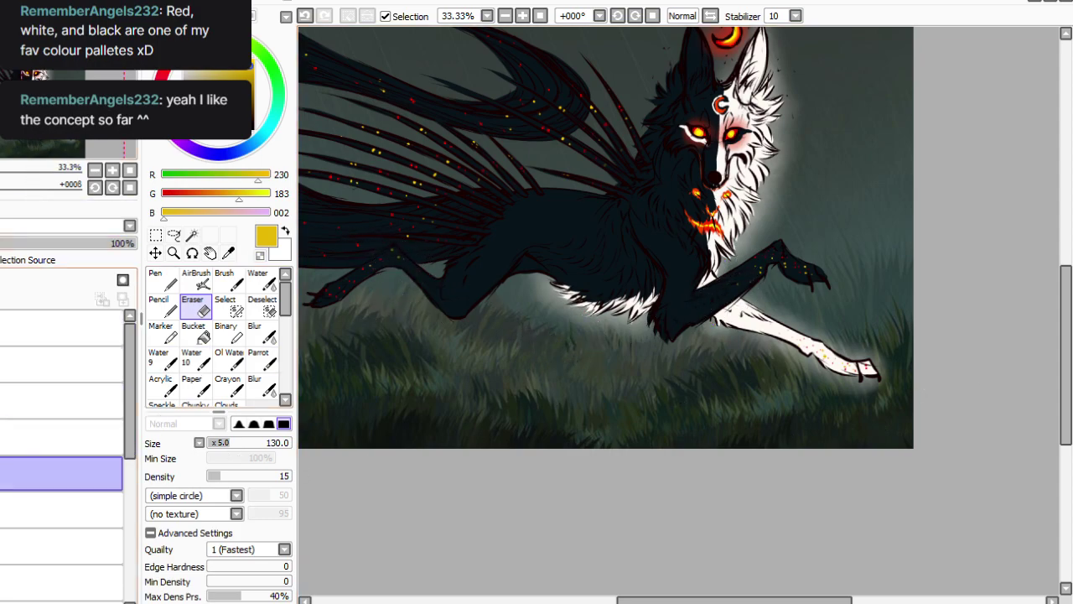
pyautogui.click(522, 16)
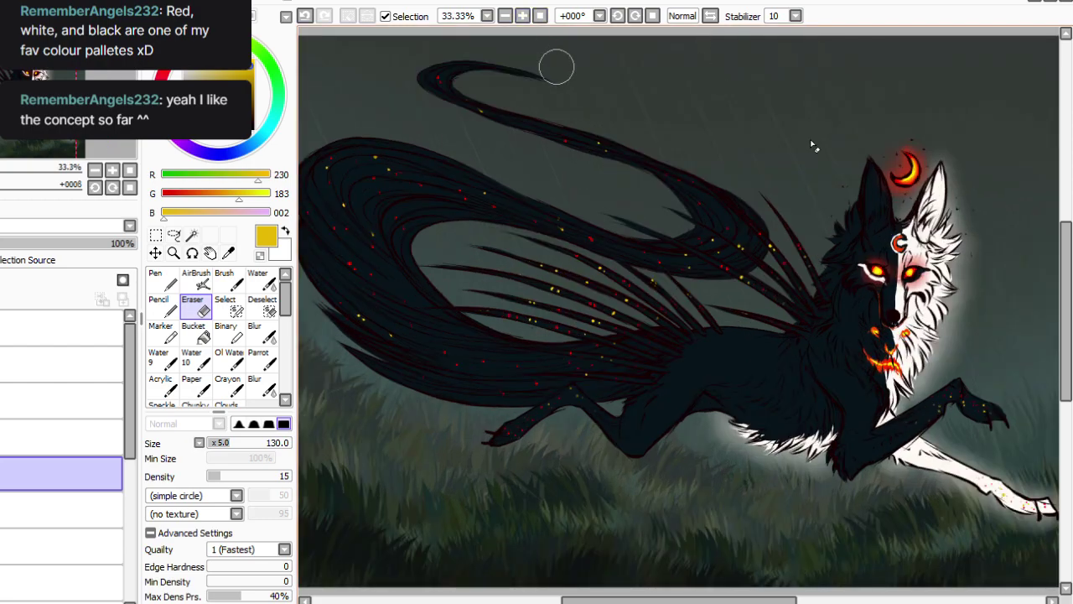
# Sample the black fur colour and touch up the forehead crescent with the Parrot brush at size 25.
pyautogui.moveTo(679, 600); pyautogui.dragTo(723, 601)
pyautogui.click(228, 253)
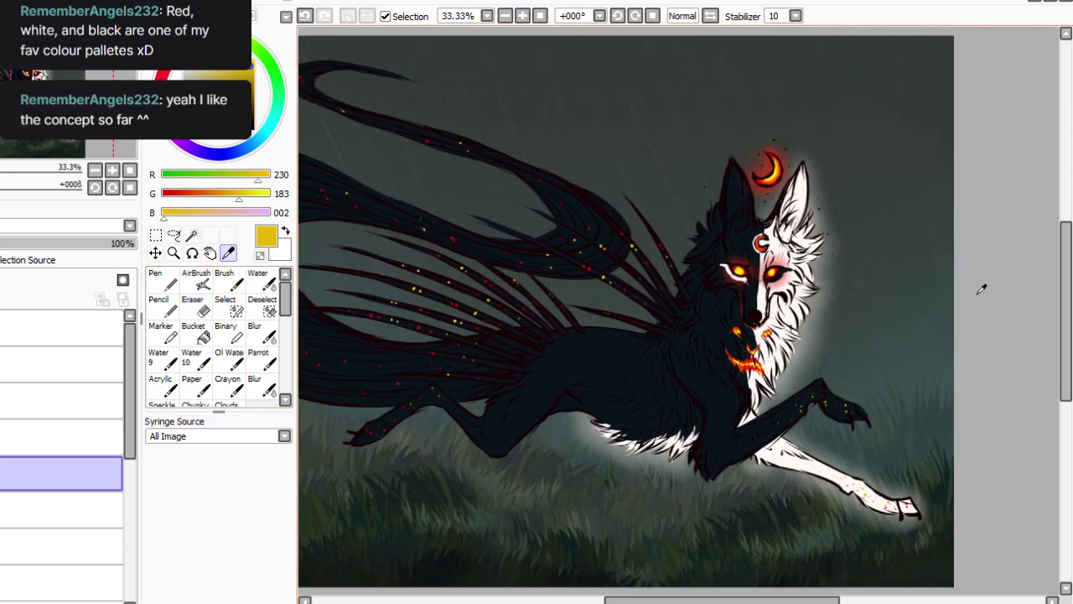
pyautogui.click(739, 241)
pyautogui.click(261, 360)
pyautogui.click(257, 357)
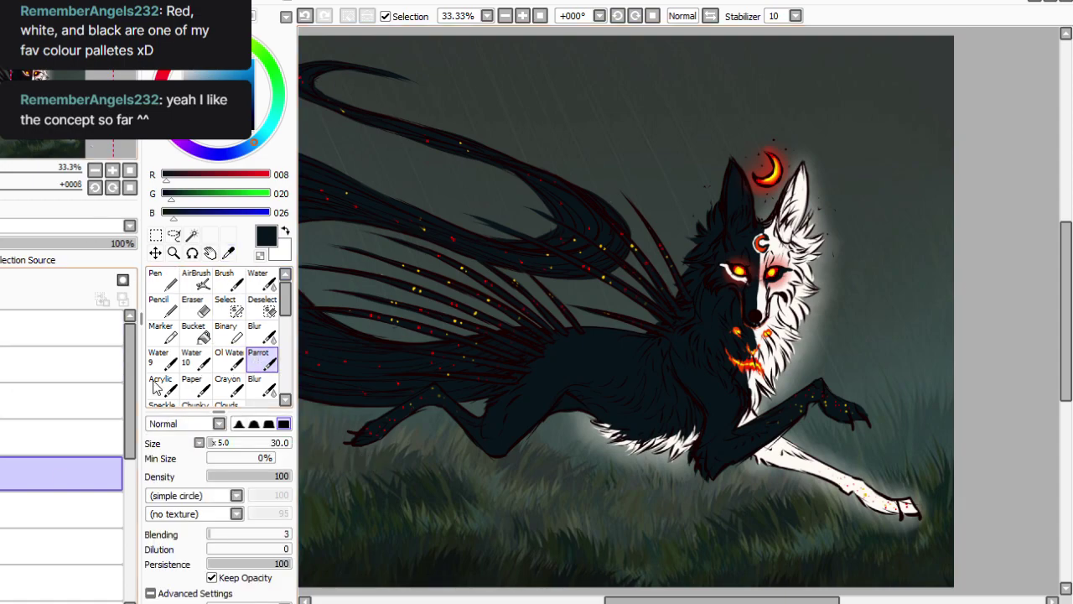
pyautogui.moveTo(243, 443); pyautogui.dragTo(237, 442)
pyautogui.click(522, 16)
pyautogui.moveTo(803, 197); pyautogui.dragTo(807, 218)
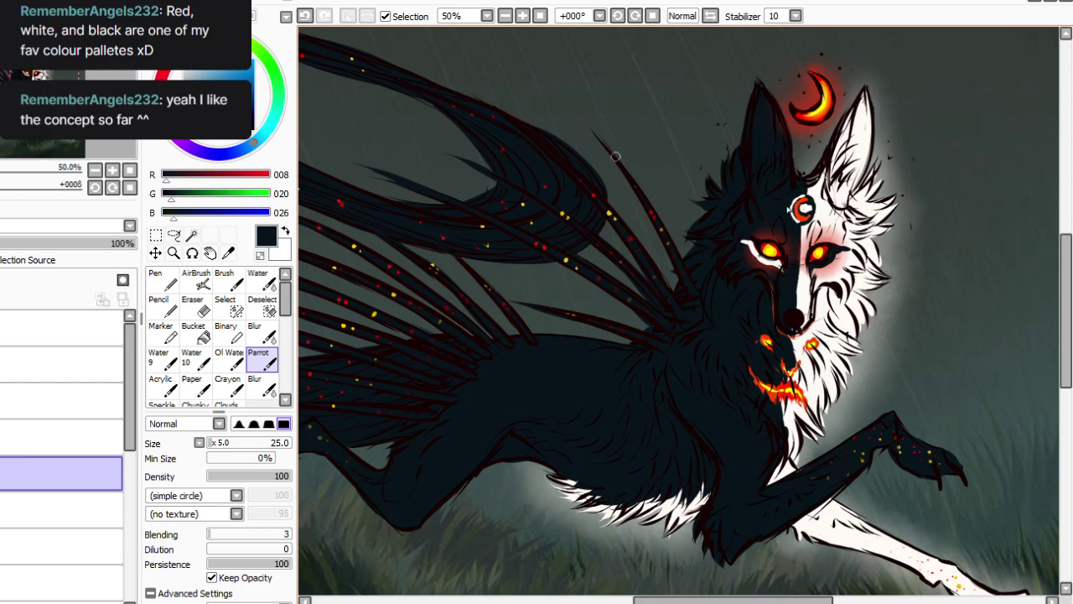
# Sample the white fur colour and paint a wispy white tip and edging on the black ear.
pyautogui.click(228, 253)
pyautogui.click(843, 223)
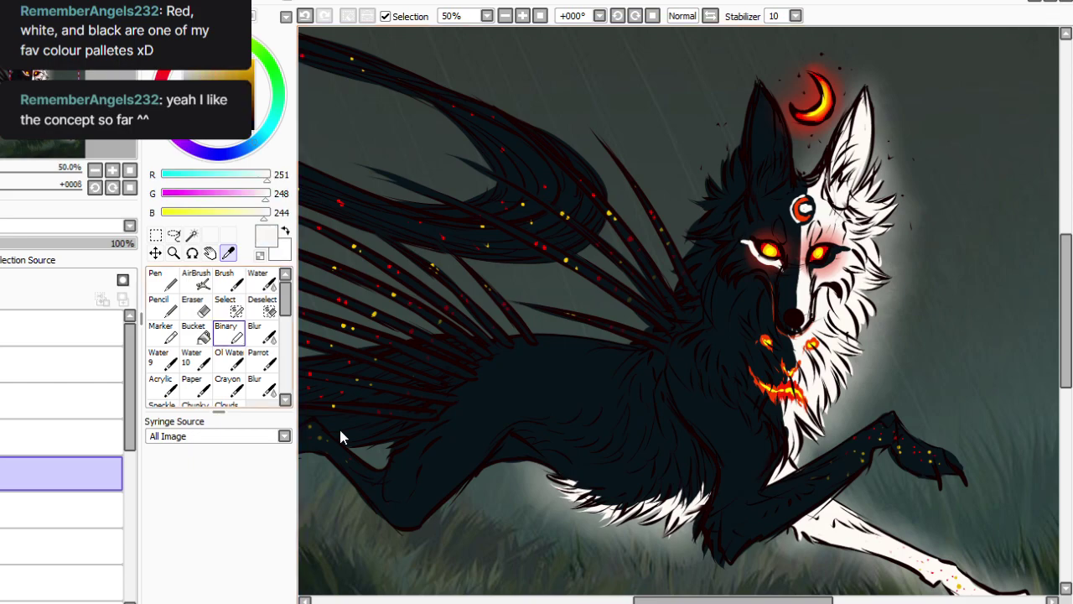
pyautogui.click(260, 359)
pyautogui.moveTo(1064, 332); pyautogui.dragTo(1065, 302)
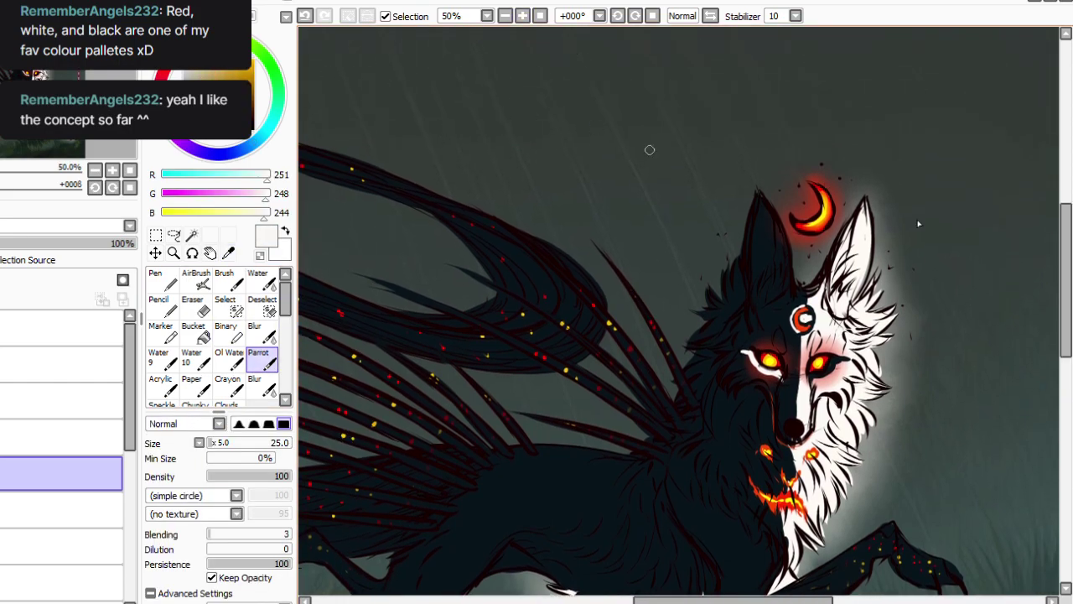
pyautogui.moveTo(751, 181)
pyautogui.mouseDown()
pyautogui.moveTo(773, 205)
pyautogui.moveTo(749, 188)
pyautogui.moveTo(759, 198)
pyautogui.moveTo(750, 195)
pyautogui.moveTo(743, 257)
pyautogui.mouseUp()
pyautogui.moveTo(759, 191); pyautogui.dragTo(792, 245)
pyautogui.moveTo(774, 209); pyautogui.dragTo(788, 243)
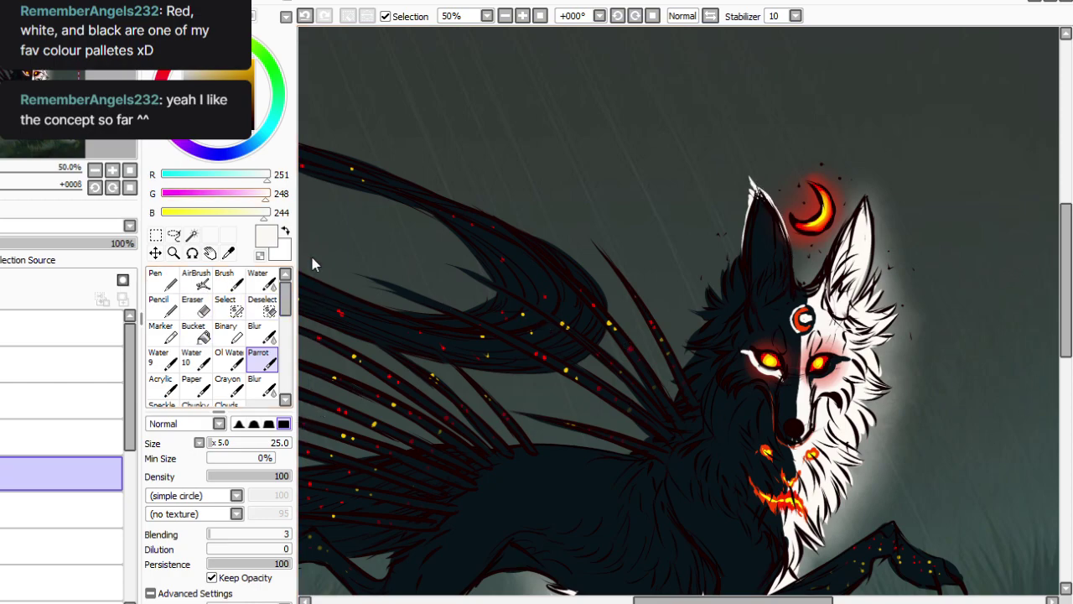
# Sample the black fur colour and paint a contrasting black tuft on the tip of the white ear.
pyautogui.click(228, 253)
pyautogui.click(773, 231)
pyautogui.click(261, 360)
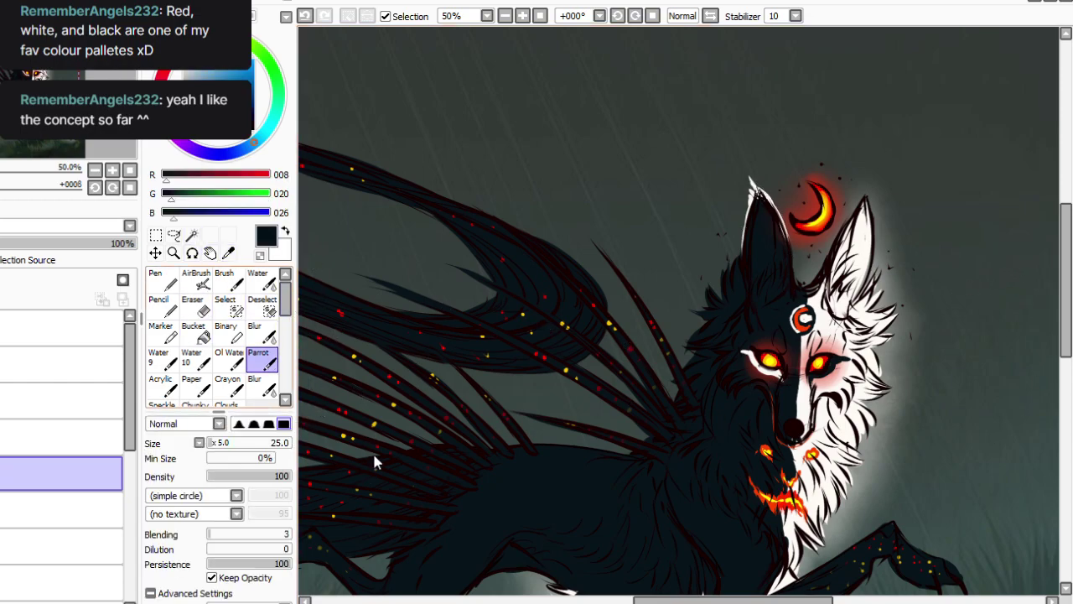
pyautogui.moveTo(874, 180)
pyautogui.mouseDown()
pyautogui.moveTo(857, 206)
pyautogui.moveTo(876, 226)
pyautogui.moveTo(868, 277)
pyautogui.mouseUp()
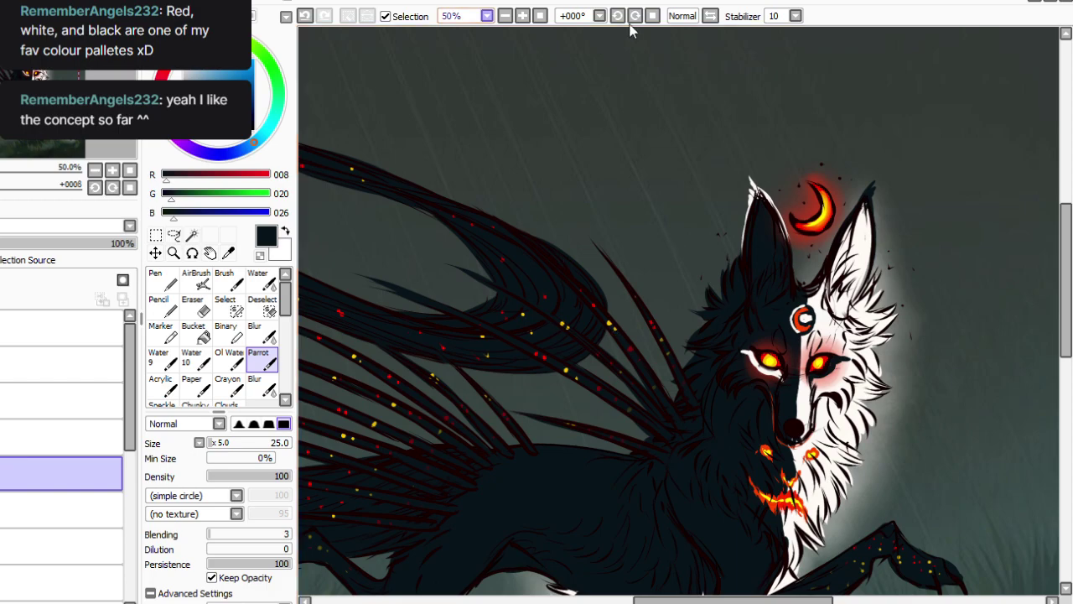
pyautogui.press('pagedown')
pyautogui.press('pageup')
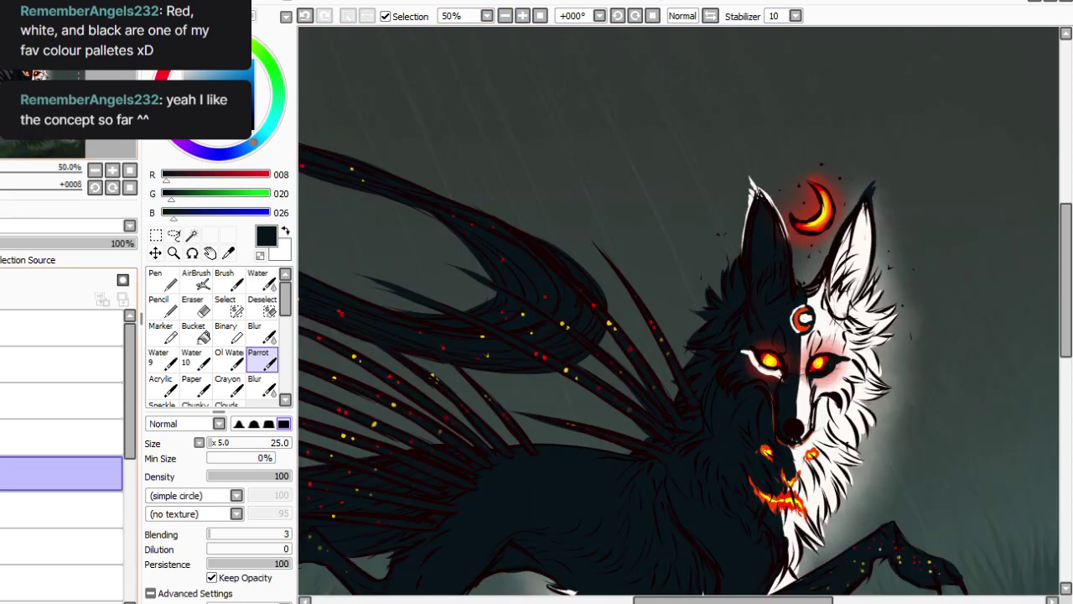
pyautogui.click(540, 16)
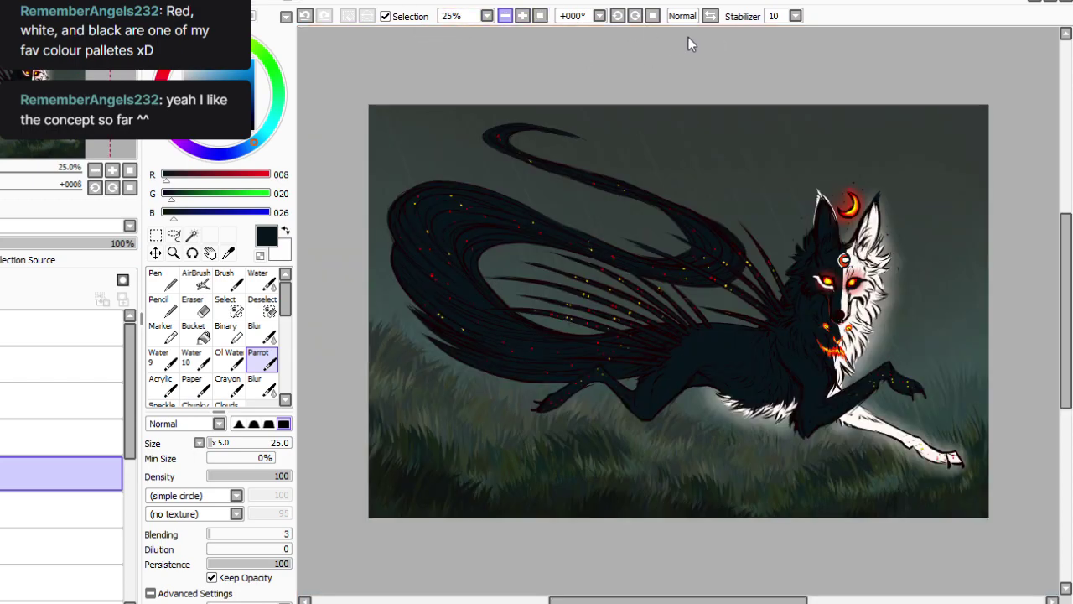
# Sample pure red from the hind paw and paint red fur streaks along the belly up to the hind leg at brush size 50.
pyautogui.press('pageup')
pyautogui.moveTo(563, 600); pyautogui.dragTo(568, 600)
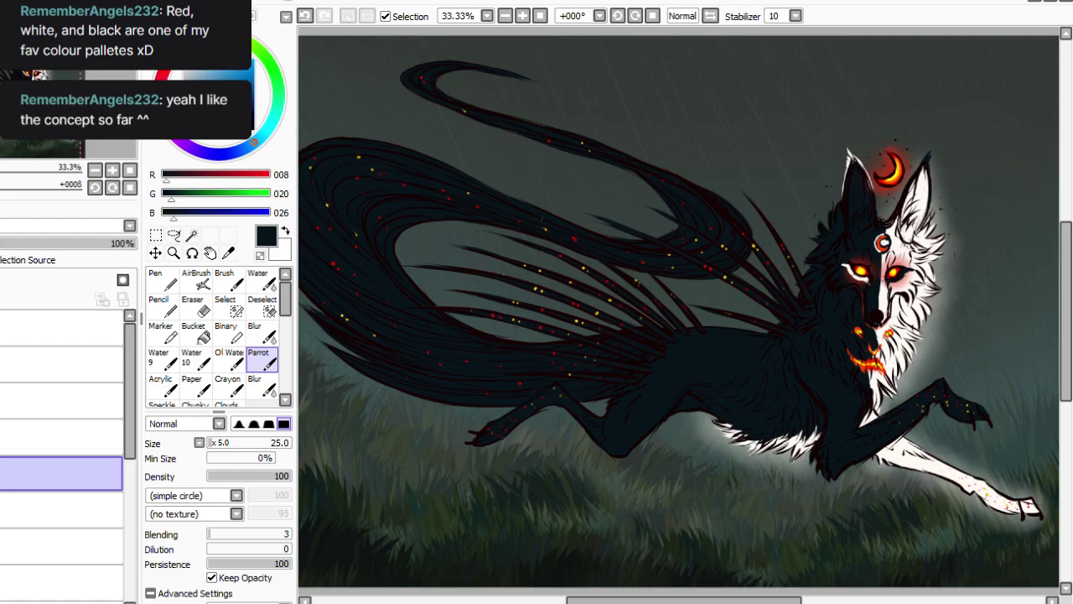
pyautogui.click(228, 253)
pyautogui.click(523, 16)
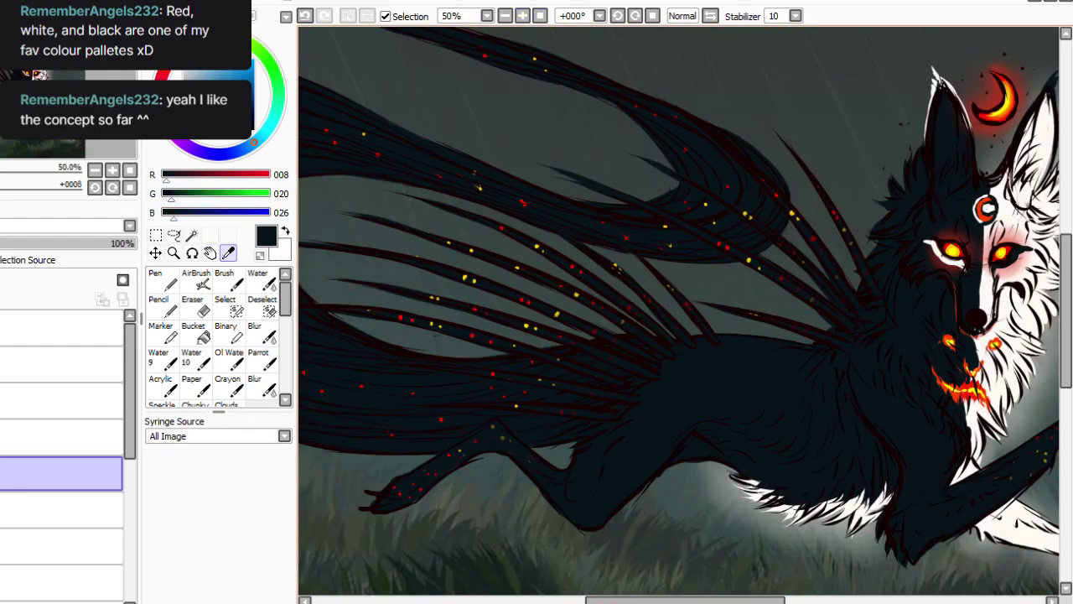
pyautogui.keyDown('alt'); pyautogui.click(379, 485); pyautogui.keyUp('alt')
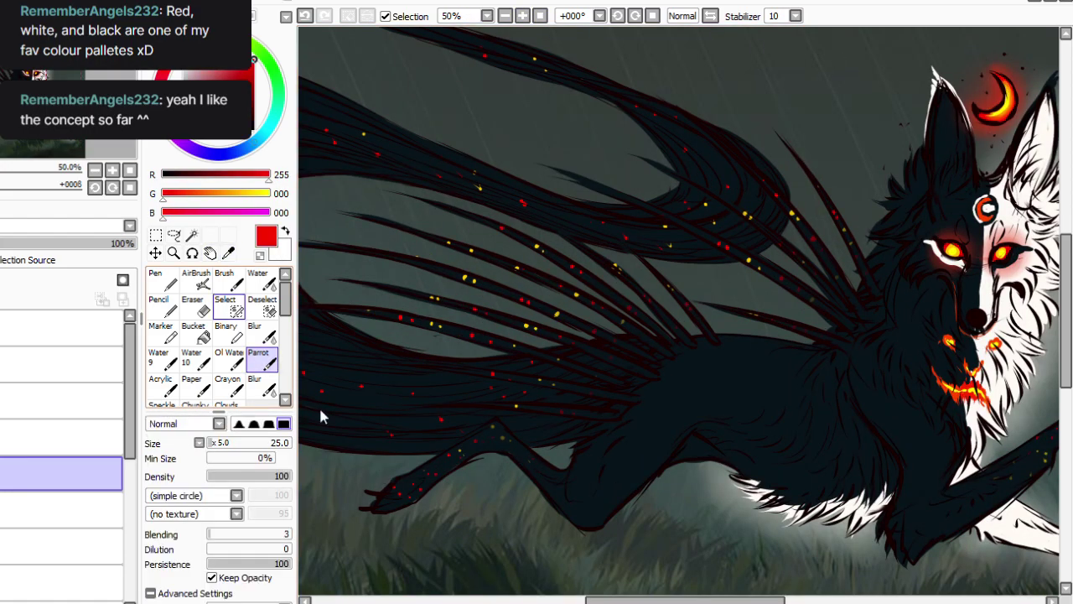
pyautogui.press(']')
pyautogui.press(']')
pyautogui.press(']')
pyautogui.press(']')
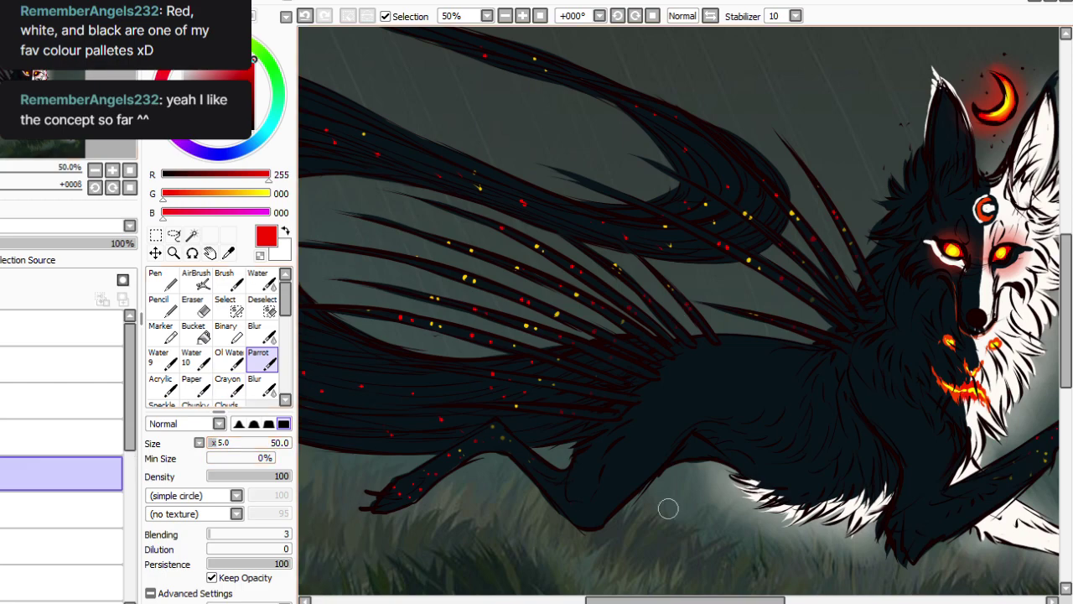
pyautogui.moveTo(875, 445)
pyautogui.mouseDown()
pyautogui.moveTo(892, 476)
pyautogui.moveTo(873, 437)
pyautogui.moveTo(884, 482)
pyautogui.moveTo(873, 449)
pyautogui.moveTo(876, 489)
pyautogui.moveTo(864, 454)
pyautogui.moveTo(863, 466)
pyautogui.moveTo(849, 450)
pyautogui.moveTo(836, 490)
pyautogui.moveTo(847, 457)
pyautogui.moveTo(830, 482)
pyautogui.mouseUp()
pyautogui.moveTo(702, 600); pyautogui.dragTo(719, 599)
pyautogui.moveTo(773, 471)
pyautogui.mouseDown()
pyautogui.moveTo(748, 494)
pyautogui.moveTo(746, 482)
pyautogui.moveTo(719, 481)
pyautogui.moveTo(727, 473)
pyautogui.moveTo(687, 480)
pyautogui.mouseUp()
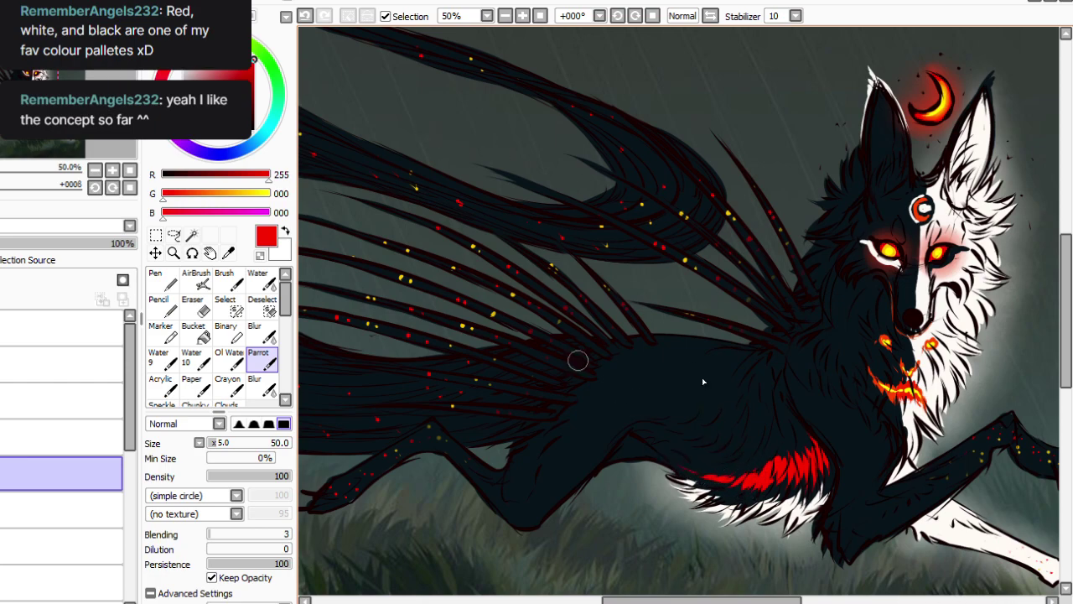
pyautogui.moveTo(628, 437); pyautogui.dragTo(677, 465)
pyautogui.moveTo(614, 445); pyautogui.dragTo(629, 438)
# Sample yellow from the glowing eye and paint yellow streaks inside the red belly marking.
pyautogui.click(228, 253)
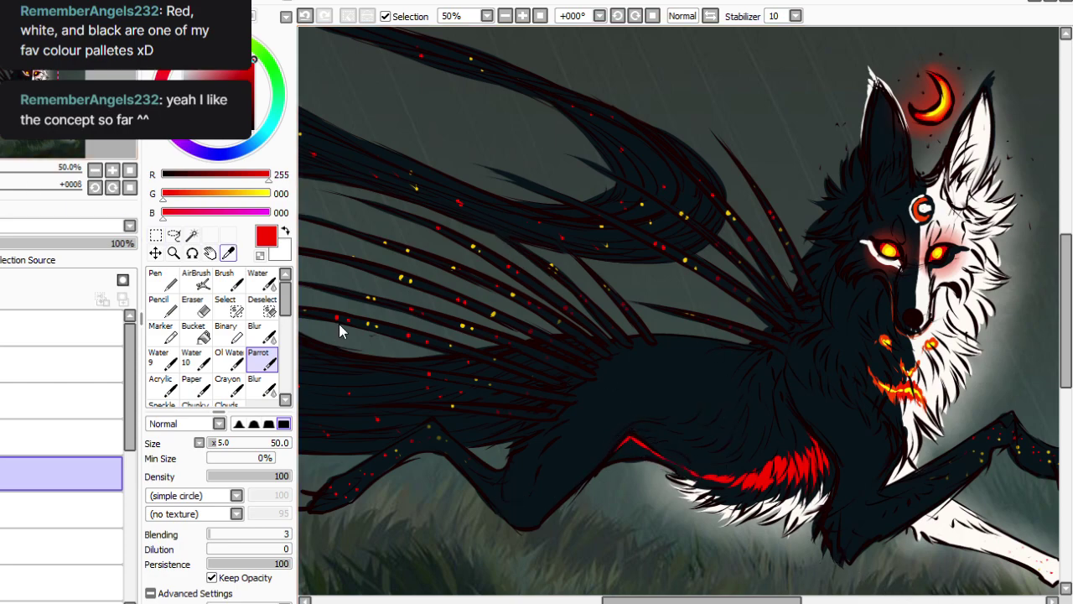
pyautogui.click(888, 250)
pyautogui.click(1009, 192)
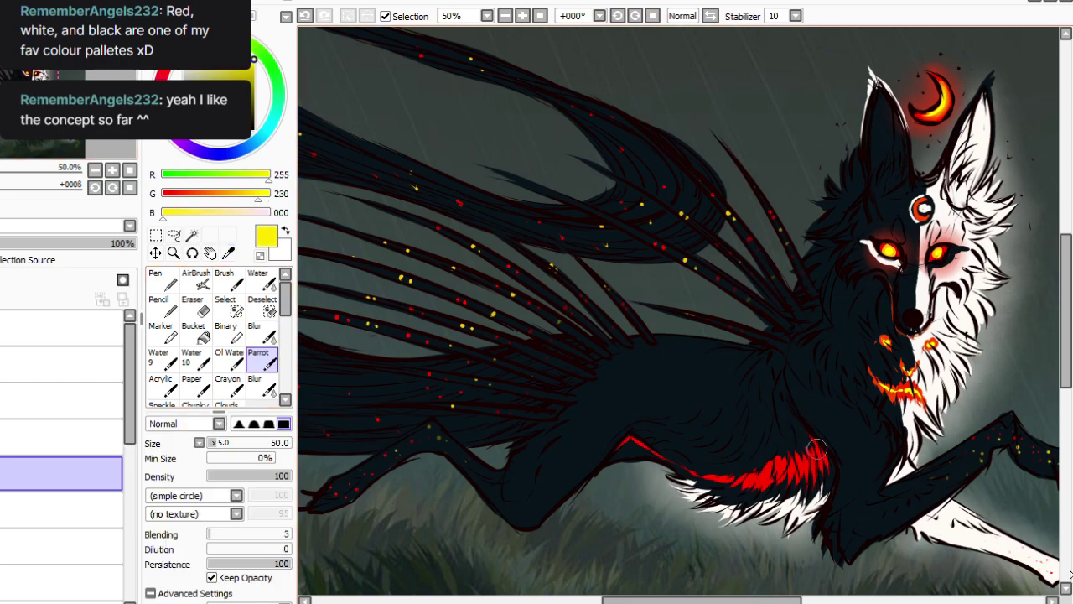
pyautogui.moveTo(822, 469)
pyautogui.mouseDown()
pyautogui.moveTo(811, 457)
pyautogui.moveTo(773, 478)
pyautogui.moveTo(758, 470)
pyautogui.moveTo(728, 479)
pyautogui.mouseUp()
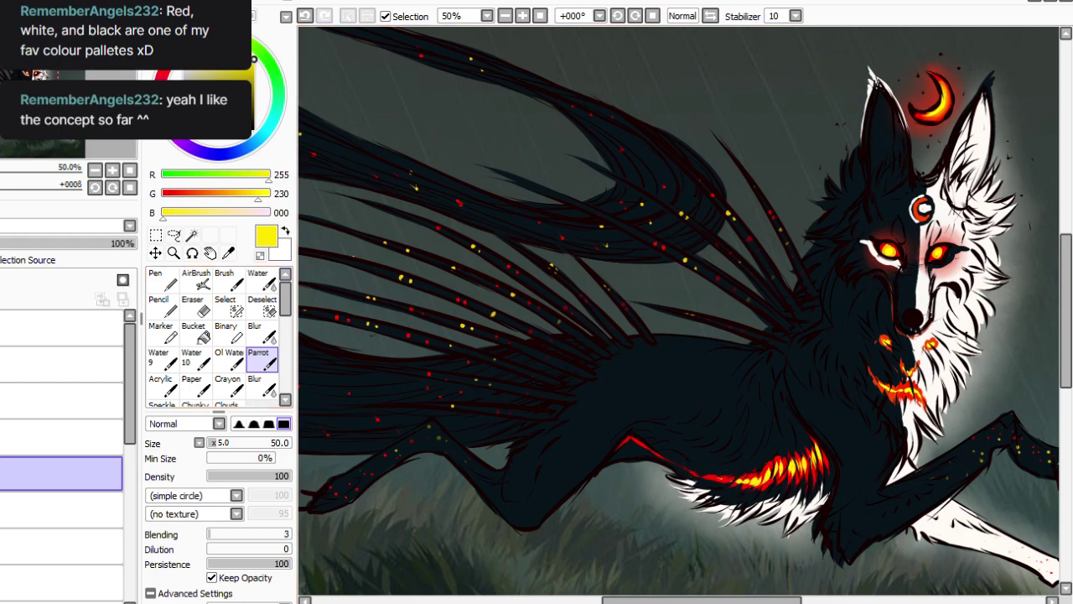
# Sample a brighter yellow from a wing-spine speck and add highlights to the front part of the belly marking.
pyautogui.press('alt')
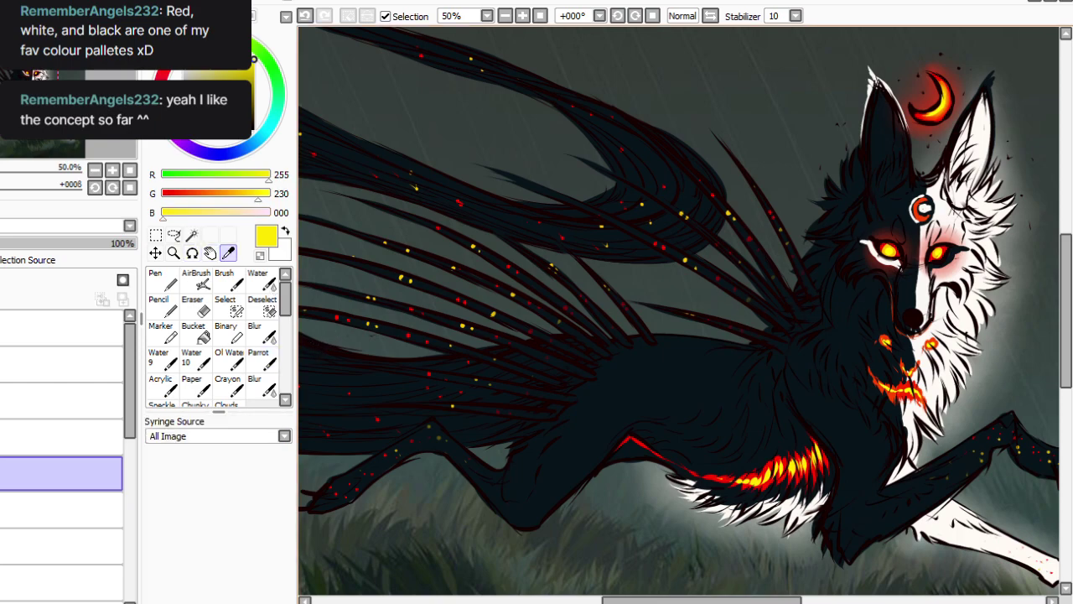
pyautogui.click(402, 278)
pyautogui.click(261, 361)
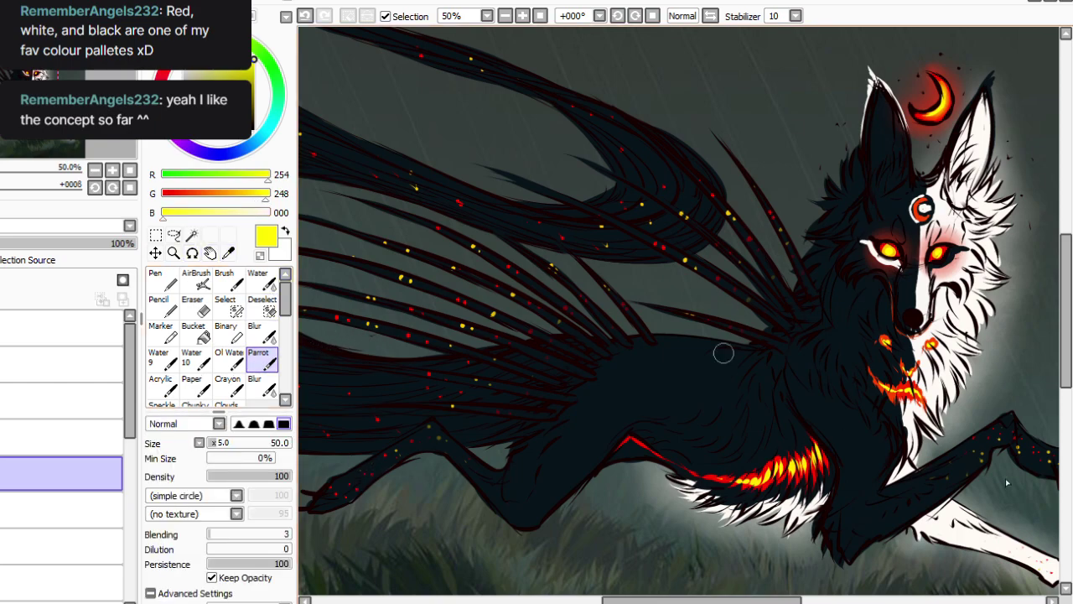
pyautogui.moveTo(816, 453); pyautogui.dragTo(763, 478)
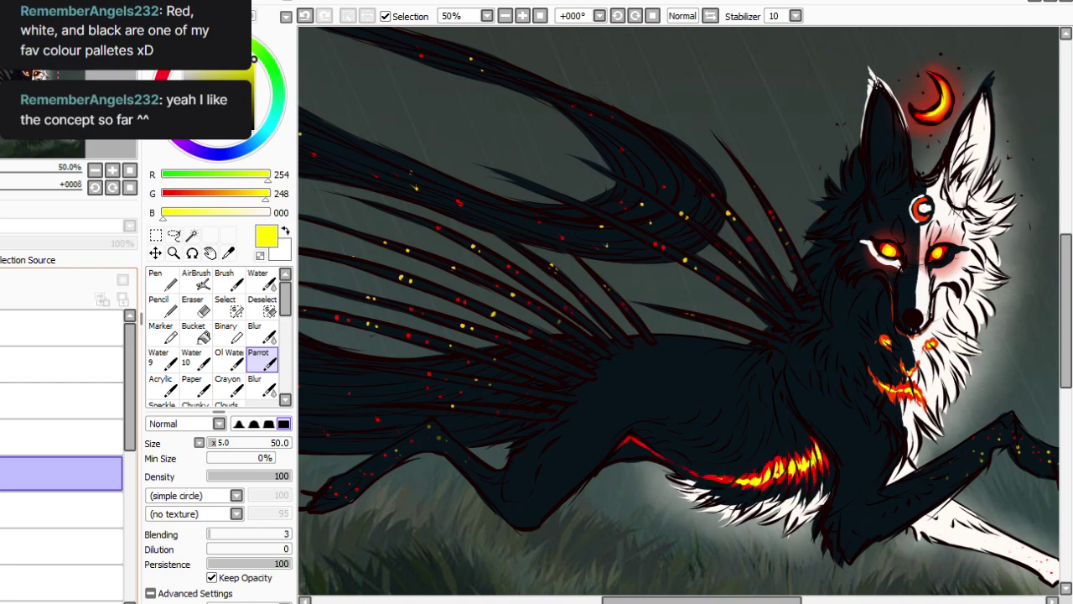
# Soften the front end of the glowing belly marking with the Eraser at density 15 and sample its orange-red for the Parrot brush at size 55.
pyautogui.press('e')
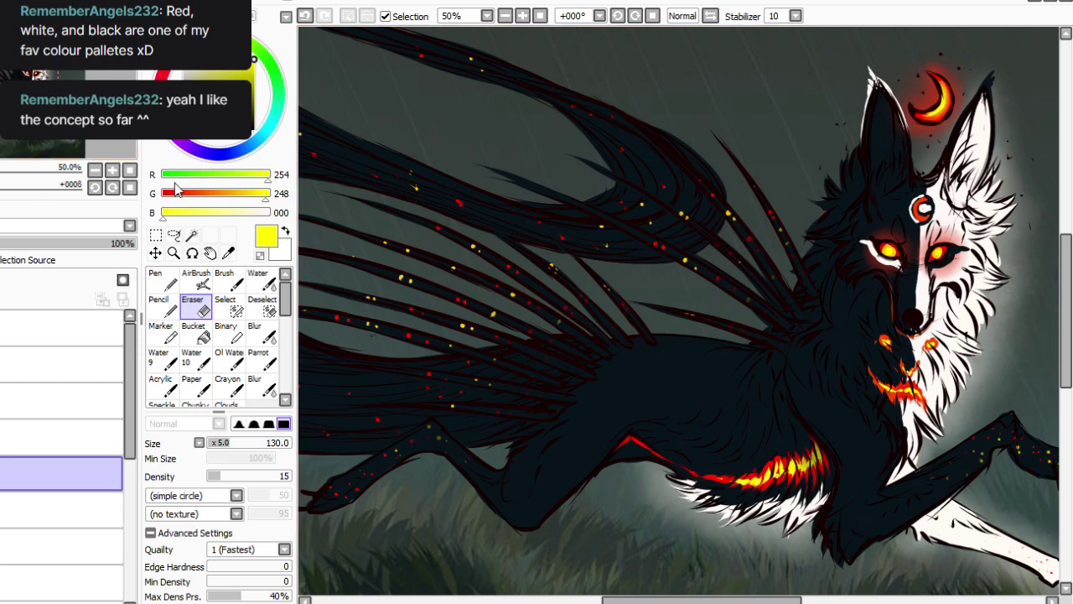
pyautogui.press('alt')
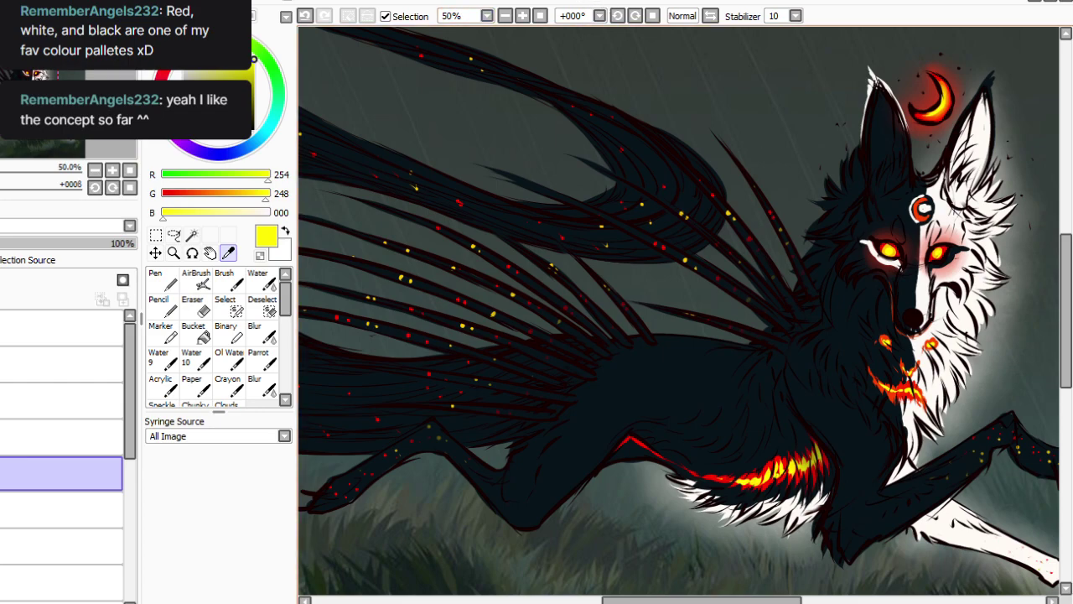
pyautogui.click(776, 471)
pyautogui.press('b')
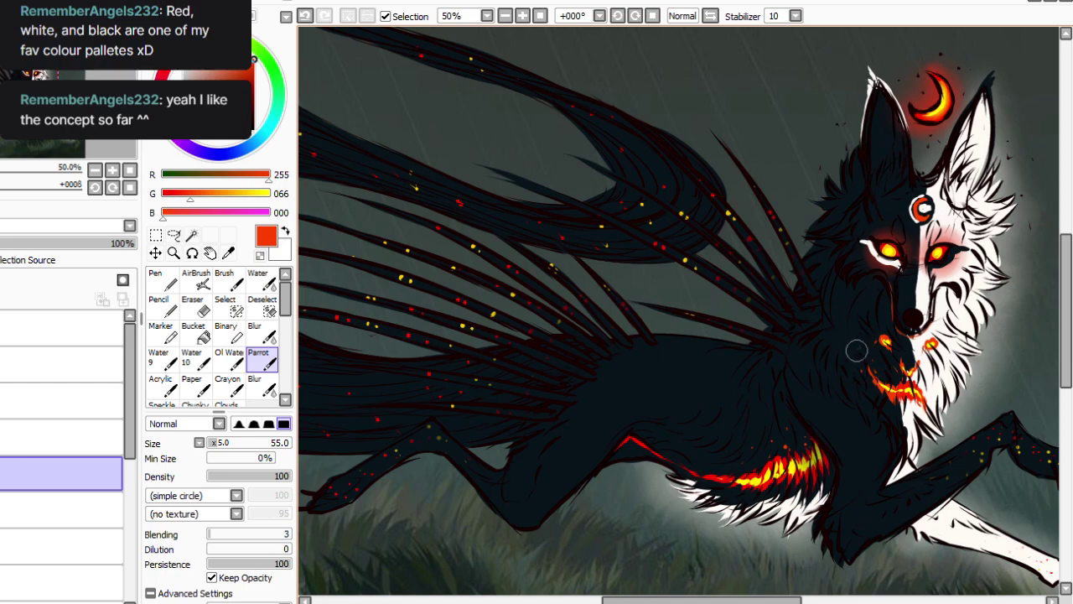
pyautogui.click(505, 15)
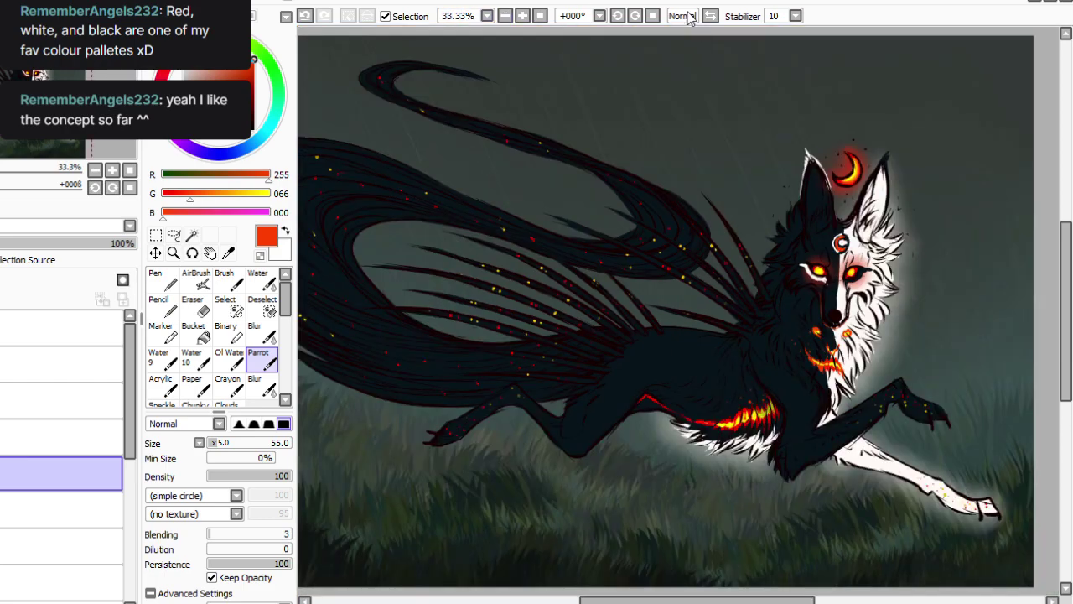
pyautogui.press('pageup')
pyautogui.press('Delete')
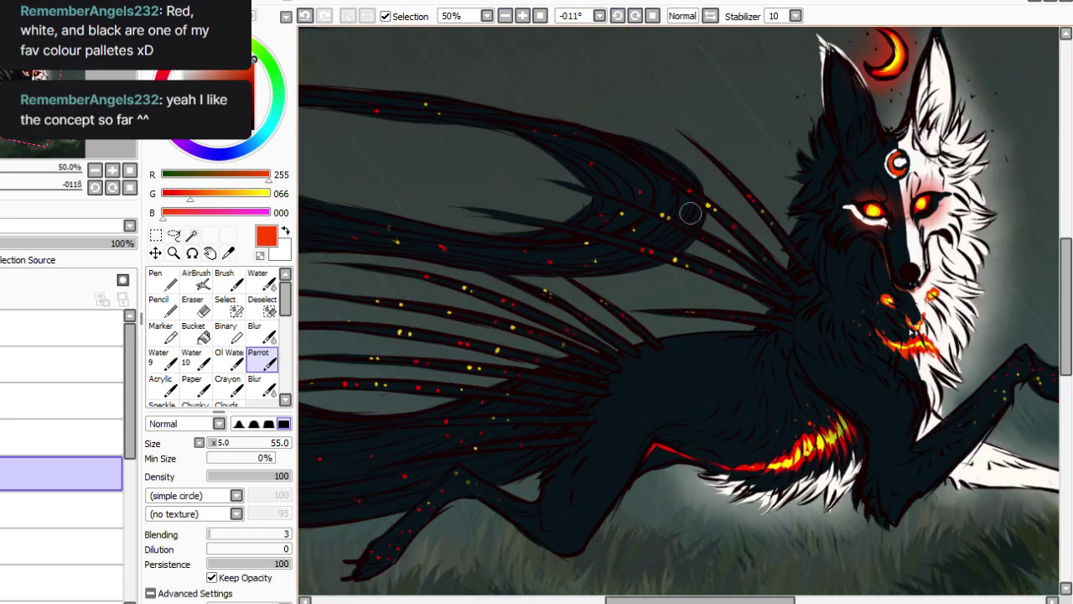
pyautogui.click(210, 442)
pyautogui.click(540, 16)
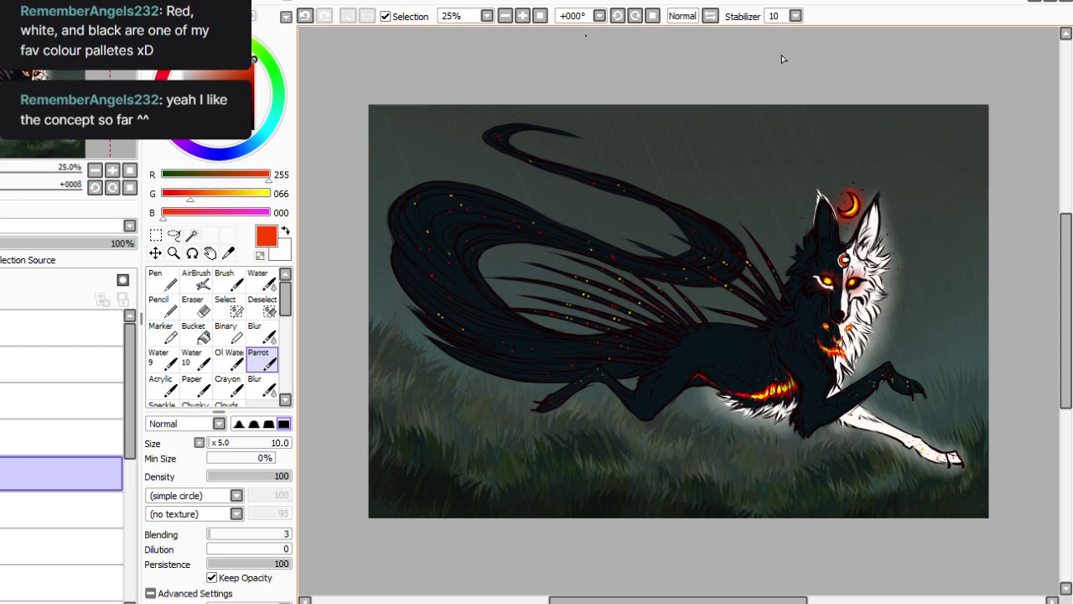
pyautogui.press('pageup')
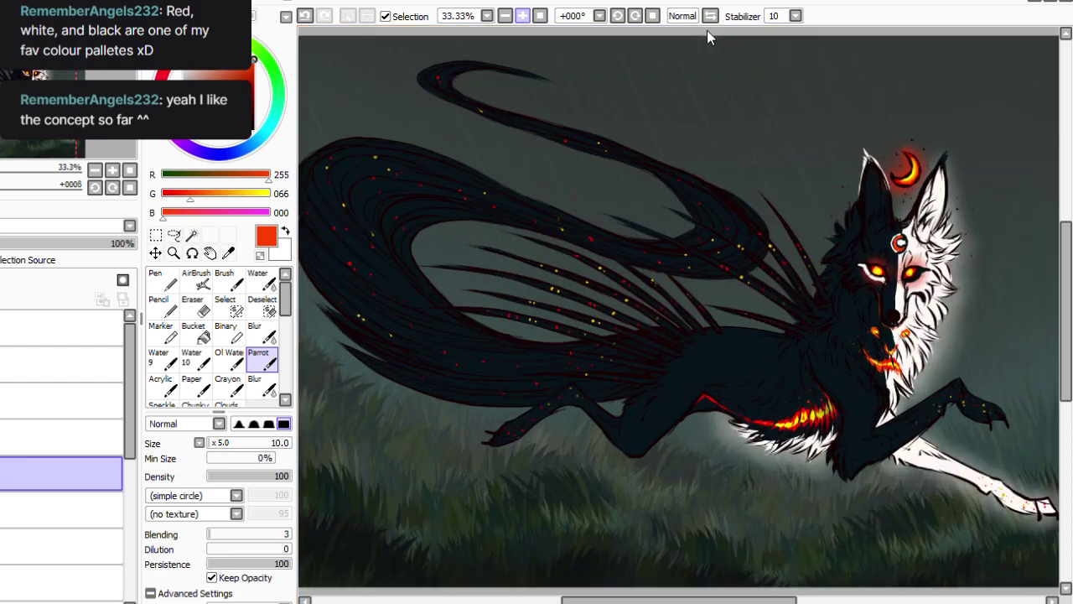
pyautogui.press('pageup')
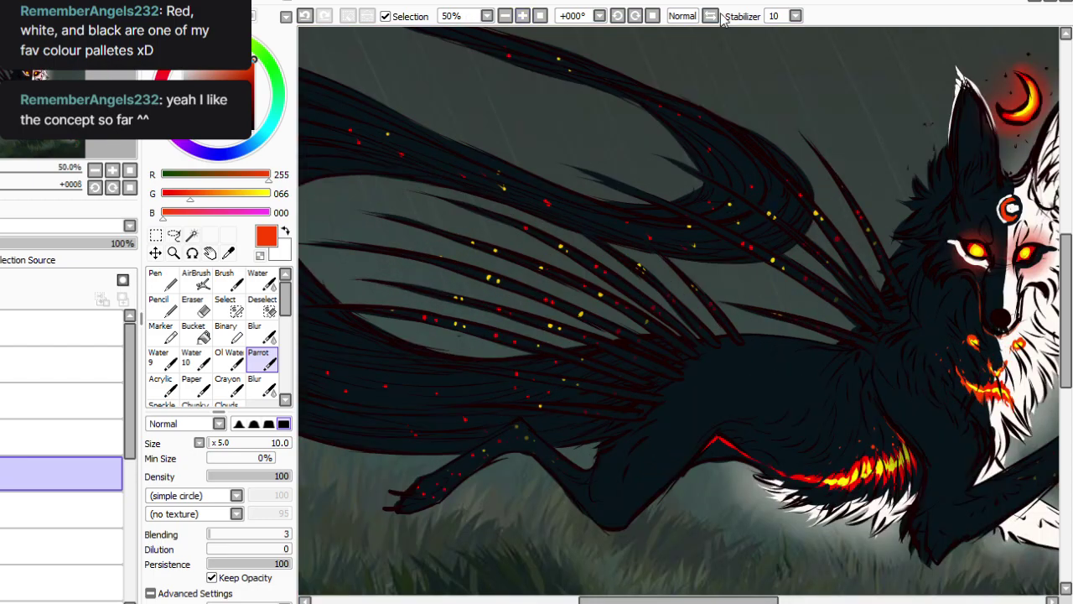
pyautogui.press('Delete')
pyautogui.press('Delete')
pyautogui.press('Delete')
pyautogui.click(618, 15)
pyautogui.click(618, 16)
pyautogui.click(618, 15)
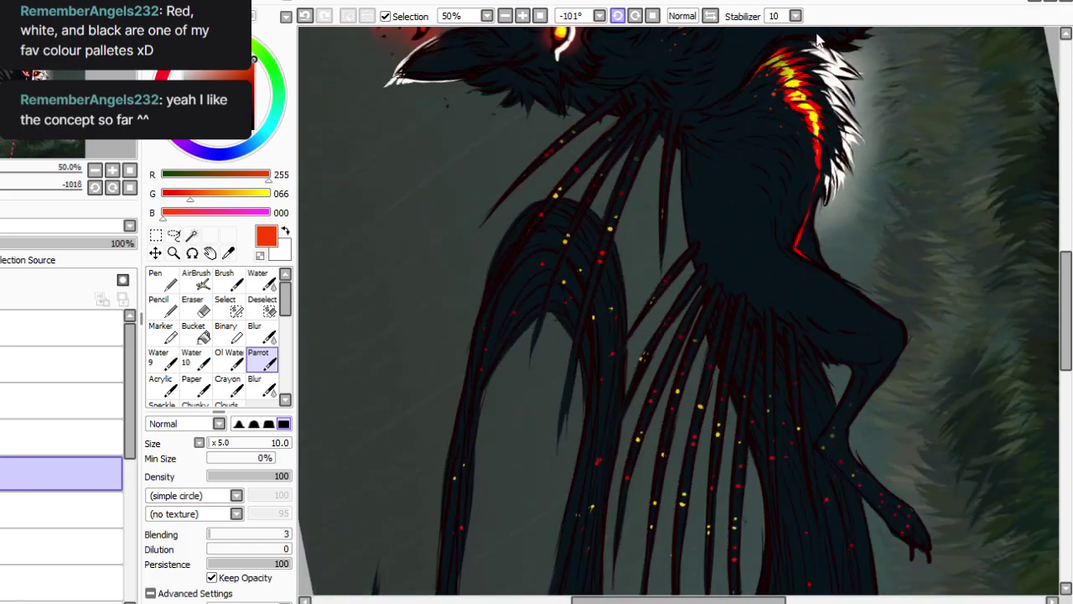
pyautogui.moveTo(1065, 310); pyautogui.dragTo(1065, 268)
# Paint a row of orange-red drops above the glowing belly marking with the Parrot brush at size 30.
pyautogui.click(321, 576)
pyautogui.click(635, 15)
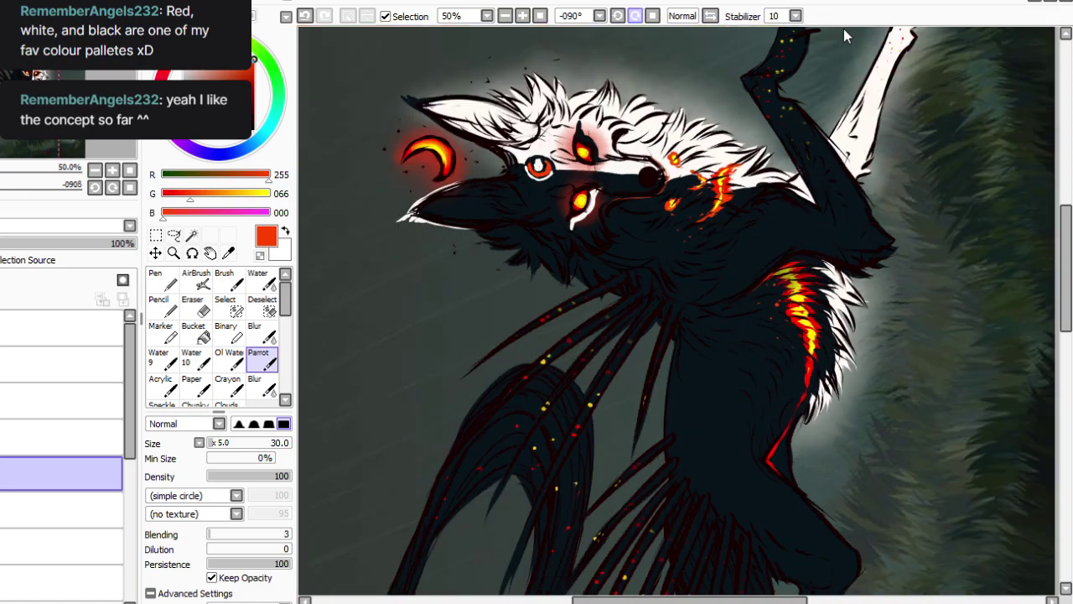
pyautogui.click(635, 15)
pyautogui.click(635, 15)
pyautogui.click(634, 15)
pyautogui.click(634, 15)
pyautogui.press('Home')
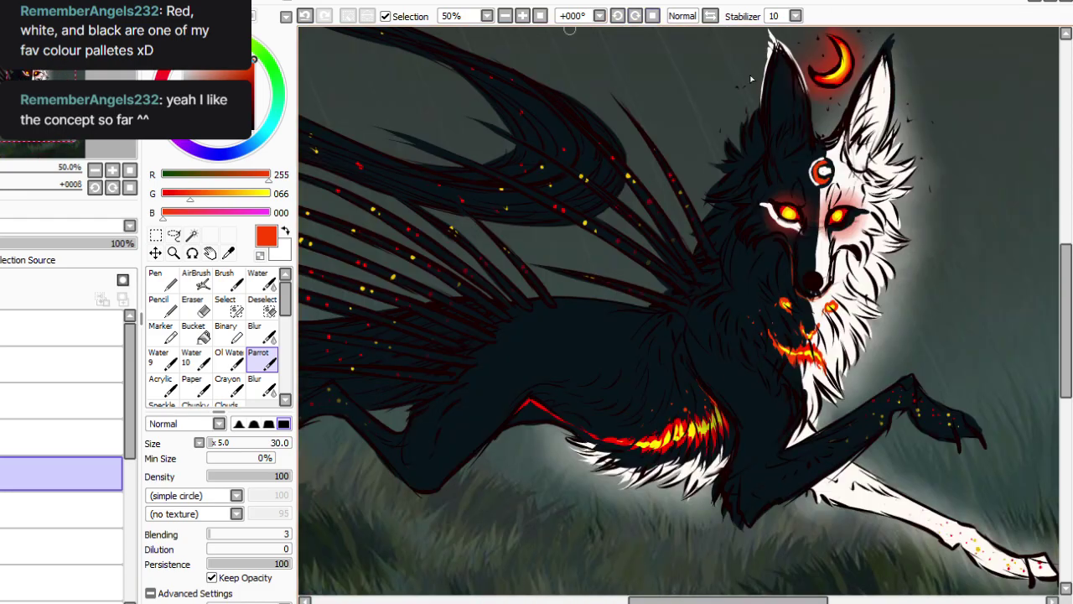
pyautogui.moveTo(677, 399)
pyautogui.mouseDown()
pyautogui.moveTo(642, 423)
pyautogui.moveTo(660, 411)
pyautogui.moveTo(618, 407)
pyautogui.moveTo(643, 410)
pyautogui.moveTo(627, 446)
pyautogui.moveTo(623, 414)
pyautogui.moveTo(567, 397)
pyautogui.mouseUp()
# Sample yellow from a wing-spine speck and add yellow centres and small specks along the row of drops above the belly marking.
pyautogui.press('alt')
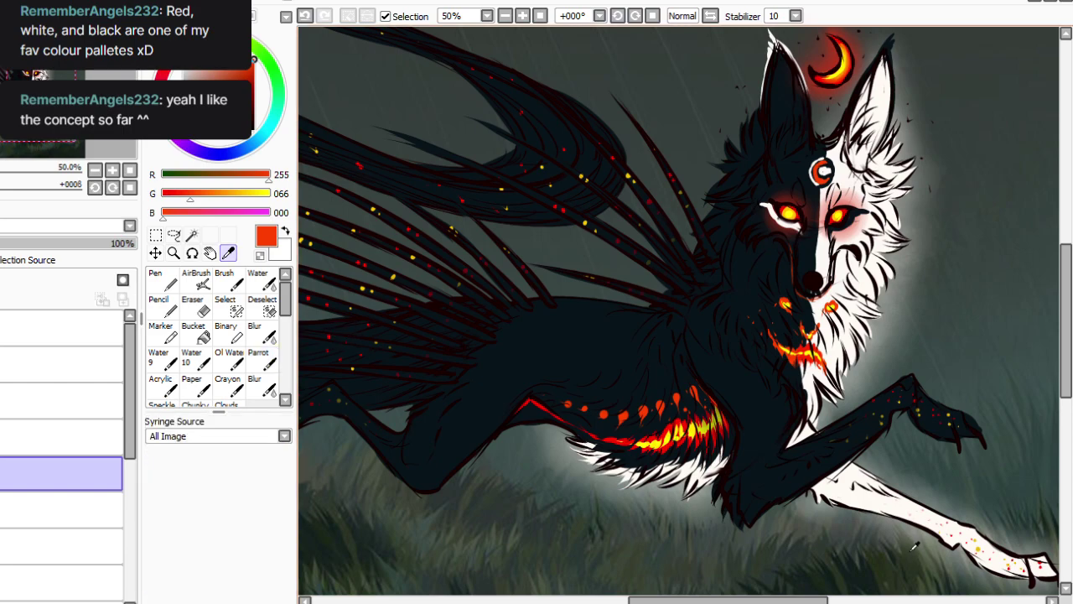
pyautogui.keyDown('alt'); pyautogui.click(309, 152); pyautogui.keyUp('alt')
pyautogui.click(259, 358)
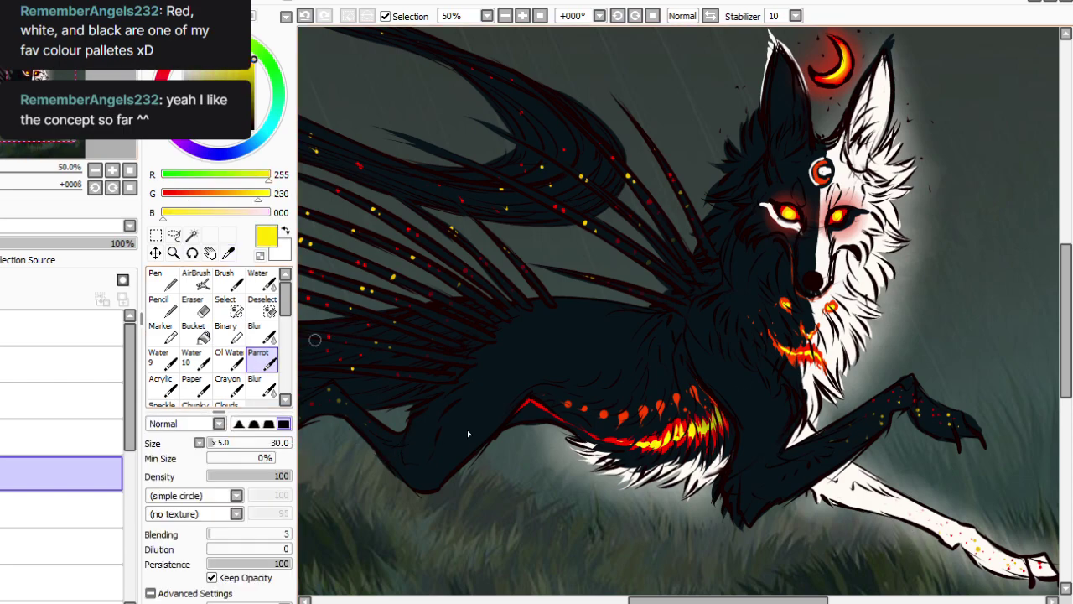
pyautogui.moveTo(675, 401); pyautogui.dragTo(677, 397)
pyautogui.click(701, 357)
pyautogui.click(687, 372)
pyautogui.click(683, 381)
pyautogui.click(668, 379)
pyautogui.click(644, 379)
pyautogui.click(633, 394)
pyautogui.click(587, 391)
pyautogui.click(505, 16)
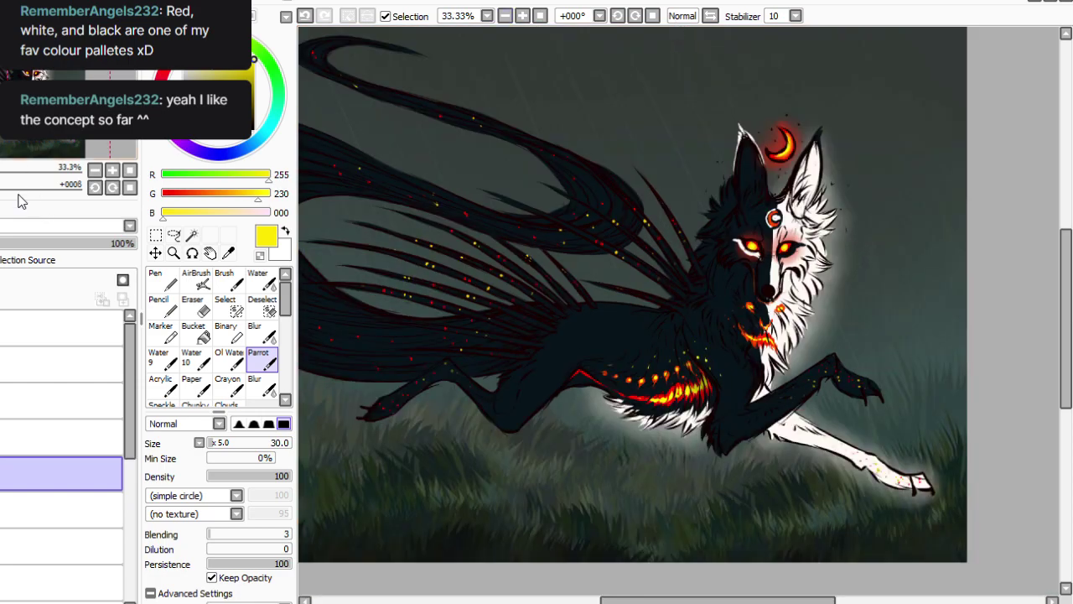
pyautogui.click(2, 474)
pyautogui.click(2, 474)
# Sample pure red from the belly marking and paint thin curved streaks down the shoulder and ribs with the Parrot brush at size 10.
pyautogui.moveTo(718, 600); pyautogui.dragTo(695, 601)
pyautogui.click(229, 253)
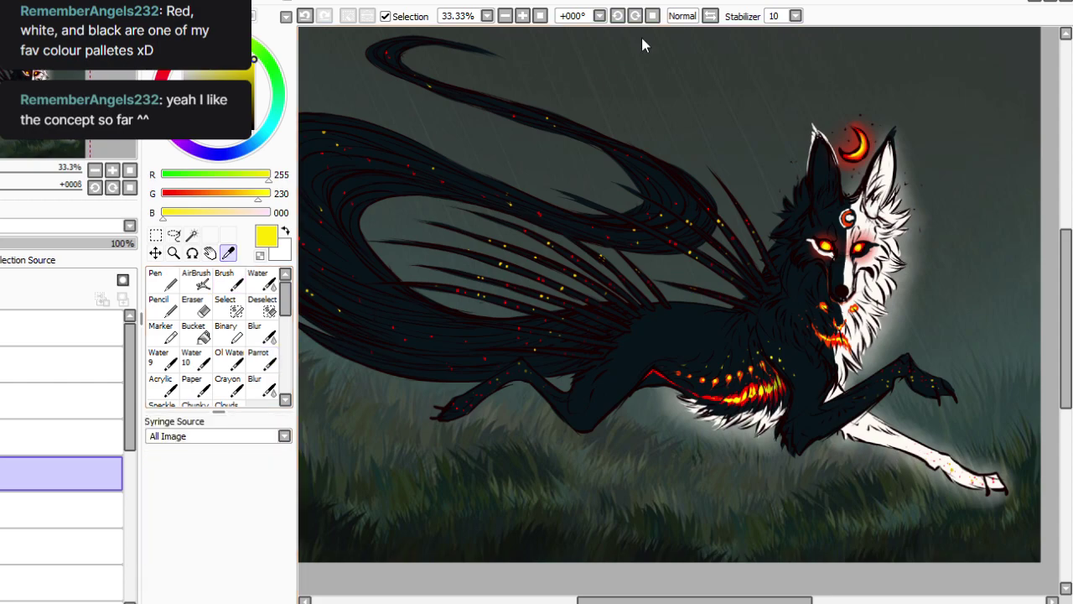
pyautogui.click(522, 16)
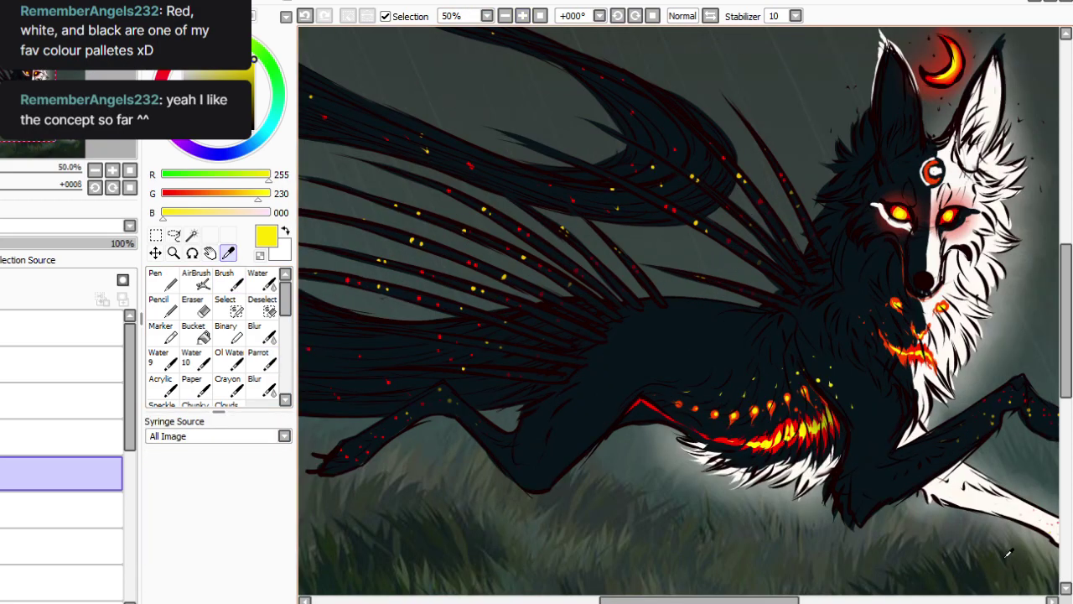
pyautogui.click(727, 441)
pyautogui.click(261, 360)
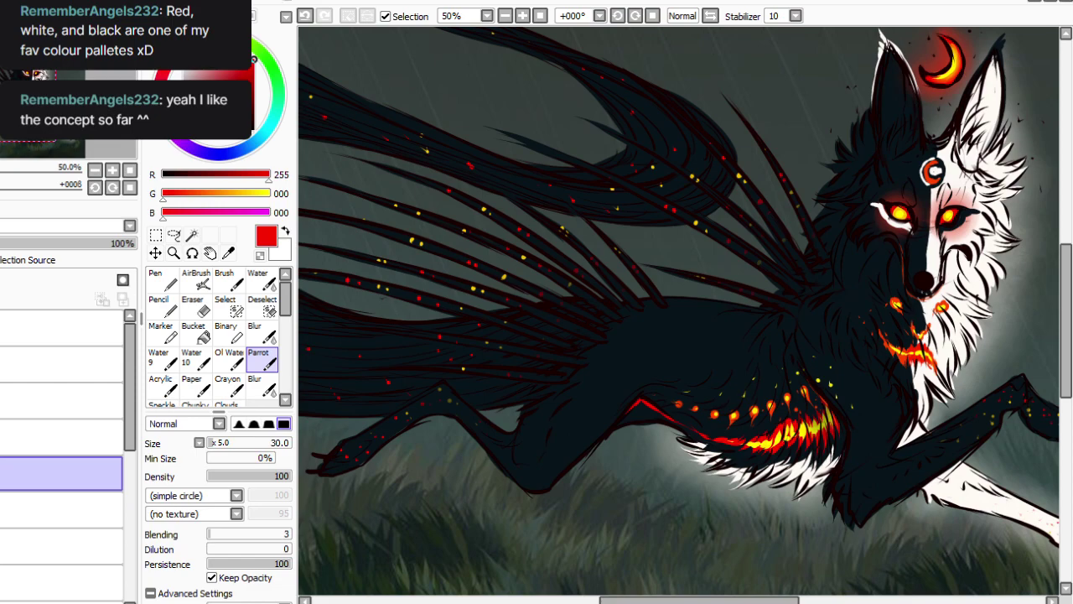
pyautogui.click(281, 602)
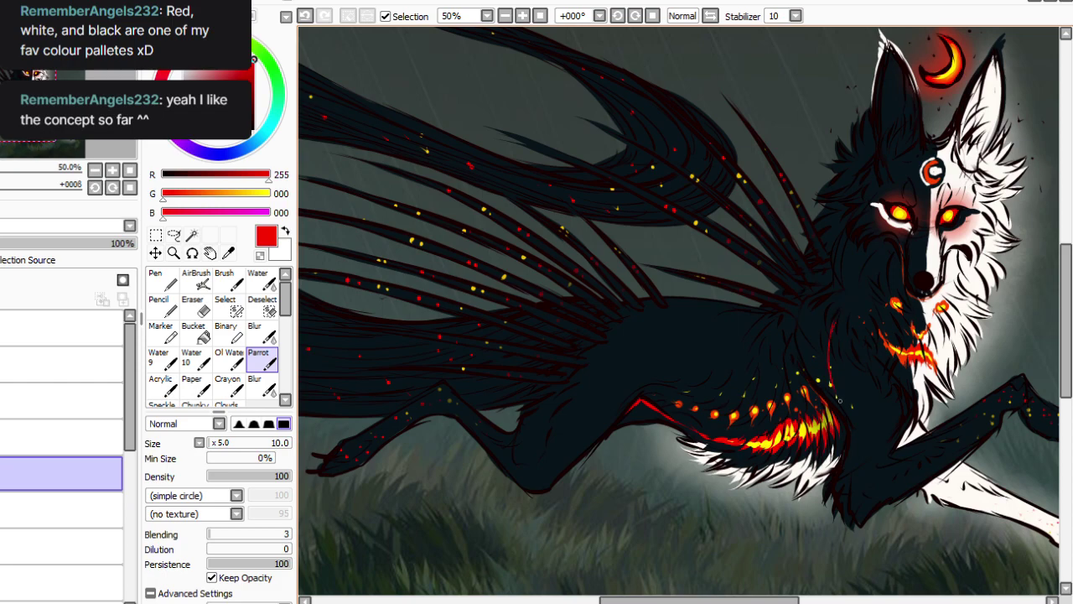
pyautogui.scroll(-1, 664, 76)
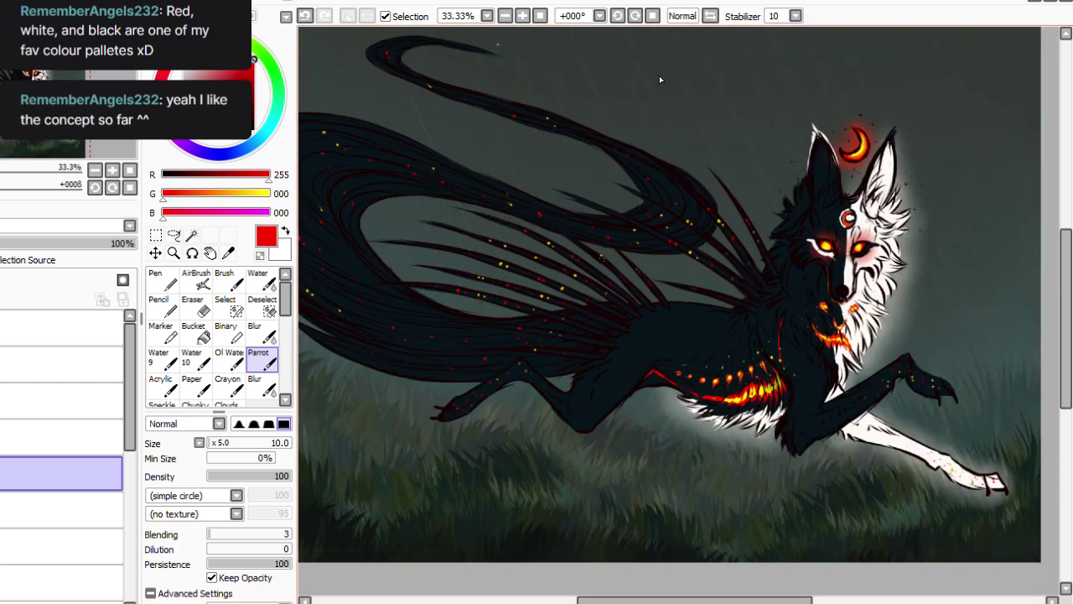
pyautogui.scroll(2, 780, 181)
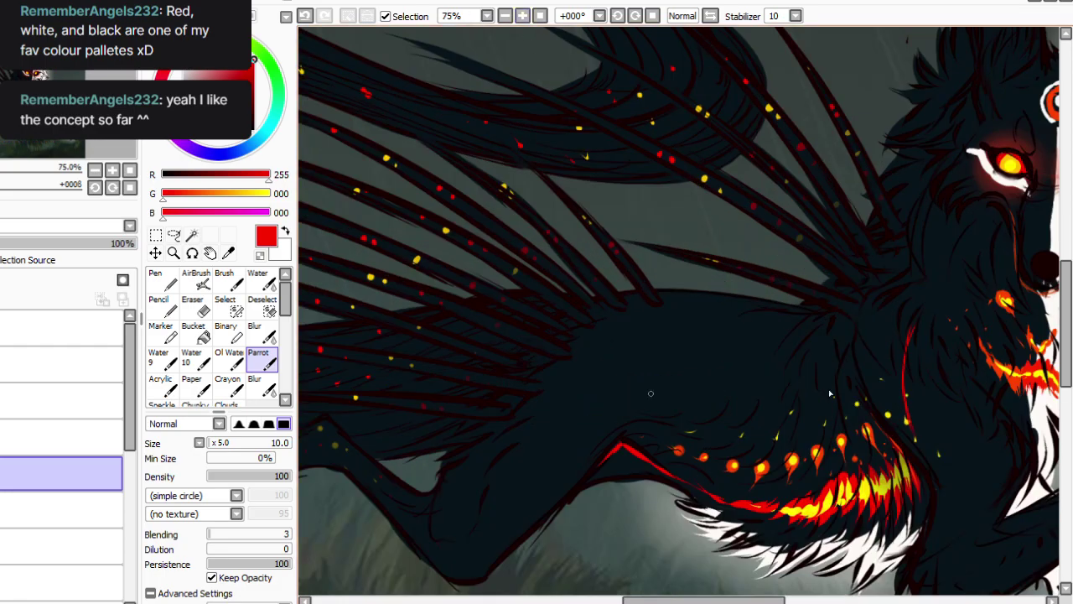
pyautogui.click(505, 16)
pyautogui.moveTo(701, 599); pyautogui.dragTo(717, 600)
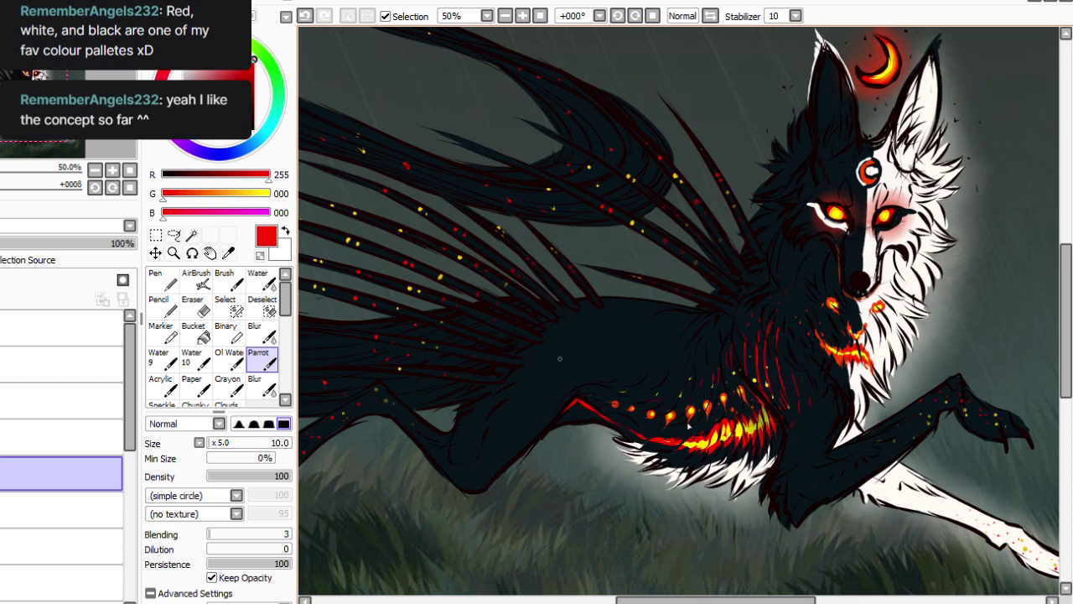
# Fade the upper ends of the red shoulder streaks with the Eraser at size 130 and density 6.
pyautogui.click(193, 306)
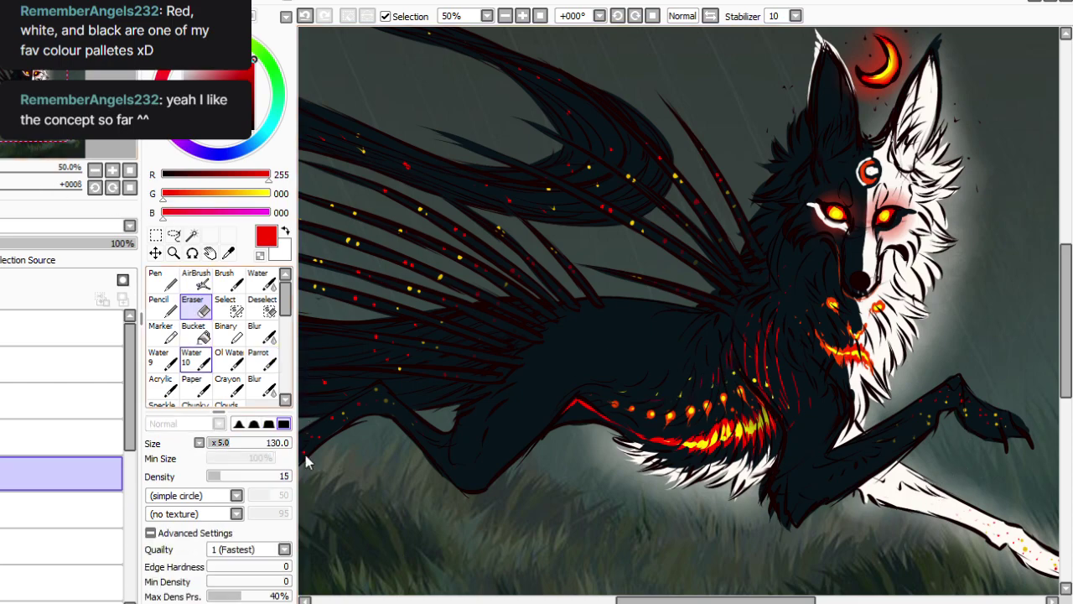
pyautogui.moveTo(755, 333); pyautogui.dragTo(763, 310)
pyautogui.click(305, 16)
pyautogui.click(218, 476)
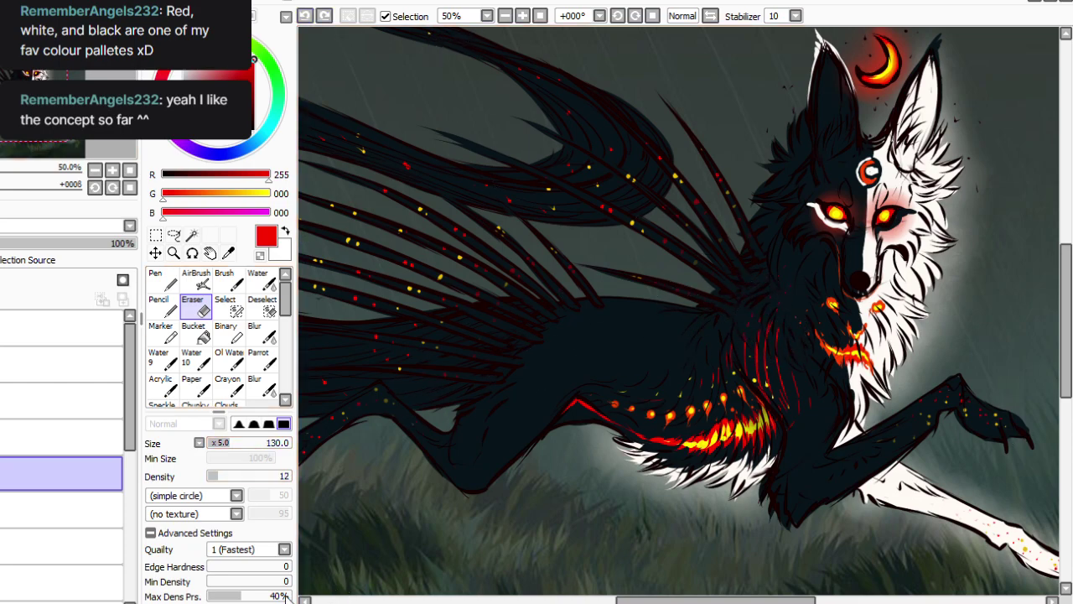
pyautogui.moveTo(754, 333)
pyautogui.mouseDown()
pyautogui.moveTo(749, 316)
pyautogui.moveTo(778, 315)
pyautogui.mouseUp()
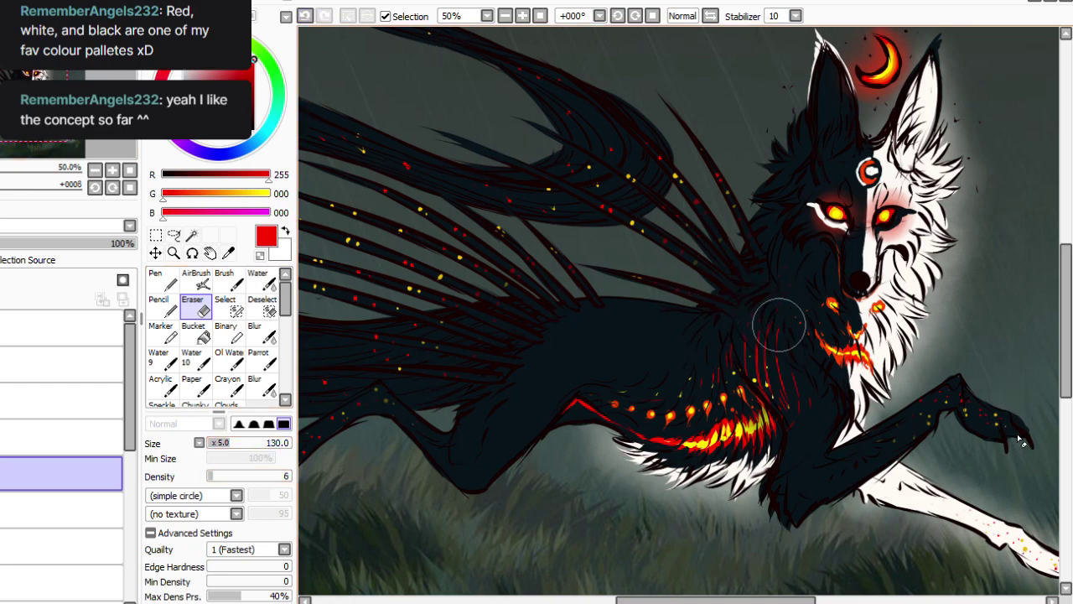
pyautogui.click(504, 16)
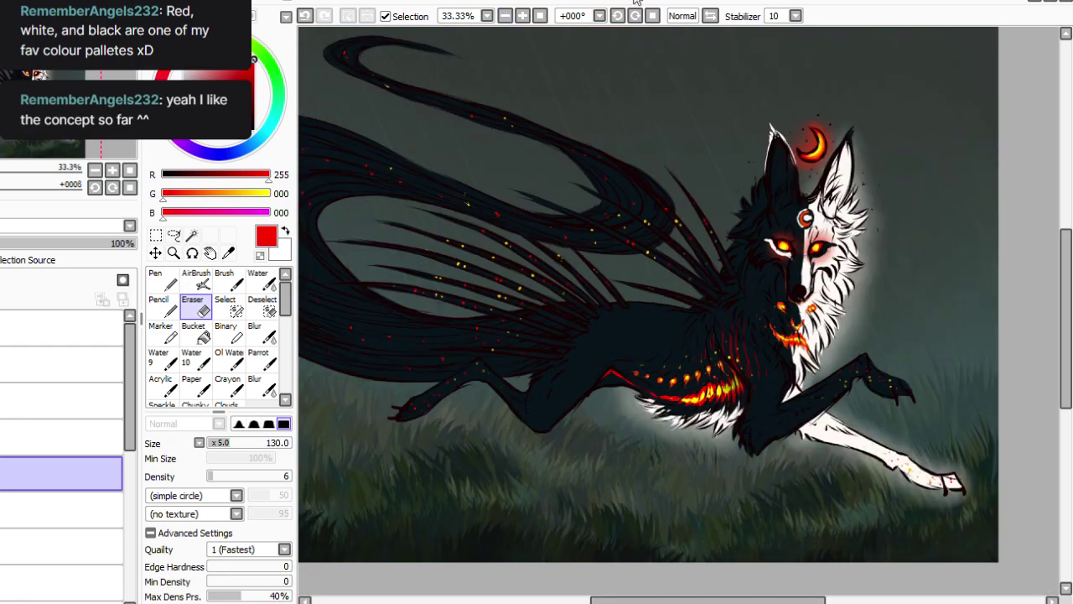
# Compare the painting with the current layer and the layer above it hidden and shown.
pyautogui.press('+')
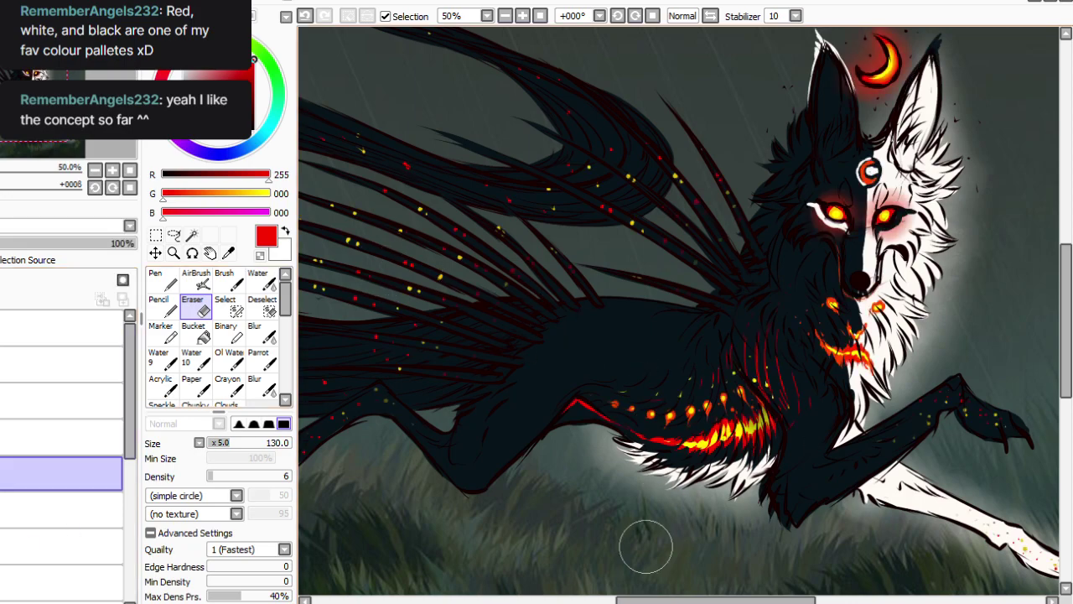
pyautogui.press('-')
pyautogui.press('-')
pyautogui.press('+')
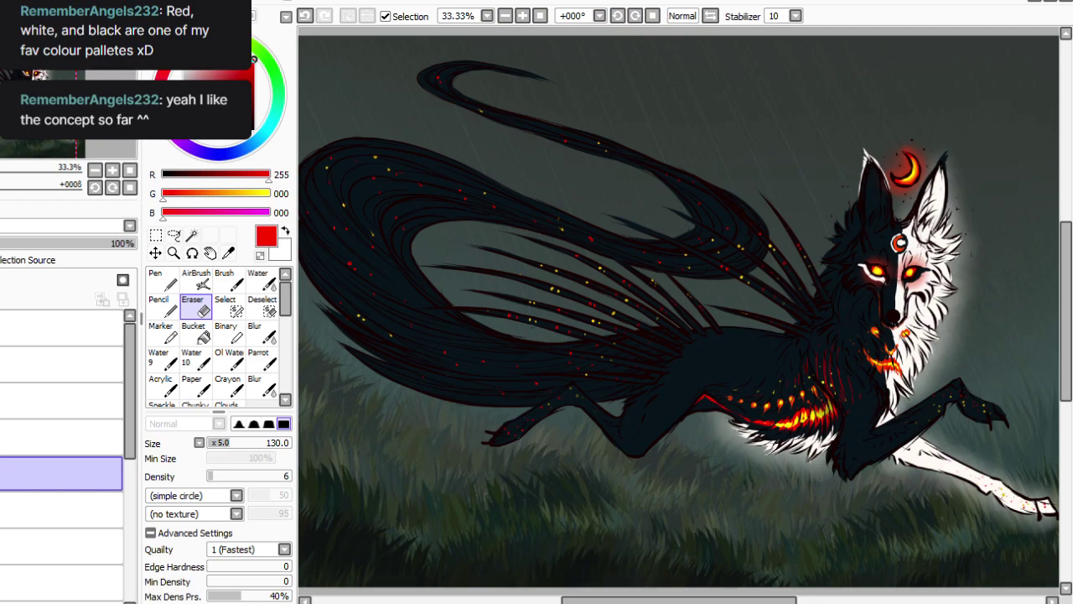
pyautogui.click(16, 437)
pyautogui.click(1, 437)
pyautogui.click(1, 437)
pyautogui.click(17, 473)
pyautogui.click(1, 474)
pyautogui.click(0, 474)
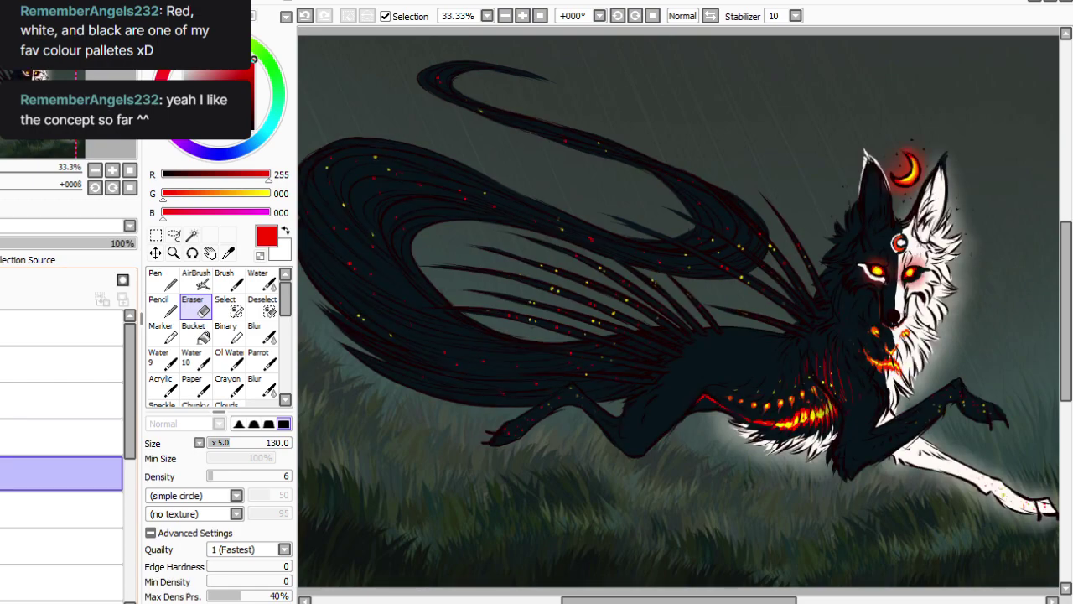
pyautogui.keyDown('ctrl'); pyautogui.click(17, 437); pyautogui.keyUp('ctrl')
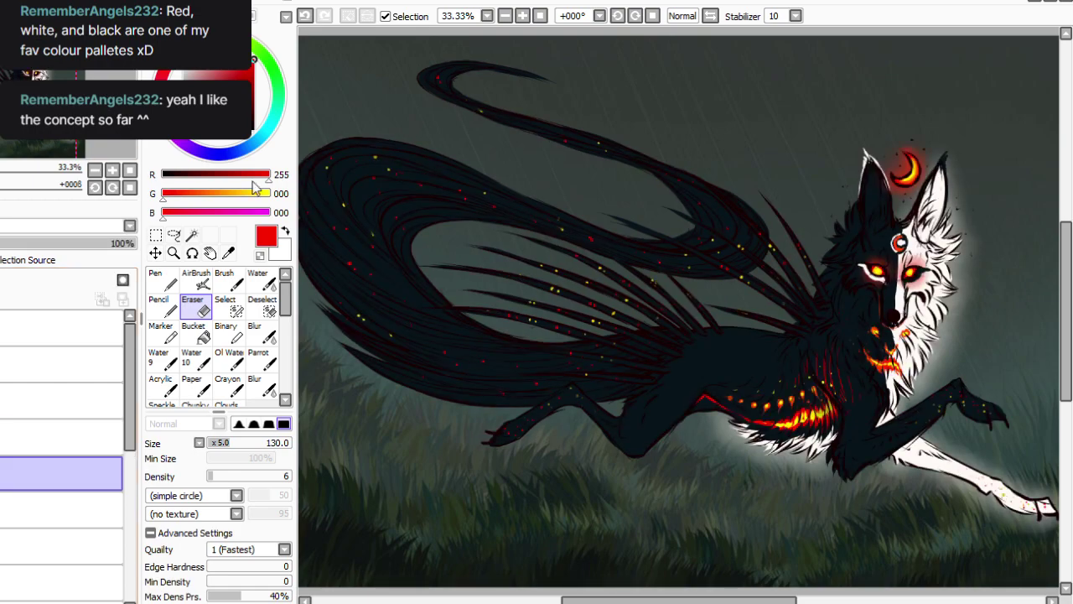
# Paint red semicircular arcs and a trail of red dots along the wolf's back with the Parrot brush at size 30.
pyautogui.click(260, 359)
pyautogui.click(523, 16)
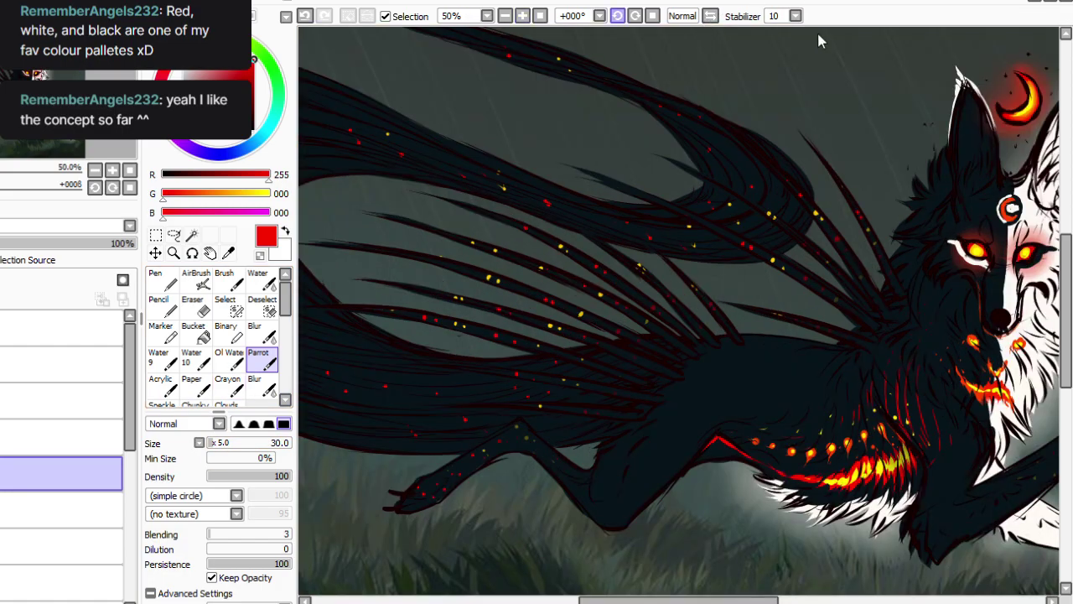
pyautogui.click(618, 16)
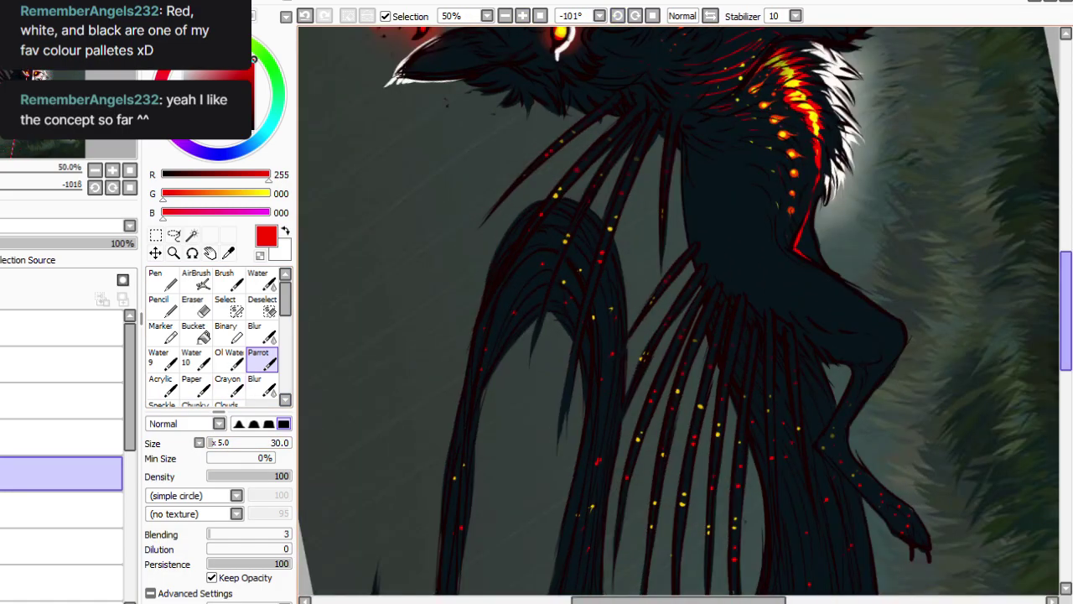
pyautogui.moveTo(676, 126); pyautogui.dragTo(685, 254)
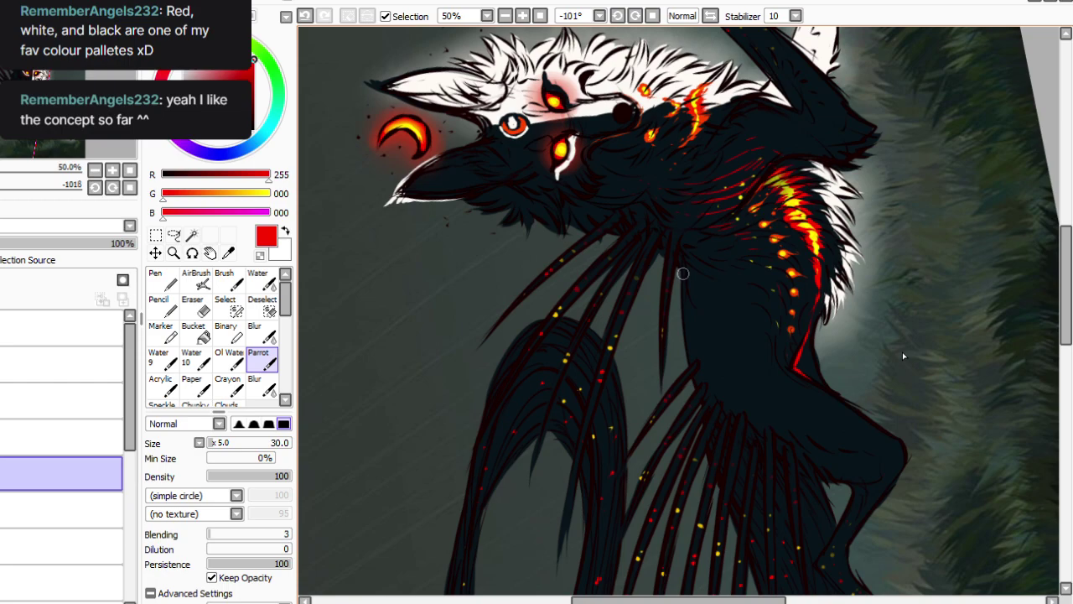
pyautogui.moveTo(685, 277); pyautogui.dragTo(681, 298)
pyautogui.moveTo(686, 303)
pyautogui.mouseDown()
pyautogui.moveTo(683, 326)
pyautogui.moveTo(698, 339)
pyautogui.moveTo(690, 362)
pyautogui.mouseUp()
pyautogui.click(701, 283)
pyautogui.click(702, 290)
pyautogui.click(700, 296)
pyautogui.click(698, 307)
# Sample bright yellow from the belly marking, fill the red arcs on the back and add yellow specks toward the shoulder.
pyautogui.press('alt')
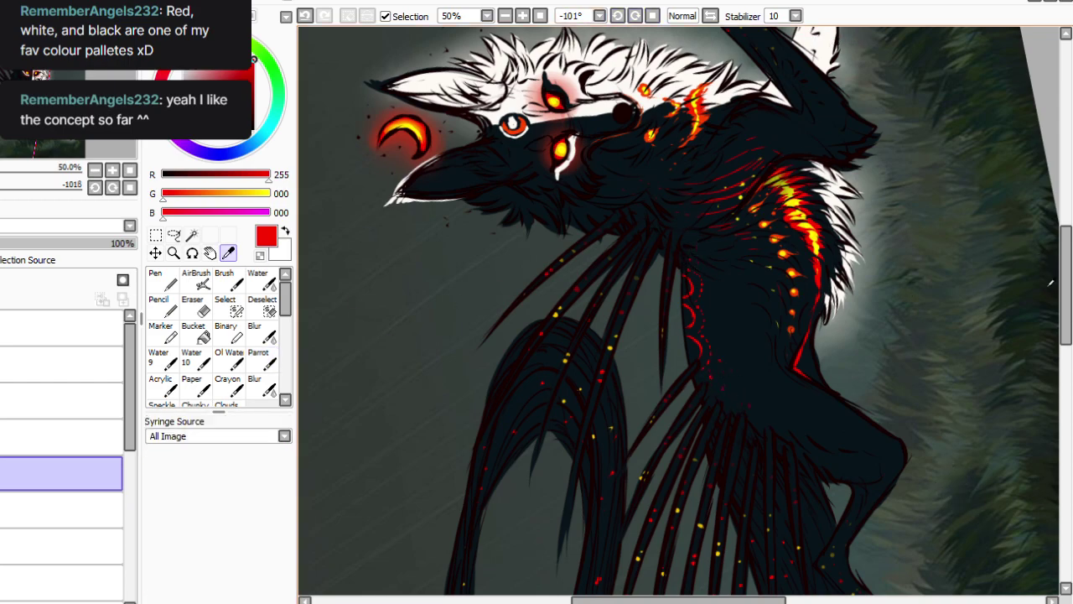
pyautogui.click(790, 187)
pyautogui.click(263, 360)
pyautogui.moveTo(688, 349); pyautogui.dragTo(685, 357)
pyautogui.moveTo(679, 310); pyautogui.dragTo(674, 316)
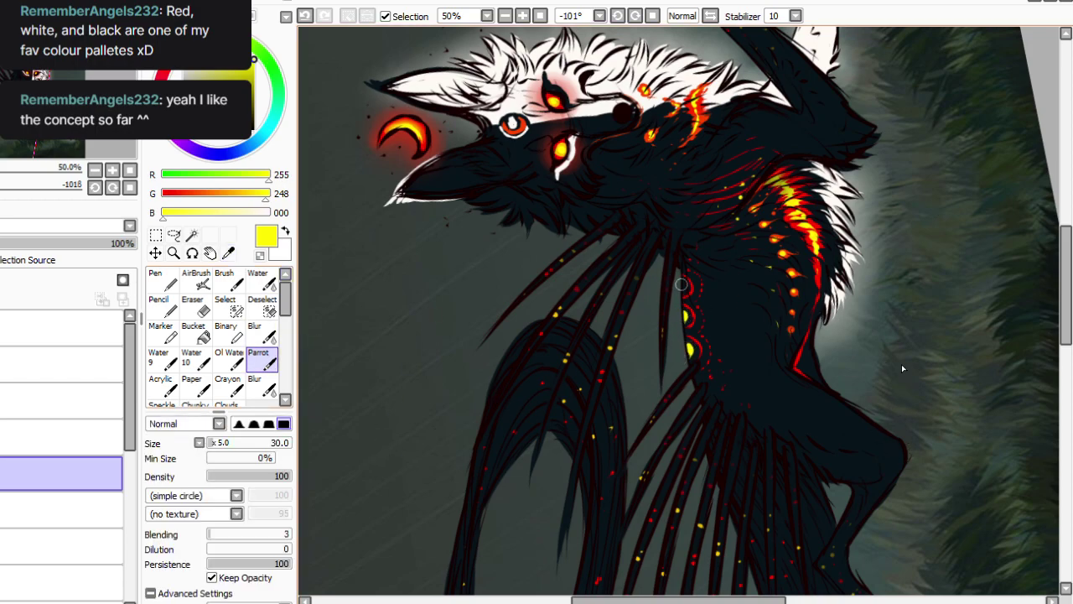
pyautogui.click(652, 16)
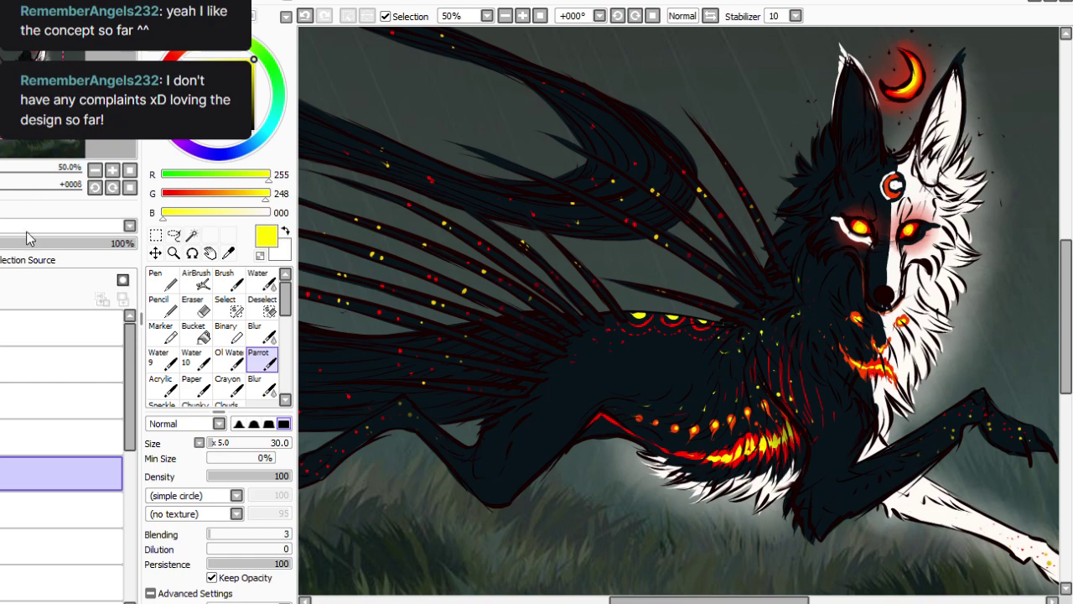
pyautogui.click(1, 474)
pyautogui.click(2, 473)
# Try thin yellow rays below the back arcs at brush size 5 and erase them with the Eraser at density 100.
pyautogui.click(260, 602)
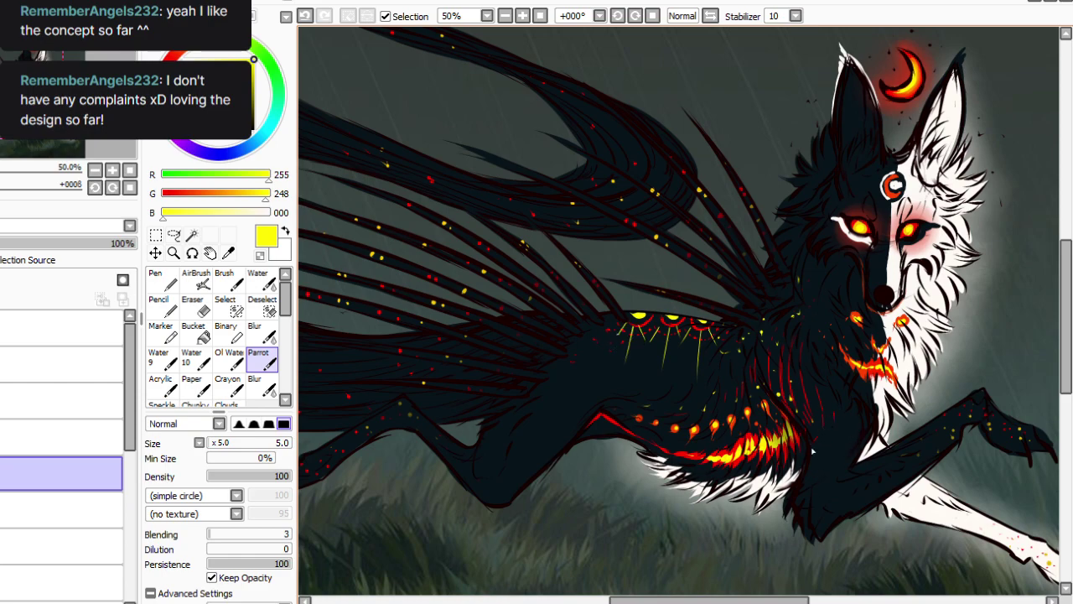
pyautogui.click(195, 305)
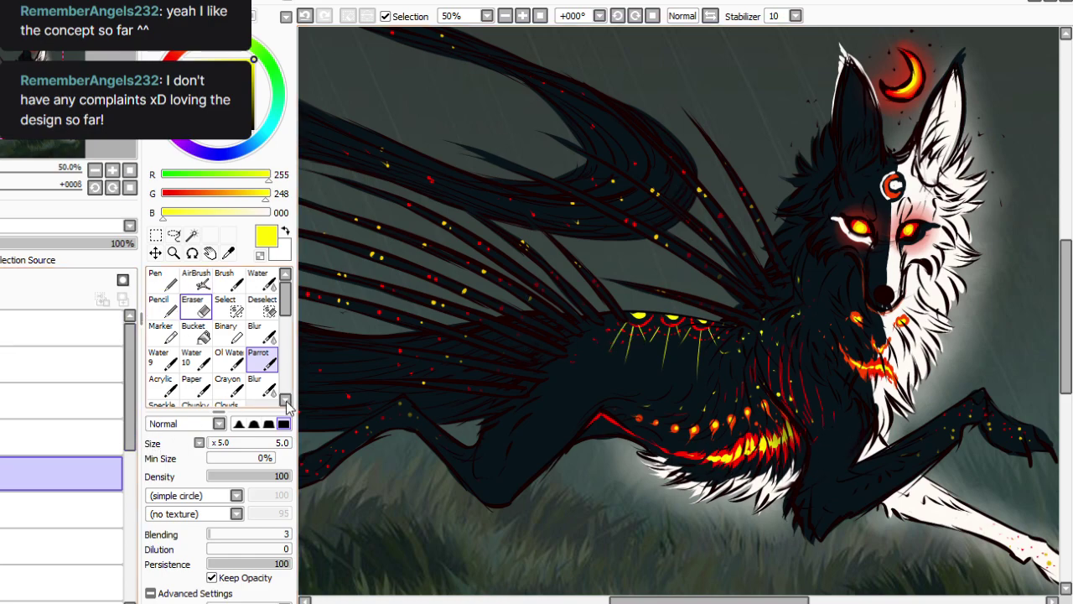
pyautogui.click(287, 476)
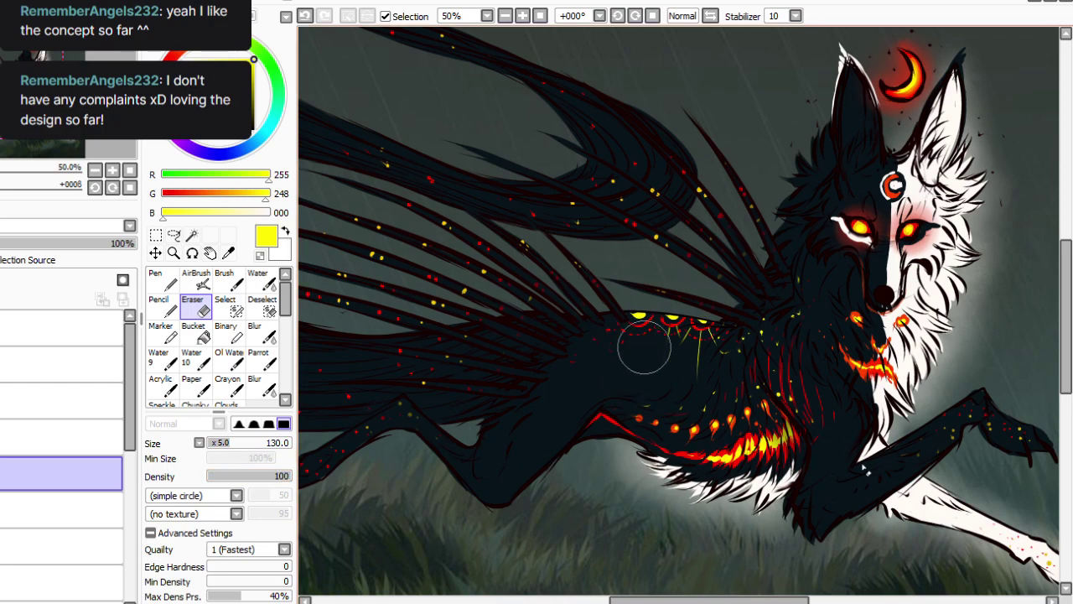
pyautogui.click(262, 360)
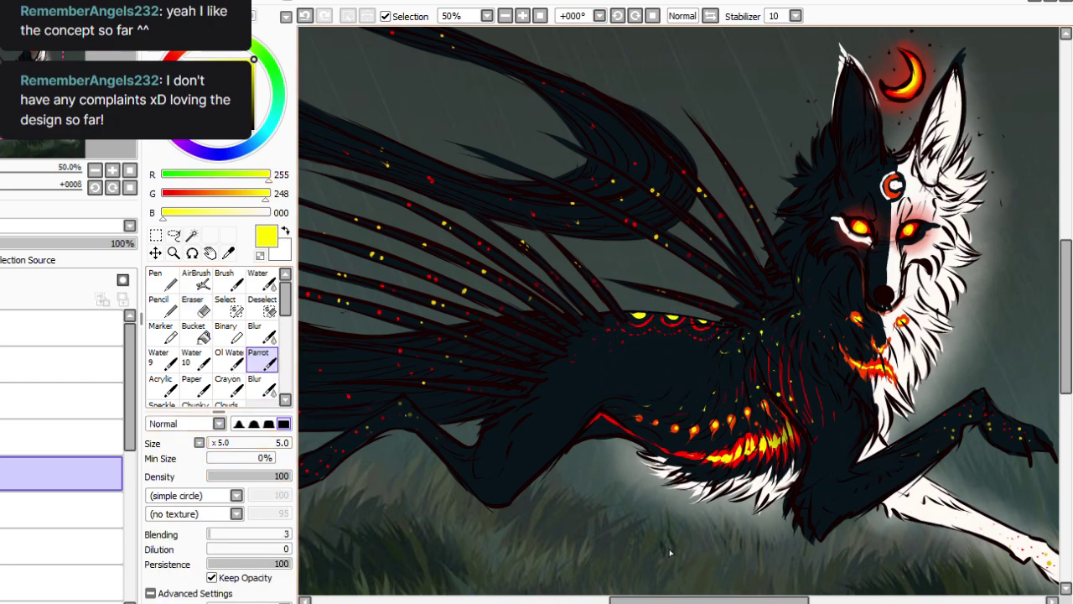
# Paint long yellow rays from the rearmost back arc down the wolf's haunch with the Parrot brush at size 50.
pyautogui.click(217, 443)
pyautogui.moveTo(716, 332); pyautogui.dragTo(735, 348)
pyautogui.moveTo(629, 326)
pyautogui.mouseDown()
pyautogui.moveTo(606, 337)
pyautogui.moveTo(647, 401)
pyautogui.mouseUp()
pyautogui.click(618, 16)
pyautogui.press('Delete')
pyautogui.moveTo(656, 359); pyautogui.dragTo(645, 411)
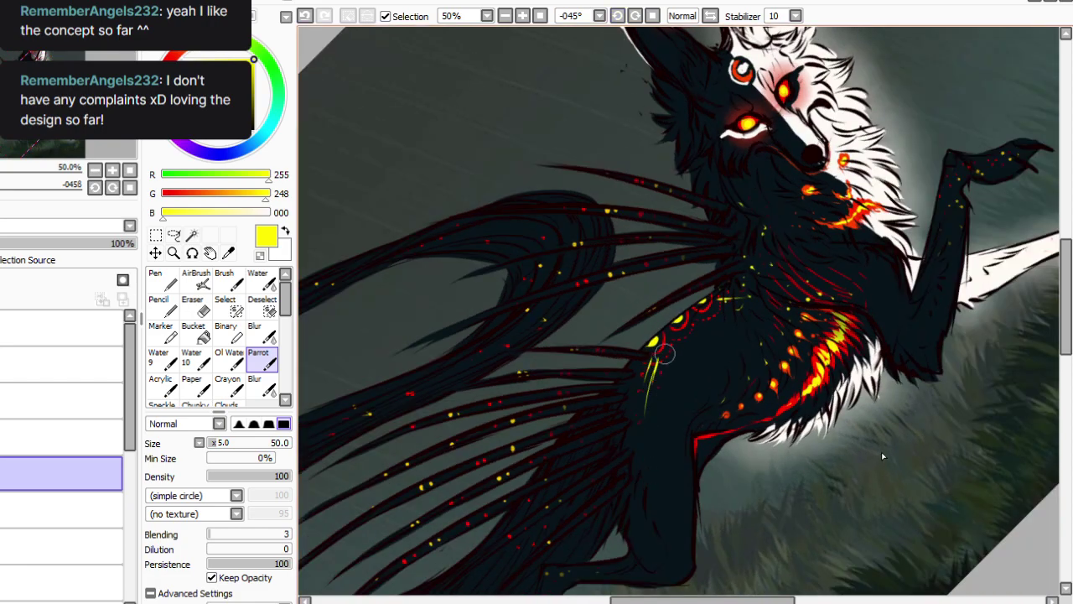
pyautogui.moveTo(661, 362); pyautogui.dragTo(663, 488)
# Add shorter yellow streaks and specks below the long rays, trailing down the wolf's thigh.
pyautogui.click(658, 458)
pyautogui.click(659, 471)
pyautogui.moveTo(668, 424); pyautogui.dragTo(668, 434)
pyautogui.moveTo(669, 445); pyautogui.dragTo(676, 469)
pyautogui.moveTo(667, 390)
pyautogui.mouseDown()
pyautogui.moveTo(668, 419)
pyautogui.moveTo(681, 427)
pyautogui.mouseUp()
pyautogui.click(691, 415)
pyautogui.click(705, 418)
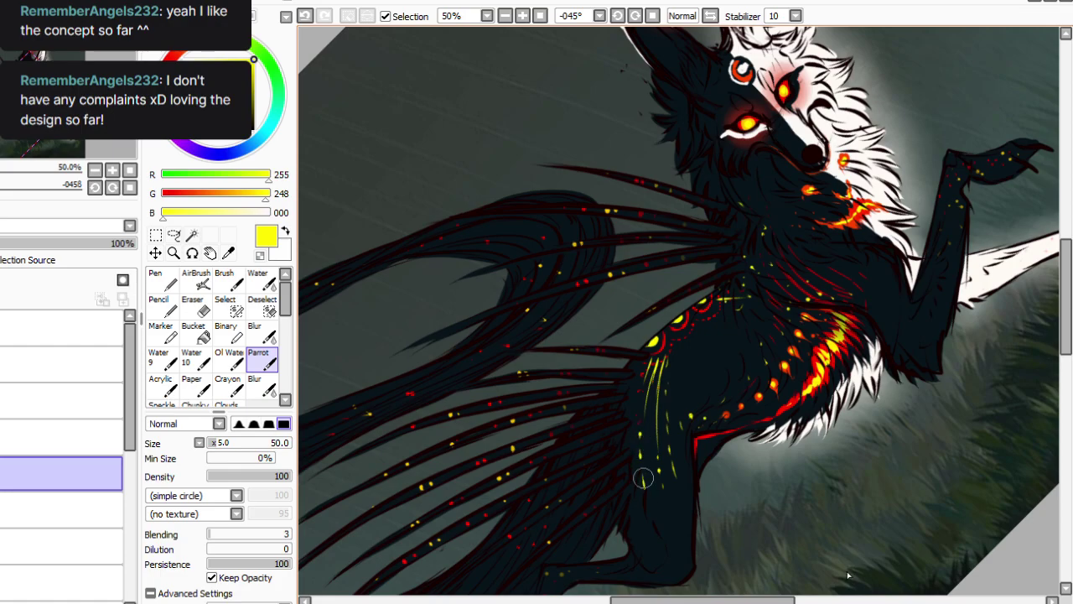
pyautogui.click(540, 16)
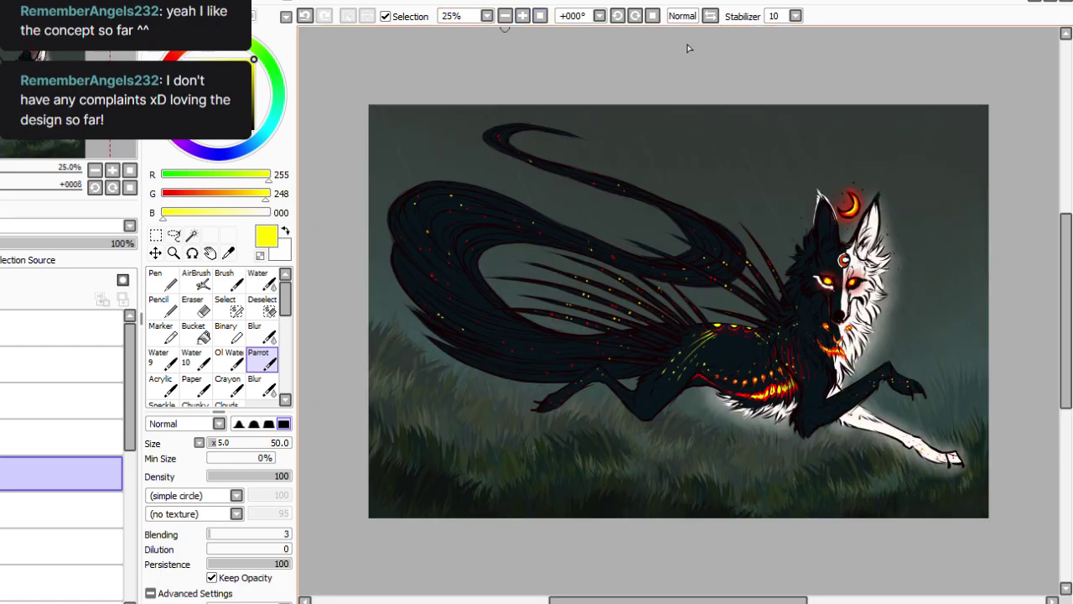
# Rotate the canvas to -067° and paint short yellow rays fanning out beneath the other back arcs.
pyautogui.scroll(1, 684, 50)
pyautogui.click(618, 16)
pyautogui.click(618, 16)
pyautogui.click(618, 16)
pyautogui.click(618, 16)
pyautogui.click(618, 16)
pyautogui.click(618, 16)
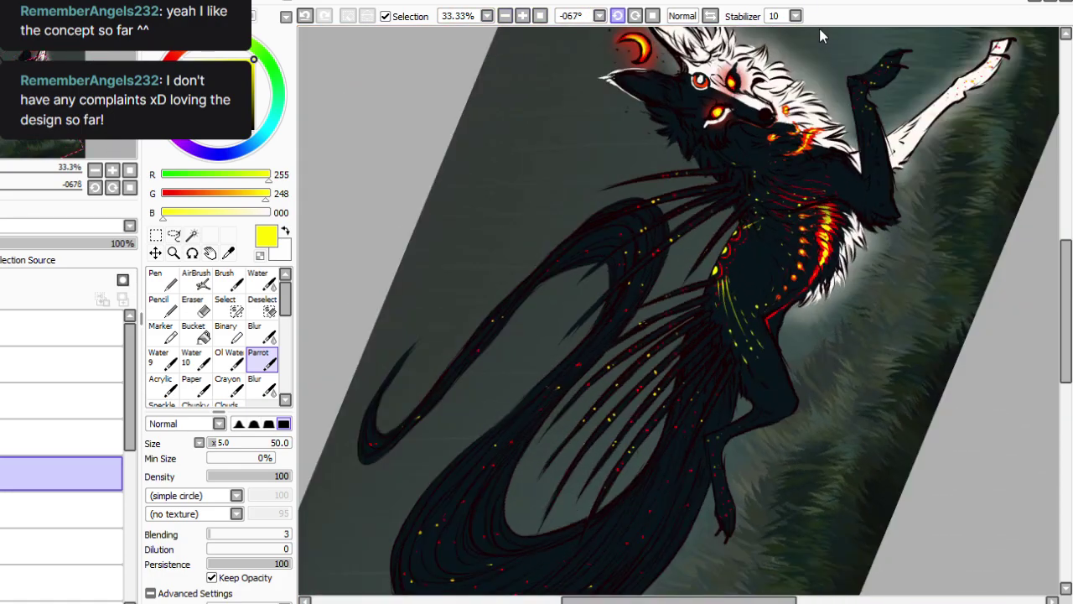
pyautogui.click(523, 16)
pyautogui.scroll(3, 1029, 335)
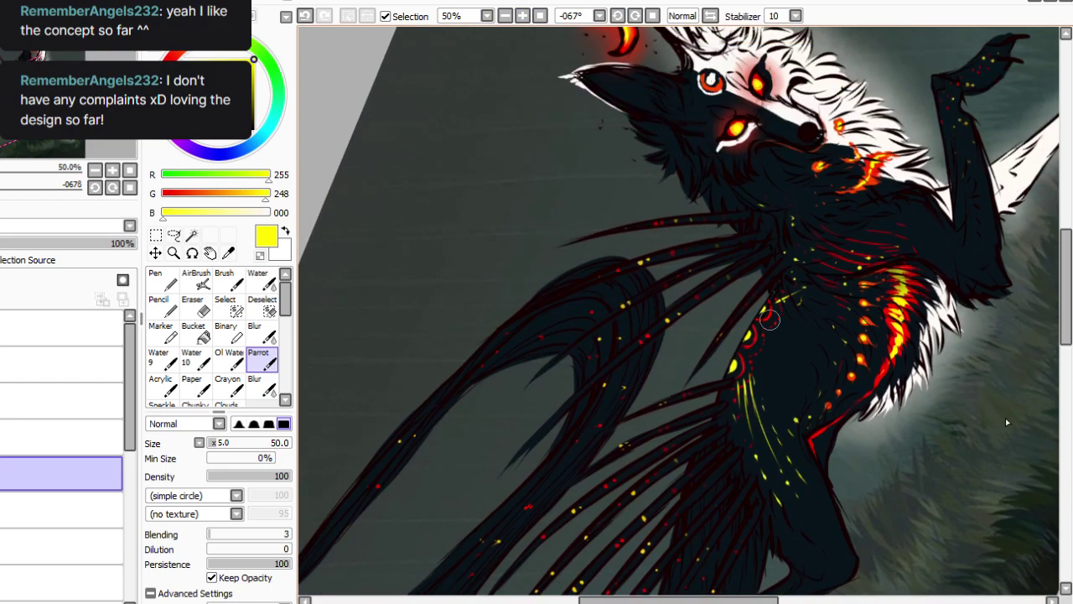
pyautogui.moveTo(760, 348)
pyautogui.mouseDown()
pyautogui.moveTo(805, 478)
pyautogui.moveTo(755, 339)
pyautogui.moveTo(765, 330)
pyautogui.moveTo(781, 369)
pyautogui.mouseUp()
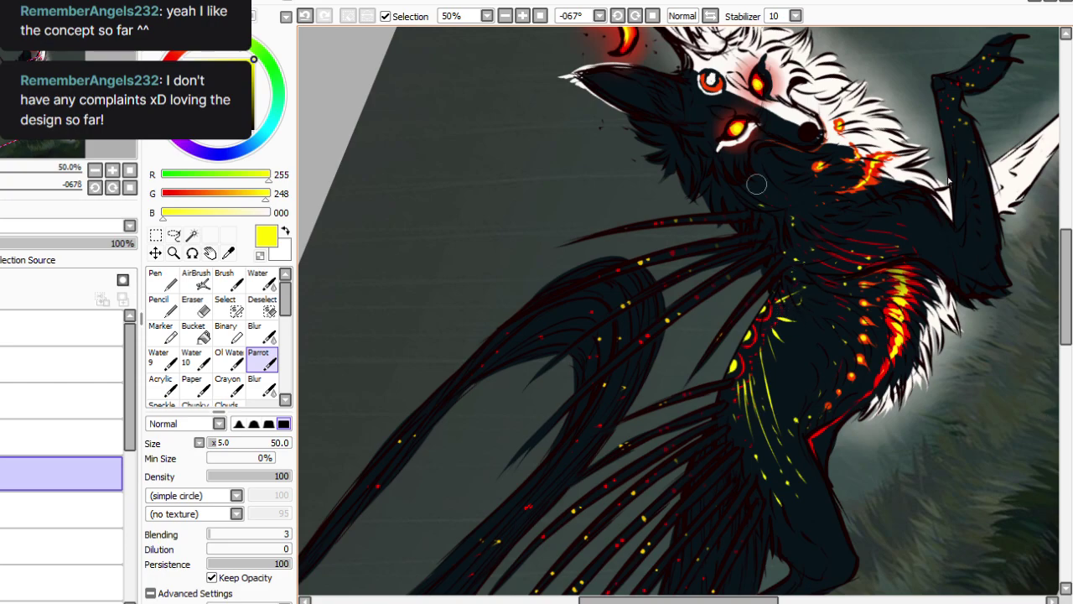
pyautogui.click(618, 16)
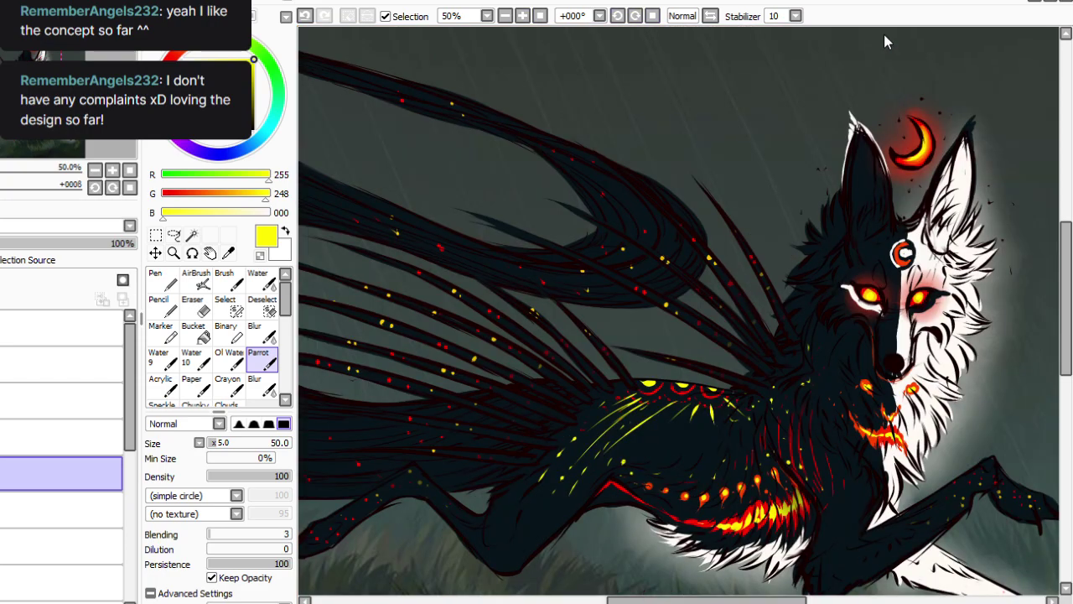
# Add small yellow specks on the wolf's dark neck with the Parrot brush at size 40.
pyautogui.press('e')
pyautogui.click(540, 16)
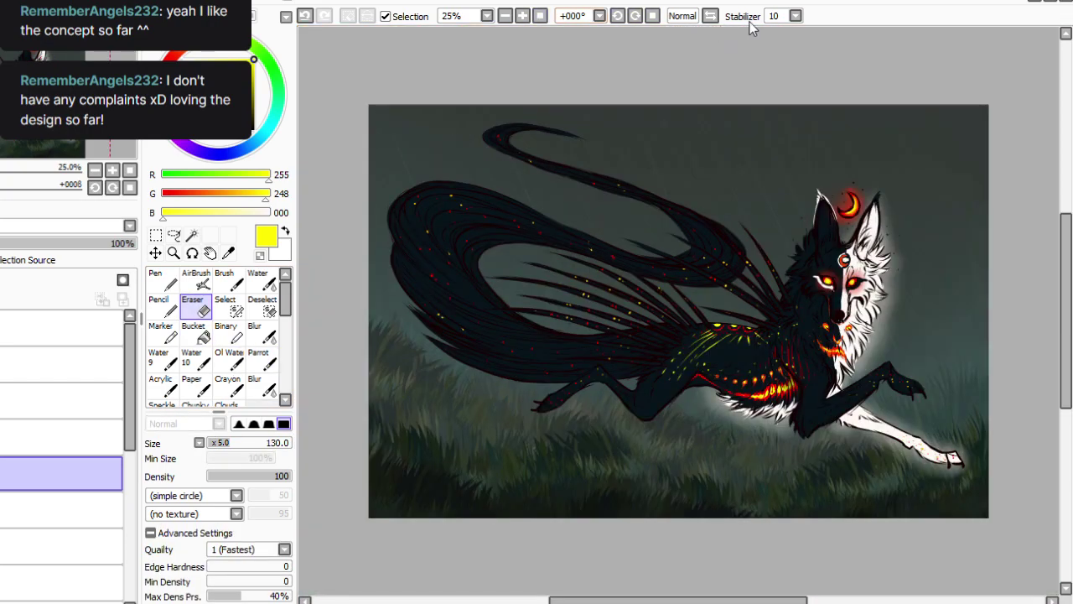
pyautogui.click(522, 16)
pyautogui.moveTo(625, 601); pyautogui.dragTo(651, 601)
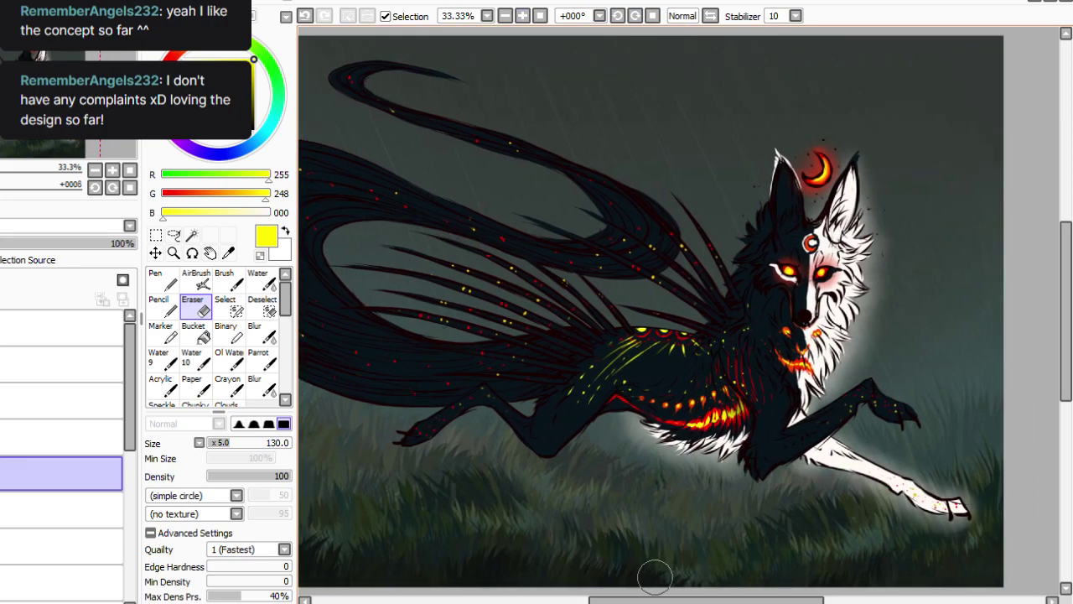
pyautogui.click(522, 16)
pyautogui.click(262, 336)
pyautogui.click(261, 360)
pyautogui.click(214, 442)
pyautogui.moveTo(239, 443); pyautogui.dragTo(243, 443)
pyautogui.moveTo(794, 279); pyautogui.dragTo(808, 302)
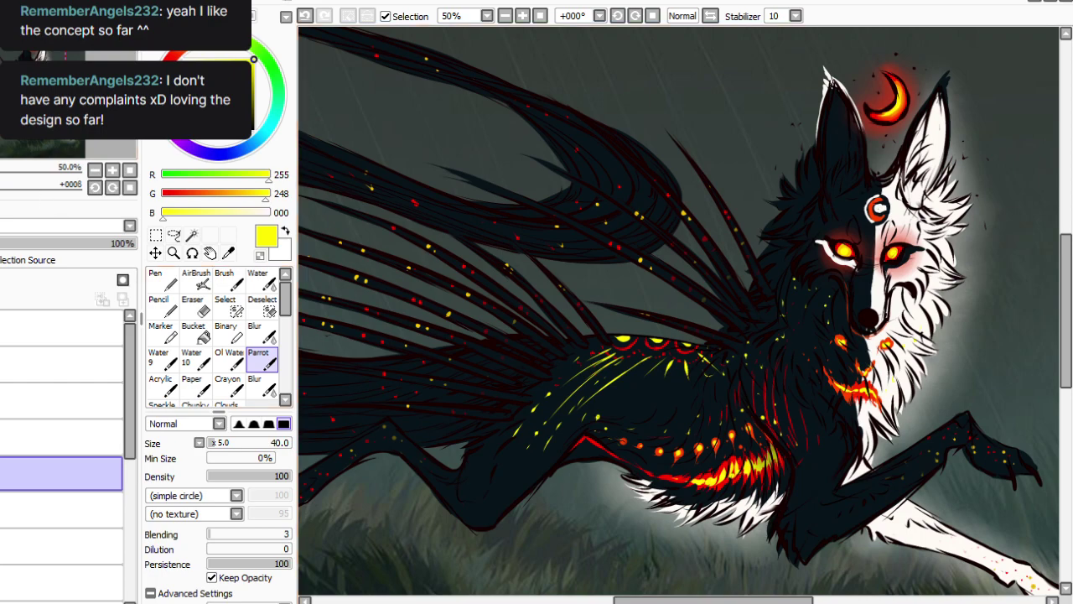
# Compare the painting with the glowing details and the line art hidden in turn, and show the lantern and ornament line art.
pyautogui.click(540, 16)
pyautogui.click(1, 474)
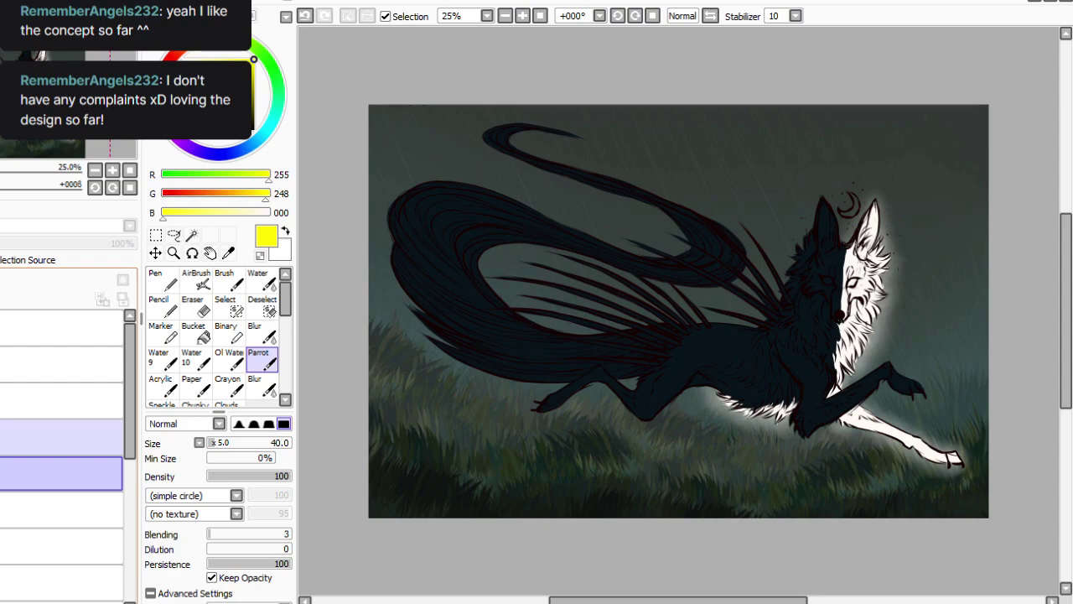
pyautogui.click(0, 473)
pyautogui.click(1, 438)
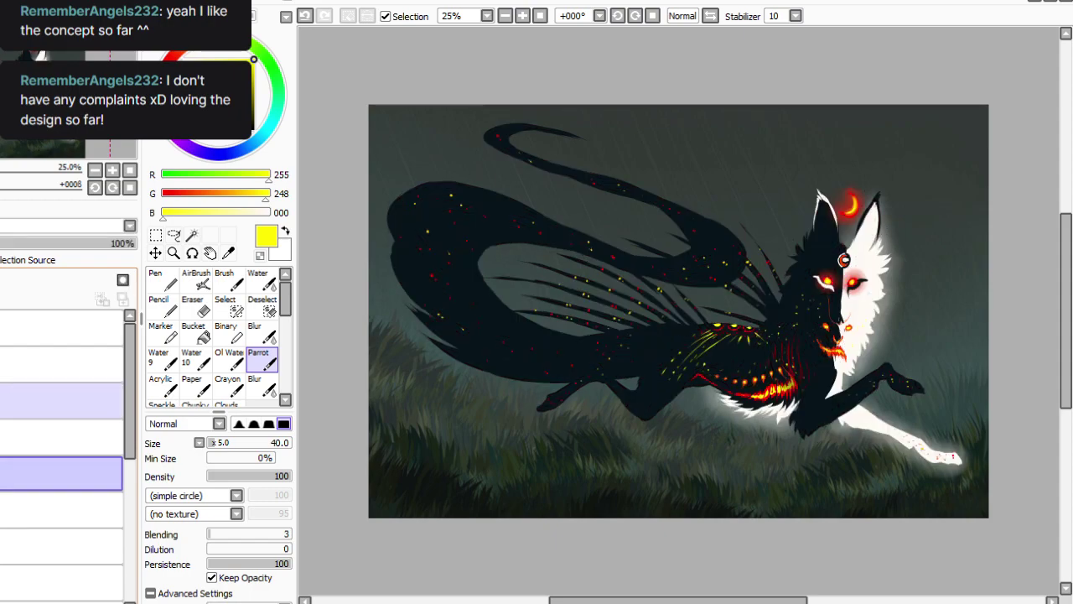
pyautogui.click(1, 401)
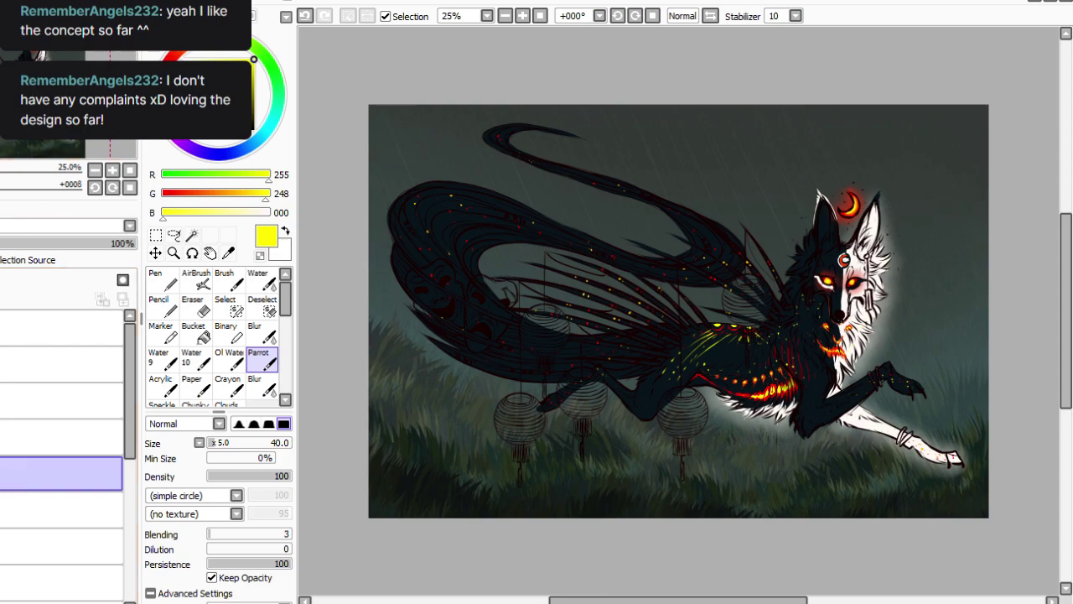
# Rearrange the layers around the lantern and ornament line art in the layer stack.
pyautogui.click(1, 280)
pyautogui.moveTo(1, 474); pyautogui.dragTo(1, 546)
pyautogui.click(0, 280)
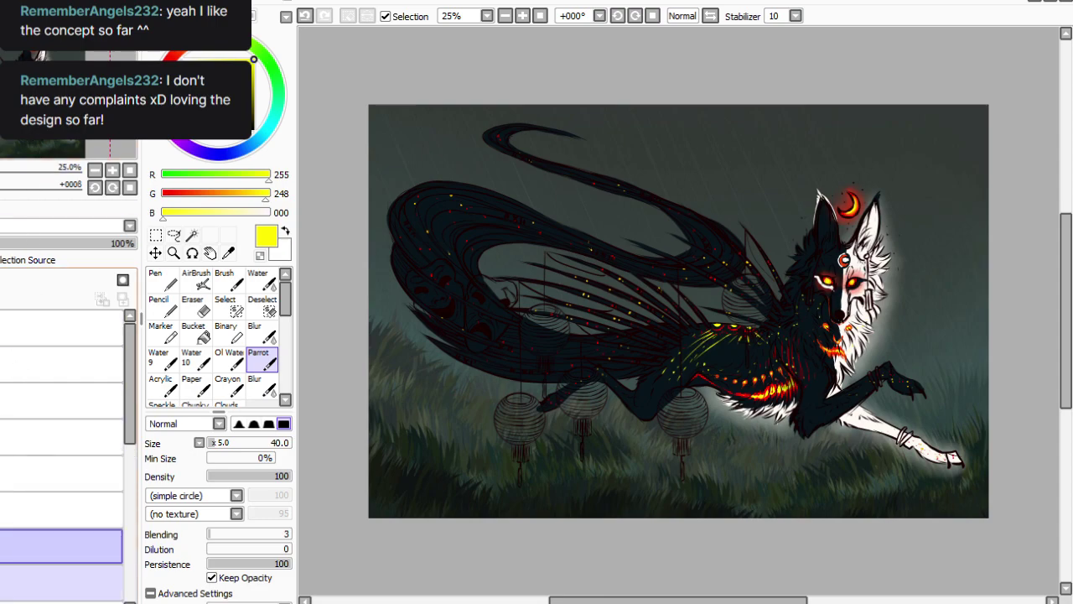
pyautogui.click(0, 510)
pyautogui.moveTo(34, 510); pyautogui.dragTo(1, 524)
pyautogui.click(1, 510)
pyautogui.click(1, 510)
pyautogui.moveTo(130, 388); pyautogui.dragTo(130, 401)
pyautogui.click(1, 477)
pyautogui.click(1, 477)
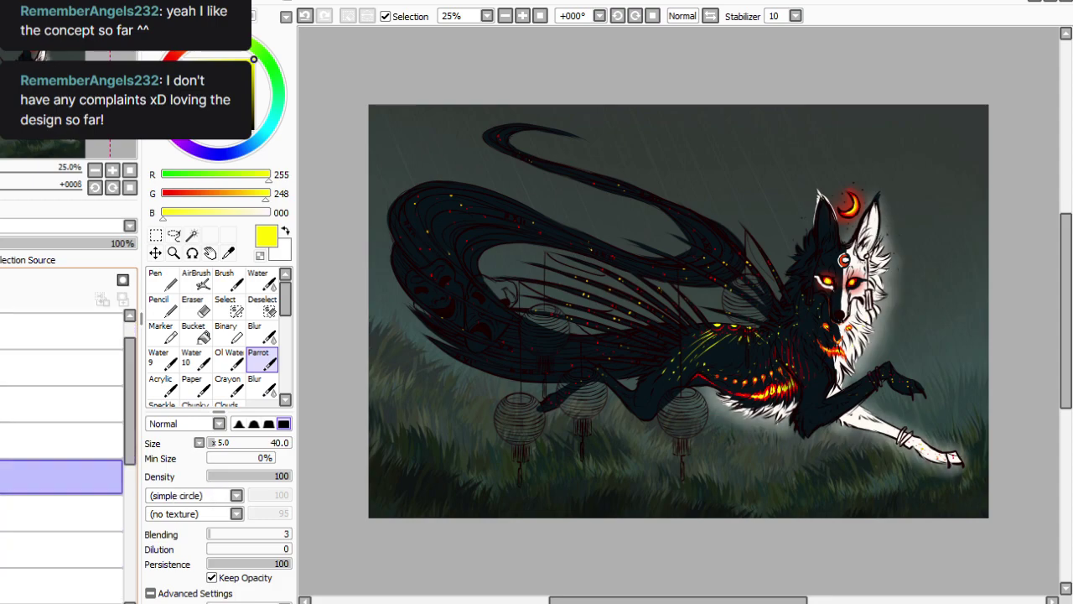
pyautogui.moveTo(1, 476); pyautogui.dragTo(1, 537)
pyautogui.click(0, 547)
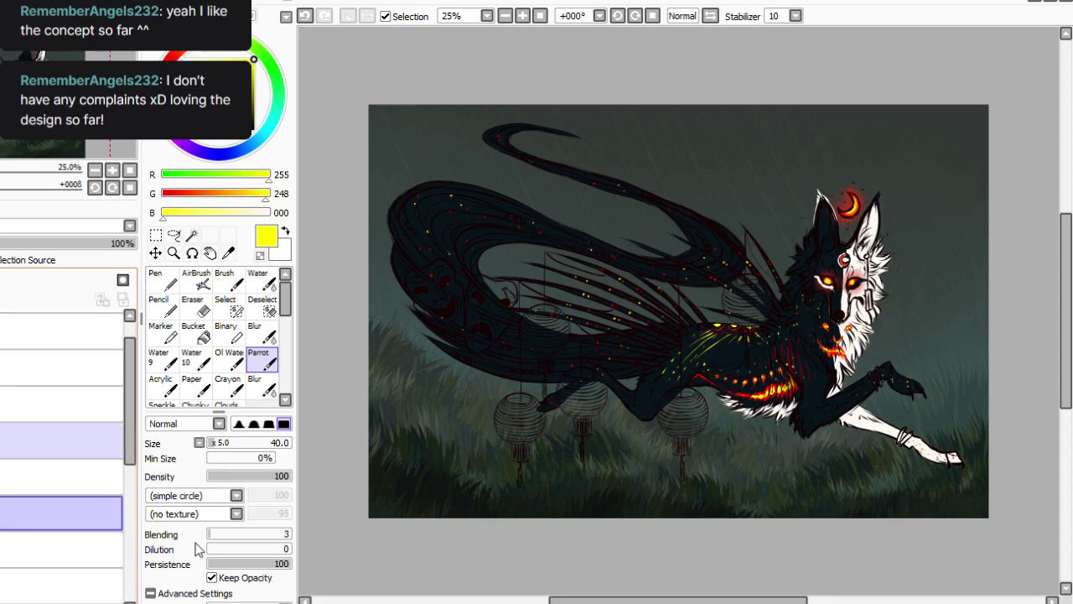
pyautogui.moveTo(130, 411); pyautogui.dragTo(130, 420)
pyautogui.click(0, 529)
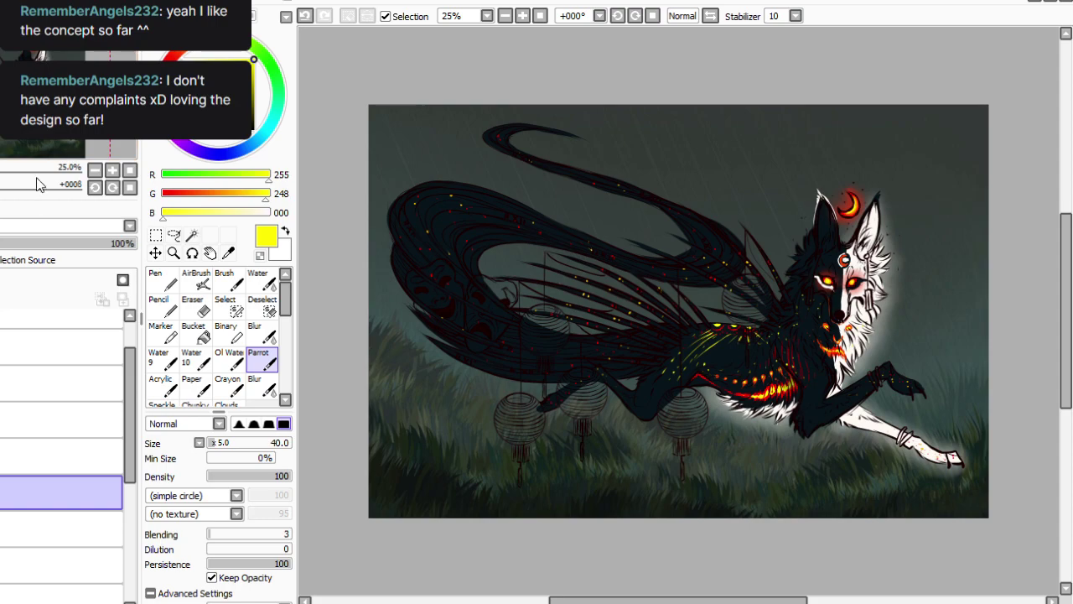
# Check the neighbouring layers and add a new layer beneath the lantern line art for the lantern colour.
pyautogui.click(1, 492)
pyautogui.click(1, 493)
pyautogui.click(1, 492)
pyautogui.click(1, 492)
pyautogui.moveTo(2, 493); pyautogui.dragTo(1, 432)
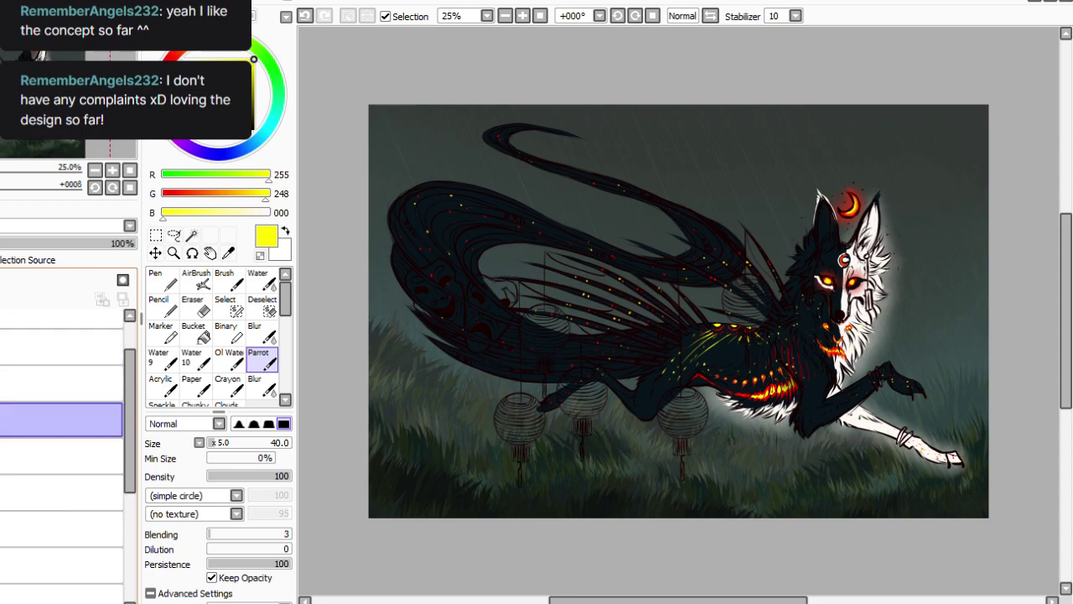
pyautogui.click(2, 346)
pyautogui.click(2, 383)
pyautogui.click(2, 420)
pyautogui.moveTo(2, 347); pyautogui.dragTo(1, 419)
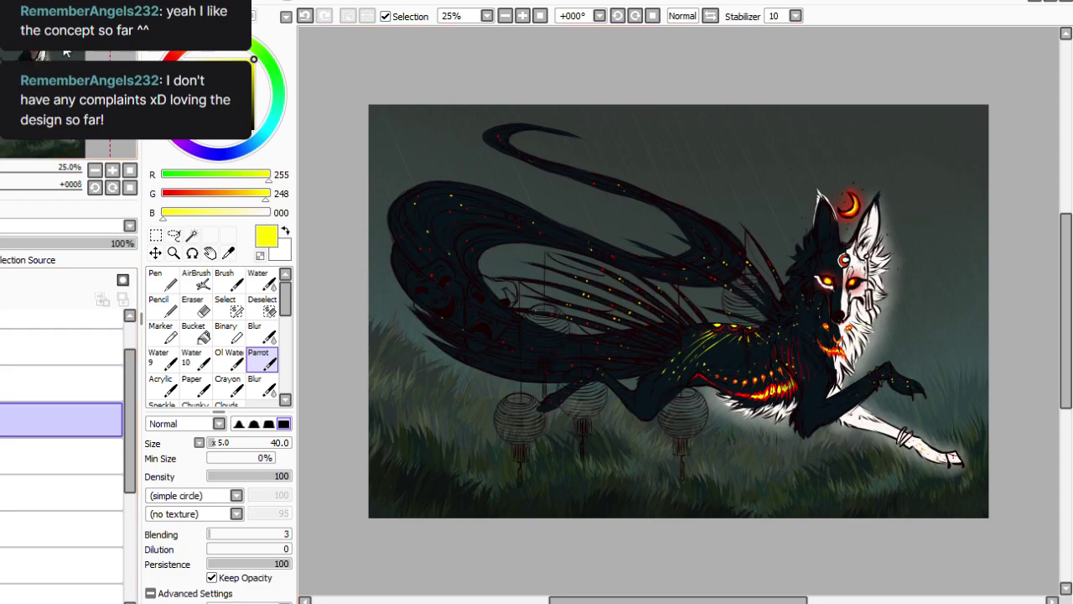
pyautogui.click(2, 456)
pyautogui.click(2, 456)
pyautogui.click(2, 280)
pyautogui.click(2, 456)
pyautogui.click(1, 456)
# Sample red-orange (255, 48, 0) from the belly markings and fill the lantern in front of the thigh with the Parrot brush at size 40.
pyautogui.click(522, 15)
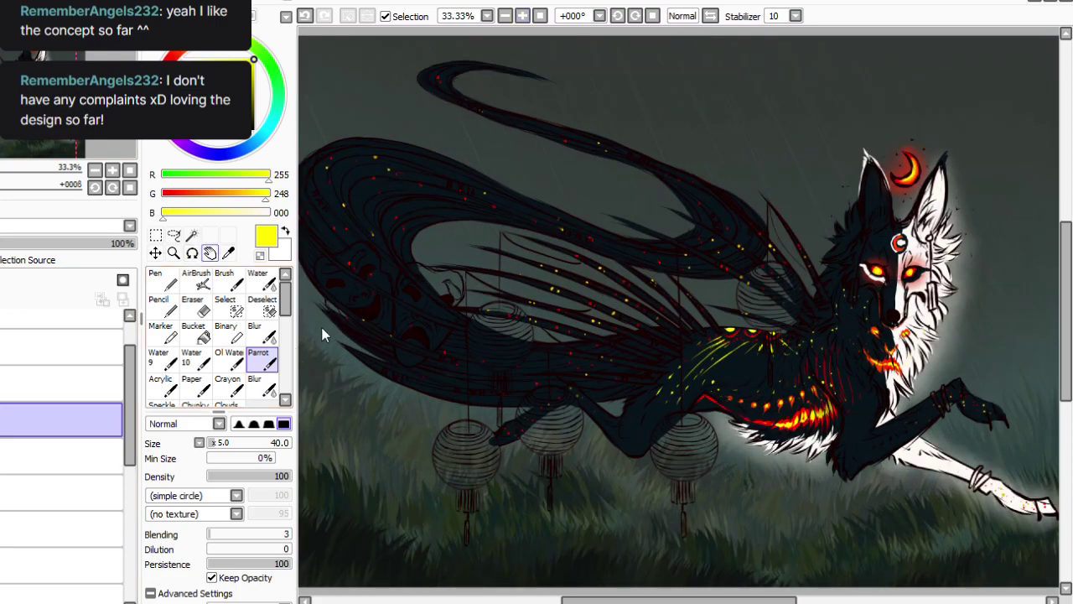
pyautogui.click(228, 253)
pyautogui.click(523, 16)
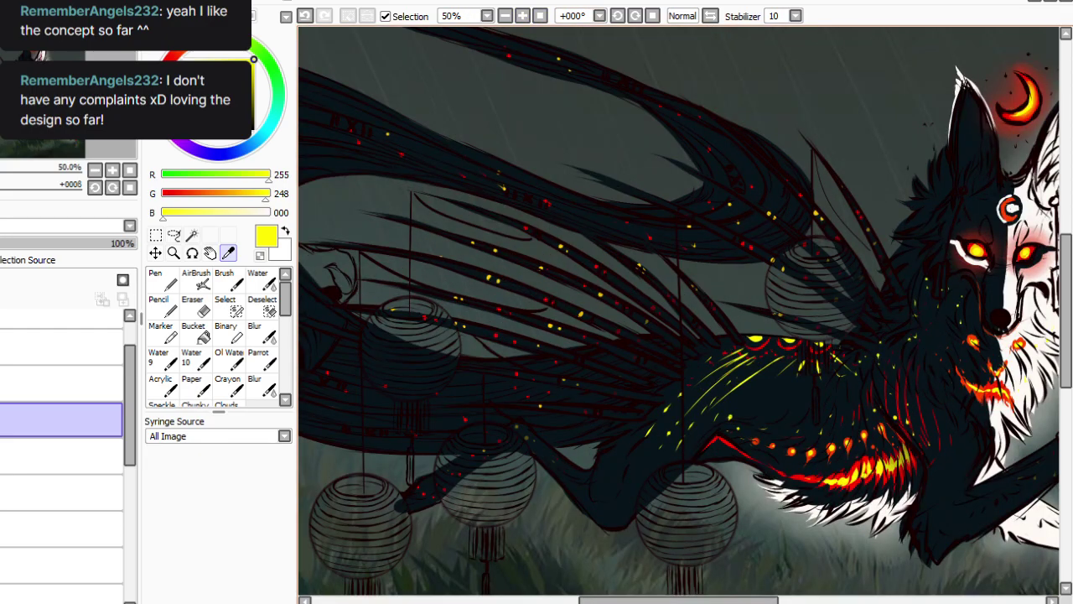
pyautogui.click(812, 481)
pyautogui.click(263, 360)
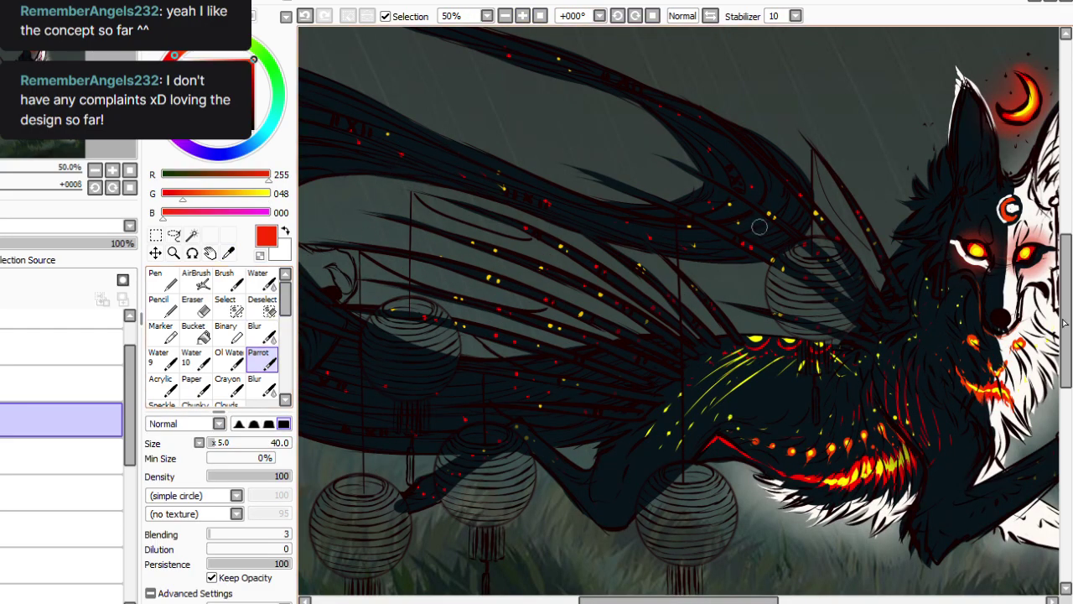
pyautogui.moveTo(687, 486)
pyautogui.mouseDown()
pyautogui.moveTo(723, 506)
pyautogui.moveTo(704, 472)
pyautogui.moveTo(712, 532)
pyautogui.moveTo(725, 497)
pyautogui.moveTo(709, 528)
pyautogui.moveTo(722, 500)
pyautogui.moveTo(684, 543)
pyautogui.moveTo(717, 541)
pyautogui.moveTo(686, 555)
pyautogui.moveTo(721, 538)
pyautogui.moveTo(693, 541)
pyautogui.moveTo(692, 553)
pyautogui.moveTo(701, 520)
pyautogui.moveTo(717, 515)
pyautogui.moveTo(701, 516)
pyautogui.moveTo(664, 476)
pyautogui.mouseUp()
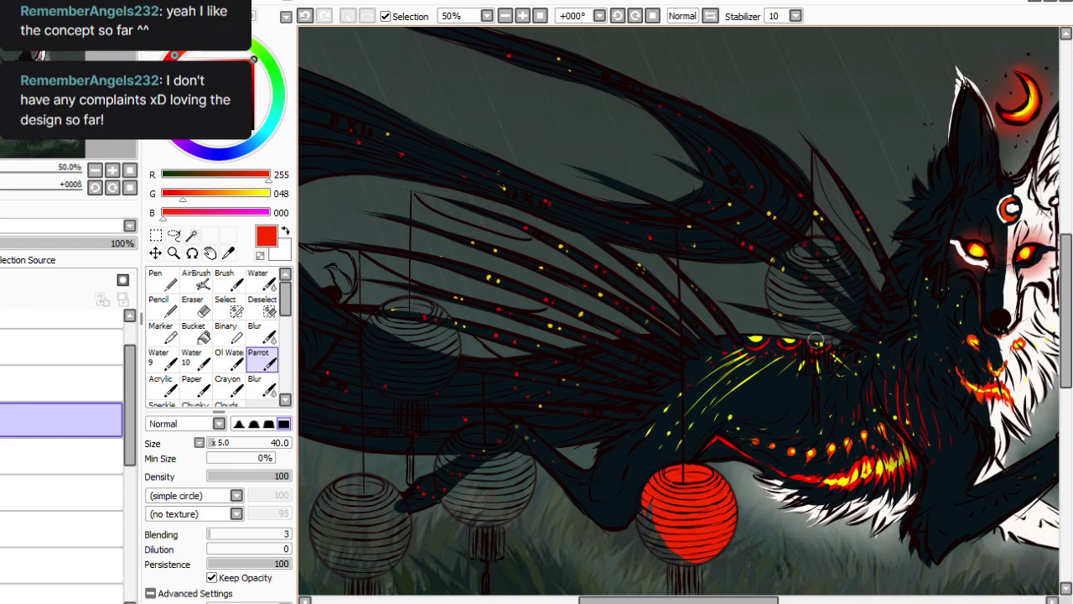
pyautogui.scroll(-3, 795, 347)
pyautogui.moveTo(653, 431)
pyautogui.mouseDown()
pyautogui.moveTo(647, 400)
pyautogui.moveTo(641, 420)
pyautogui.moveTo(648, 399)
pyautogui.moveTo(656, 457)
pyautogui.moveTo(643, 438)
pyautogui.moveTo(691, 467)
pyautogui.mouseUp()
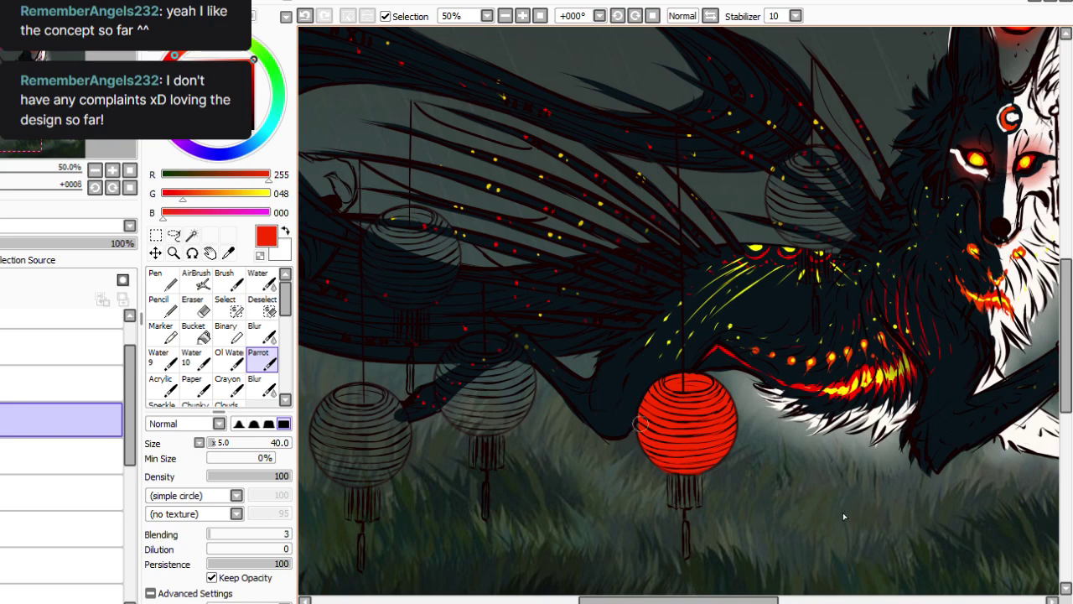
# Fill the lantern above the wolf's back with the same red-orange and tidy its edge with the Eraser.
pyautogui.scroll(3, 839, 335)
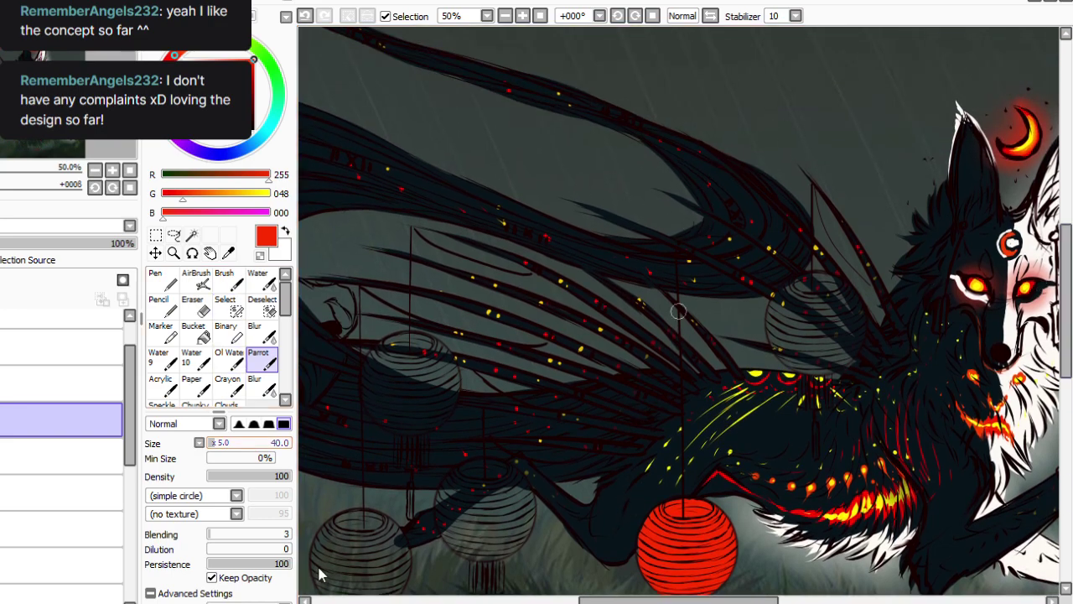
pyautogui.moveTo(670, 601); pyautogui.dragTo(701, 600)
pyautogui.moveTo(703, 306)
pyautogui.mouseDown()
pyautogui.moveTo(708, 290)
pyautogui.moveTo(730, 310)
pyautogui.moveTo(721, 291)
pyautogui.moveTo(741, 339)
pyautogui.moveTo(706, 345)
pyautogui.moveTo(711, 323)
pyautogui.moveTo(727, 351)
pyautogui.moveTo(729, 323)
pyautogui.moveTo(691, 352)
pyautogui.moveTo(696, 362)
pyautogui.moveTo(671, 277)
pyautogui.moveTo(680, 287)
pyautogui.moveTo(658, 326)
pyautogui.moveTo(661, 348)
pyautogui.moveTo(669, 331)
pyautogui.moveTo(665, 349)
pyautogui.moveTo(712, 367)
pyautogui.moveTo(703, 374)
pyautogui.moveTo(665, 353)
pyautogui.mouseUp()
pyautogui.click(192, 306)
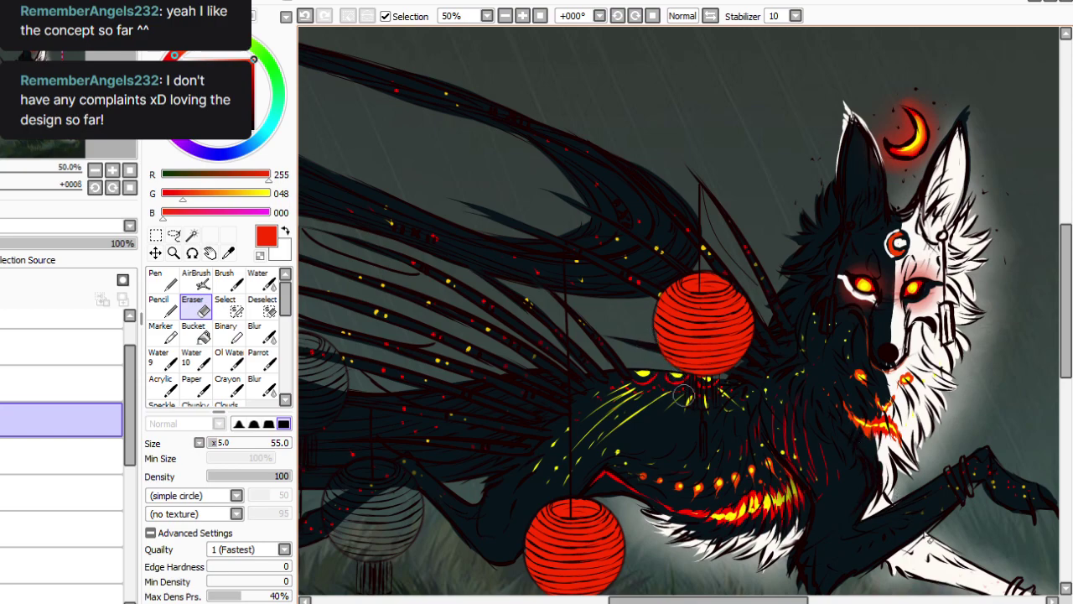
pyautogui.click(262, 360)
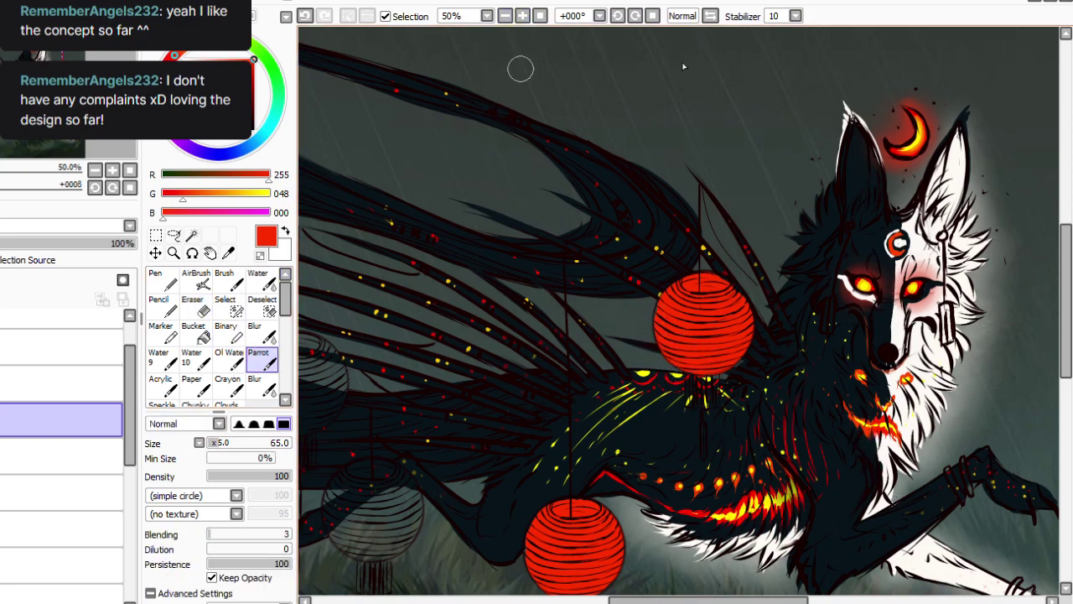
# Fill the lantern hanging in front of the tail with red-orange using the Parrot brush at size 65.
pyautogui.click(505, 16)
pyautogui.moveTo(641, 599); pyautogui.dragTo(583, 599)
pyautogui.click(522, 16)
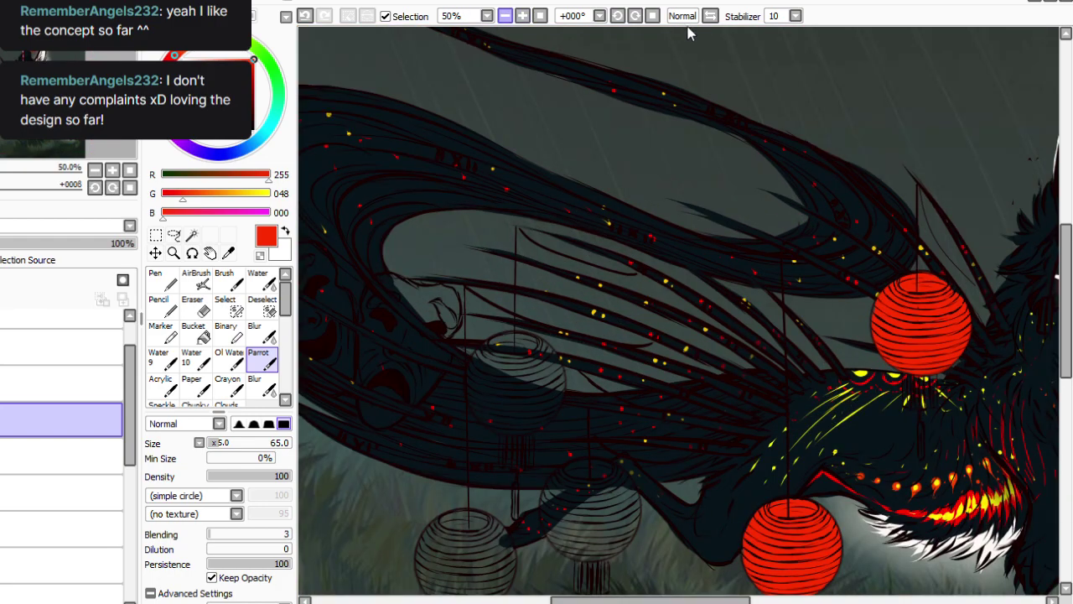
pyautogui.moveTo(1066, 345); pyautogui.dragTo(1066, 375)
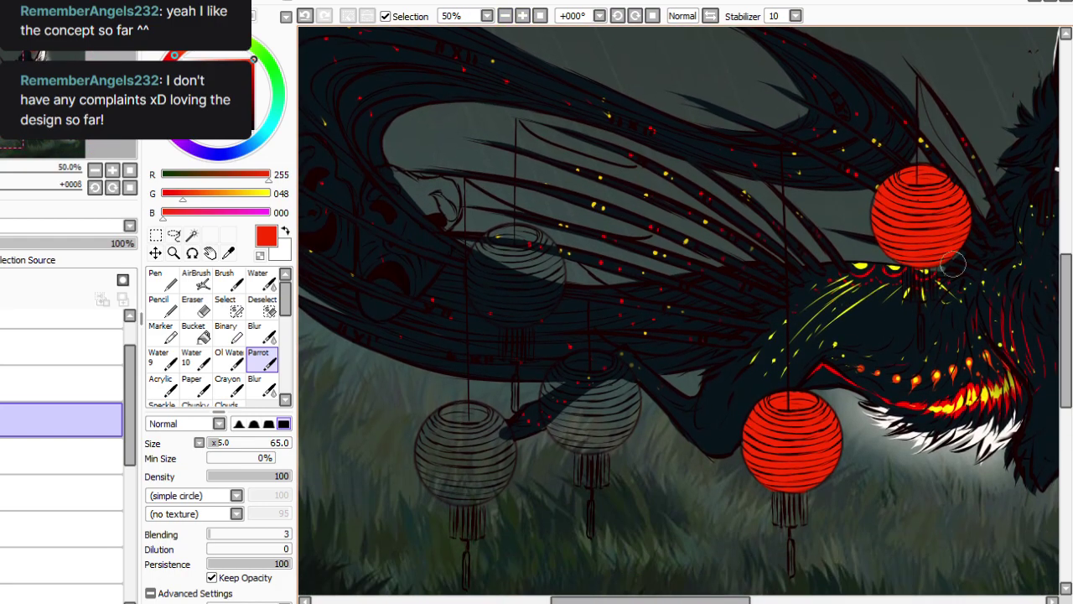
pyautogui.moveTo(518, 235)
pyautogui.mouseDown()
pyautogui.moveTo(541, 254)
pyautogui.moveTo(538, 236)
pyautogui.moveTo(550, 290)
pyautogui.moveTo(549, 252)
pyautogui.moveTo(529, 292)
pyautogui.moveTo(546, 292)
pyautogui.moveTo(525, 274)
pyautogui.moveTo(519, 317)
pyautogui.moveTo(553, 287)
pyautogui.moveTo(505, 300)
pyautogui.moveTo(548, 303)
pyautogui.moveTo(516, 303)
pyautogui.moveTo(531, 294)
pyautogui.moveTo(493, 257)
pyautogui.moveTo(518, 235)
pyautogui.moveTo(480, 253)
pyautogui.moveTo(520, 234)
pyautogui.moveTo(468, 268)
pyautogui.moveTo(500, 318)
pyautogui.moveTo(481, 306)
pyautogui.moveTo(528, 313)
pyautogui.moveTo(515, 286)
pyautogui.moveTo(481, 291)
pyautogui.mouseUp()
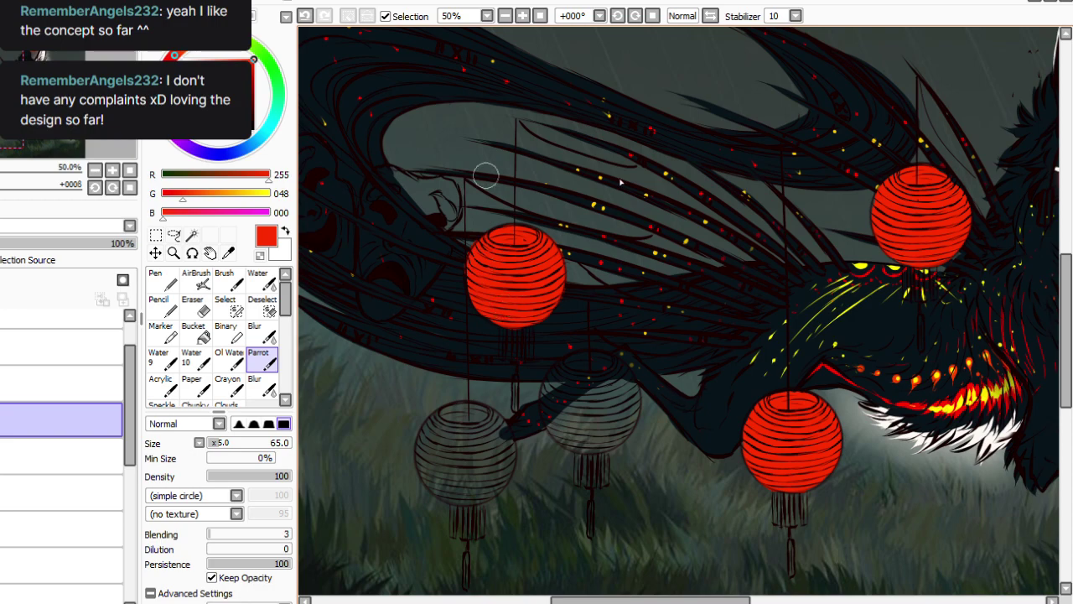
# Fill the lantern beside the outstretched hind paw with red-orange, undoing a stray stroke and covering its edges.
pyautogui.moveTo(588, 366)
pyautogui.mouseDown()
pyautogui.moveTo(591, 407)
pyautogui.moveTo(609, 384)
pyautogui.moveTo(601, 360)
pyautogui.moveTo(617, 388)
pyautogui.moveTo(608, 361)
pyautogui.moveTo(620, 425)
pyautogui.moveTo(629, 388)
pyautogui.moveTo(612, 399)
pyautogui.moveTo(612, 437)
pyautogui.moveTo(625, 387)
pyautogui.moveTo(594, 438)
pyautogui.moveTo(629, 396)
pyautogui.moveTo(588, 410)
pyautogui.mouseUp()
pyautogui.click(307, 16)
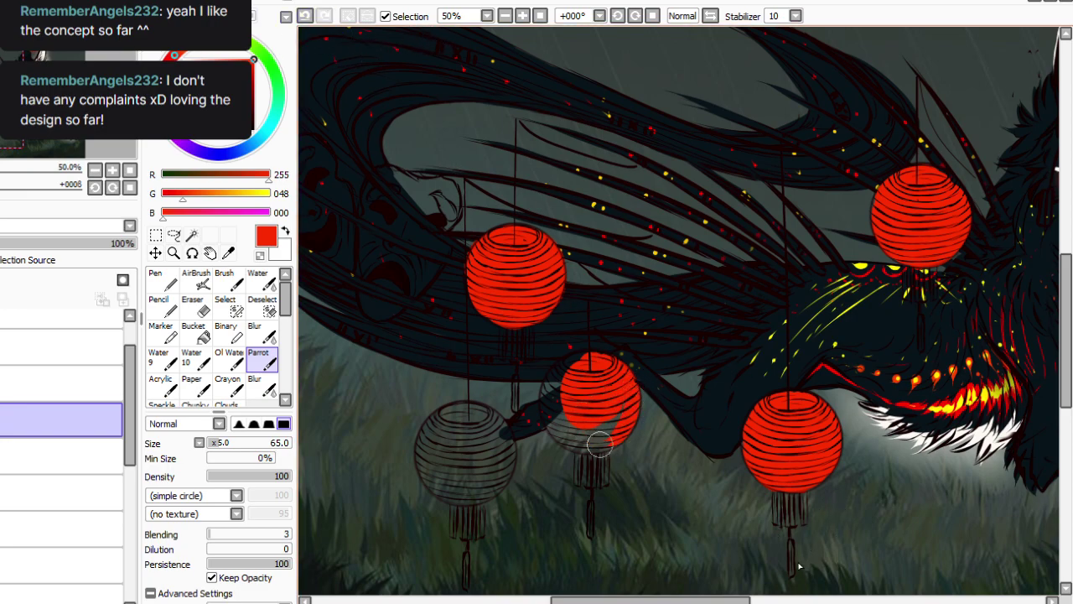
pyautogui.moveTo(600, 444); pyautogui.dragTo(613, 413)
pyautogui.moveTo(553, 382)
pyautogui.mouseDown()
pyautogui.moveTo(564, 408)
pyautogui.moveTo(557, 395)
pyautogui.moveTo(589, 356)
pyautogui.moveTo(573, 368)
pyautogui.moveTo(598, 352)
pyautogui.mouseUp()
pyautogui.moveTo(546, 385)
pyautogui.mouseDown()
pyautogui.moveTo(571, 363)
pyautogui.moveTo(542, 406)
pyautogui.moveTo(549, 378)
pyautogui.moveTo(561, 434)
pyautogui.moveTo(549, 394)
pyautogui.moveTo(551, 421)
pyautogui.mouseUp()
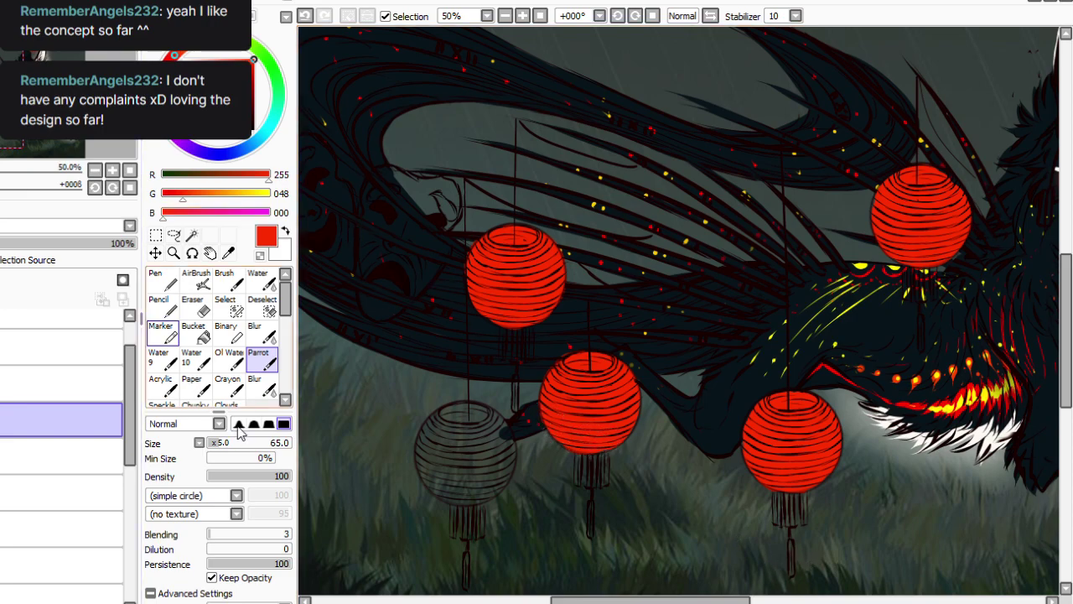
# Fill the last uncoloured lantern, hanging behind the hind paw, with red-orange using the Parrot brush at size 65.
pyautogui.press('e')
pyautogui.click(211, 443)
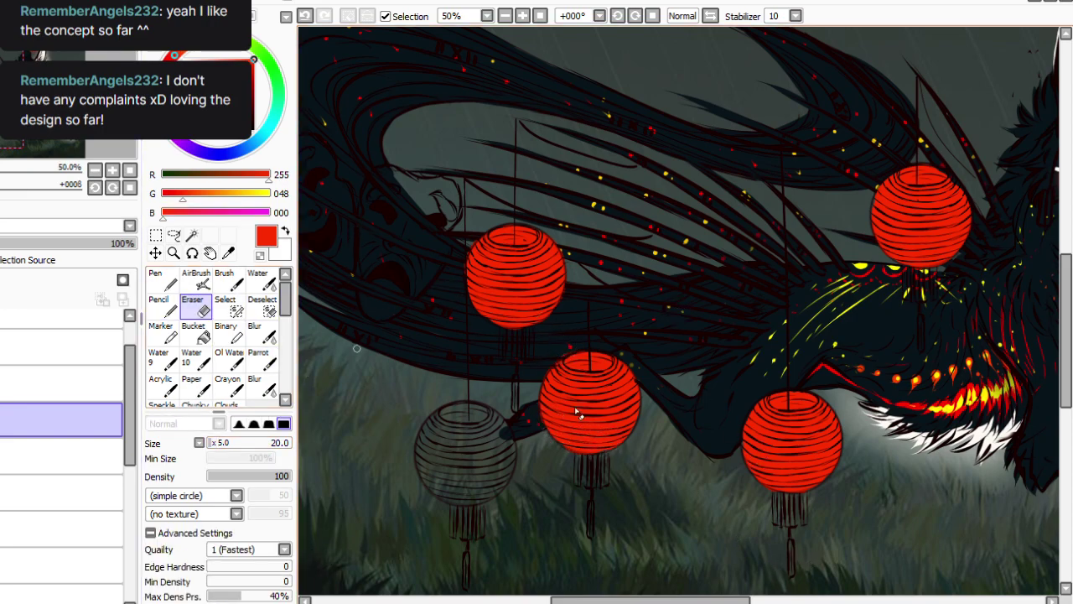
pyautogui.click(259, 359)
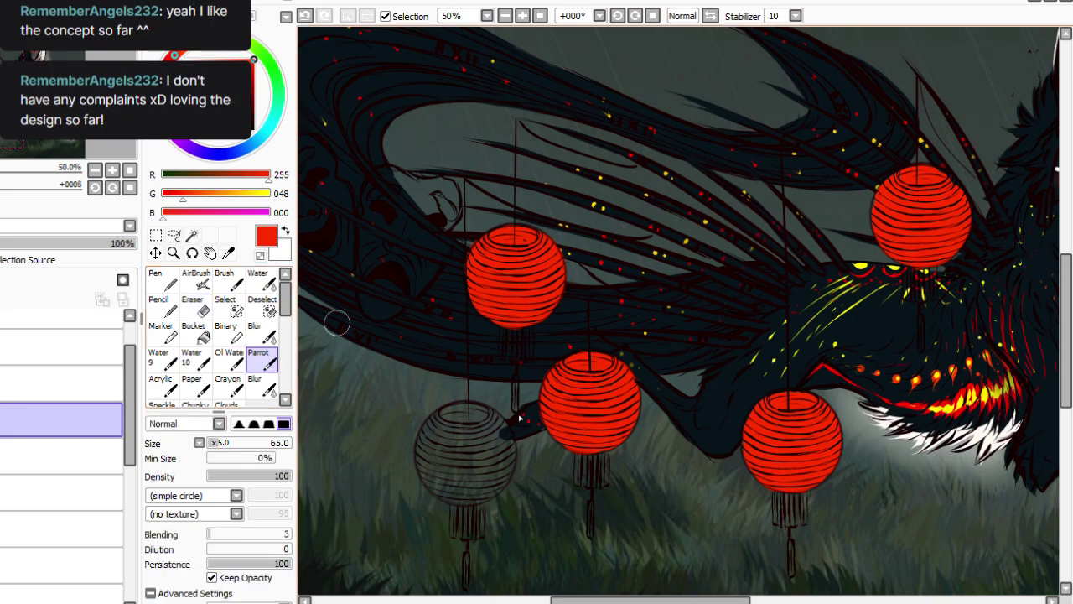
pyautogui.moveTo(465, 415)
pyautogui.mouseDown()
pyautogui.moveTo(463, 481)
pyautogui.moveTo(471, 489)
pyautogui.moveTo(481, 470)
pyautogui.moveTo(462, 424)
pyautogui.moveTo(470, 411)
pyautogui.moveTo(481, 434)
pyautogui.moveTo(498, 431)
pyautogui.moveTo(478, 413)
pyautogui.moveTo(496, 460)
pyautogui.moveTo(480, 411)
pyautogui.moveTo(486, 471)
pyautogui.moveTo(501, 469)
pyautogui.moveTo(502, 441)
pyautogui.moveTo(477, 495)
pyautogui.moveTo(496, 475)
pyautogui.moveTo(456, 424)
pyautogui.moveTo(440, 431)
pyautogui.moveTo(465, 412)
pyautogui.moveTo(424, 438)
pyautogui.moveTo(470, 412)
pyautogui.moveTo(428, 456)
pyautogui.moveTo(430, 442)
pyautogui.moveTo(446, 438)
pyautogui.moveTo(453, 477)
pyautogui.moveTo(444, 443)
pyautogui.moveTo(433, 467)
pyautogui.moveTo(449, 487)
pyautogui.moveTo(422, 458)
pyautogui.moveTo(460, 502)
pyautogui.moveTo(480, 498)
pyautogui.moveTo(416, 470)
pyautogui.mouseUp()
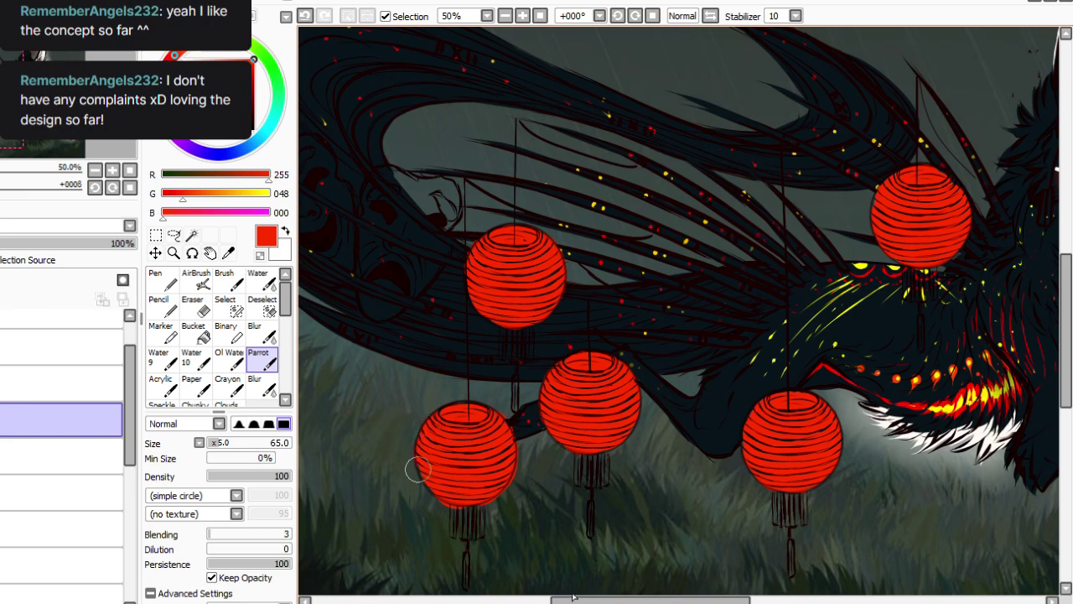
# Darken the lantern colour layer to a deep red with a Hue/Saturation adjustment.
pyautogui.press('e')
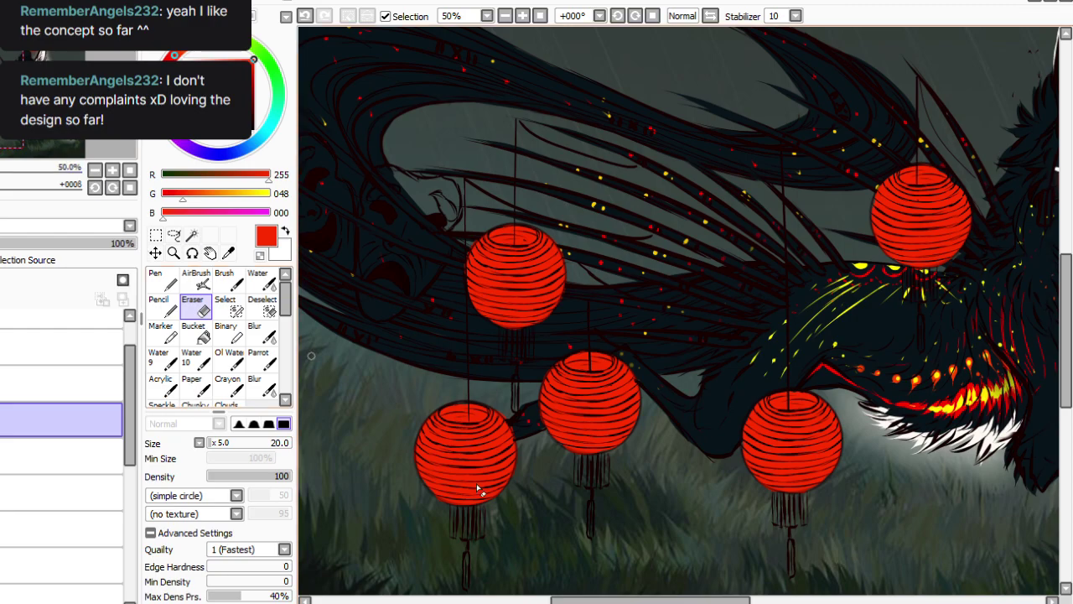
pyautogui.click(504, 16)
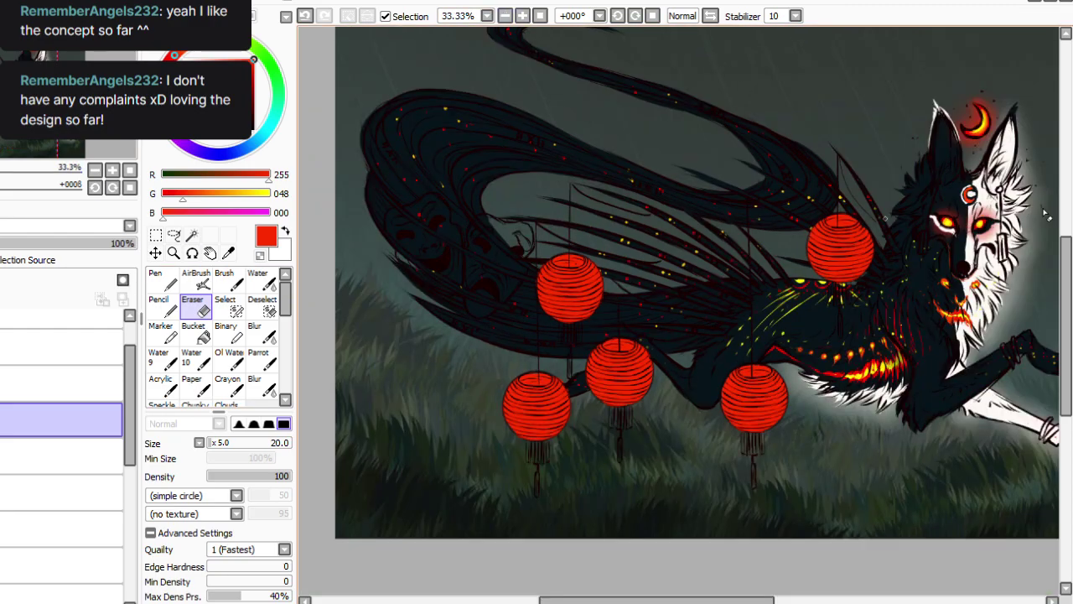
pyautogui.hotkey('ctrl', 'u')
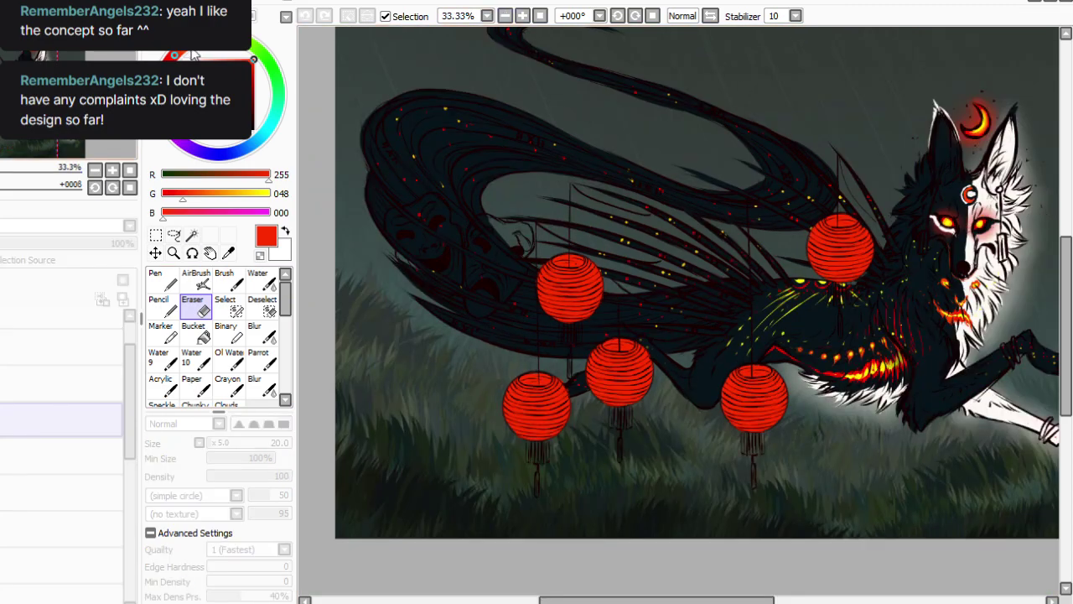
pyautogui.click(130, 444)
pyautogui.click(284, 489)
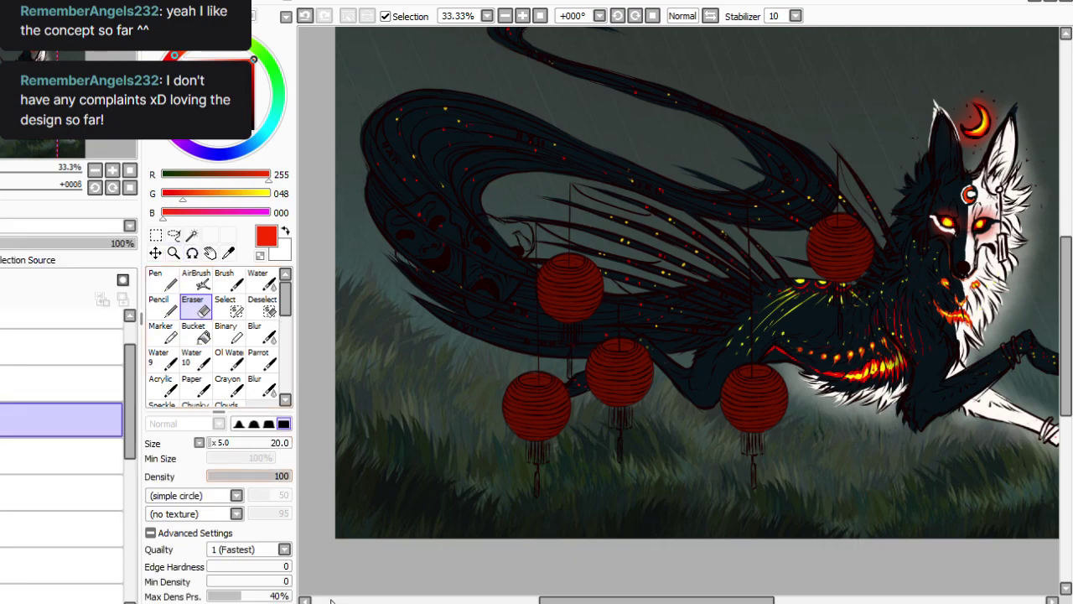
# Lighten the centres and top openings of the lanterns with the Eraser at sizes 130, 50 and 90 and densities 11 to 13.
pyautogui.click(217, 476)
pyautogui.moveTo(212, 443)
pyautogui.mouseDown()
pyautogui.moveTo(251, 442)
pyautogui.moveTo(230, 443)
pyautogui.mouseUp()
pyautogui.moveTo(568, 290); pyautogui.dragTo(563, 285)
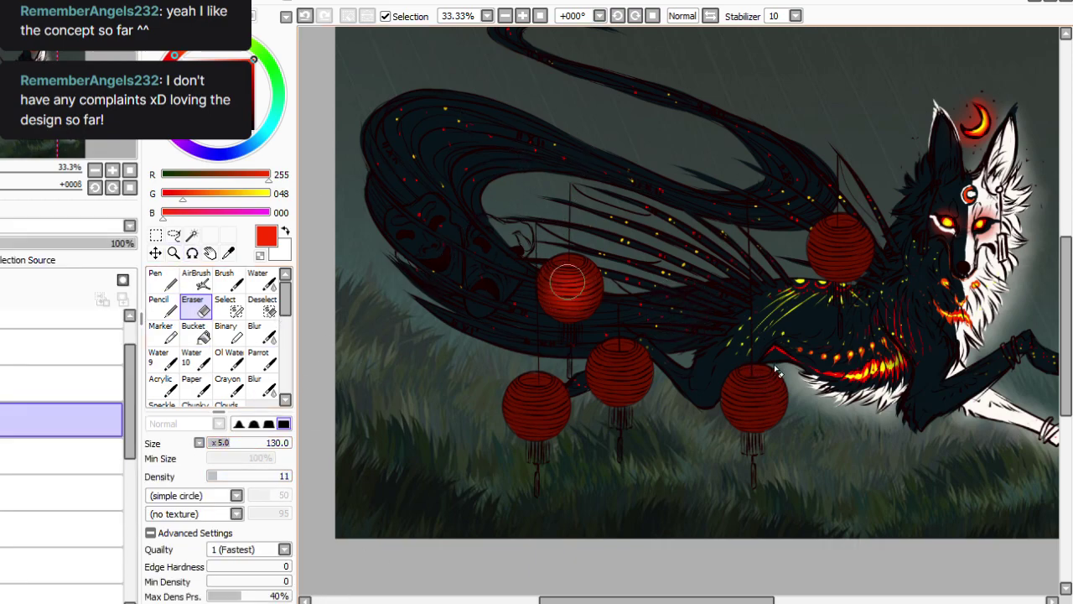
pyautogui.click(215, 443)
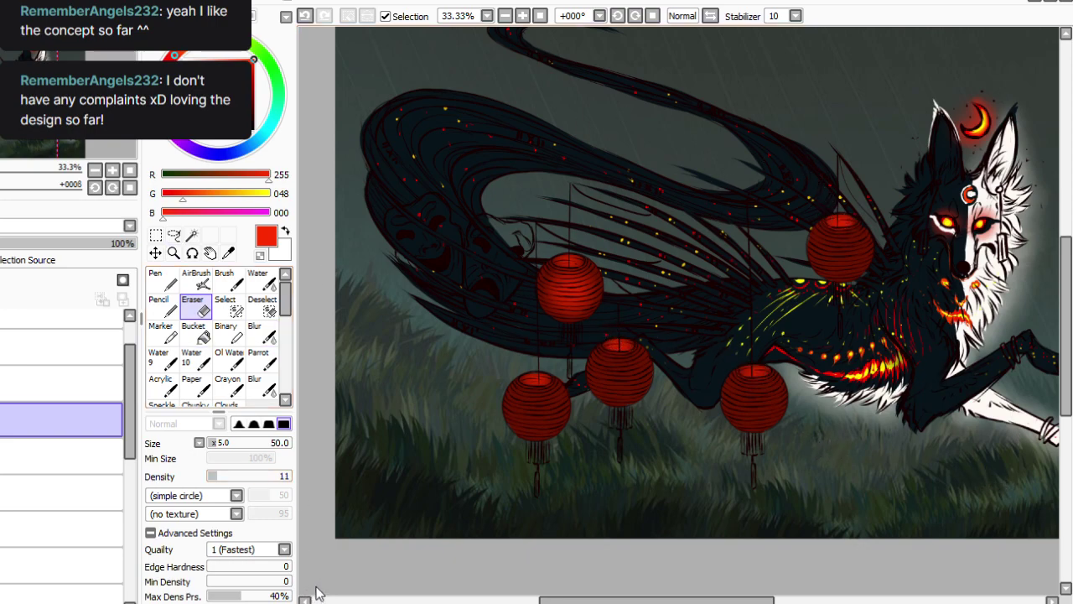
pyautogui.click(223, 443)
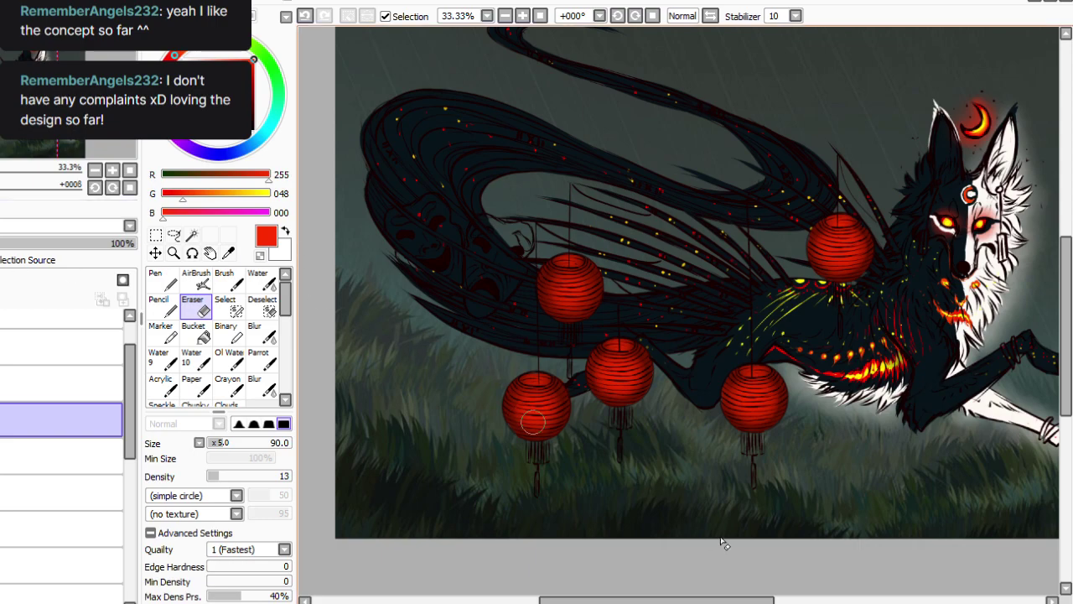
# Select the lantern layer below the dark red shading and shift its colour to bright yellow with Hue/Saturation adjustments.
pyautogui.click(61, 455)
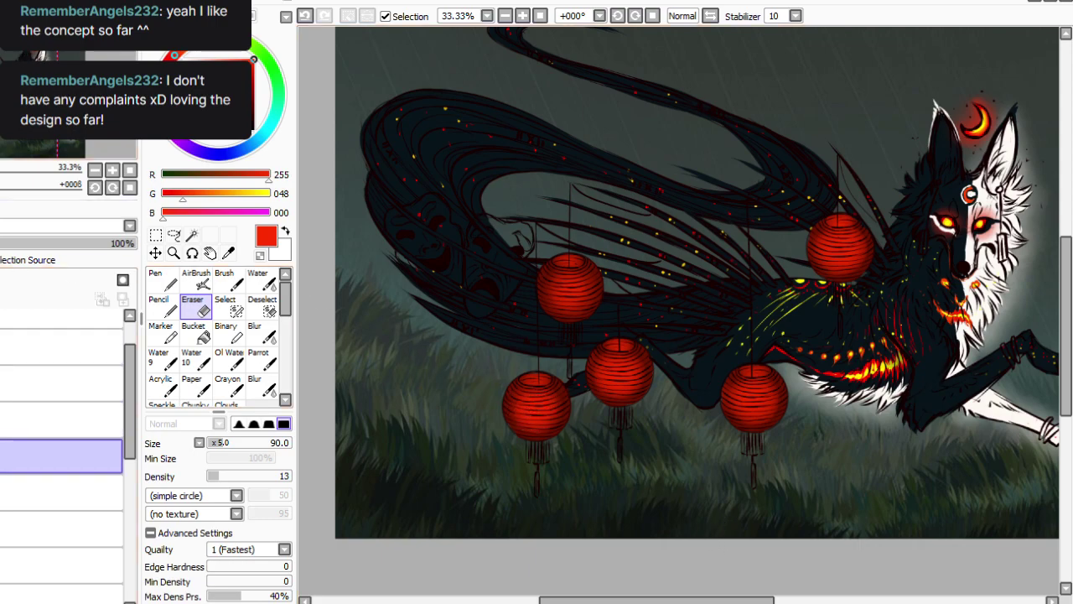
pyautogui.hotkey('ctrl', 'u')
pyautogui.moveTo(300, 437); pyautogui.dragTo(325, 438)
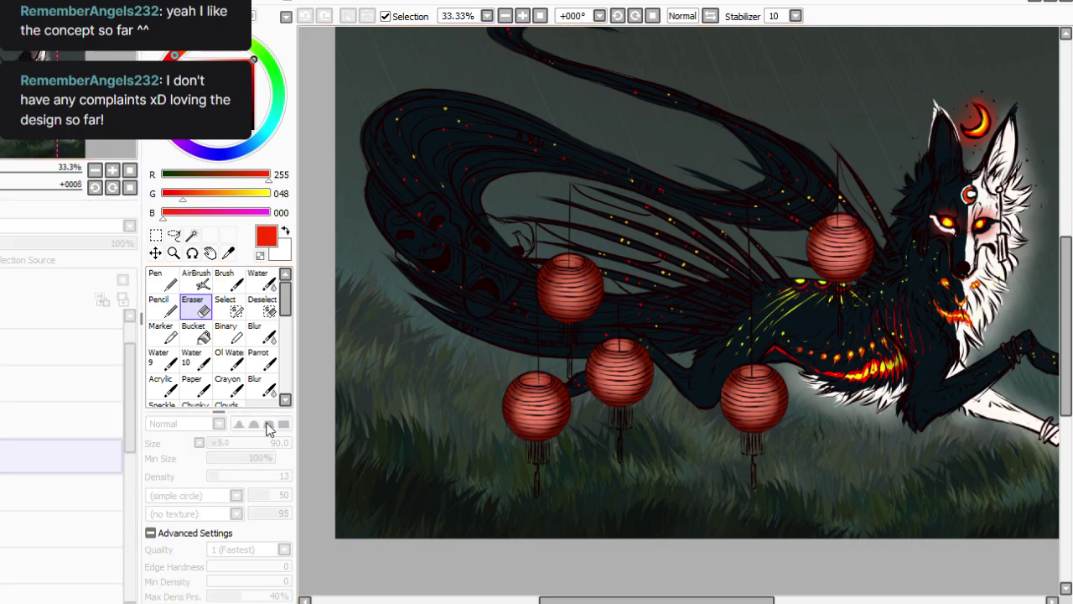
pyautogui.moveTo(266, 416); pyautogui.dragTo(269, 452)
pyautogui.moveTo(227, 381); pyautogui.dragTo(270, 394)
pyautogui.moveTo(271, 447)
pyautogui.mouseDown()
pyautogui.moveTo(339, 451)
pyautogui.moveTo(271, 458)
pyautogui.mouseUp()
pyautogui.click(283, 496)
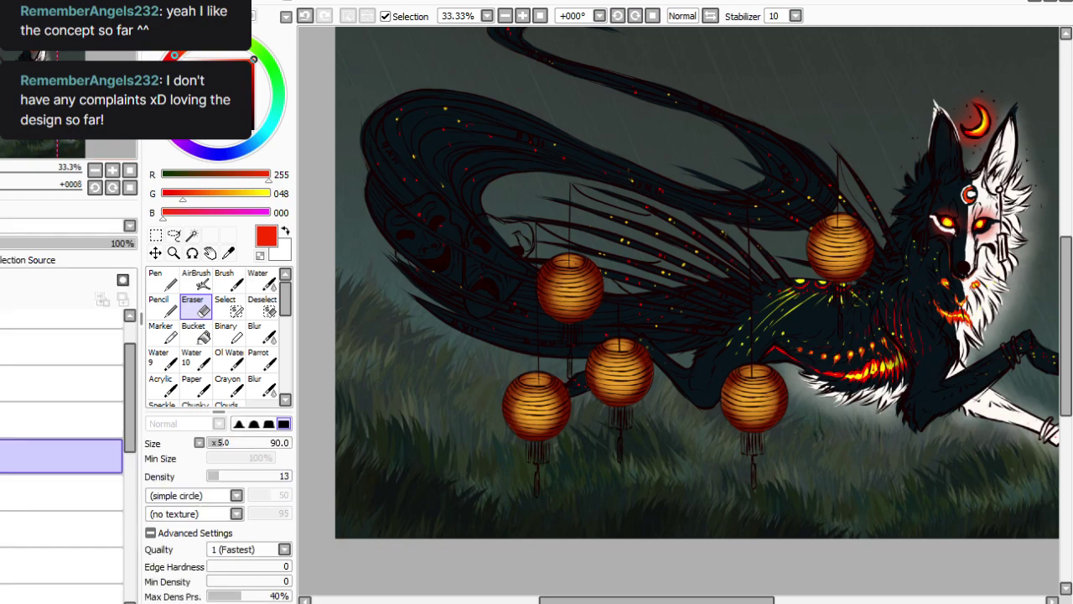
pyautogui.click(192, 50)
pyautogui.moveTo(232, 525); pyautogui.dragTo(411, 537)
pyautogui.moveTo(411, 537); pyautogui.dragTo(156, 500)
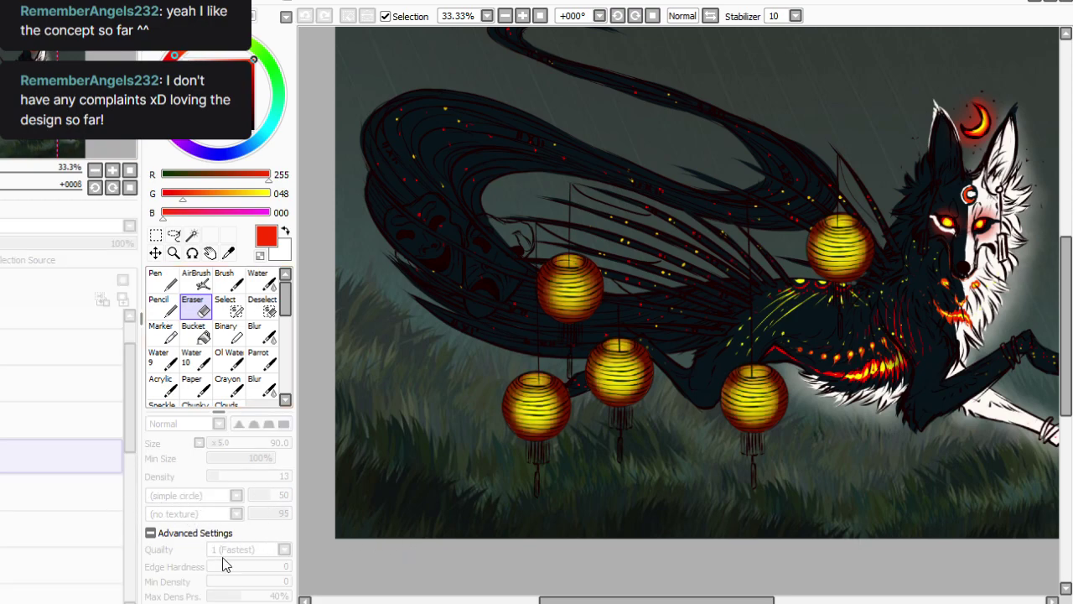
pyautogui.click(216, 553)
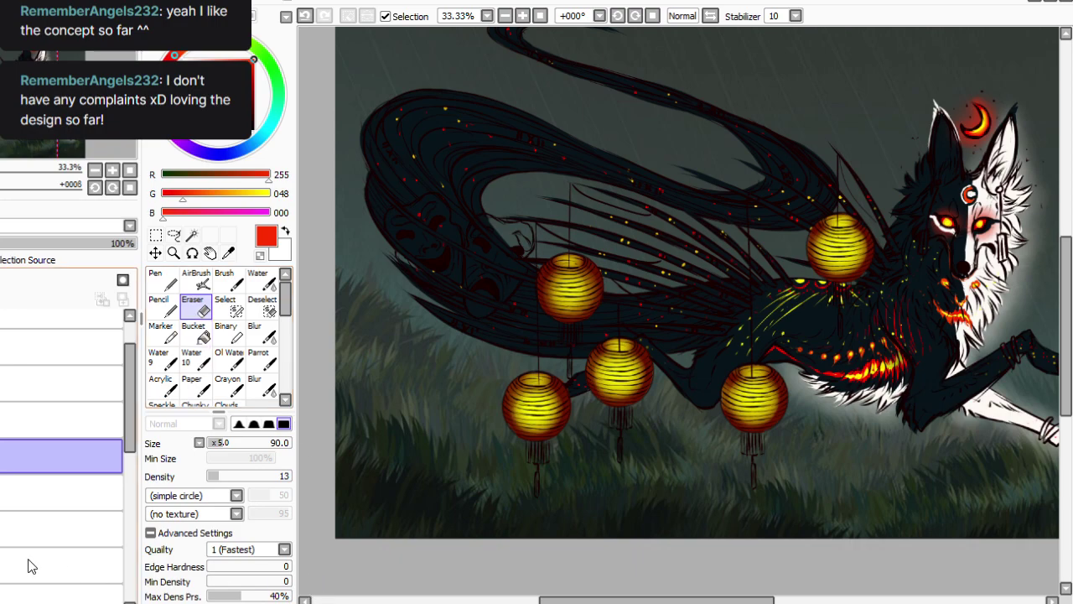
# Move the yellow layer beneath the red one and erase the five lanterns' red centres with the Eraser at size 90, density 13.
pyautogui.moveTo(50, 456); pyautogui.dragTo(50, 503)
pyautogui.click(84, 457)
pyautogui.moveTo(532, 412); pyautogui.dragTo(543, 411)
pyautogui.moveTo(619, 369); pyautogui.dragTo(624, 382)
pyautogui.moveTo(570, 284); pyautogui.dragTo(567, 287)
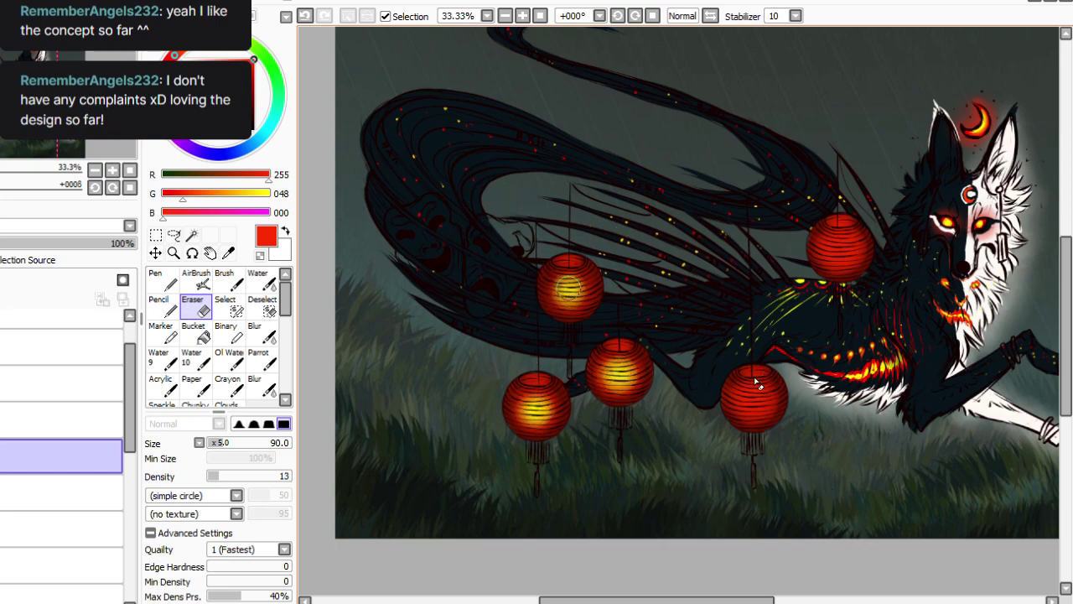
pyautogui.moveTo(755, 406); pyautogui.dragTo(755, 400)
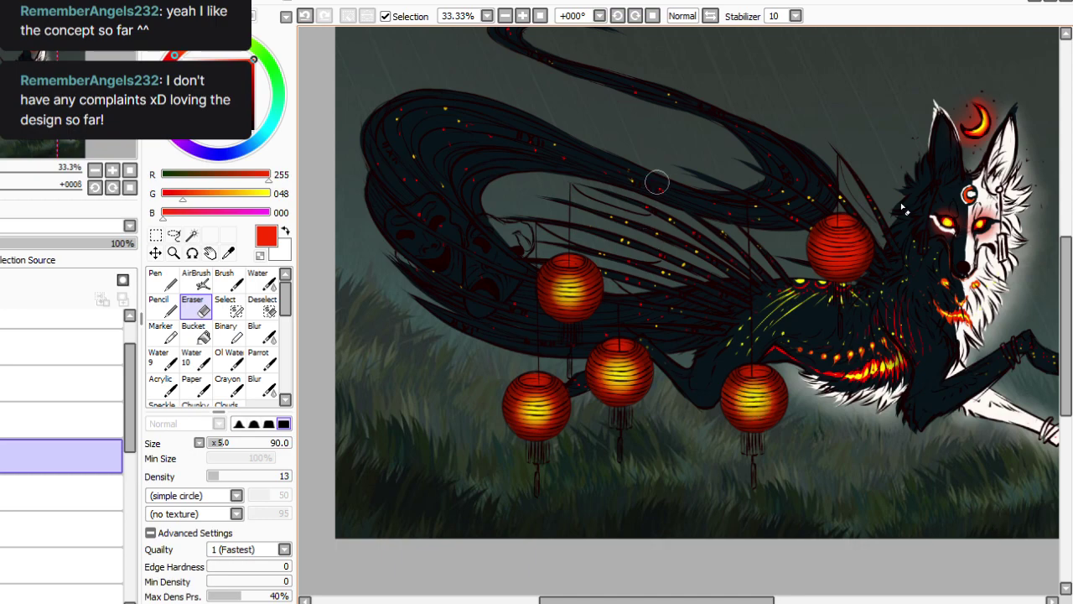
pyautogui.moveTo(842, 250); pyautogui.dragTo(837, 251)
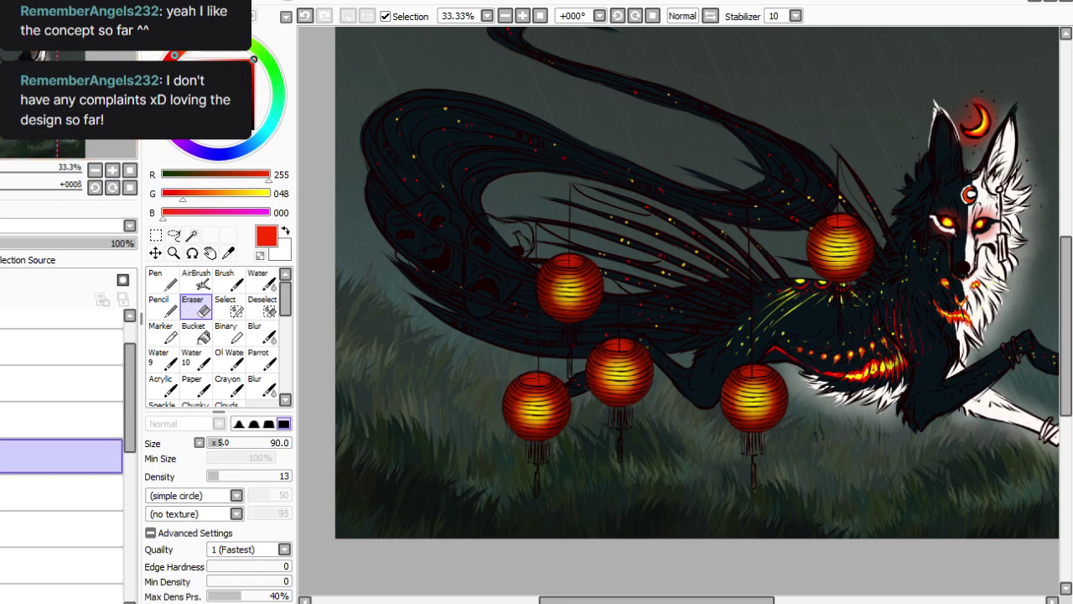
# Select the dark red shading layer above and brighten its colour to a warmer red-orange with Hue/Saturation.
pyautogui.click(59, 419)
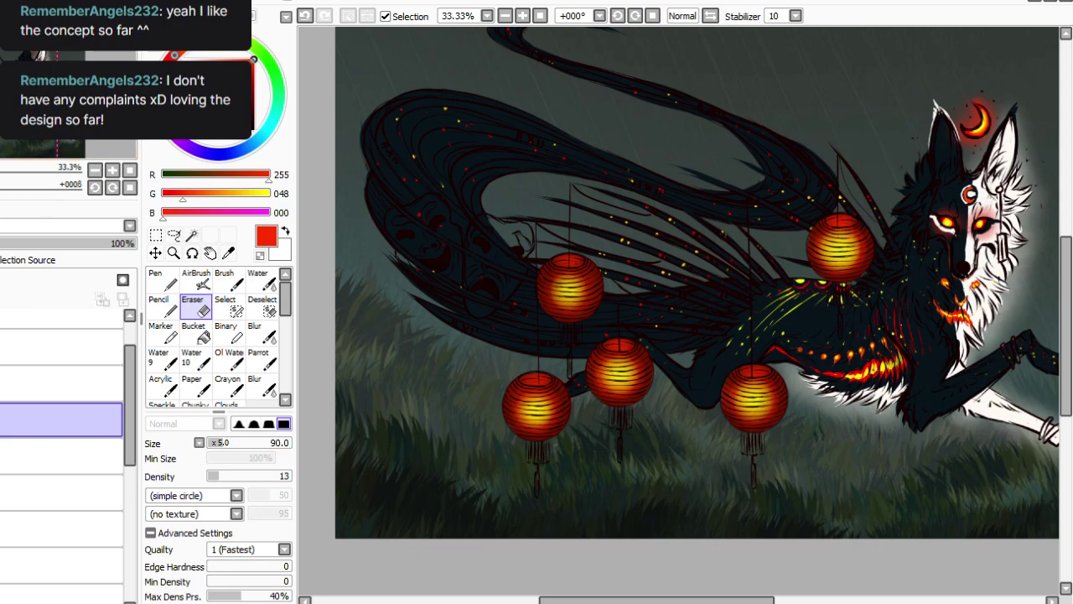
pyautogui.click(2, 419)
pyautogui.click(2, 419)
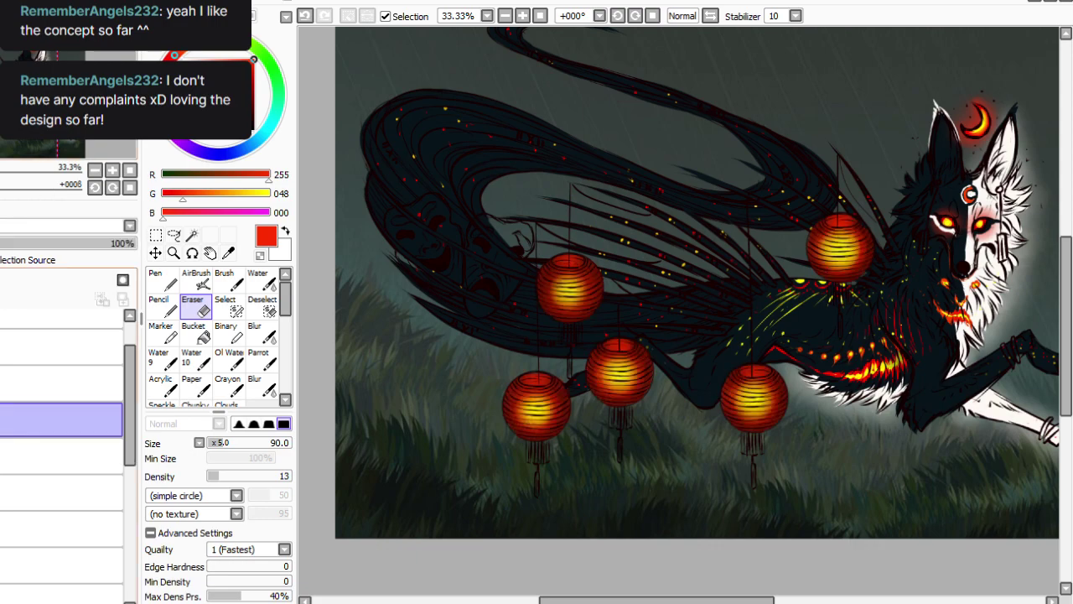
pyautogui.click(196, 50)
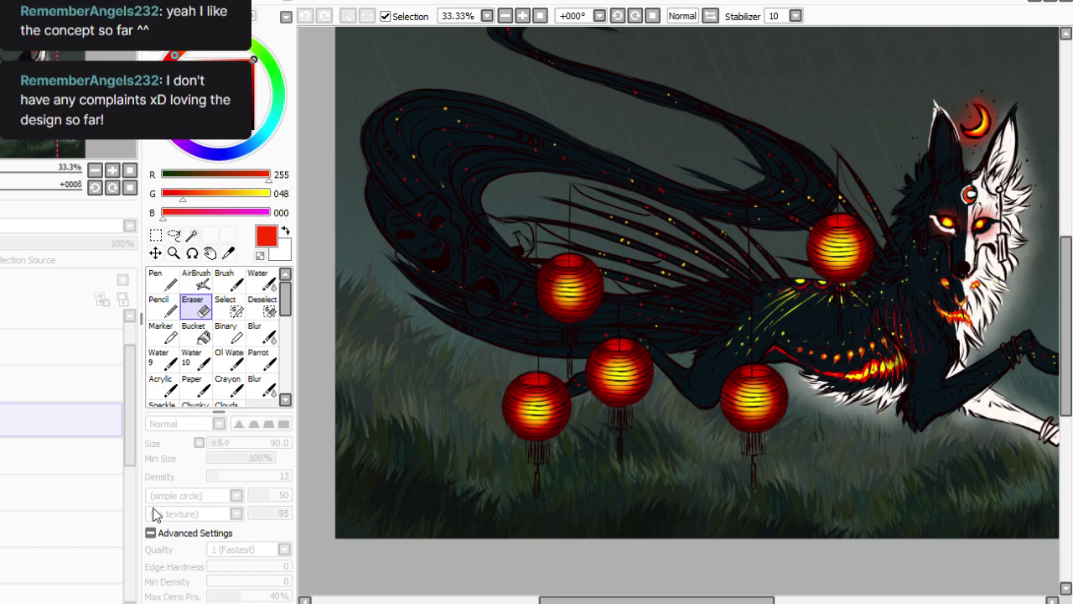
pyautogui.moveTo(241, 488); pyautogui.dragTo(254, 489)
pyautogui.click(236, 584)
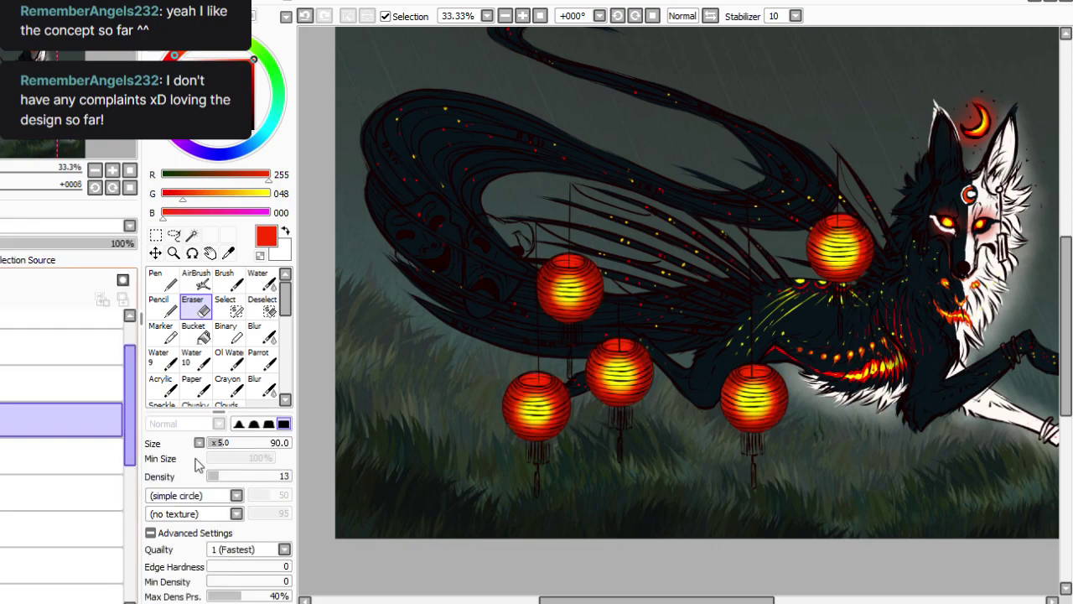
# Paint a yellow glow on the lowest lantern with the Parrot brush at size 290, density 14, and place its layer behind the lanterns.
pyautogui.moveTo(174, 55); pyautogui.dragTo(204, 37)
pyautogui.click(263, 359)
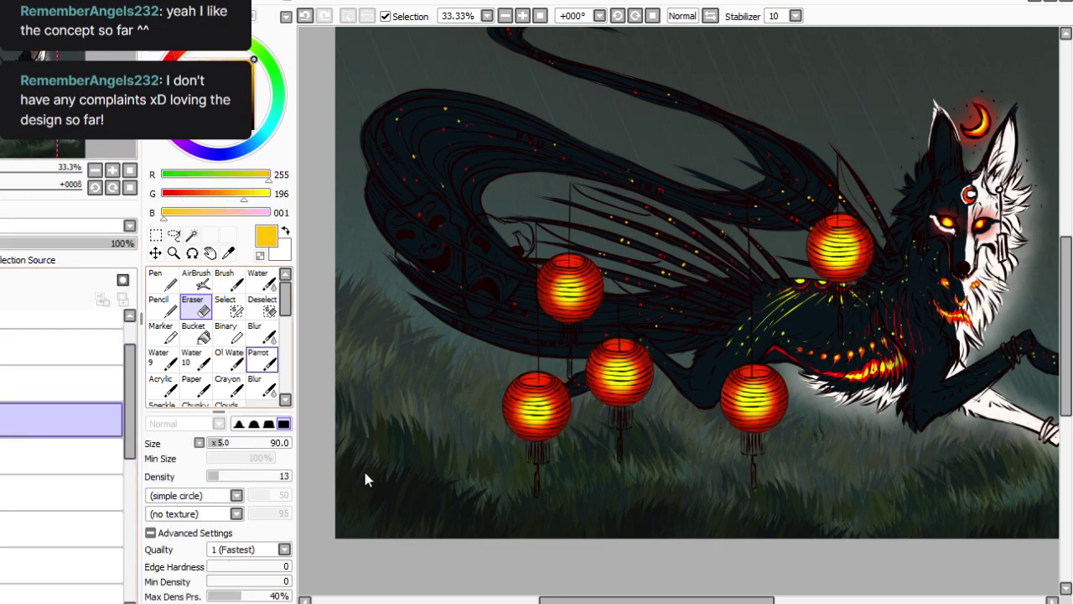
pyautogui.click(211, 35)
pyautogui.click(223, 34)
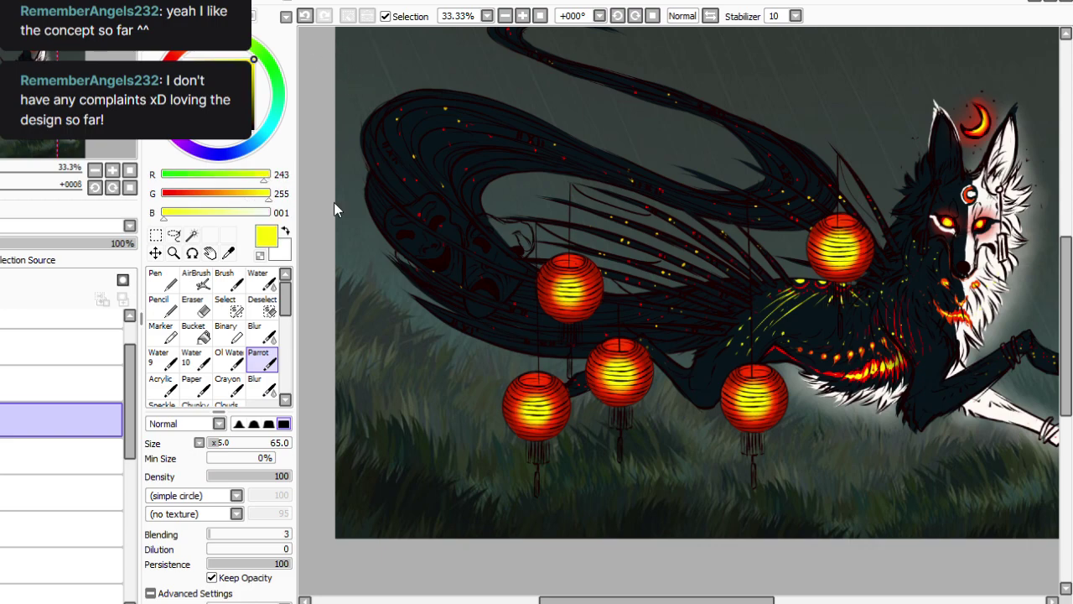
pyautogui.click(219, 476)
pyautogui.moveTo(225, 442); pyautogui.dragTo(255, 443)
pyautogui.moveTo(539, 405)
pyautogui.mouseDown()
pyautogui.moveTo(532, 426)
pyautogui.moveTo(530, 406)
pyautogui.mouseUp()
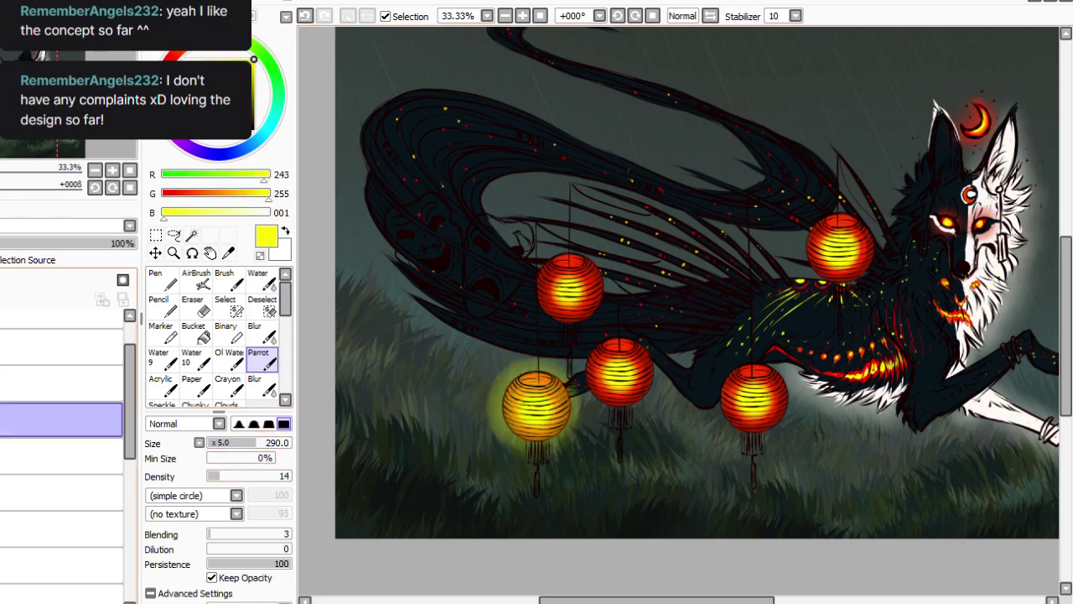
pyautogui.moveTo(67, 420); pyautogui.dragTo(68, 463)
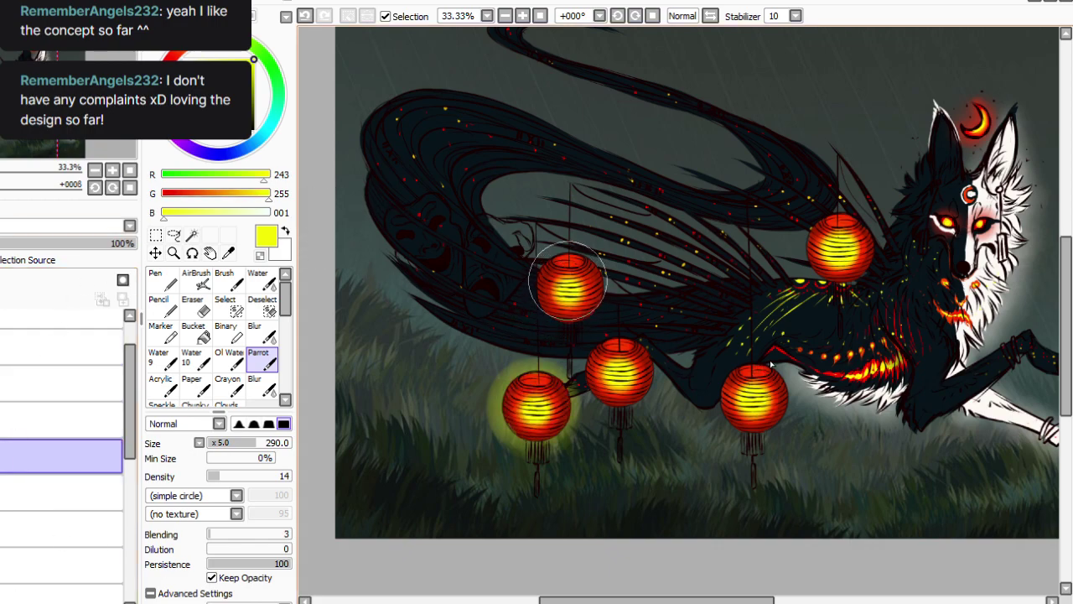
# Paint the same yellow glow around the remaining four lanterns with the Parrot brush at size 290.
pyautogui.moveTo(567, 279); pyautogui.dragTo(572, 283)
pyautogui.moveTo(616, 369); pyautogui.dragTo(625, 373)
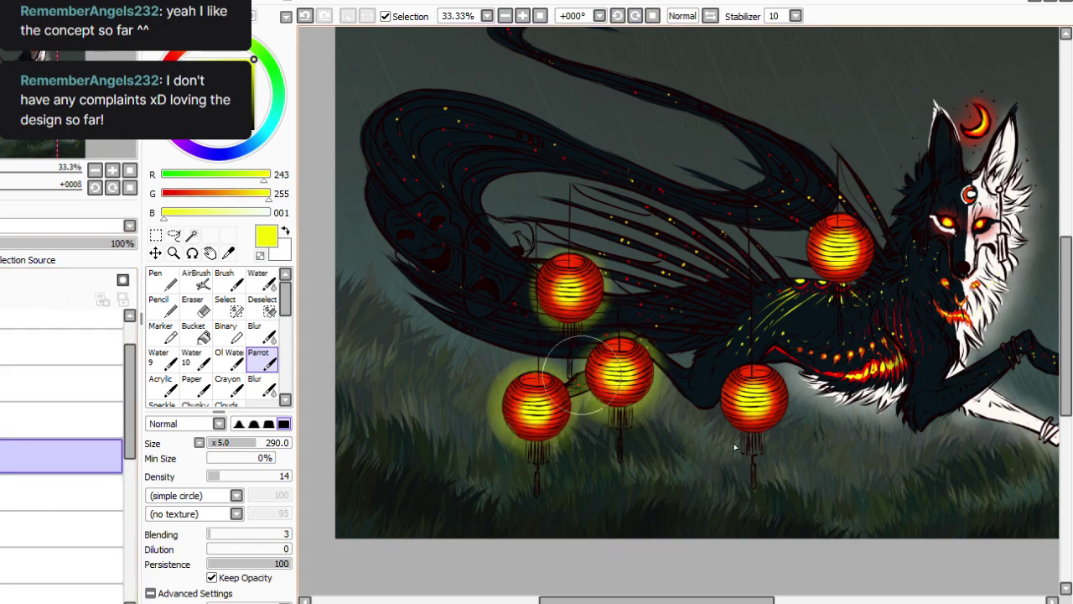
pyautogui.moveTo(741, 405)
pyautogui.mouseDown()
pyautogui.moveTo(753, 405)
pyautogui.moveTo(752, 383)
pyautogui.mouseUp()
pyautogui.moveTo(832, 238); pyautogui.dragTo(826, 240)
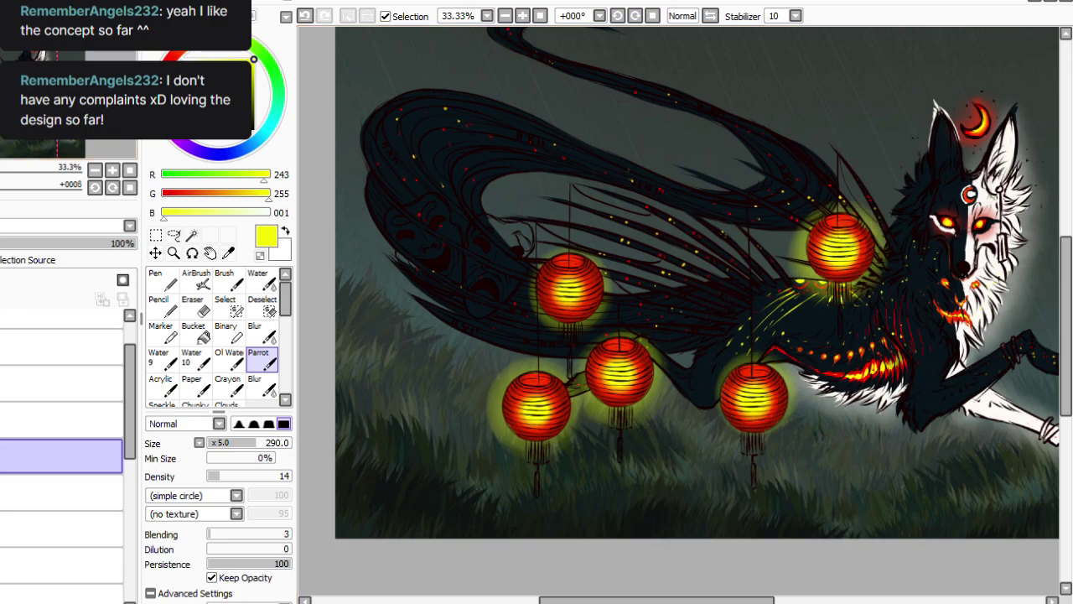
# Shift the glow layer's colour to a pale orange with a Hue/Saturation adjustment.
pyautogui.hotkey('ctrl', 'u')
pyautogui.moveTo(234, 388); pyautogui.dragTo(217, 390)
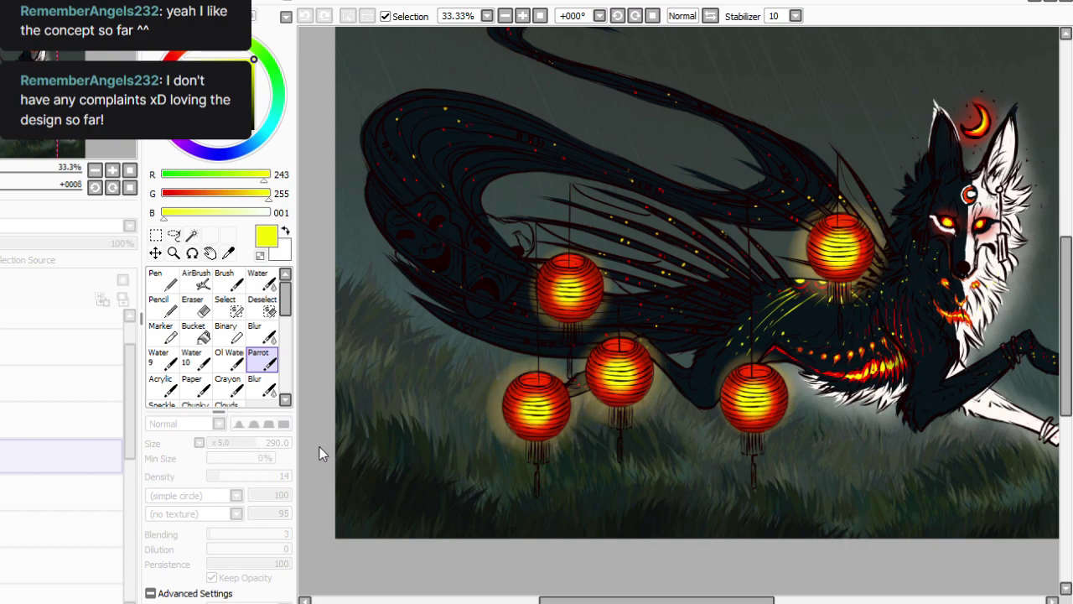
pyautogui.click(286, 491)
# Move the glow layer higher in the stack and erase its centre over all five lanterns with the Eraser at size 125, density 39.
pyautogui.click(262, 334)
pyautogui.moveTo(61, 456); pyautogui.dragTo(60, 406)
pyautogui.click(197, 307)
pyautogui.click(228, 475)
pyautogui.moveTo(228, 476); pyautogui.dragTo(240, 476)
pyautogui.click(228, 441)
pyautogui.moveTo(541, 413)
pyautogui.mouseDown()
pyautogui.moveTo(543, 404)
pyautogui.moveTo(524, 426)
pyautogui.moveTo(512, 400)
pyautogui.mouseUp()
pyautogui.moveTo(618, 376)
pyautogui.mouseDown()
pyautogui.moveTo(619, 360)
pyautogui.moveTo(626, 370)
pyautogui.mouseUp()
pyautogui.moveTo(547, 264)
pyautogui.mouseDown()
pyautogui.moveTo(573, 307)
pyautogui.moveTo(551, 279)
pyautogui.mouseUp()
pyautogui.moveTo(755, 393)
pyautogui.mouseDown()
pyautogui.moveTo(763, 411)
pyautogui.moveTo(729, 390)
pyautogui.mouseUp()
pyautogui.moveTo(826, 226)
pyautogui.mouseDown()
pyautogui.moveTo(842, 251)
pyautogui.moveTo(814, 247)
pyautogui.mouseUp()
# Recolour the glow layer to a richer orange with Hue/Saturation and soften it with the Blur brush at size 100.
pyautogui.hotkey('ctrl', 's')
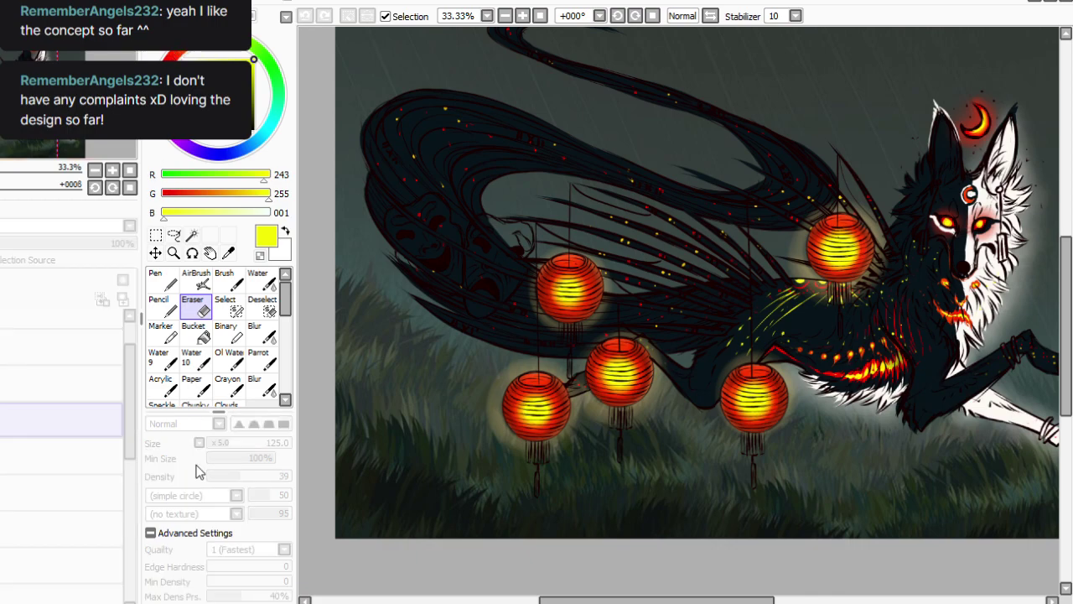
pyautogui.moveTo(199, 506); pyautogui.dragTo(153, 508)
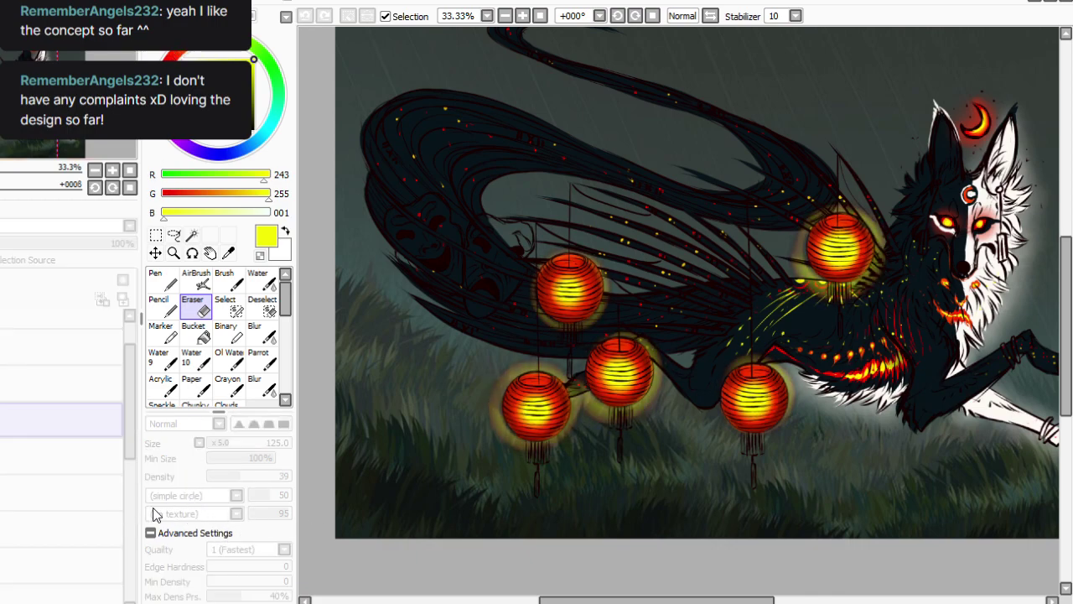
pyautogui.moveTo(268, 560); pyautogui.dragTo(293, 560)
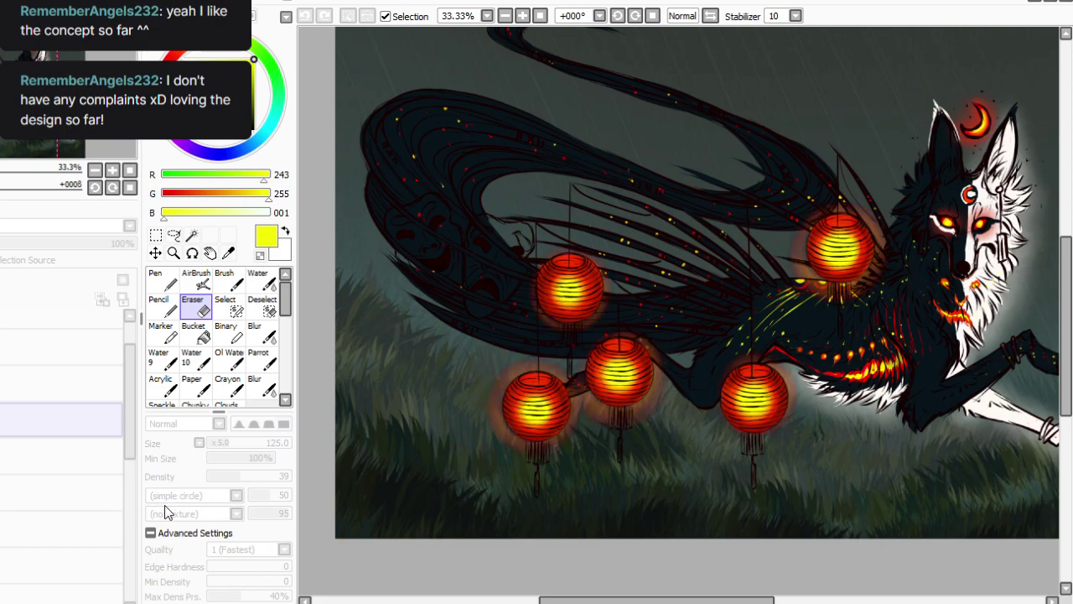
pyautogui.moveTo(163, 506); pyautogui.dragTo(184, 509)
pyautogui.click(243, 590)
pyautogui.click(263, 333)
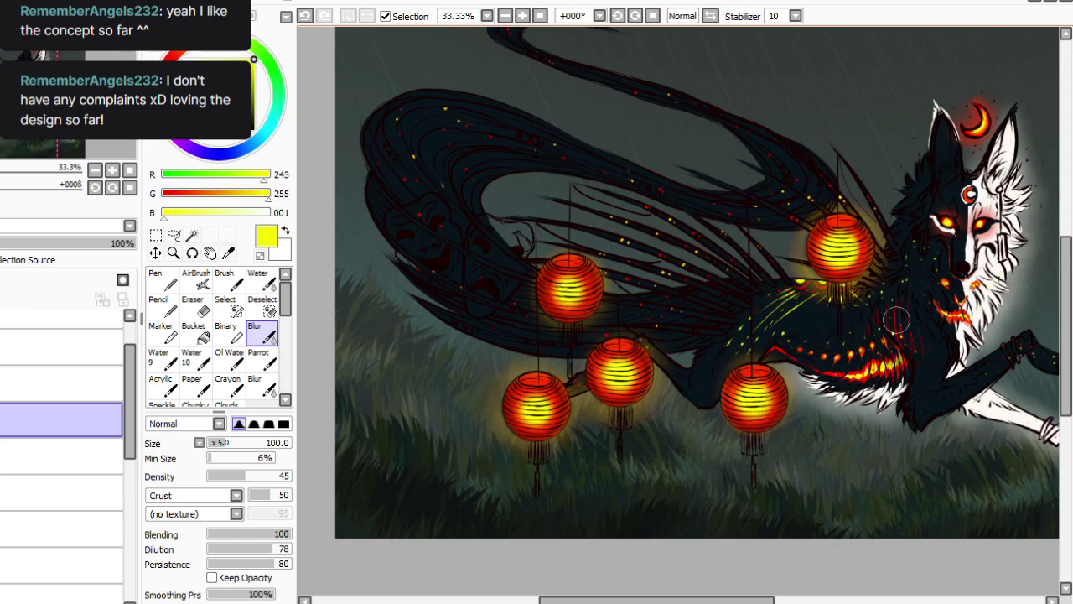
# Duplicate the glow layer, shift the colour to yellow with Hue/Saturation, and set the layer's opacity to 76%.
pyautogui.hotkey('ctrl', 'j')
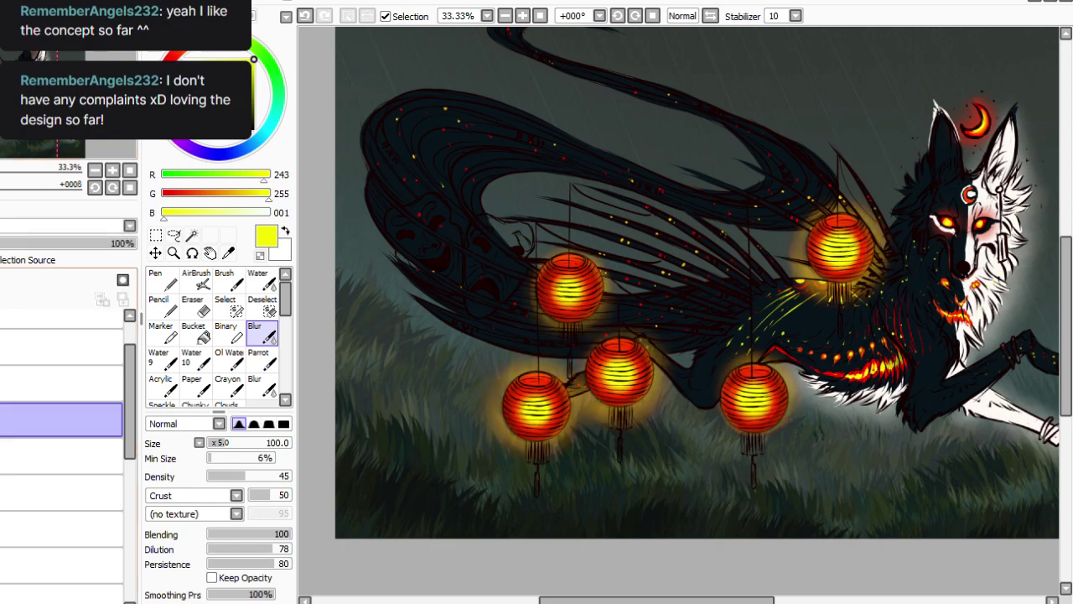
pyautogui.hotkey('ctrl', 'u')
pyautogui.moveTo(245, 529); pyautogui.dragTo(306, 528)
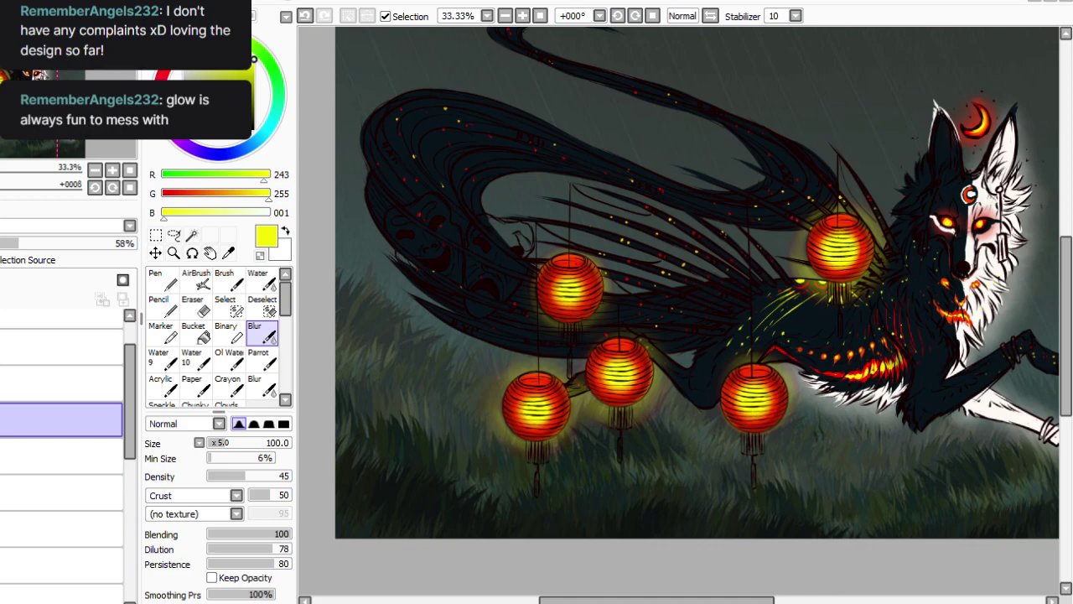
pyautogui.moveTo(15, 243); pyautogui.dragTo(69, 243)
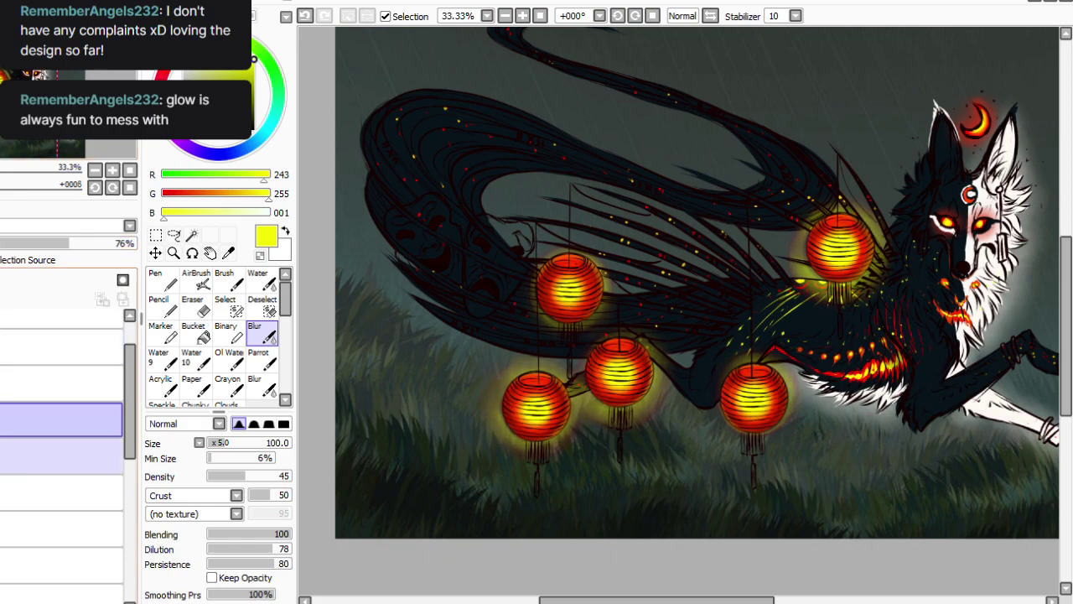
# Merge the yellow glow copy with the glow layer beneath it and adjust the merged layer's colour with Hue/Saturation.
pyautogui.click(60, 456)
pyautogui.click(46, 419)
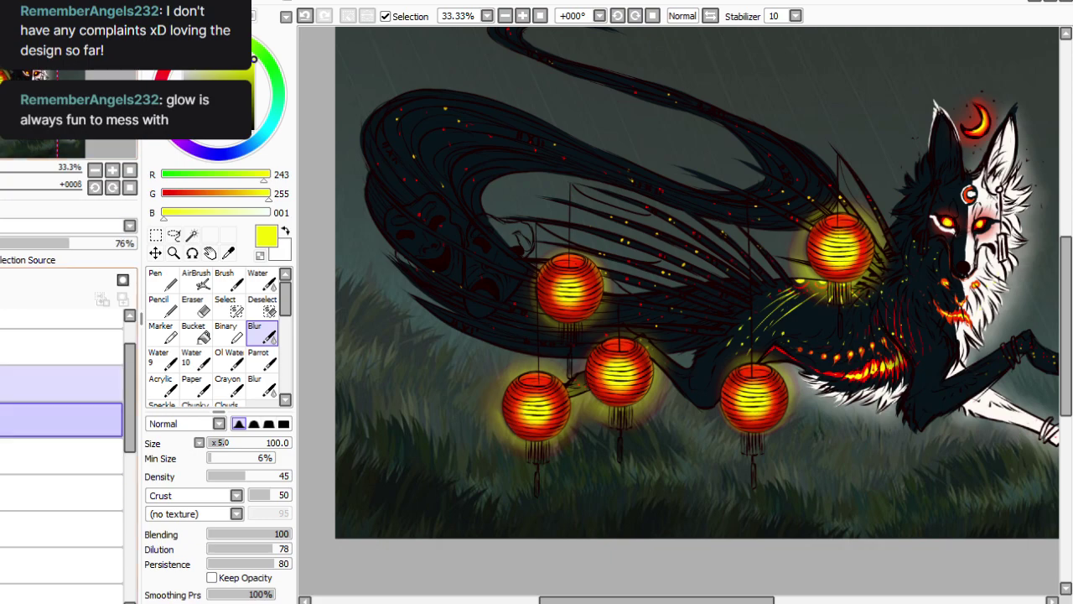
pyautogui.hotkey('ctrl', 'e')
pyautogui.hotkey('ctrl', 'u')
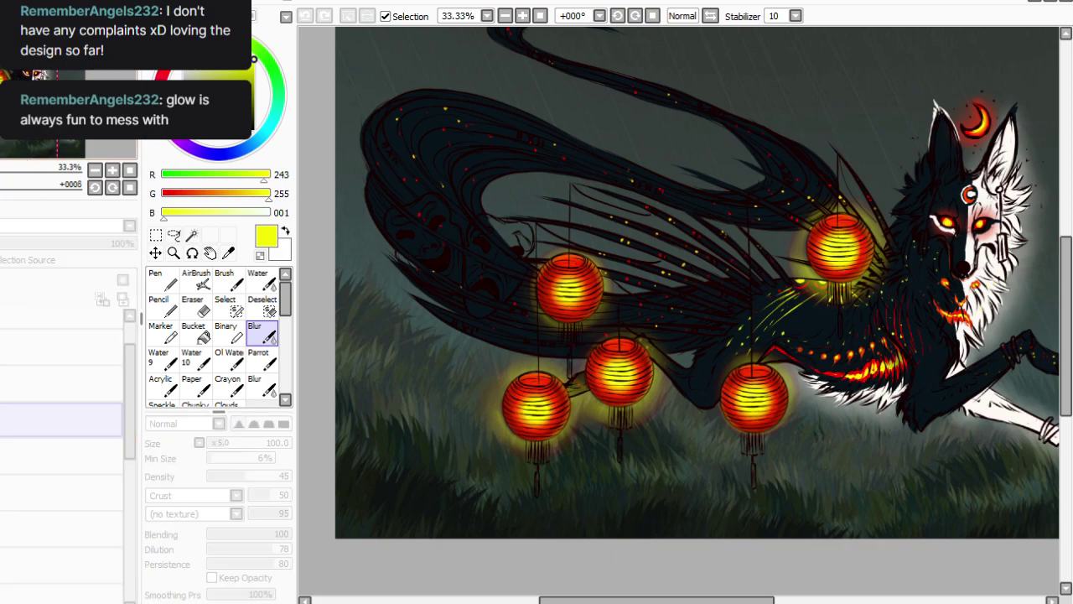
pyautogui.click(270, 446)
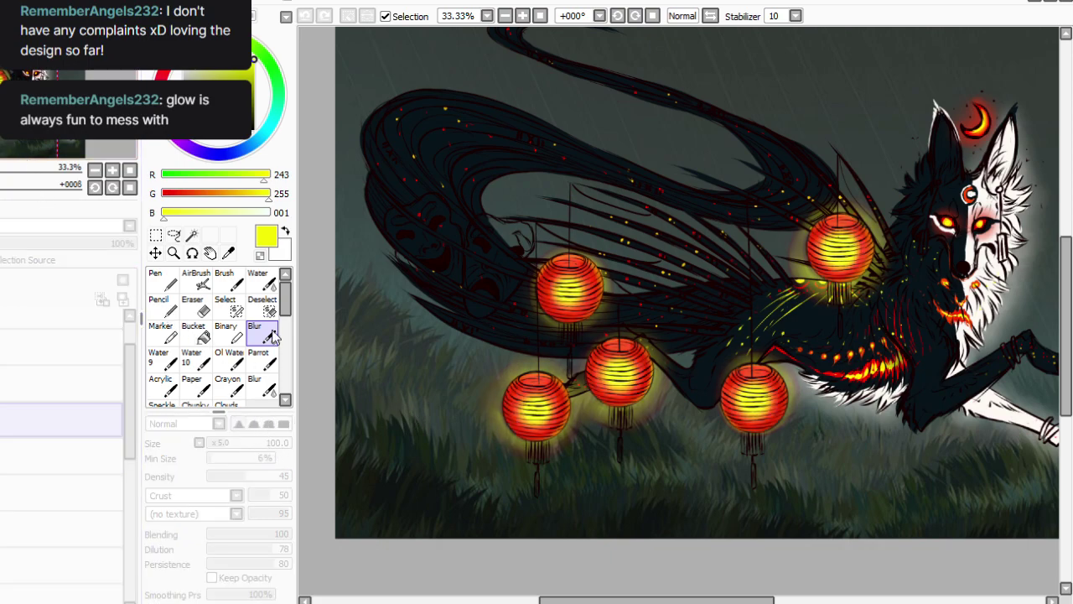
pyautogui.click(319, 407)
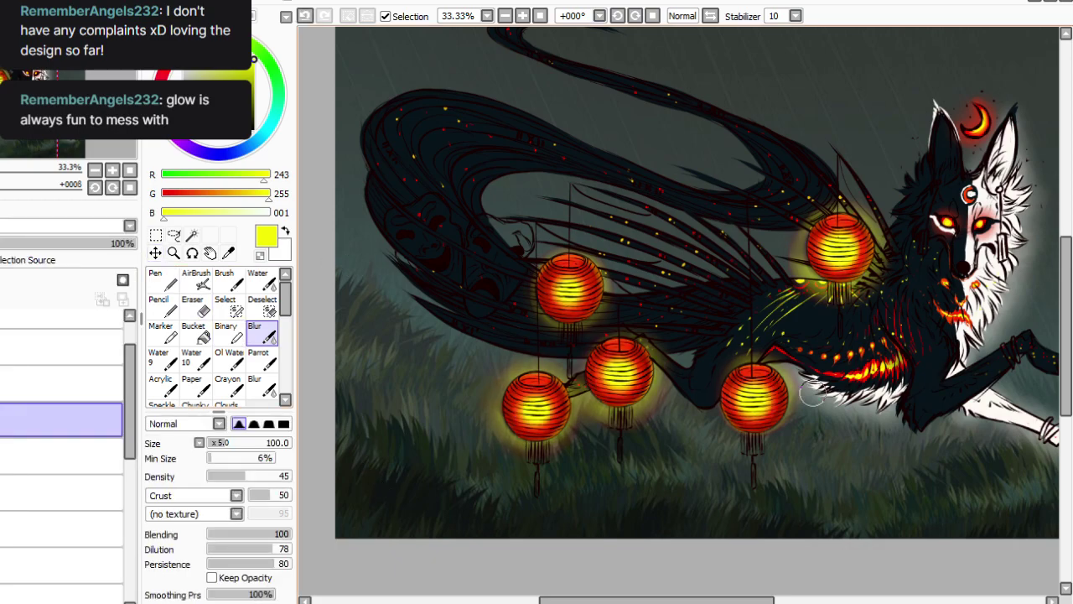
# Scatter small golden-yellow specks (RGB 255, 207, 31) over and around the lanterns with the Parrot brush at size 35.
pyautogui.hscroll(3, 546, 571)
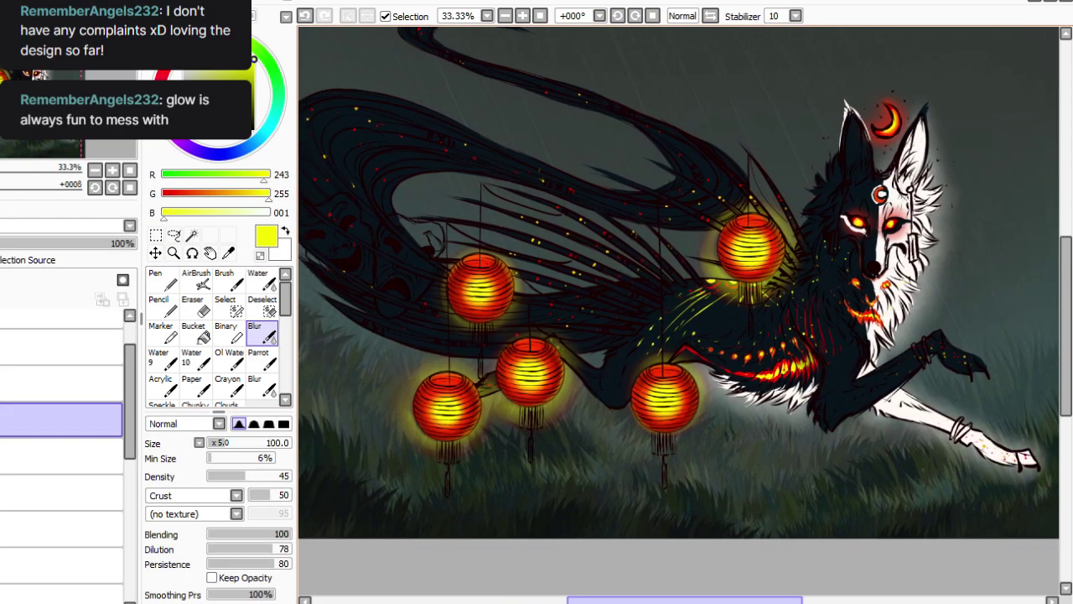
pyautogui.click(206, 32)
pyautogui.click(246, 61)
pyautogui.click(262, 360)
pyautogui.moveTo(219, 476); pyautogui.dragTo(295, 471)
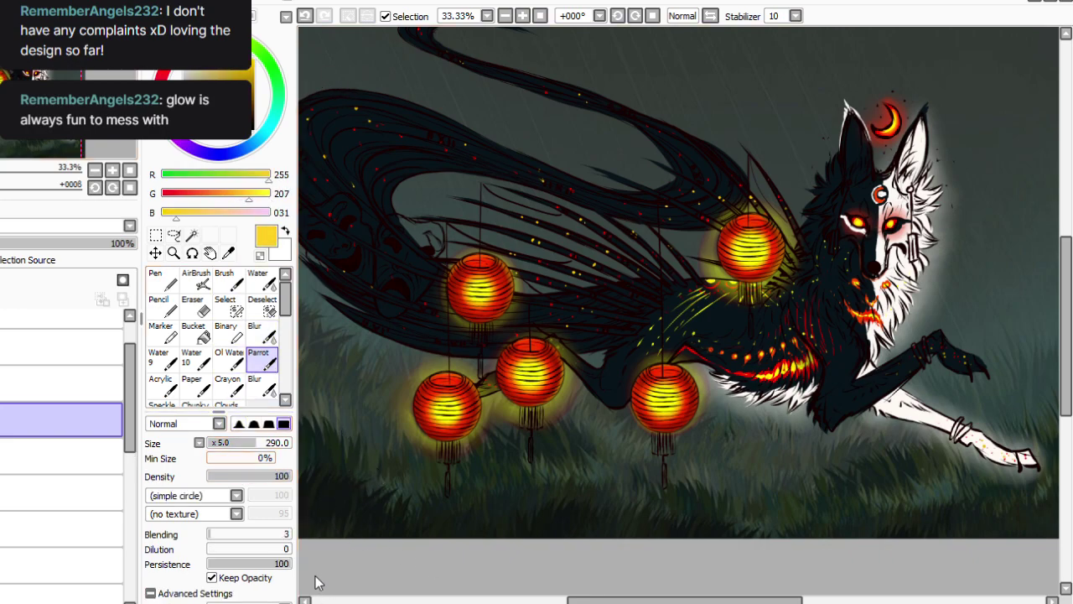
pyautogui.click(213, 442)
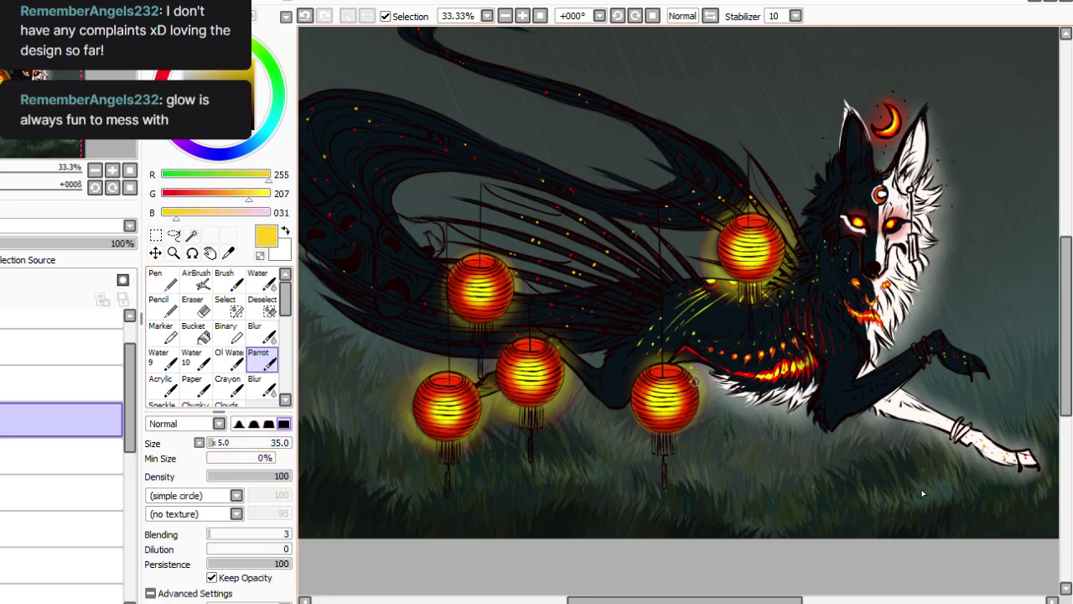
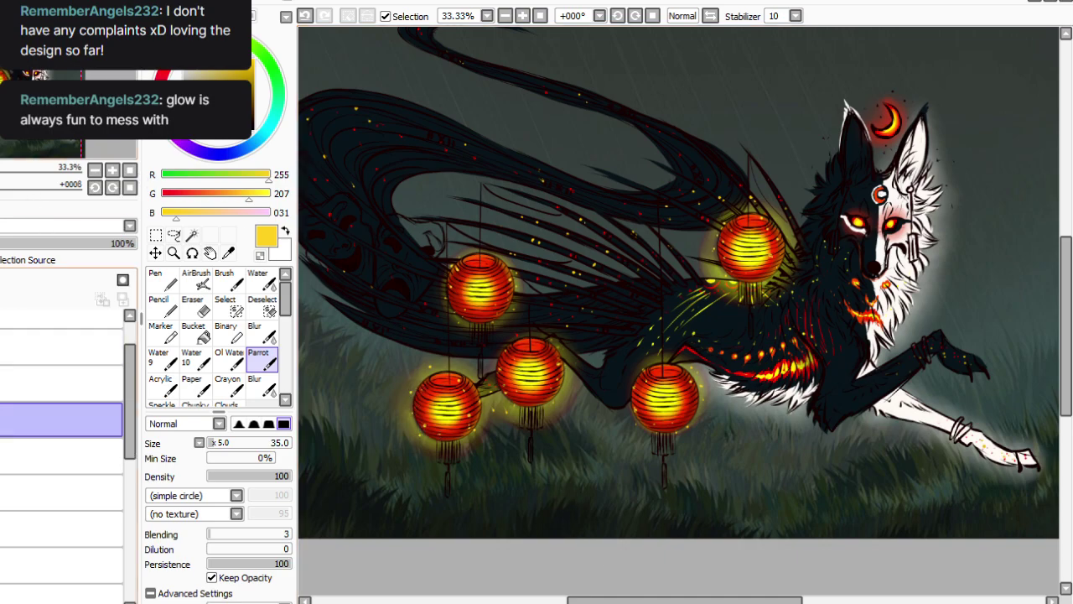
# On the layer below, paint the upper-left lantern's tassel gold with the Parrot brush and trim the excess with the Eraser at size 30.
pyautogui.click(62, 456)
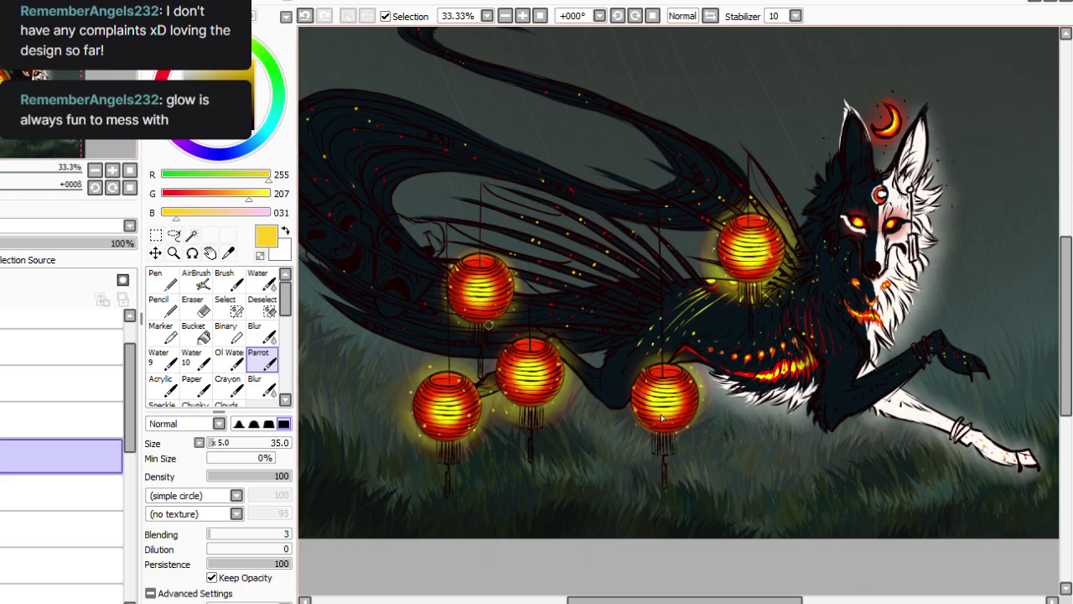
pyautogui.moveTo(489, 329)
pyautogui.mouseDown()
pyautogui.moveTo(475, 338)
pyautogui.moveTo(470, 325)
pyautogui.mouseUp()
pyautogui.click(522, 16)
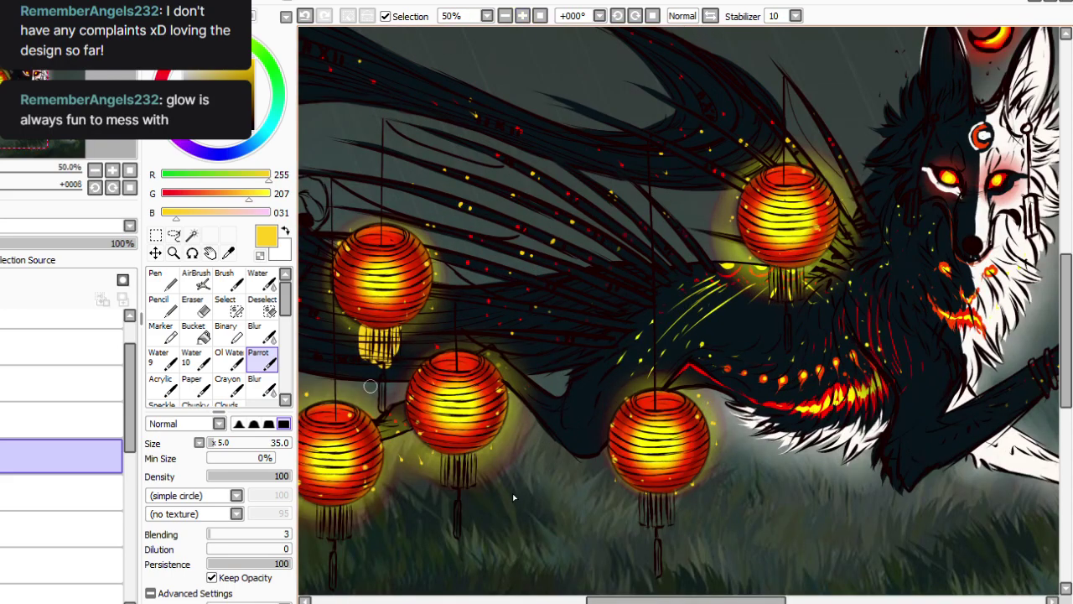
pyautogui.moveTo(383, 366); pyautogui.dragTo(383, 412)
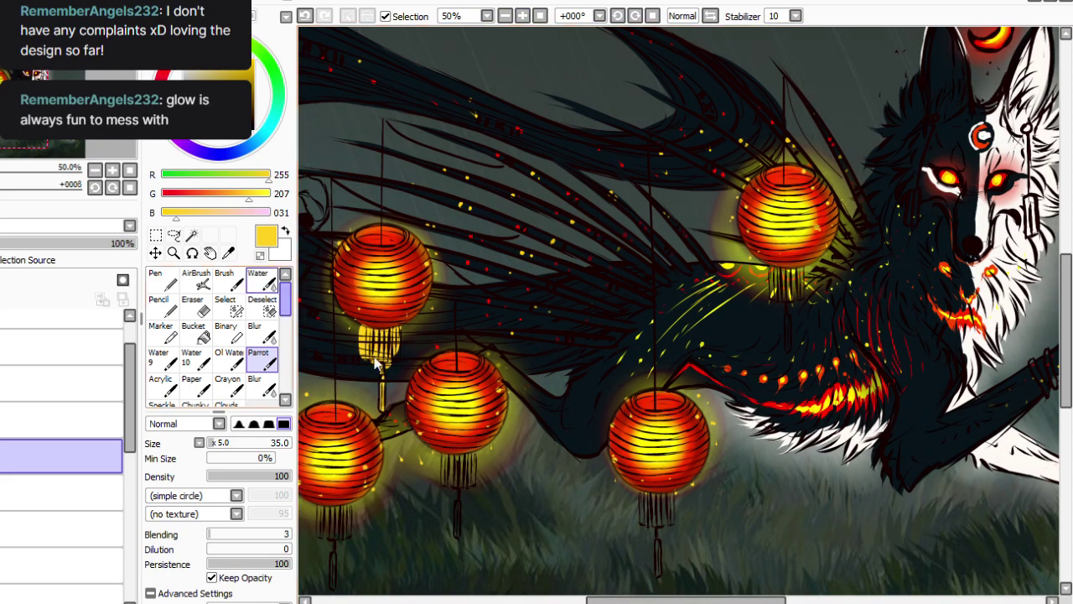
pyautogui.click(197, 307)
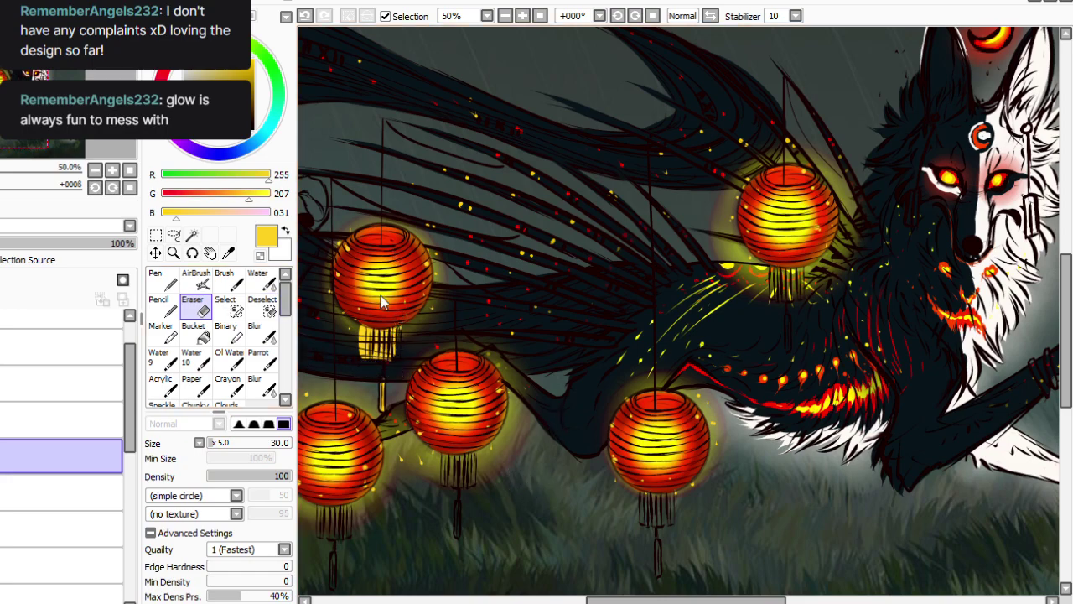
# Paint the tassels and hanging ends of the other four lanterns gold with the Parrot brush at size 35.
pyautogui.click(262, 359)
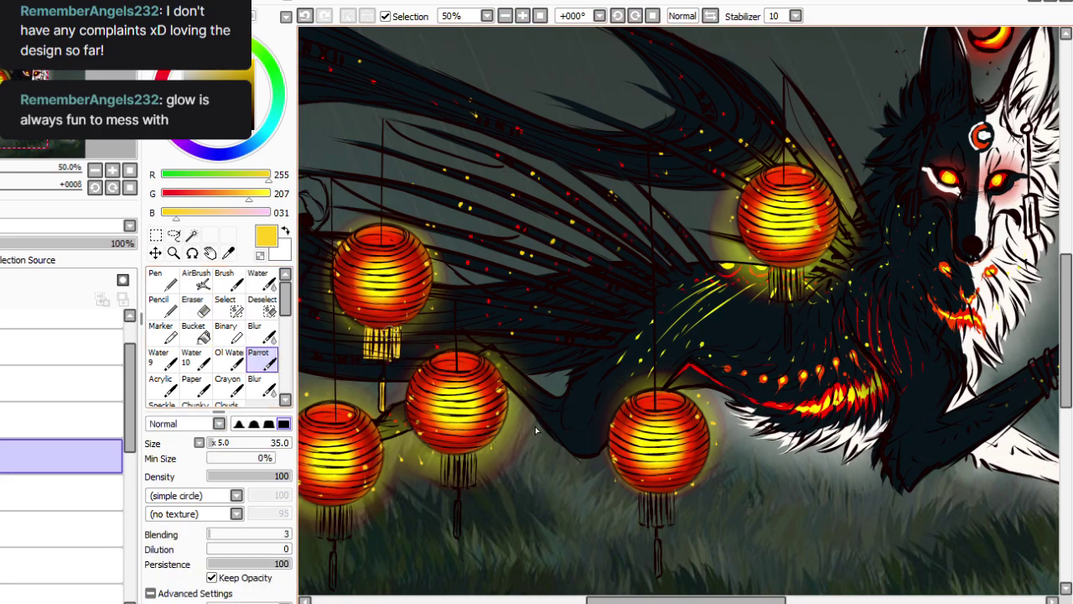
pyautogui.scroll(-1, 1066, 336)
pyautogui.scroll(-1, 656, 103)
pyautogui.moveTo(474, 413)
pyautogui.mouseDown()
pyautogui.moveTo(473, 445)
pyautogui.moveTo(472, 413)
pyautogui.moveTo(452, 446)
pyautogui.moveTo(441, 413)
pyautogui.moveTo(457, 494)
pyautogui.mouseUp()
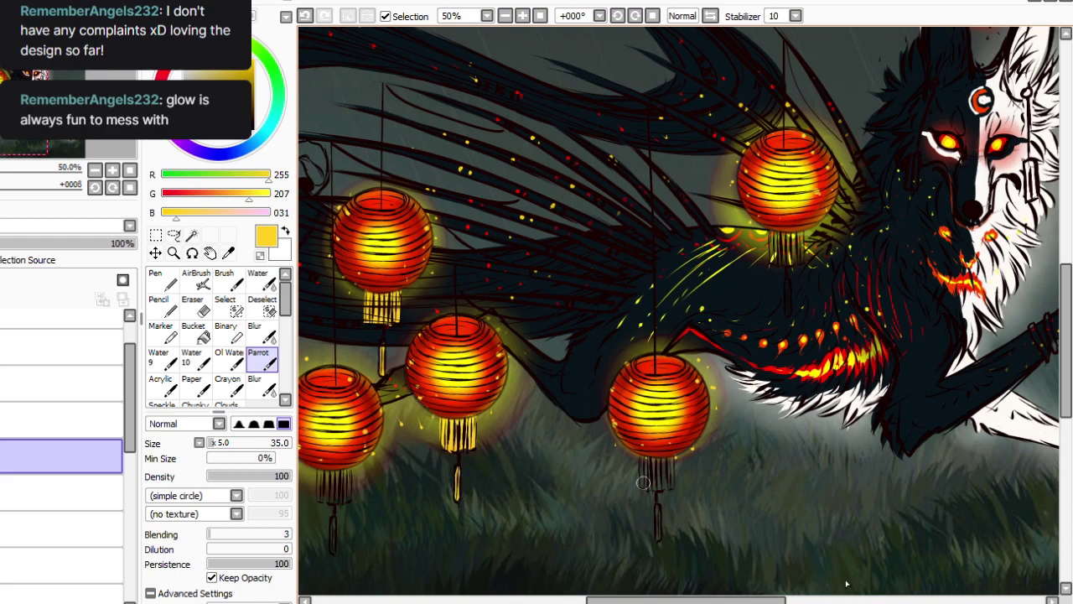
pyautogui.moveTo(672, 453)
pyautogui.mouseDown()
pyautogui.moveTo(672, 485)
pyautogui.moveTo(643, 491)
pyautogui.moveTo(659, 492)
pyautogui.moveTo(658, 538)
pyautogui.mouseUp()
pyautogui.moveTo(624, 600); pyautogui.dragTo(600, 600)
pyautogui.moveTo(714, 599); pyautogui.dragTo(692, 597)
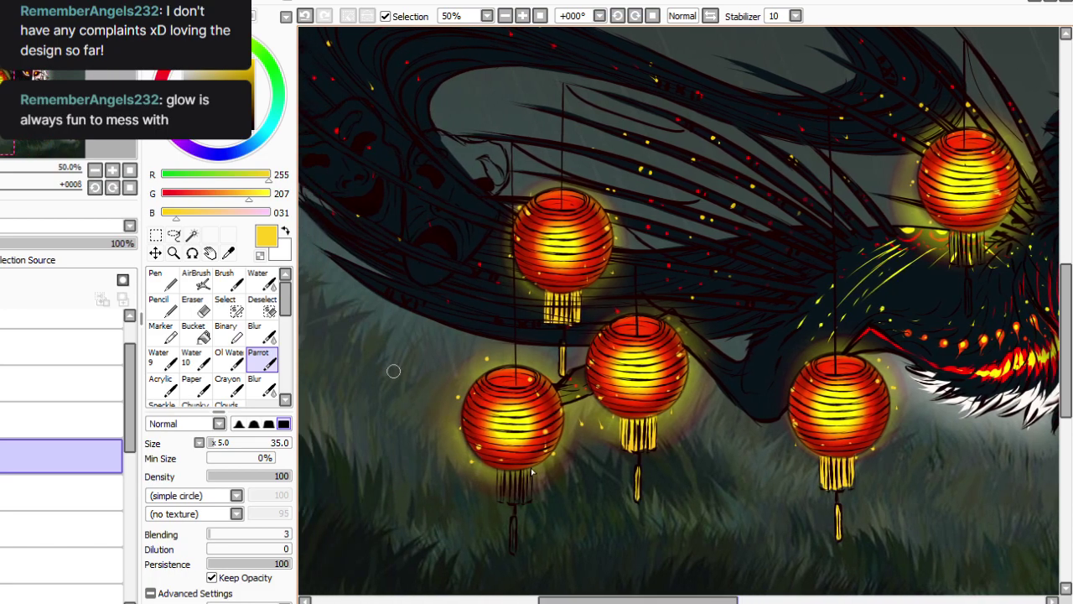
pyautogui.moveTo(513, 470); pyautogui.dragTo(512, 498)
pyautogui.moveTo(507, 473); pyautogui.dragTo(513, 557)
pyautogui.moveTo(638, 599); pyautogui.dragTo(704, 598)
pyautogui.moveTo(731, 248); pyautogui.dragTo(726, 261)
pyautogui.moveTo(714, 225)
pyautogui.mouseDown()
pyautogui.moveTo(706, 268)
pyautogui.moveTo(719, 315)
pyautogui.mouseUp()
pyautogui.press('e')
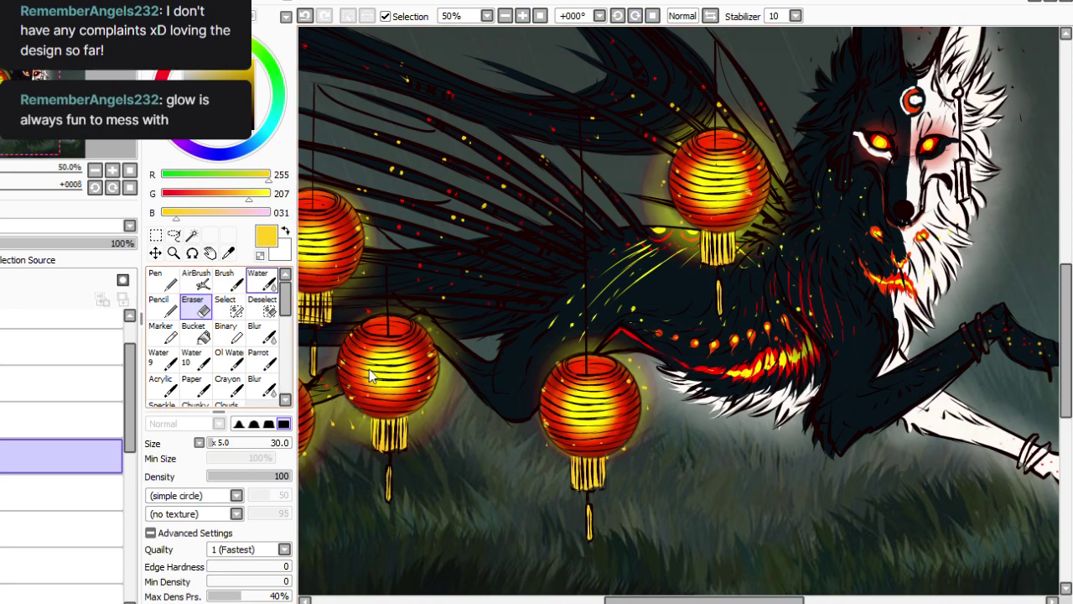
# Sample the tassels' gold colour and make a layer higher in the stack active for the cords.
pyautogui.click(228, 253)
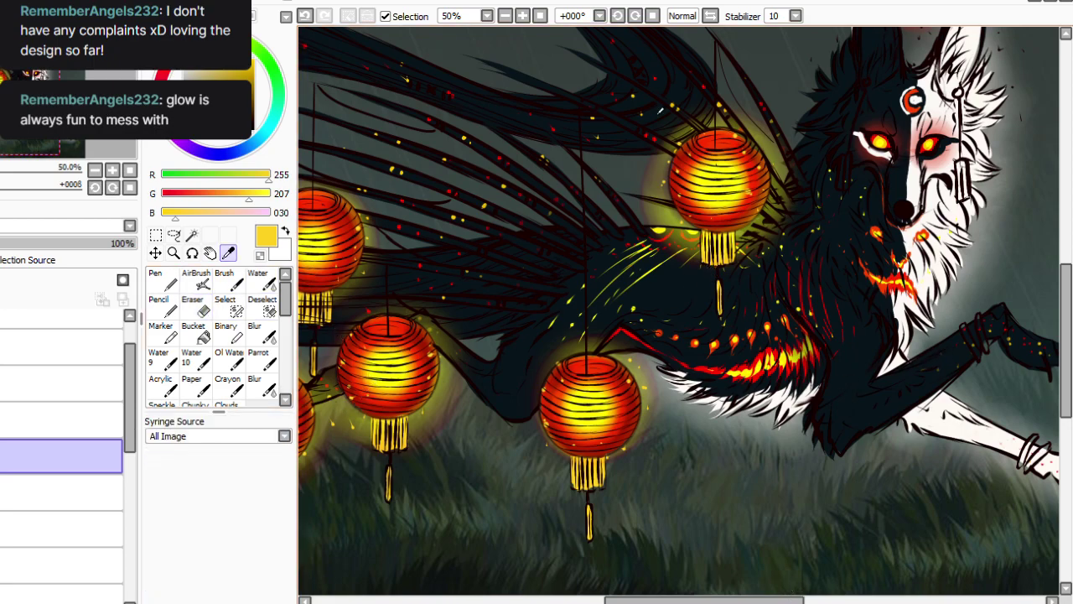
pyautogui.scroll(-1, 796, 53)
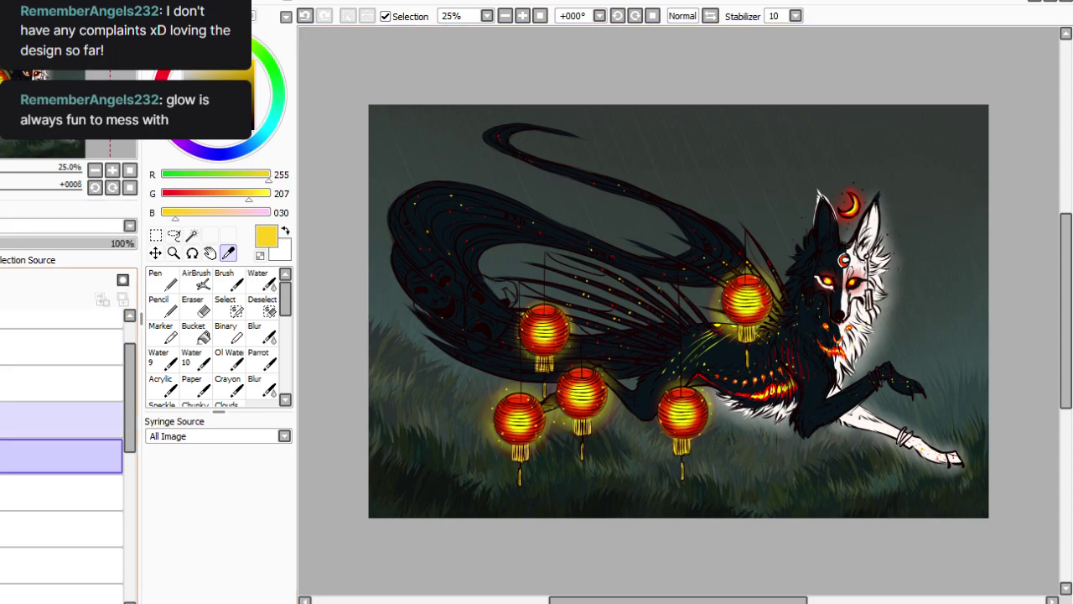
pyautogui.click(62, 420)
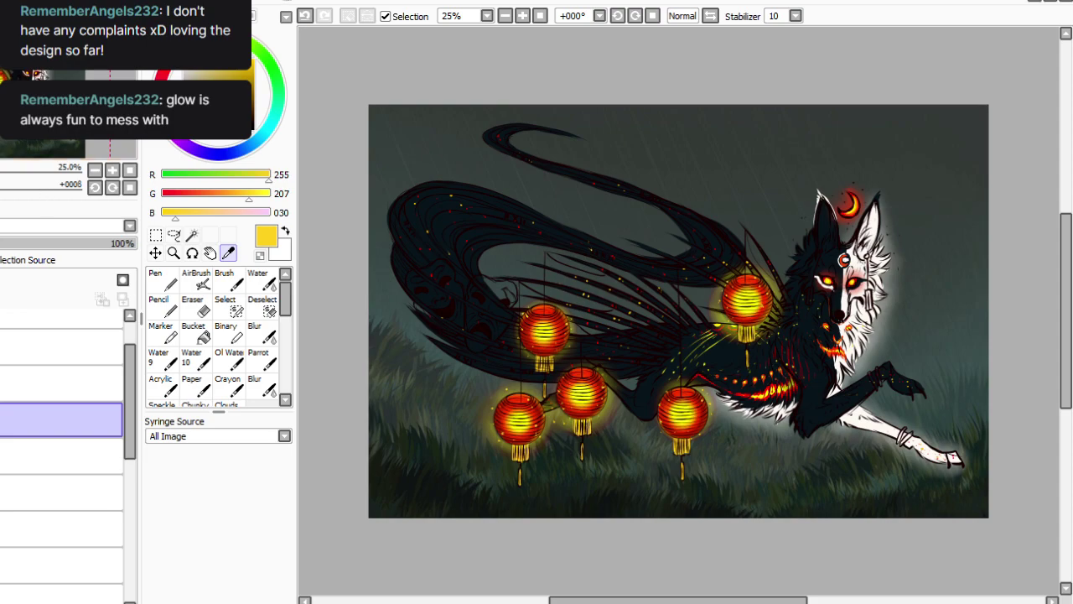
pyautogui.click(2, 420)
pyautogui.click(1, 421)
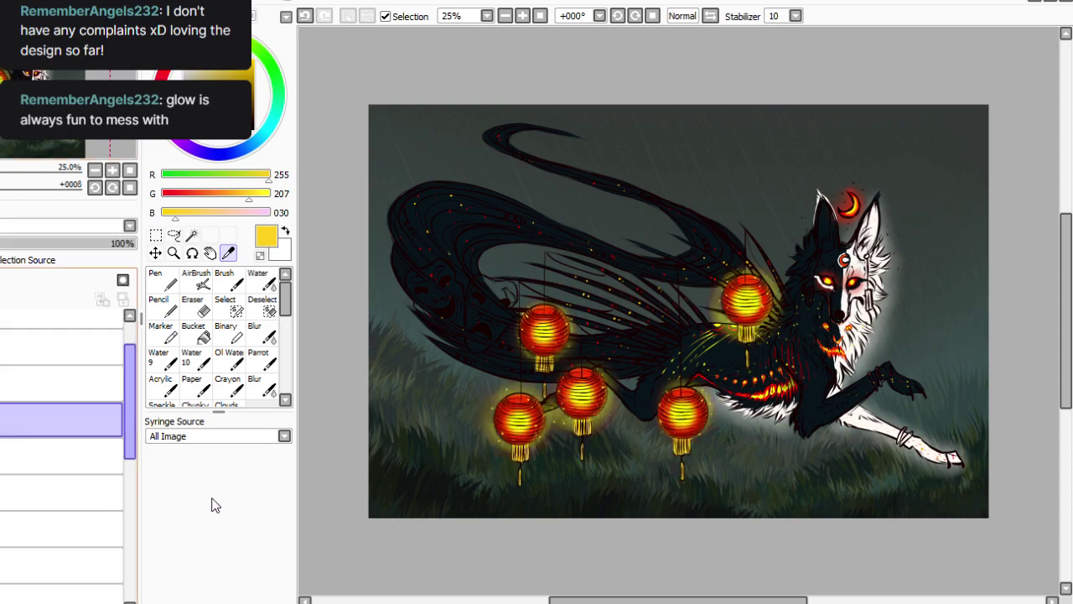
pyautogui.scroll(1, 63, 419)
pyautogui.click(62, 381)
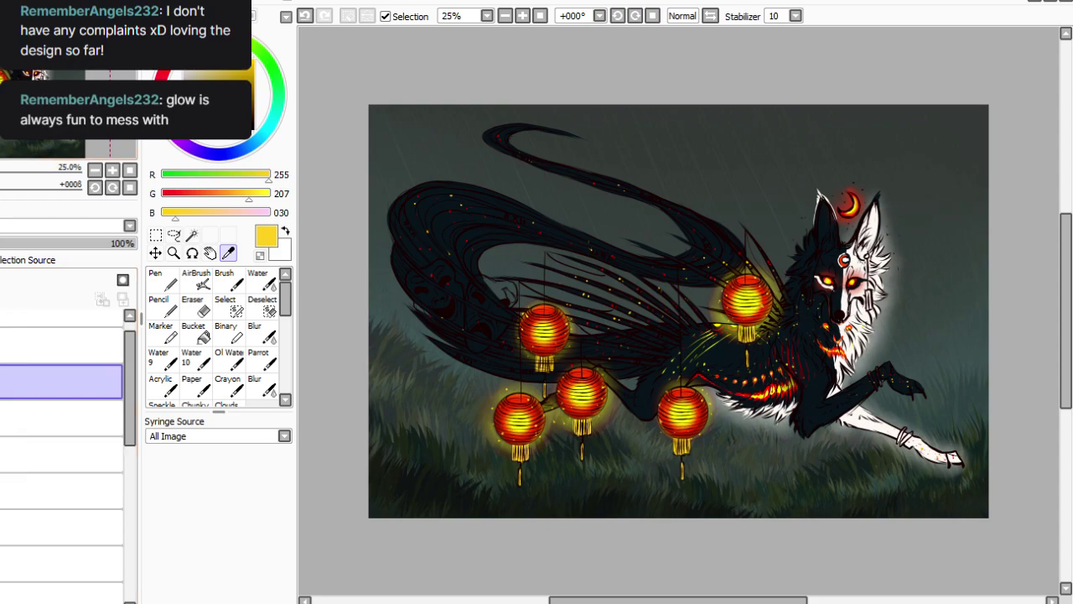
# Trace the upper-right lantern's cord and its curved side strand in gold with the Parrot brush at size 10.
pyautogui.click(262, 359)
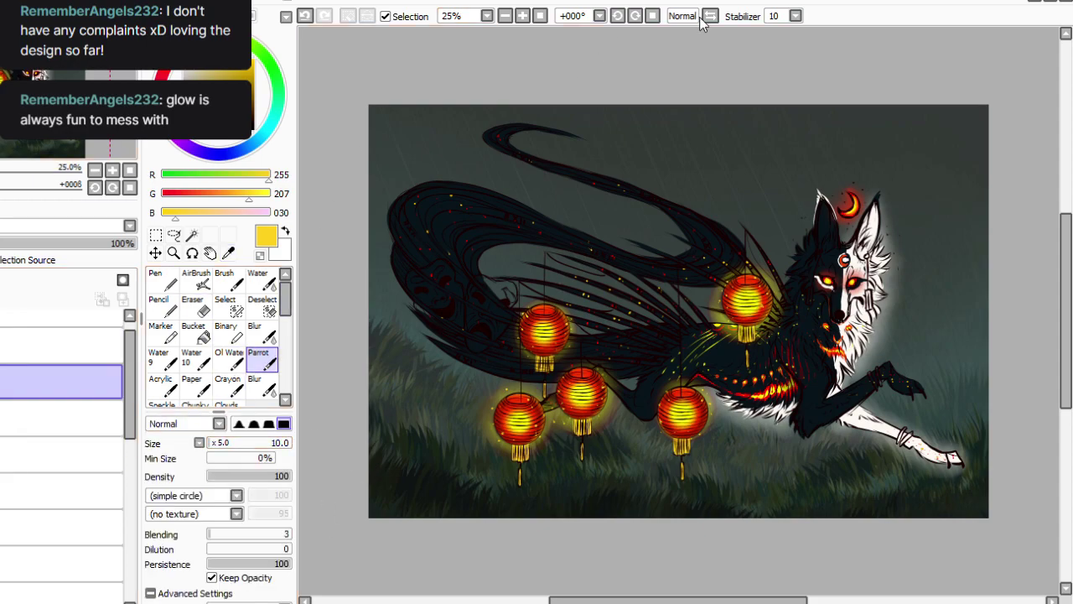
pyautogui.scroll(1, 956, 314)
pyautogui.hotkey('ctrl', 'z')
pyautogui.hotkey('ctrl', 'y')
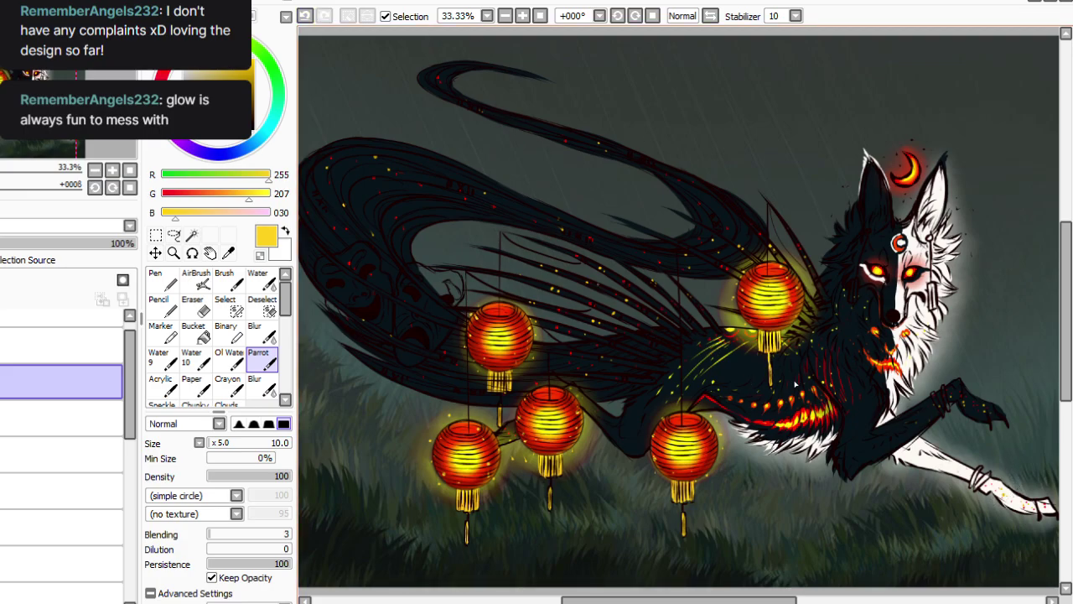
pyautogui.click(305, 15)
pyautogui.scroll(1, 889, 268)
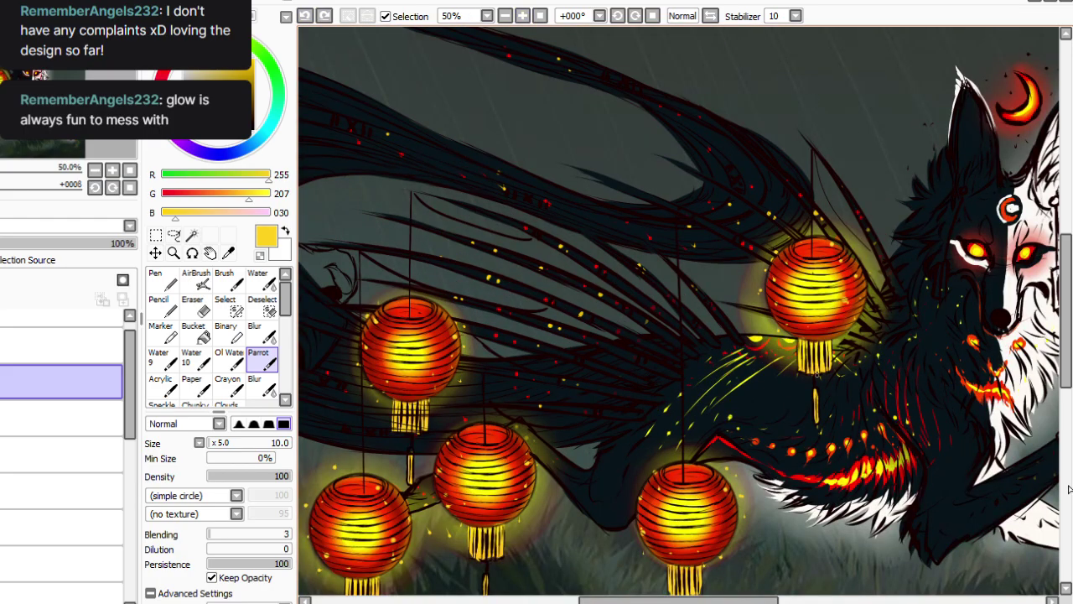
pyautogui.hotkey('ctrl', 'y')
pyautogui.moveTo(811, 154); pyautogui.dragTo(811, 235)
pyautogui.hotkey('ctrl', 'y')
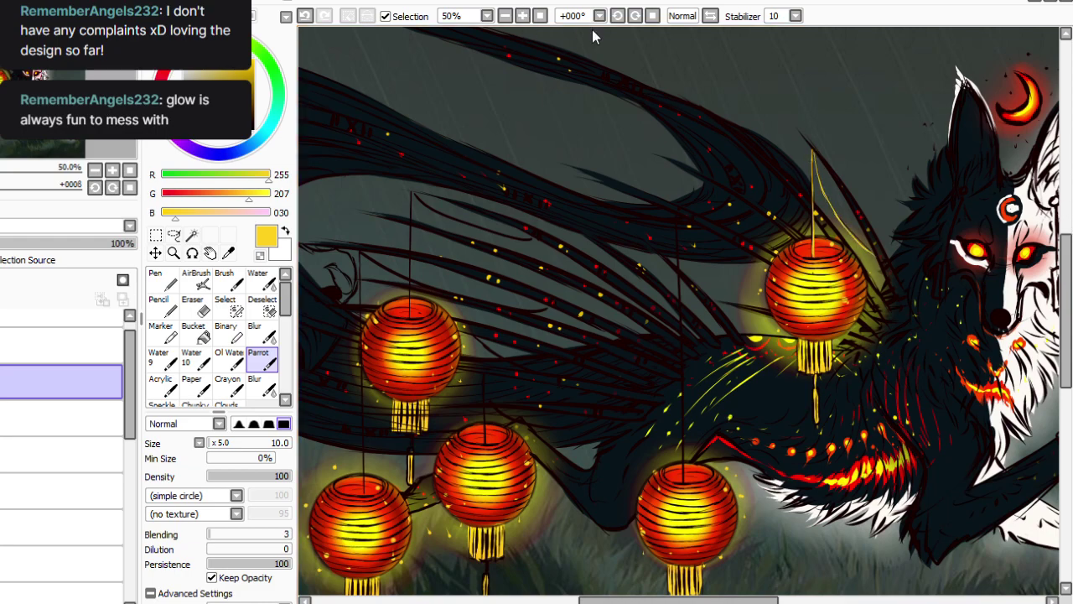
# Trace the hanging cords of the remaining four lanterns in gold with the Parrot brush at size 10.
pyautogui.moveTo(675, 214); pyautogui.dragTo(683, 465)
pyautogui.scroll(-5, 863, 368)
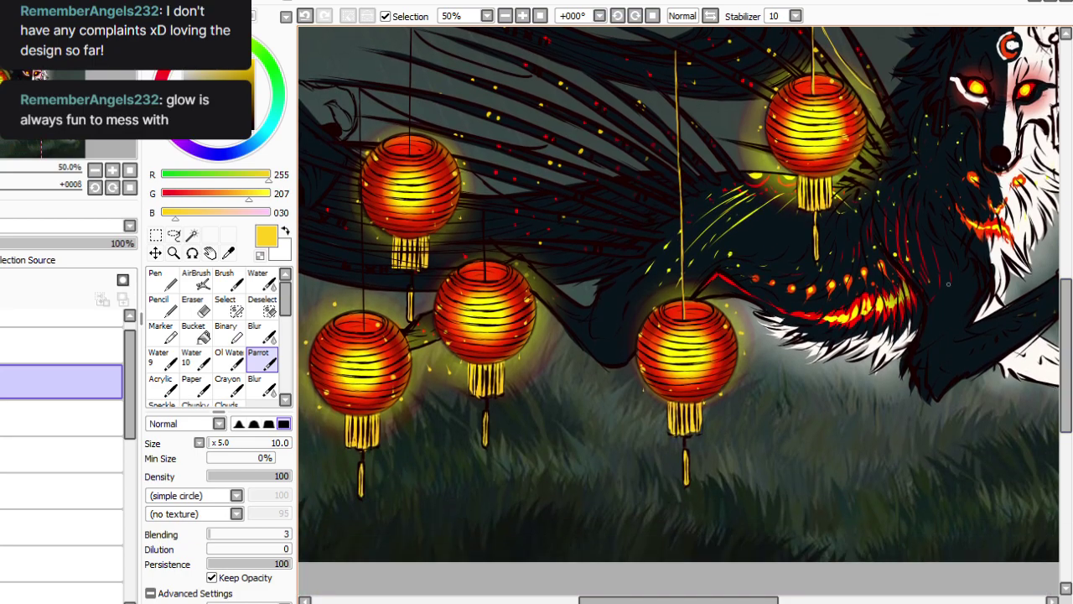
pyautogui.hscroll(-4, 632, 523)
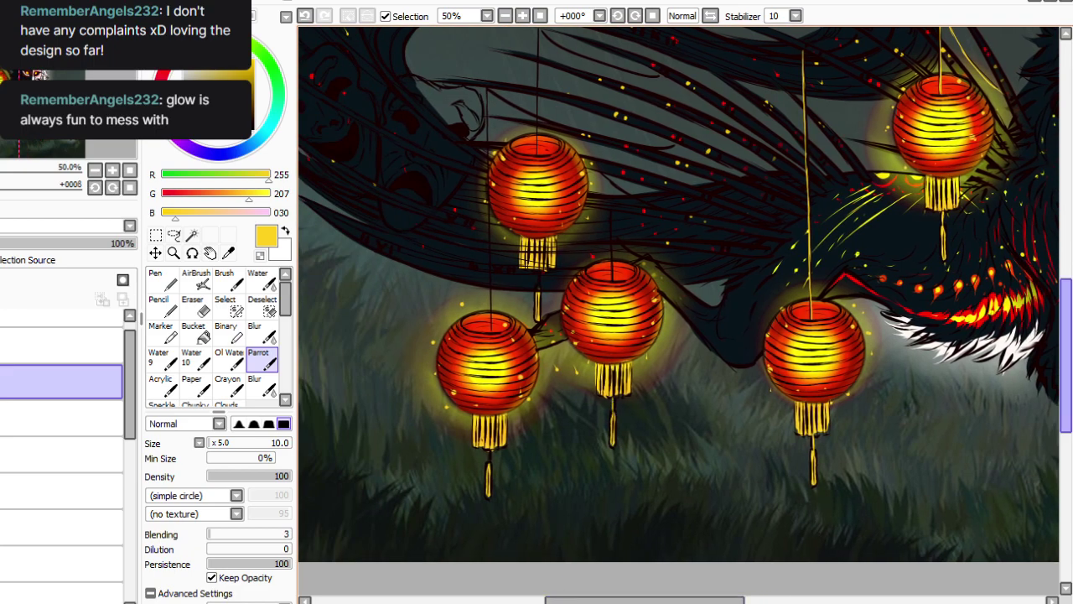
pyautogui.scroll(3, 711, 220)
pyautogui.moveTo(613, 298); pyautogui.dragTo(612, 366)
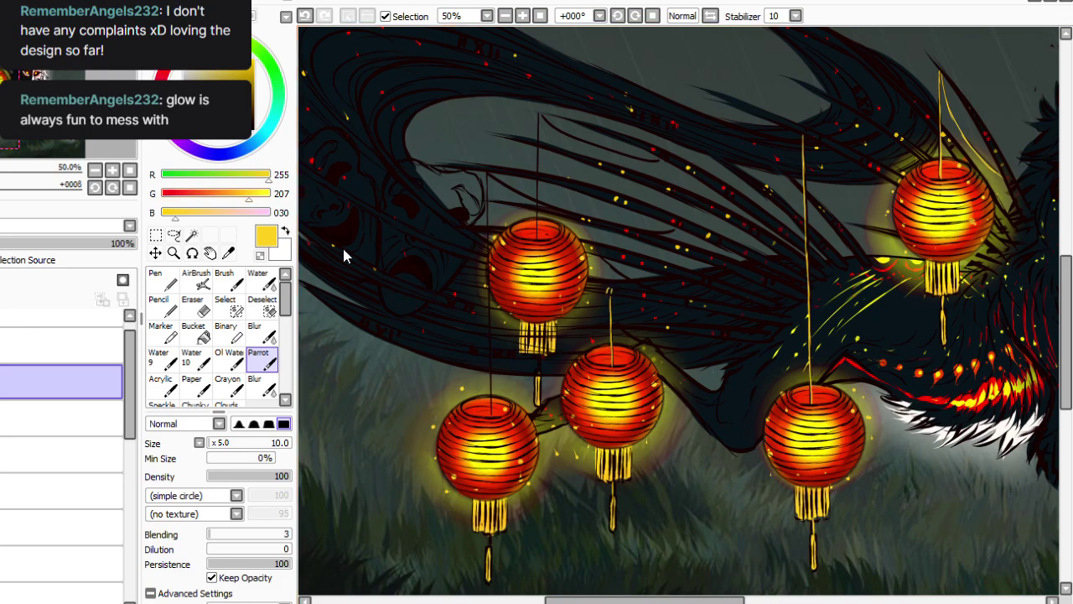
pyautogui.moveTo(486, 201); pyautogui.dragTo(488, 267)
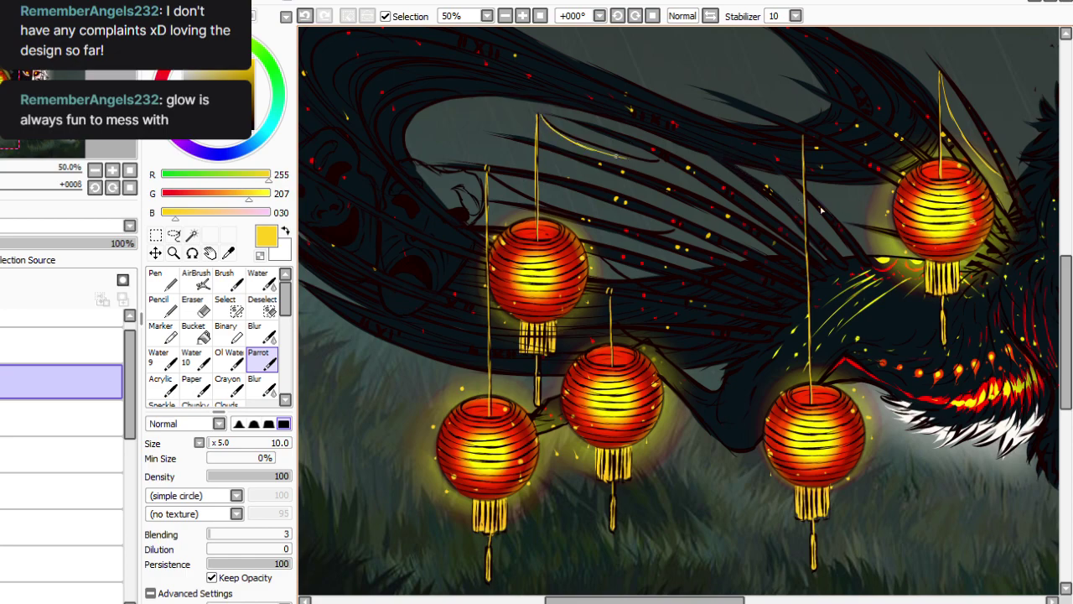
# Trace the thin curved strands running across the tail beside the left-hand lanterns in gold.
pyautogui.moveTo(488, 169); pyautogui.dragTo(676, 230)
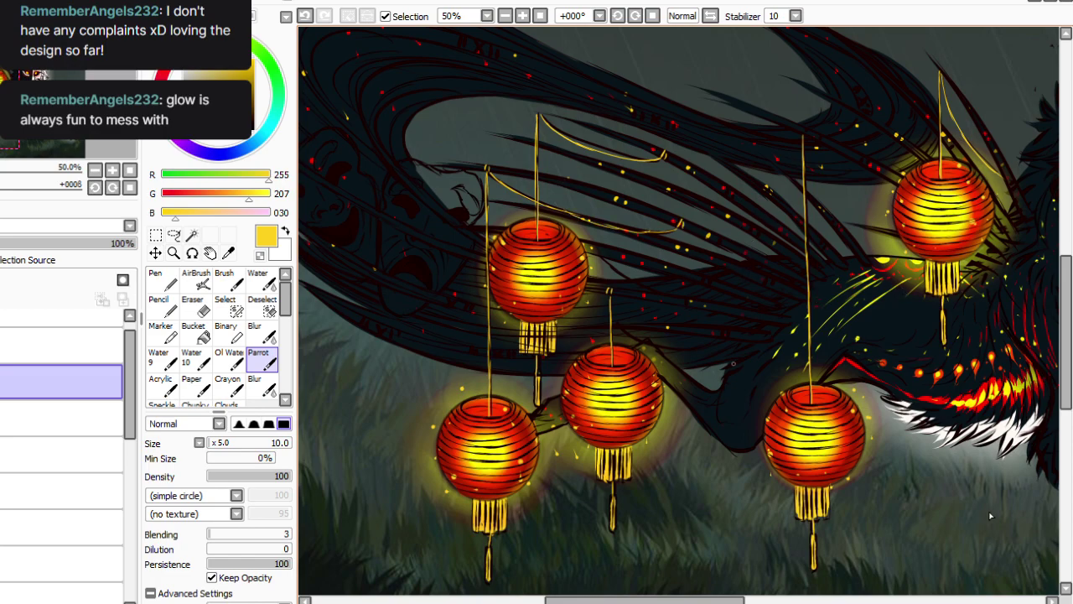
pyautogui.moveTo(708, 287)
pyautogui.mouseDown()
pyautogui.moveTo(659, 293)
pyautogui.moveTo(600, 249)
pyautogui.mouseUp()
pyautogui.moveTo(718, 336); pyautogui.dragTo(617, 320)
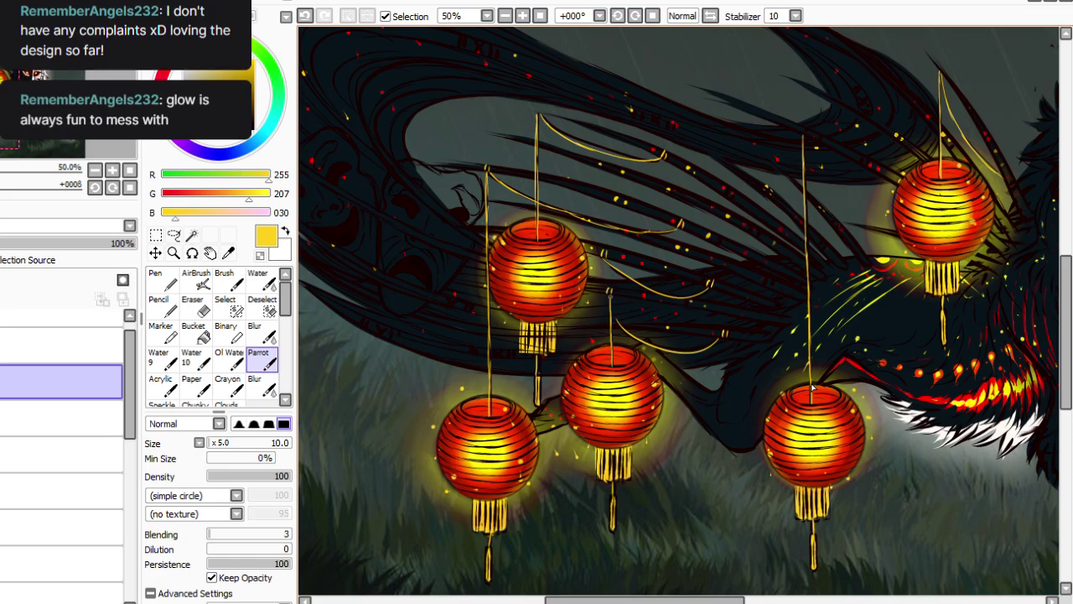
# Paint the bracelets on the wolf's two front legs gold with the Parrot brush at size 10.
pyautogui.click(505, 16)
pyautogui.moveTo(574, 600); pyautogui.dragTo(606, 600)
pyautogui.click(523, 16)
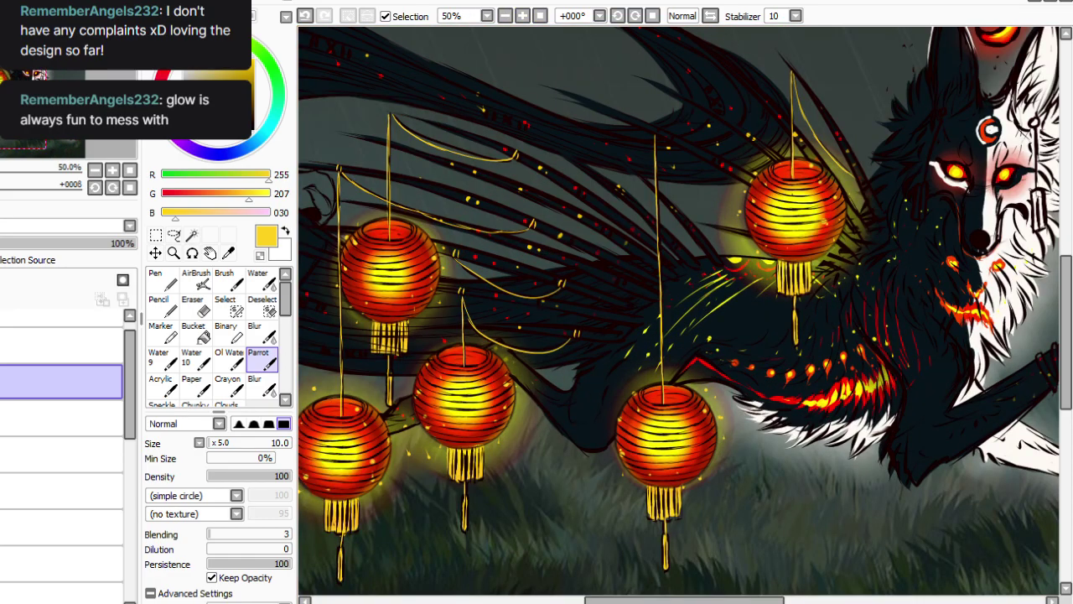
pyautogui.moveTo(1066, 345)
pyautogui.mouseDown()
pyautogui.moveTo(1065, 387)
pyautogui.moveTo(1065, 366)
pyautogui.mouseUp()
pyautogui.moveTo(741, 600); pyautogui.dragTo(815, 600)
pyautogui.moveTo(773, 270); pyautogui.dragTo(780, 307)
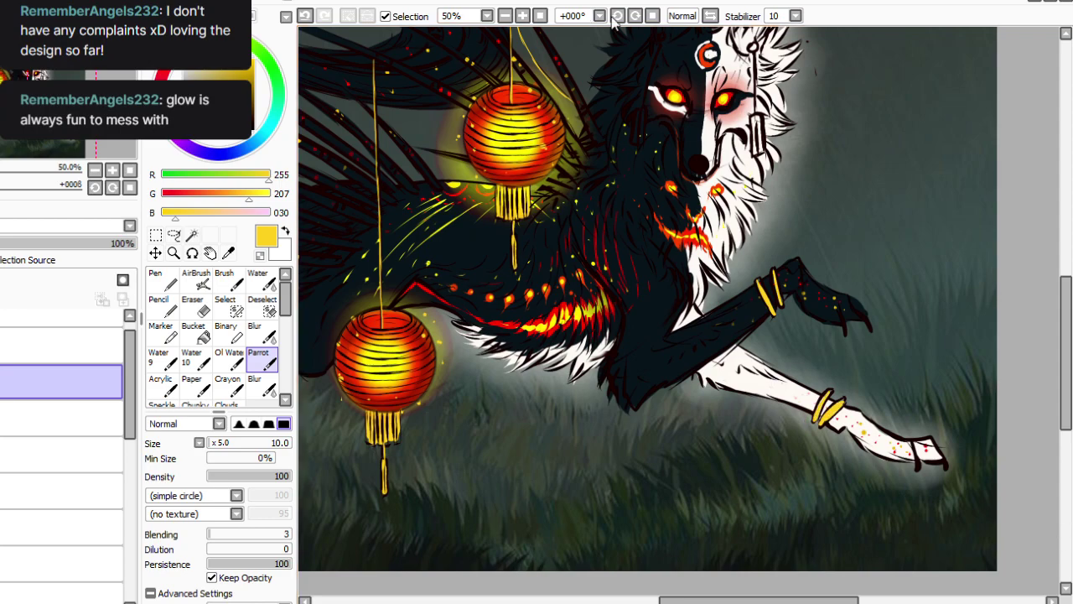
pyautogui.press('-')
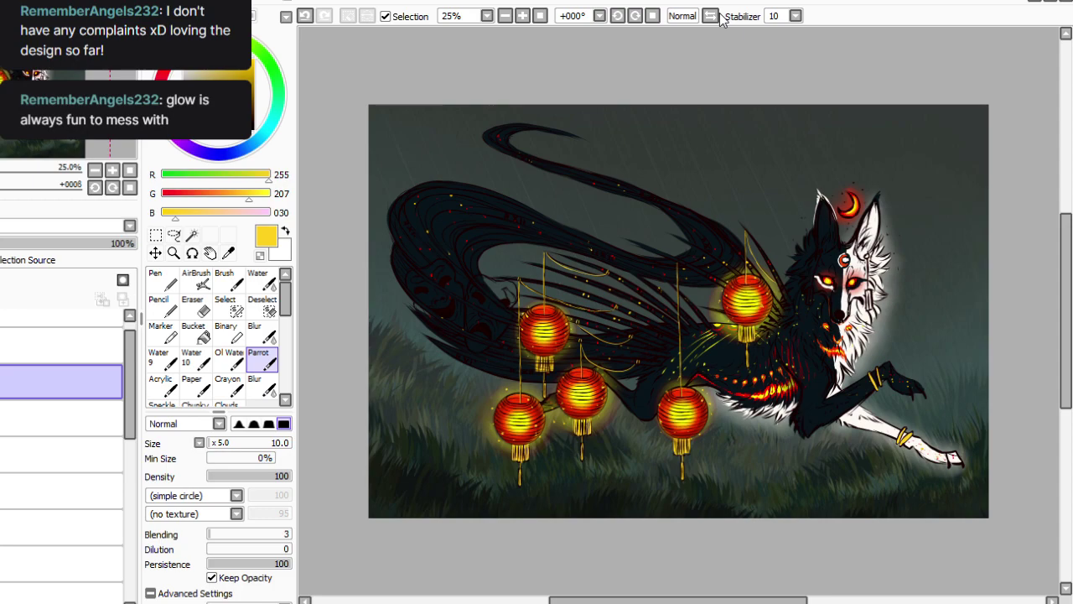
pyautogui.press('+')
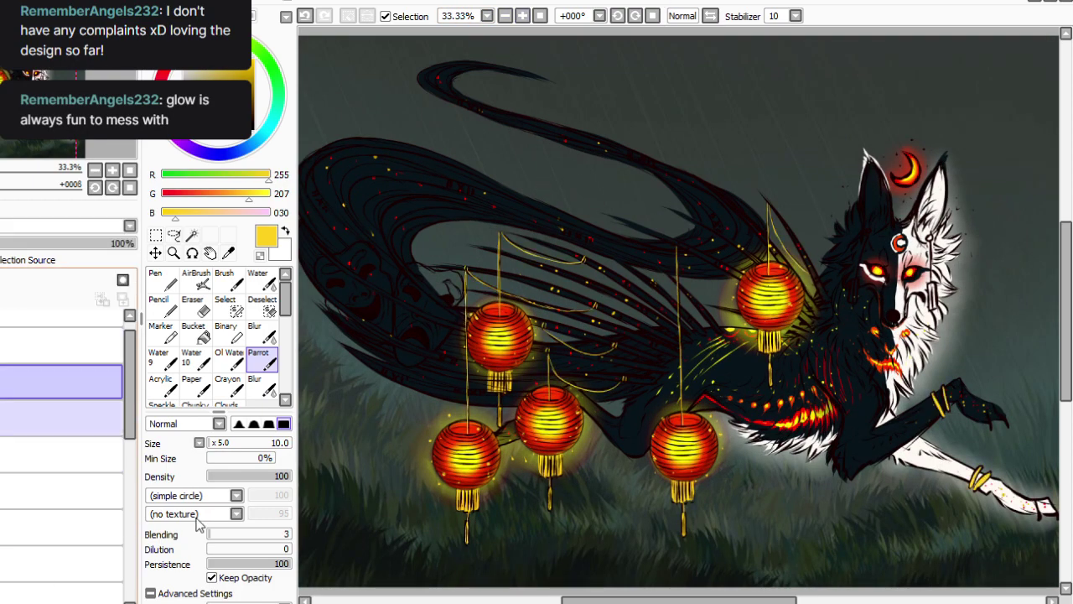
# Paint the laughing mask inside the tail's curl gold with the Parrot brush at size 40.
pyautogui.moveTo(130, 408); pyautogui.dragTo(130, 413)
pyautogui.click(3, 478)
pyautogui.click(2, 478)
pyautogui.click(59, 478)
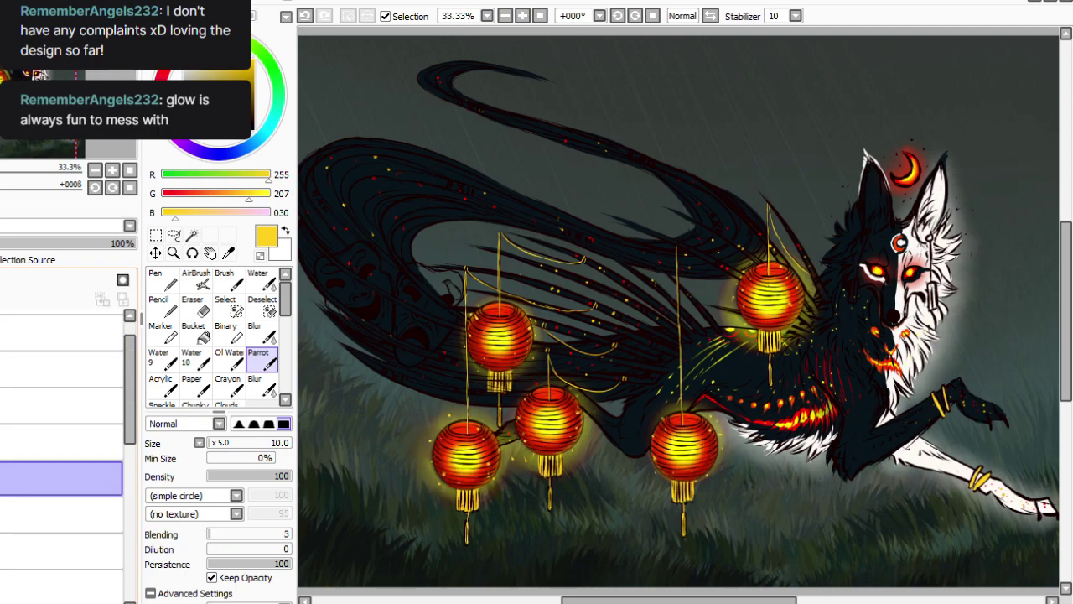
pyautogui.moveTo(679, 600); pyautogui.dragTo(658, 601)
pyautogui.click(59, 515)
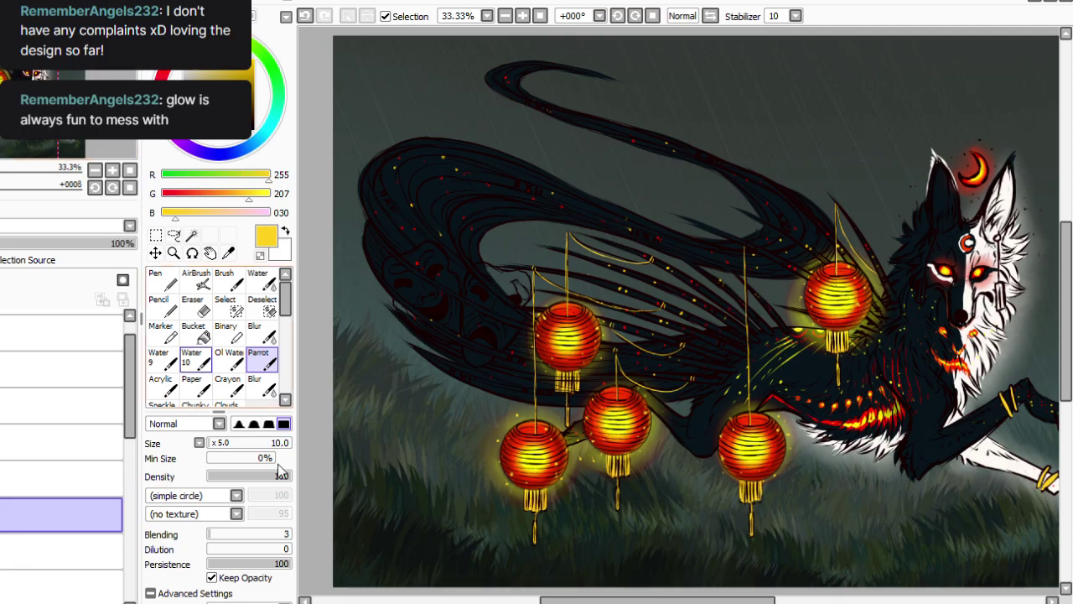
pyautogui.moveTo(572, 601); pyautogui.dragTo(548, 600)
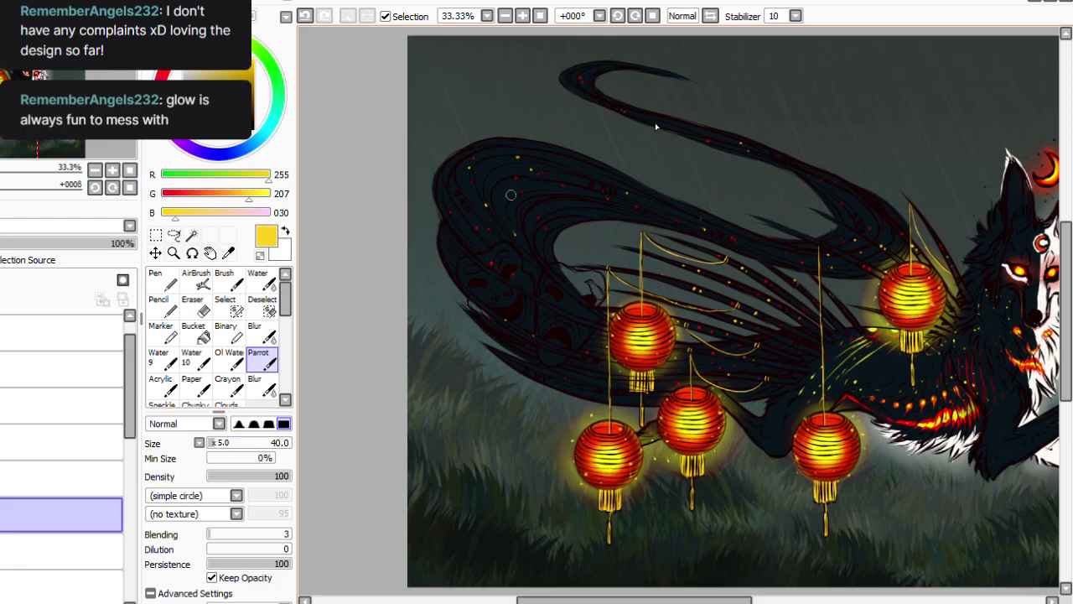
pyautogui.click(523, 16)
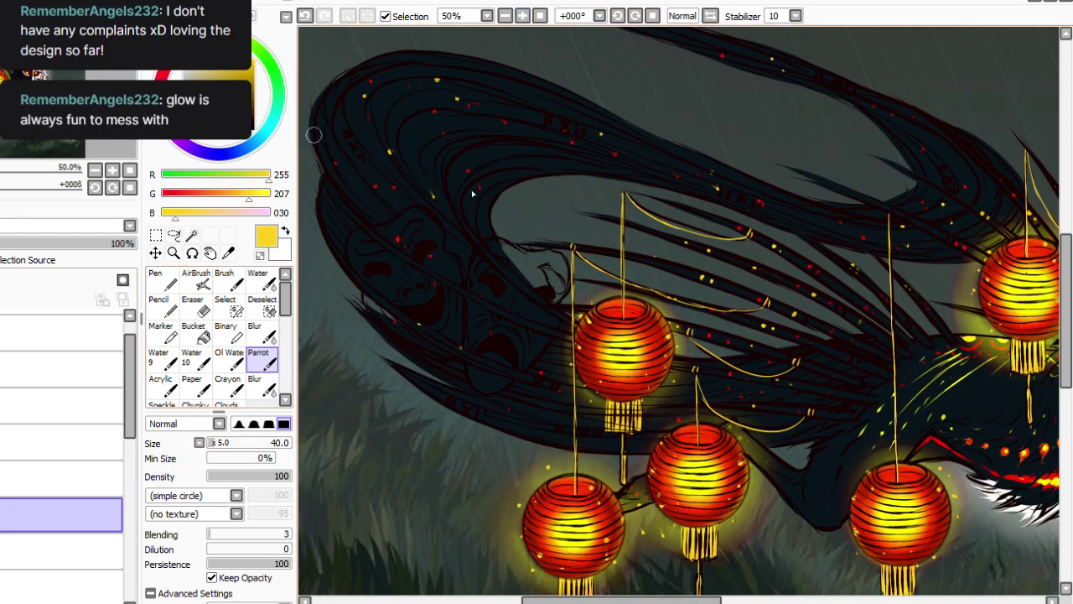
pyautogui.moveTo(430, 225)
pyautogui.mouseDown()
pyautogui.moveTo(433, 250)
pyautogui.moveTo(436, 228)
pyautogui.moveTo(453, 267)
pyautogui.moveTo(449, 253)
pyautogui.moveTo(459, 325)
pyautogui.moveTo(451, 277)
pyautogui.moveTo(446, 348)
pyautogui.moveTo(449, 281)
pyautogui.moveTo(429, 318)
pyautogui.moveTo(409, 231)
pyautogui.moveTo(402, 243)
pyautogui.moveTo(392, 231)
pyautogui.moveTo(363, 239)
pyautogui.moveTo(396, 219)
pyautogui.moveTo(359, 231)
pyautogui.moveTo(368, 230)
pyautogui.moveTo(352, 255)
pyautogui.moveTo(354, 239)
pyautogui.moveTo(383, 318)
pyautogui.moveTo(372, 281)
pyautogui.moveTo(404, 308)
pyautogui.moveTo(393, 266)
pyautogui.mouseUp()
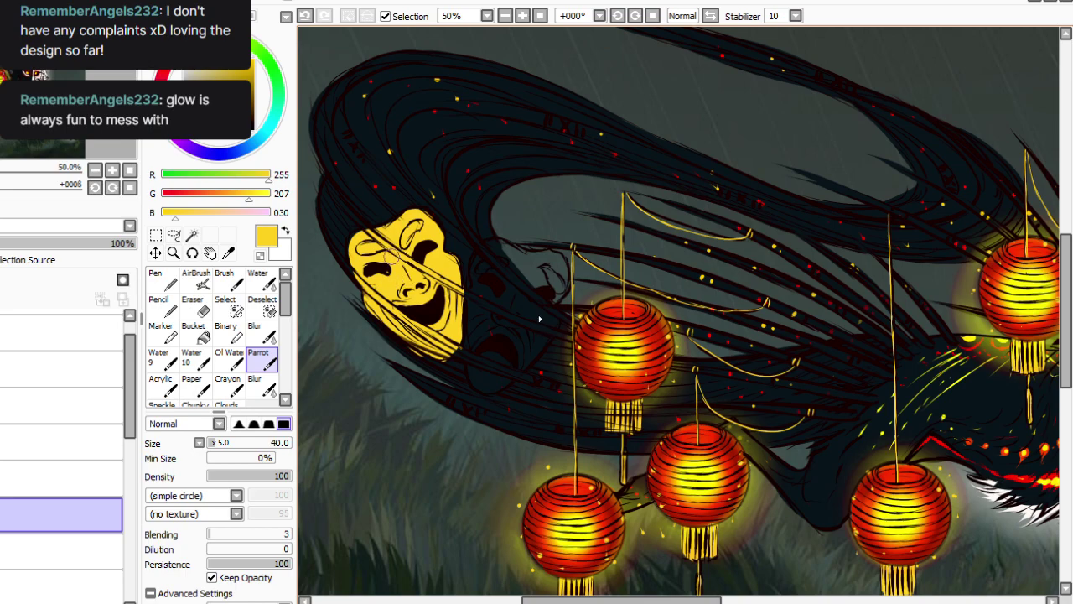
# Erase the gold from the dark tail strands crossing the laughing mask with the Eraser at size 15.
pyautogui.press('e')
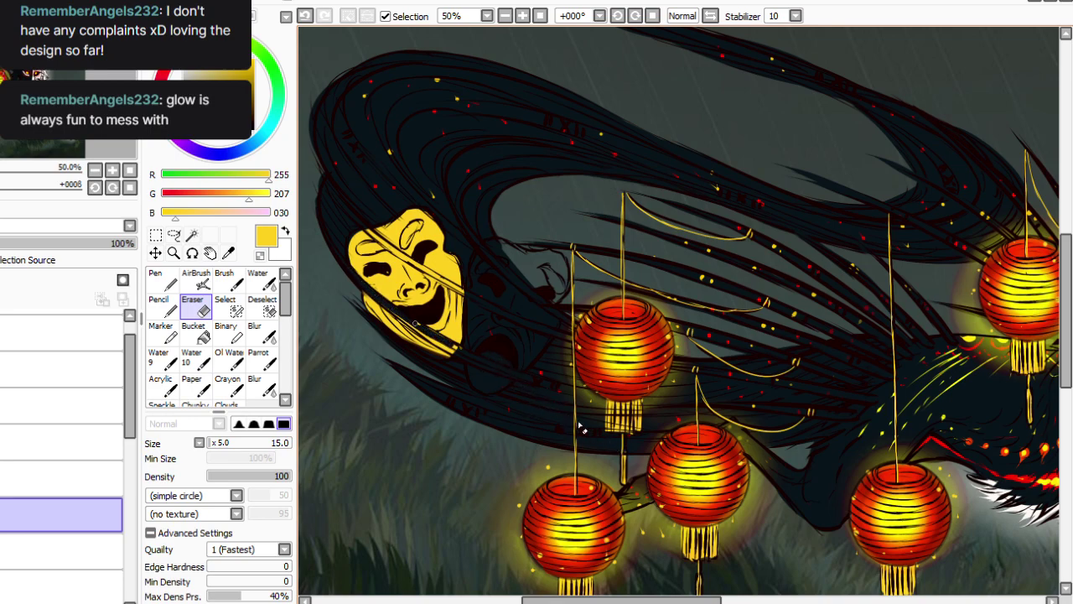
pyautogui.moveTo(391, 311); pyautogui.dragTo(466, 356)
pyautogui.moveTo(361, 225); pyautogui.dragTo(458, 289)
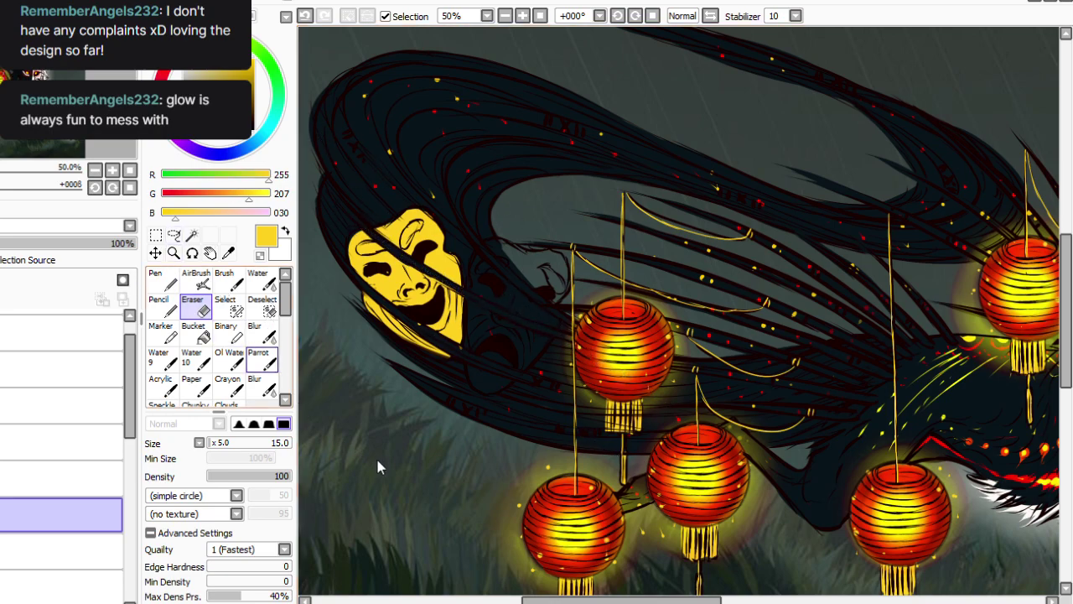
# Darken the laughing mask's gold, and softly lighten its centre using the Eraser at size 115 and density 15.
pyautogui.click(264, 359)
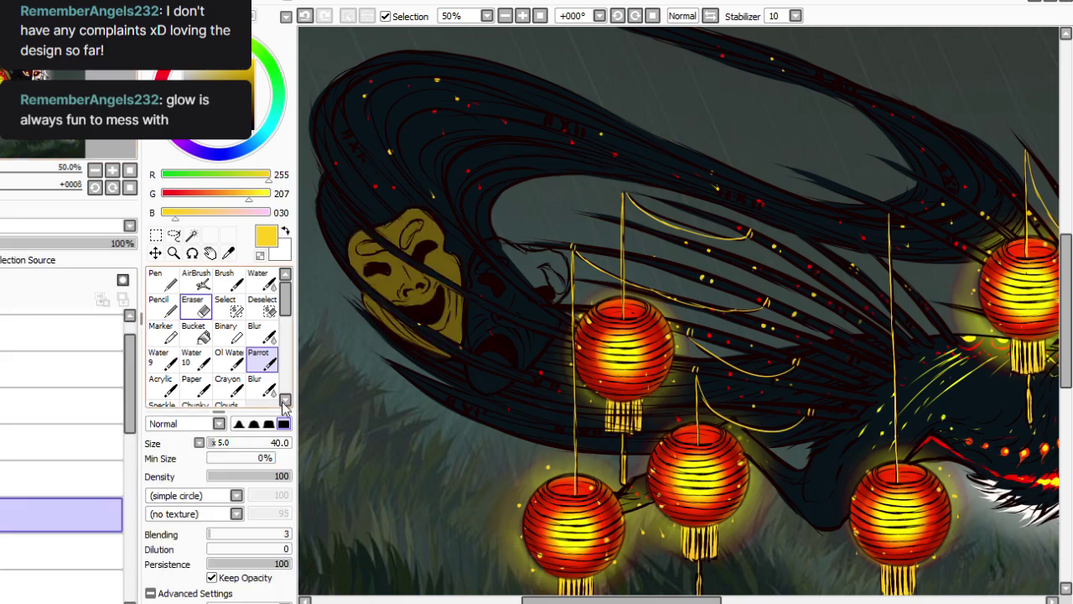
pyautogui.press('e')
pyautogui.click(220, 476)
pyautogui.click(229, 443)
pyautogui.moveTo(389, 259)
pyautogui.mouseDown()
pyautogui.moveTo(408, 238)
pyautogui.moveTo(395, 247)
pyautogui.moveTo(453, 307)
pyautogui.moveTo(440, 330)
pyautogui.mouseUp()
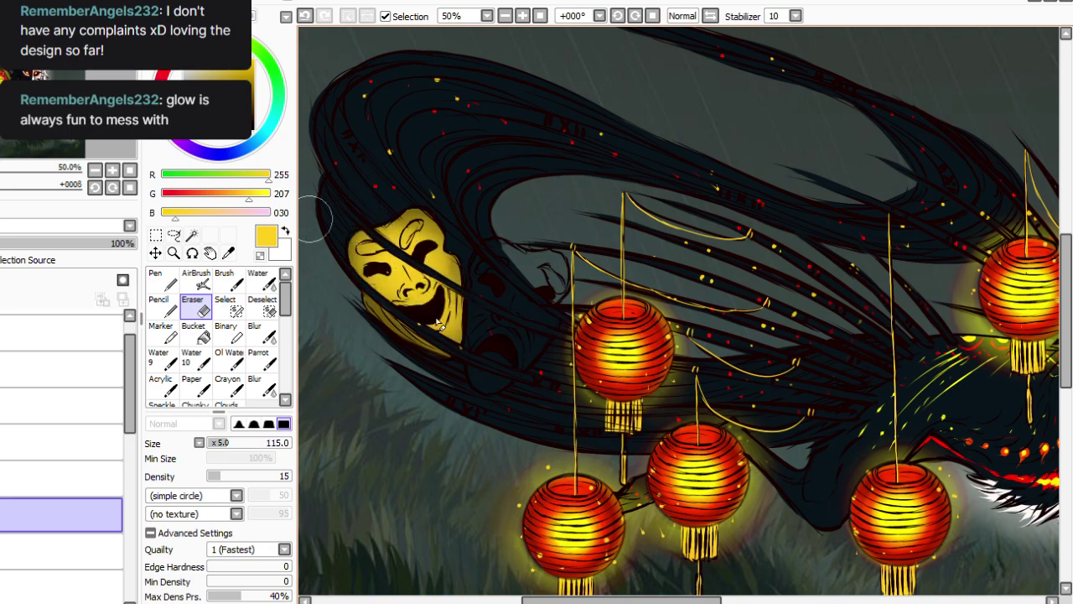
pyautogui.moveTo(381, 294); pyautogui.dragTo(422, 331)
# Merge the laughing mask's shading and brighten its yellow with a hue and saturation adjustment.
pyautogui.hotkey('ctrl', 'e')
pyautogui.hotkey('ctrl', 'u')
pyautogui.moveTo(228, 534); pyautogui.dragTo(243, 522)
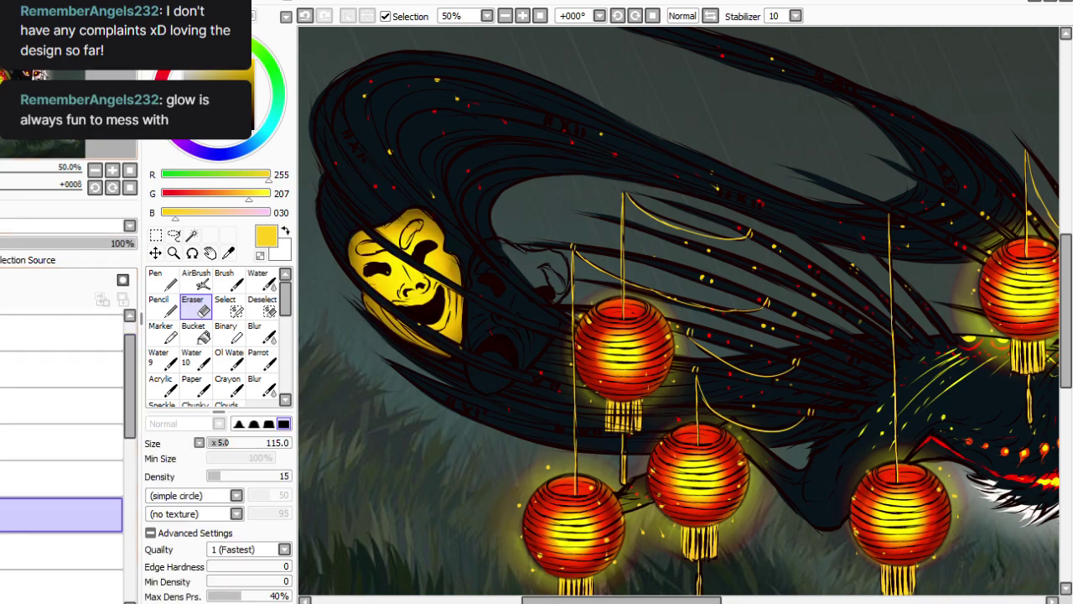
# Paint the crying mask beside the yellow one dark red (177, 27, 0) on the layer below, using the Parrot brush at size 40.
pyautogui.click(67, 551)
pyautogui.click(228, 253)
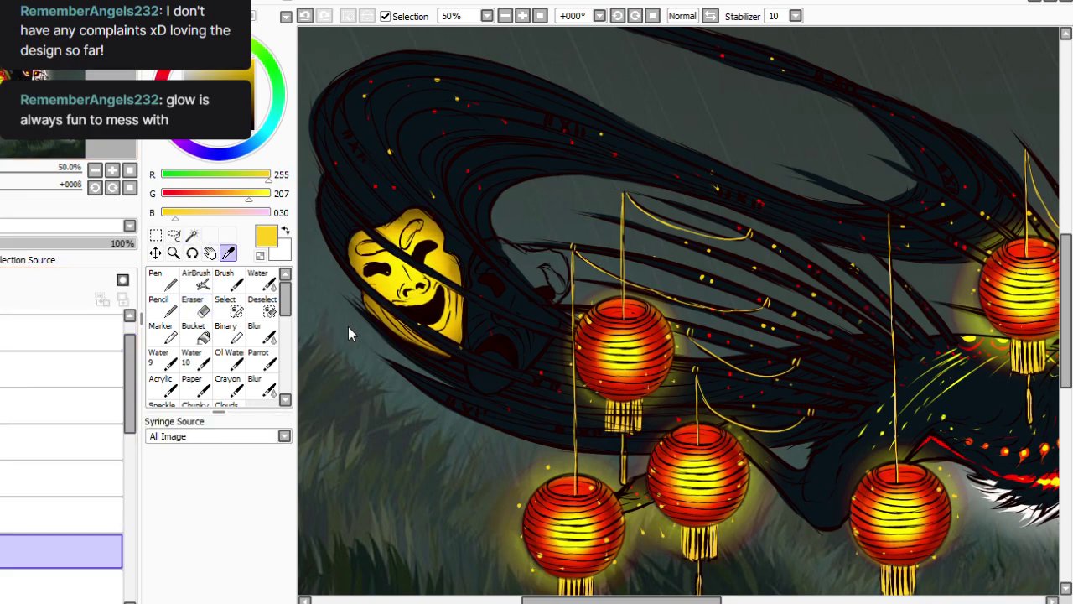
pyautogui.click(869, 417)
pyautogui.click(262, 361)
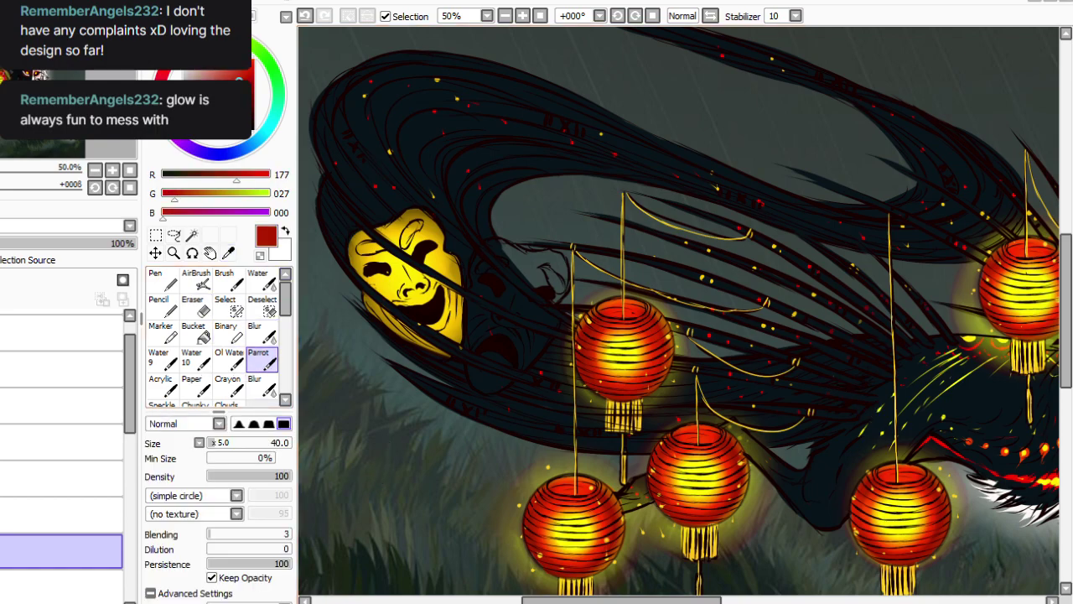
pyautogui.click(618, 16)
pyautogui.moveTo(544, 280)
pyautogui.mouseDown()
pyautogui.moveTo(557, 308)
pyautogui.moveTo(559, 295)
pyautogui.moveTo(546, 325)
pyautogui.moveTo(559, 352)
pyautogui.moveTo(548, 334)
pyautogui.moveTo(550, 384)
pyautogui.mouseUp()
pyautogui.moveTo(555, 346)
pyautogui.mouseDown()
pyautogui.moveTo(529, 392)
pyautogui.moveTo(530, 361)
pyautogui.moveTo(519, 382)
pyautogui.moveTo(532, 290)
pyautogui.mouseUp()
pyautogui.moveTo(521, 331)
pyautogui.mouseDown()
pyautogui.moveTo(524, 290)
pyautogui.moveTo(489, 281)
pyautogui.moveTo(471, 313)
pyautogui.moveTo(474, 293)
pyautogui.moveTo(477, 385)
pyautogui.moveTo(473, 306)
pyautogui.moveTo(496, 418)
pyautogui.moveTo(503, 311)
pyautogui.mouseUp()
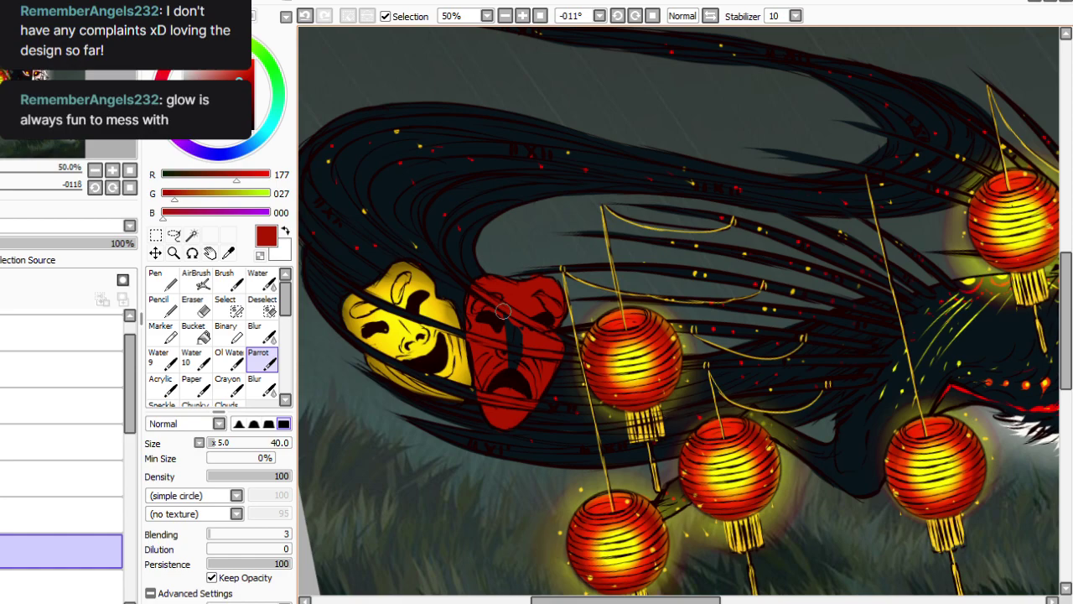
pyautogui.hotkey('ctrl', 'z')
pyautogui.moveTo(512, 330); pyautogui.dragTo(518, 372)
pyautogui.moveTo(499, 319)
pyautogui.mouseDown()
pyautogui.moveTo(496, 371)
pyautogui.moveTo(488, 360)
pyautogui.moveTo(500, 419)
pyautogui.mouseUp()
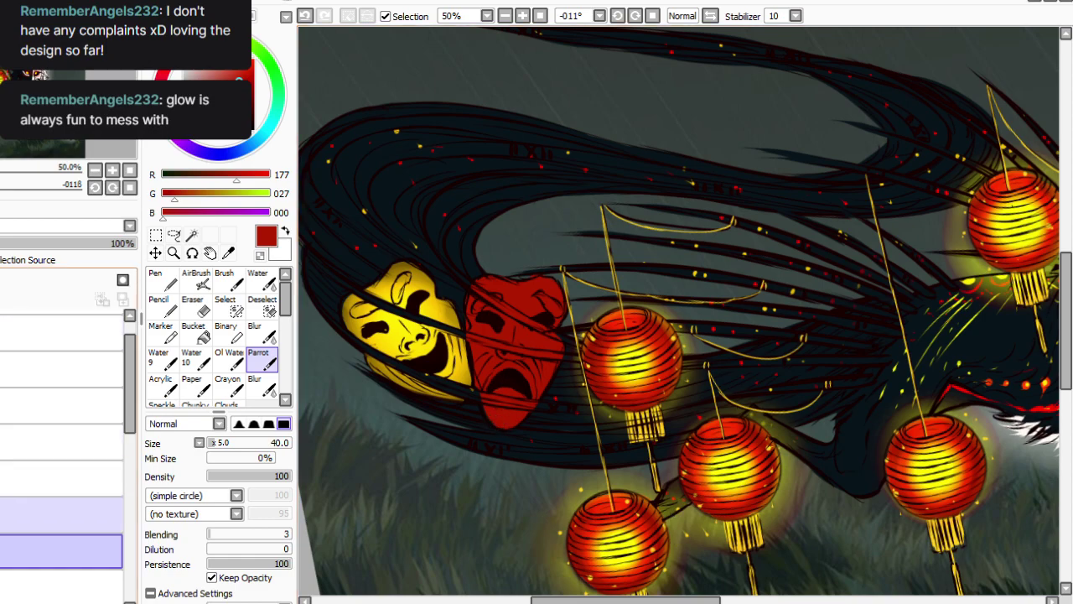
# Erase the red from the tail strands crossing the crying mask with the Eraser at size 20 and density 100.
pyautogui.click(3, 551)
pyautogui.click(3, 551)
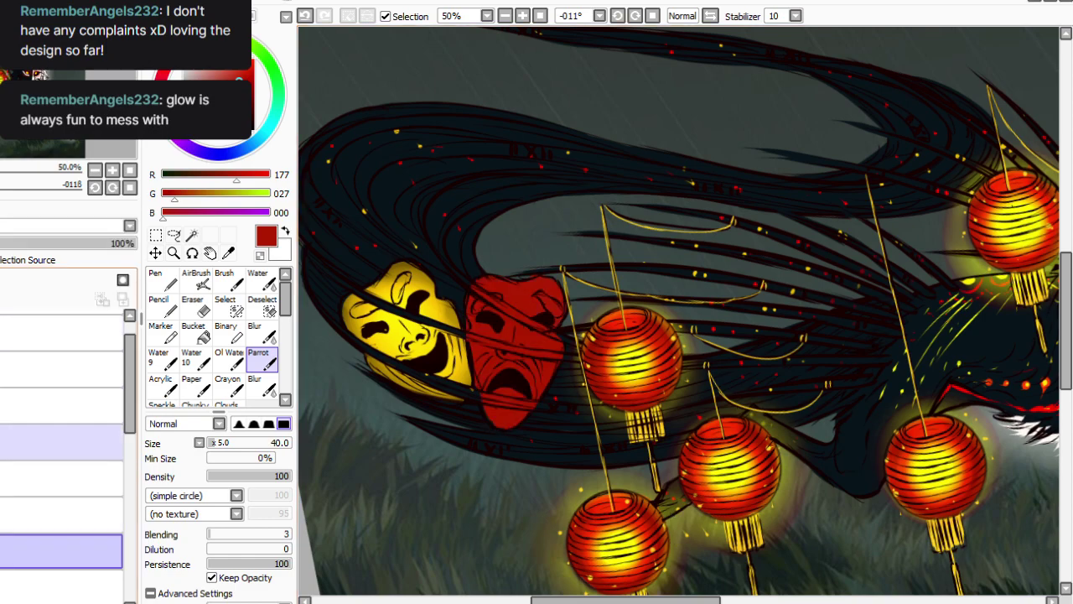
pyautogui.press('e')
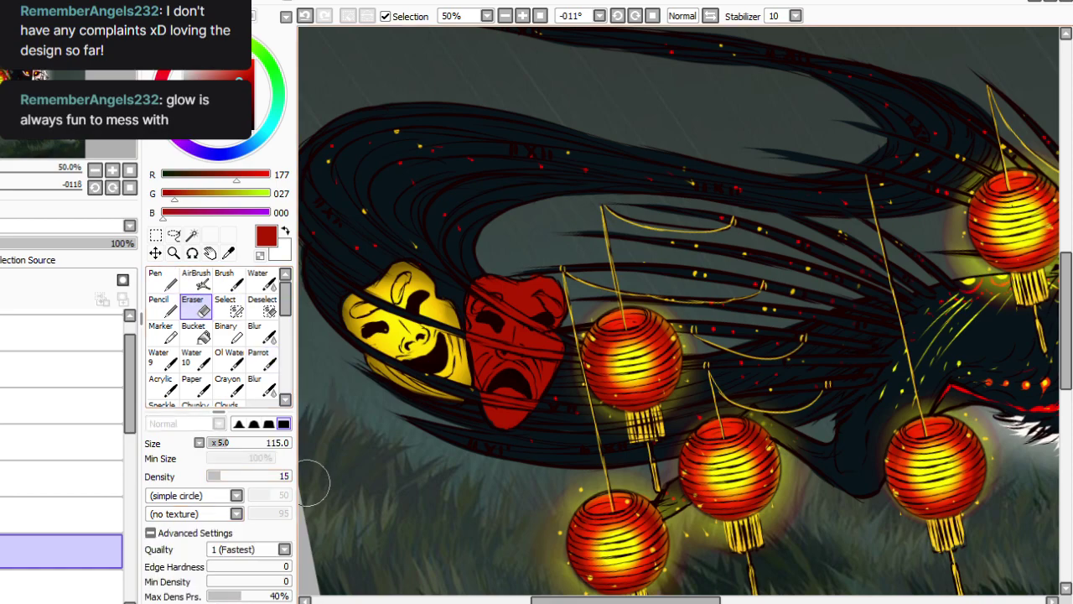
pyautogui.moveTo(228, 475); pyautogui.dragTo(291, 475)
pyautogui.click(211, 443)
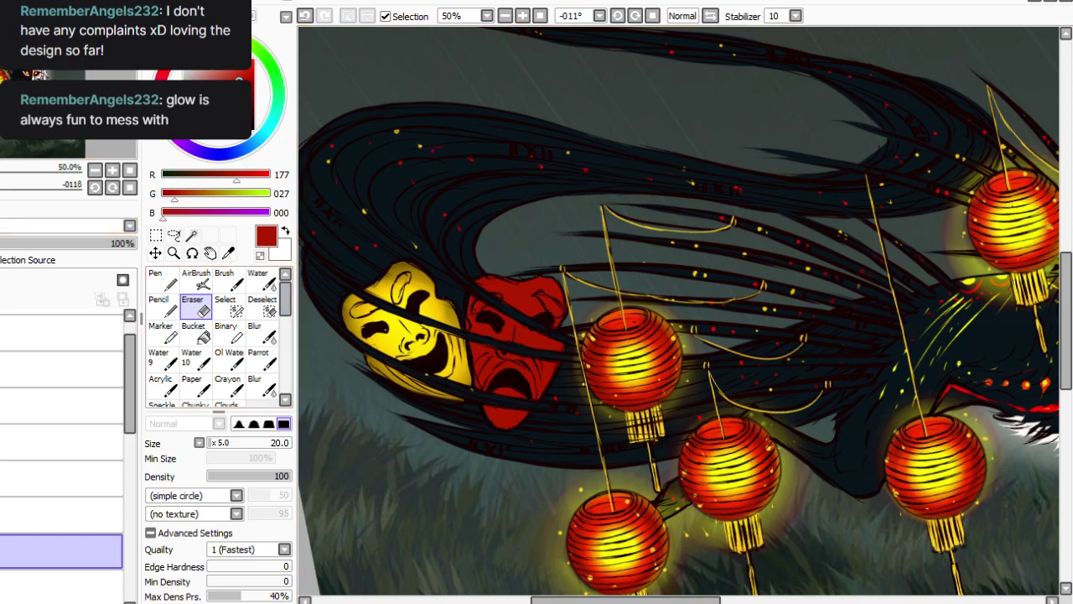
# Brighten the crying mask's red, and softly shade its edges with the Eraser at size 80 and density 16.
pyautogui.hotkey('ctrl', 'u')
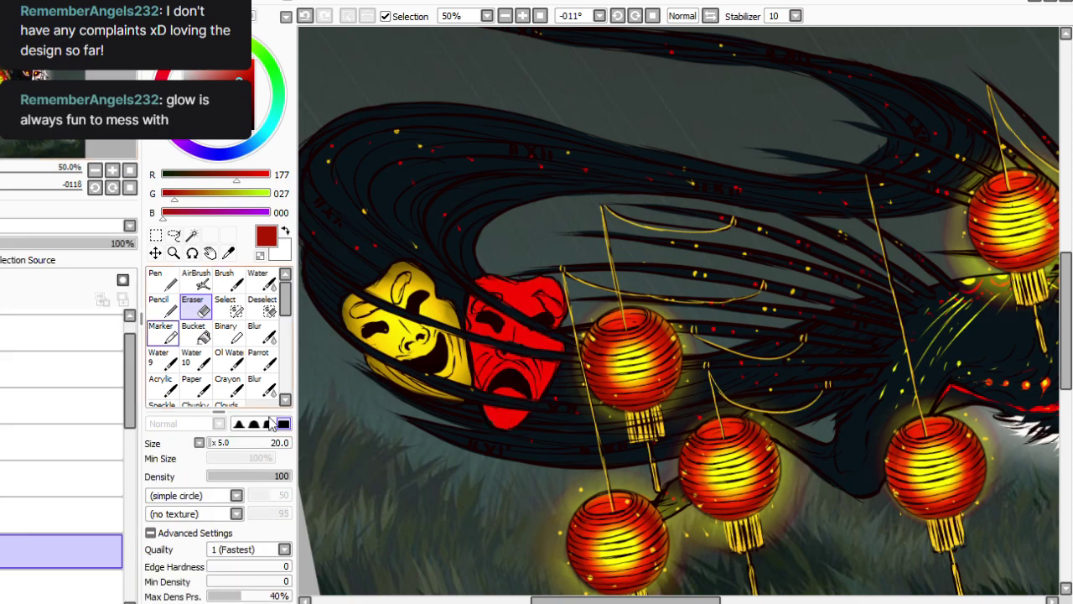
pyautogui.click(218, 443)
pyautogui.click(214, 476)
pyautogui.click(229, 442)
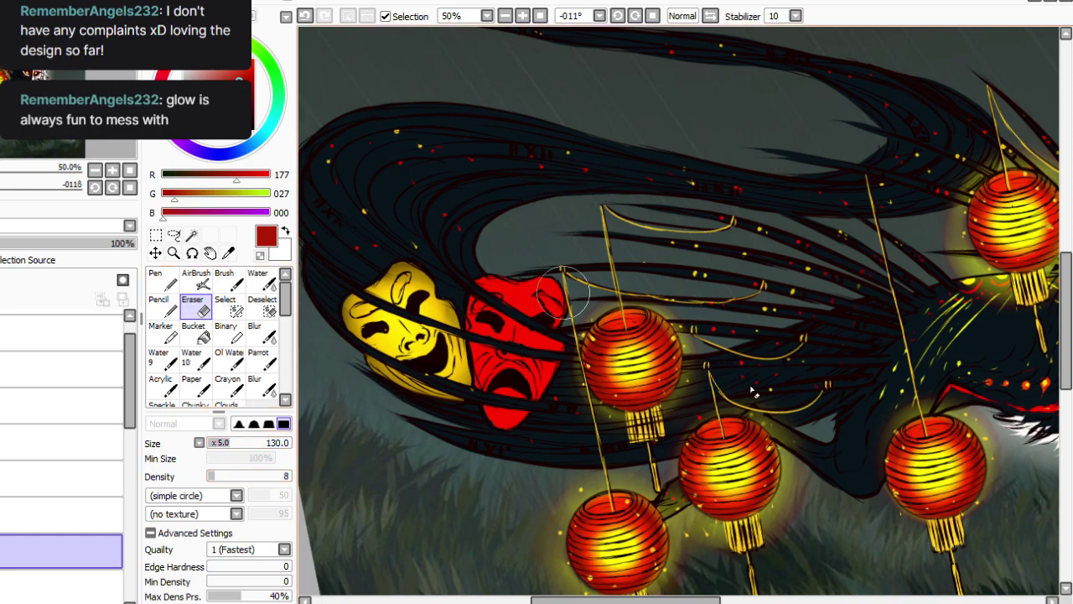
pyautogui.click(220, 443)
pyautogui.moveTo(531, 285)
pyautogui.mouseDown()
pyautogui.moveTo(561, 284)
pyautogui.moveTo(548, 372)
pyautogui.moveTo(562, 350)
pyautogui.mouseUp()
pyautogui.click(220, 477)
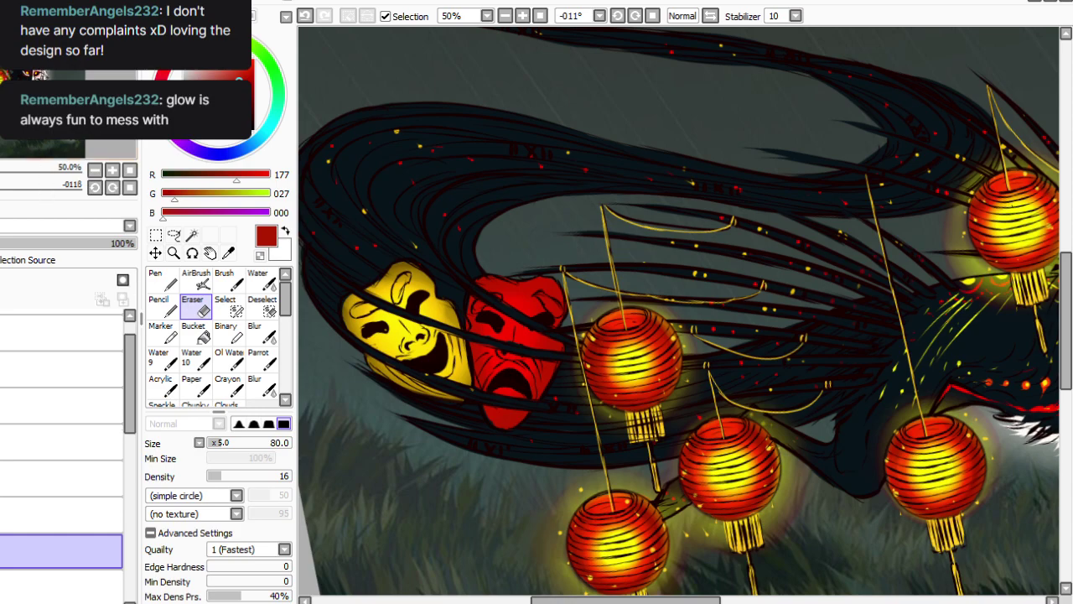
# Intensify the crying mask's shaded red with another hue and saturation adjustment.
pyautogui.hotkey('ctrl', 'u')
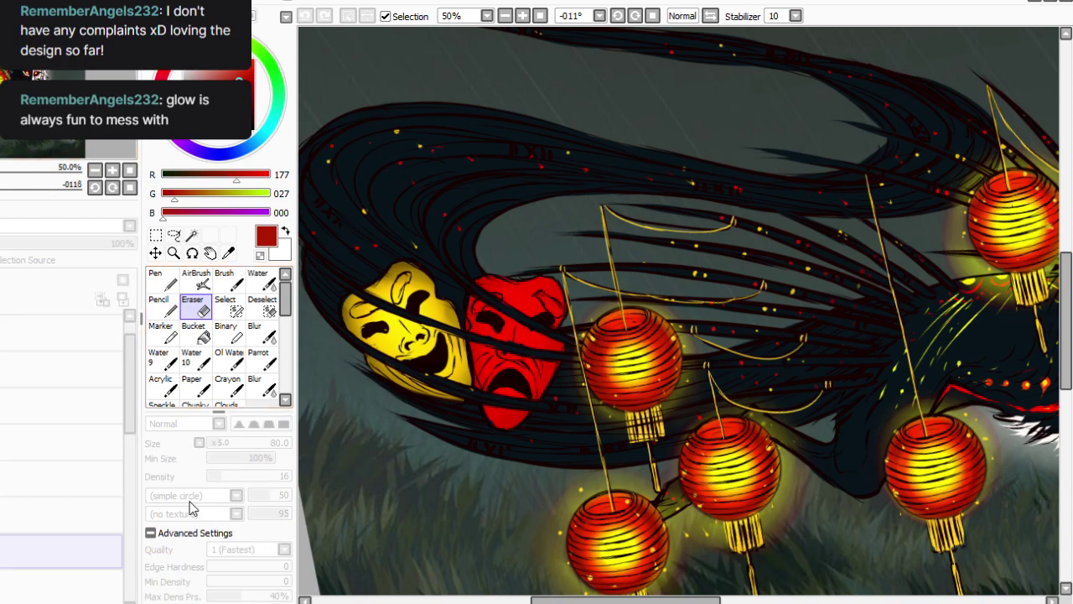
pyautogui.moveTo(189, 500); pyautogui.dragTo(126, 498)
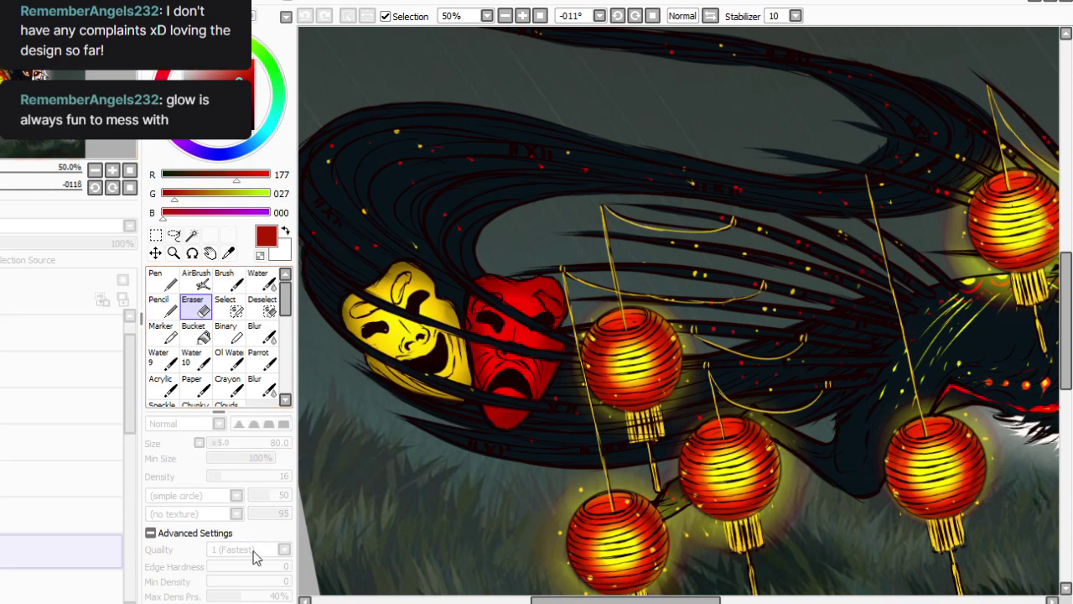
pyautogui.click(239, 597)
pyautogui.moveTo(62, 243); pyautogui.dragTo(191, 241)
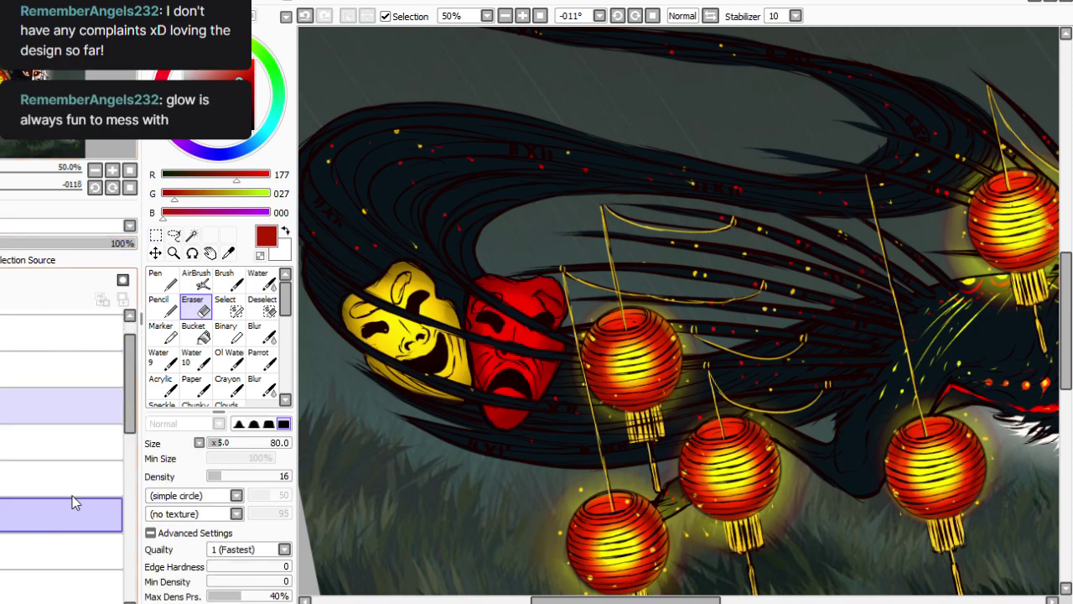
# Paint the crying mask's eyebrows with yellow (255, 232, 0) sampled from the laughing mask, using the Parrot brush at size 40.
pyautogui.click(523, 15)
pyautogui.click(540, 15)
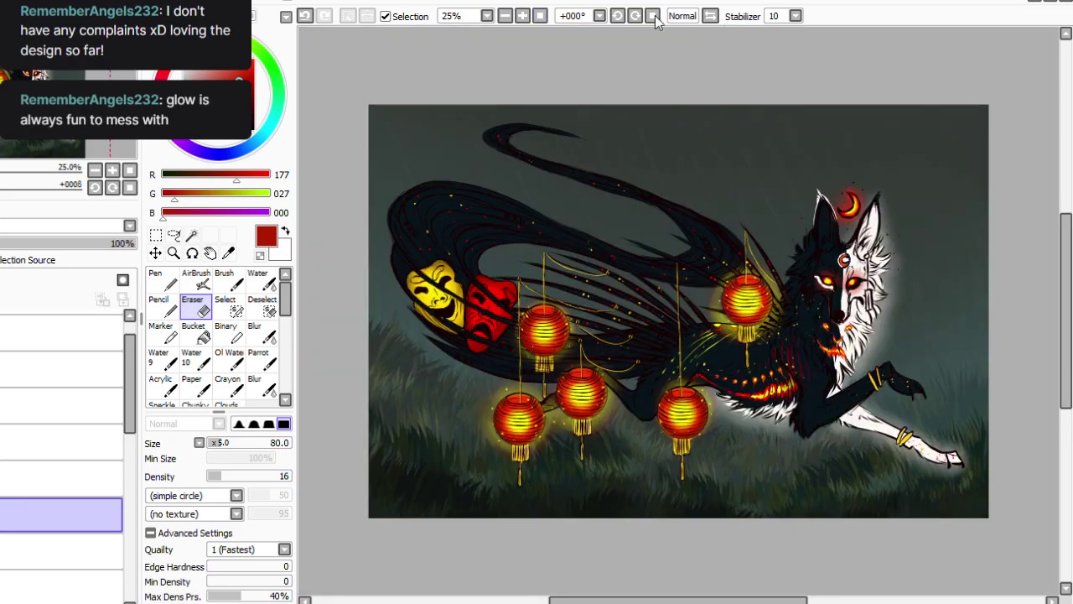
pyautogui.click(522, 15)
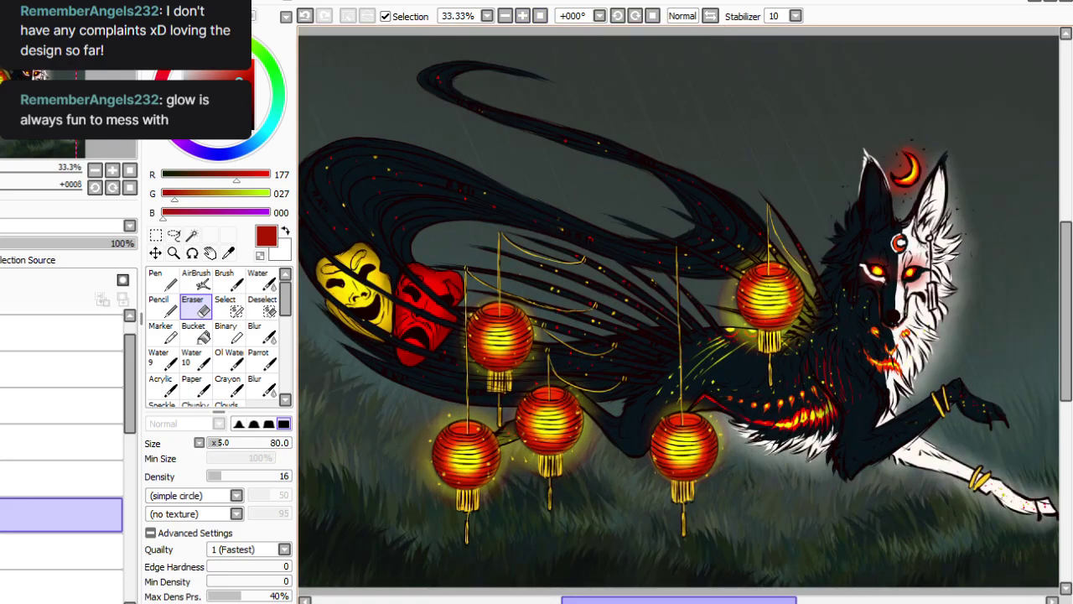
pyautogui.moveTo(587, 600); pyautogui.dragTo(542, 599)
pyautogui.click(522, 16)
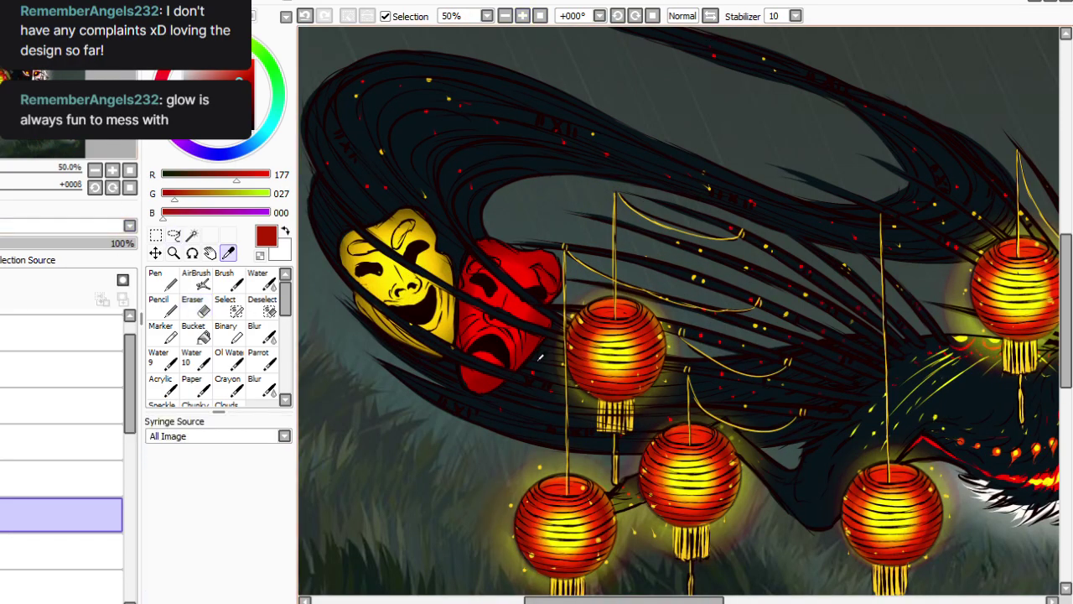
pyautogui.keyDown('alt'); pyautogui.click(435, 244); pyautogui.keyUp('alt')
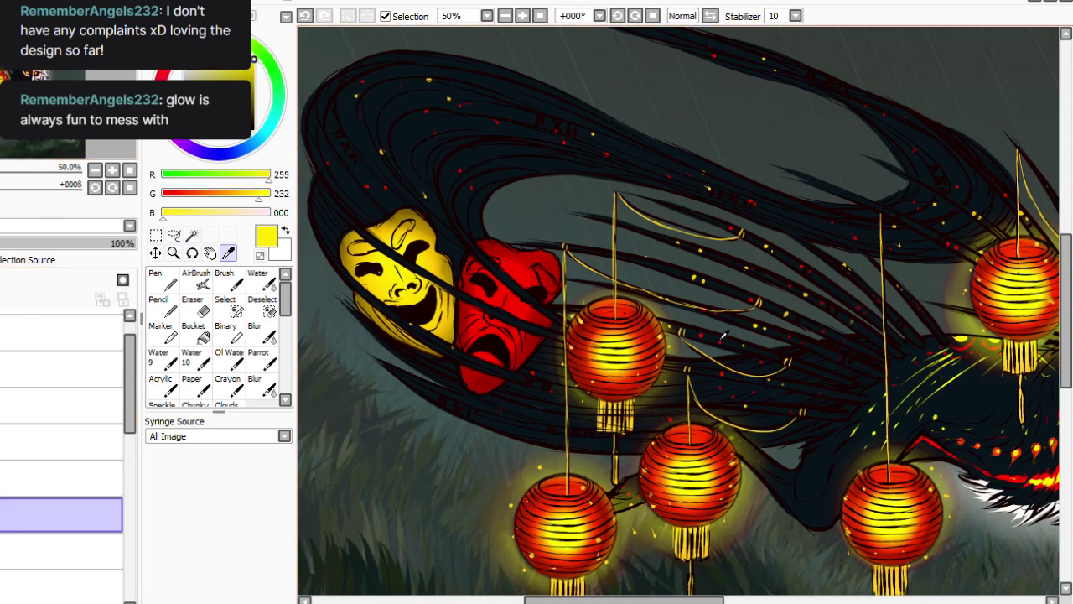
pyautogui.click(260, 359)
pyautogui.moveTo(532, 266); pyautogui.dragTo(550, 285)
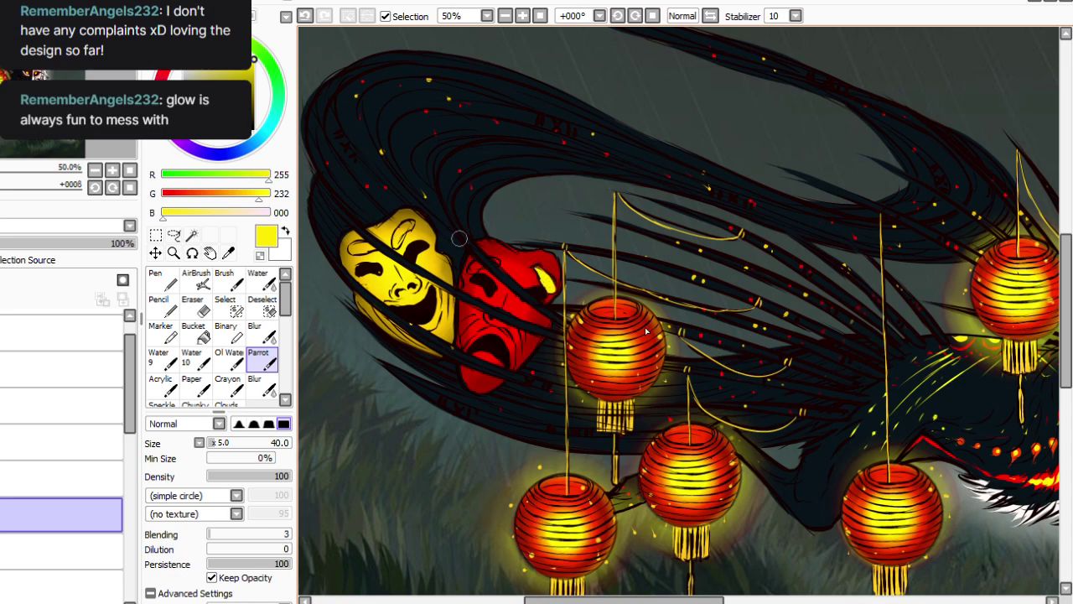
pyautogui.moveTo(466, 261)
pyautogui.mouseDown()
pyautogui.moveTo(439, 261)
pyautogui.moveTo(462, 271)
pyautogui.mouseUp()
pyautogui.press('e')
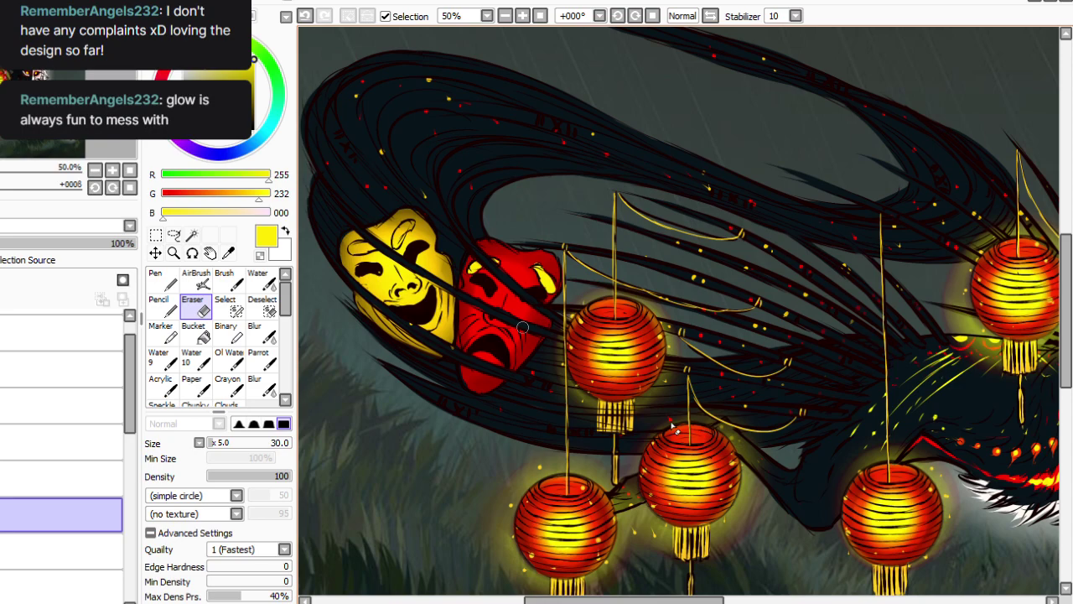
# Paint the laughing mask's eyebrows with dark red (175, 0, 0) sampled from the crying mask, using the Parrot brush at size 40.
pyautogui.keyDown('alt'); pyautogui.click(481, 300); pyautogui.keyUp('alt')
pyautogui.click(263, 361)
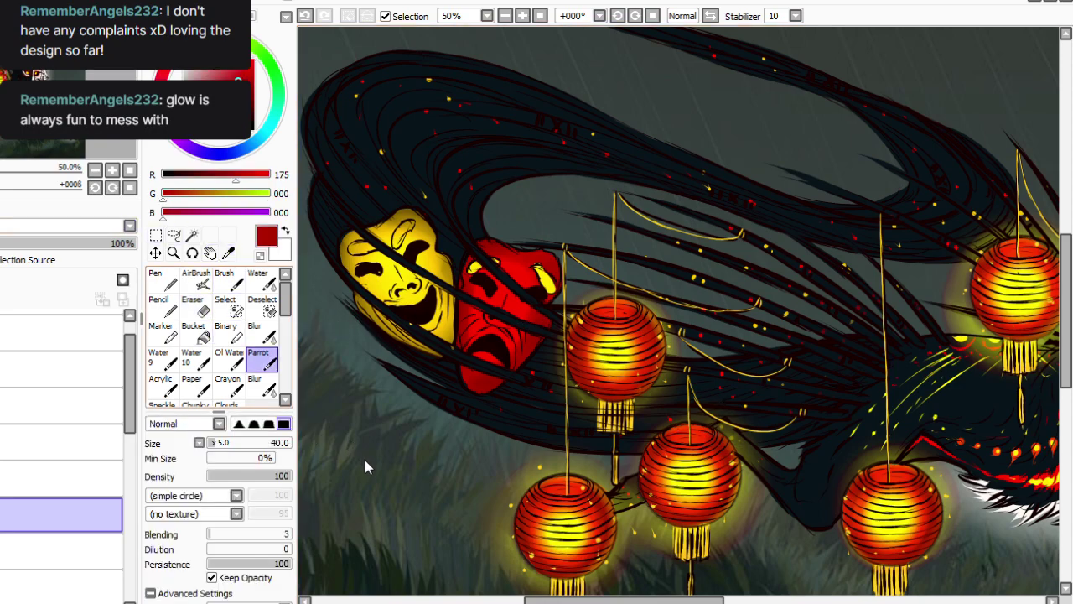
pyautogui.moveTo(403, 226)
pyautogui.mouseDown()
pyautogui.moveTo(352, 243)
pyautogui.moveTo(356, 256)
pyautogui.moveTo(342, 247)
pyautogui.moveTo(355, 269)
pyautogui.moveTo(387, 254)
pyautogui.mouseUp()
pyautogui.click(192, 306)
pyautogui.click(263, 359)
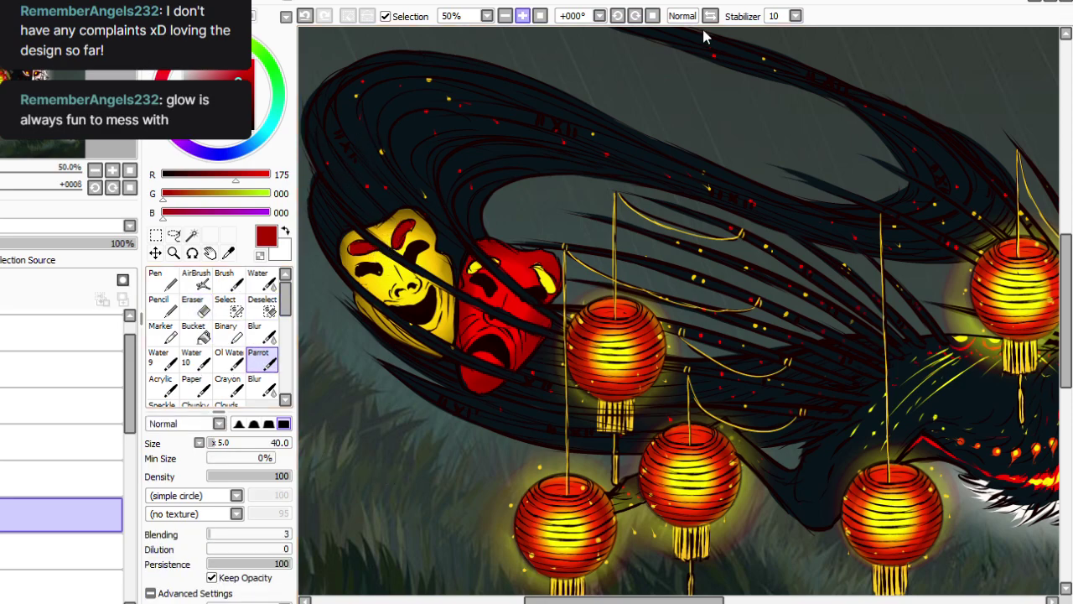
# Paint the tassels hanging beside both of the wolf's cheeks dark red (203, 0, 0), sampled from a lantern, using the Parrot brush at size 40.
pyautogui.click(540, 16)
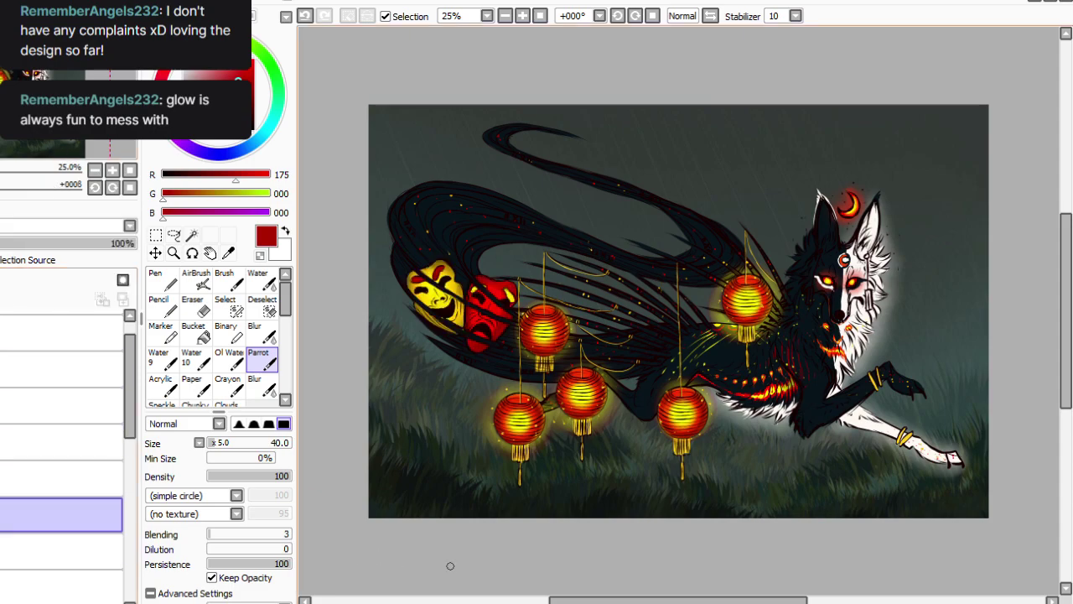
pyautogui.click(63, 478)
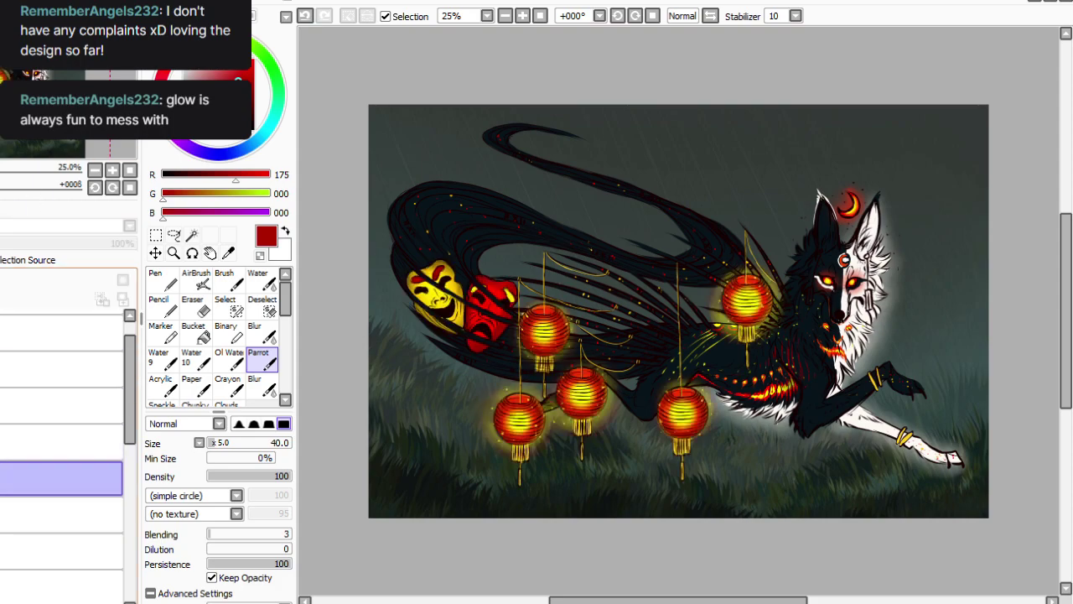
pyautogui.click(522, 15)
pyautogui.click(228, 252)
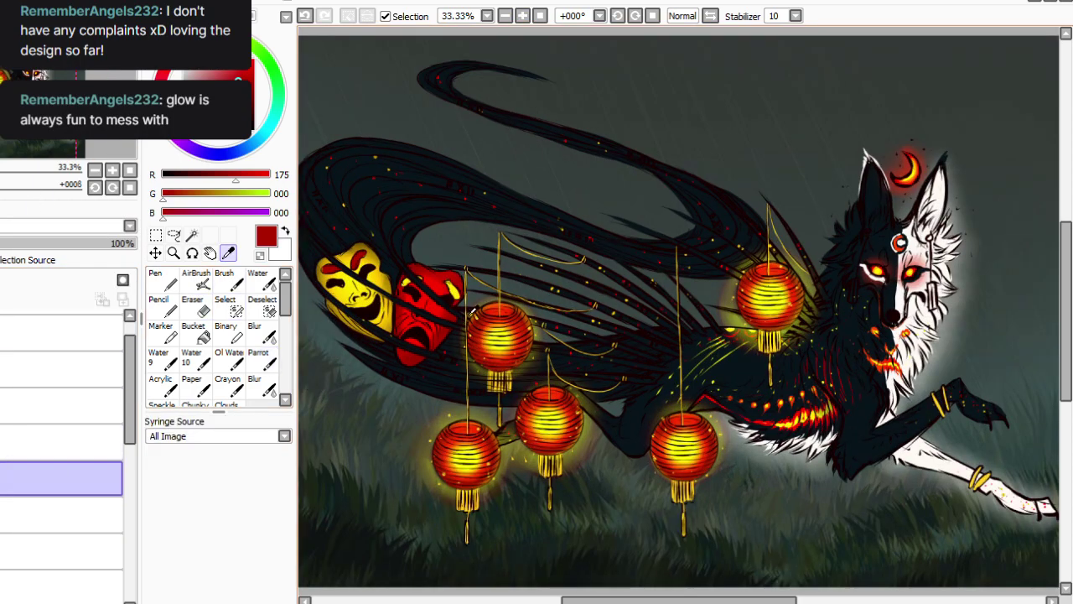
pyautogui.click(592, 393)
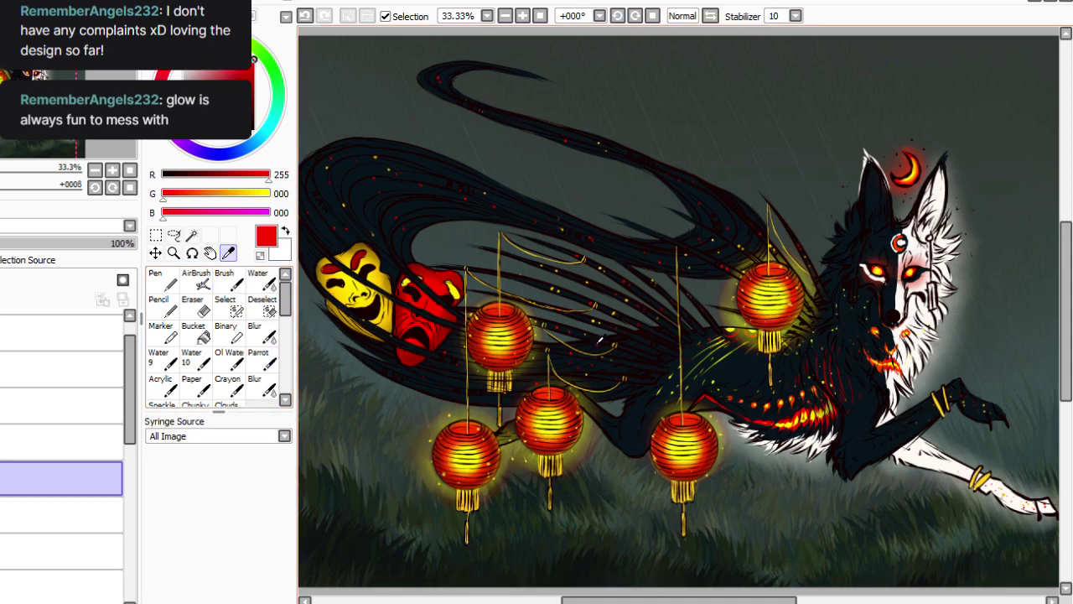
pyautogui.click(529, 336)
pyautogui.click(262, 360)
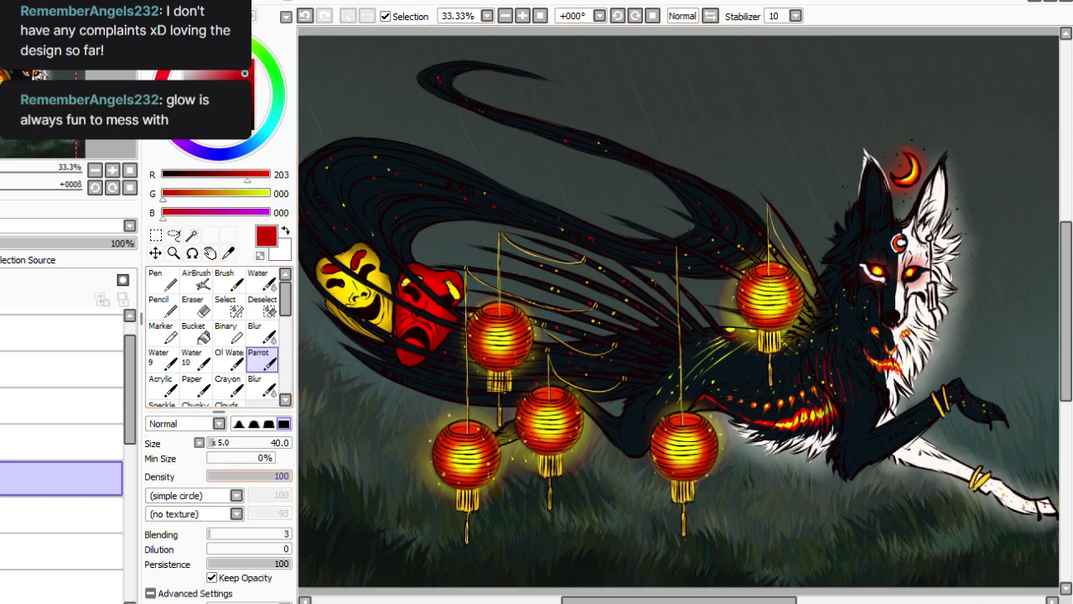
pyautogui.moveTo(604, 600); pyautogui.dragTo(688, 600)
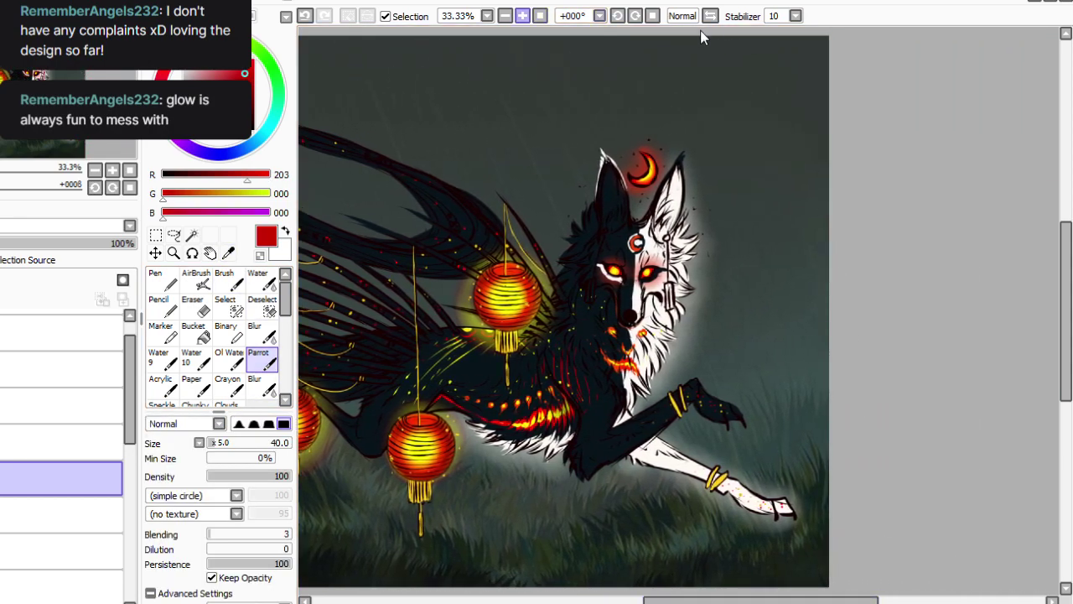
pyautogui.click(522, 15)
pyautogui.moveTo(665, 276); pyautogui.dragTo(662, 308)
pyautogui.moveTo(546, 270); pyautogui.dragTo(547, 294)
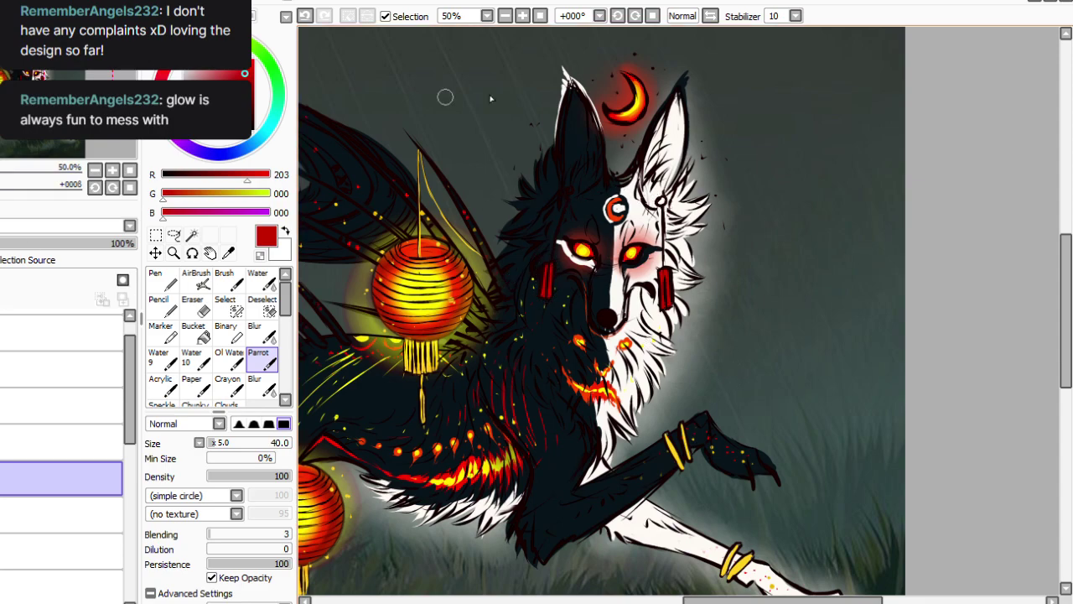
# Paint both earrings' studs, cords and tassel accents yellow (255, 248, 0), sampled from the wolf's eye, using the Parrot brush at size 15.
pyautogui.click(229, 253)
pyautogui.click(634, 251)
pyautogui.click(263, 359)
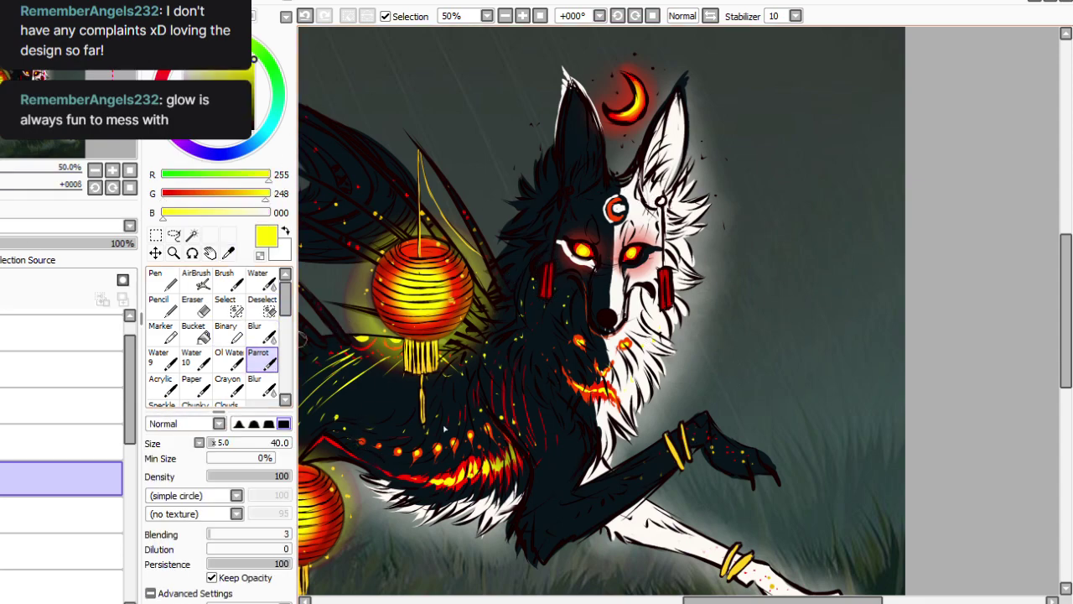
pyautogui.moveTo(660, 202); pyautogui.dragTo(663, 200)
pyautogui.click(92, 369)
pyautogui.click(209, 442)
pyautogui.moveTo(663, 209); pyautogui.dragTo(664, 267)
pyautogui.moveTo(663, 228); pyautogui.dragTo(664, 268)
pyautogui.moveTo(569, 195); pyautogui.dragTo(550, 269)
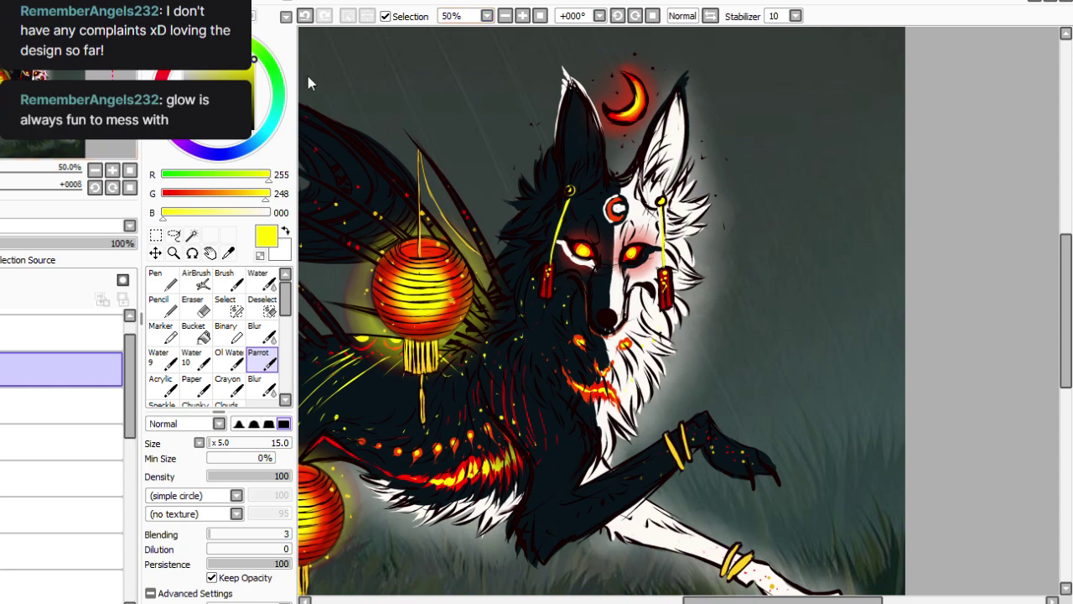
# Add red (240, 51, 15) details to both earring studs with the Parrot brush at size 15.
pyautogui.click(173, 55)
pyautogui.click(250, 62)
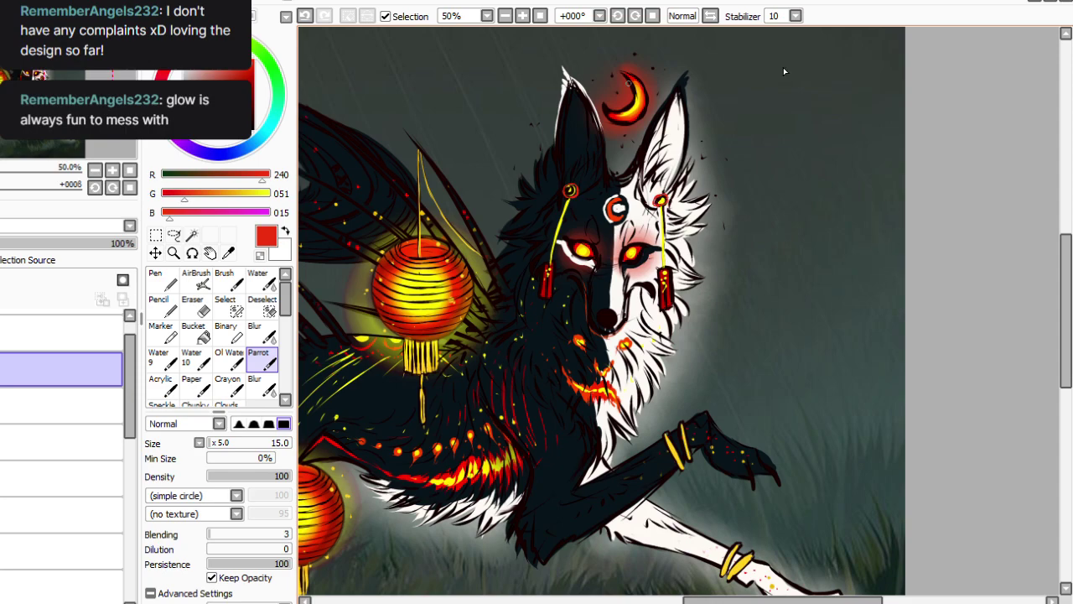
pyautogui.click(505, 16)
pyautogui.click(522, 16)
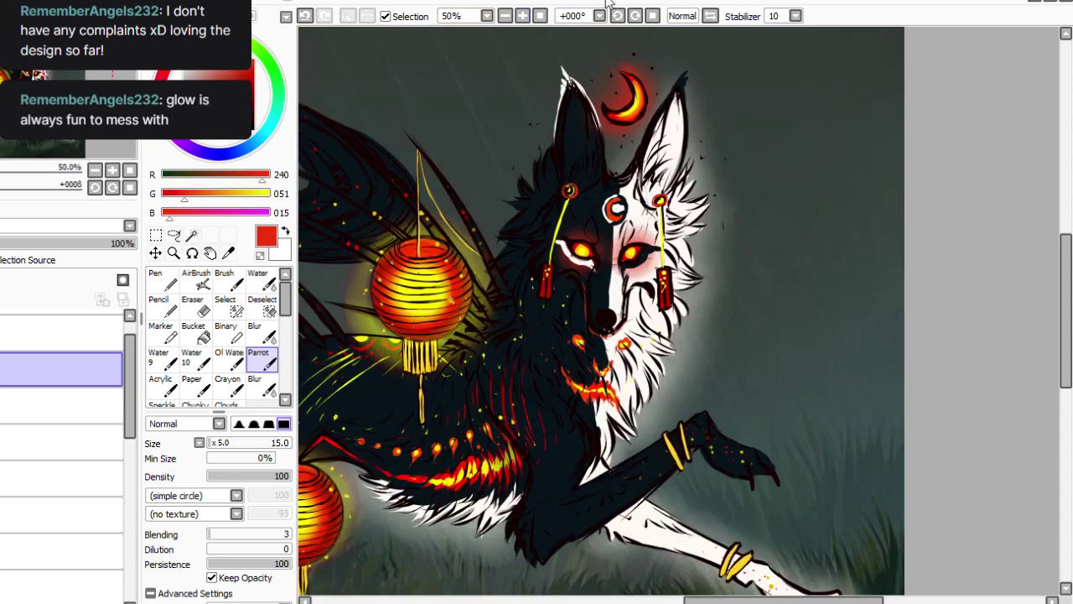
pyautogui.click(540, 16)
pyautogui.click(522, 16)
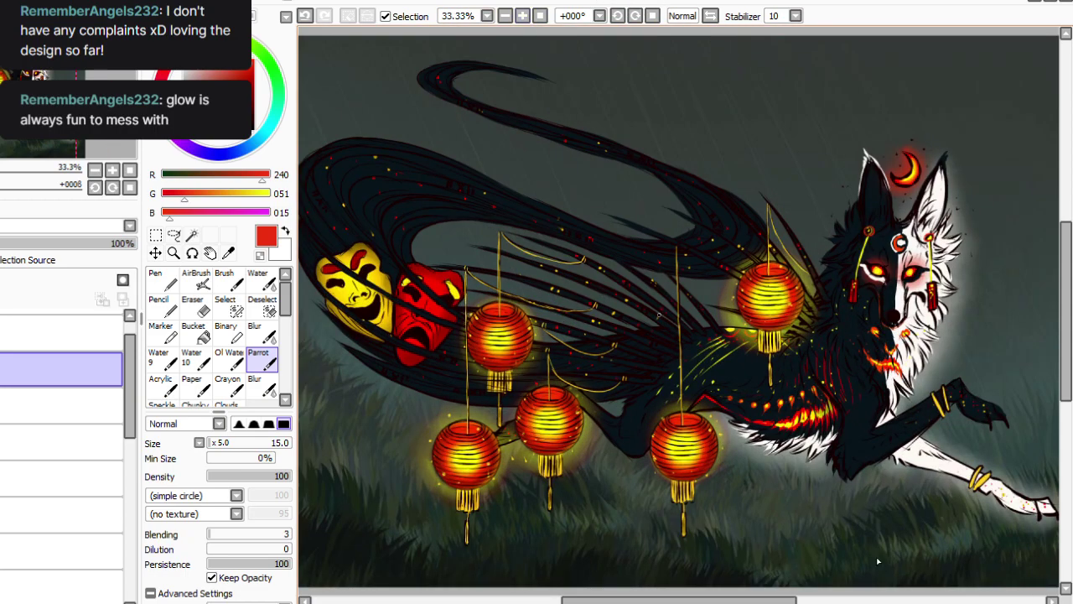
pyautogui.moveTo(679, 600)
pyautogui.mouseDown()
pyautogui.moveTo(661, 601)
pyautogui.moveTo(678, 601)
pyautogui.mouseUp()
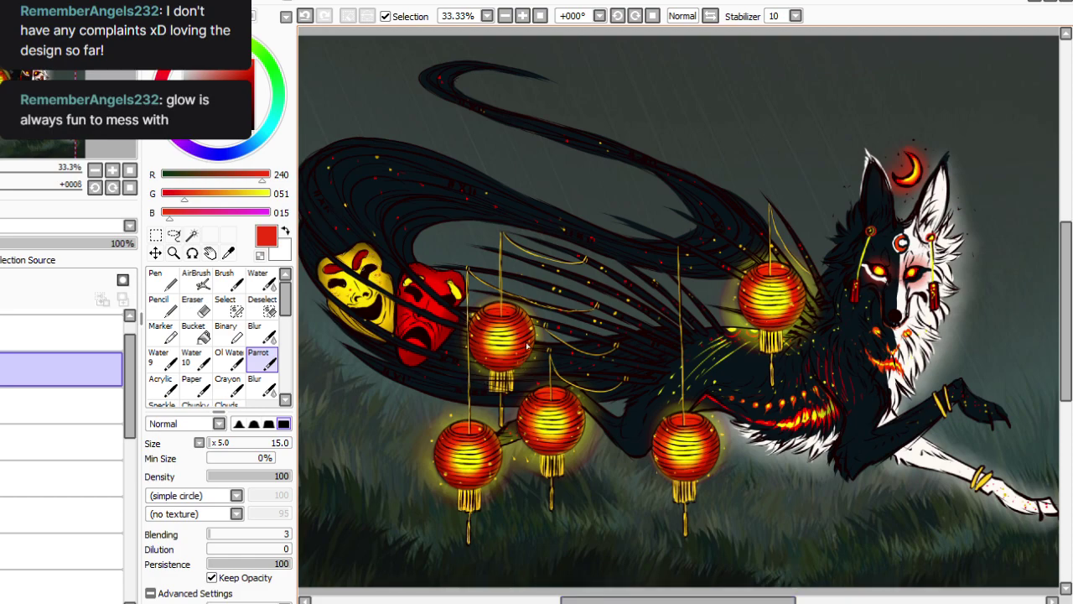
pyautogui.press('alt')
pyautogui.keyDown('alt'); pyautogui.click(612, 368); pyautogui.keyUp('alt')
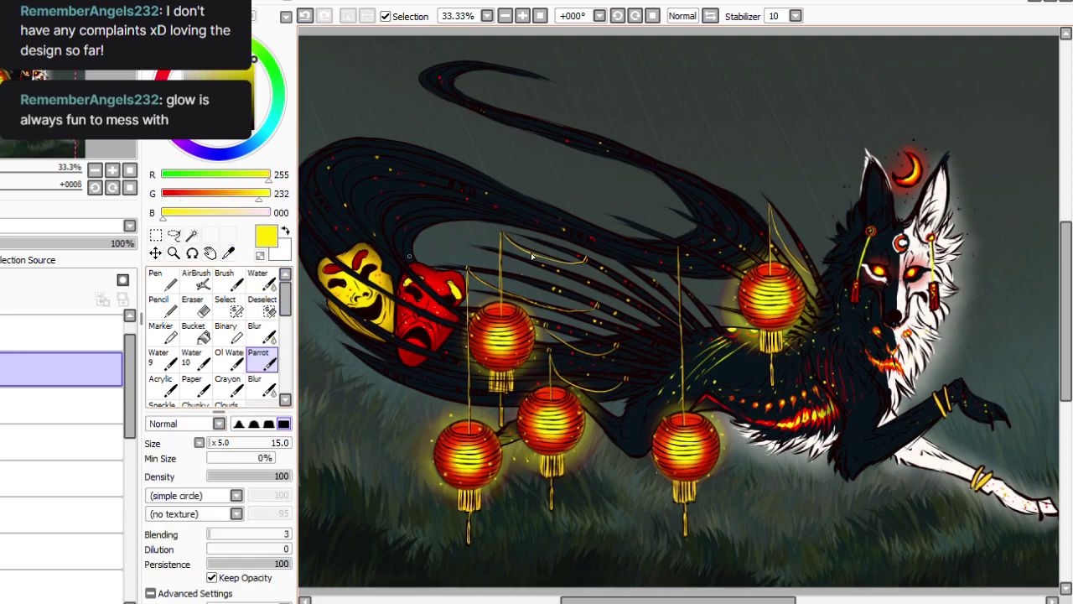
pyautogui.click(540, 16)
pyautogui.click(522, 16)
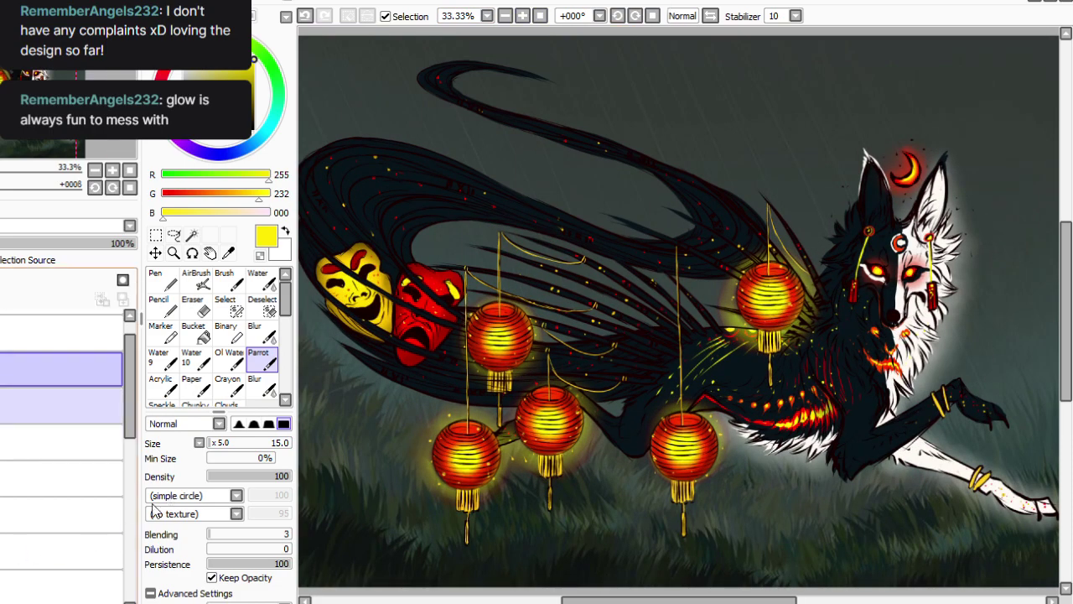
# Fill a layer behind the wolf with red (255, 28, 1) using the Bucket, and lower its opacity to 12%.
pyautogui.scroll(-5, 63, 436)
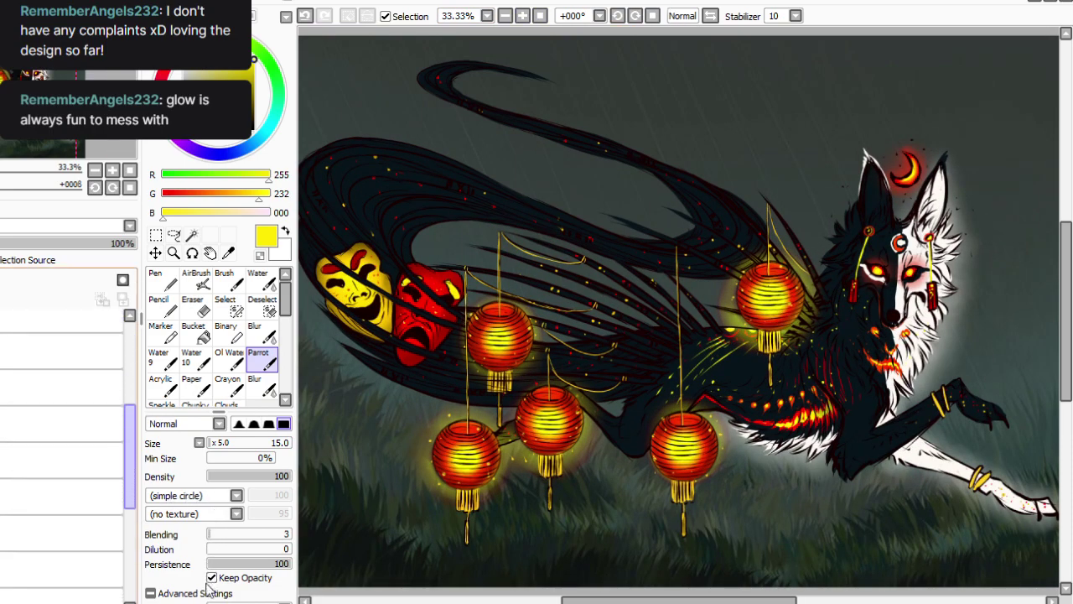
pyautogui.moveTo(130, 494); pyautogui.dragTo(130, 498)
pyautogui.click(60, 523)
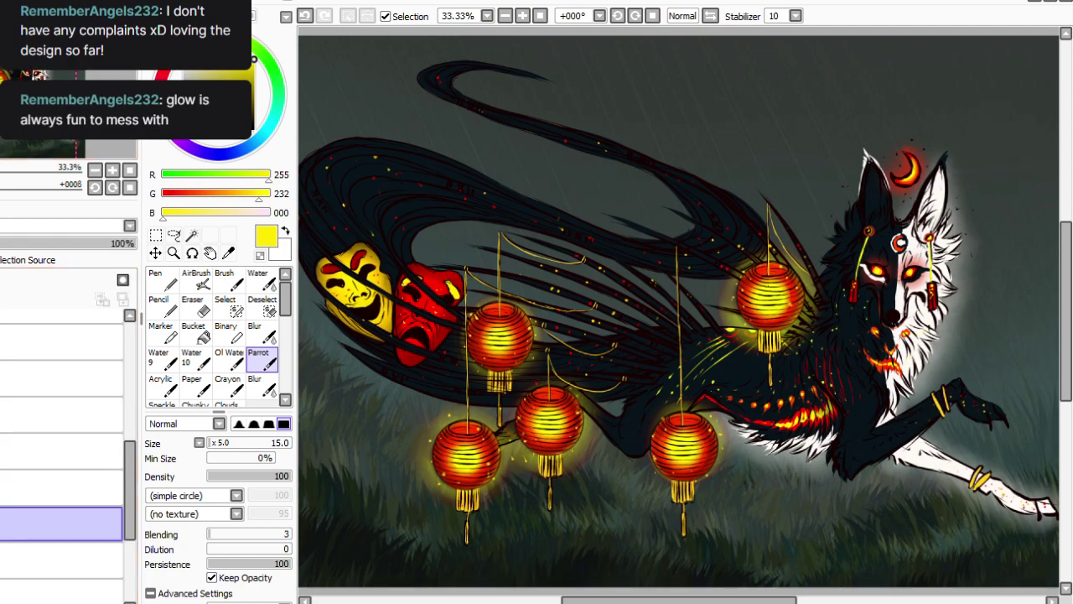
pyautogui.click(171, 62)
pyautogui.click(196, 333)
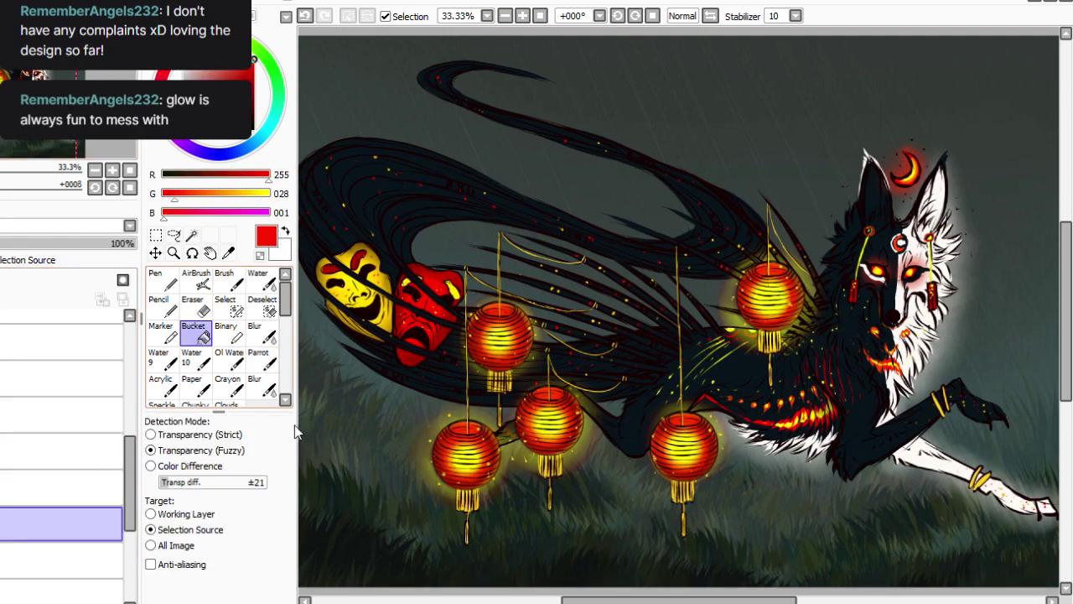
pyautogui.click(356, 445)
pyautogui.moveTo(133, 241); pyautogui.dragTo(13, 242)
pyautogui.click(505, 16)
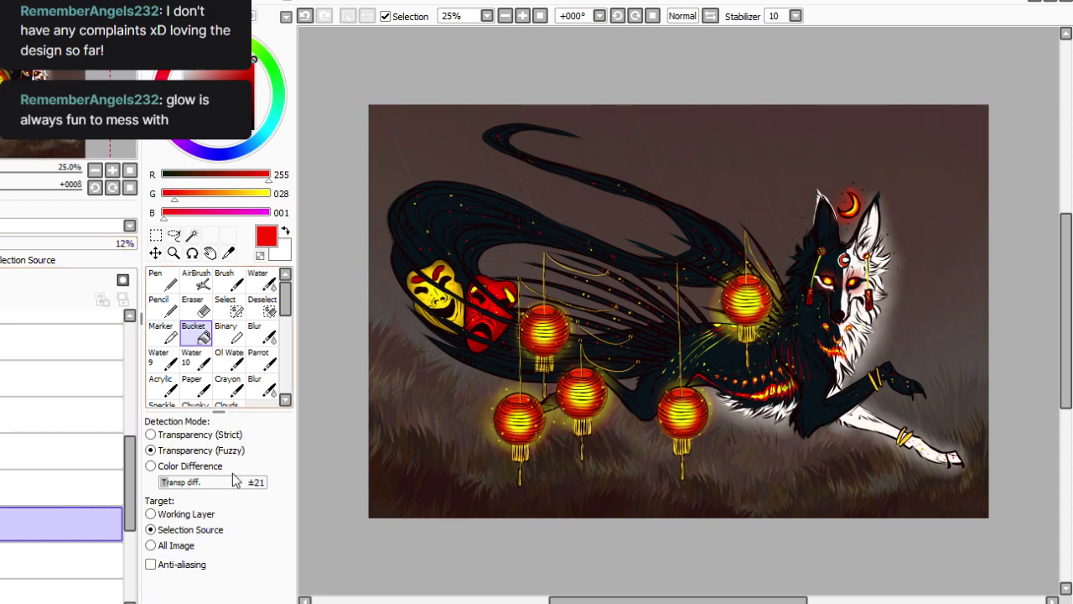
# Scale the red overlay down inside the canvas, leaving a narrow border around all four sides.
pyautogui.hotkey('ctrl', 't')
pyautogui.moveTo(510, 144); pyautogui.dragTo(518, 150)
pyautogui.moveTo(988, 516); pyautogui.dragTo(973, 505)
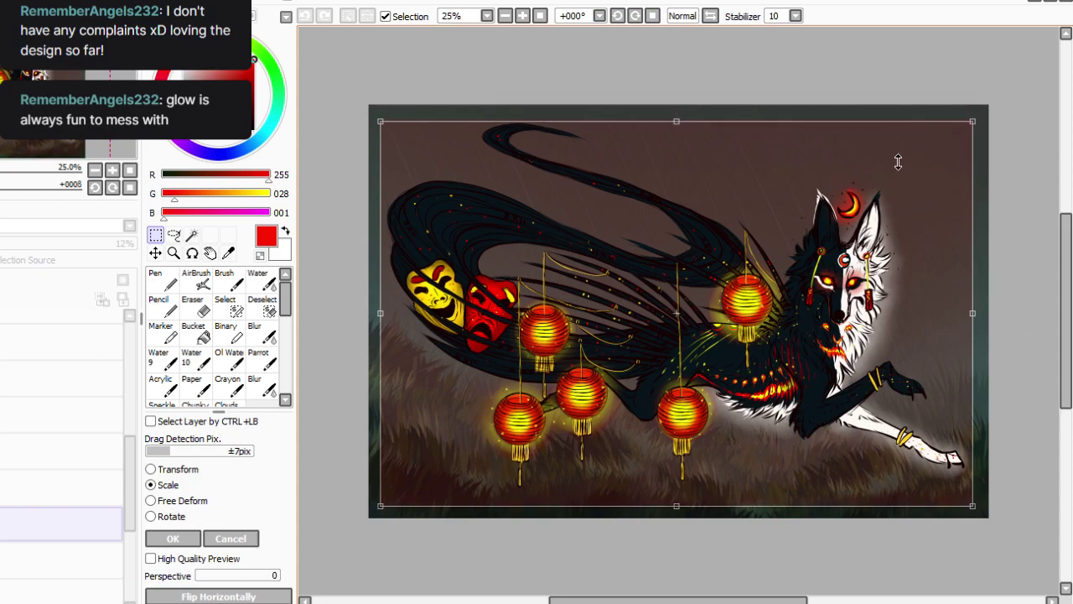
pyautogui.moveTo(524, 152); pyautogui.dragTo(523, 156)
pyautogui.moveTo(973, 506); pyautogui.dragTo(975, 502)
pyautogui.moveTo(859, 408); pyautogui.dragTo(860, 409)
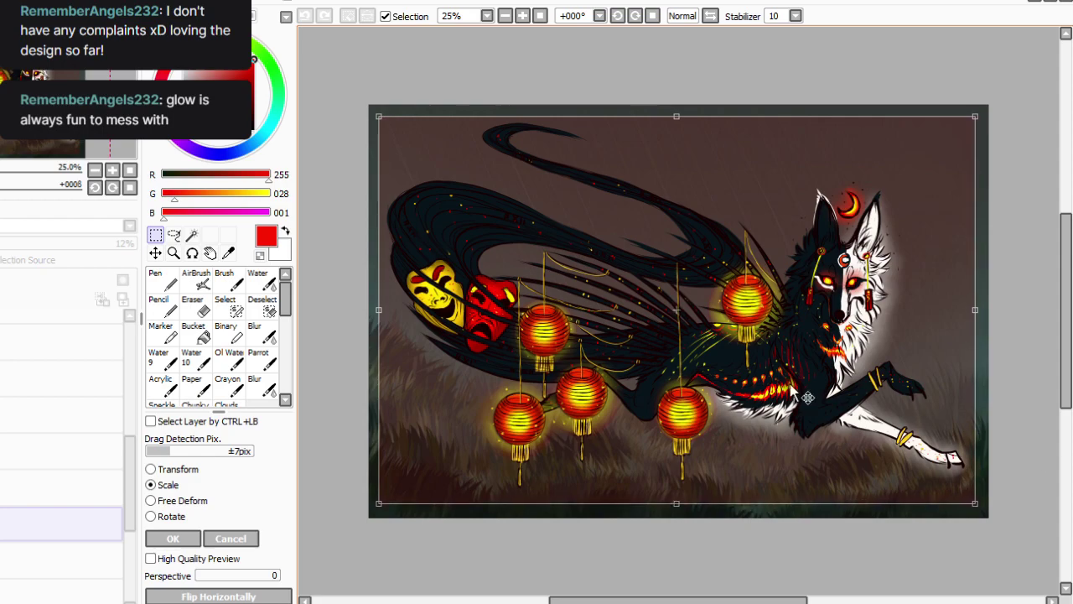
pyautogui.moveTo(521, 398); pyautogui.dragTo(523, 401)
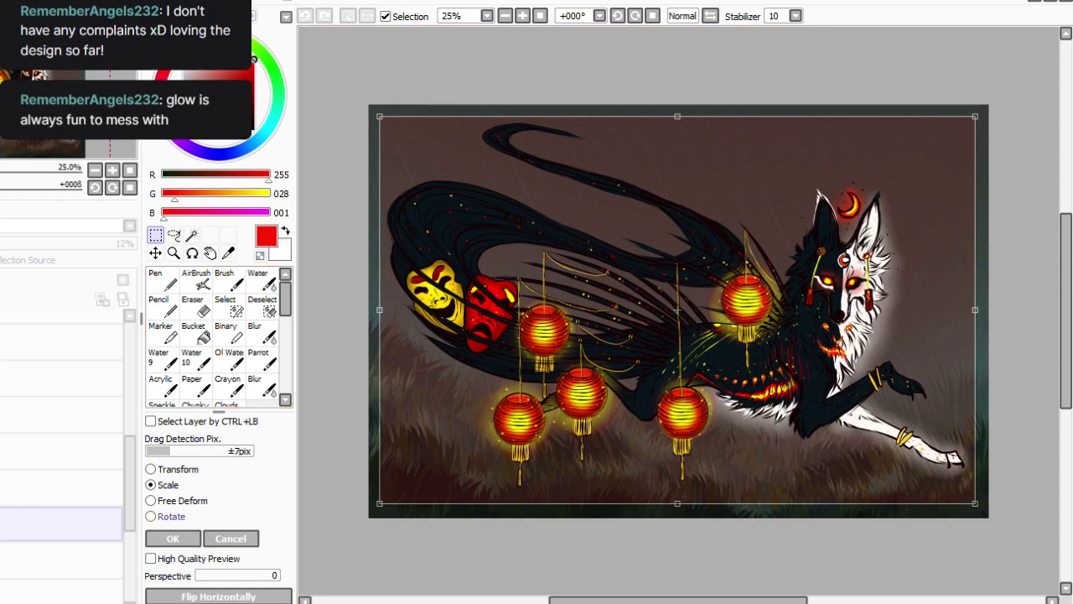
pyautogui.click(173, 538)
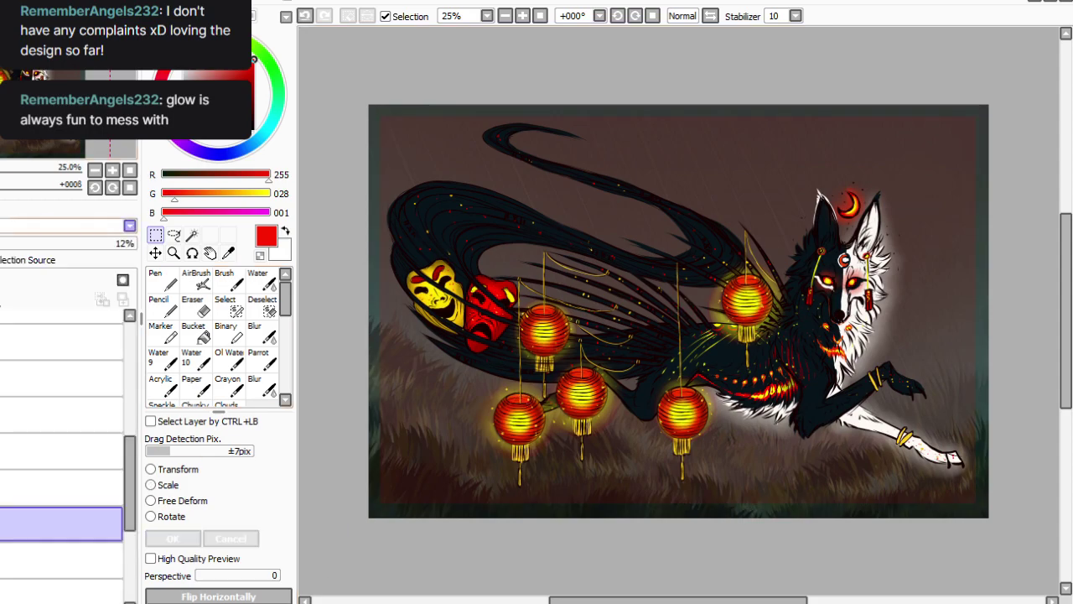
# Adjust the red overlay's hue and saturation, and raise its layer opacity for a stronger tint.
pyautogui.hotkey('ctrl', 'u')
pyautogui.moveTo(186, 443); pyautogui.dragTo(270, 452)
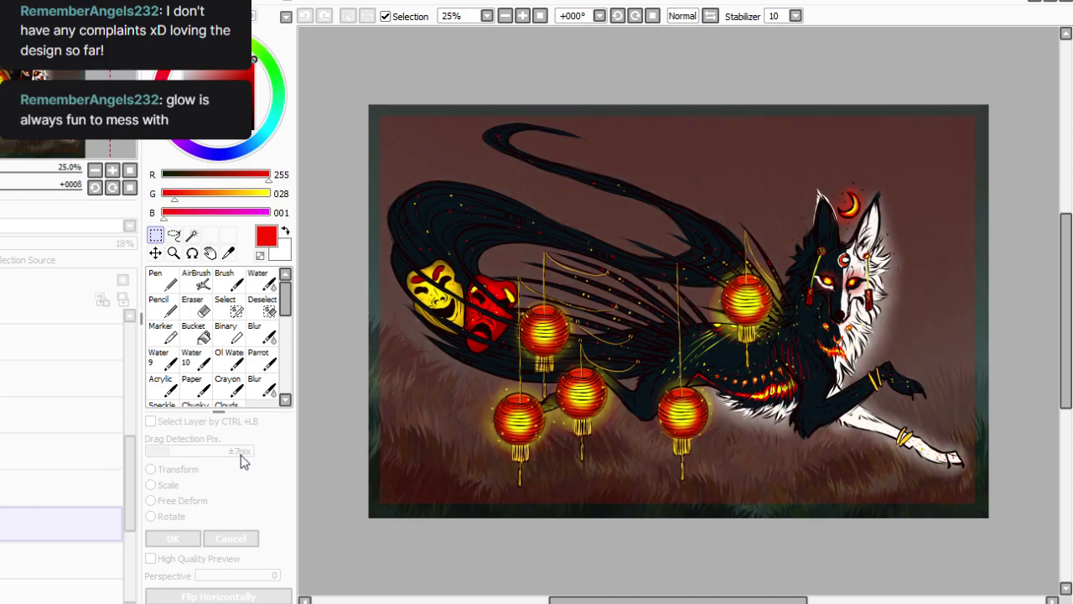
pyautogui.click(269, 489)
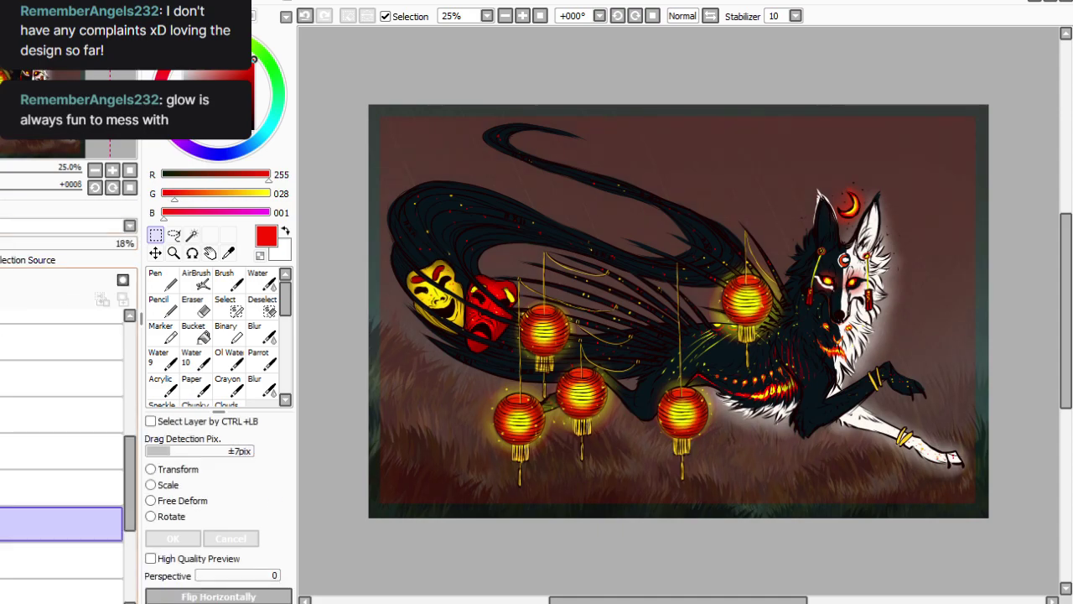
pyautogui.moveTo(2, 243); pyautogui.dragTo(6, 243)
# Darken the grassy background layer below the red overlay with a hue and saturation adjustment.
pyautogui.click(3, 560)
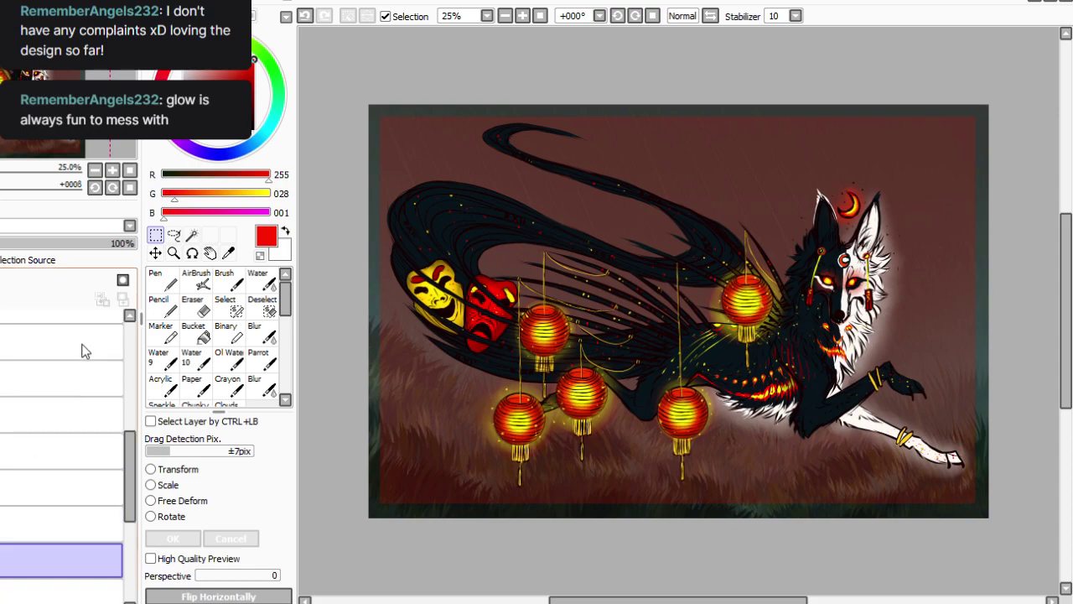
pyautogui.hotkey('ctrl', 'u')
pyautogui.moveTo(240, 530)
pyautogui.mouseDown()
pyautogui.moveTo(264, 525)
pyautogui.moveTo(239, 528)
pyautogui.mouseUp()
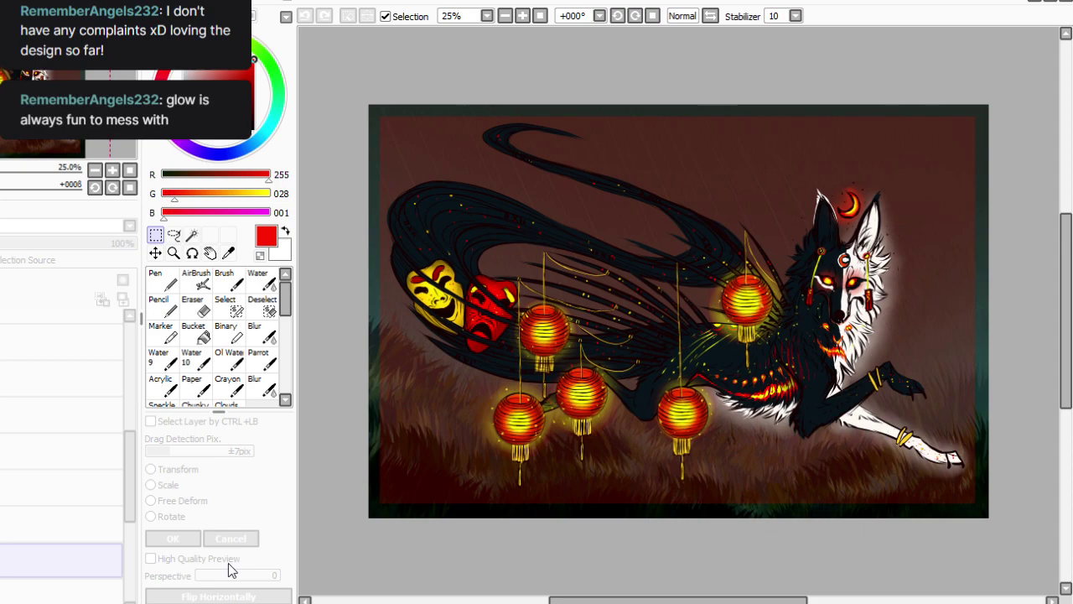
pyautogui.click(199, 579)
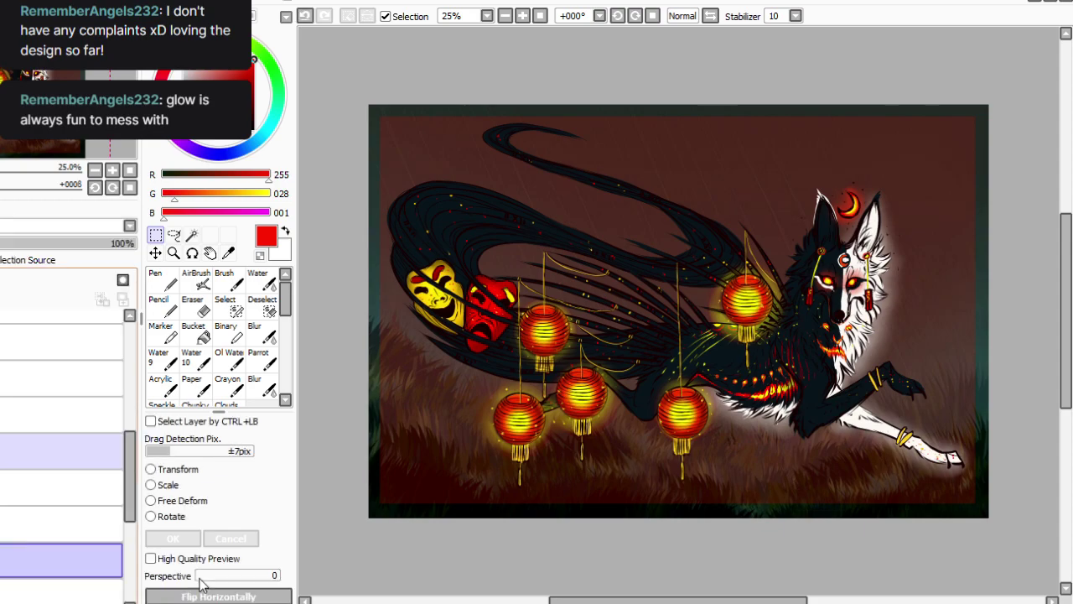
pyautogui.click(60, 561)
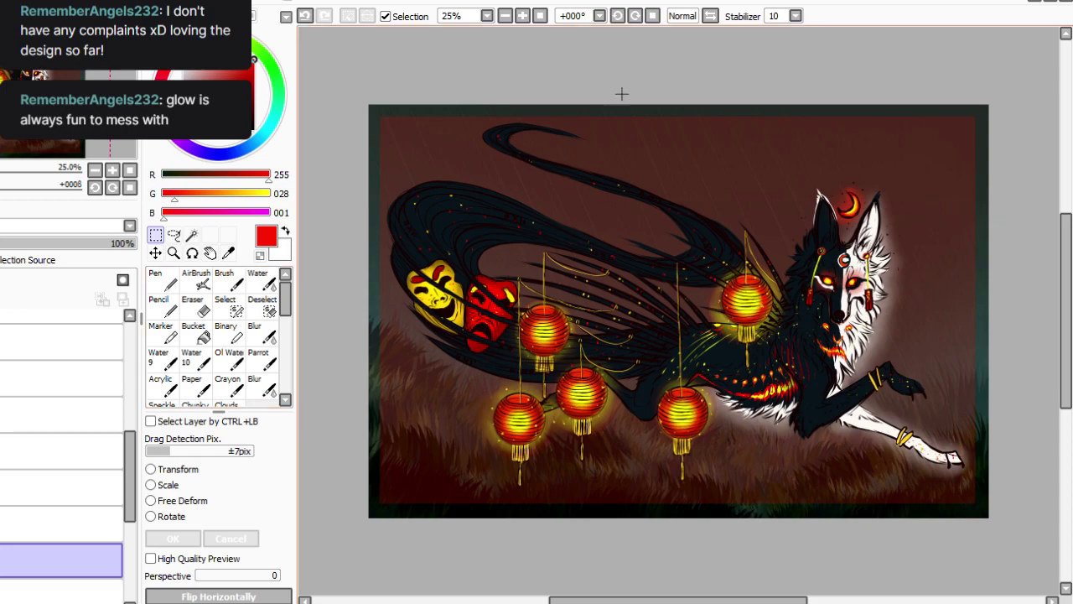
pyautogui.scroll(1, 702, 35)
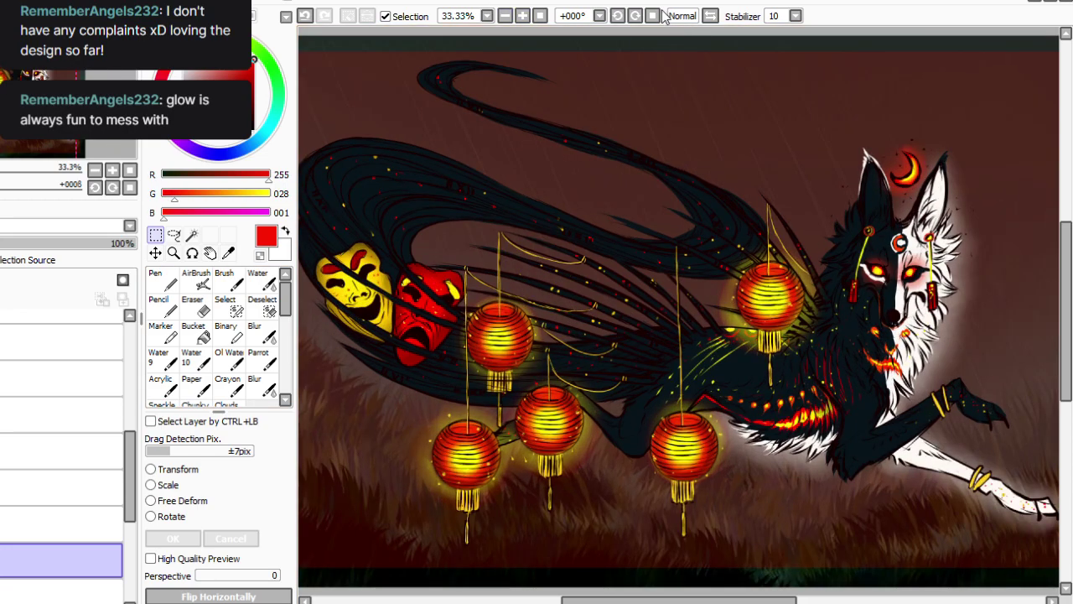
pyautogui.scroll(-1, 684, 32)
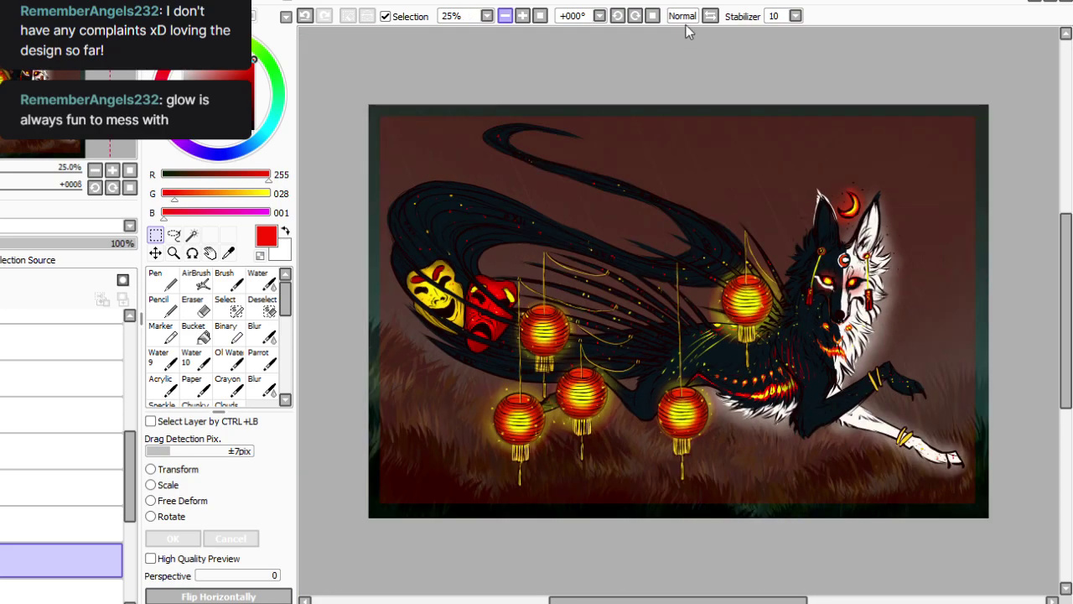